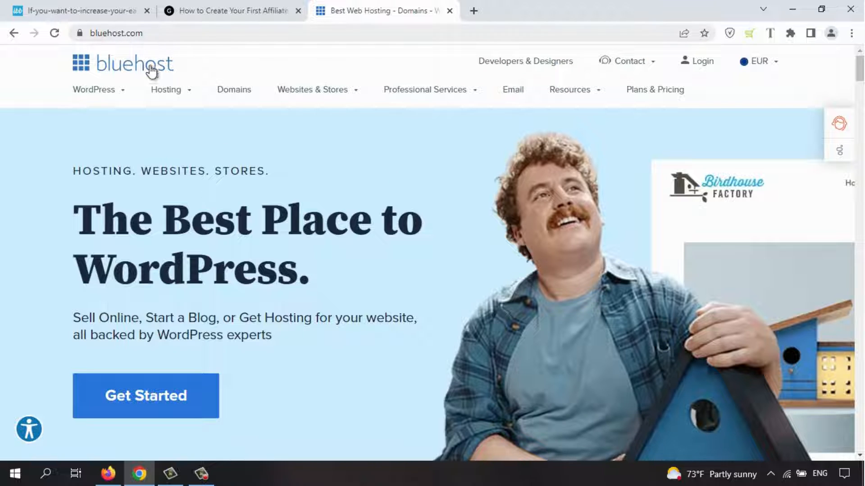
Step: Search Bluehost's domain names page for affiliatesite365 with the .com extension and review the suggested alternative domains
mouse_move(170, 90)
left_click(241, 95)
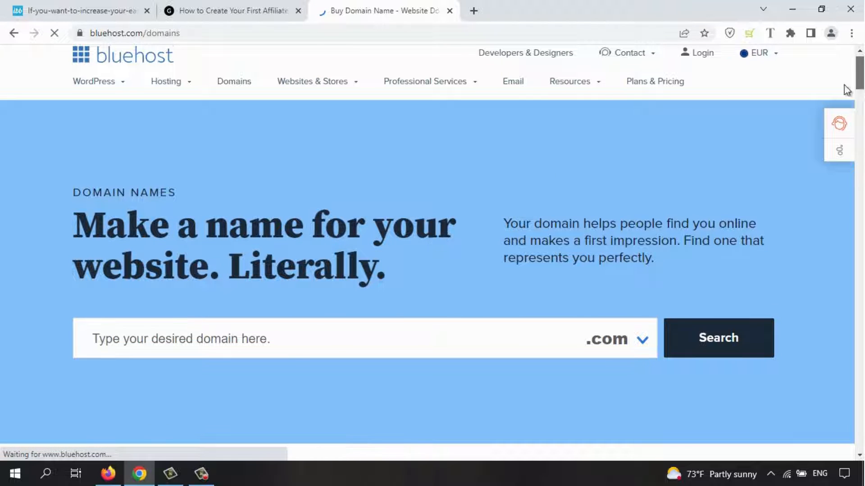
scroll(431, 239, "down", 1)
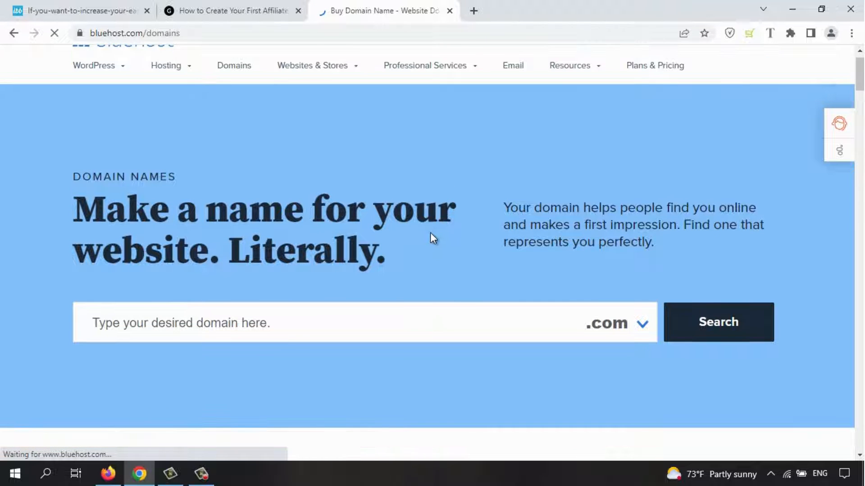
left_click(244, 322)
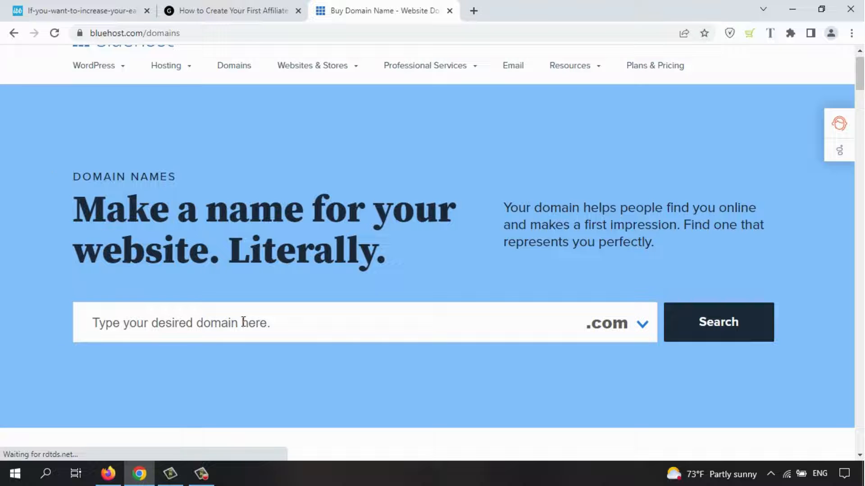
type("affiliatesite")
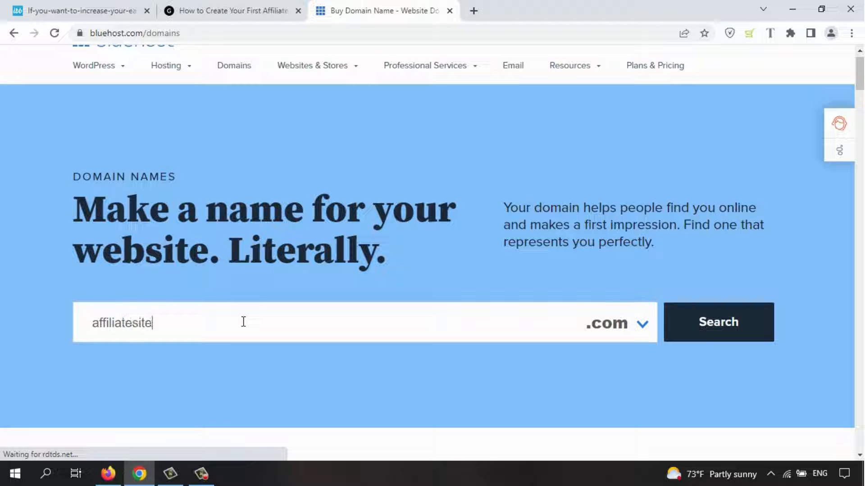
type("365")
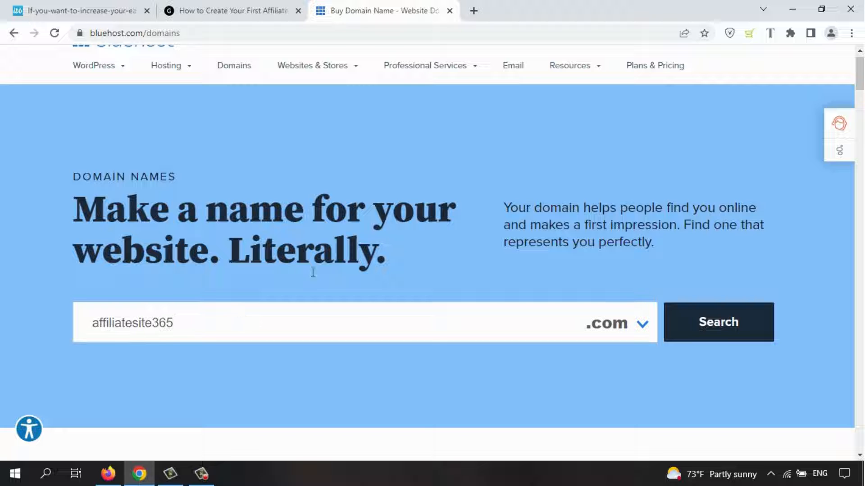
left_click(721, 333)
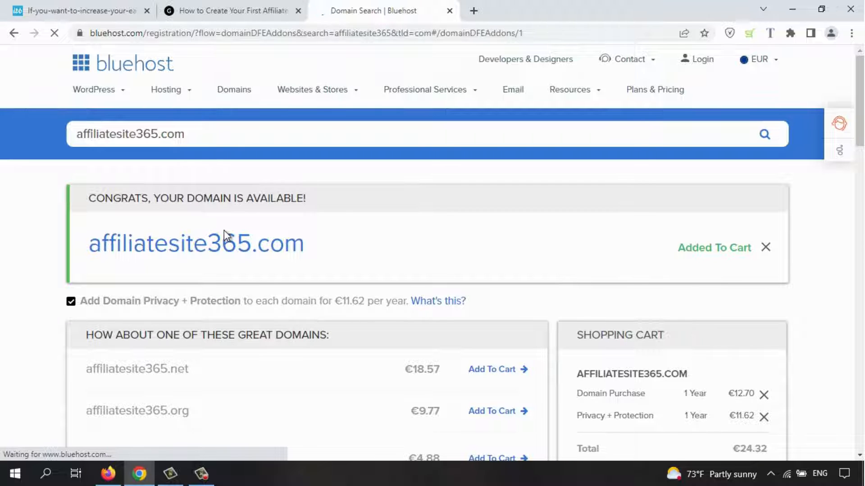
left_click_drag(861, 93, 861, 97)
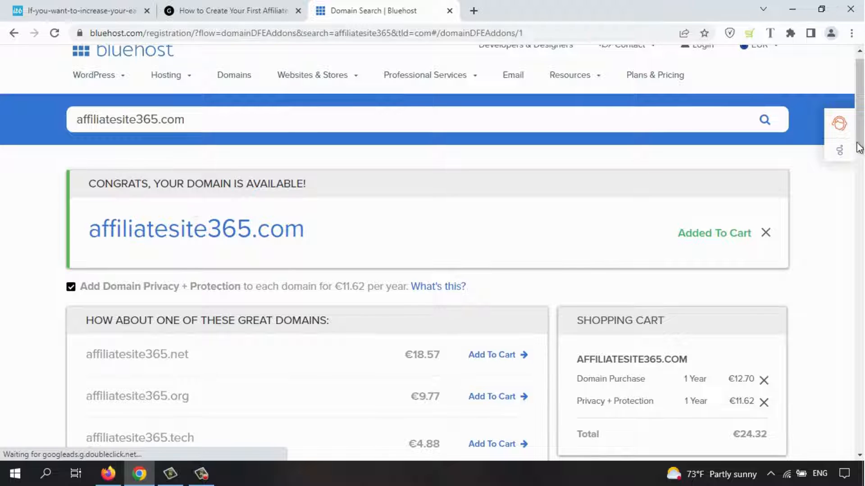
left_click_drag(861, 117, 861, 168)
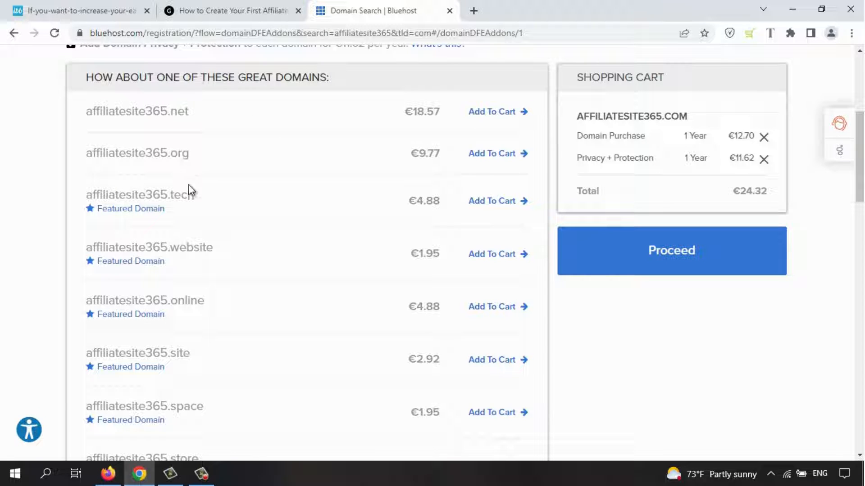
left_click_drag(861, 156, 861, 99)
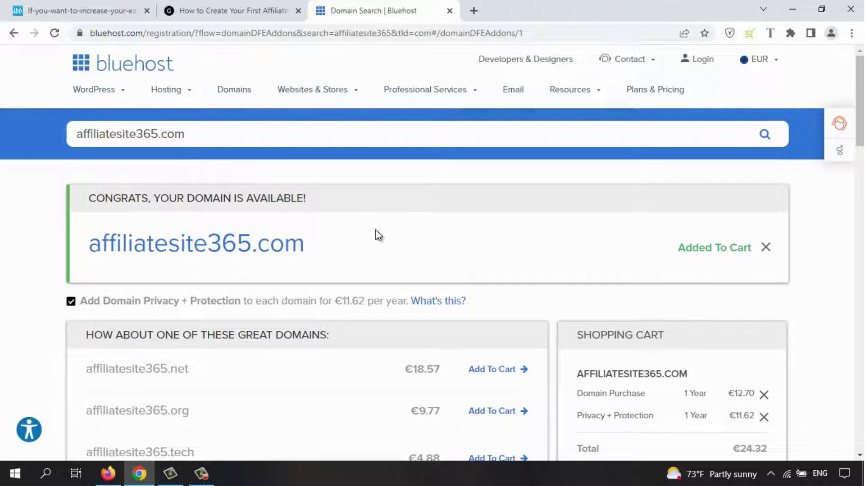
Step: Switch to the affiliate website guide and open the Bluehost Link in its Step 2 section on domain name and hosting
key("ctrl+shift+Tab")
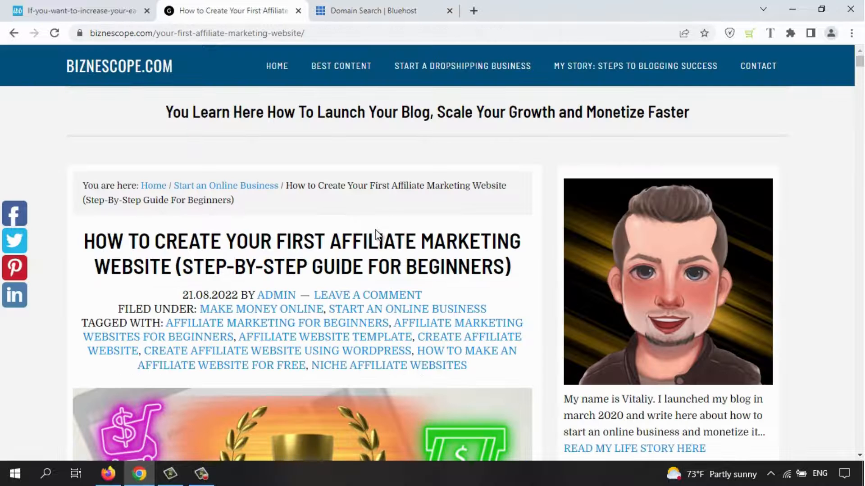
scroll(376, 235, "down", 9)
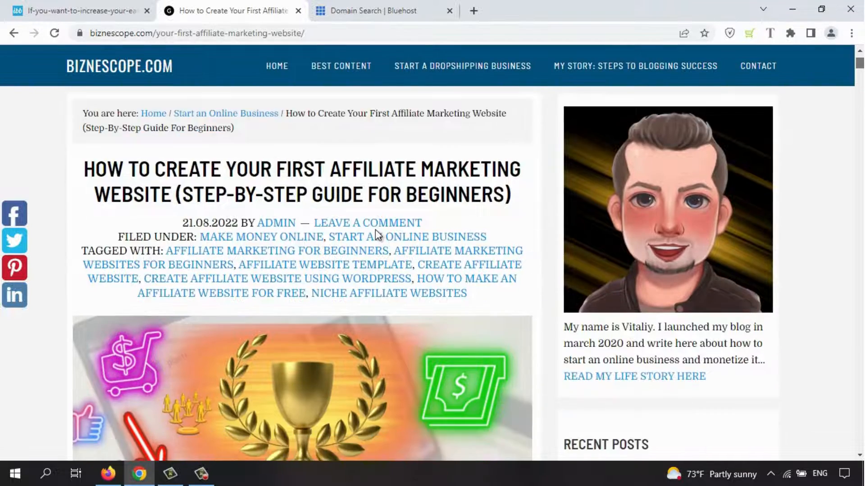
scroll(376, 234, "down", 14)
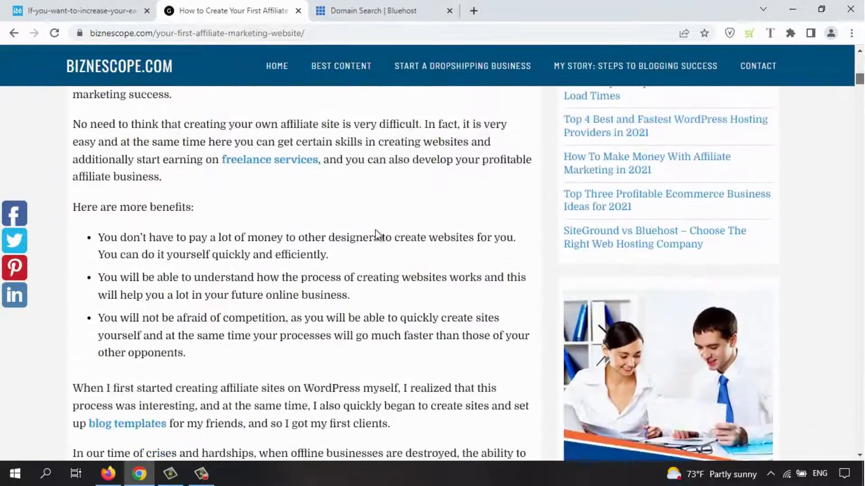
scroll(377, 235, "down", 15)
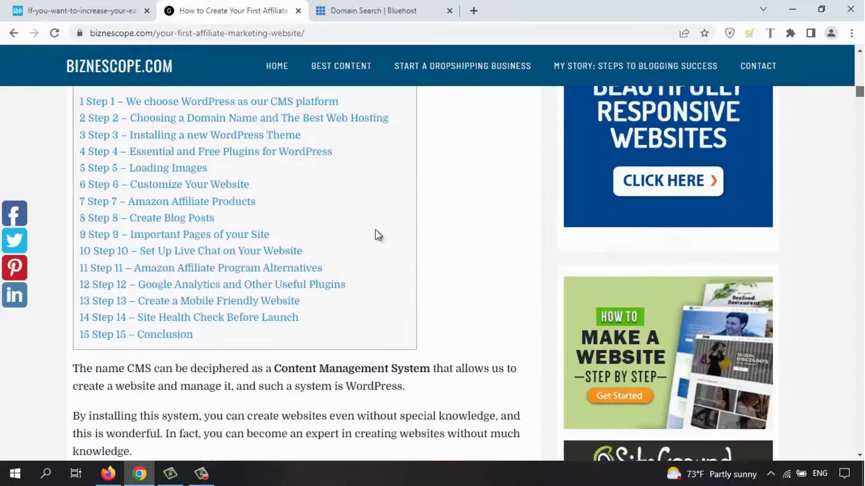
scroll(378, 234, "down", 12)
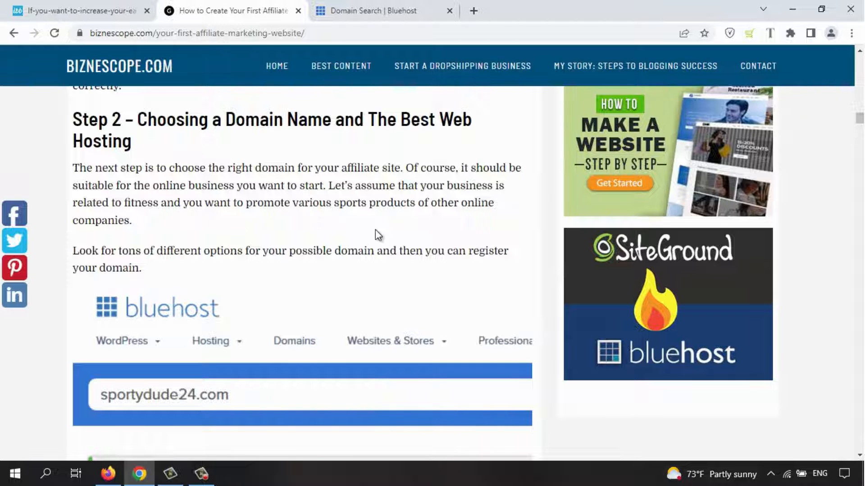
scroll(378, 234, "down", 9)
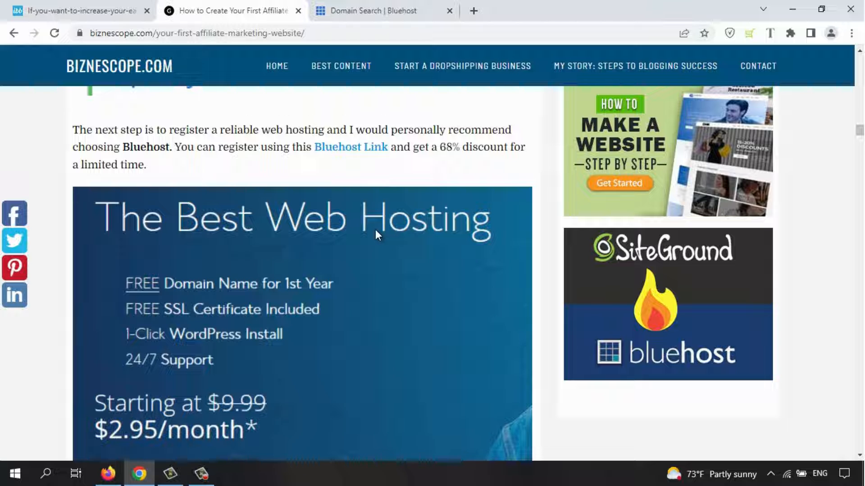
scroll(377, 235, "down", 2)
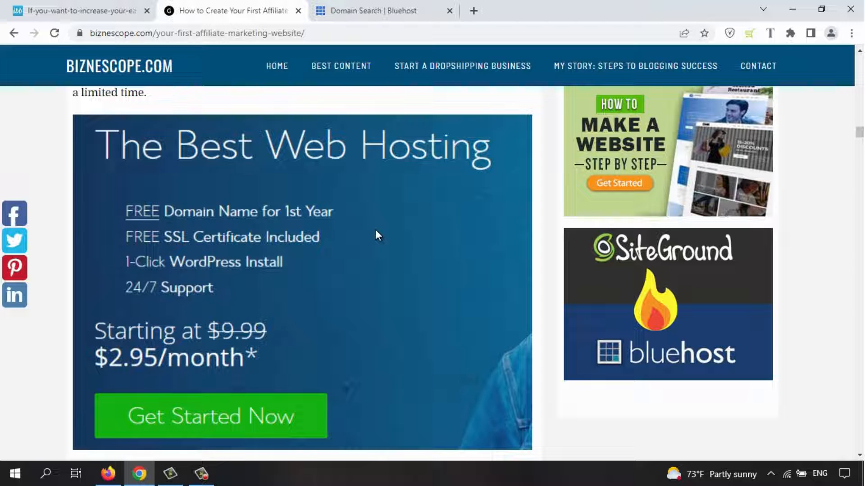
scroll(378, 234, "up", 4)
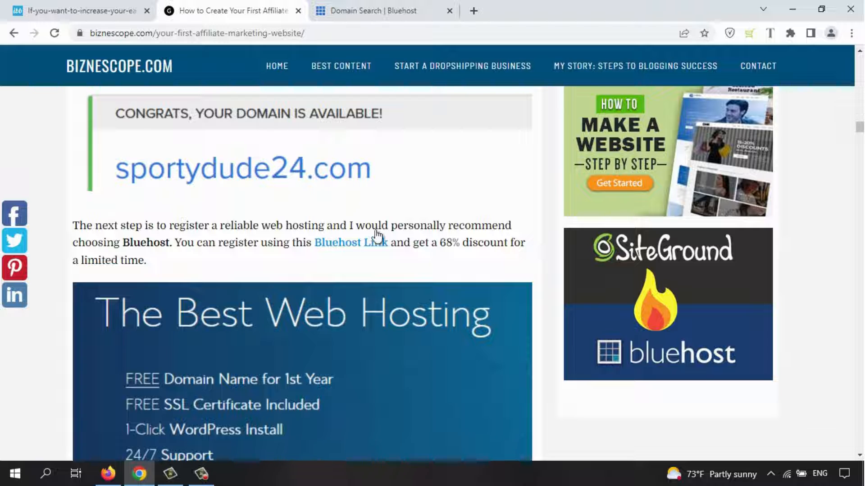
left_click(377, 235)
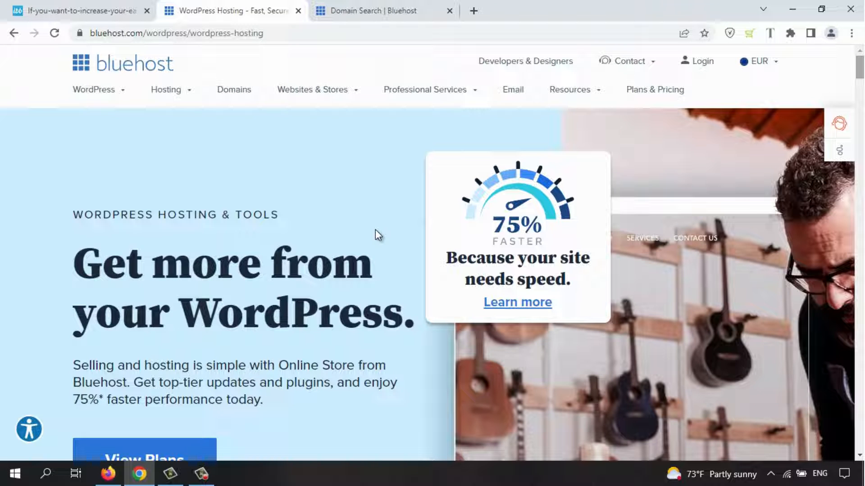
Step: Compare the 12-month WordPress hosting plans and select the Basic plan
scroll(378, 234, "down", 8)
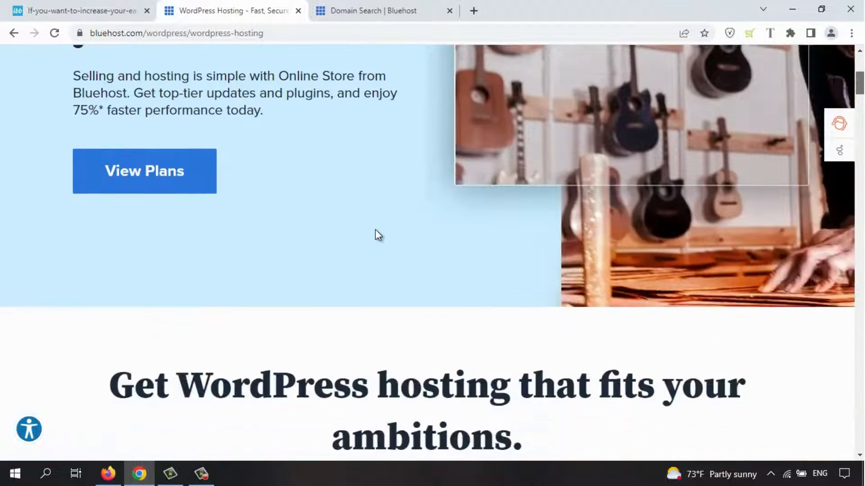
scroll(378, 235, "down", 8)
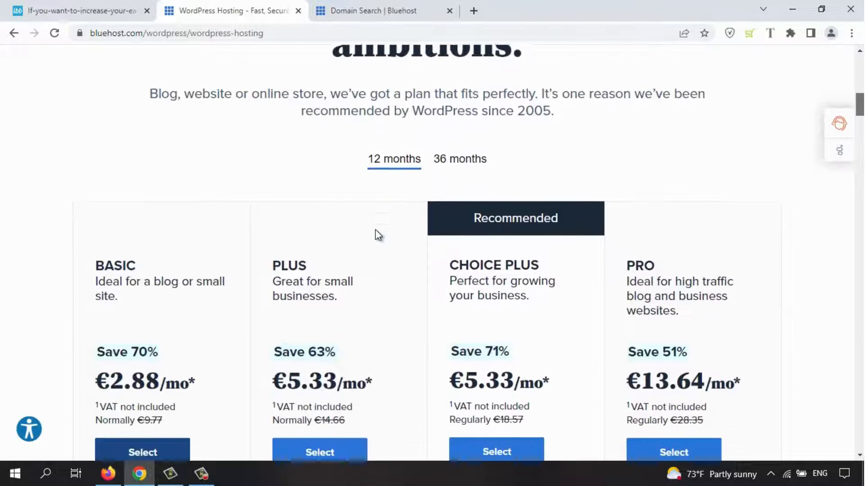
scroll(378, 235, "down", 1)
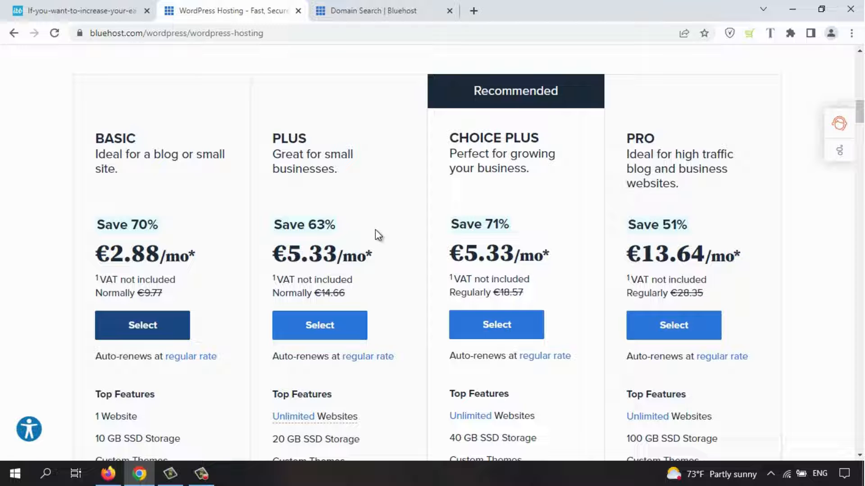
scroll(379, 234, "up", 1)
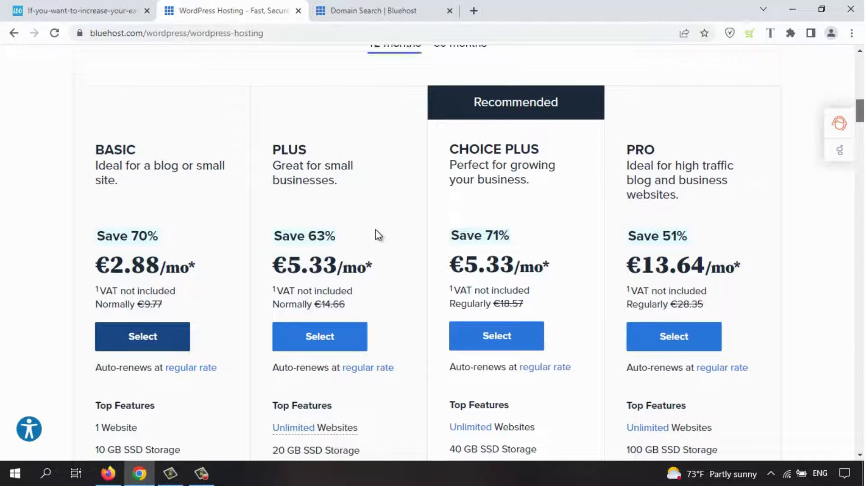
scroll(378, 234, "down", 3)
scroll(378, 235, "up", 3)
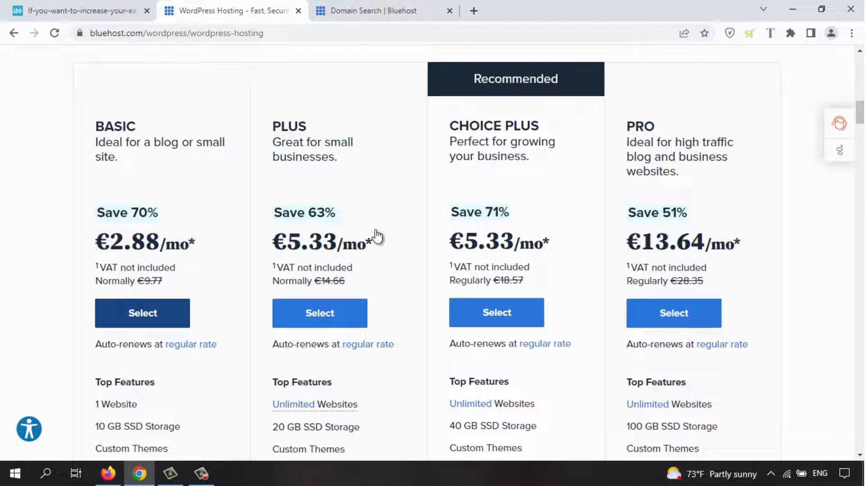
key("Return")
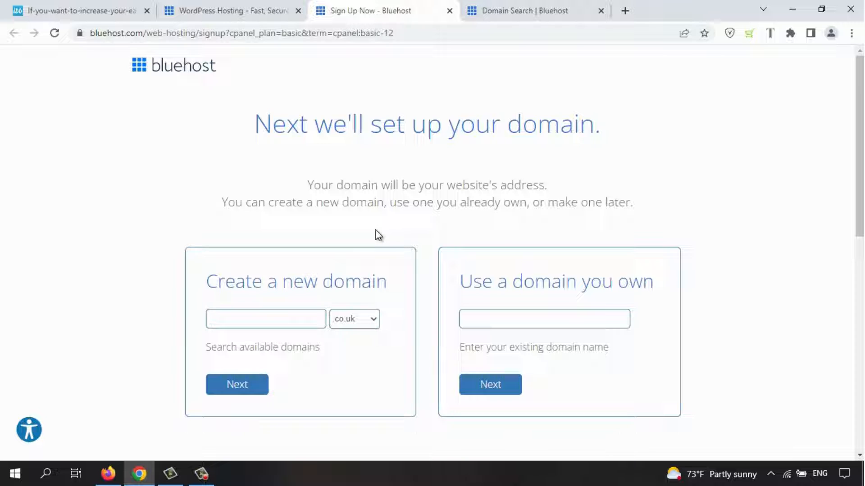
Step: Submit affiliatestie365 with the .com extension as the new domain and dismiss the special sign-up offer
type("affiliatestie3")
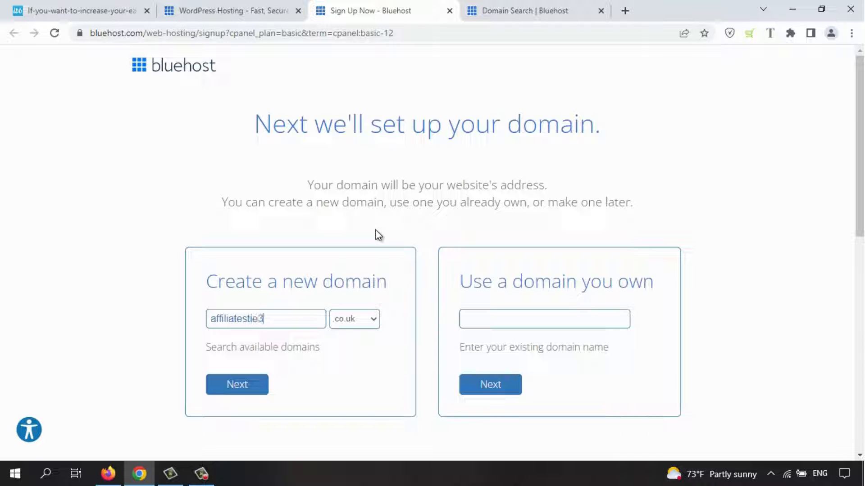
type("65")
left_click(355, 319)
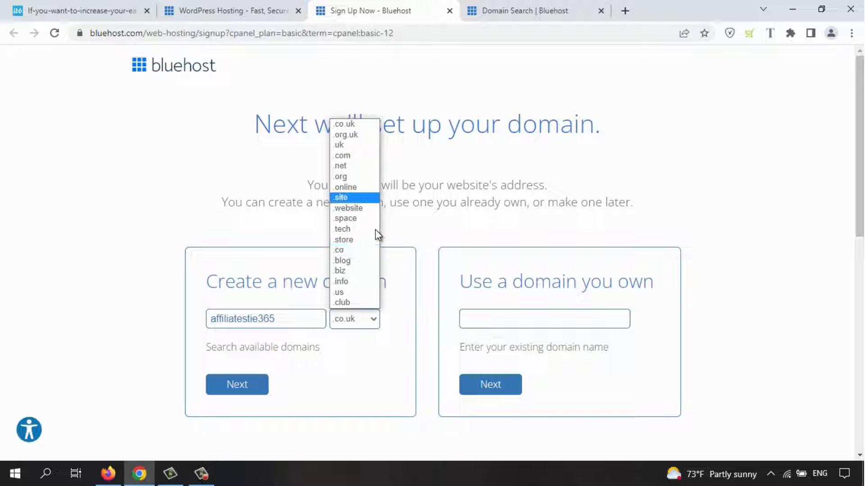
key("Return")
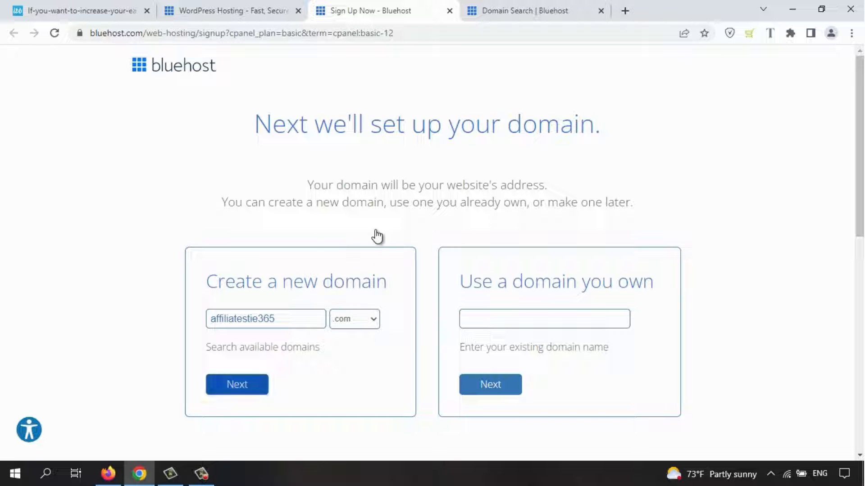
left_click(237, 384)
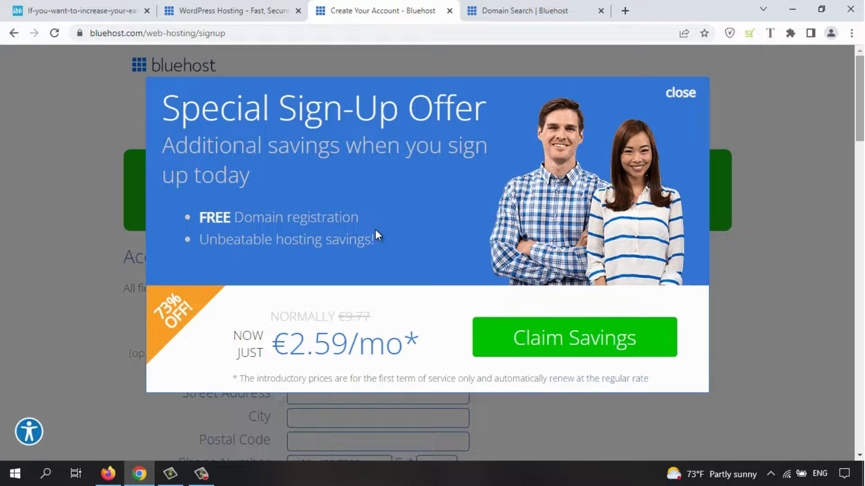
left_click(378, 236)
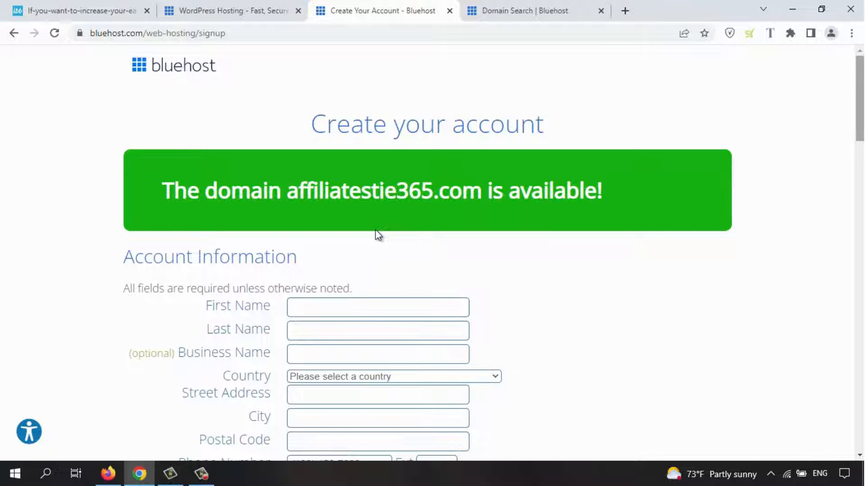
Step: Examine the account information fields and the package information on the account creation form
scroll(378, 234, "down", 3)
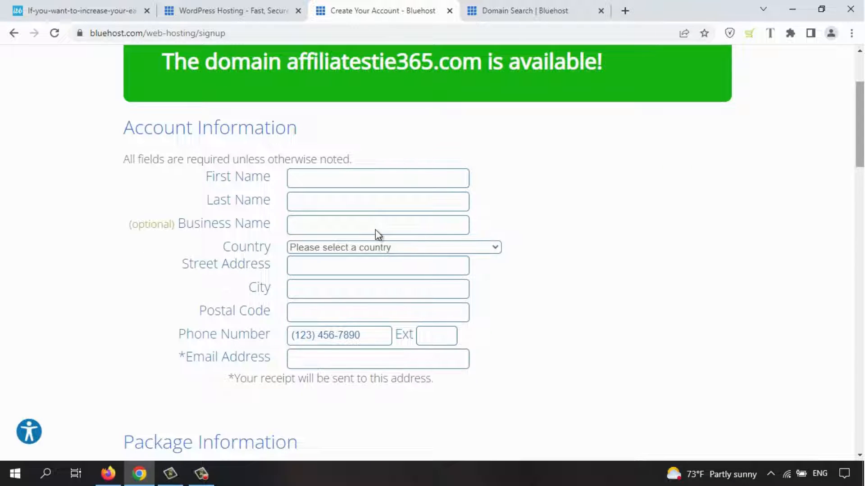
scroll(377, 235, "down", 1)
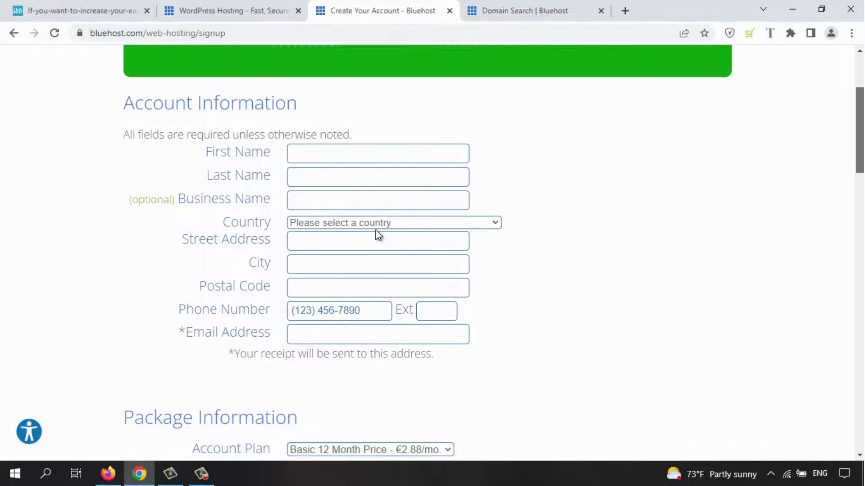
scroll(377, 234, "down", 1)
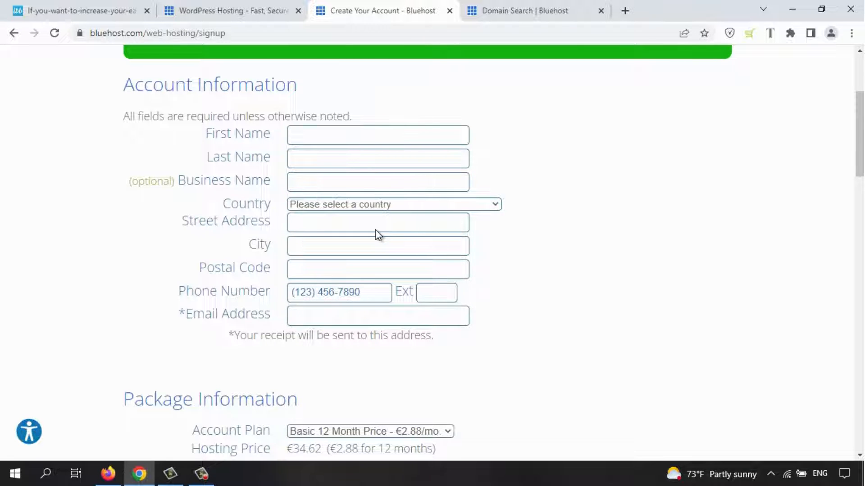
scroll(377, 233, "down", 1)
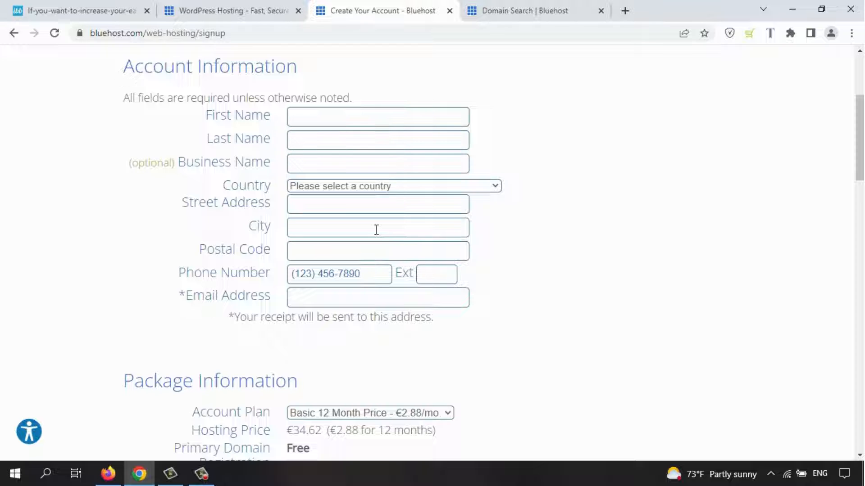
scroll(376, 229, "down", 3)
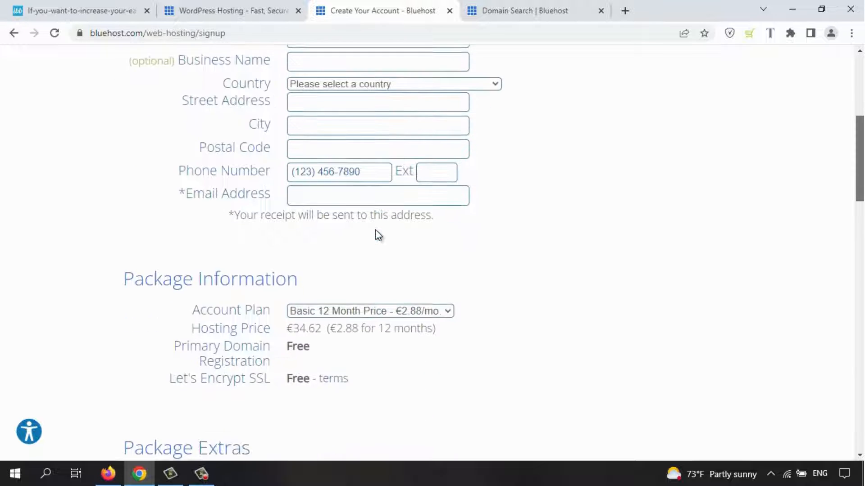
scroll(377, 232, "up", 3)
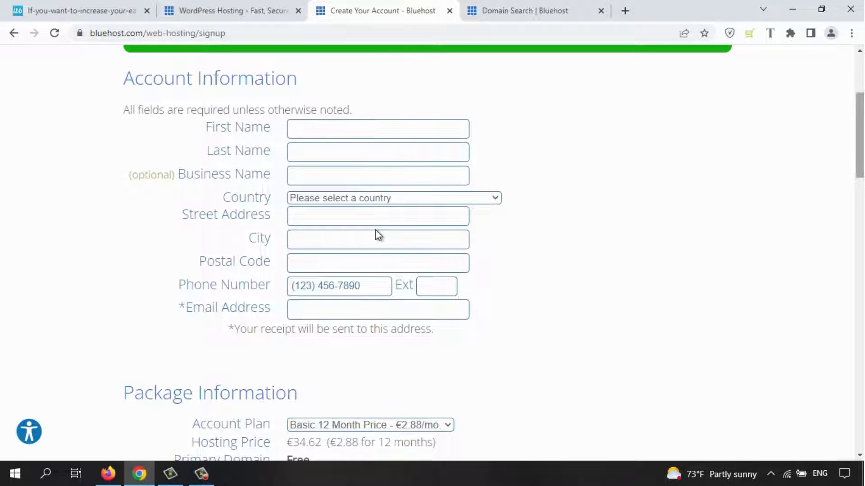
Step: Review the package information, check the Basic 36 Month option, and set the account plan to Basic 12 Month
scroll(378, 235, "down", 3)
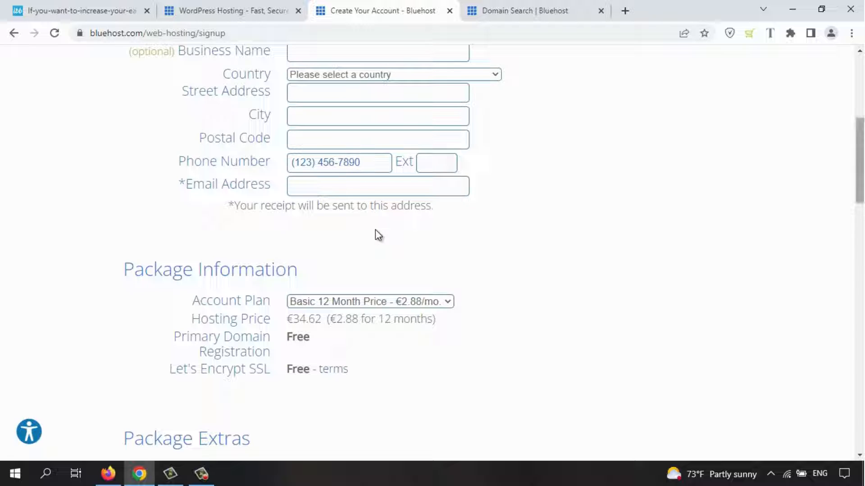
scroll(378, 235, "down", 1)
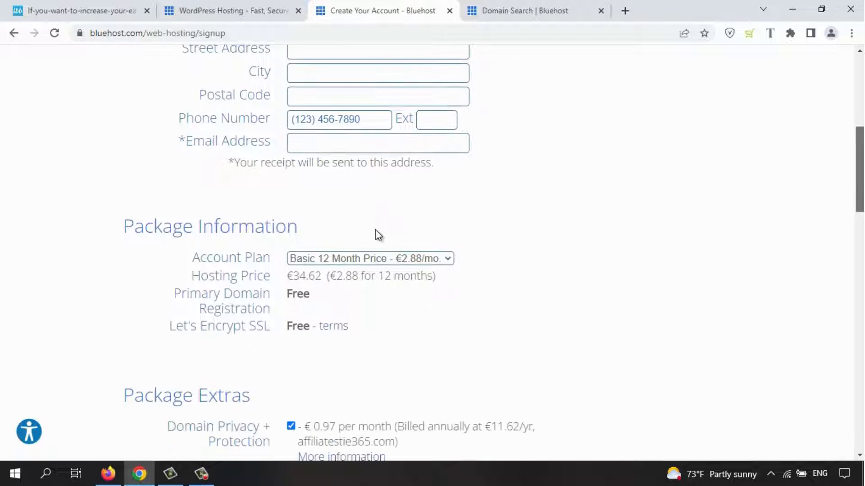
scroll(379, 235, "down", 1)
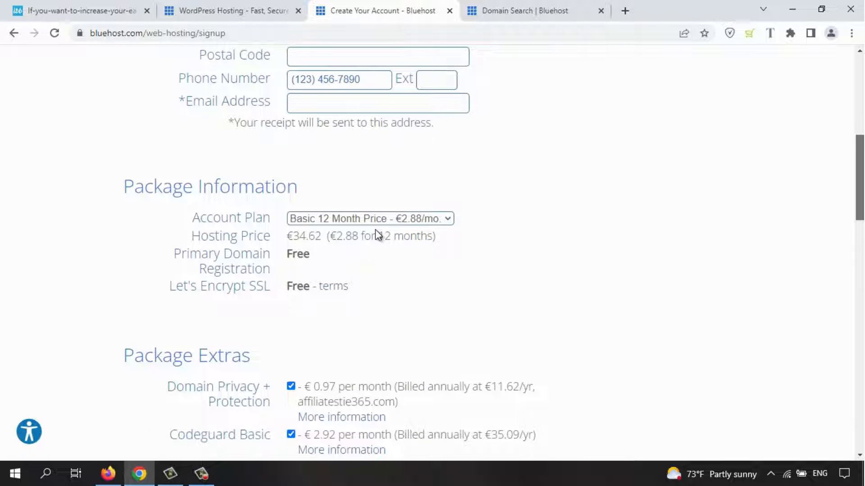
scroll(378, 235, "down", 1)
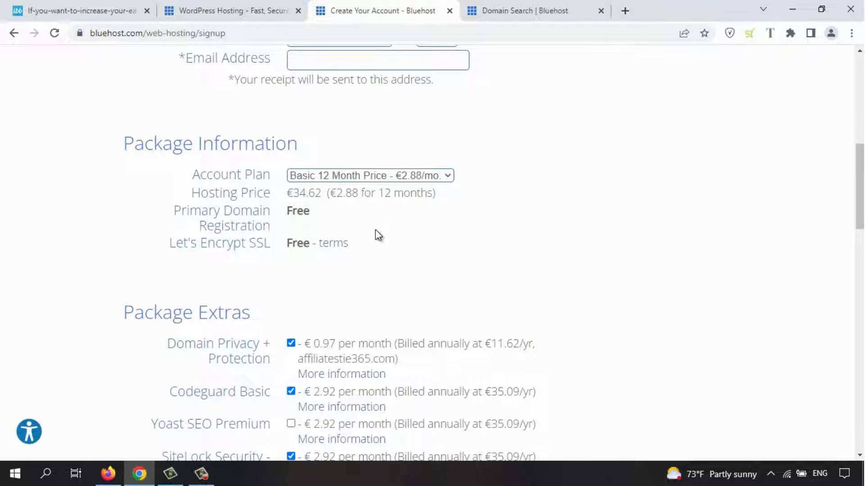
key("space")
key("Down")
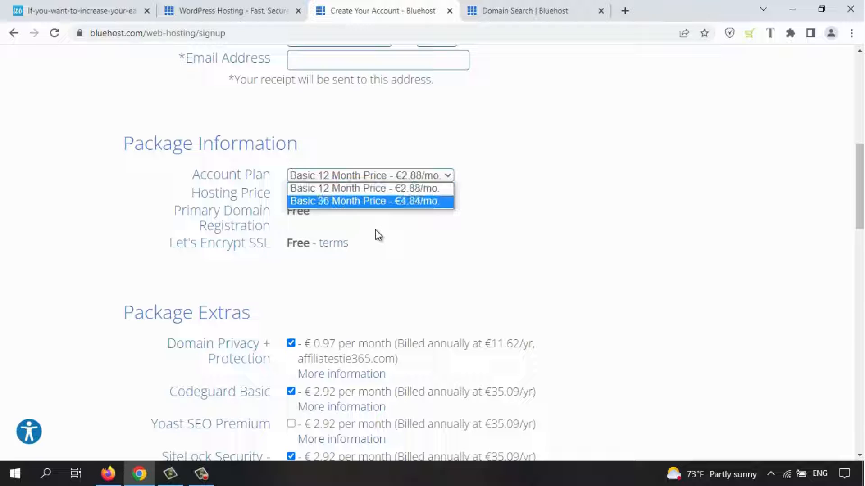
key("Escape")
key("Down")
key("space")
key("Up")
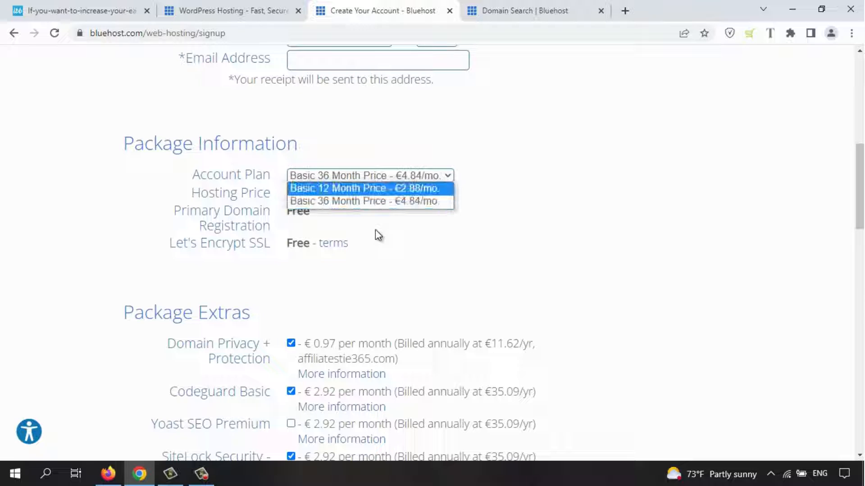
key("Return")
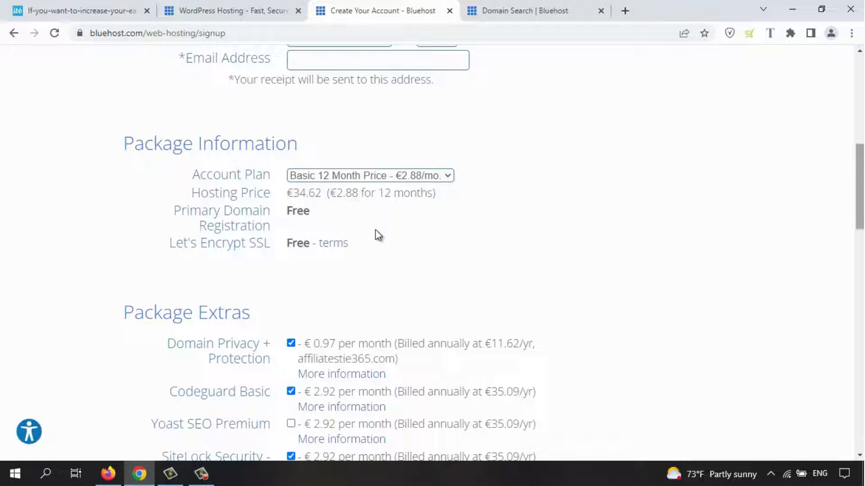
Step: Deselect Domain Privacy + Protection in the package extras and choose to keep it in the confirmation dialog
scroll(378, 236, "up", 1)
scroll(379, 236, "down", 1)
scroll(378, 236, "down", 1)
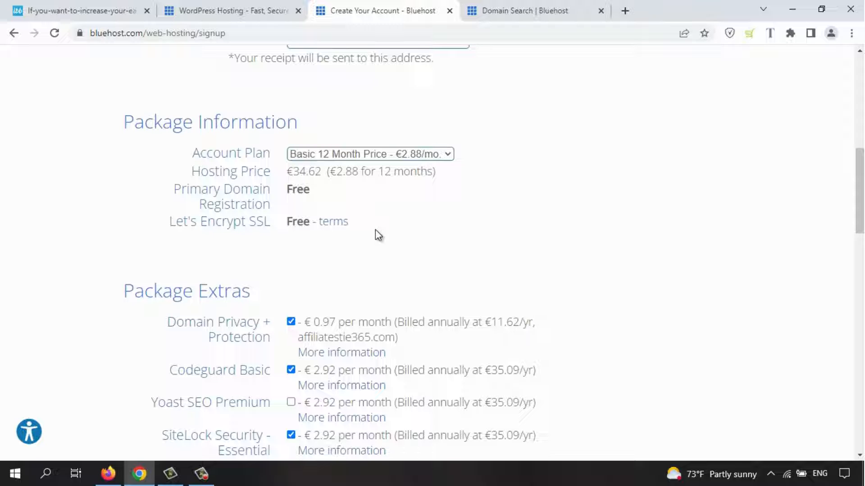
scroll(378, 235, "down", 1)
scroll(378, 235, "down", 1)
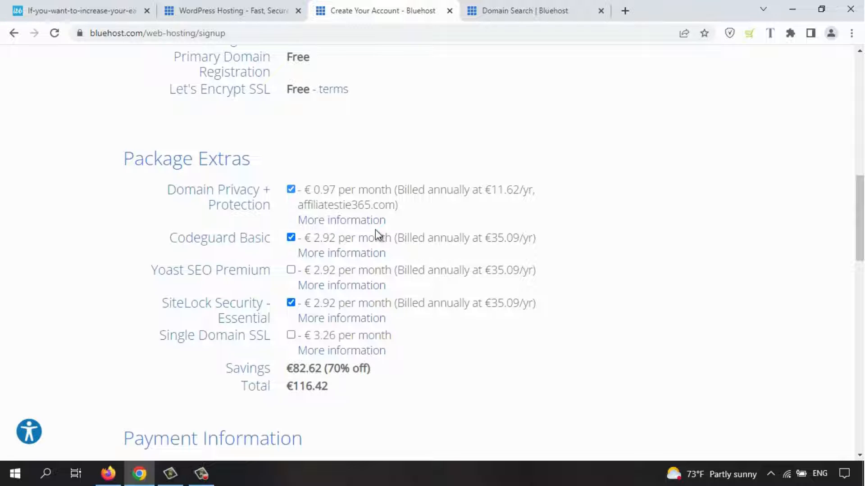
left_click(290, 189)
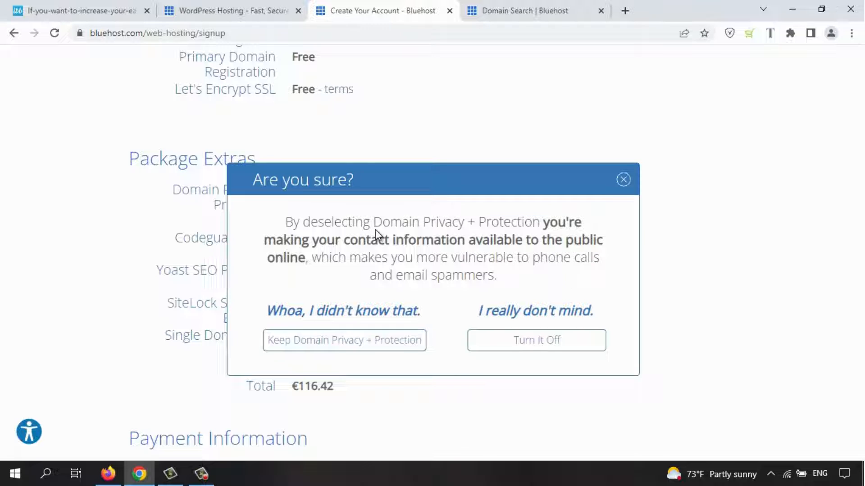
left_click(345, 340)
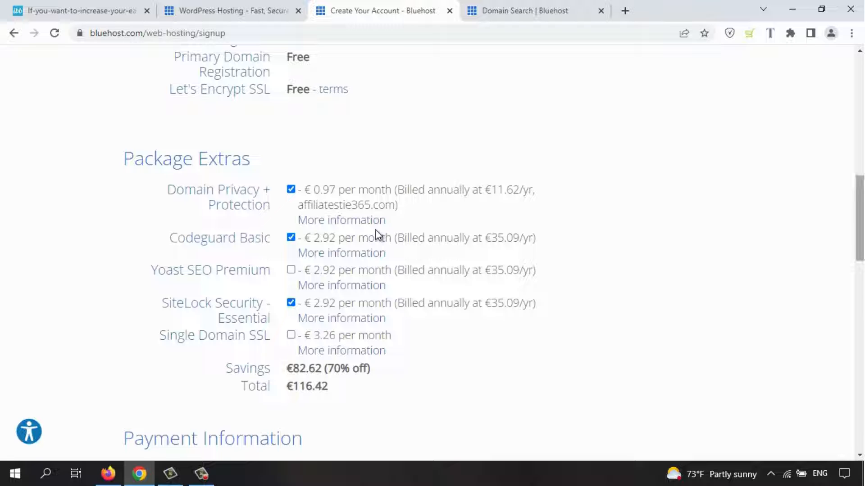
Step: Examine the Codeguard Basic, Yoast SEO Premium, SiteLock Security and Single Domain SSL extras and their prices
scroll(378, 234, "down", 1)
scroll(377, 234, "down", 2)
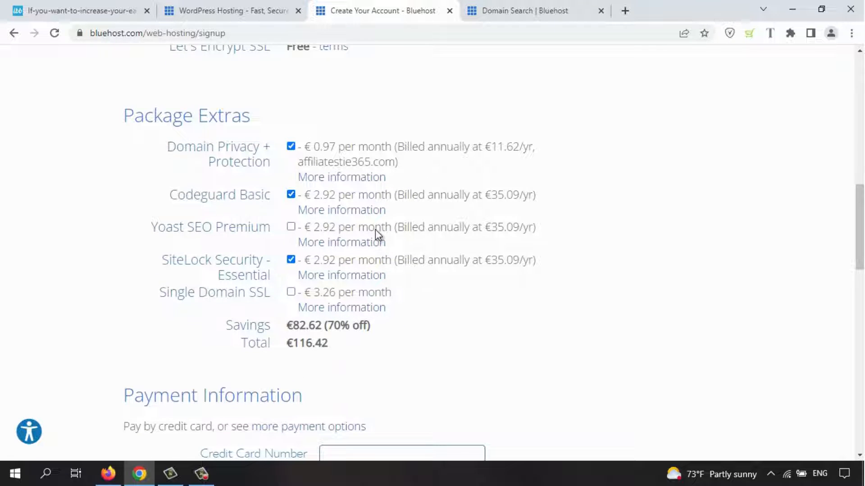
left_click(291, 194)
left_click(291, 195)
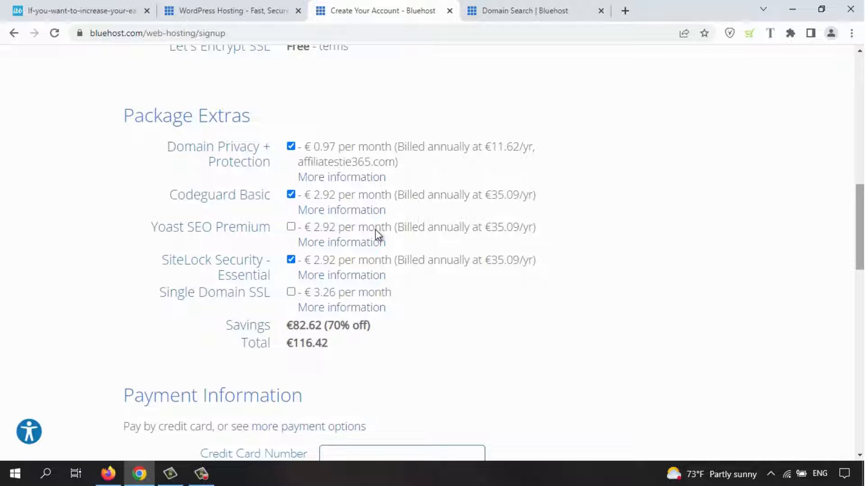
left_click_drag(860, 227, 860, 231)
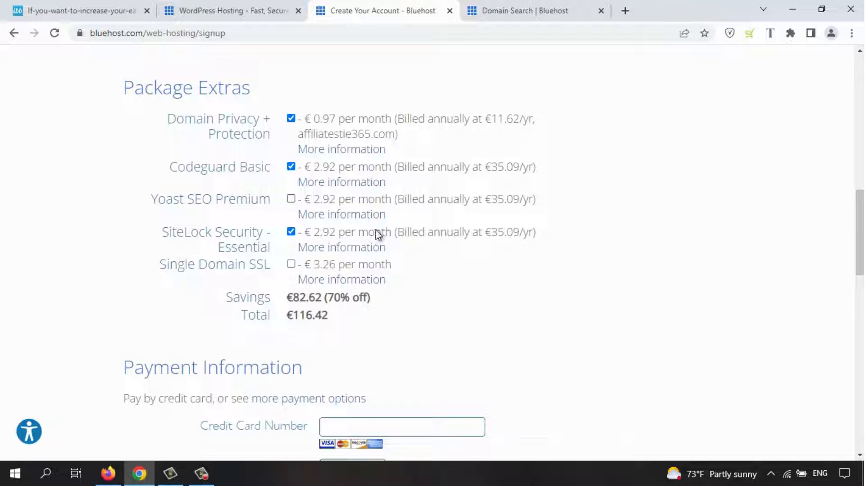
key("space")
key("space")
scroll(378, 234, "down", 2)
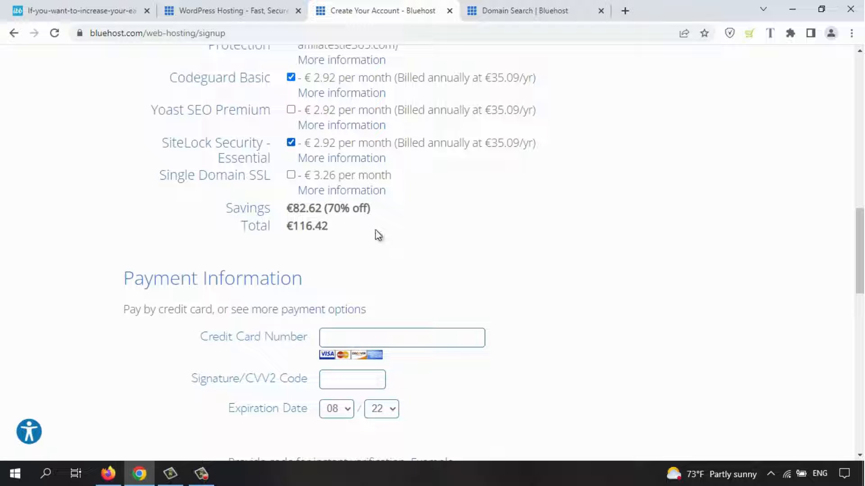
Step: Remove SiteLock Security - Essential, Codeguard Basic and Domain Privacy + Protection from the package extras
scroll(377, 234, "up", 2)
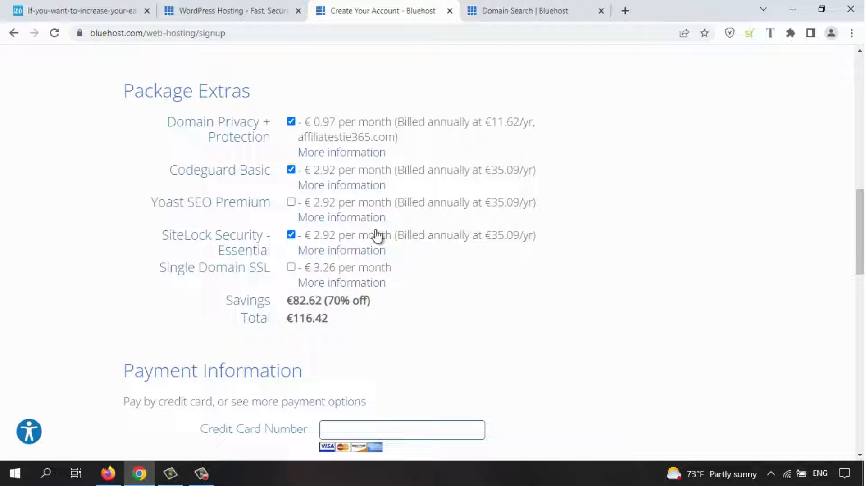
left_click(378, 234)
scroll(377, 235, "down", 2)
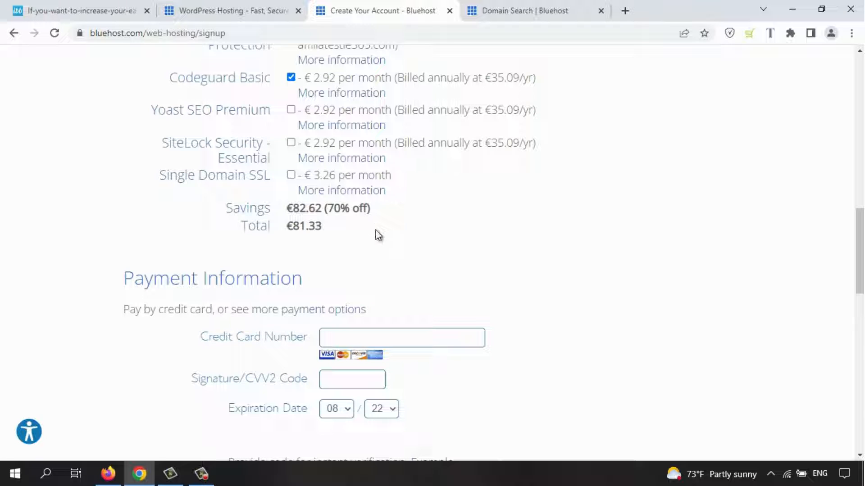
scroll(378, 235, "down", 1)
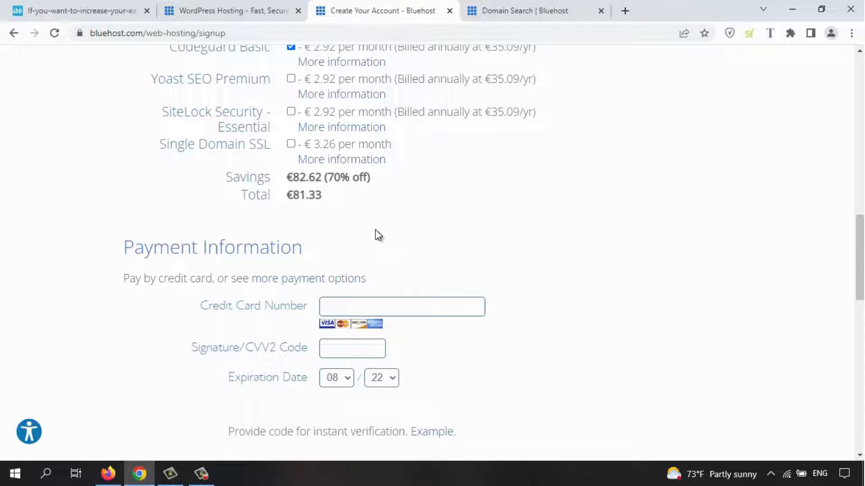
scroll(377, 234, "down", 2)
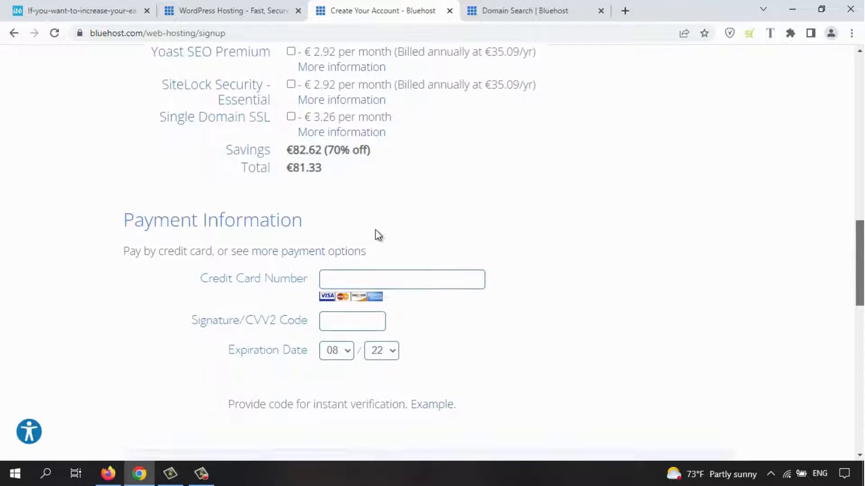
scroll(378, 234, "up", 4)
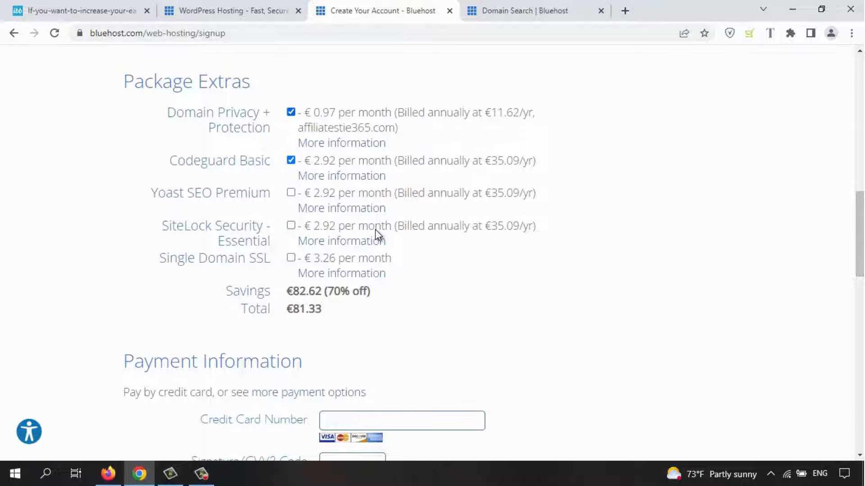
left_click(291, 160)
scroll(378, 234, "down", 2)
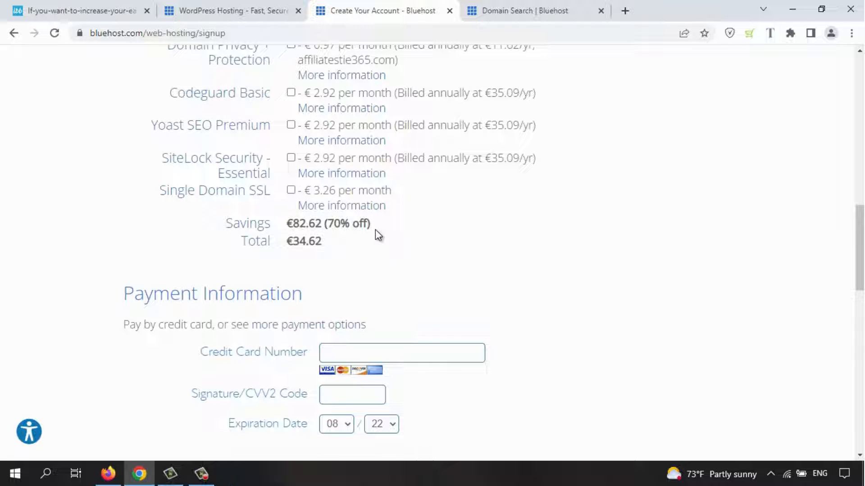
Step: Review the payment fields, agree to Bluehost's Auto Renewal Terms and Terms of Service, and opt out of promotional emails
scroll(377, 234, "down", 2)
scroll(378, 234, "down", 1)
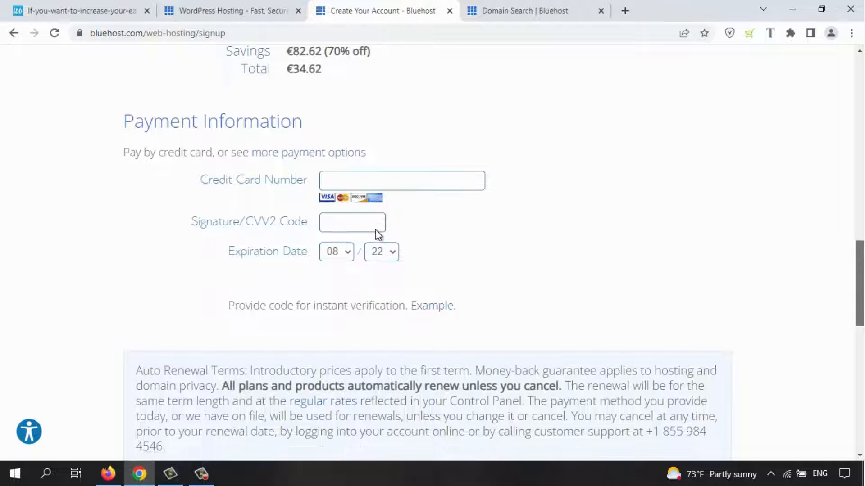
scroll(378, 234, "up", 1)
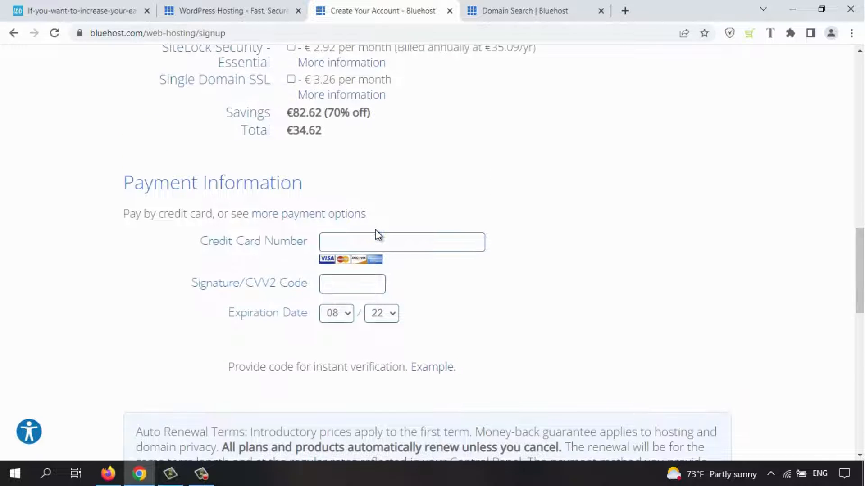
scroll(377, 232, "down", 2)
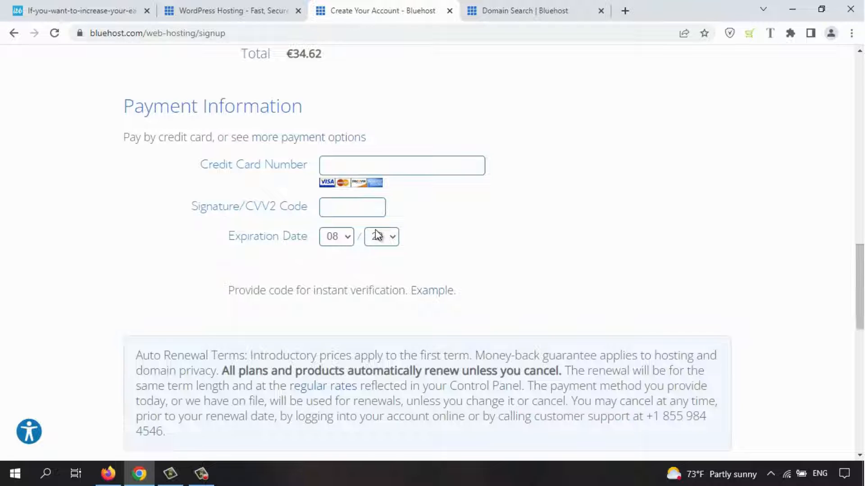
scroll(377, 234, "down", 5)
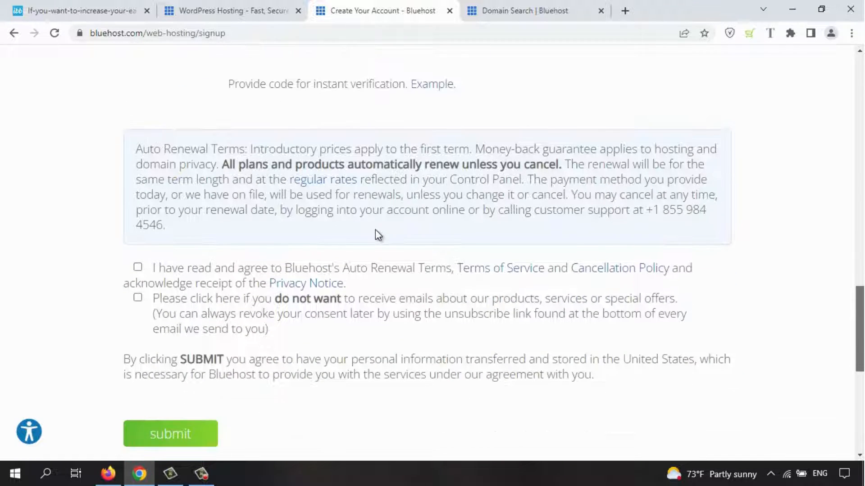
scroll(378, 235, "down", 1)
left_click(138, 233)
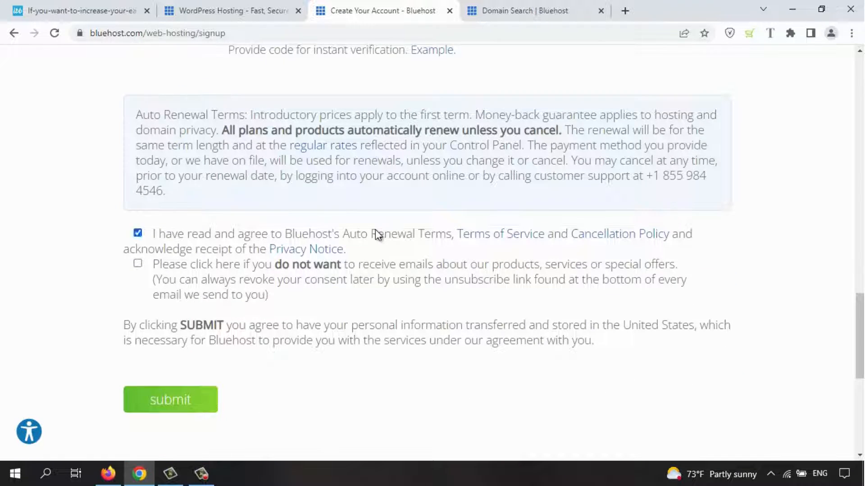
left_click(138, 263)
Step: Switch to the Google results for "bluehost 1 click install wordpress" and bring up Bluehost's How To Install WordPress article
scroll(375, 230, "up", 20)
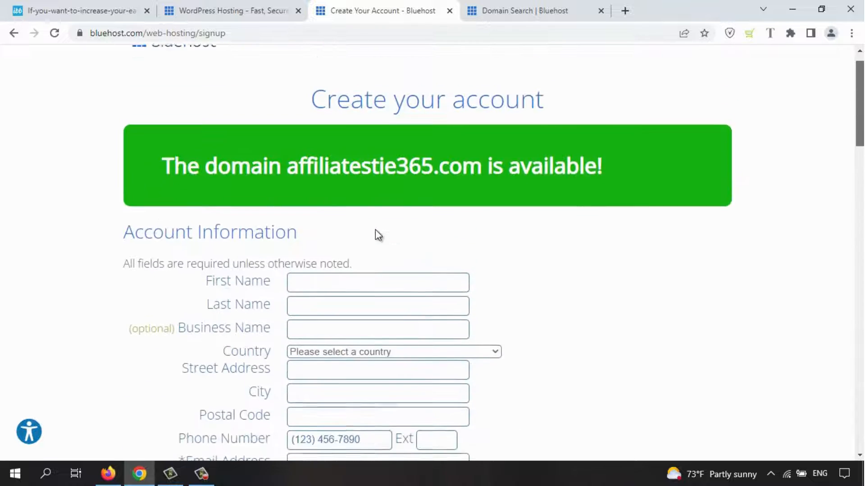
scroll(374, 230, "up", 1)
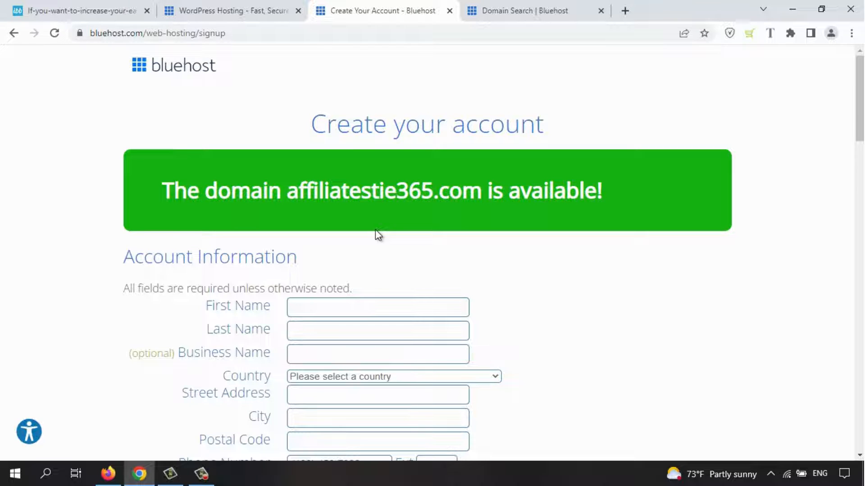
key("ctrl+shift+Tab")
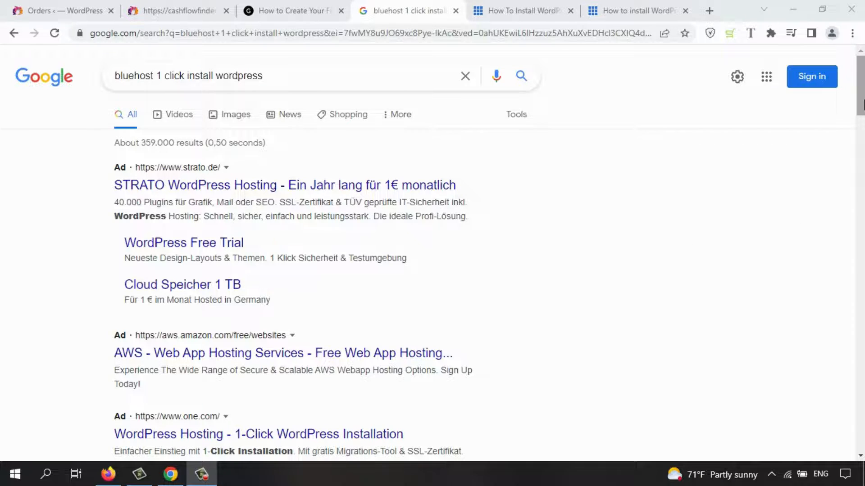
left_click_drag(860, 106, 860, 206)
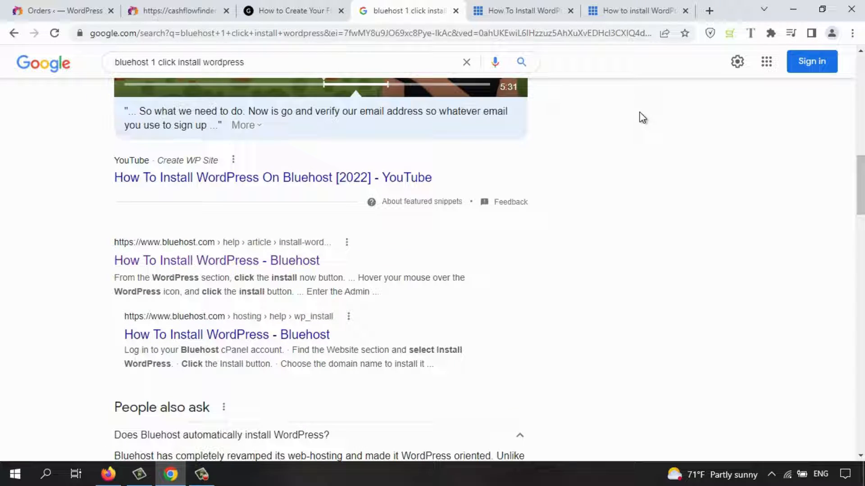
left_click(534, 11)
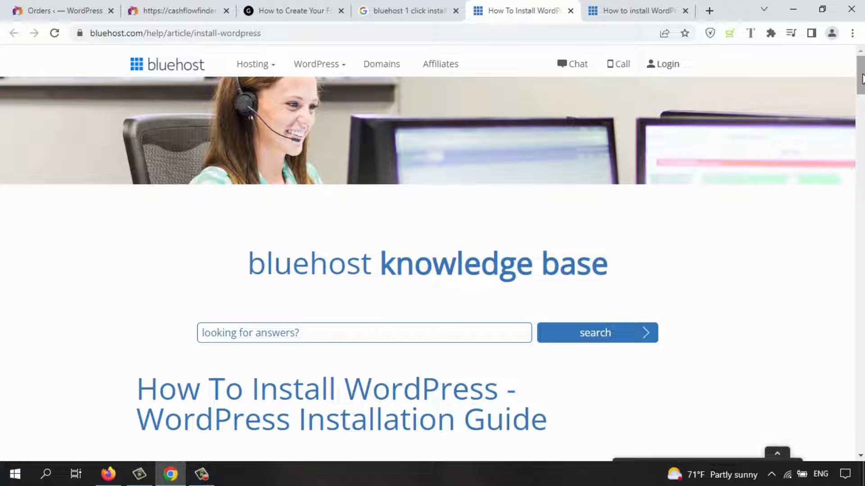
Step: Read the How To Install WordPress article, covering the Bluerock steps, the Legacy steps and how to find the installed site's link
mouse_move(862, 79)
left_mouse_down()
mouse_move(861, 101)
mouse_move(862, 72)
left_mouse_up()
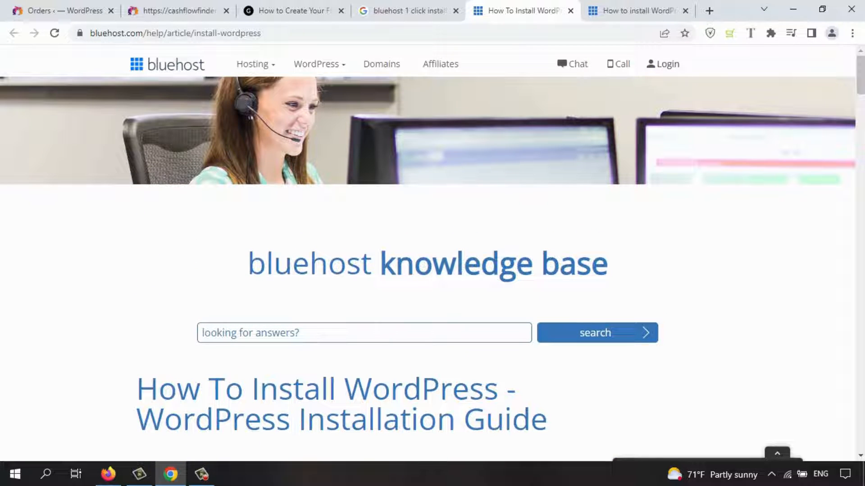
scroll(840, 129, "down", 6)
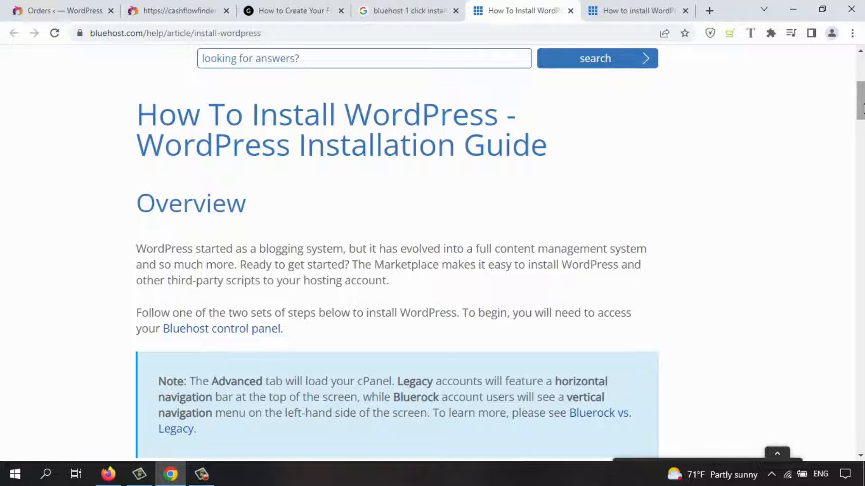
left_click_drag(861, 109, 860, 148)
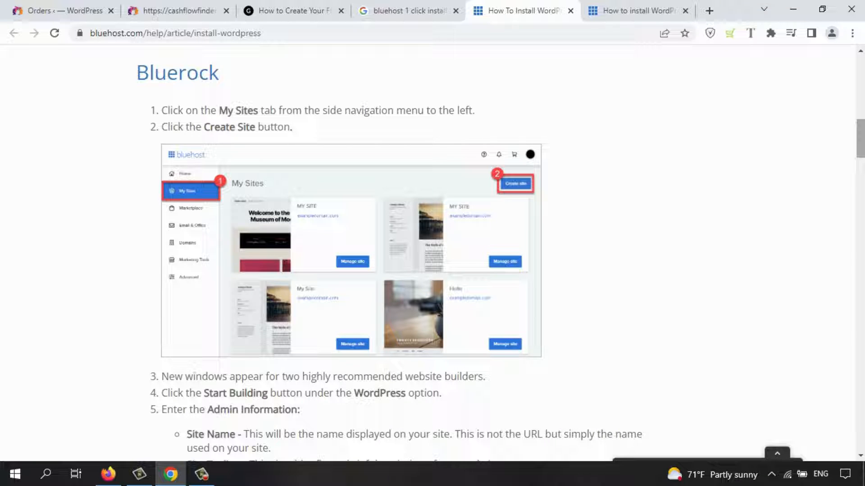
left_click_drag(862, 139, 861, 164)
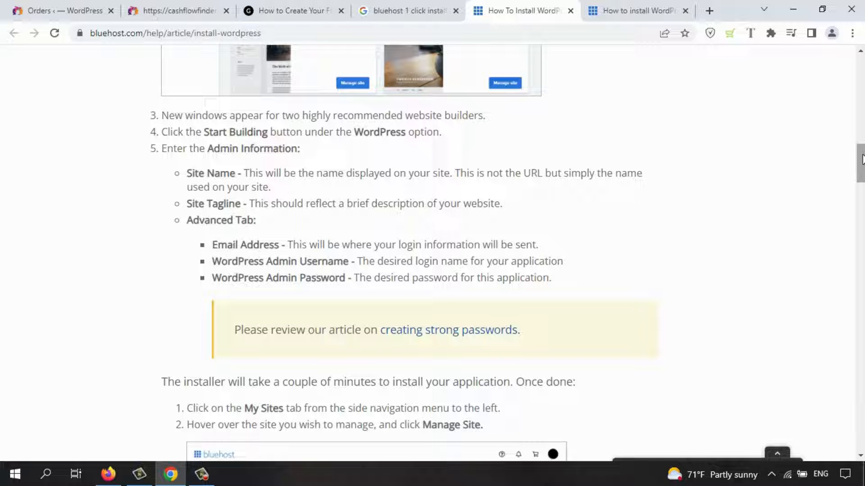
left_click_drag(863, 159, 861, 168)
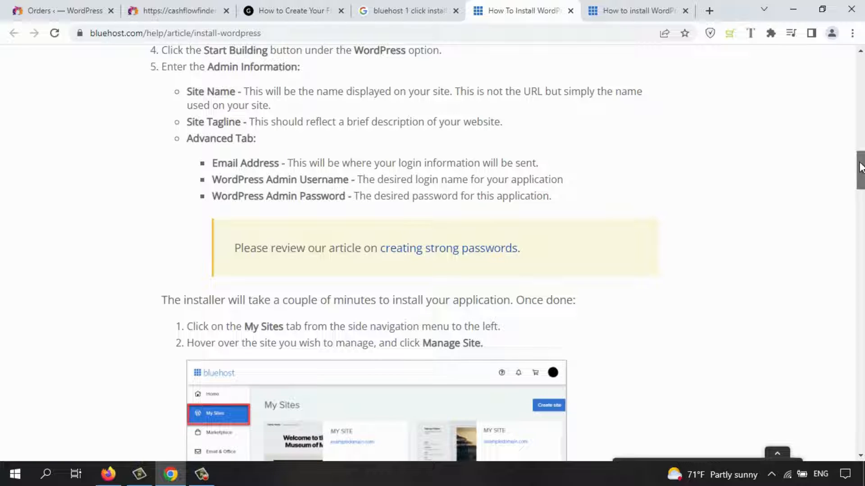
left_click_drag(861, 167, 860, 243)
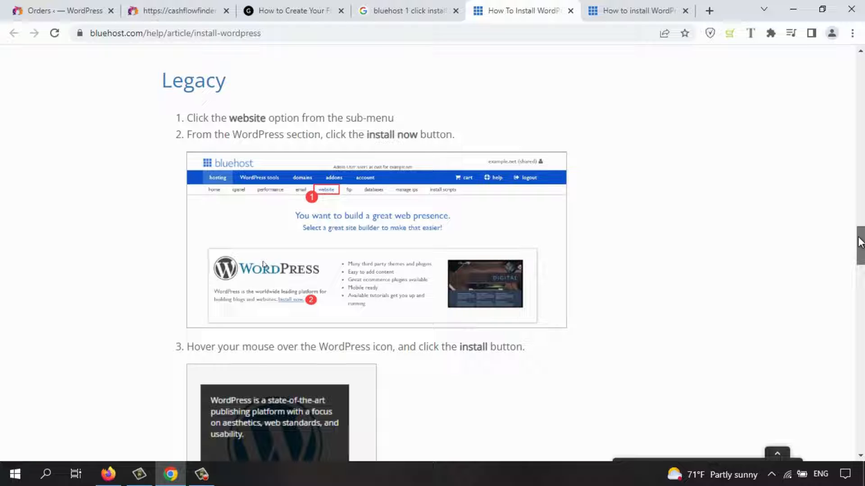
left_click_drag(860, 244, 860, 247)
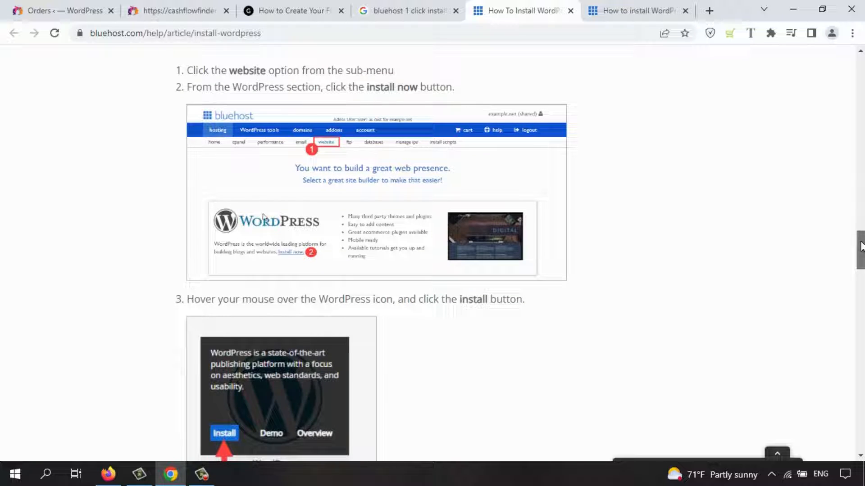
left_click_drag(860, 245, 860, 244)
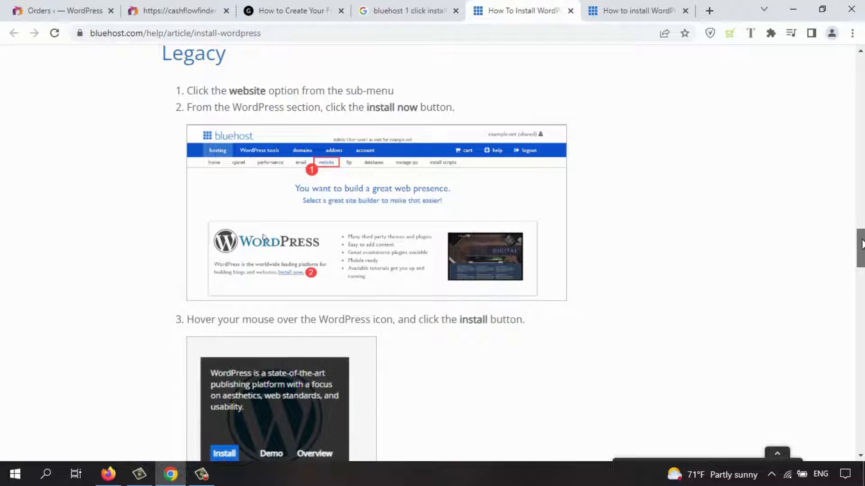
left_click_drag(861, 245, 862, 264)
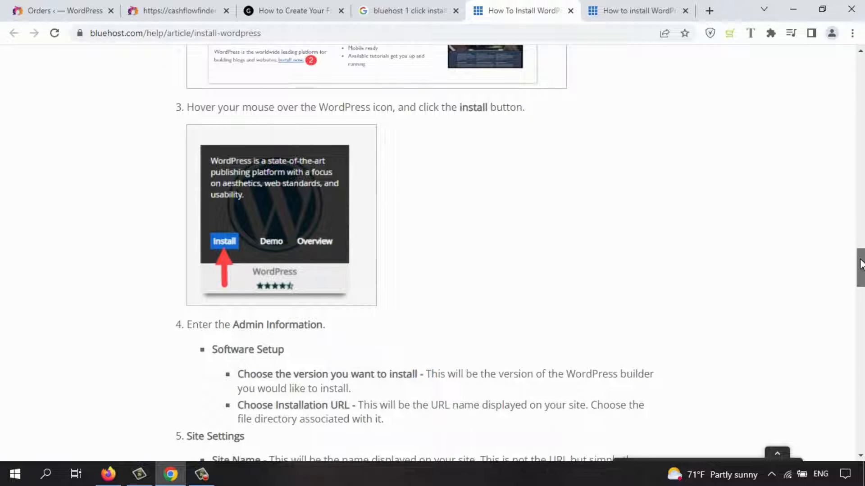
left_click_drag(861, 265, 848, 382)
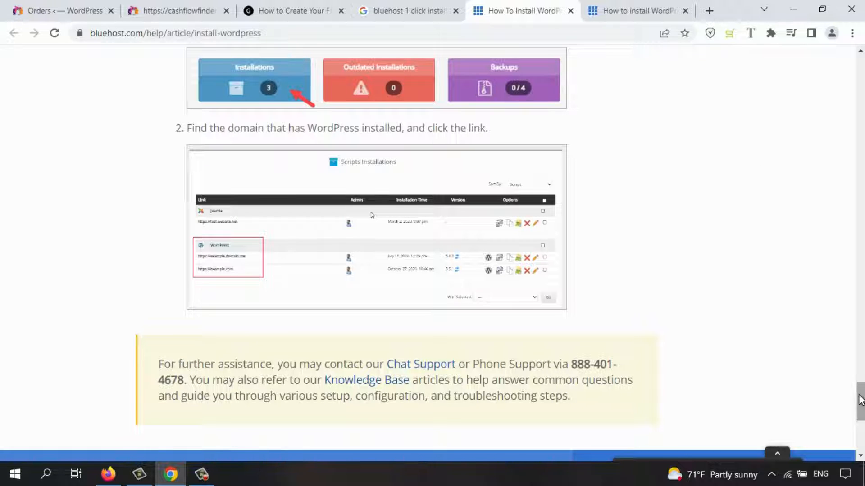
scroll(847, 374, "down", 1)
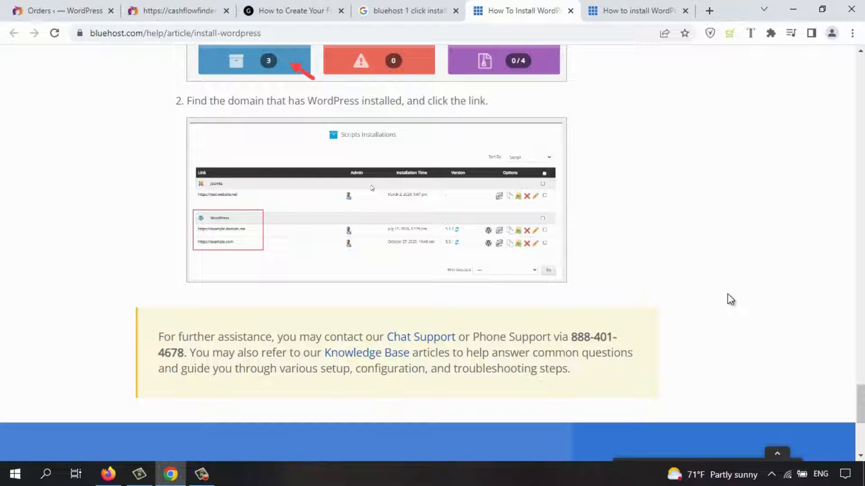
Step: Switch through the tutorial article on installing a WordPress theme to the sample headset affiliate site and look over its homepage banner
key("ctrl+3")
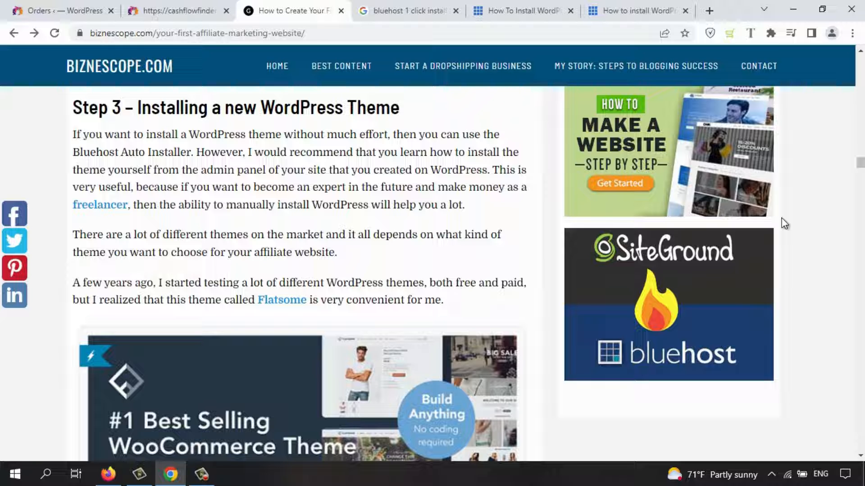
key("ctrl+shift+Tab")
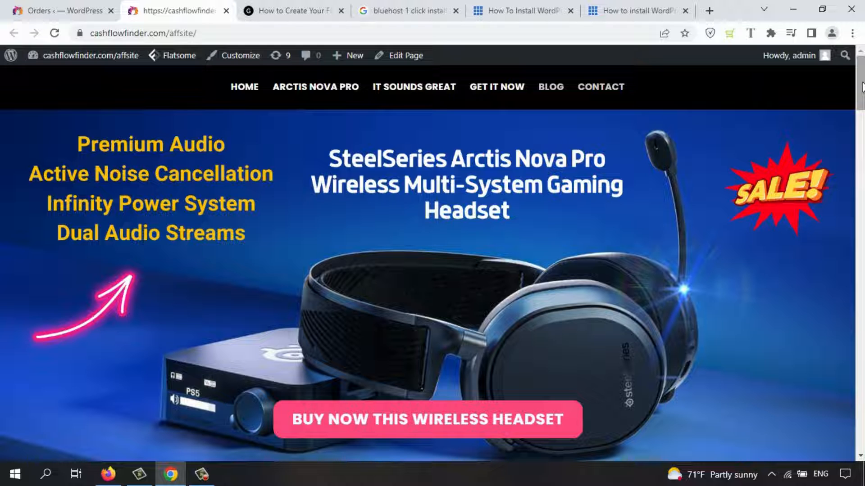
left_click_drag(862, 87, 862, 94)
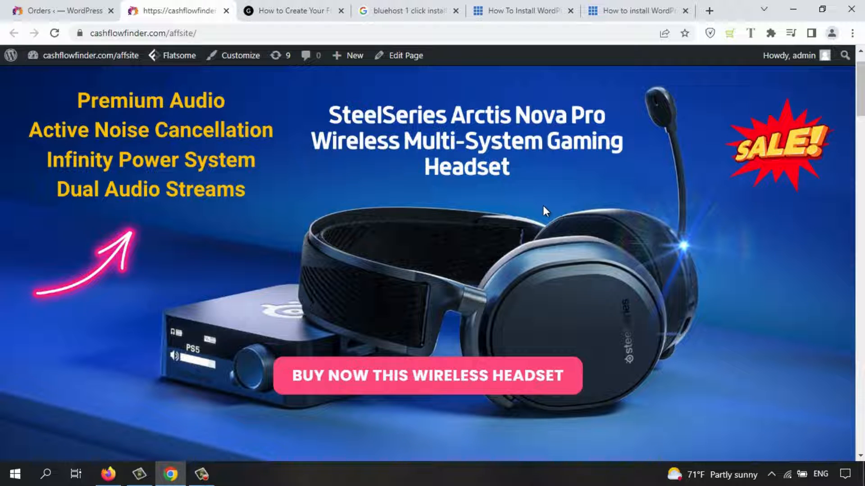
left_click_drag(861, 93, 862, 87)
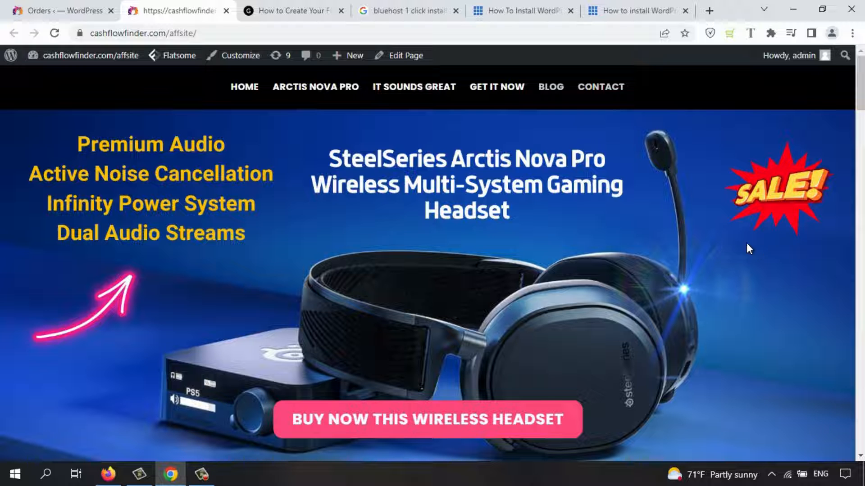
mouse_move(860, 88)
left_mouse_down()
mouse_move(862, 410)
mouse_move(861, 72)
left_mouse_up()
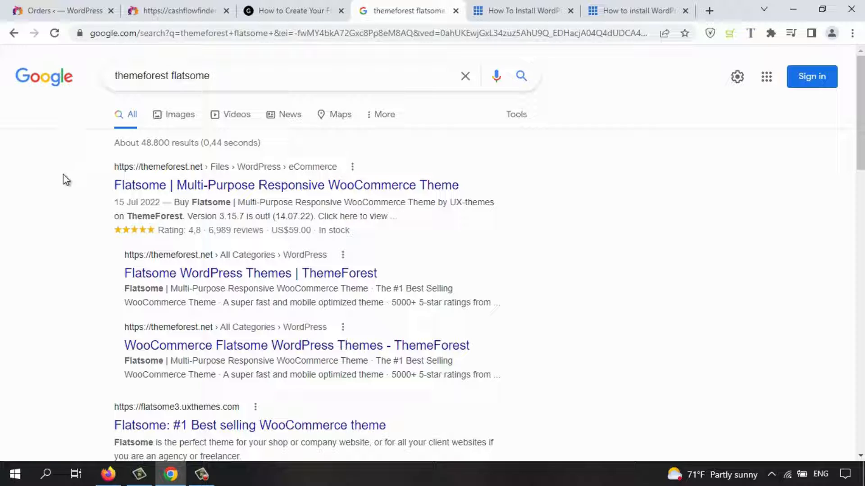
Step: Open the Flatsome Multi-Purpose Responsive WooCommerce Theme listing from the ThemeForest search results and examine its license, update notes and features
left_click(149, 186)
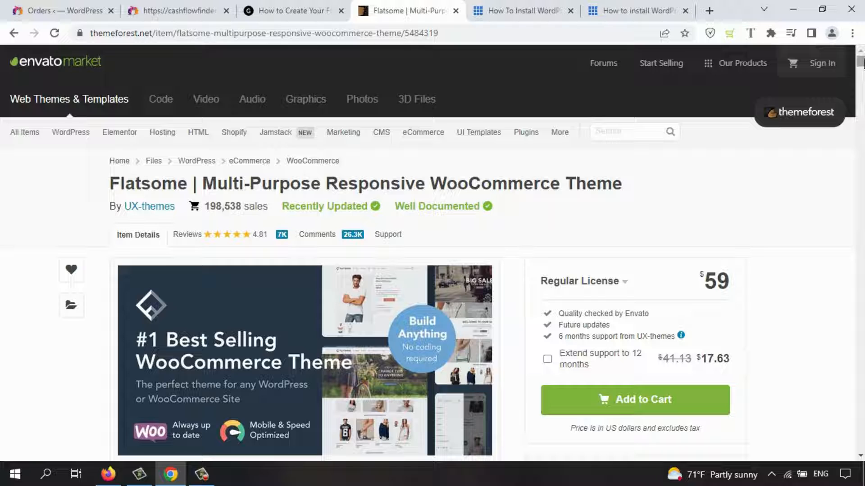
left_click(860, 457)
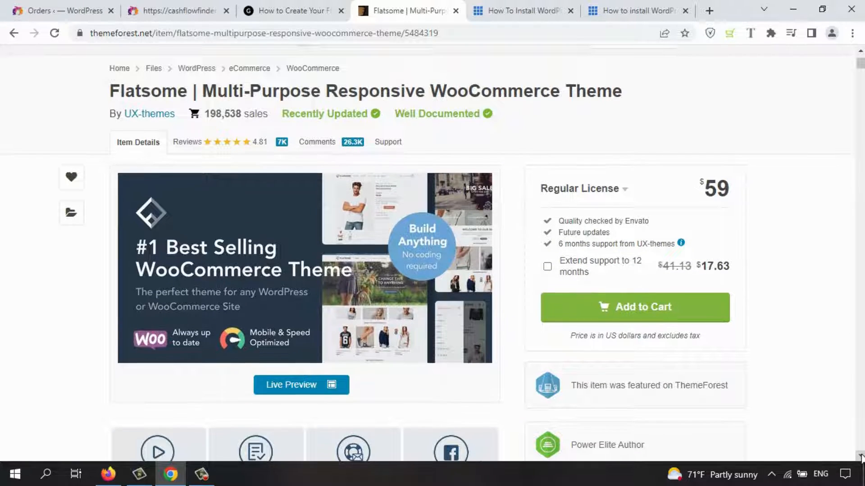
left_click(860, 457)
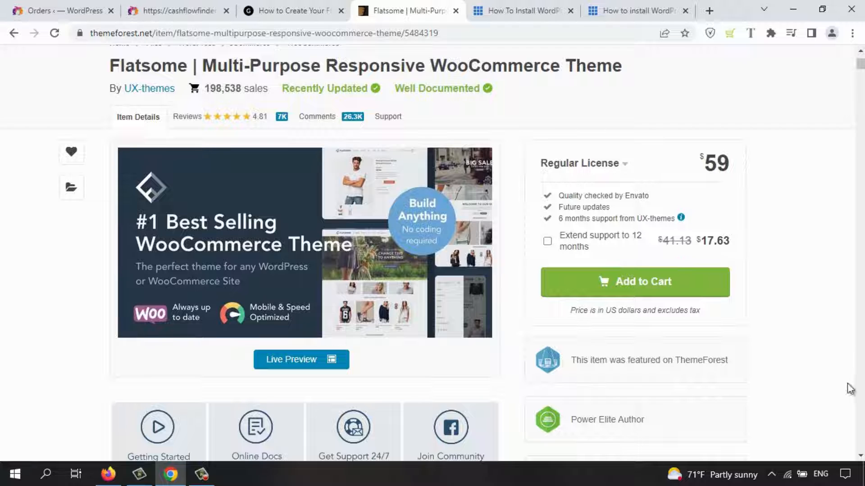
scroll(860, 458, "down", 7)
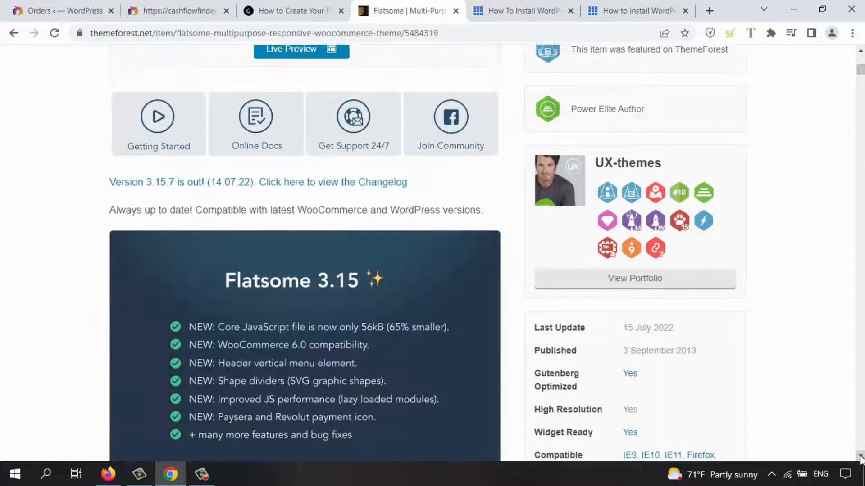
scroll(860, 457, "down", 2)
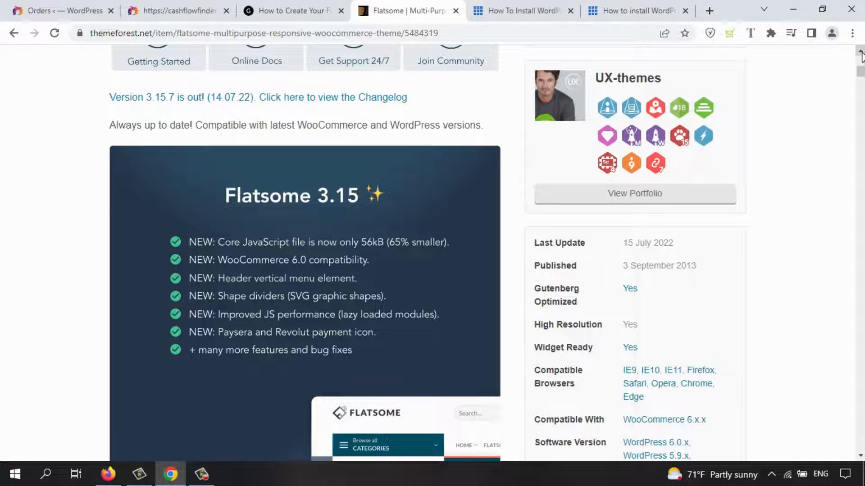
scroll(860, 54, "down", 20)
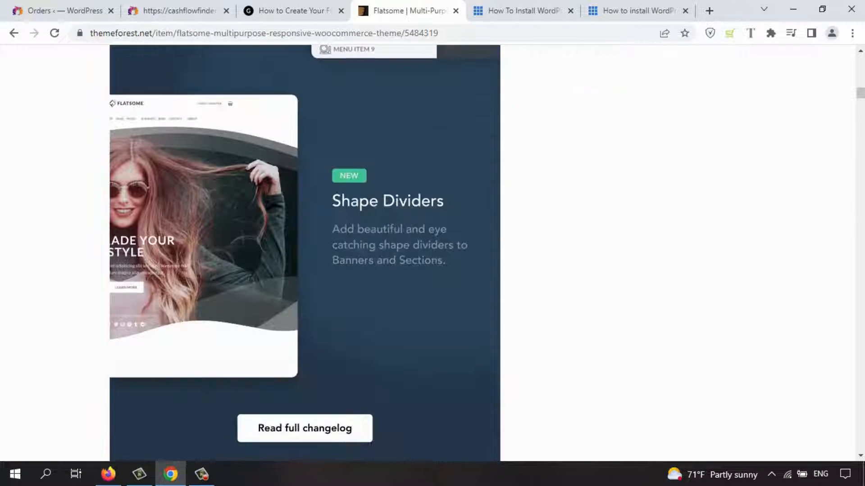
scroll(305, 252, "down", 20)
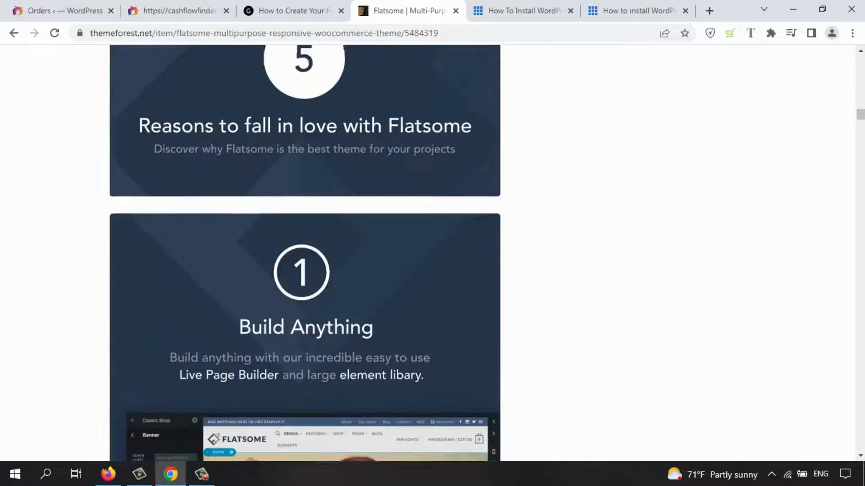
scroll(861, 108, "up", 15)
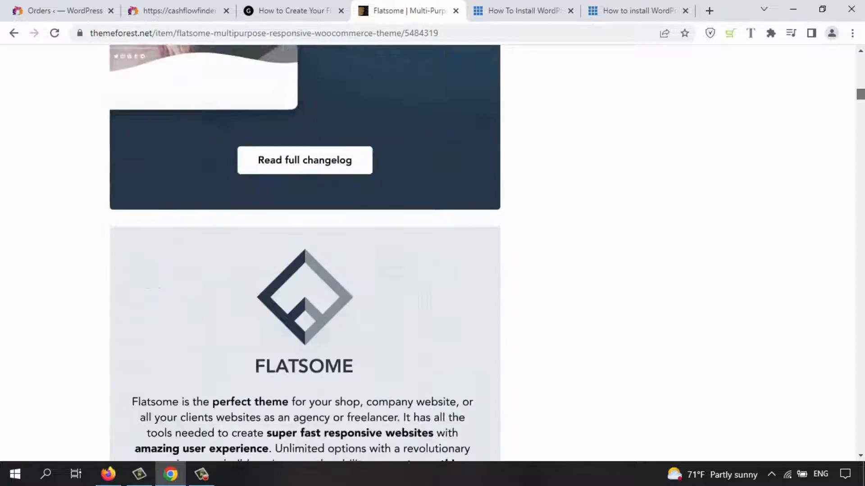
scroll(305, 252, "up", 20)
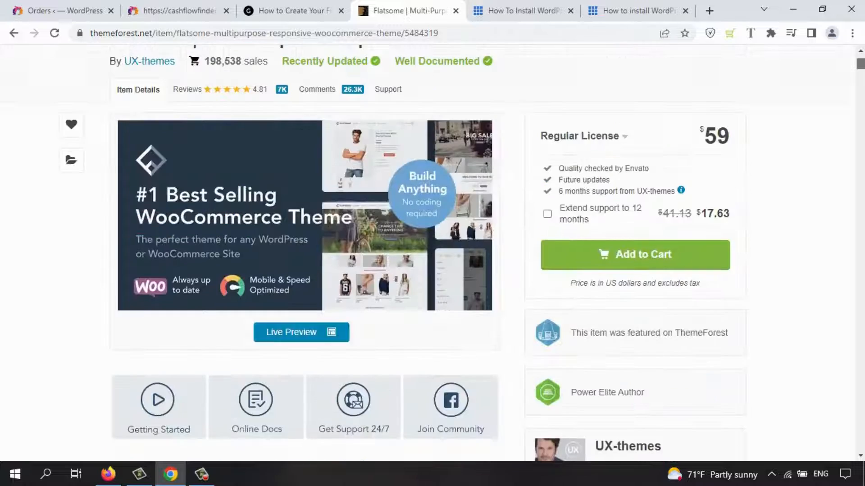
scroll(433, 250, "up", 3)
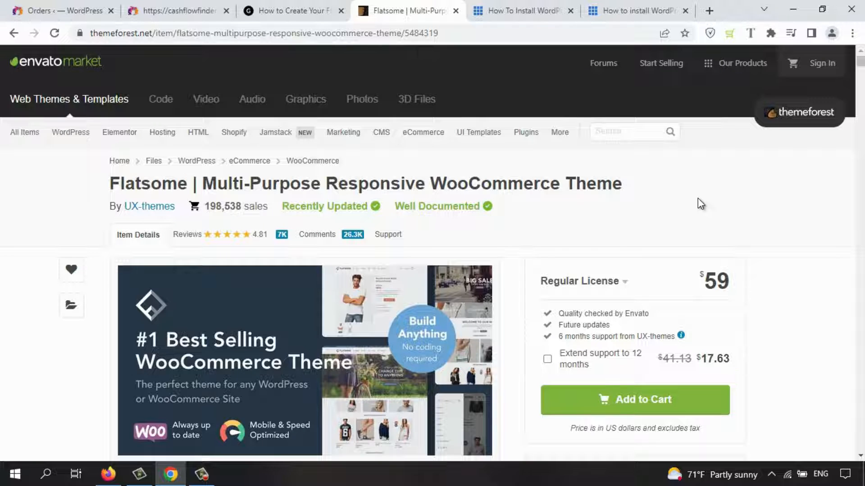
Step: Switch to the WordPress admin, open the installed themes page and dismiss the Nextend Social Login update notice
key("ctrl+1")
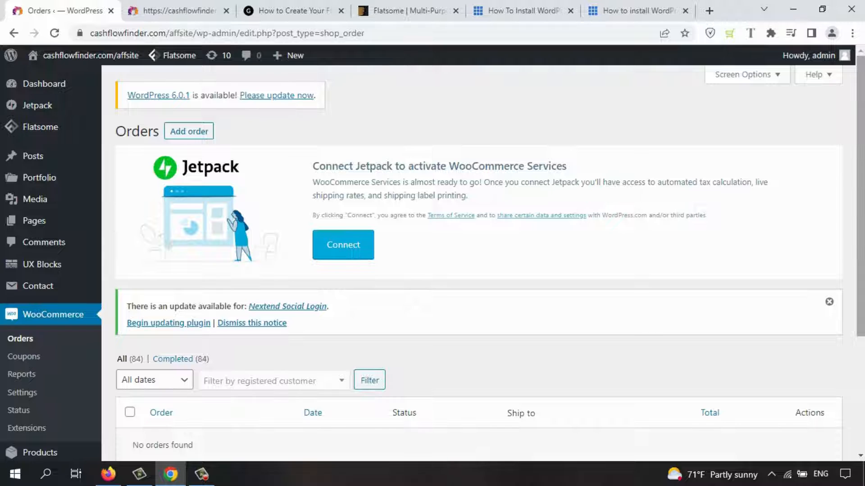
scroll(861, 147, "down", 1)
left_click_drag(862, 147, 840, 271)
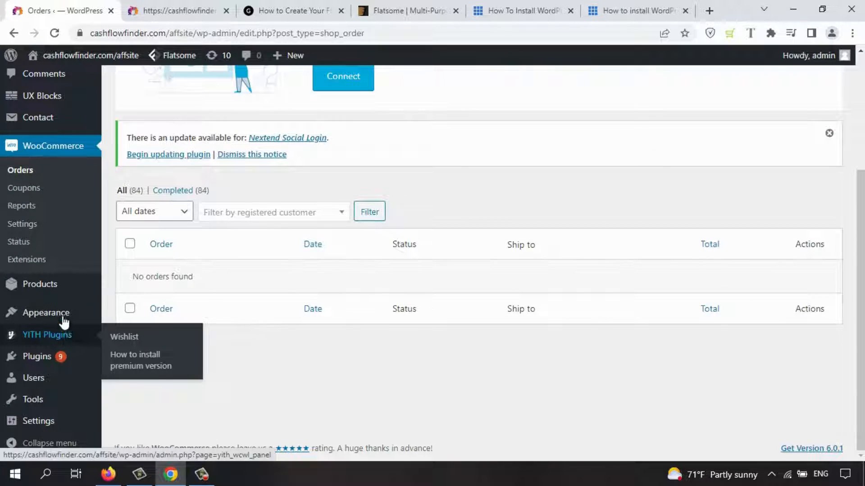
mouse_move(60, 316)
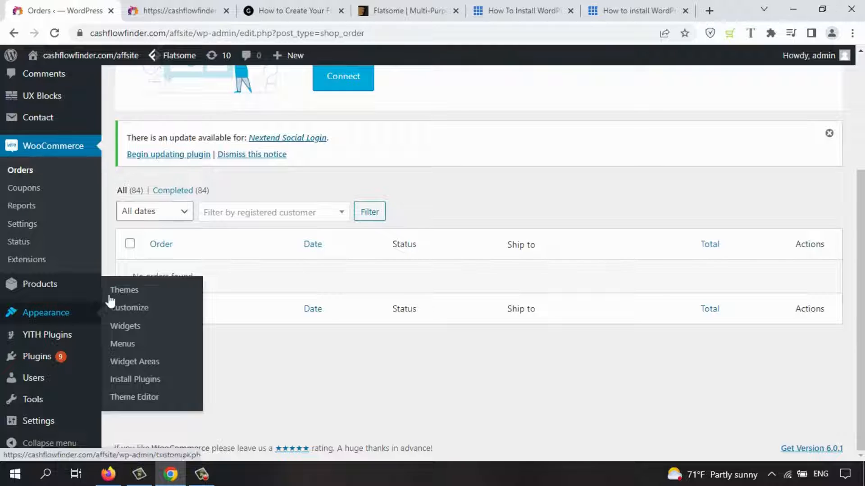
left_click(127, 291)
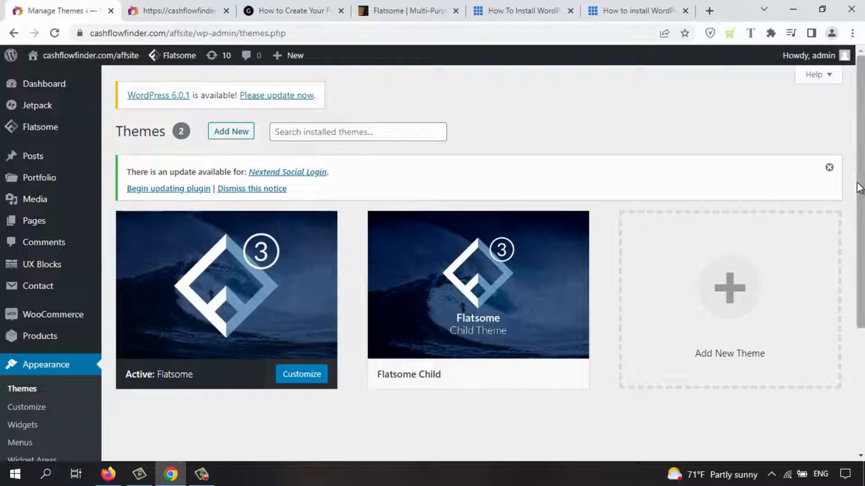
left_click(829, 168)
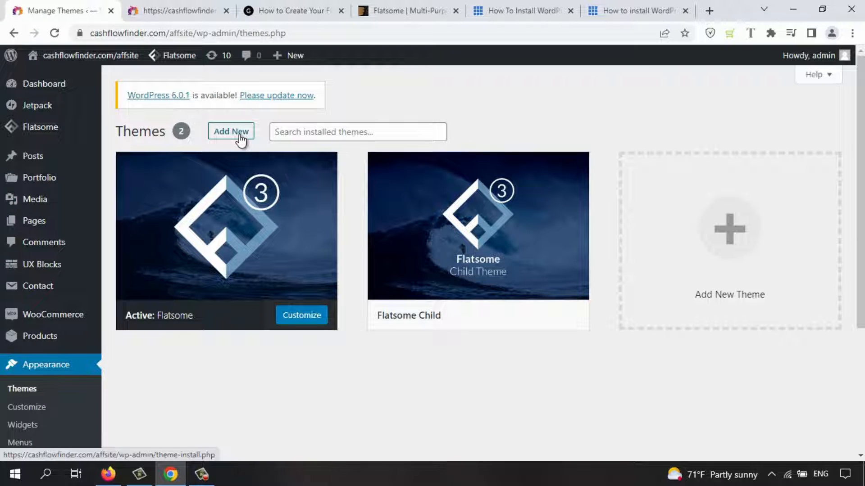
Step: Revisit the Flatsome listing on ThemeForest and return to the installed themes page to review the appearance options
left_click(400, 10)
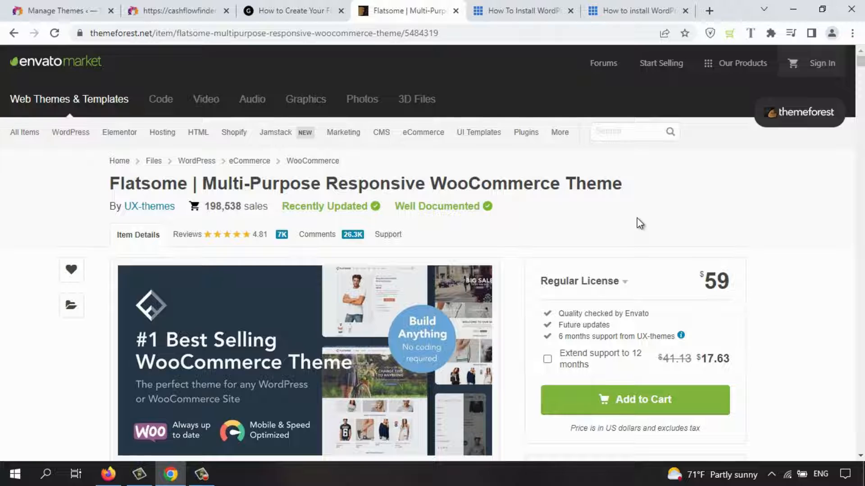
left_click(46, 11)
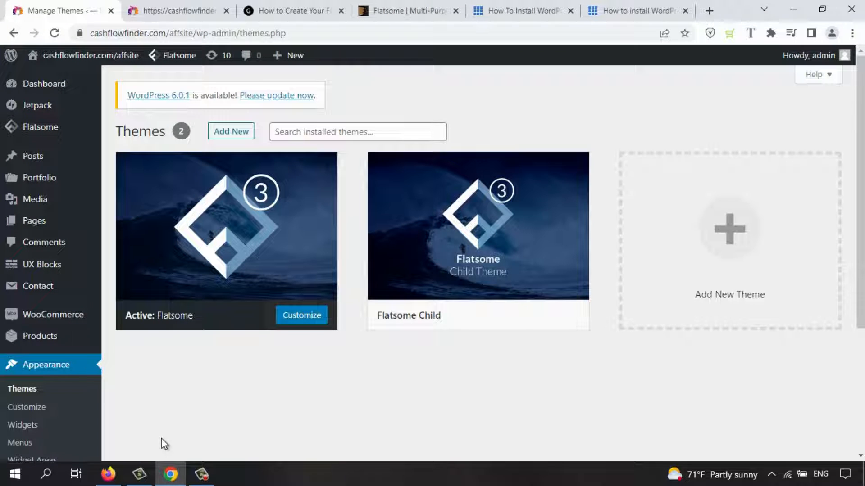
scroll(144, 414, "down", 1)
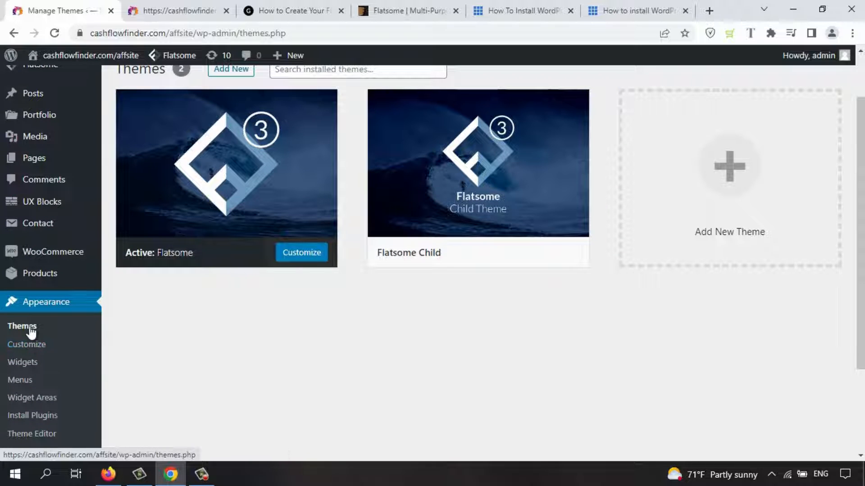
scroll(301, 393, "up", 1)
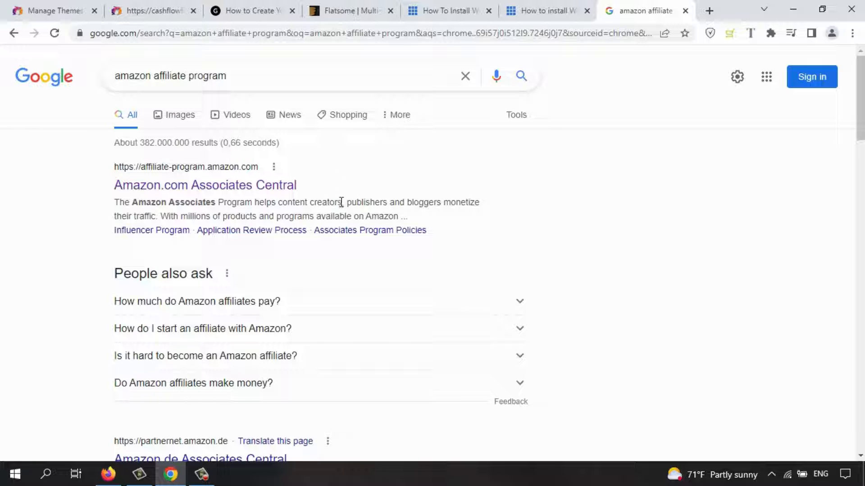
Step: Open Amazon.com Associates Central from the search results, review how the affiliate program works, and go to its sign-up page
left_click(252, 187)
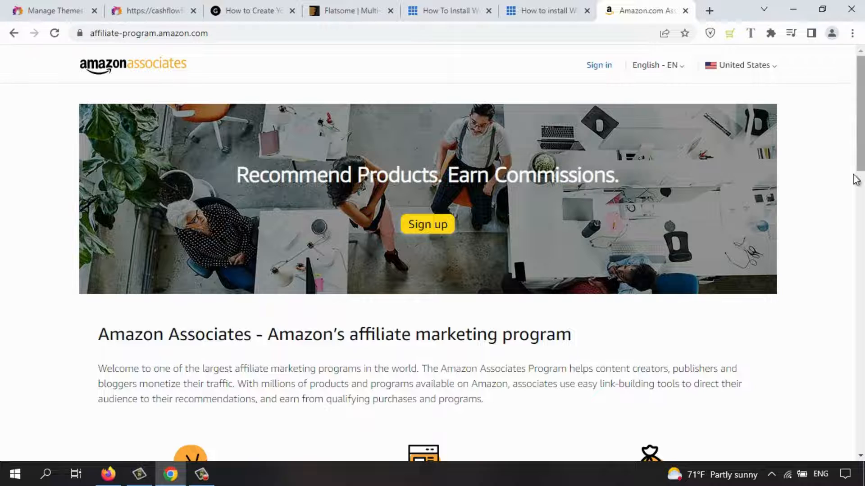
scroll(856, 180, "down", 3)
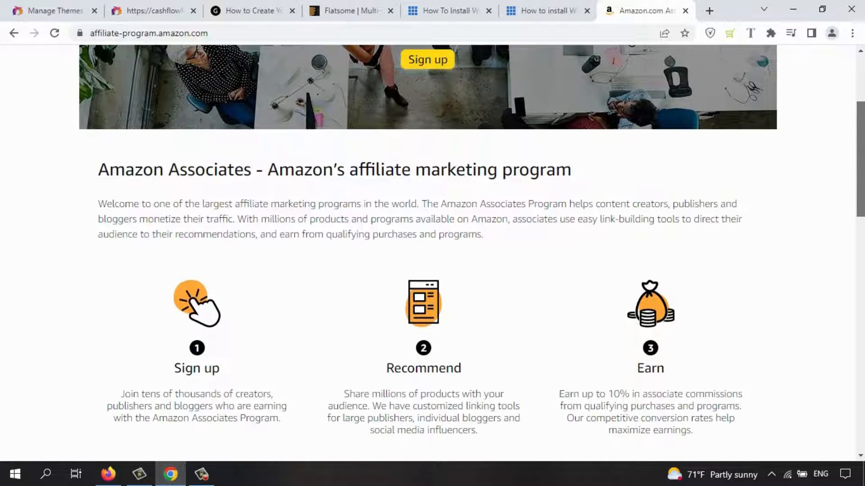
scroll(861, 182, "down", 1)
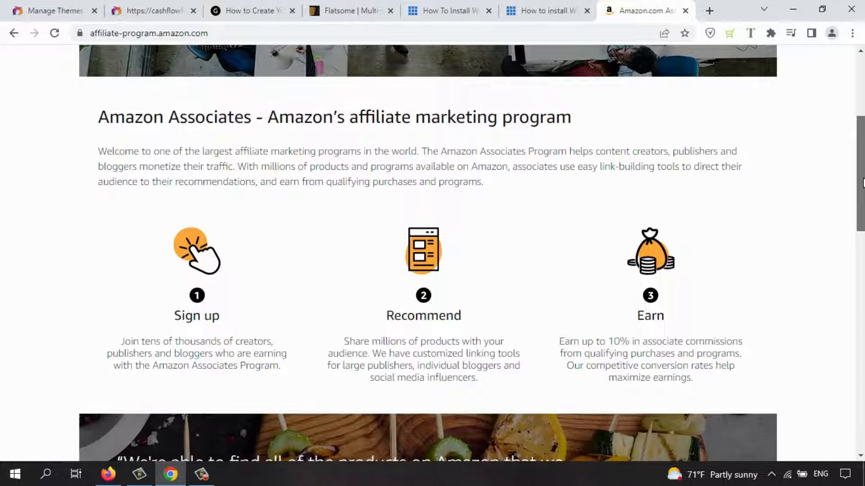
left_click_drag(863, 183, 862, 398)
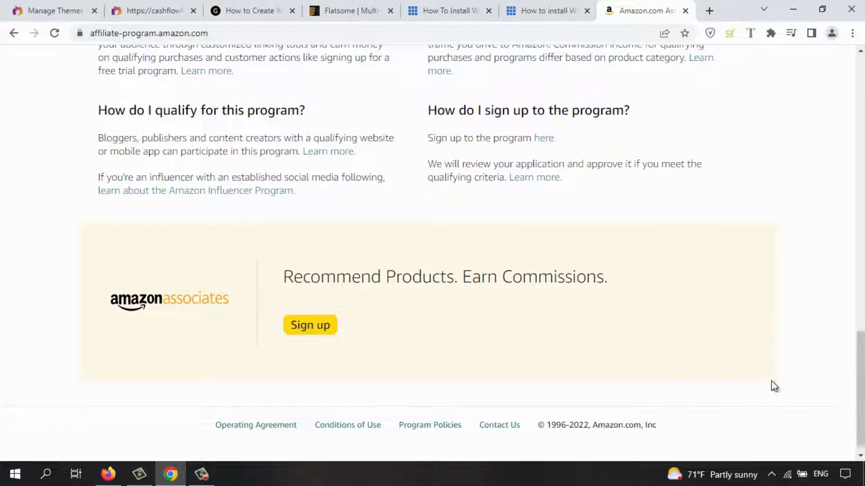
left_click(317, 331)
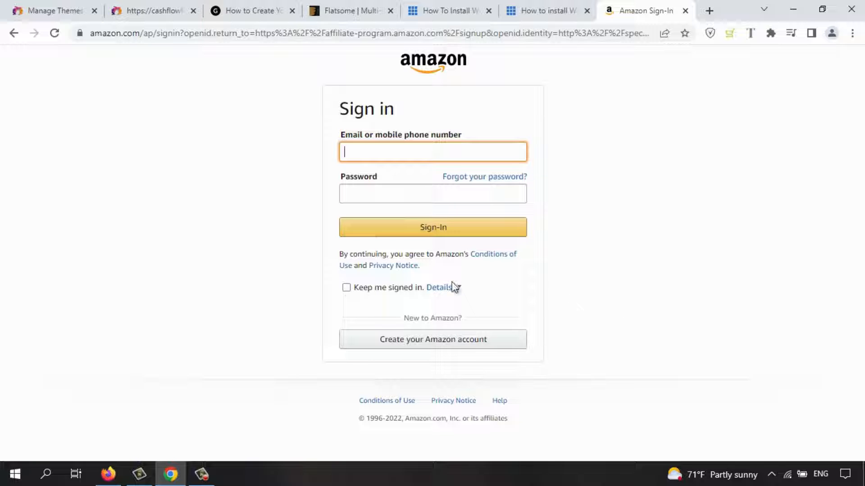
Step: Switch to the sample headset affiliate site and follow its banner's "Buy now this wireless headset" link to the Amazon listing
left_click(141, 7)
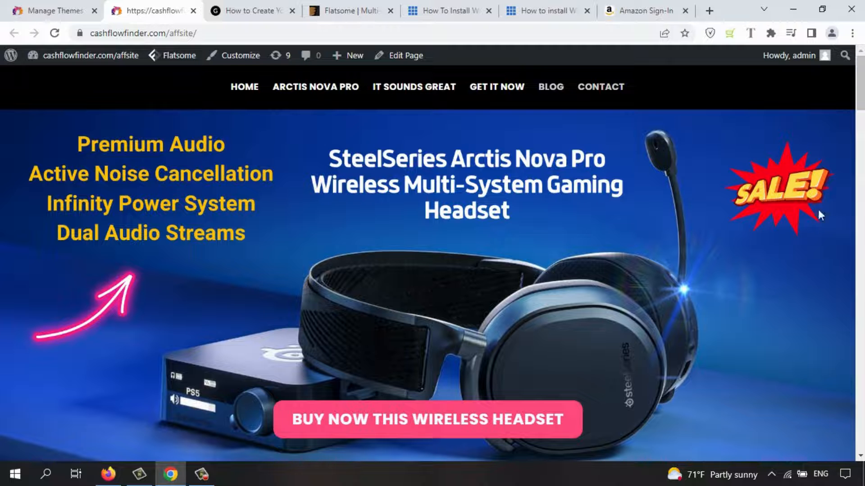
mouse_move(863, 87)
left_mouse_down()
mouse_move(863, 98)
mouse_move(863, 88)
left_mouse_up()
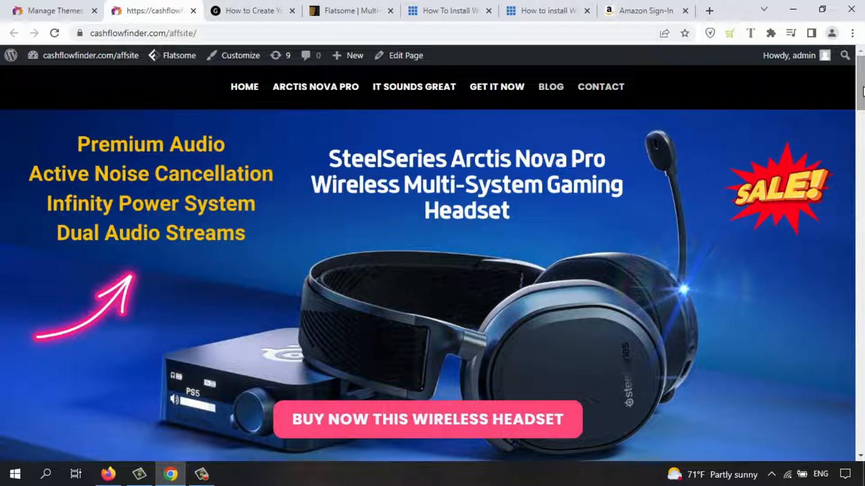
scroll(863, 90, "down", 1)
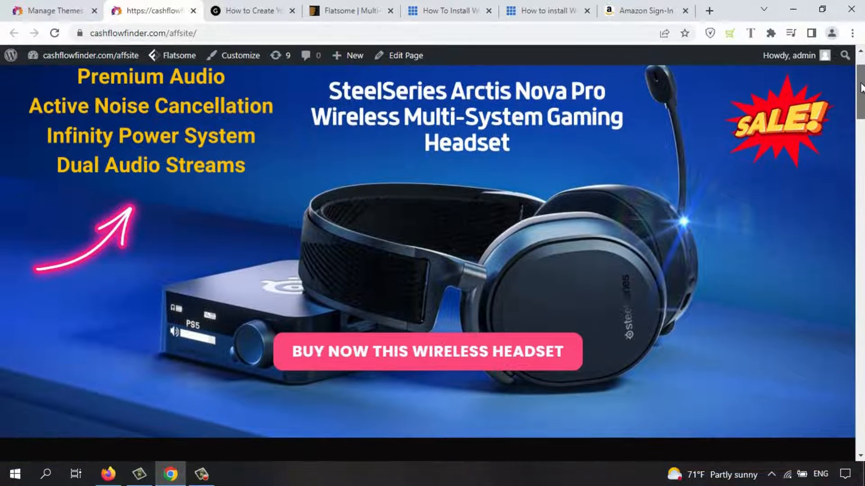
left_click(470, 360)
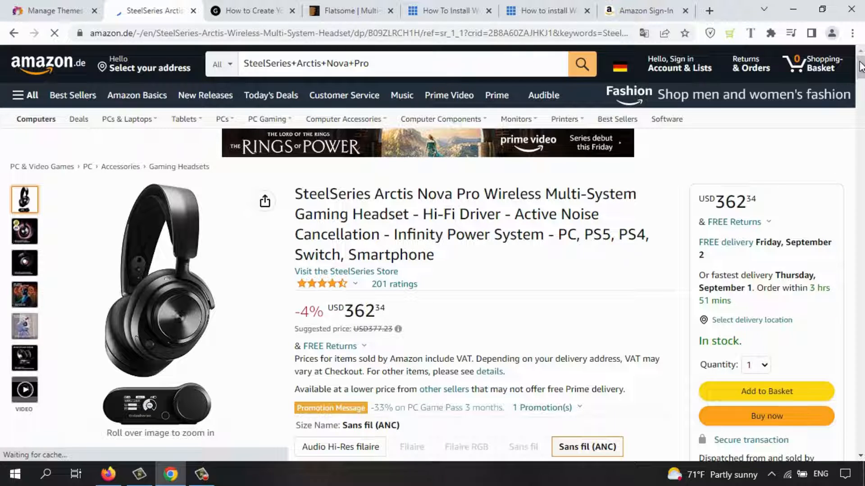
Step: Examine the SteelSeries Arctis Nova Pro listing on Amazon for its product description, price and size and style options
left_click_drag(860, 63, 860, 63)
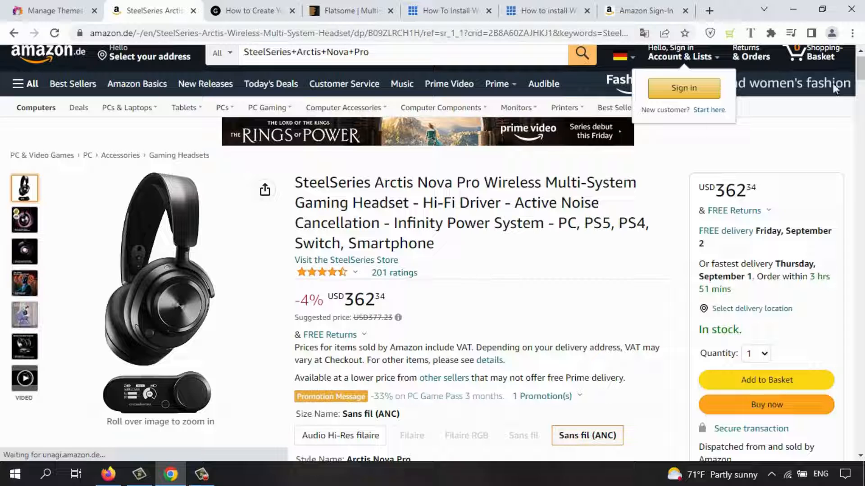
left_click_drag(860, 72, 853, 71)
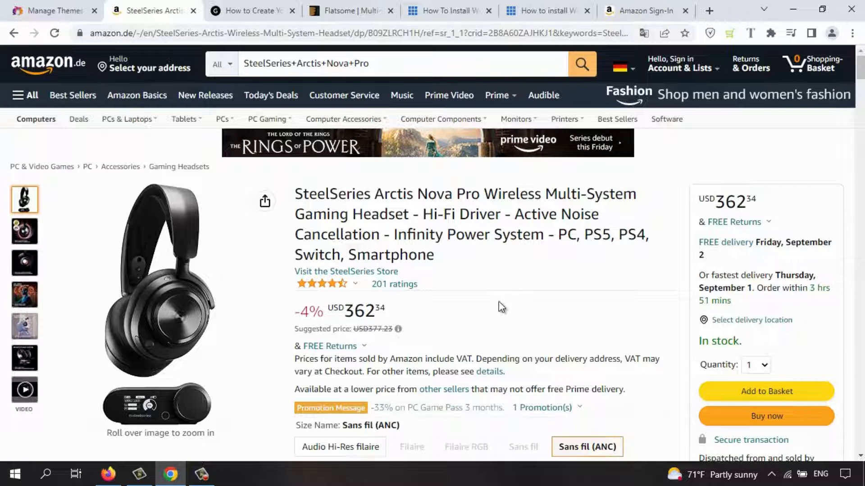
scroll(859, 78, "down", 1)
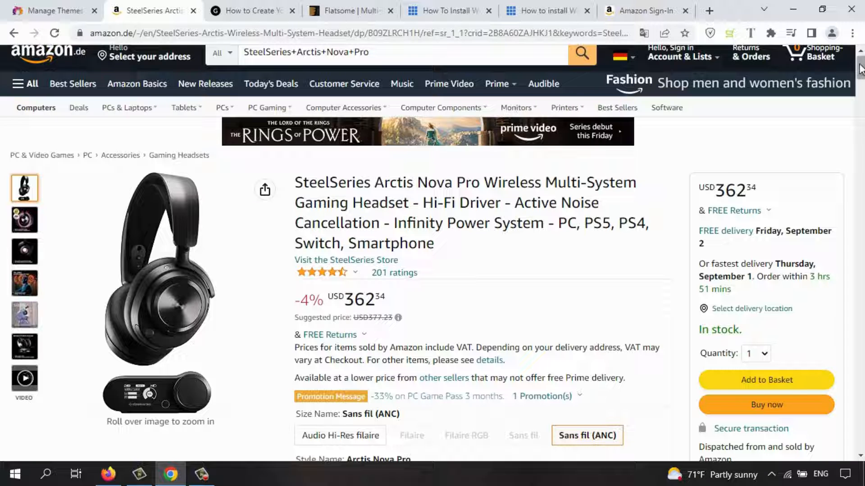
scroll(860, 70, "down", 1)
mouse_move(860, 70)
left_mouse_down()
mouse_move(860, 83)
mouse_move(860, 74)
left_mouse_up()
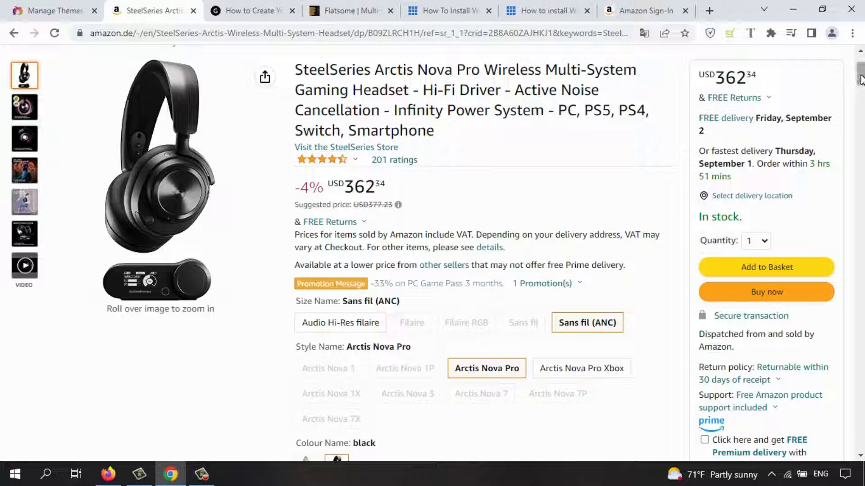
mouse_move(860, 79)
left_mouse_down()
mouse_move(862, 166)
mouse_move(862, 72)
left_mouse_up()
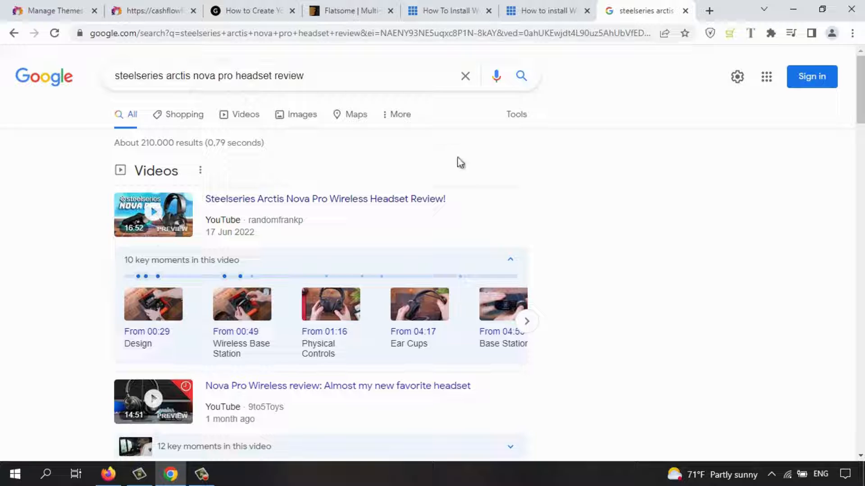
Step: Open the SoundGuys SteelSeries Arctis Nova Pro Wireless review from the Google results and continue past the consent notice
left_click_drag(862, 117, 861, 184)
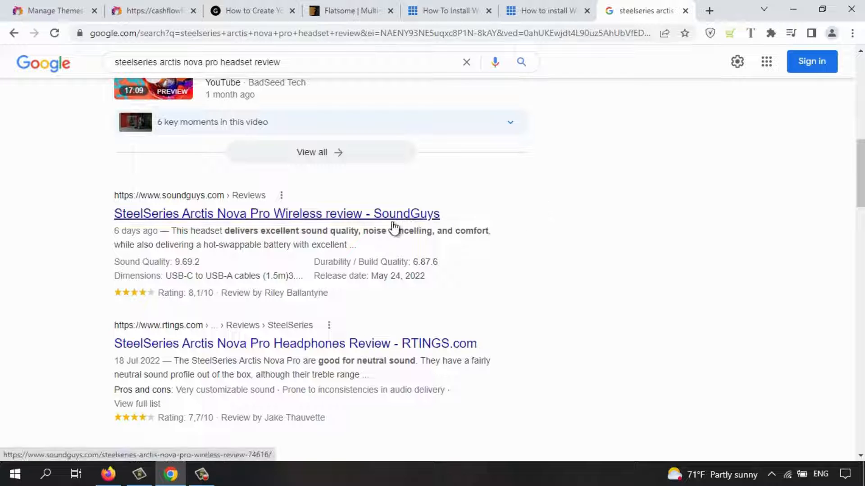
left_click(393, 227)
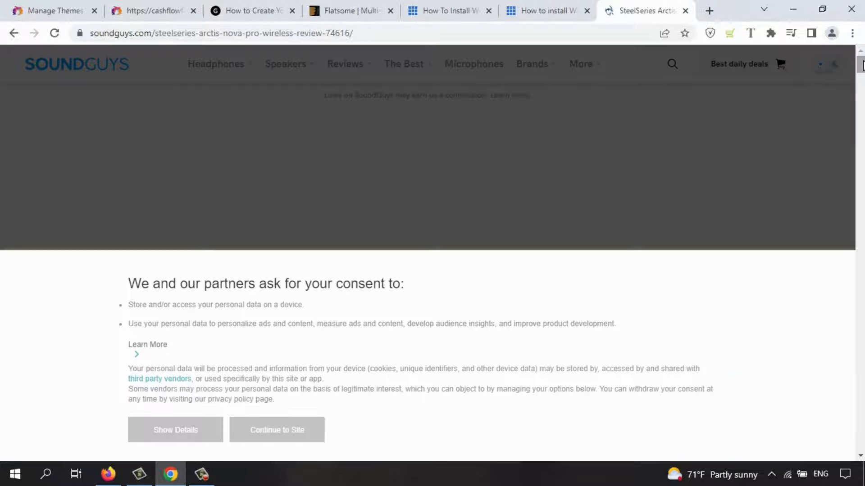
left_click(268, 435)
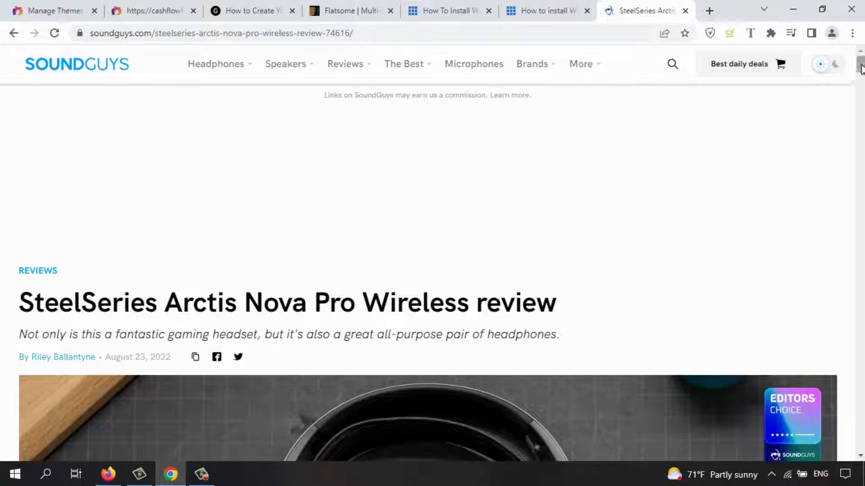
Step: Read through the SoundGuys review's ratings, pros and cons, software and gaming sections, then return to the article's headline
left_click_drag(861, 65, 864, 103)
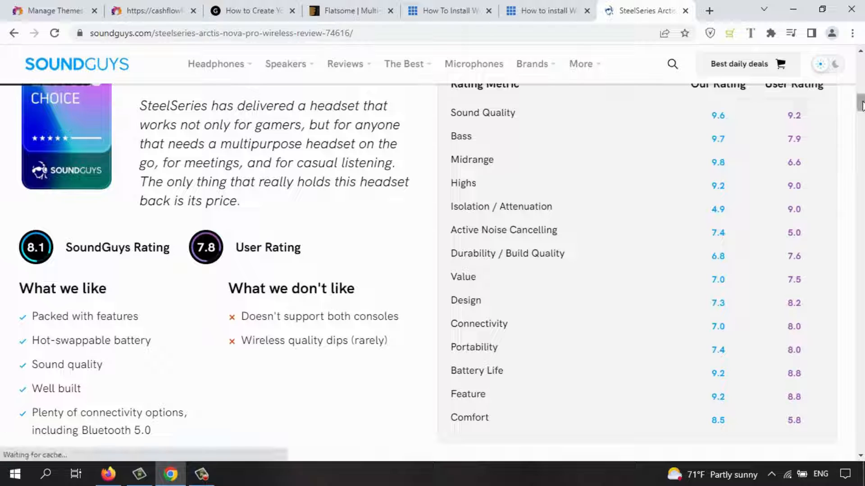
scroll(862, 107, "down", 1)
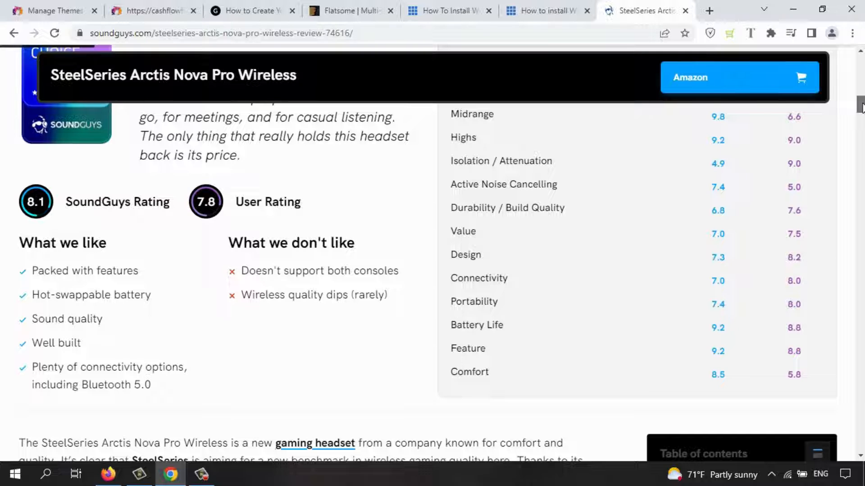
left_click_drag(861, 107, 861, 194)
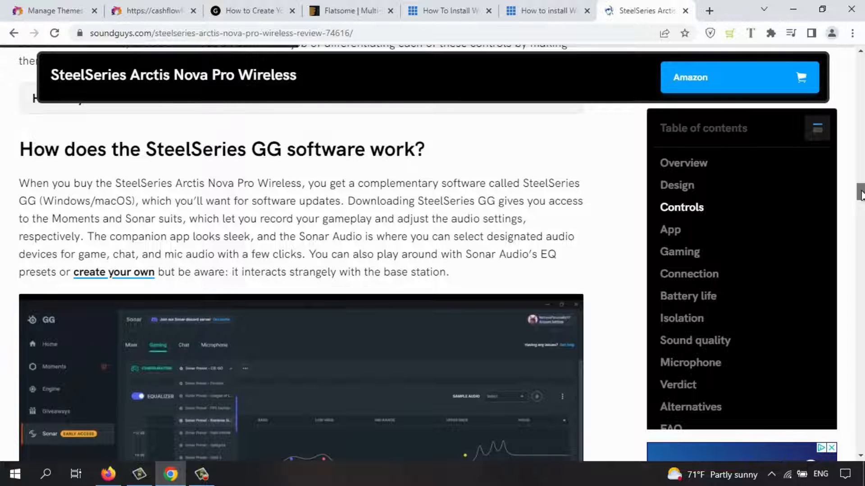
left_click_drag(861, 195, 861, 201)
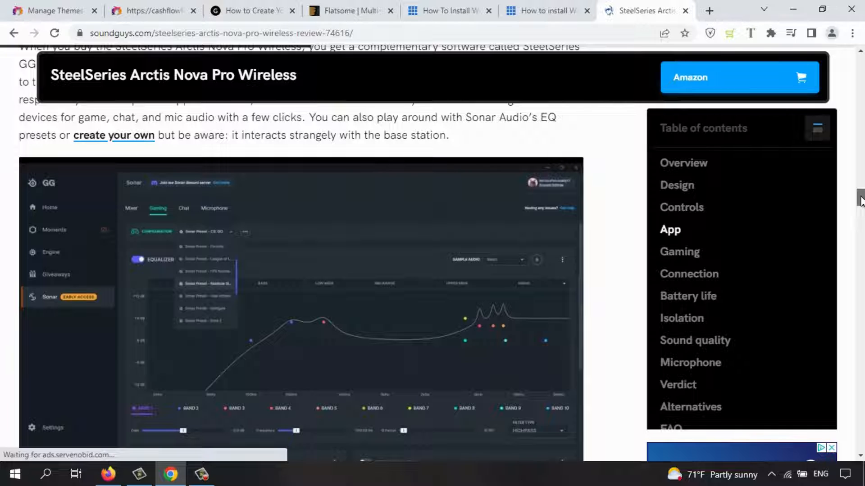
left_click_drag(861, 202, 862, 218)
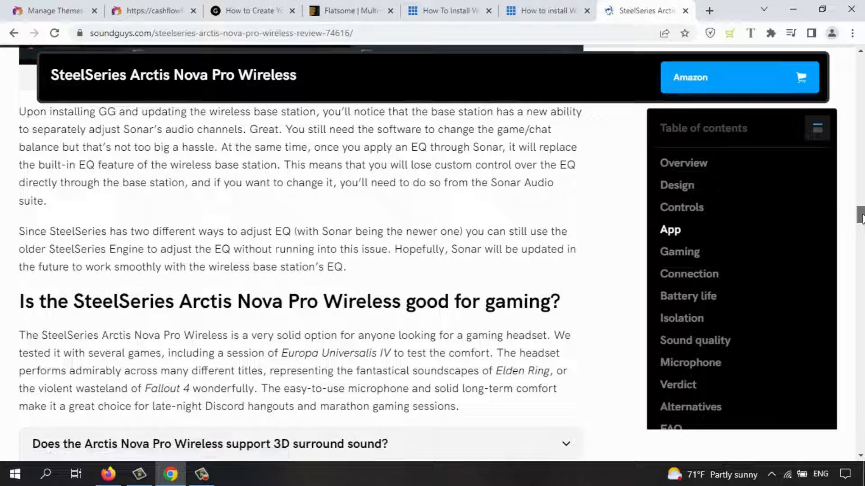
left_click_drag(862, 215, 860, 67)
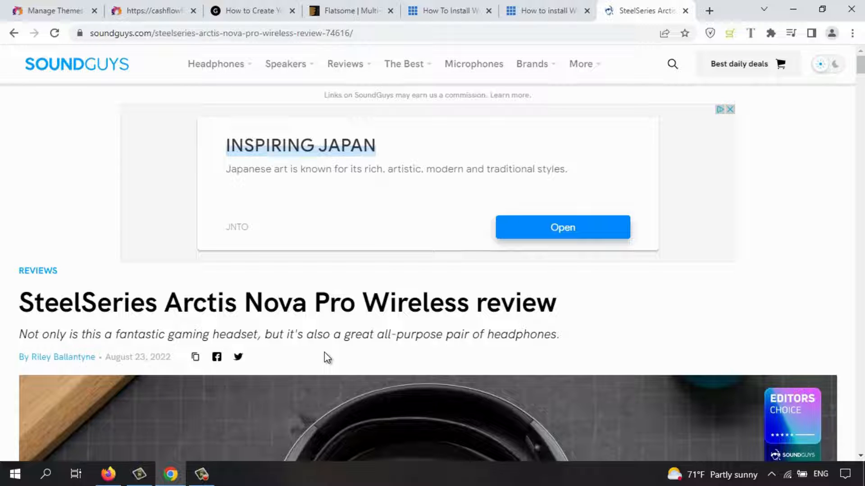
Step: Go back to the sample headset affiliate site and look over its homepage menu and banner
left_click(137, 12)
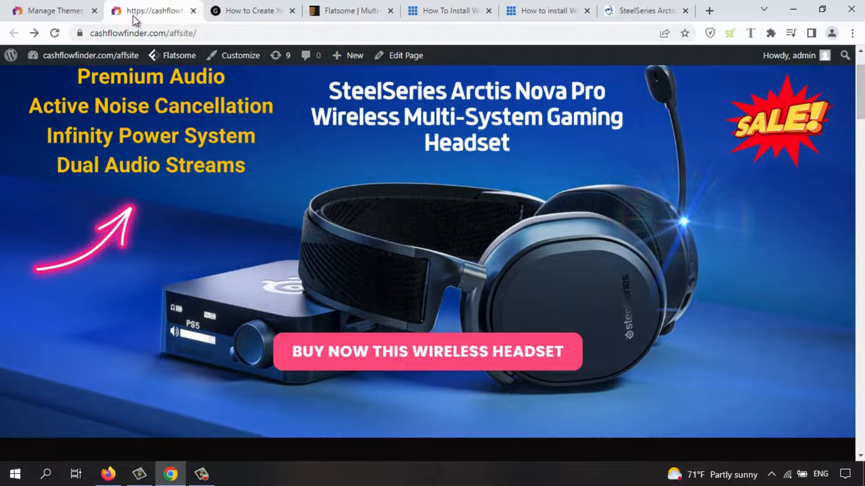
scroll(745, 158, "up", 2)
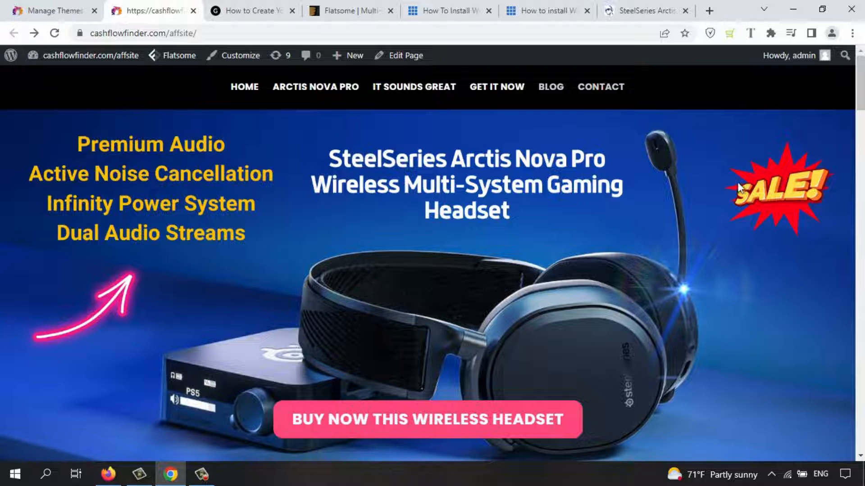
mouse_move(861, 74)
left_mouse_down()
mouse_move(861, 85)
mouse_move(861, 73)
left_mouse_up()
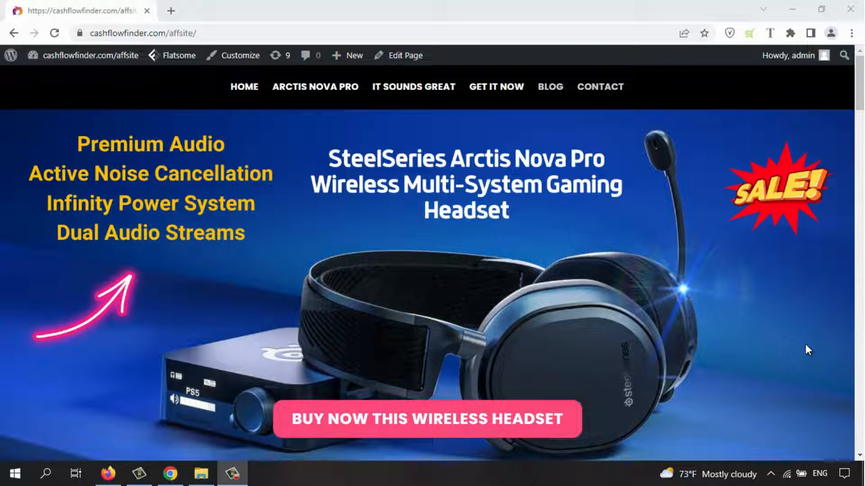
Step: Open the affiliate site's WordPress dashboard and go to its list of installed plugins
mouse_move(94, 58)
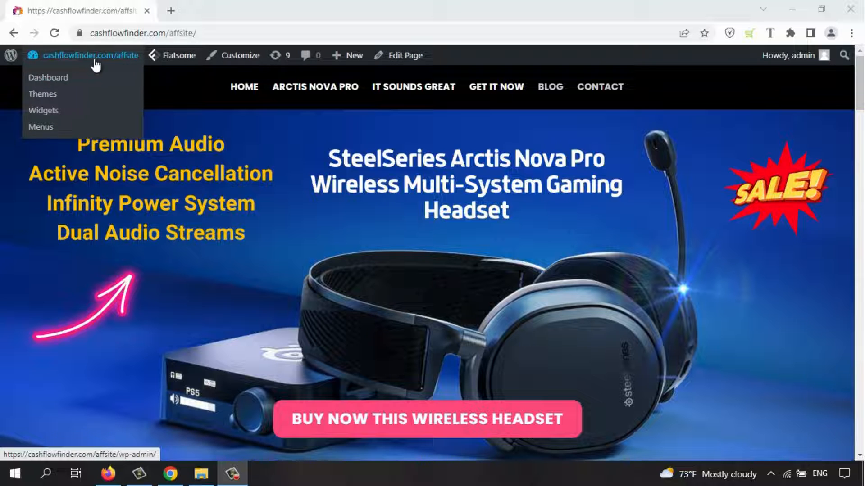
left_click(54, 78)
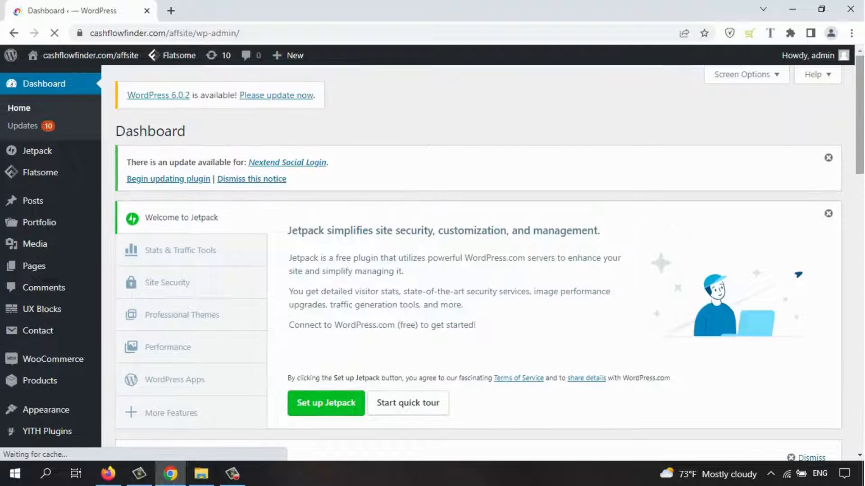
scroll(860, 139, "down", 3)
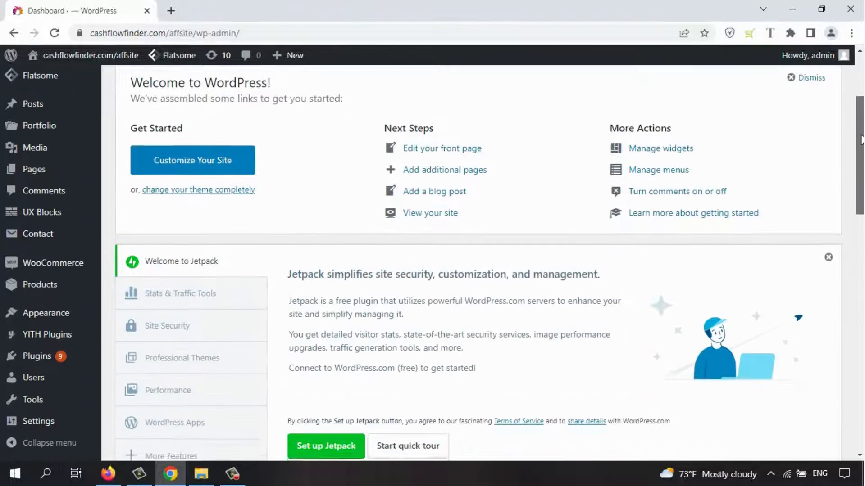
mouse_move(60, 358)
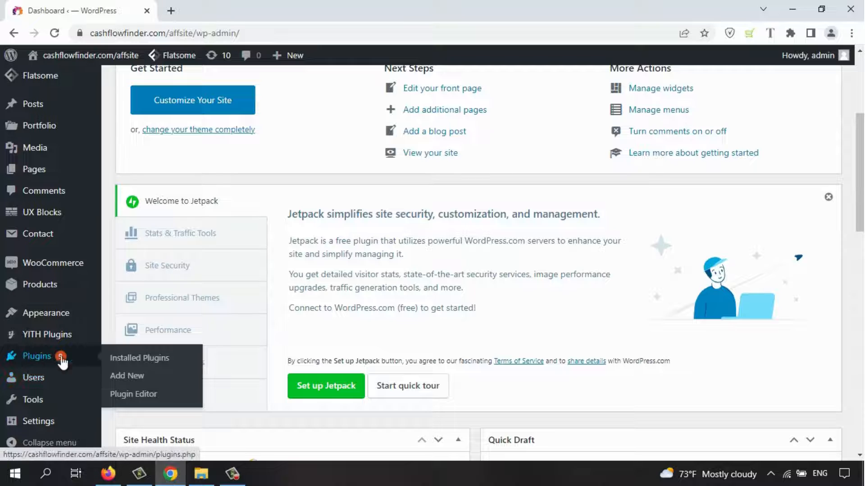
left_click(166, 359)
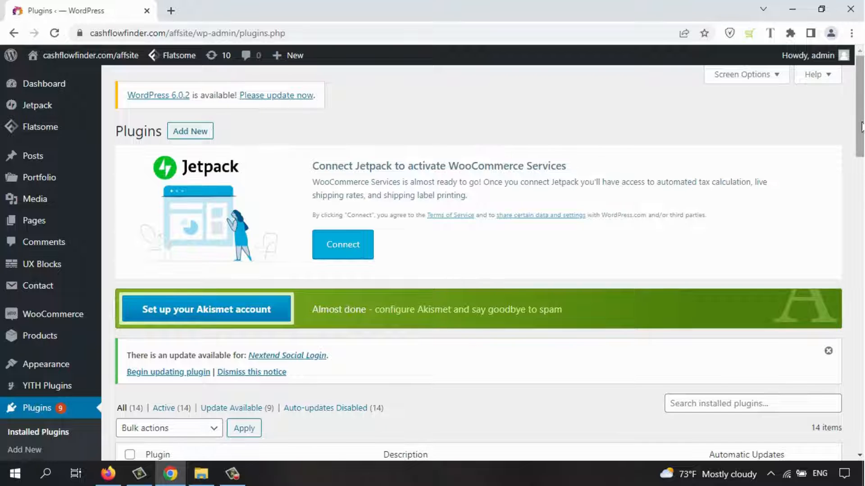
Step: Review the installed plugins, including Akismet Anti-Spam, BackUpWordPress, Classic Editor and Contact Form 7
left_click_drag(861, 128, 859, 189)
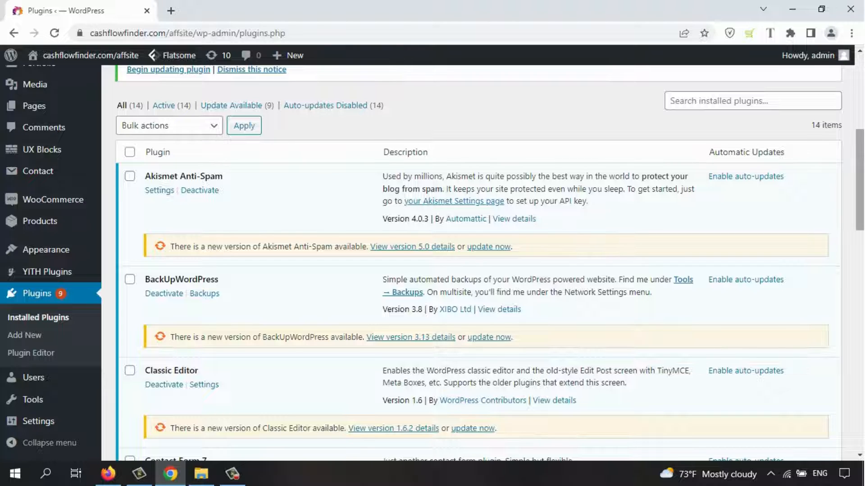
left_click_drag(860, 153, 859, 174)
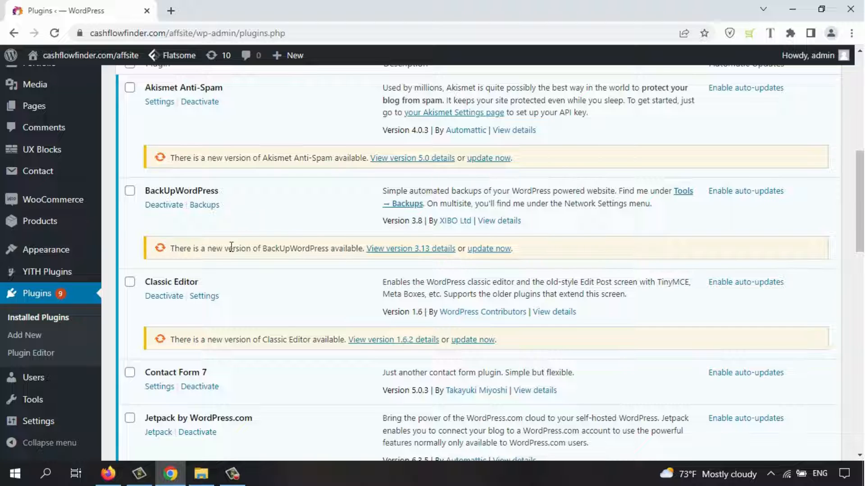
mouse_move(46, 406)
left_click_drag(861, 208, 855, 185)
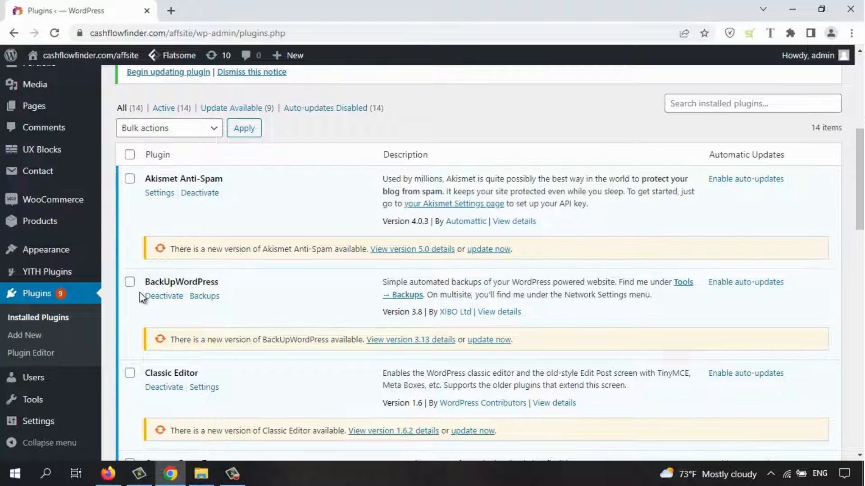
left_click_drag(860, 226, 859, 150)
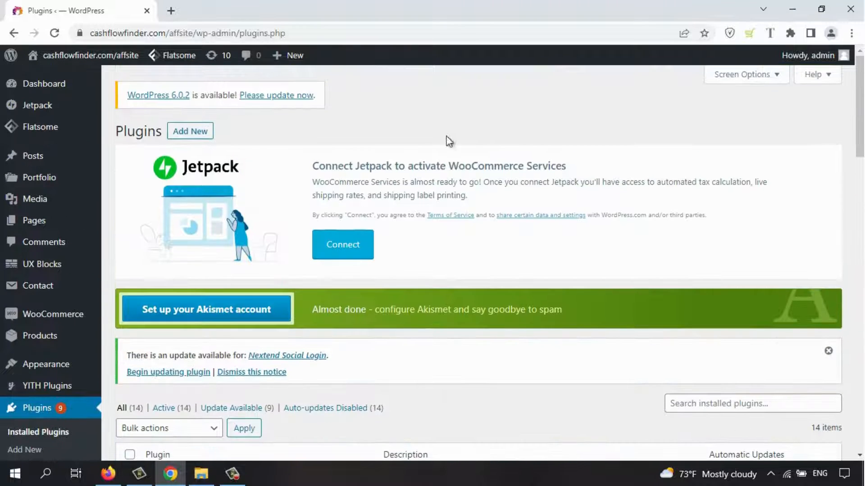
Step: Search the plugins available to add for "backupwordpress" and look over the BackUpWordPress entry and the other backup plugins
left_click(192, 133)
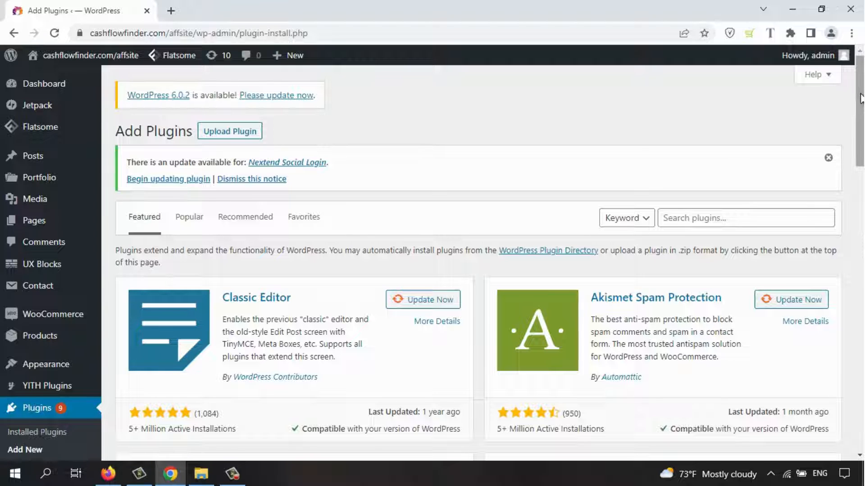
left_click(701, 223)
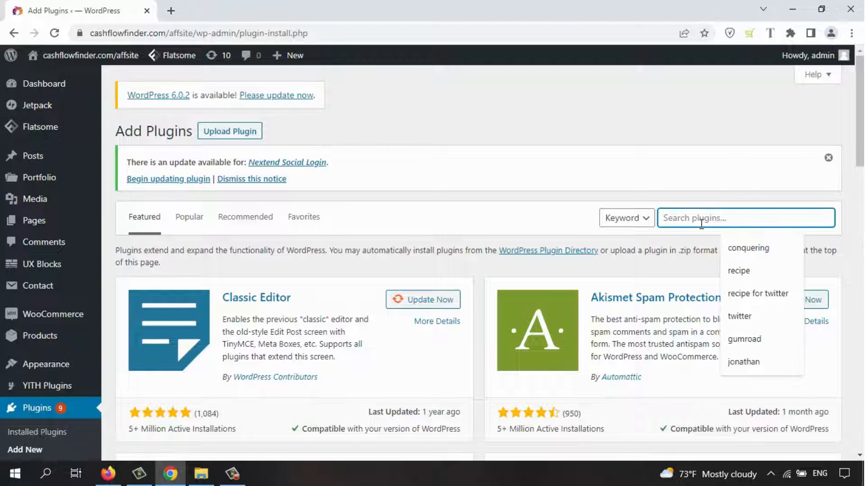
type("back")
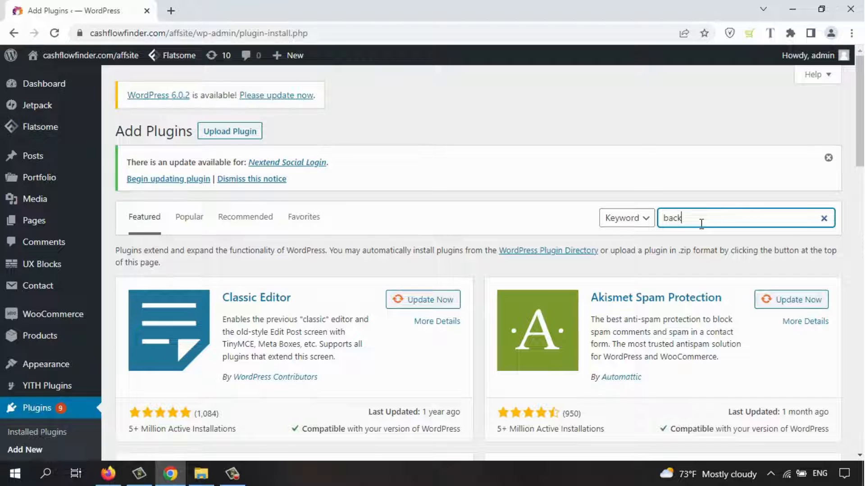
type("upwordpress")
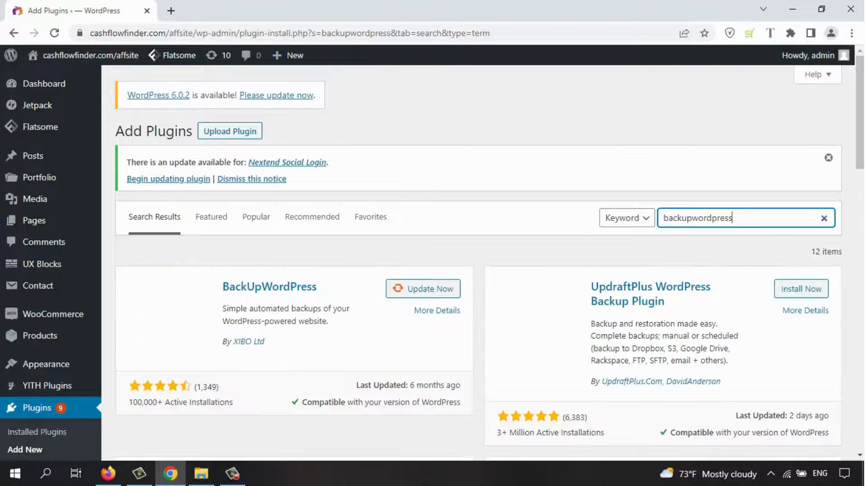
scroll(623, 342, "down", 2)
scroll(446, 189, "down", 3)
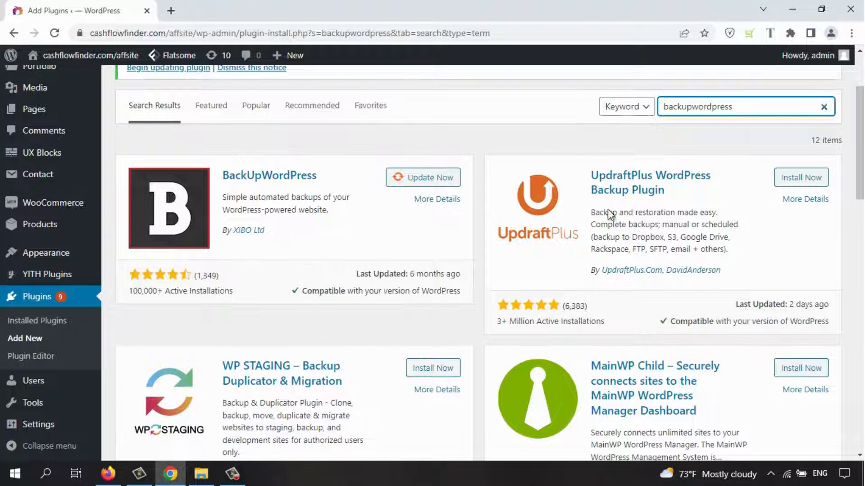
left_click_drag(859, 138, 855, 72)
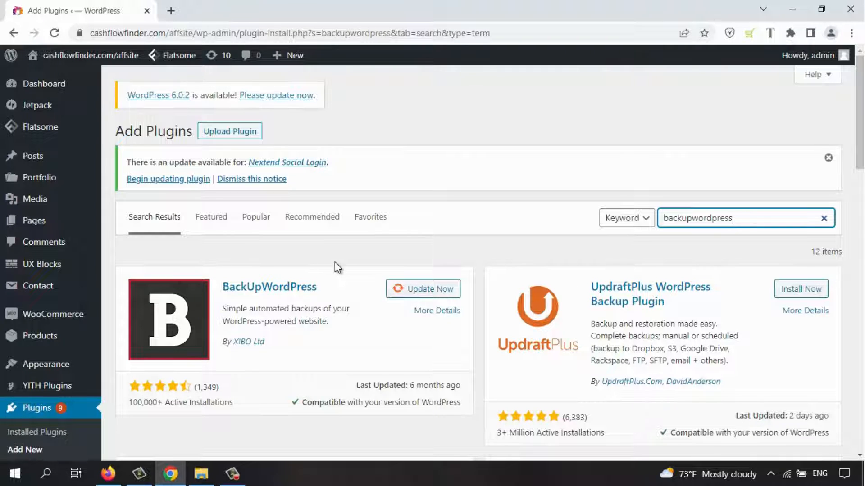
left_click_drag(859, 109, 858, 167)
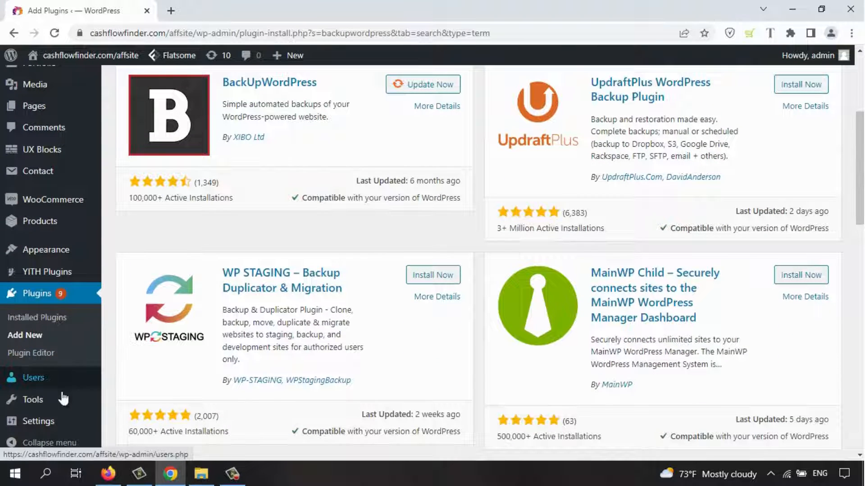
Step: Go to the BackUpWordPress backups page and open the settings of the Complete Monthly schedule
mouse_move(59, 401)
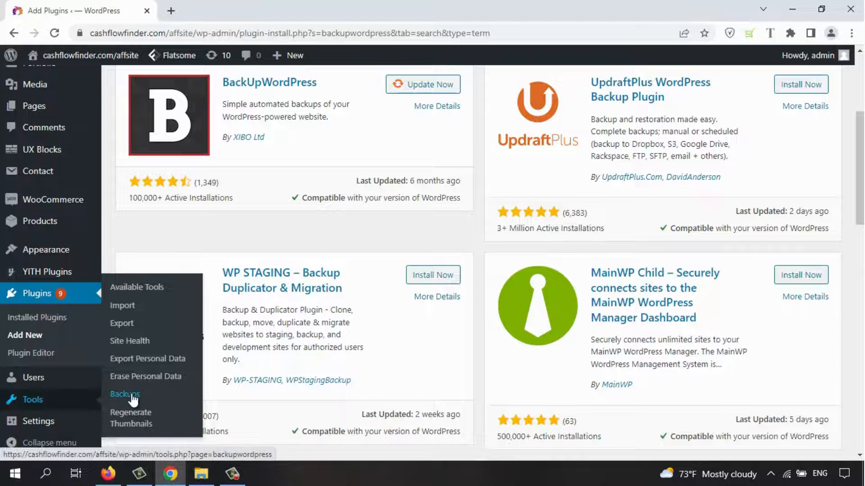
left_click(154, 398)
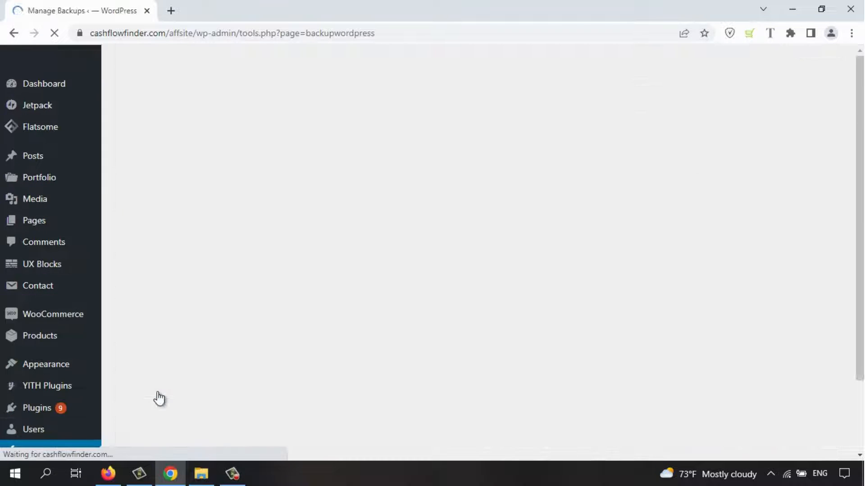
scroll(860, 175, "down", 2)
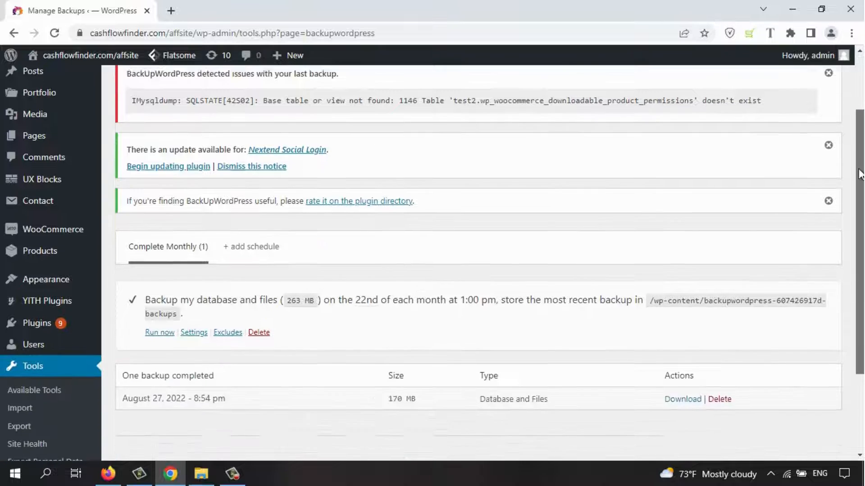
scroll(860, 175, "down", 2)
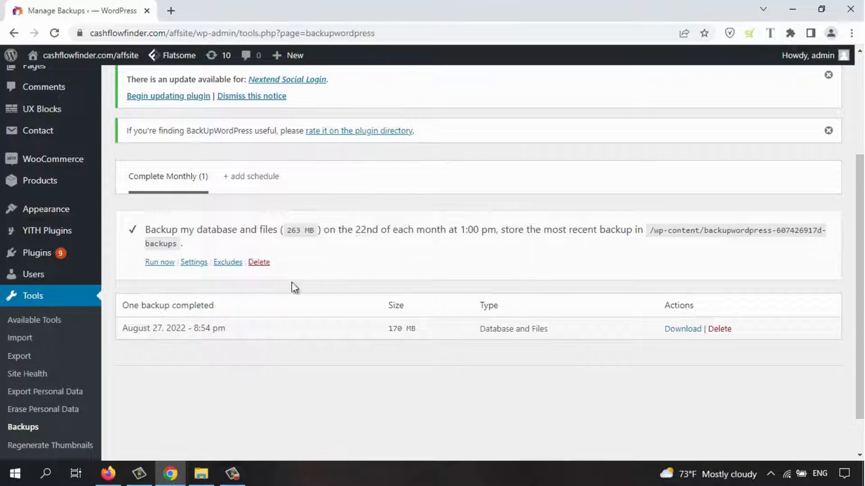
left_click(194, 263)
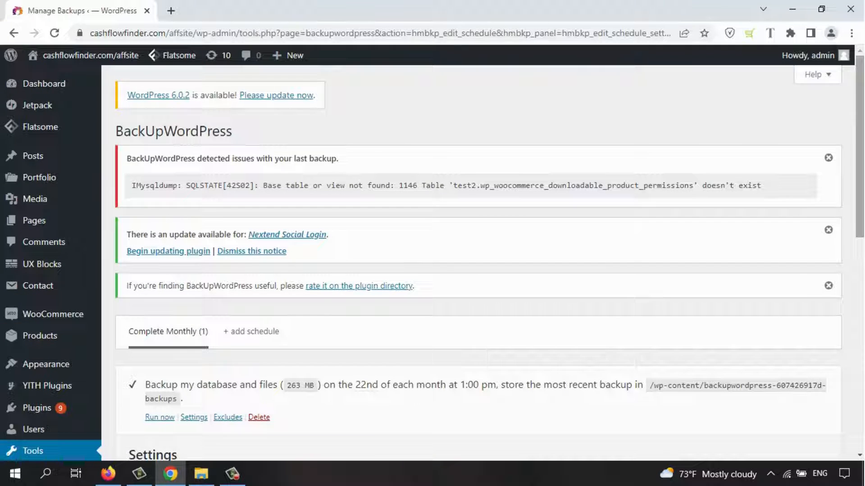
Step: Set the schedule to back up Both Database & files and to run Once Monthly
left_click_drag(860, 82, 858, 223)
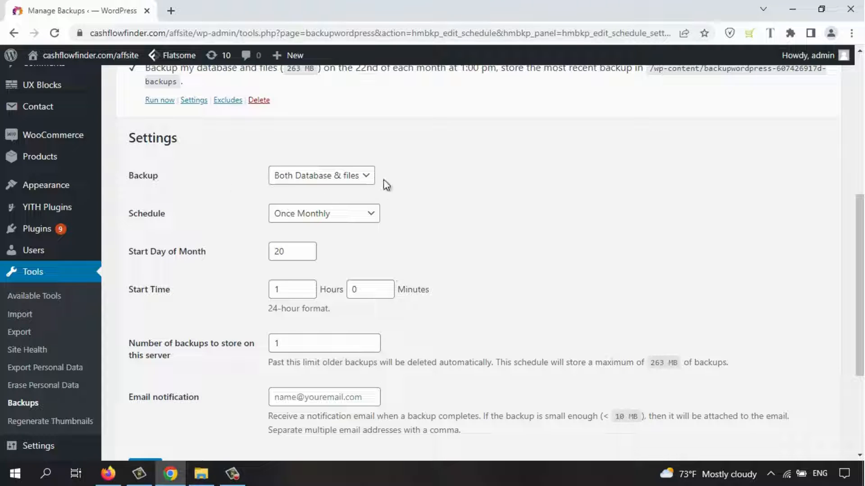
left_click(371, 182)
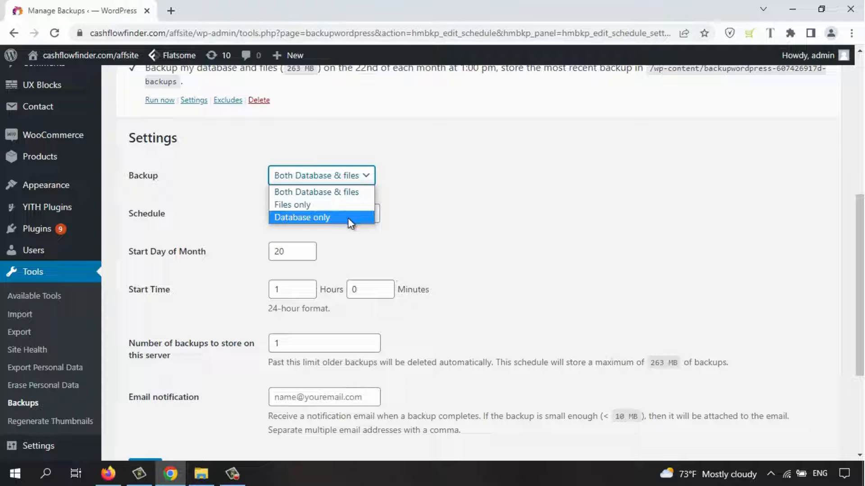
left_click(356, 193)
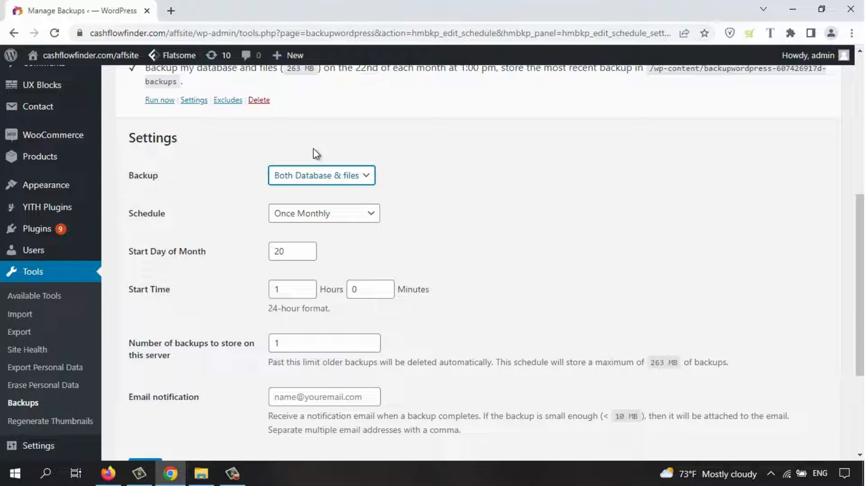
left_click(370, 216)
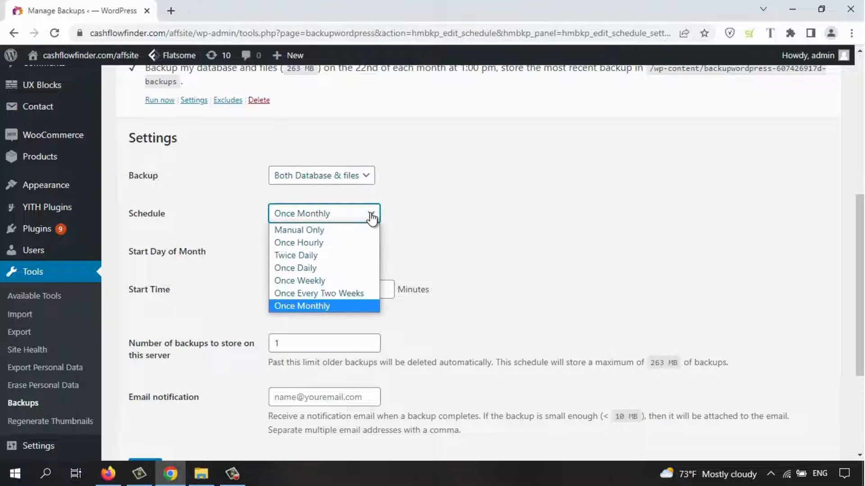
left_click(323, 307)
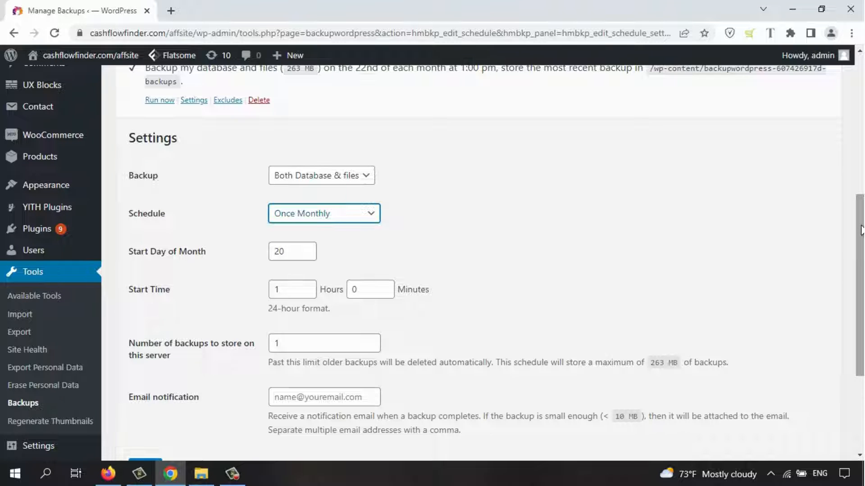
Step: Set the monthly backup's start day of month to 25
left_click_drag(860, 230, 859, 258)
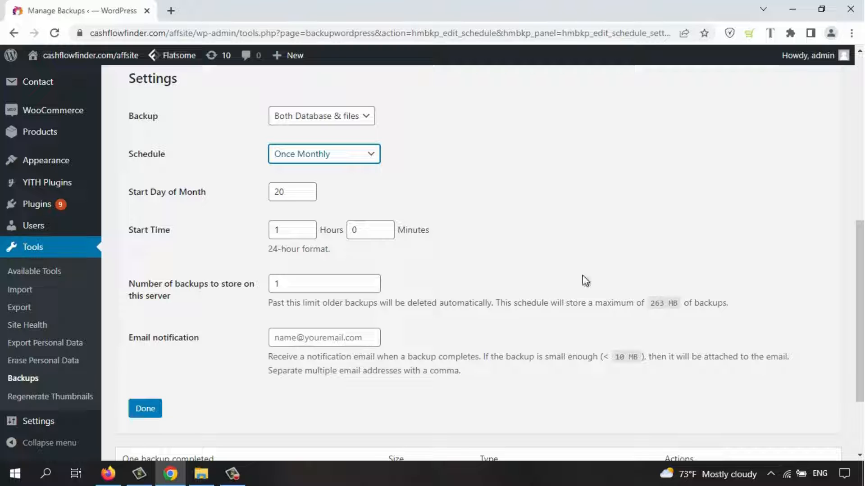
left_click(307, 196)
left_click(308, 195)
left_click(307, 187)
left_click(307, 187)
left_click(308, 187)
left_click(308, 187)
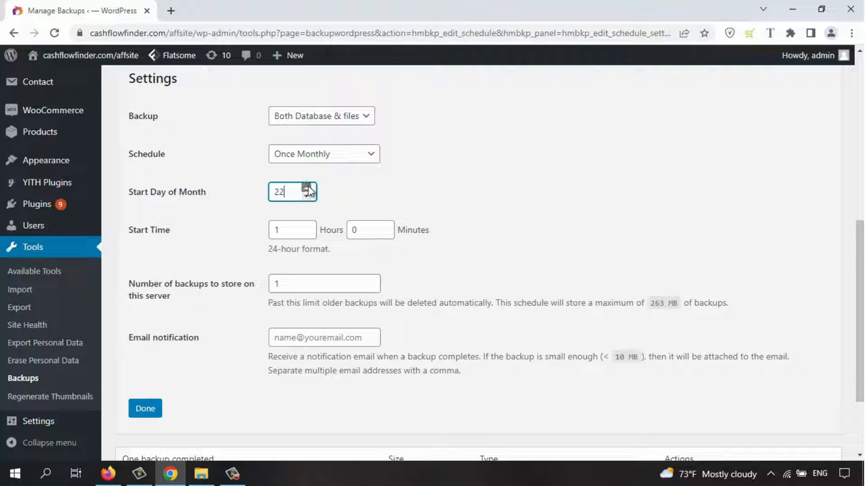
left_click(307, 187)
left_click(307, 187)
left_click(307, 187)
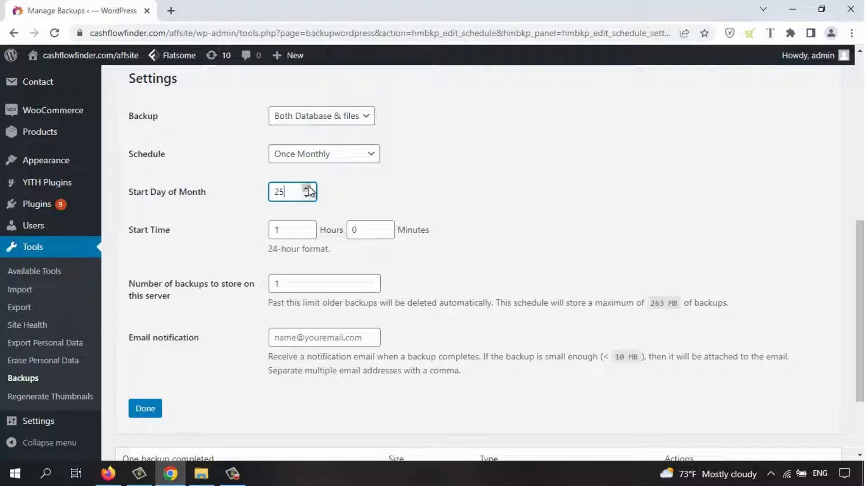
Step: Set the backup's start time to 12 hours
left_click(308, 227)
left_click(308, 227)
left_click(308, 227)
left_click(308, 227)
left_click(308, 226)
left_click(308, 227)
left_click(306, 226)
left_click(306, 227)
left_click(307, 226)
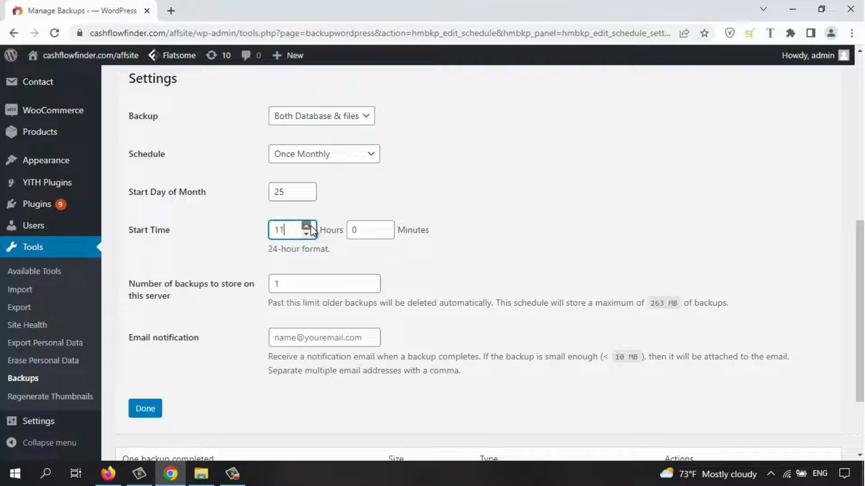
left_click(306, 226)
left_click(306, 227)
left_click(370, 280)
left_click(371, 280)
left_click(371, 279)
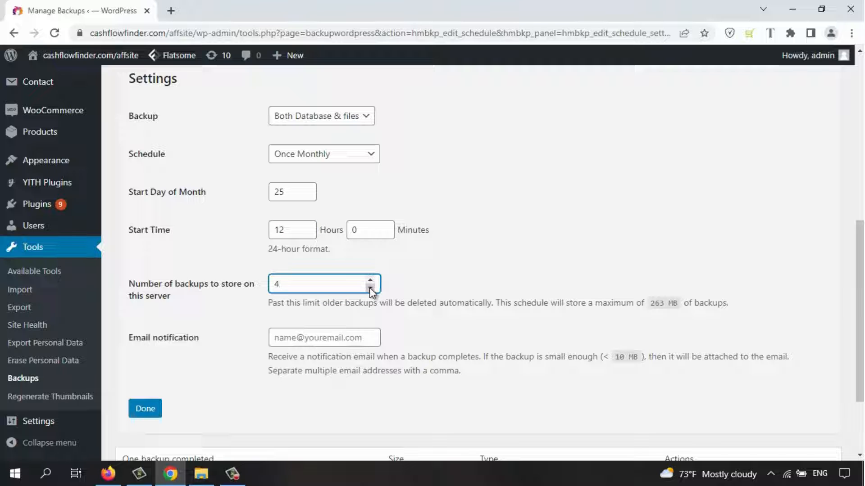
left_click(369, 287)
left_click(370, 287)
left_click(370, 288)
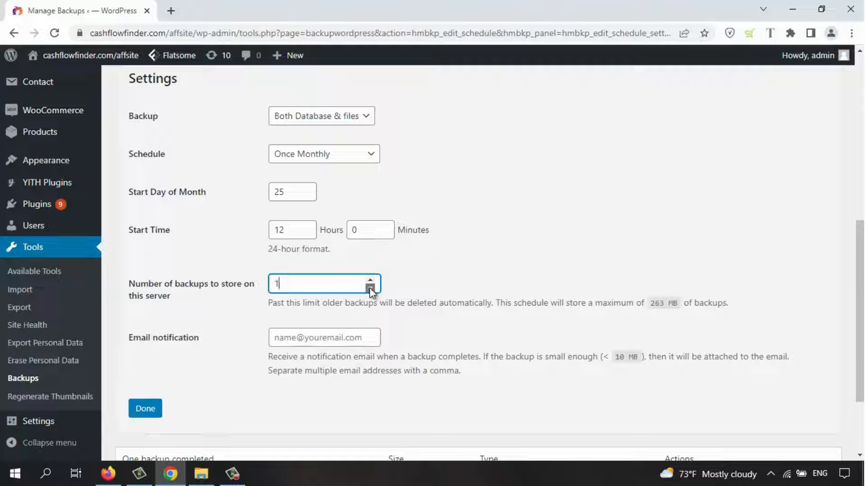
left_click(503, 225)
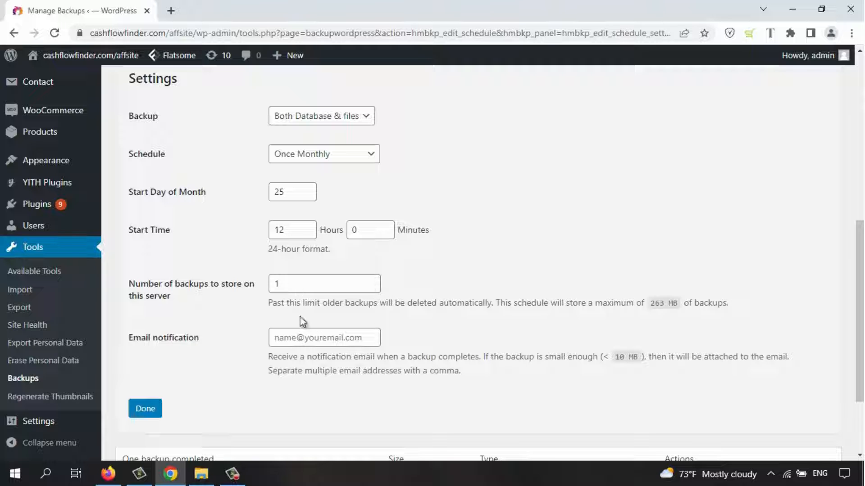
Step: Save the backup schedule settings and check the updated schedule's description
mouse_move(859, 321)
left_mouse_down()
mouse_move(860, 306)
mouse_move(860, 331)
left_mouse_up()
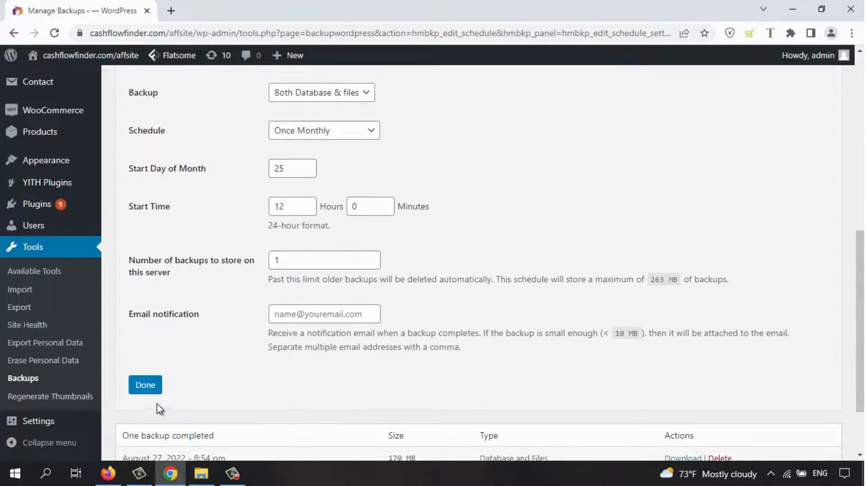
left_click(144, 389)
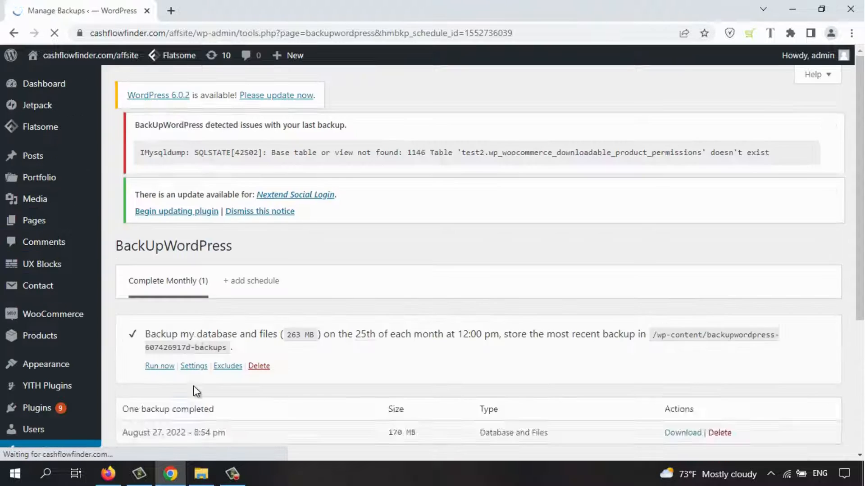
scroll(858, 275, "down", 3)
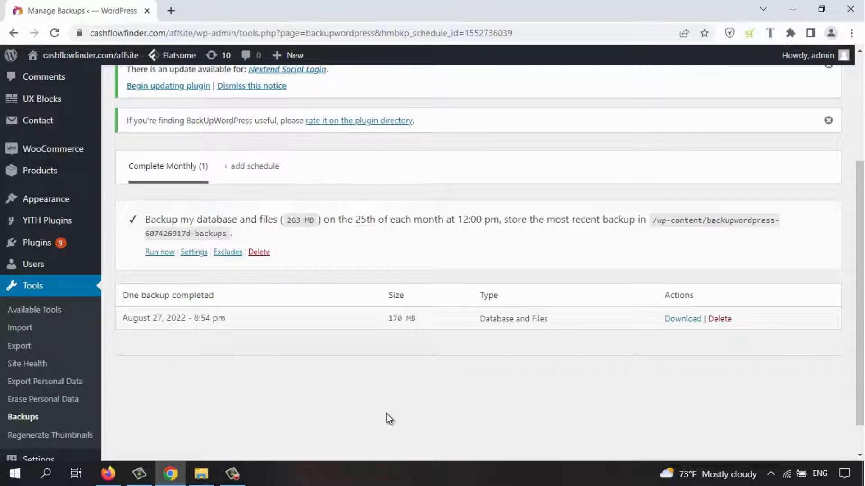
Step: Return to the installed plugins list and examine its entries from Akismet Anti-Spam through Jetpack, Really Simple SSL and the WooCommerce plugins
mouse_move(45, 251)
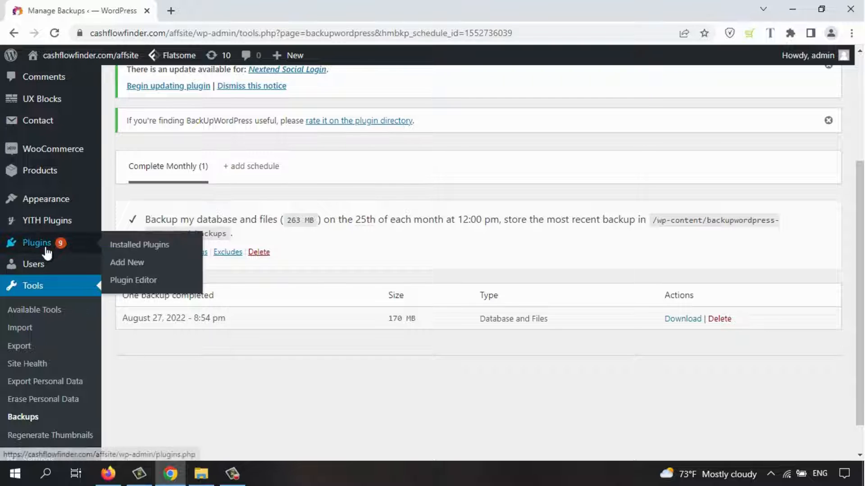
left_click(159, 247)
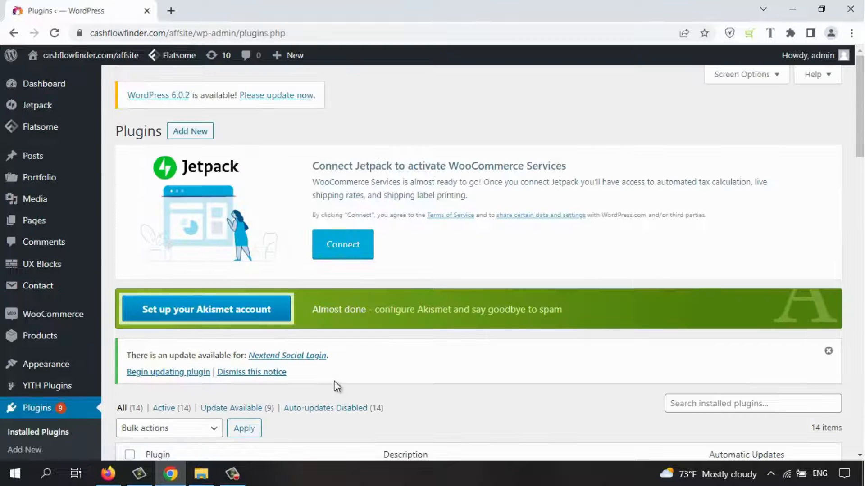
left_click_drag(860, 90, 856, 203)
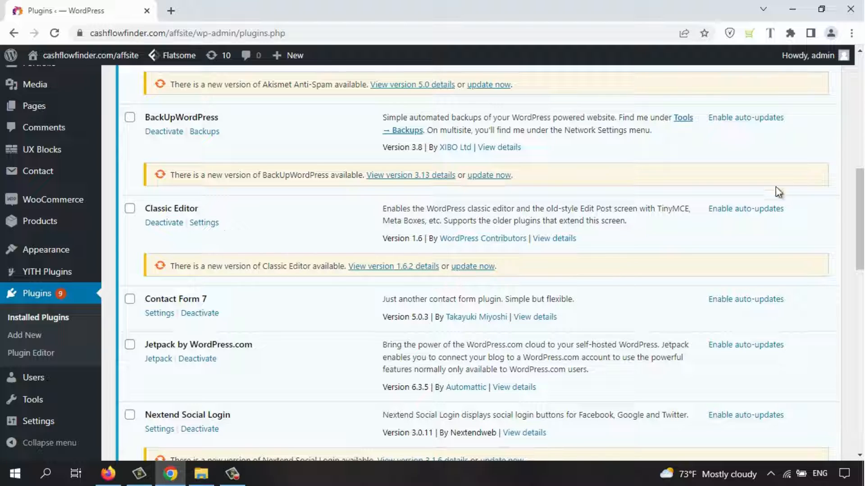
left_click_drag(860, 197, 857, 231)
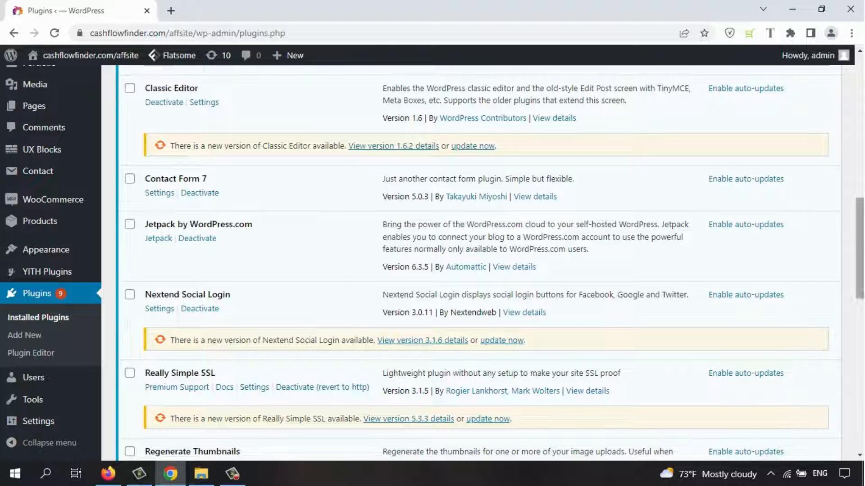
left_click_drag(862, 220, 860, 242)
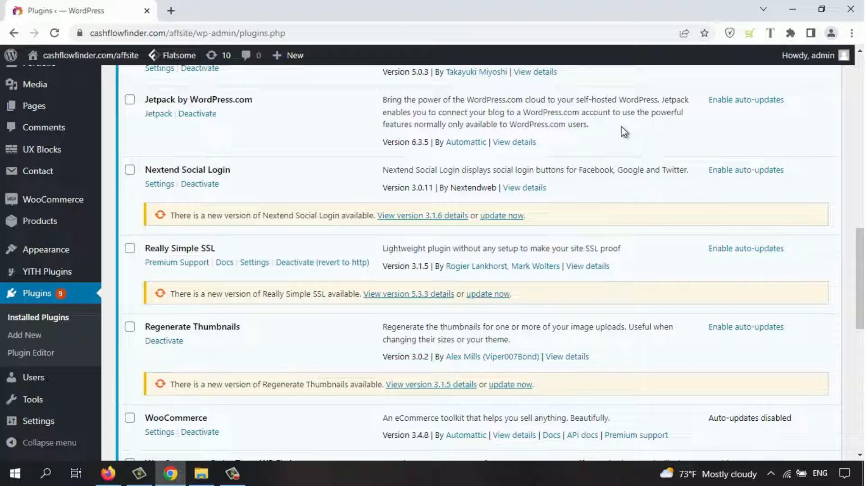
left_click_drag(860, 257, 860, 309)
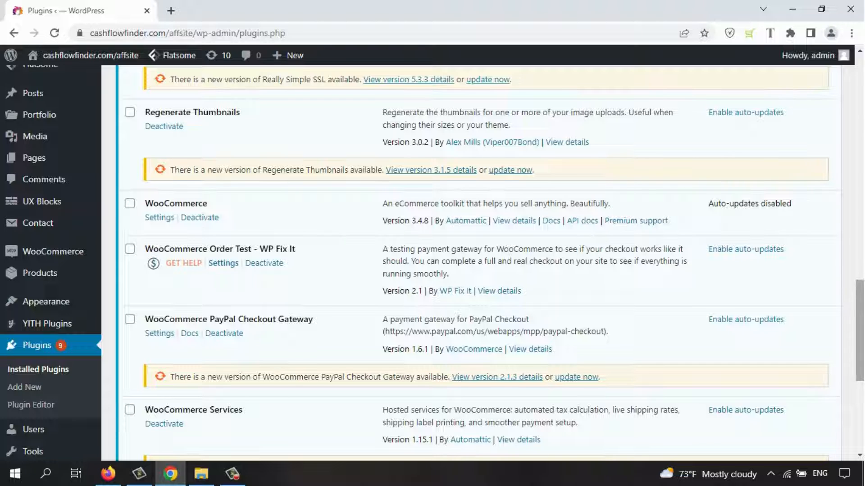
left_click_drag(861, 306, 860, 166)
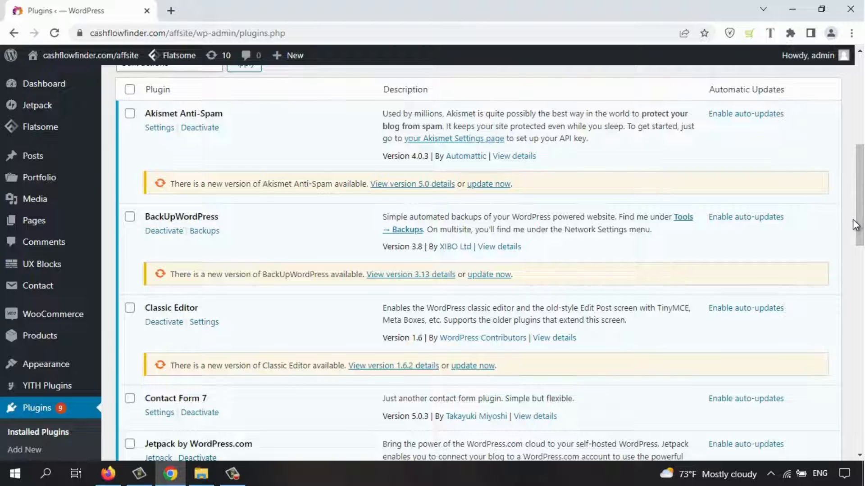
left_click_drag(857, 226, 860, 113)
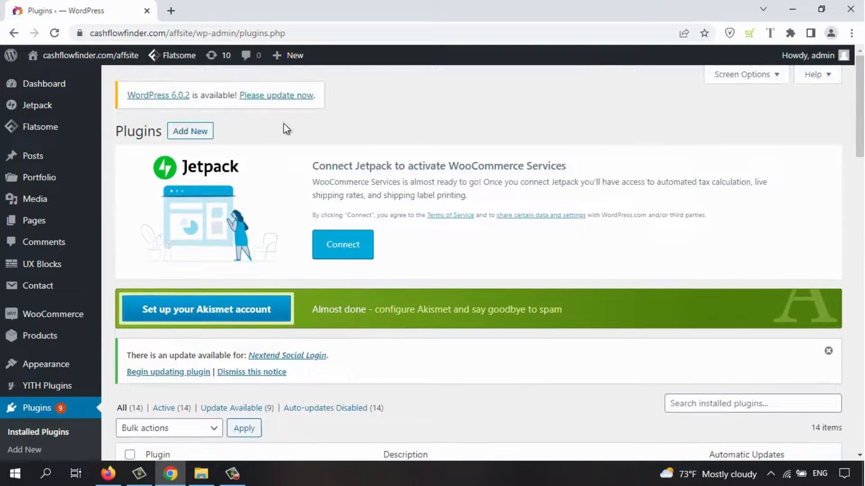
Step: Search the plugin directory for "login lockdown" and install the Login LockDown plugin
left_click(177, 135)
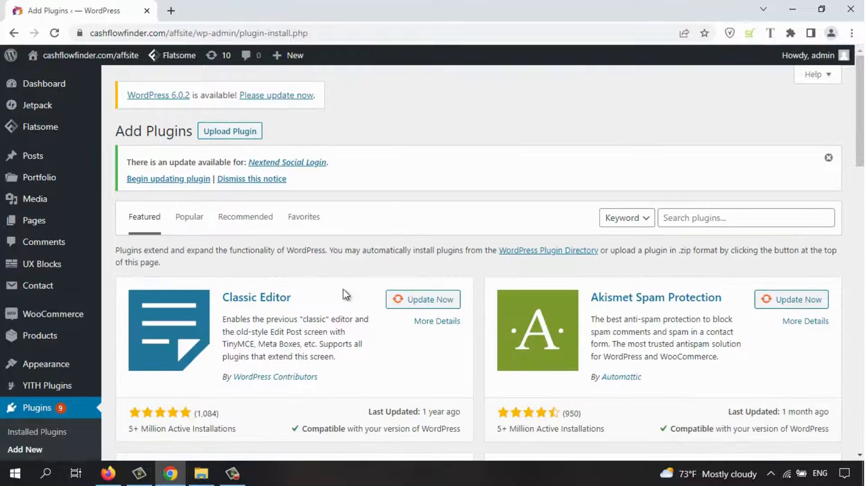
left_click(703, 219)
type("lo")
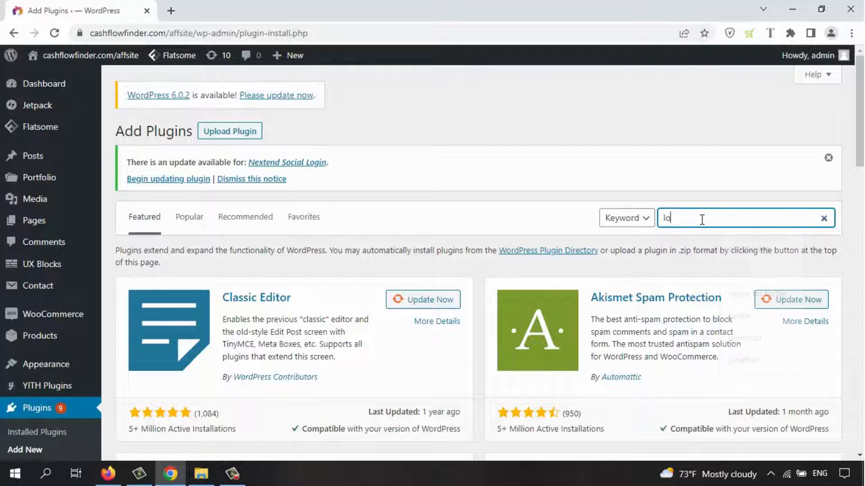
type("gin lockdown")
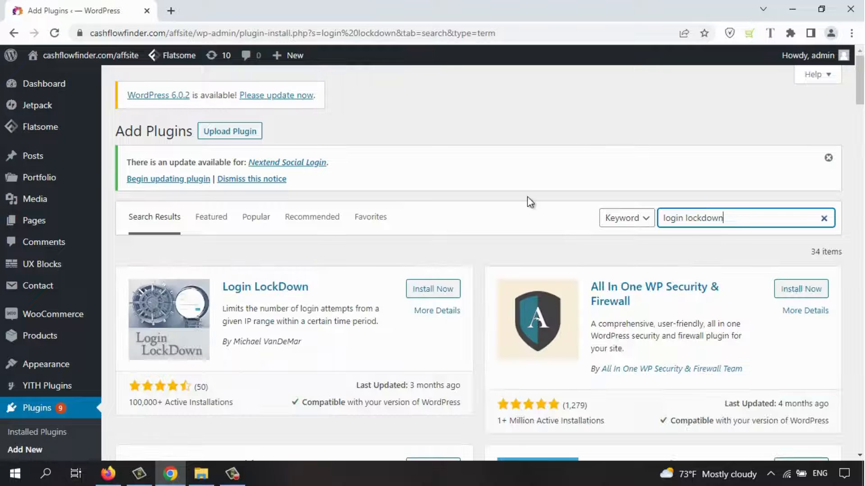
left_click_drag(859, 70, 859, 79)
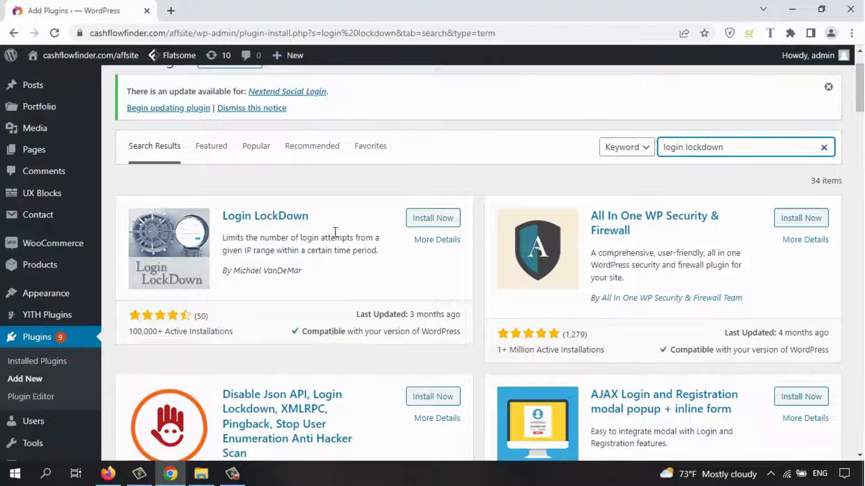
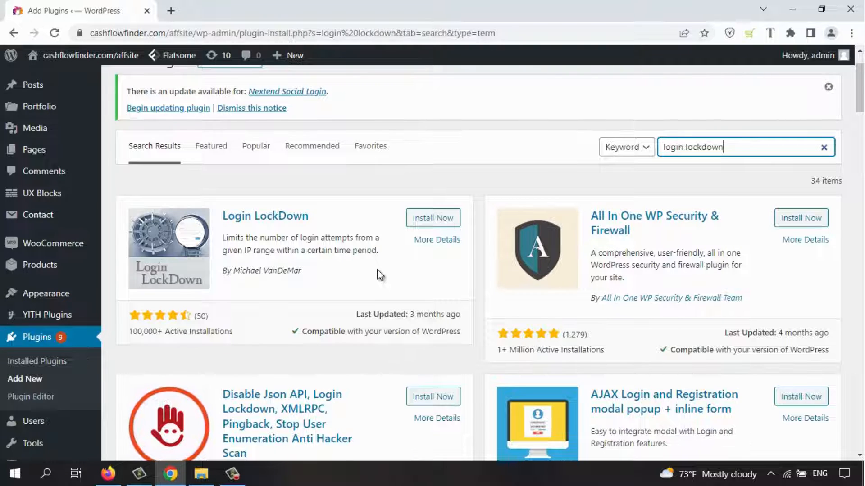
left_click(439, 222)
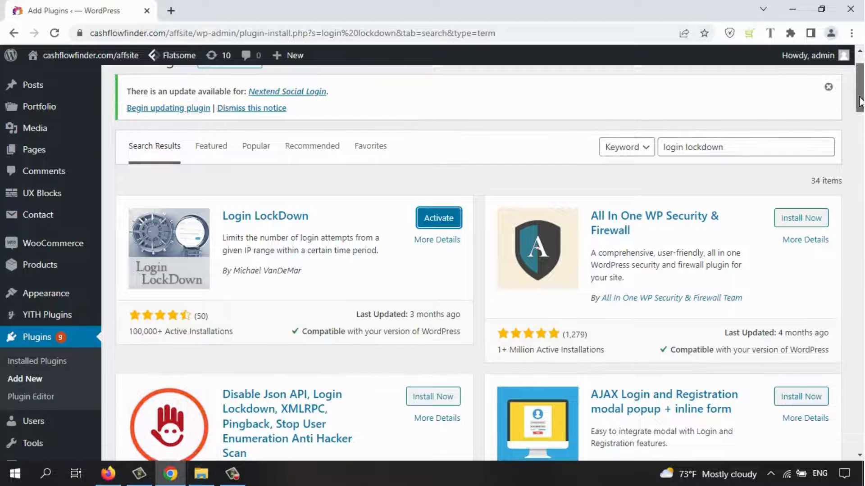
Step: Activate Login LockDown from the list of installed plugins
scroll(846, 130, "down", 3)
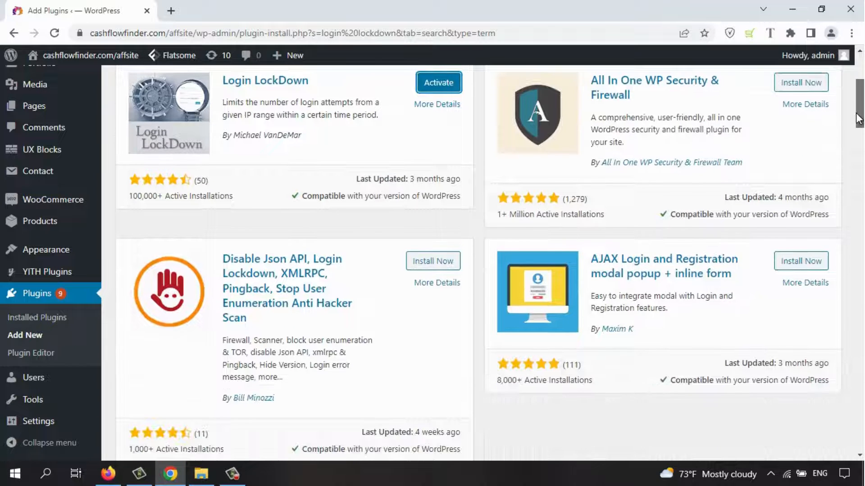
left_click(53, 318)
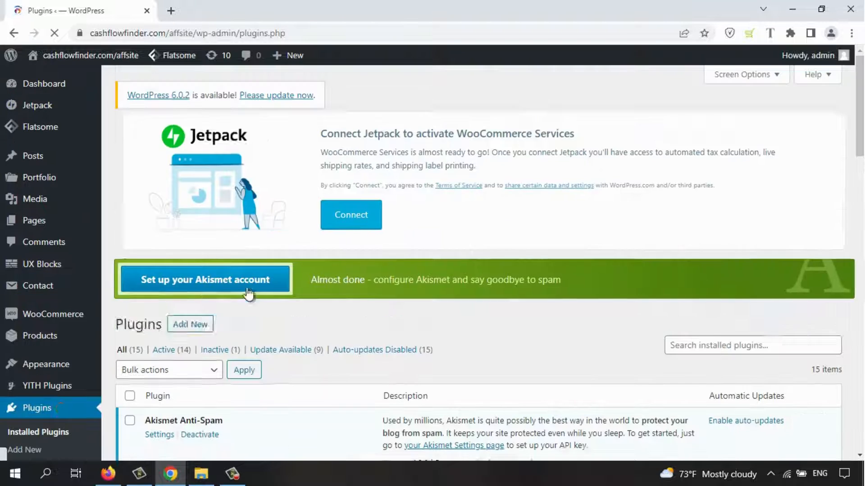
left_click_drag(859, 83, 860, 218)
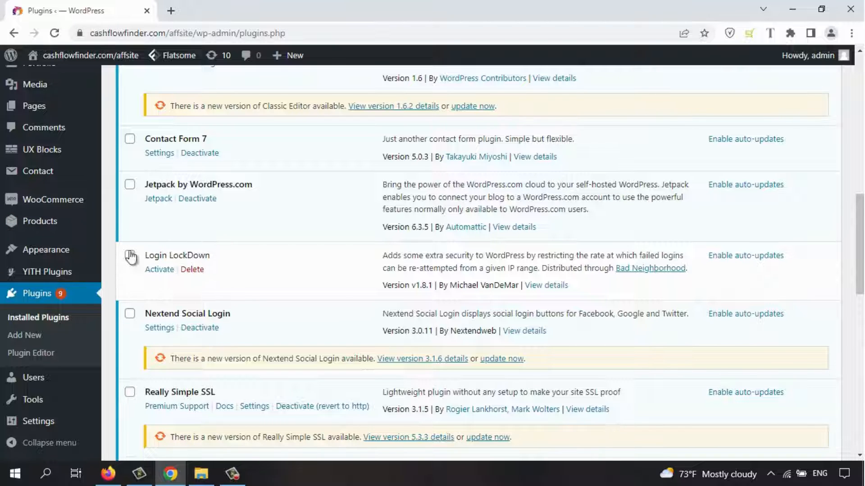
left_click(159, 270)
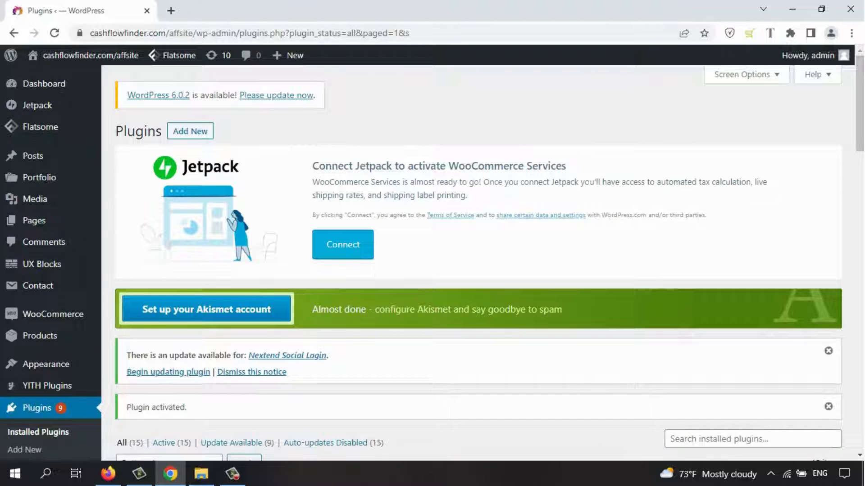
Step: Check Login LockDown's entry among the installed plugins and open its options page
left_click_drag(860, 79, 851, 164)
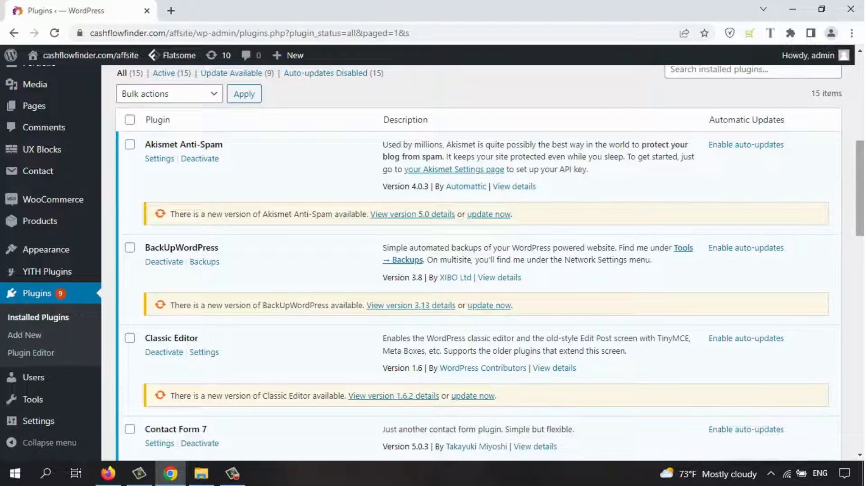
left_click_drag(858, 170, 858, 240)
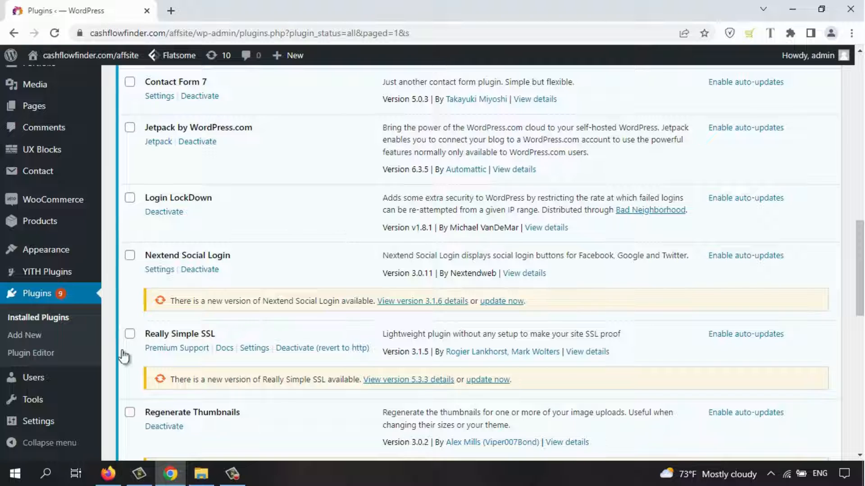
mouse_move(31, 407)
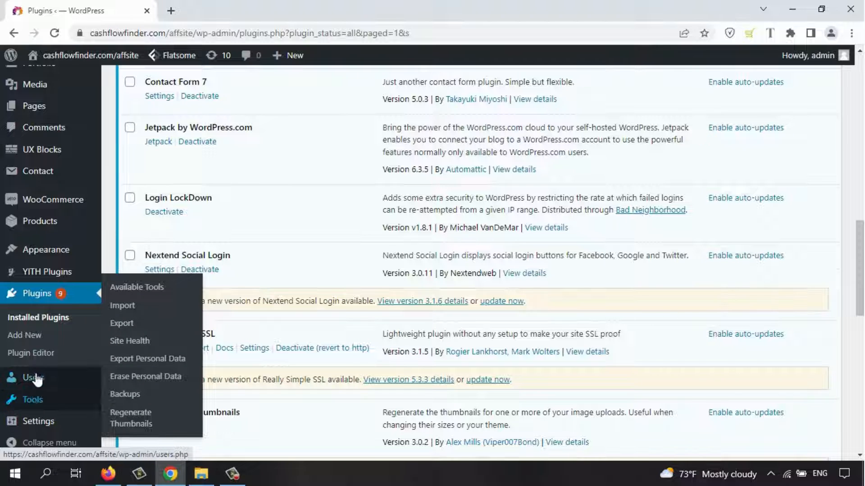
mouse_move(36, 428)
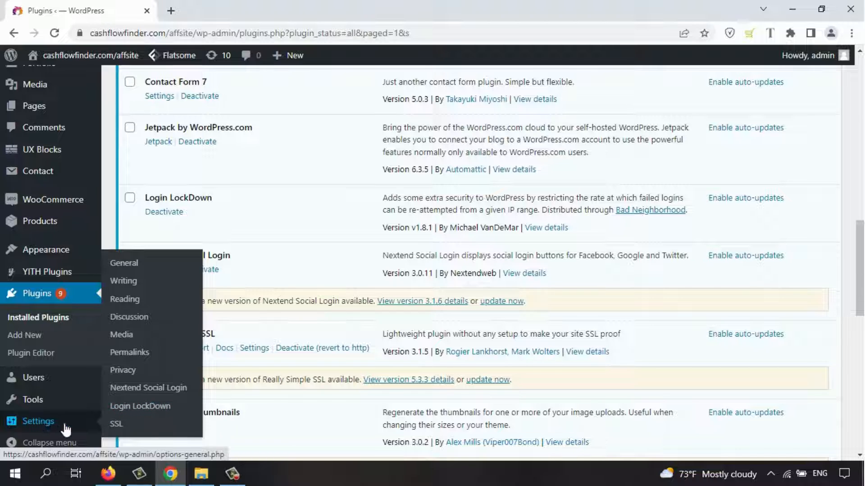
left_click(162, 411)
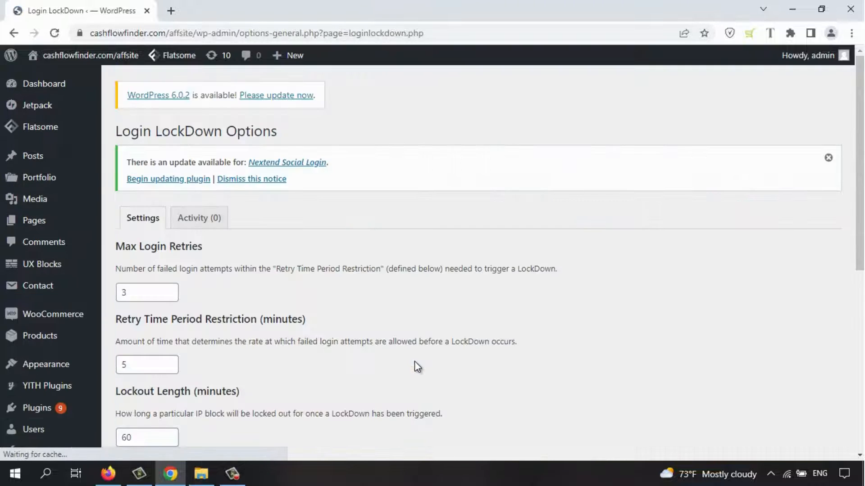
Step: Set Login LockDown's Max Login Retries to 2
scroll(859, 135, "down", 2)
left_click_drag(858, 145, 858, 159)
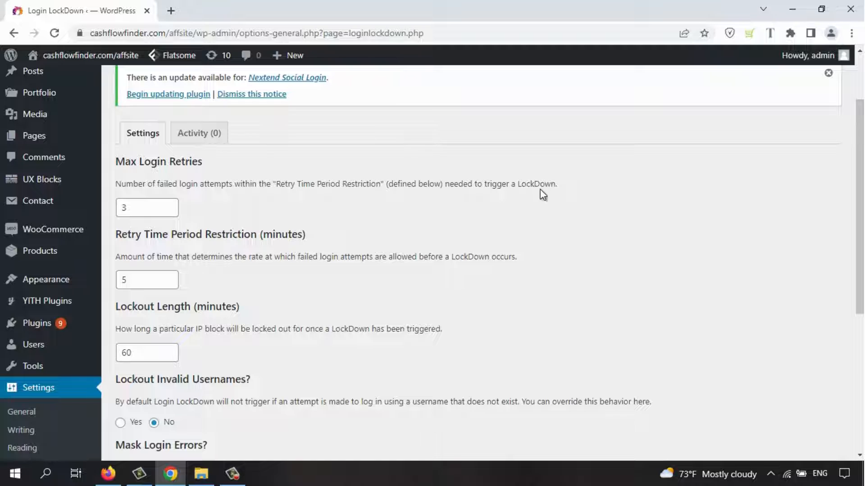
double_click(132, 210)
type("2")
left_click(310, 207)
Step: Set the Lockout Length to 20 minutes
scroll(545, 229, "down", 2)
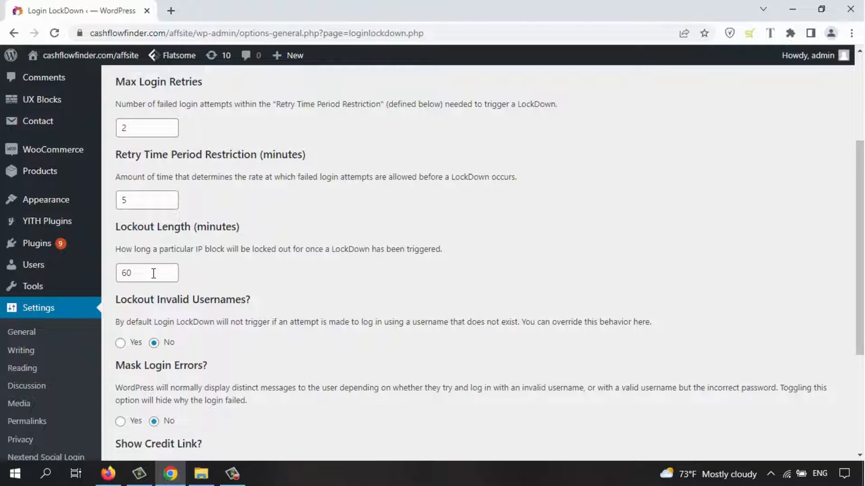
double_click(127, 274)
type("20")
left_click(320, 273)
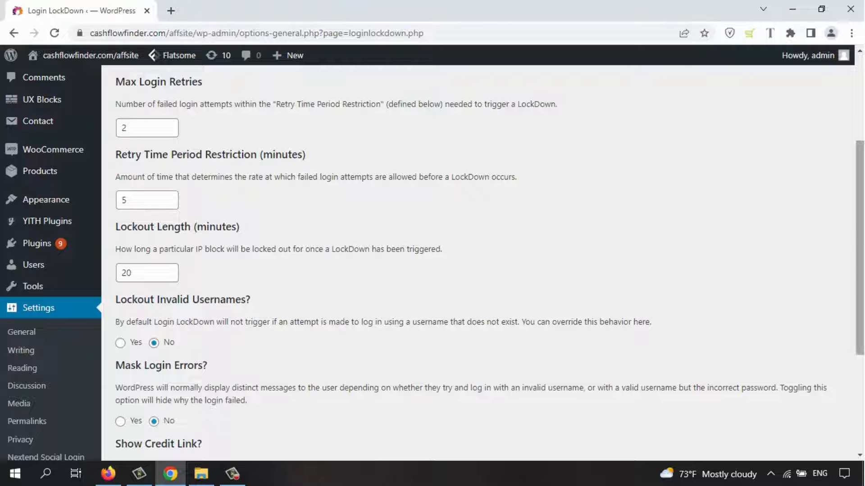
Step: Change the Lockout Length to 50 minutes and review the other Login LockDown options
left_click_drag(158, 273, 71, 275)
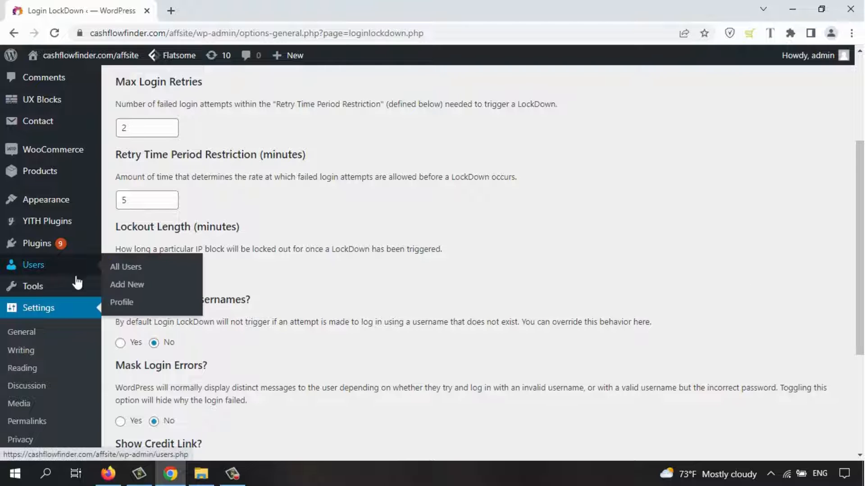
type("50")
left_click_drag(860, 289, 860, 380)
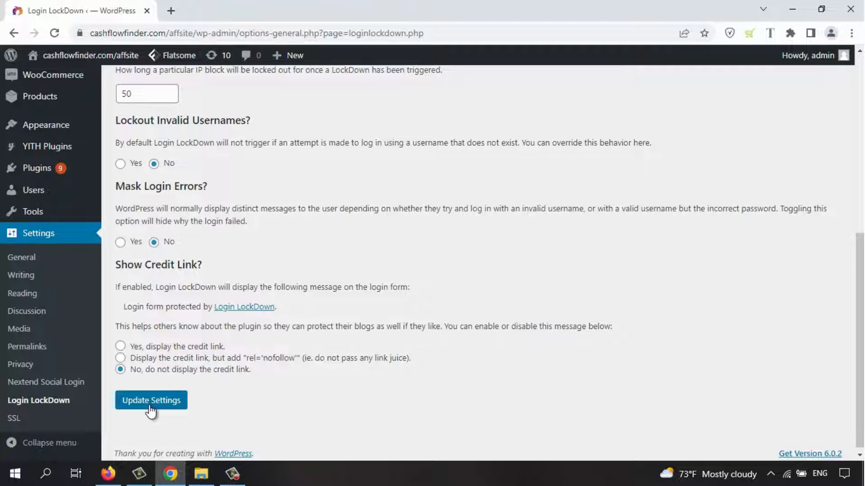
left_click_drag(861, 378, 861, 198)
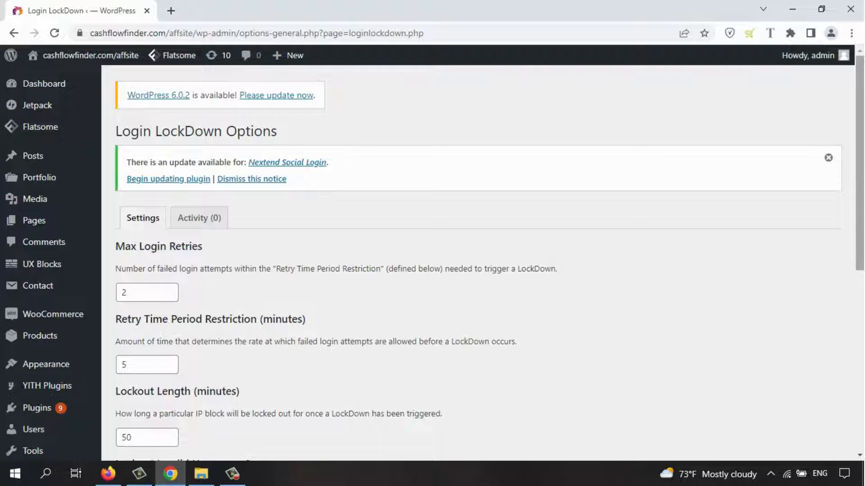
left_click_drag(861, 218, 860, 196)
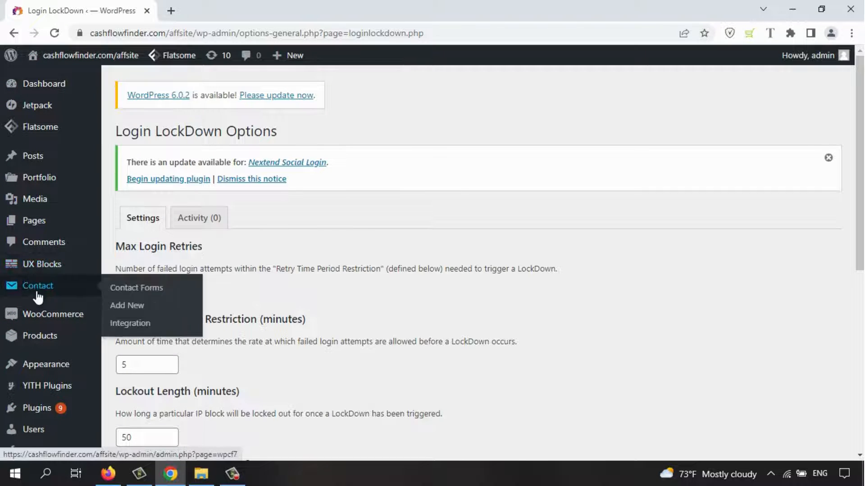
scroll(860, 189, "down", 1)
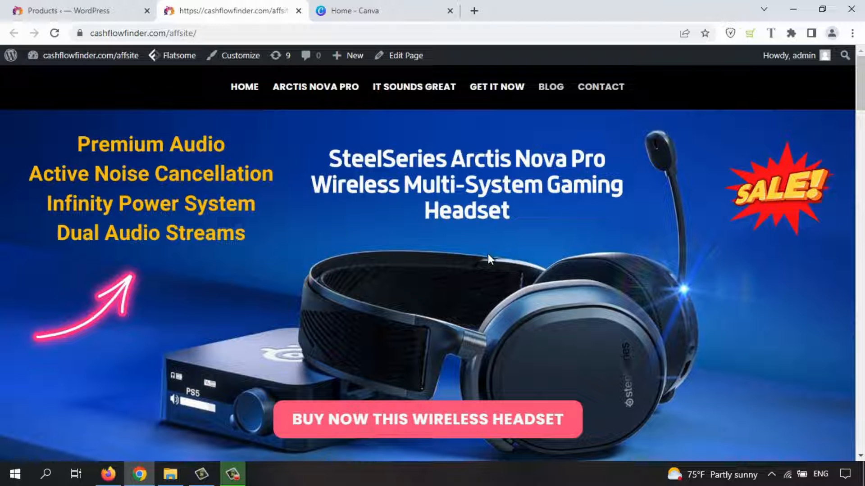
Step: Open the SteelSeries Arctis Nova Pro headset page for editing with UX Builder
mouse_move(408, 55)
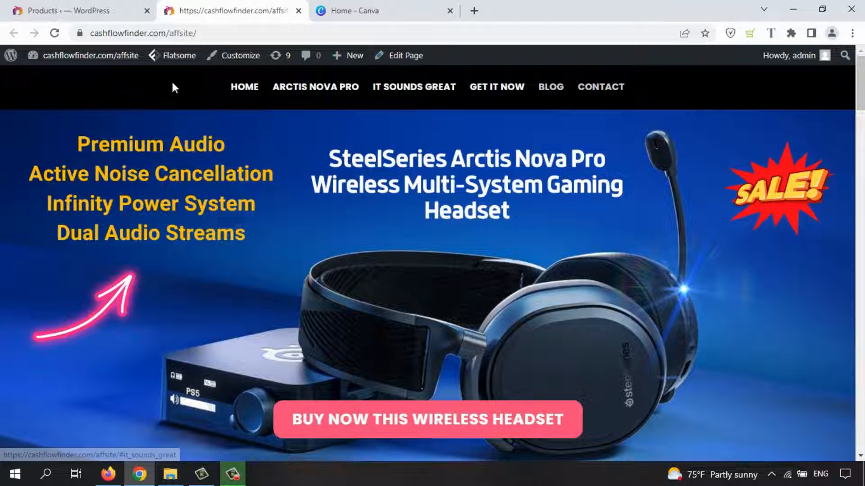
mouse_move(180, 60)
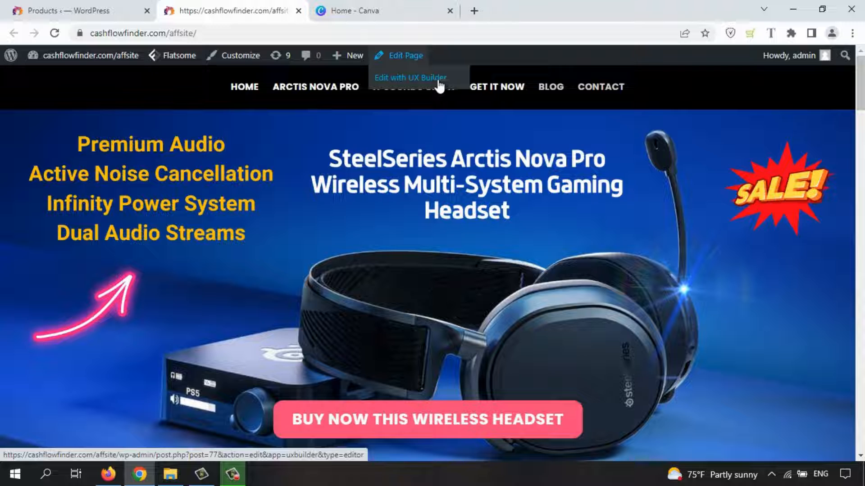
left_click(426, 83)
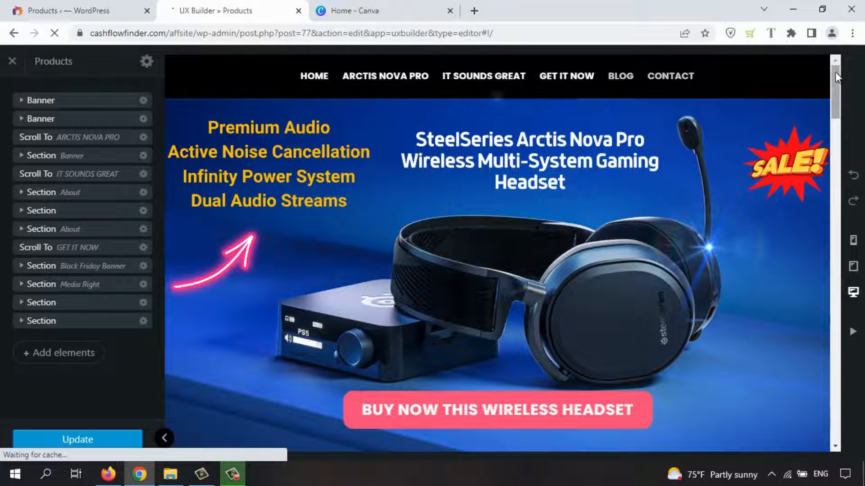
scroll(834, 71, "down", 1)
scroll(834, 76, "up", 1)
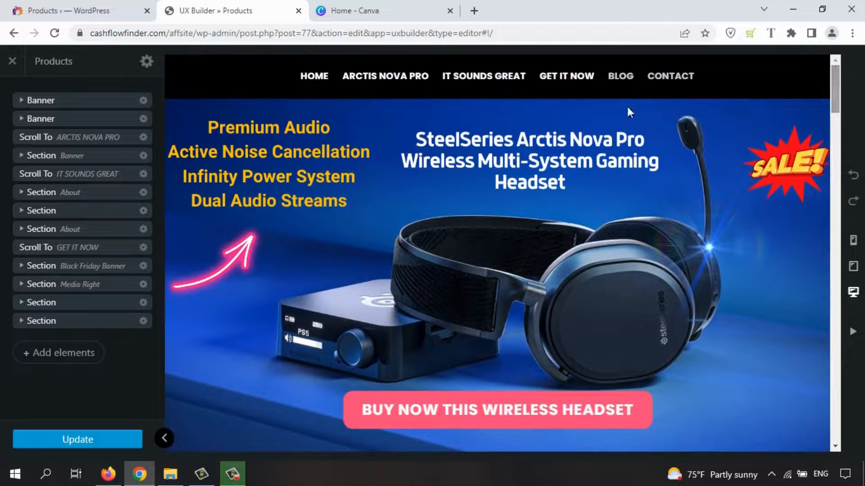
Step: Open the headset banner's settings and move its background image's focal point slightly left of centre near the upper edge
left_click(195, 102)
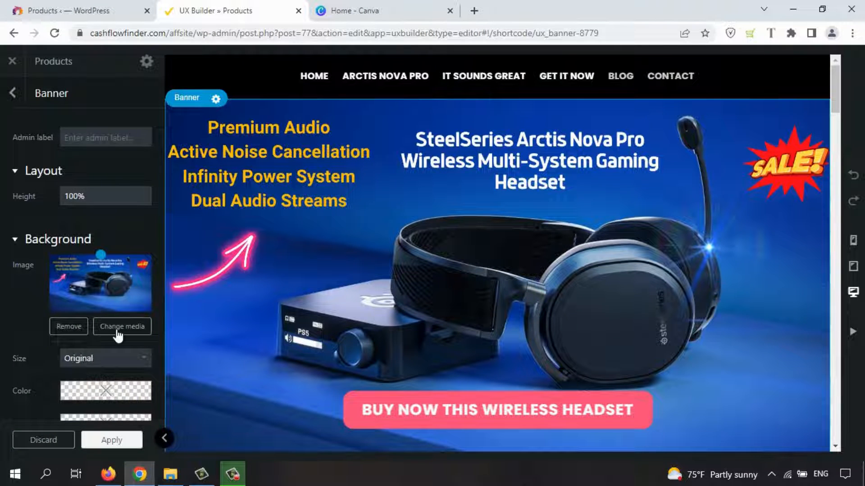
mouse_move(100, 255)
left_mouse_down()
mouse_move(107, 278)
mouse_move(100, 266)
left_mouse_up()
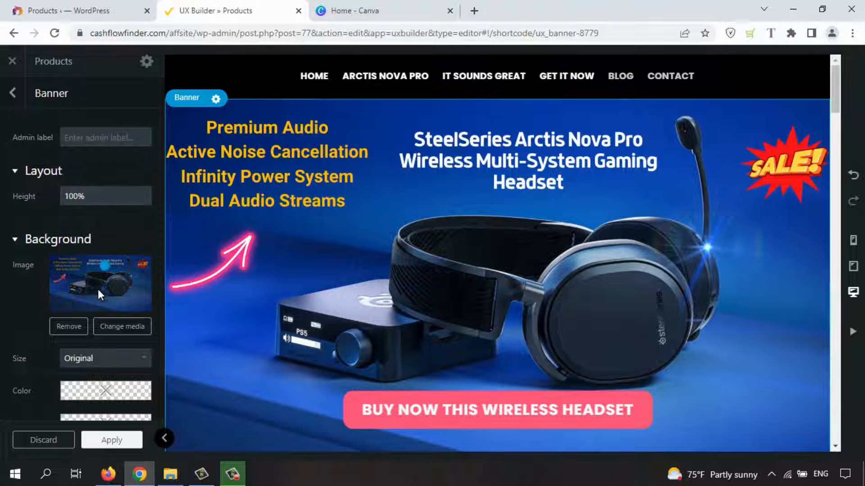
left_click_drag(105, 266, 95, 264)
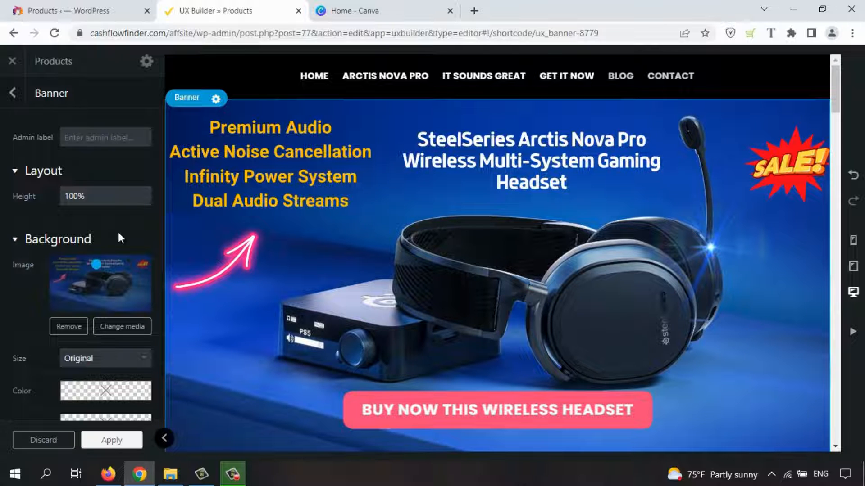
Step: Look through the headset images in the media library for the banner background and close it without replacing the image
left_click(122, 332)
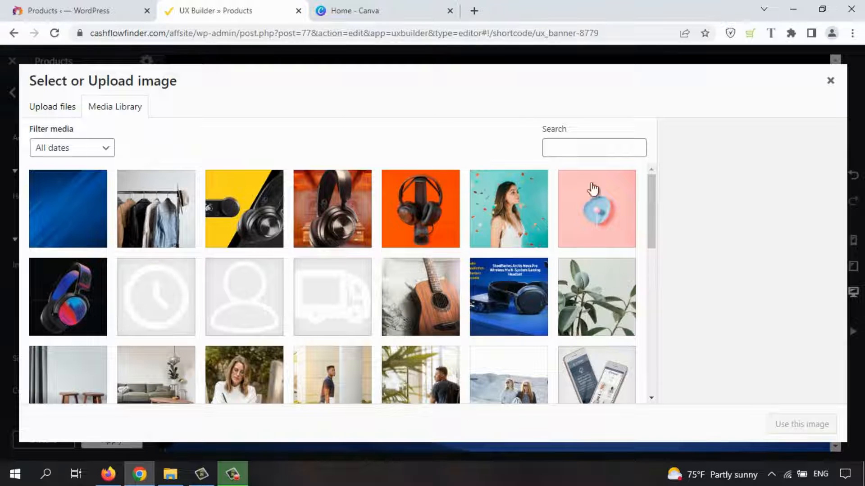
left_click(498, 304)
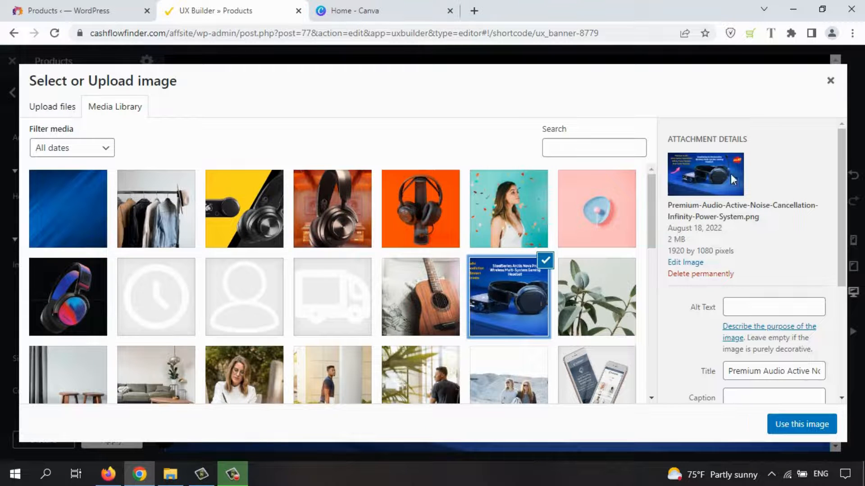
left_click(418, 215)
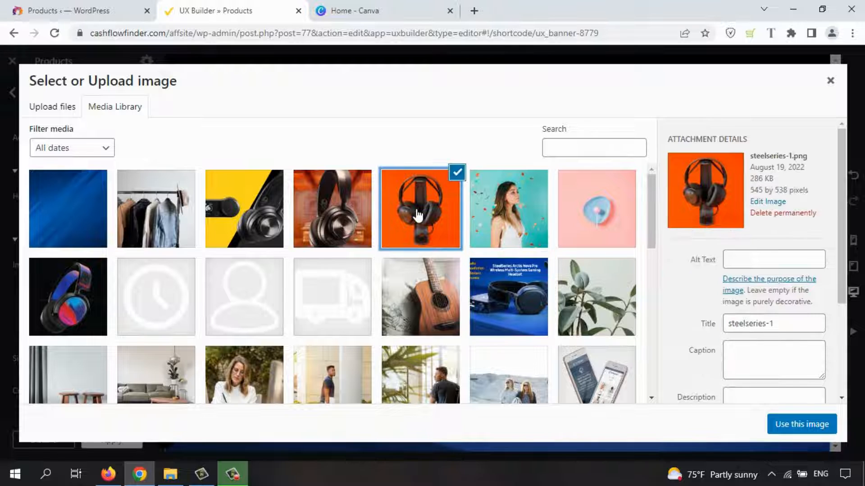
left_click(338, 210)
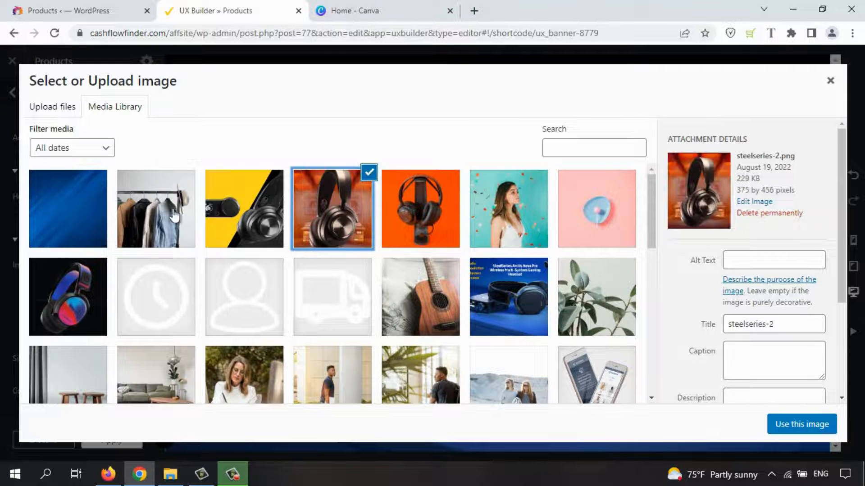
left_click(233, 219)
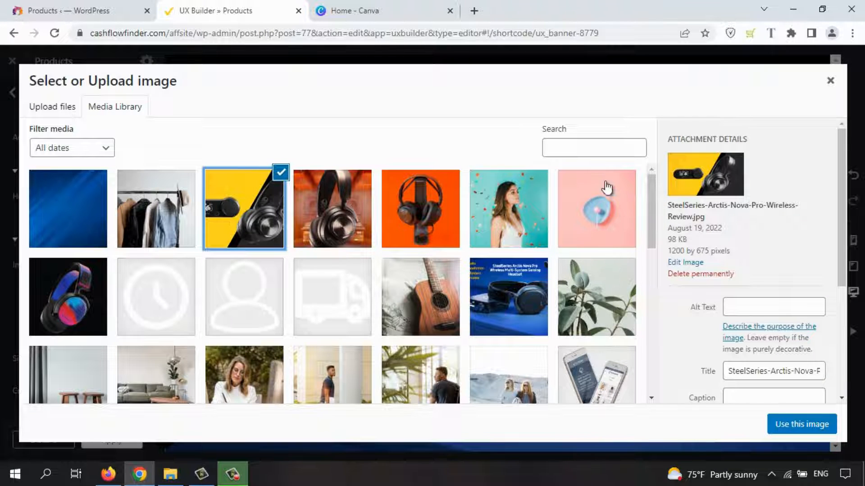
left_click(524, 286)
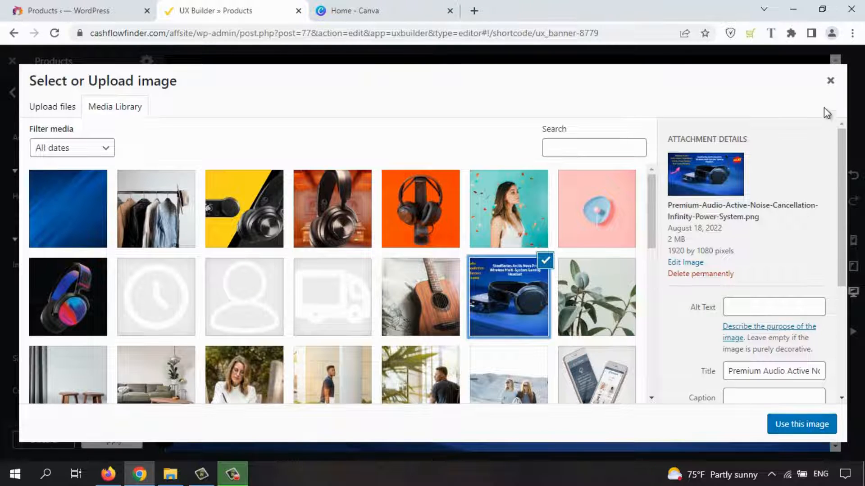
left_click(830, 81)
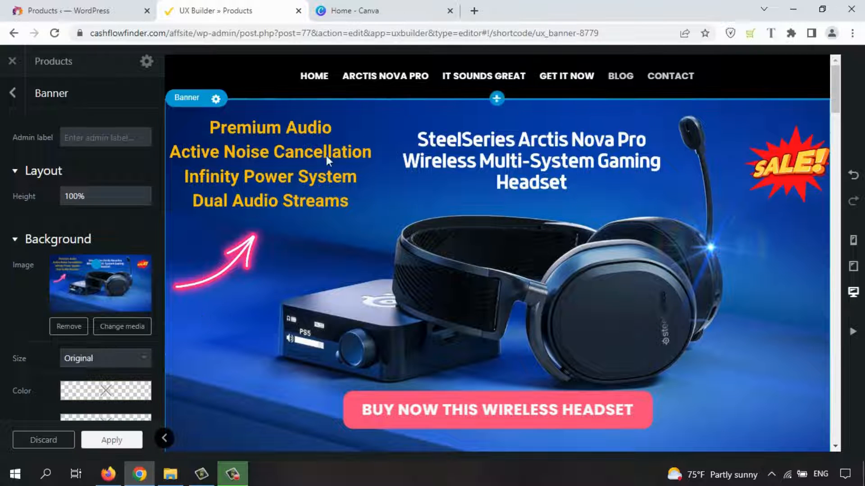
Step: Apply the banner settings, update the Products page and leave UX Builder to view the live page
left_click(122, 441)
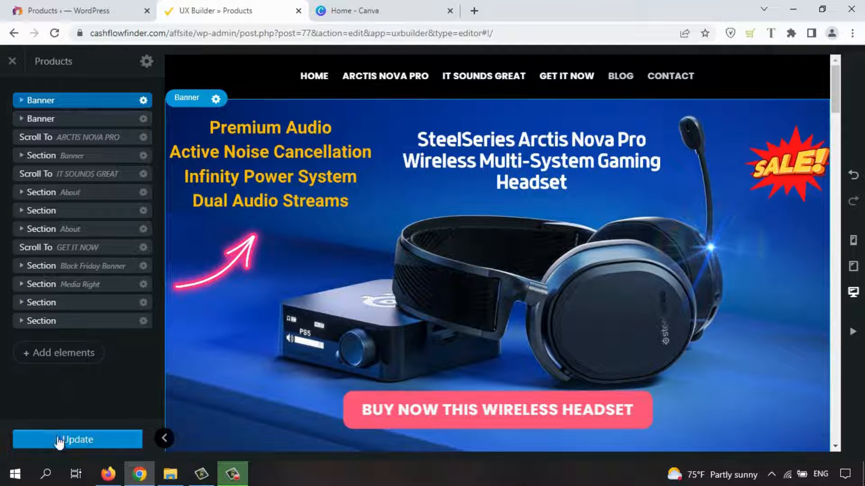
left_click(60, 441)
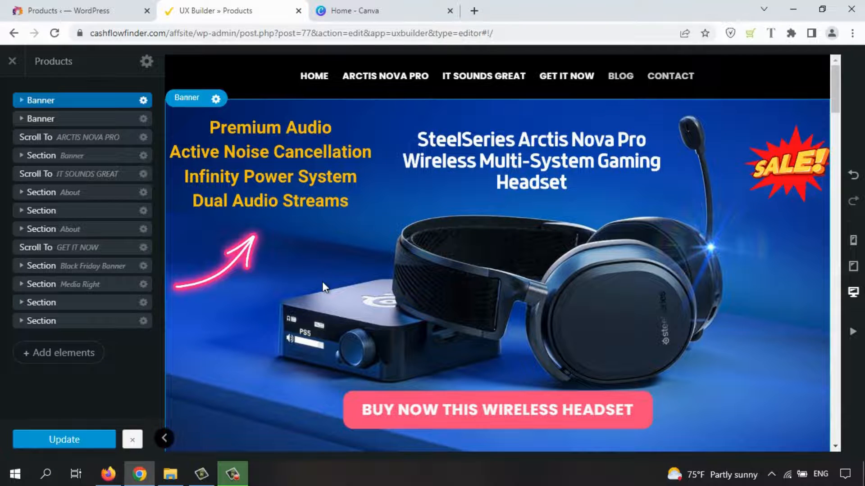
left_click(12, 61)
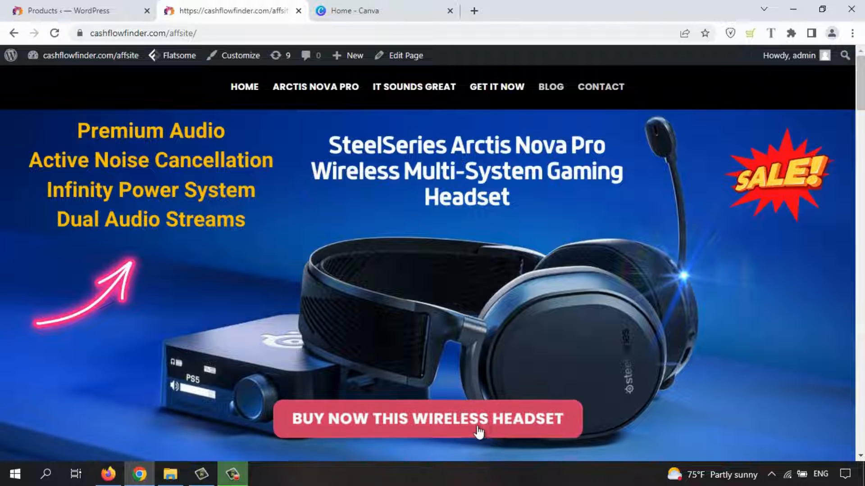
mouse_move(864, 94)
left_mouse_down()
mouse_move(863, 110)
mouse_move(862, 92)
left_mouse_up()
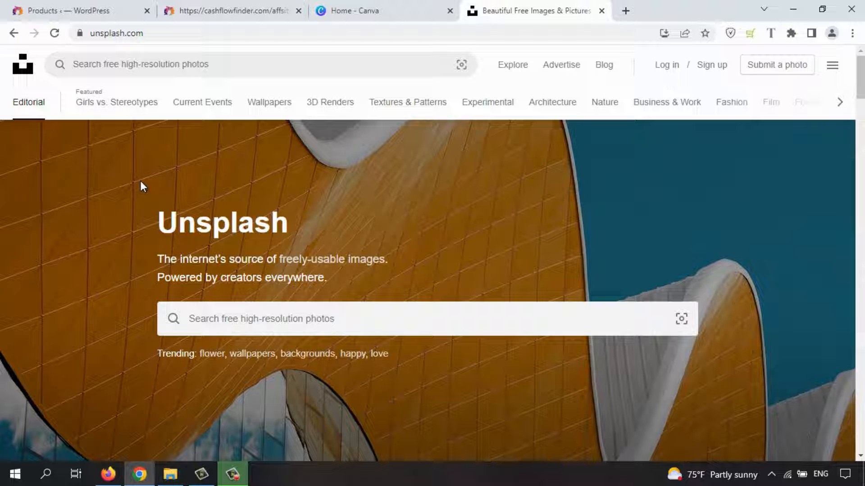
Step: Search Unsplash for "headset" photos
left_click(266, 318)
type("heades")
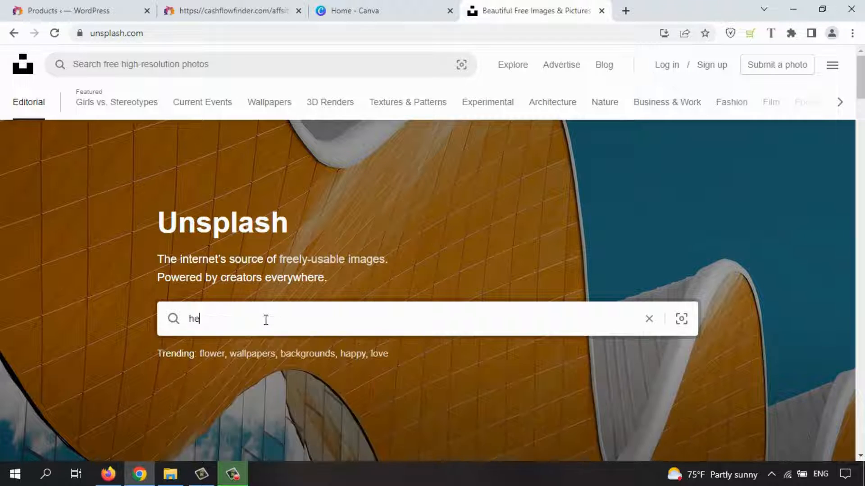
key("BackSpace")
key("BackSpace")
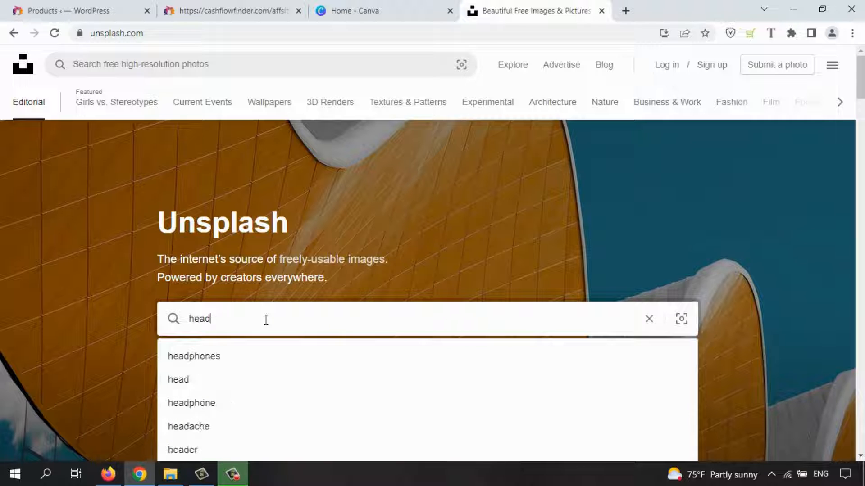
type("set")
key("Return")
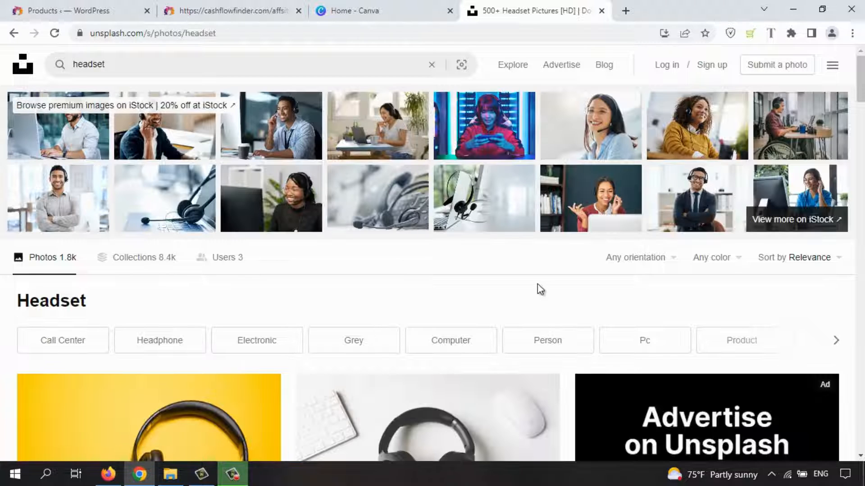
Step: Open the photo of the black Razer headset on a green background, look through its related images and download it for free
left_click_drag(861, 82, 861, 308)
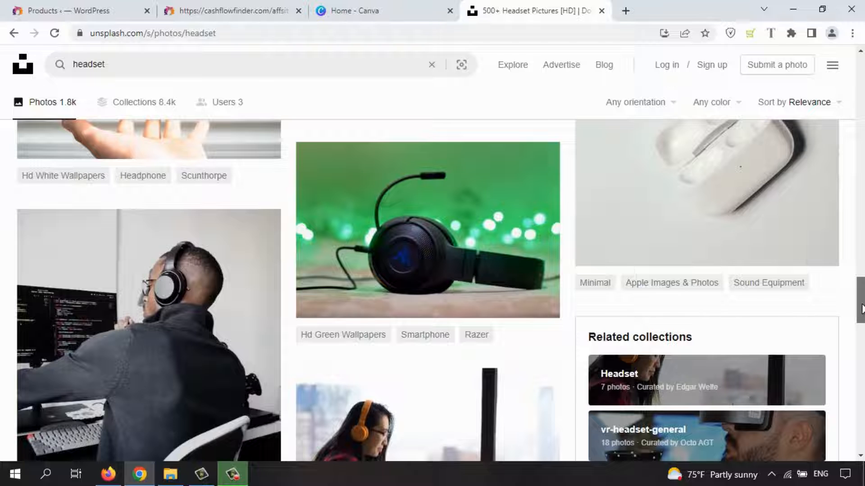
left_click(417, 263)
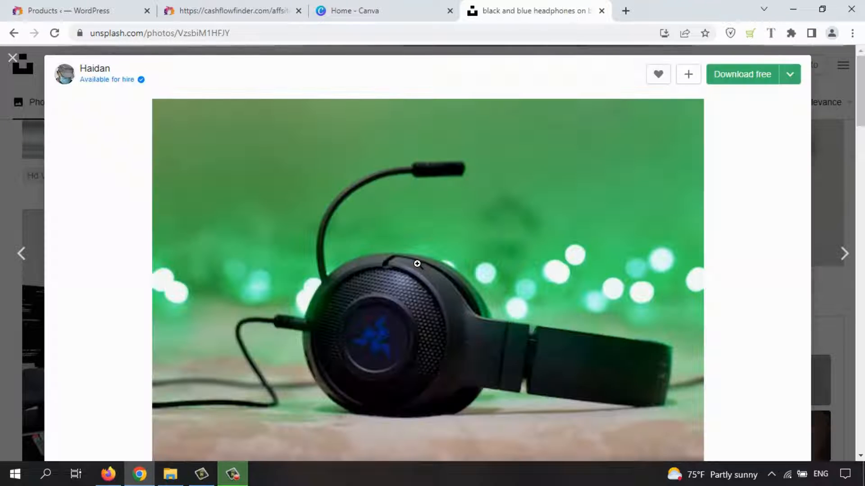
left_click_drag(861, 77, 859, 210)
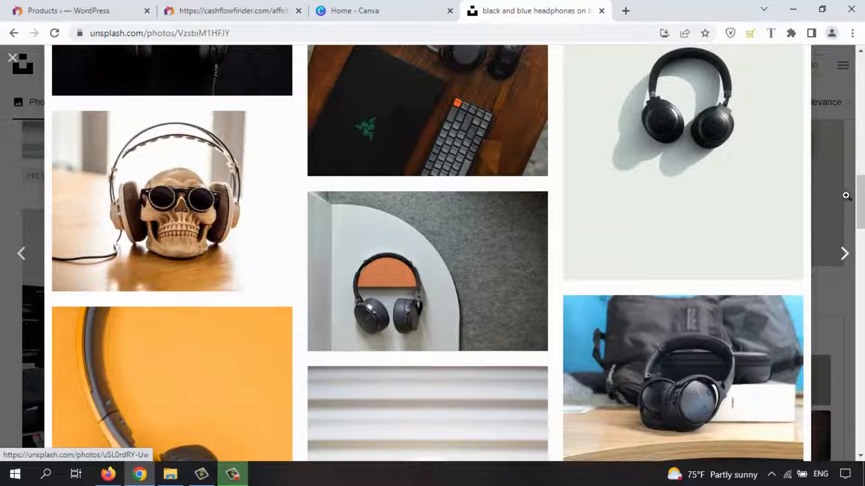
scroll(590, 246, "down", 1)
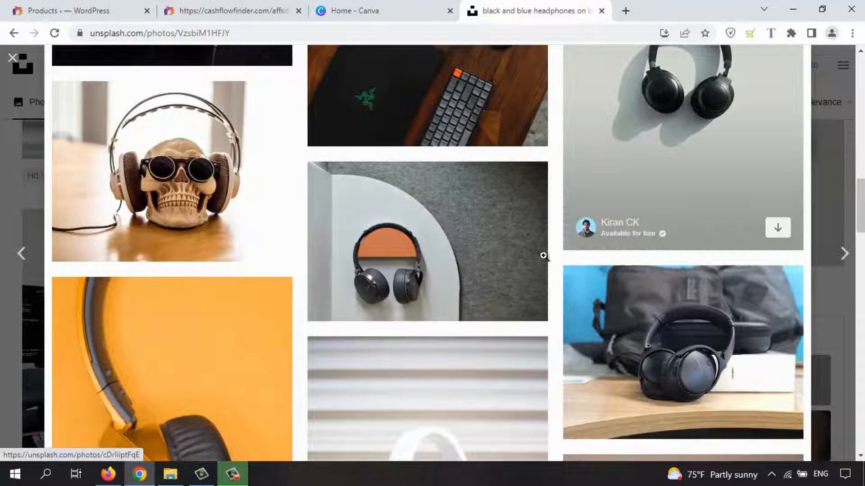
left_click_drag(859, 191, 861, 282)
left_click_drag(862, 301, 862, 70)
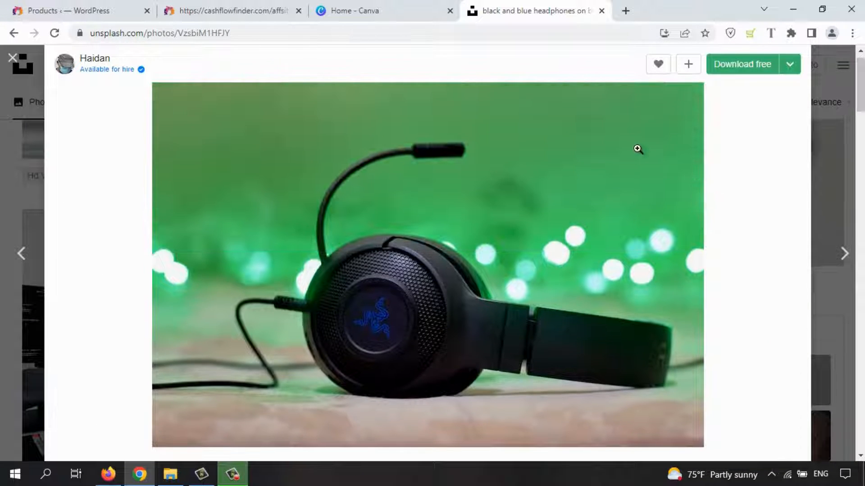
left_click(734, 77)
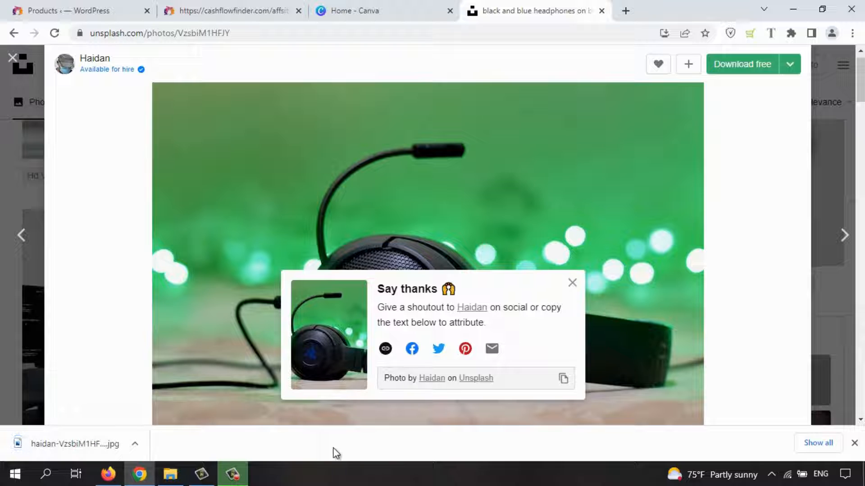
left_click(853, 445)
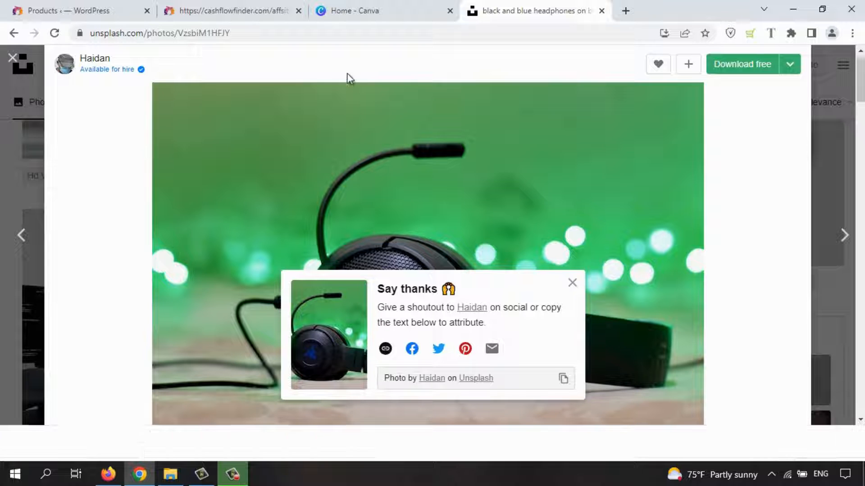
Step: Switch to Canva and use the downloaded headset photo in a new 2048 × 1365 px design
left_click(363, 10)
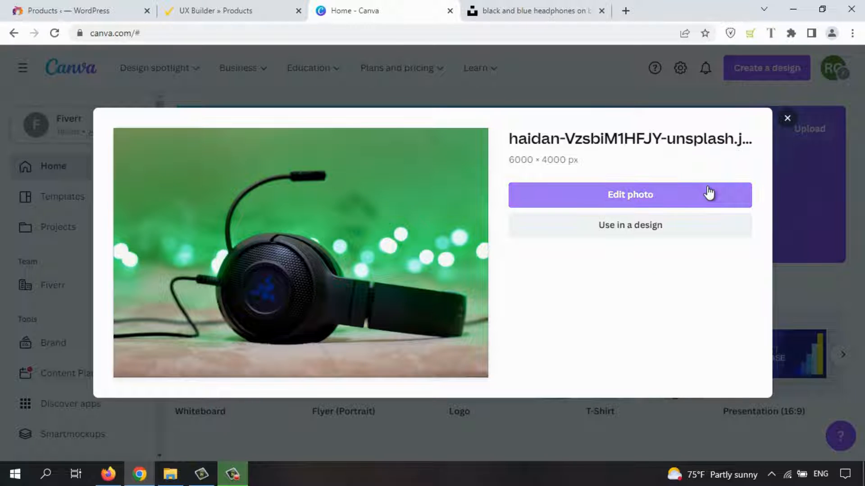
left_click(638, 204)
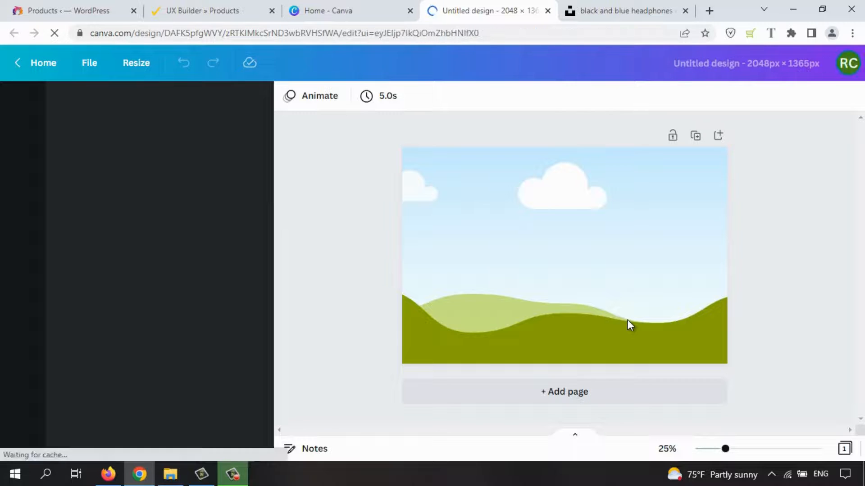
left_click(627, 320)
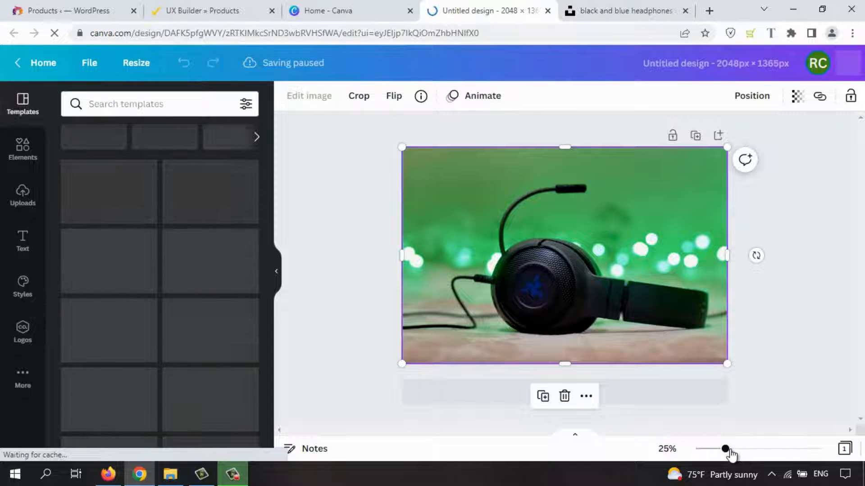
scroll(787, 358, "up", 3, "ctrl")
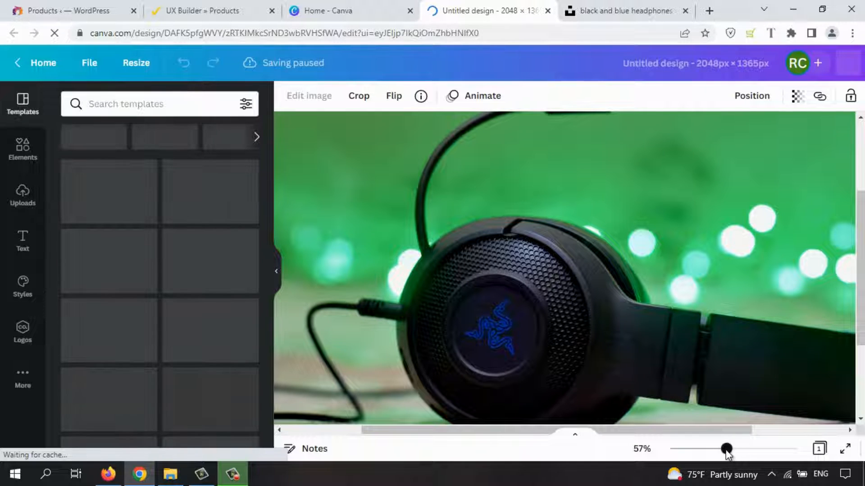
left_click_drag(726, 449, 702, 449)
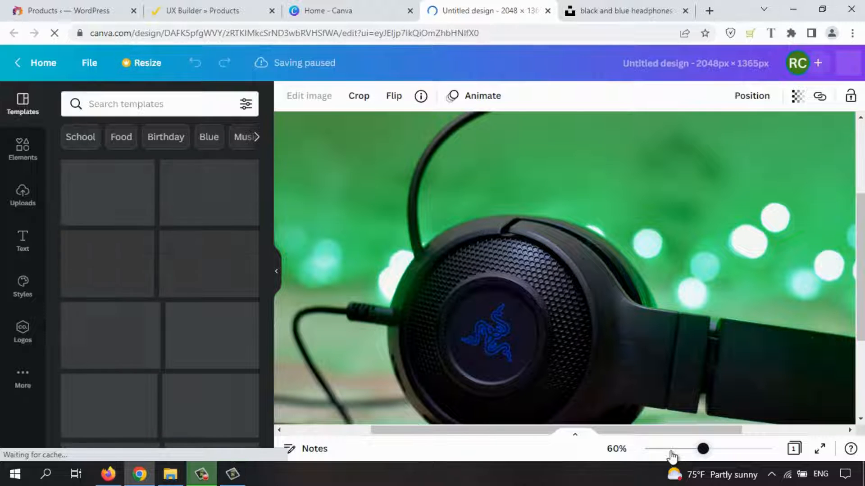
left_click(674, 450)
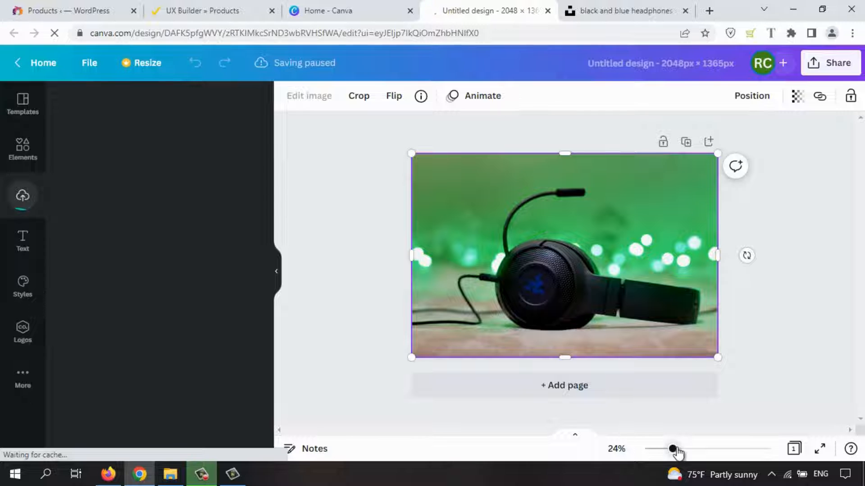
left_click_drag(680, 452, 688, 451)
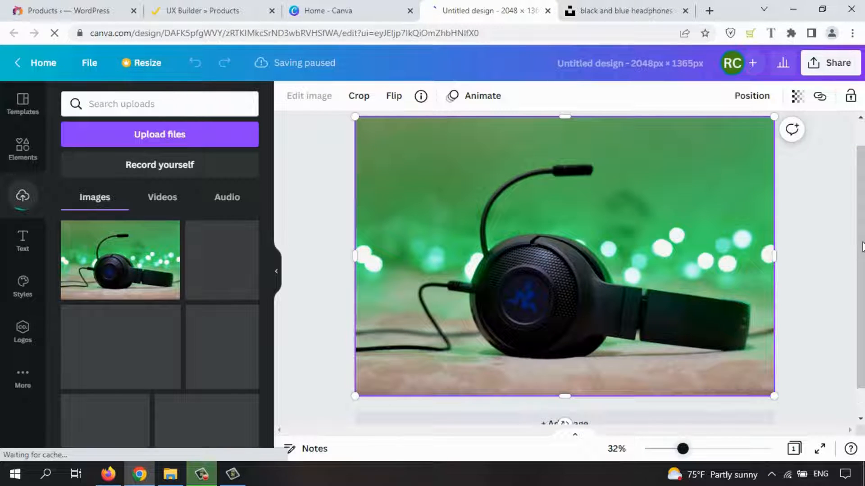
left_click(810, 243)
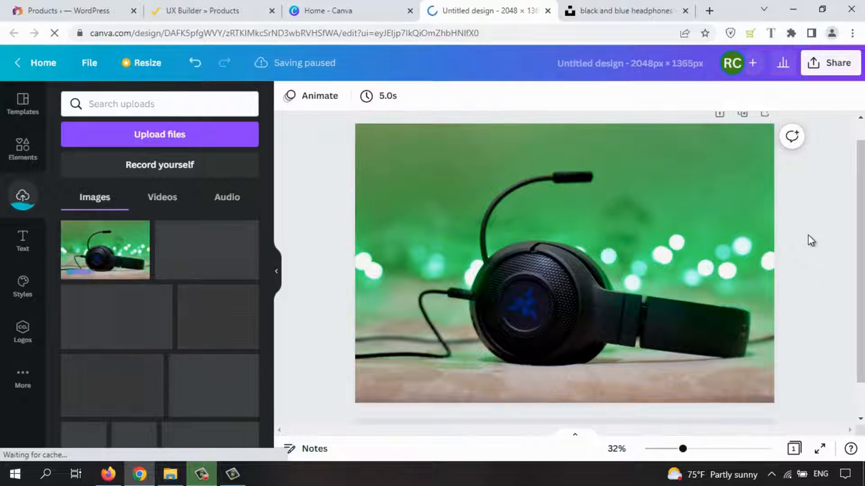
Step: Add the recently used cyan neon curved arrow to the photo's upper-left corner and shrink it to about a third of the photo's width
left_click(22, 149)
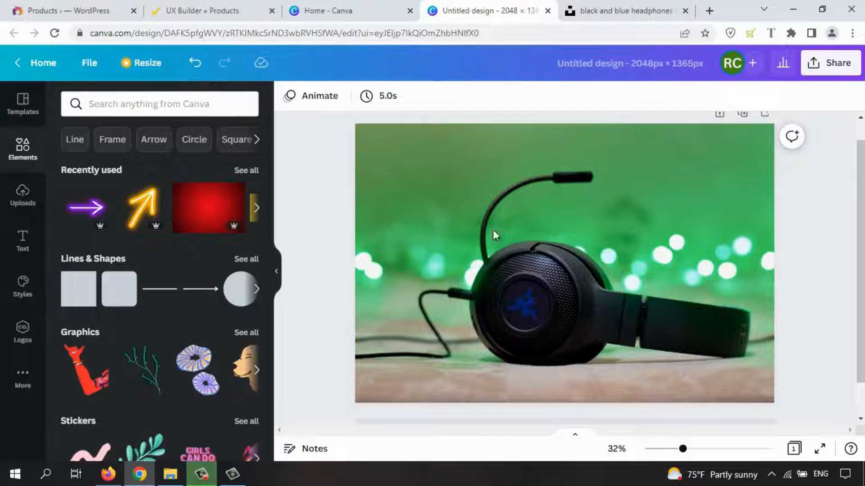
left_click(246, 171)
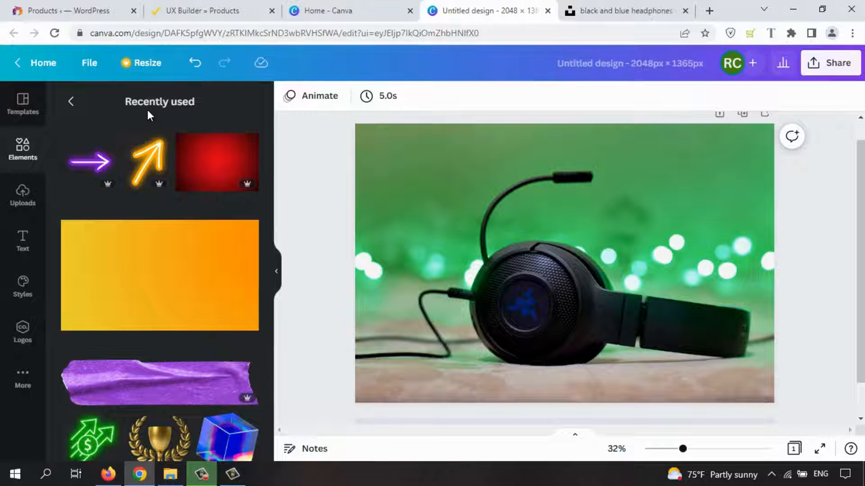
left_click_drag(269, 139, 272, 236)
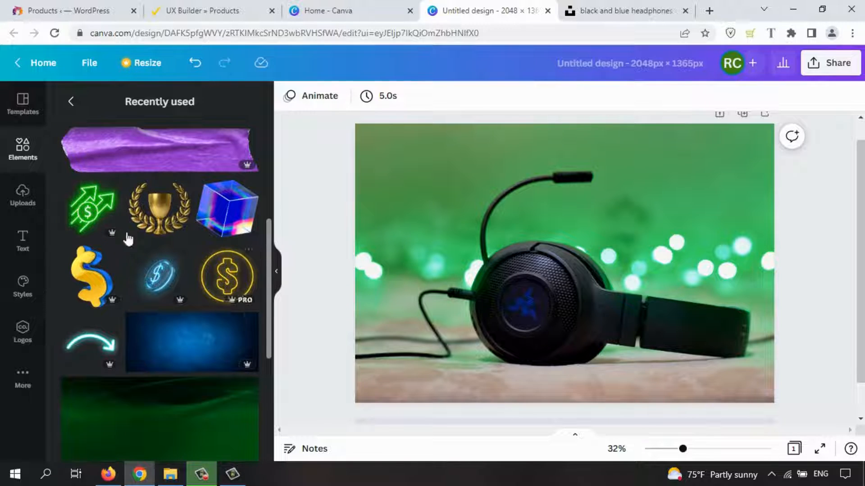
scroll(73, 319, "down", 1)
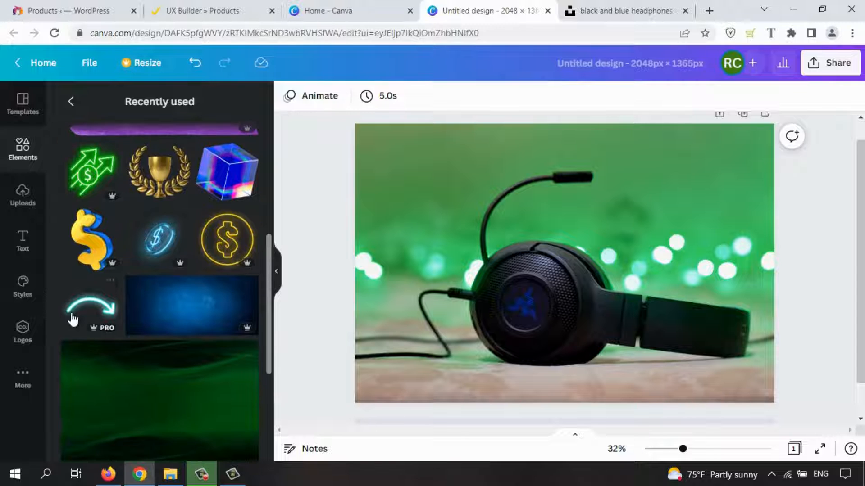
left_click(73, 319)
left_click_drag(559, 235, 460, 158)
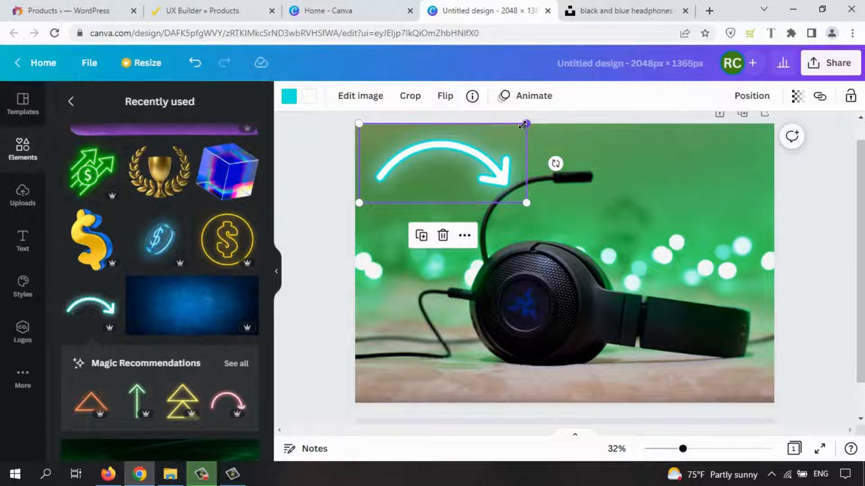
left_click_drag(524, 124, 499, 137)
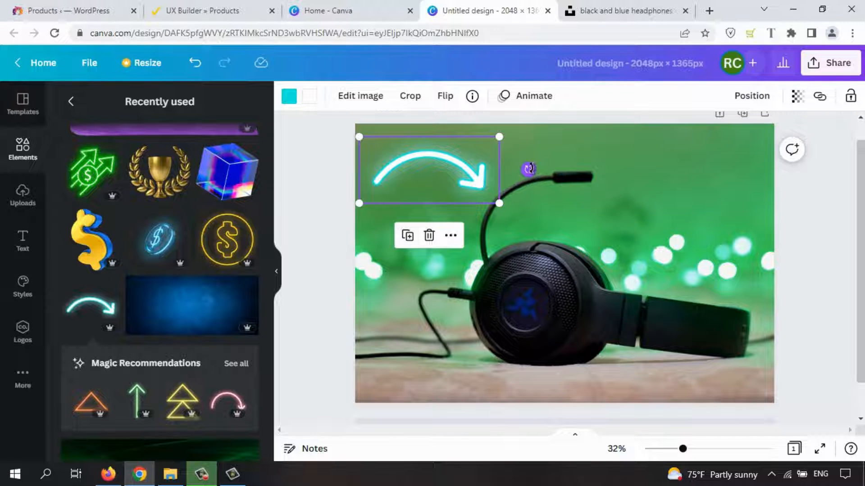
Step: Rotate the cyan neon arrow slightly counter-clockwise and nudge it into place in the photo's upper-left corner
left_click_drag(528, 168, 539, 139)
left_click_drag(436, 164, 433, 162)
left_click(384, 273)
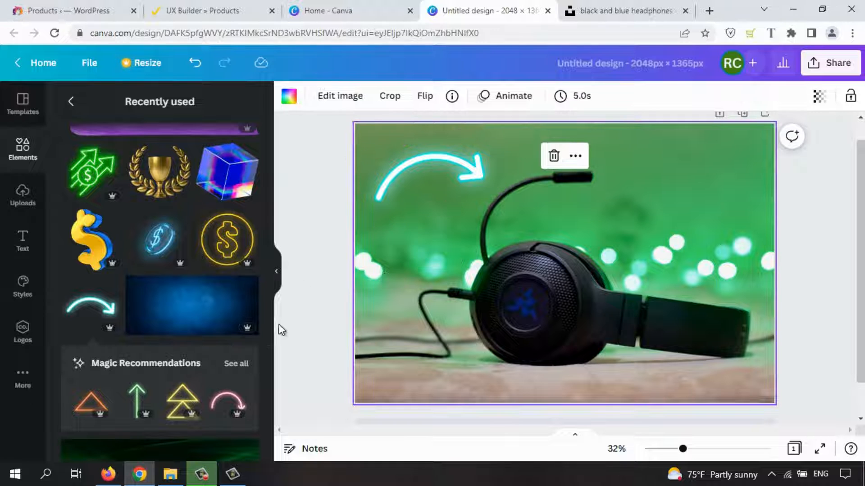
scroll(267, 279, "down", 5)
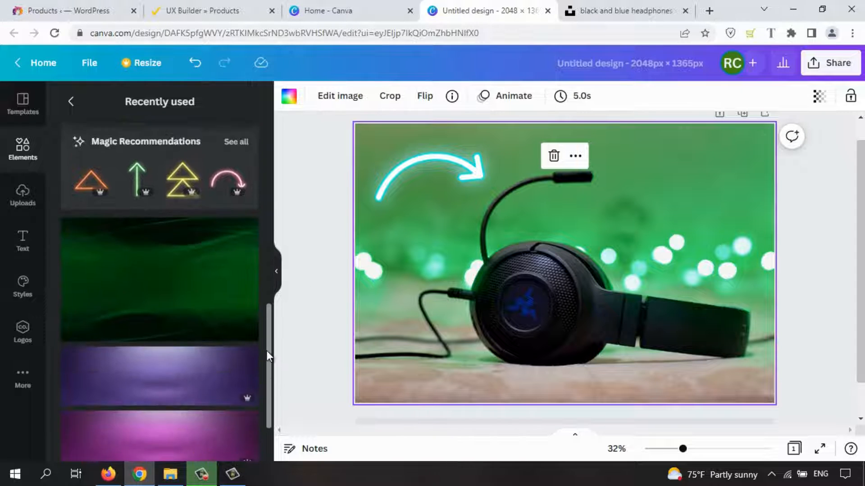
scroll(268, 356, "down", 2)
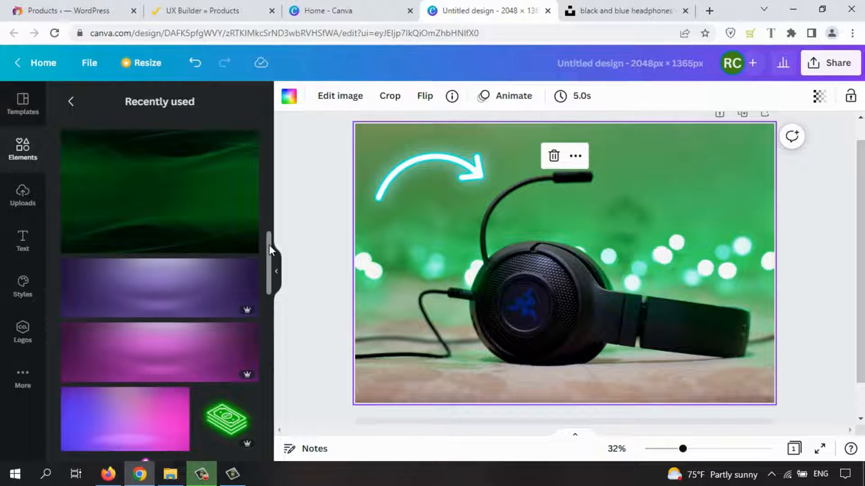
left_click_drag(269, 245, 270, 296)
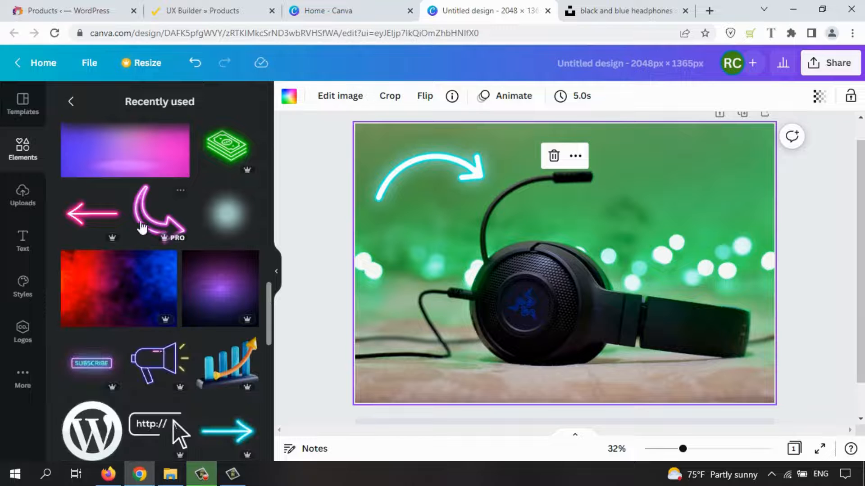
Step: Add the "Happy BIRTHDAY" font combination and move it to the upper-right area of the photo, beside the microphone
left_click(23, 241)
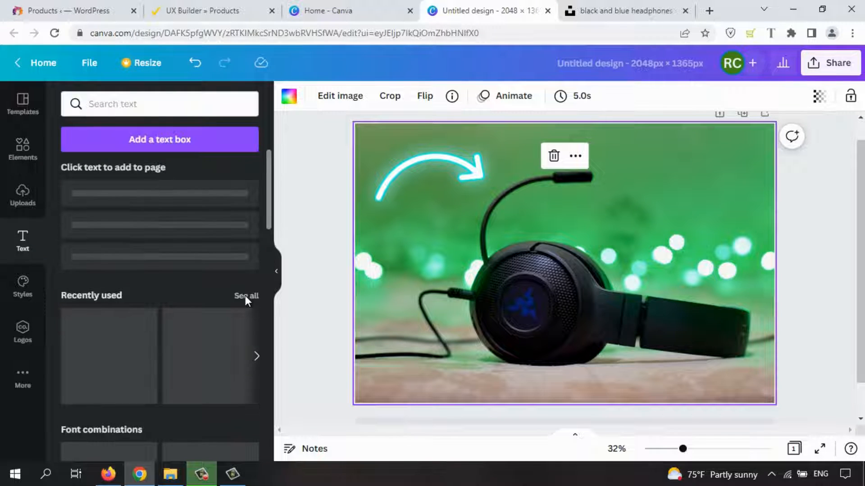
left_click(245, 313)
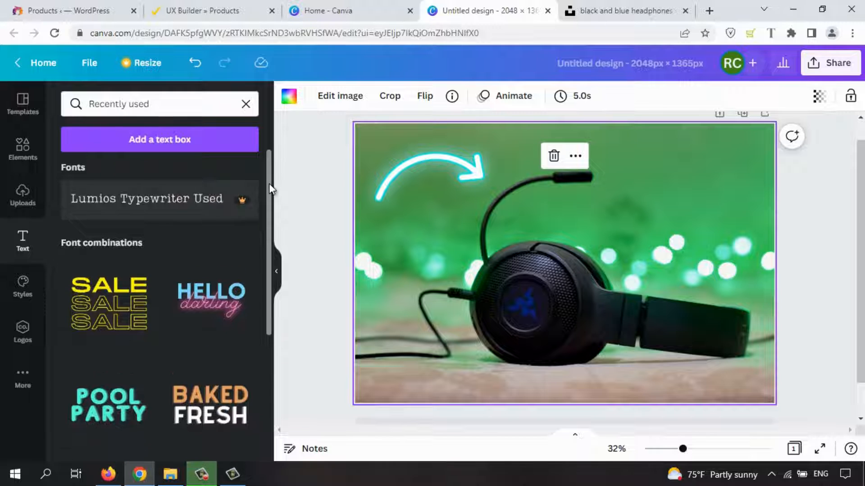
left_click_drag(269, 183, 265, 372)
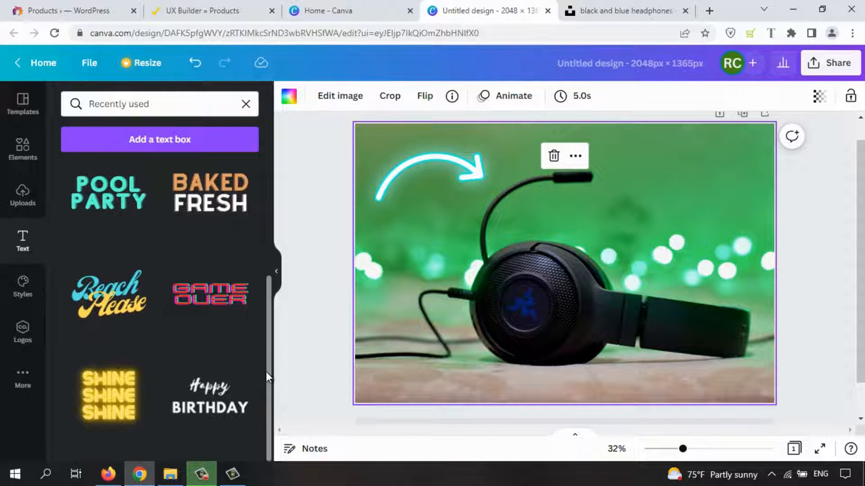
left_click(243, 108)
left_click_drag(271, 202, 266, 331)
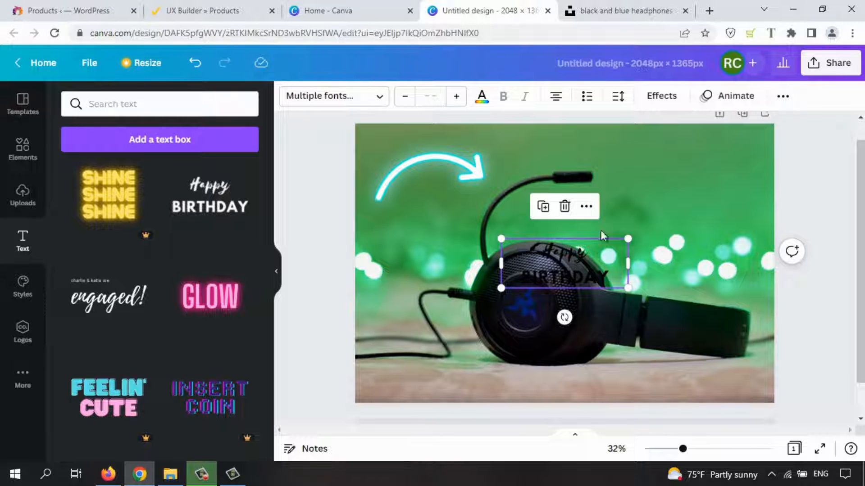
left_click_drag(553, 258, 667, 176)
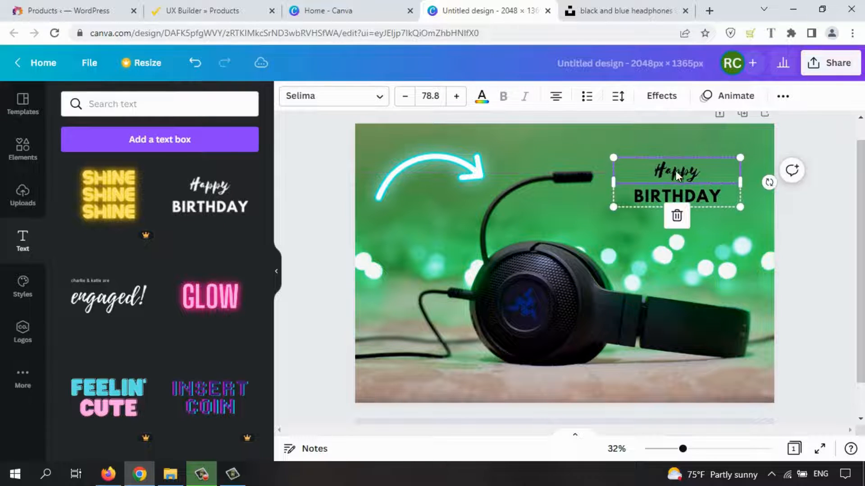
Step: Delete the "Happy" line from the added text combination, keeping only "BIRTHDAY"
double_click(677, 173)
left_click(679, 175)
left_click(679, 175)
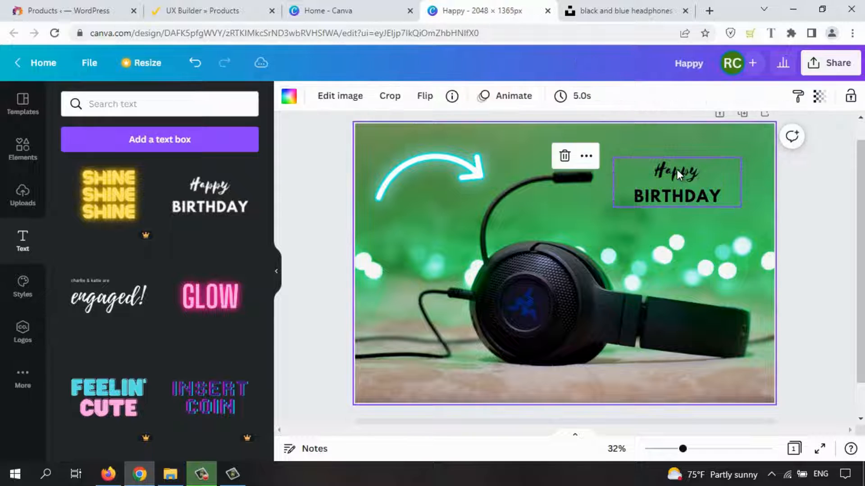
left_click(679, 175)
Step: Try a custom light cyan, #ACFFFA, as the colour of the "BIRTHDAY" text
left_click(694, 198)
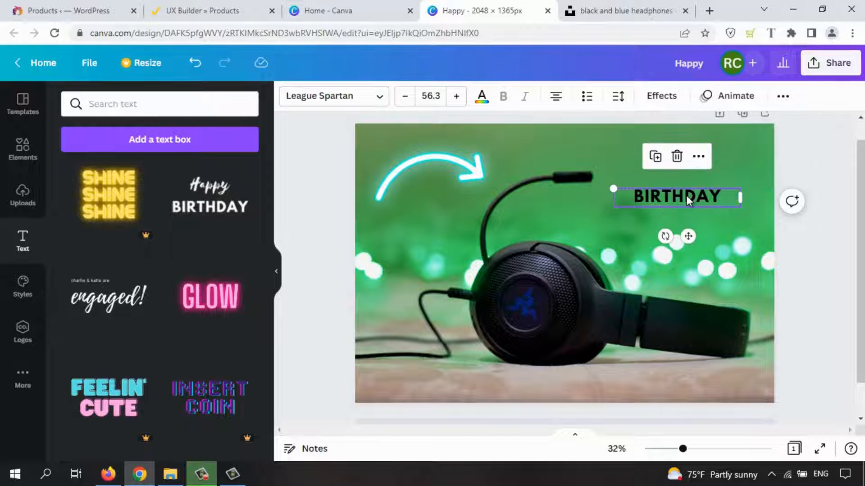
double_click(688, 201)
left_click(482, 97)
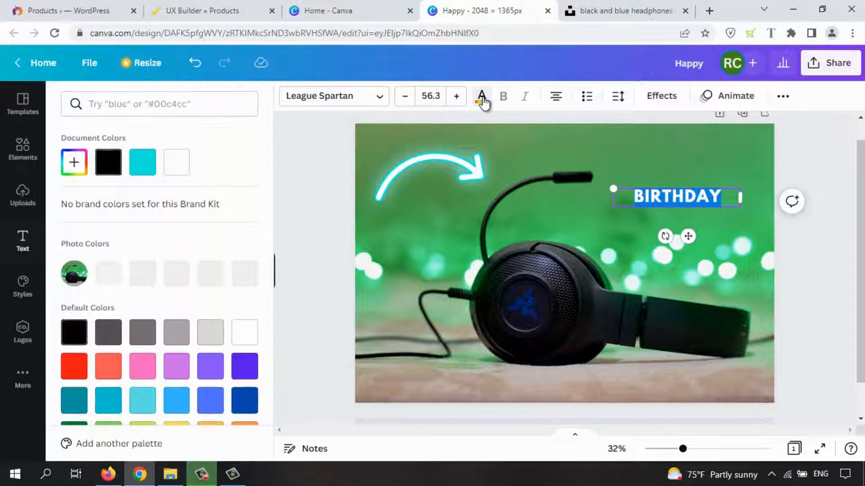
left_click(79, 166)
mouse_move(212, 221)
left_mouse_down()
mouse_move(215, 210)
mouse_move(173, 198)
left_mouse_up()
left_click(154, 272)
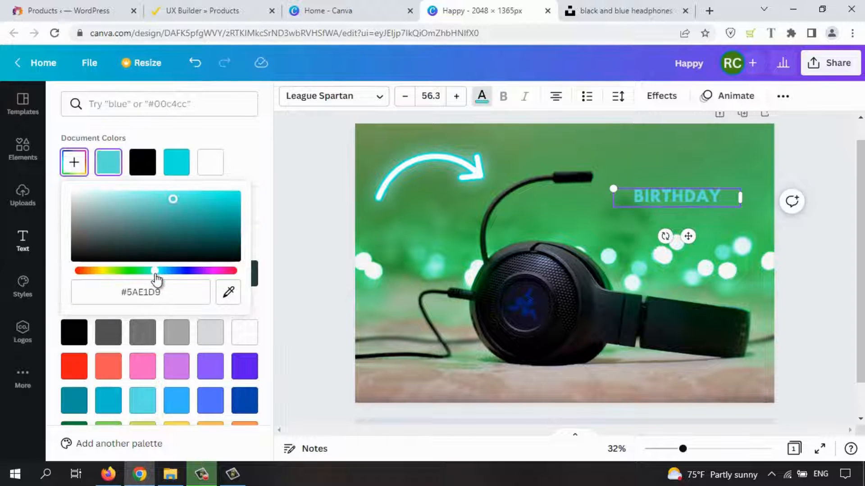
mouse_move(187, 233)
left_mouse_down()
mouse_move(148, 181)
mouse_move(130, 177)
left_mouse_up()
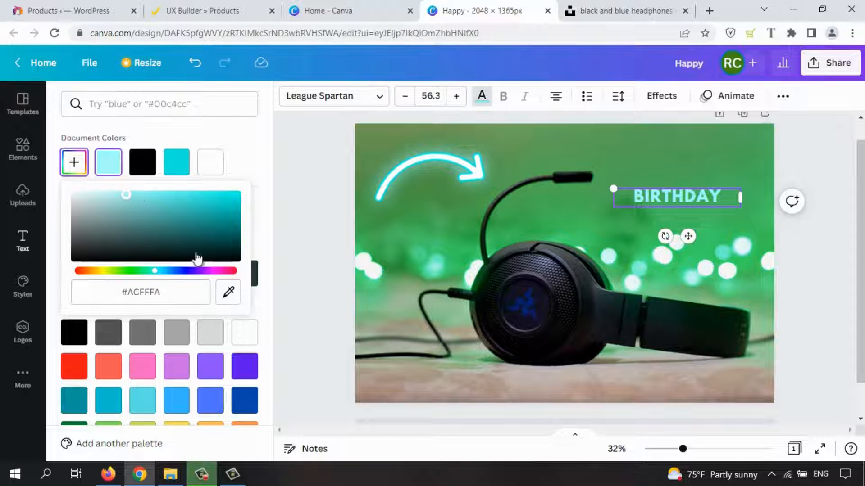
Step: Try a custom red, #F14B55, as the colour of the "BIRTHDAY" text
left_click(189, 270)
left_click(207, 230)
left_click(227, 230)
left_click(234, 270)
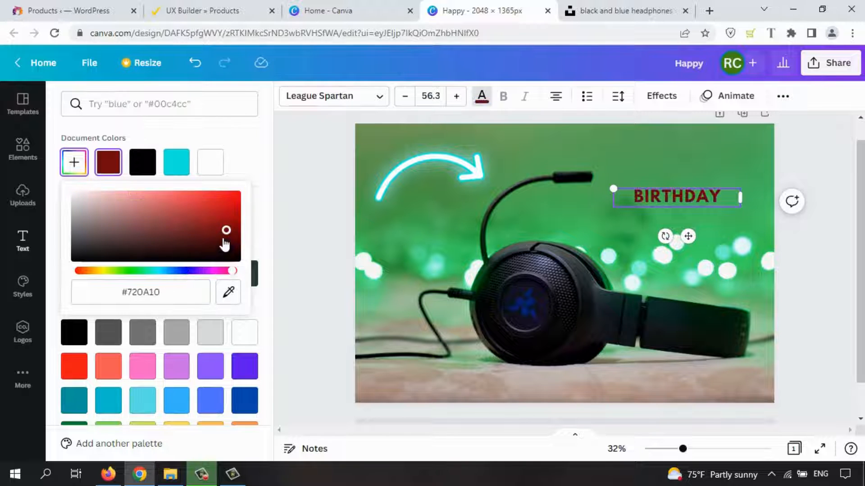
mouse_move(225, 232)
left_mouse_down()
mouse_move(220, 200)
mouse_move(240, 195)
mouse_move(190, 198)
left_mouse_up()
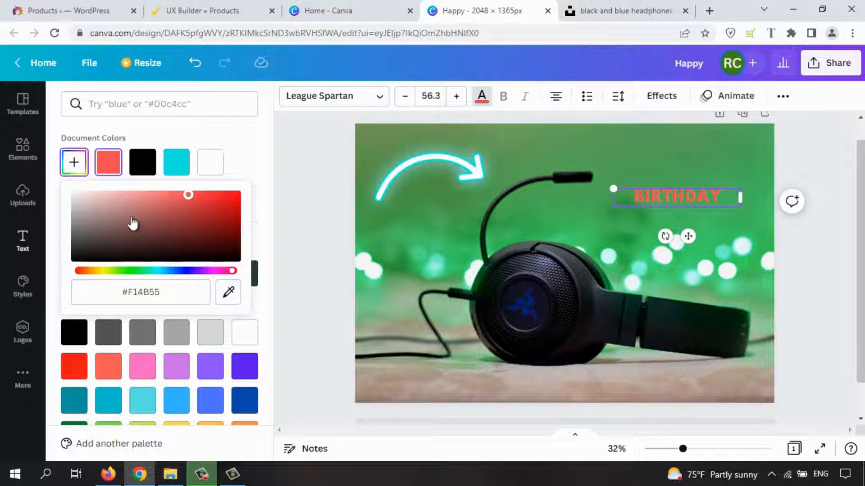
Step: Set the "BIRTHDAY" text to the custom bright yellow #FFFC00
left_click(104, 271)
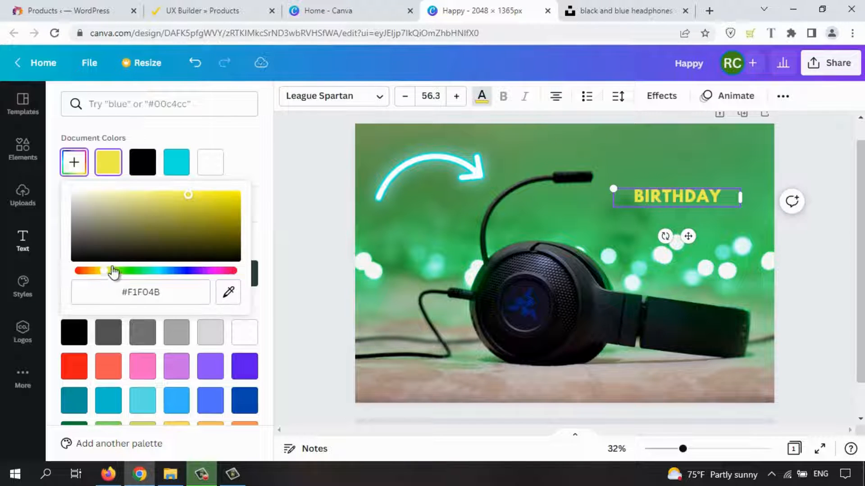
left_click(158, 196)
mouse_move(155, 180)
left_mouse_down()
mouse_move(164, 215)
mouse_move(201, 171)
mouse_move(204, 186)
mouse_move(254, 186)
left_mouse_up()
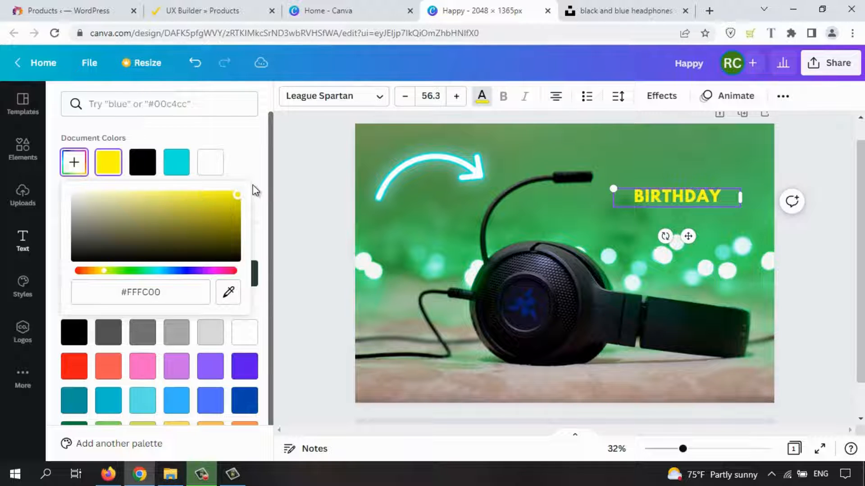
left_click(482, 96)
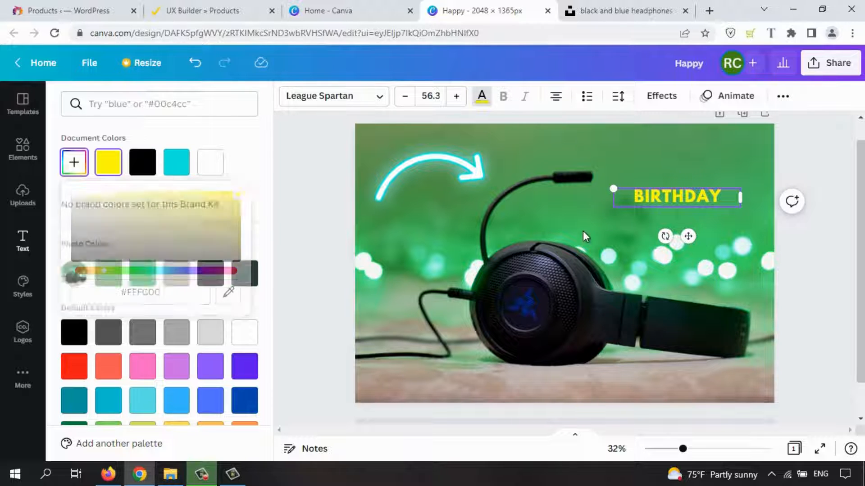
Step: Change the "BIRTHDAY" text's font to Chau Philomene and raise its size to 64.2
left_click(380, 100)
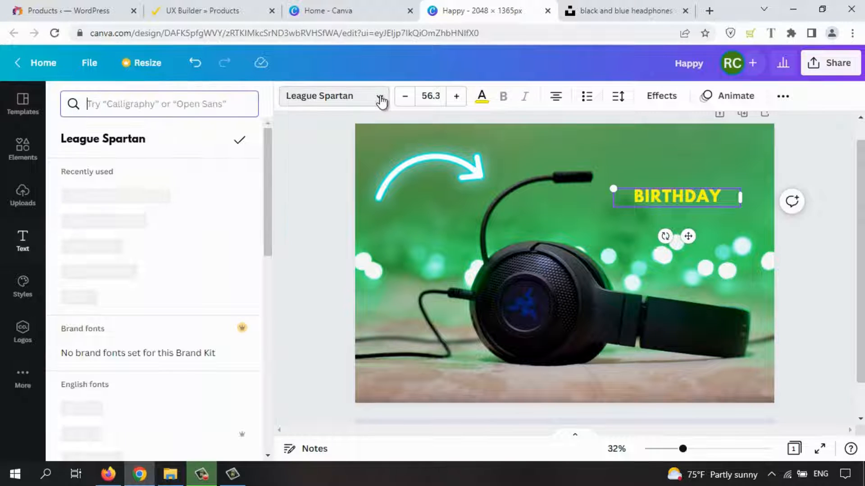
left_click(123, 253)
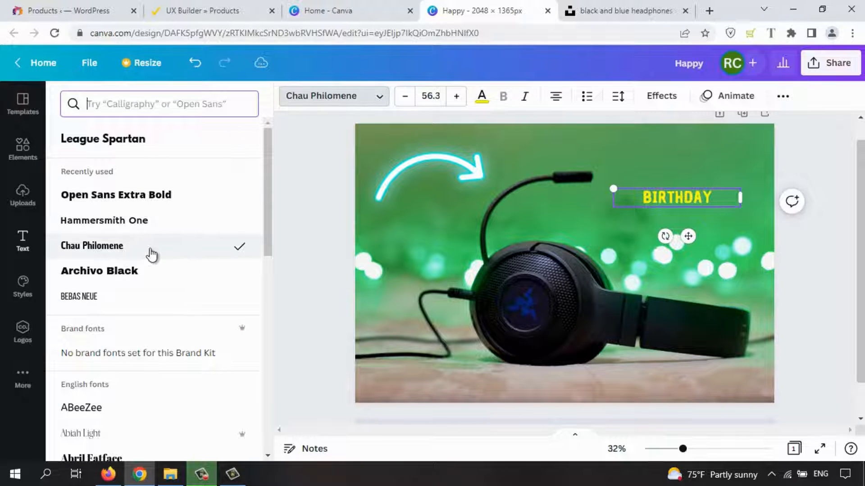
left_click(457, 100)
left_click(458, 100)
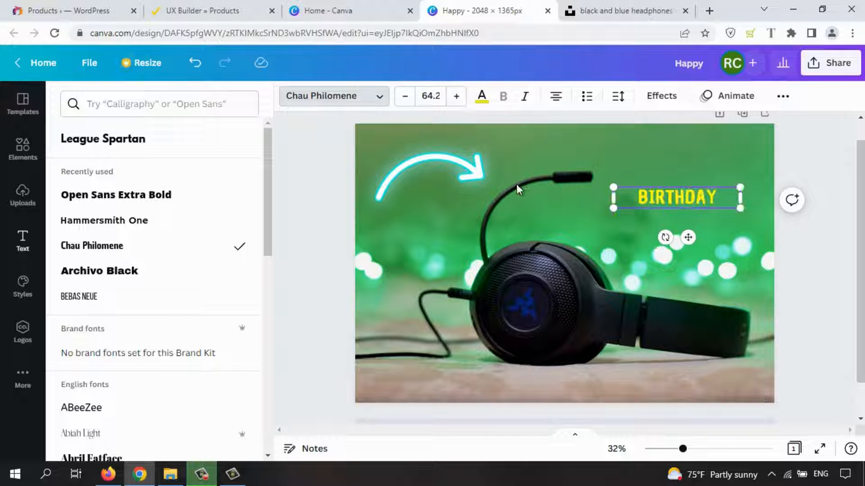
Step: Increase the "BIRTHDAY" text's font size to 87.2
left_click(645, 189)
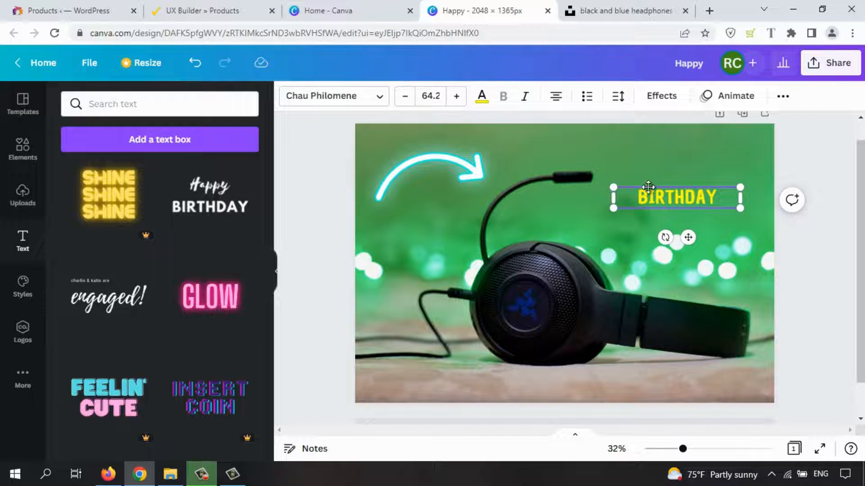
left_click(456, 100)
left_click(456, 100)
left_click(457, 100)
left_click(456, 100)
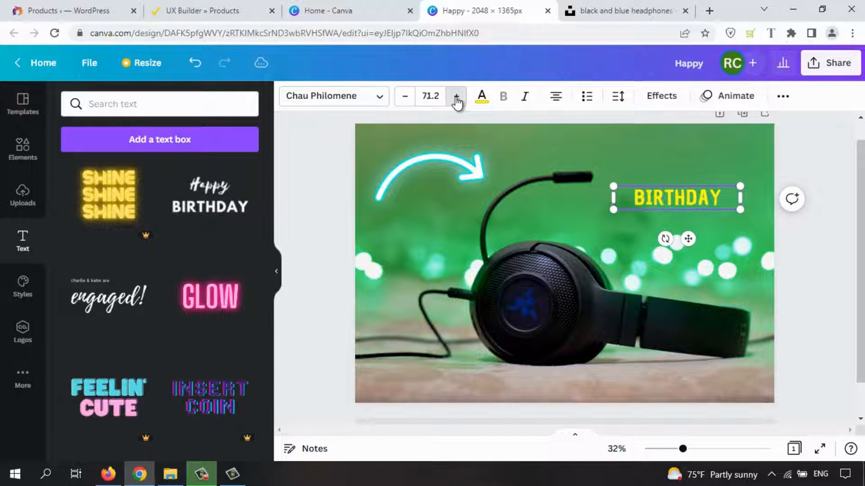
left_click(456, 100)
left_click(456, 100)
left_click(456, 100)
left_click(457, 100)
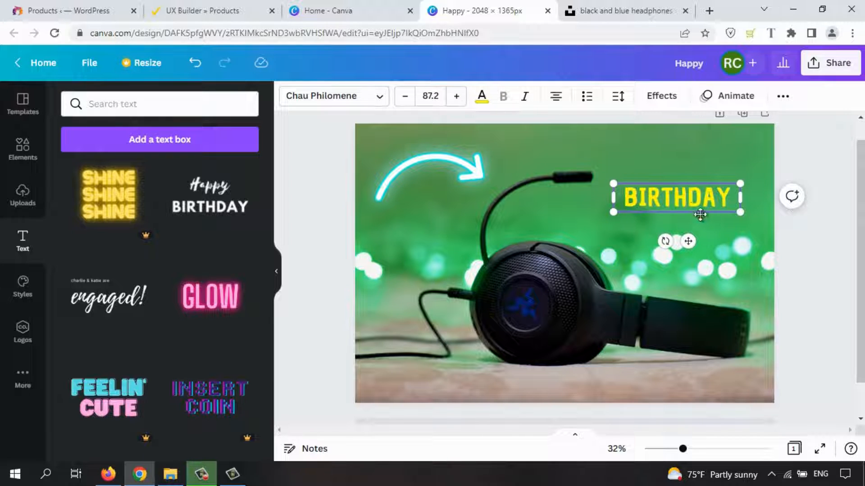
Step: Replace the word "BIRTHDAY" with "HEADSET"
double_click(691, 203)
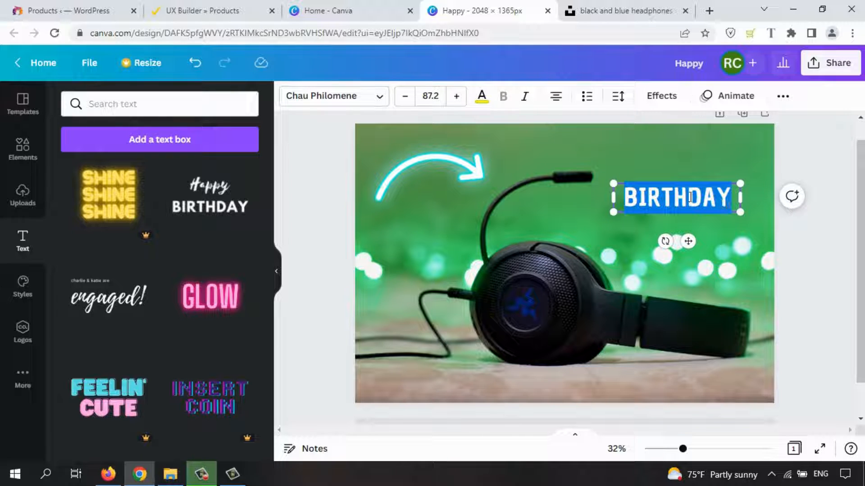
left_click(690, 197)
left_click(690, 200)
left_click(690, 200)
type("HEADSET")
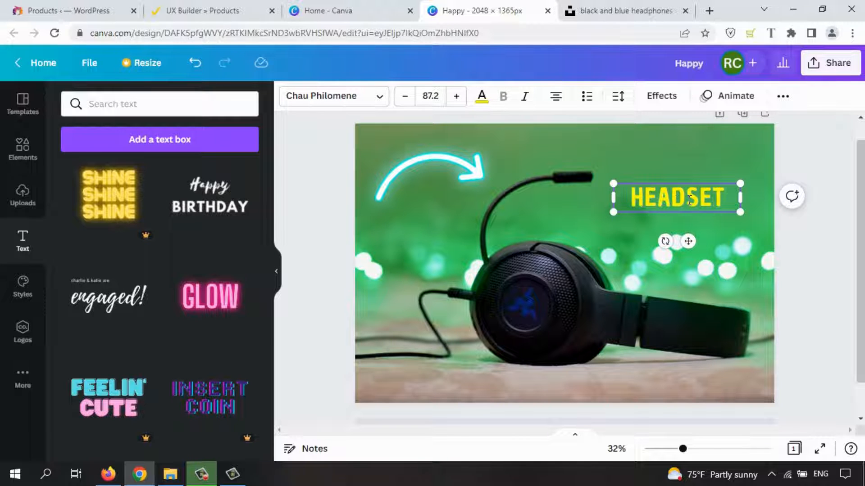
Step: Enlarge the "HEADSET" title to font size 121 and move it into the photo's upper-right corner
left_click_drag(584, 165, 564, 173)
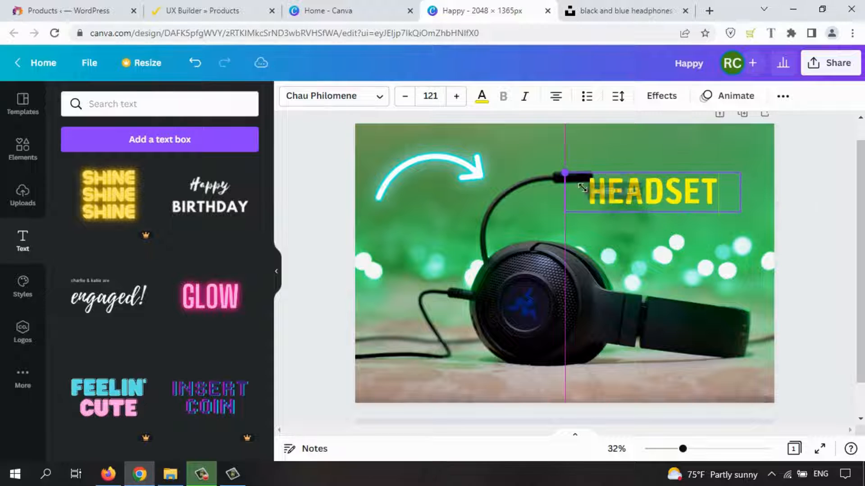
left_click_drag(629, 196, 658, 163)
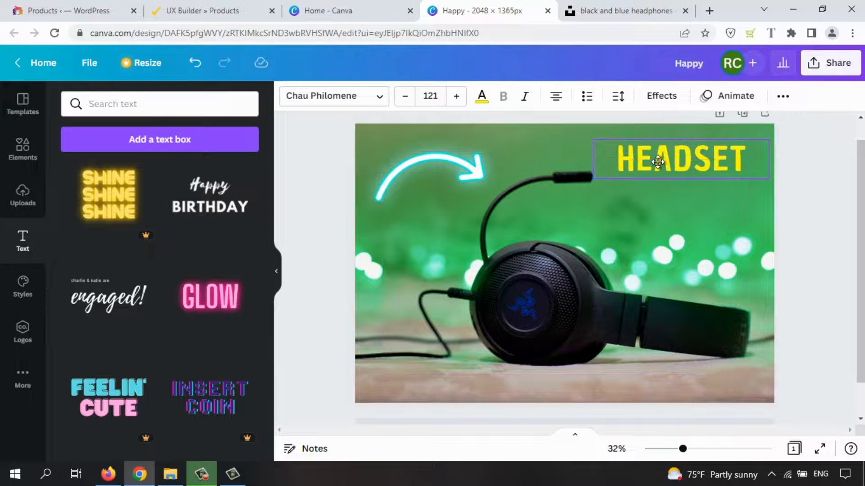
left_click(577, 237)
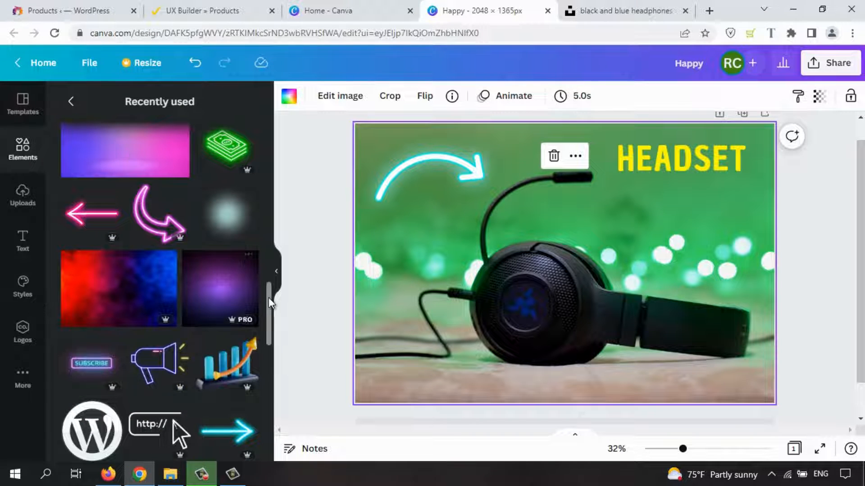
Step: Search the design elements for "sale"
left_click_drag(270, 302, 270, 344)
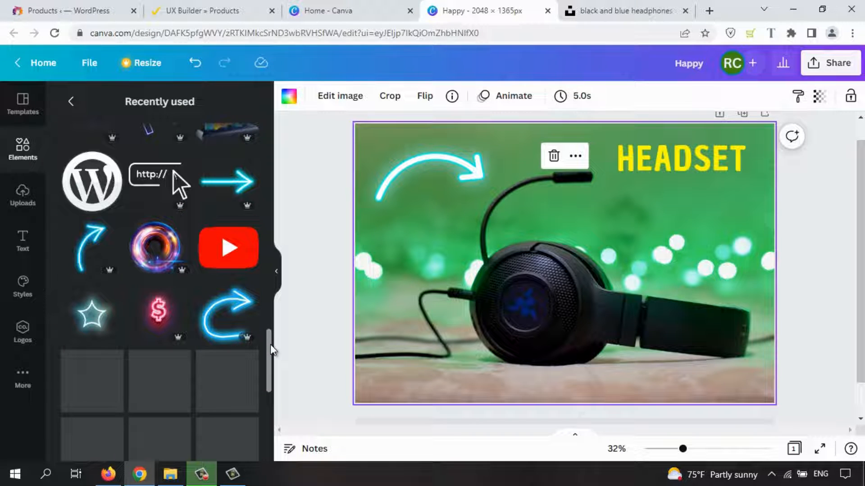
left_click(69, 106)
left_click(137, 104)
type("sa")
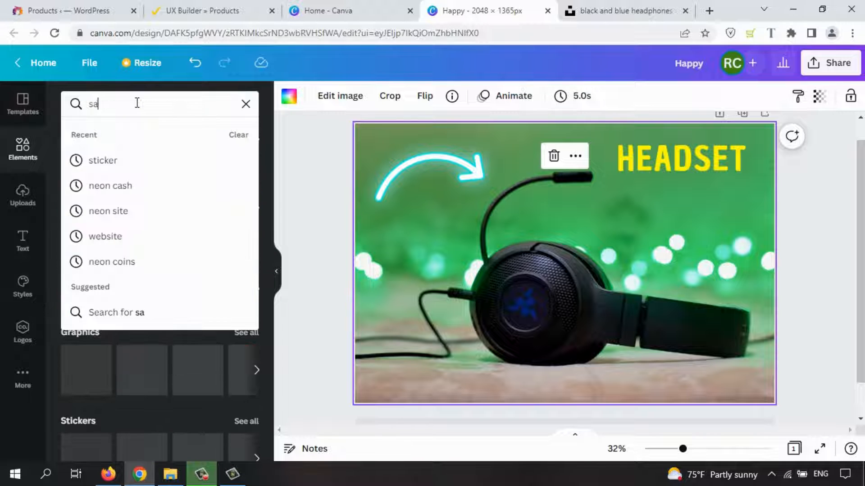
type("le")
key("Return")
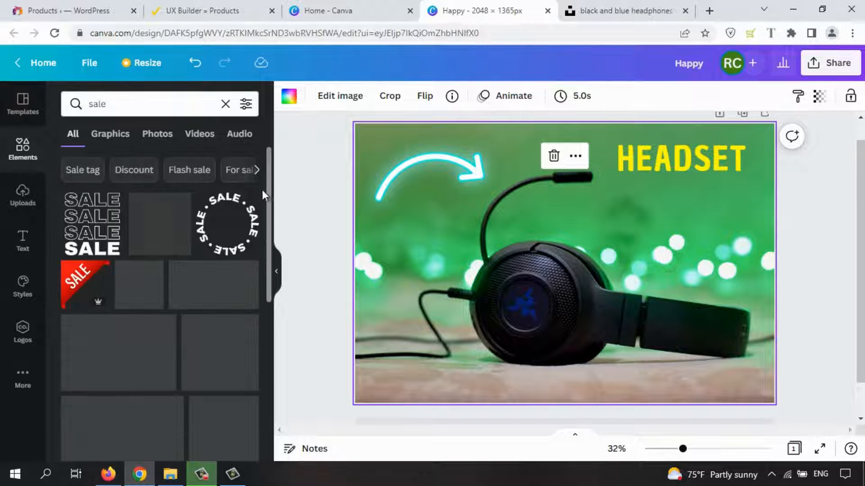
Step: Add the red "SUPER SALE" graphic, shrink it to about a fifth of the photo's width and place it below the "HEADSET" title
left_click(160, 224)
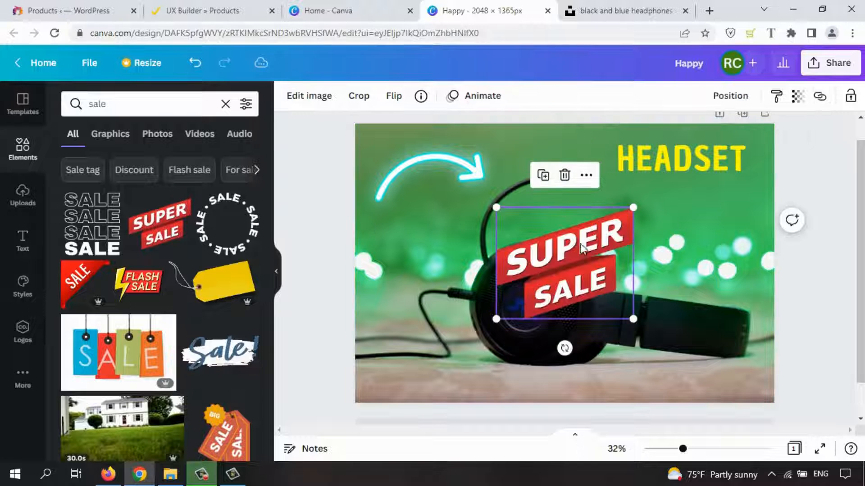
left_click_drag(503, 217, 545, 247)
left_click_drag(578, 288, 670, 220)
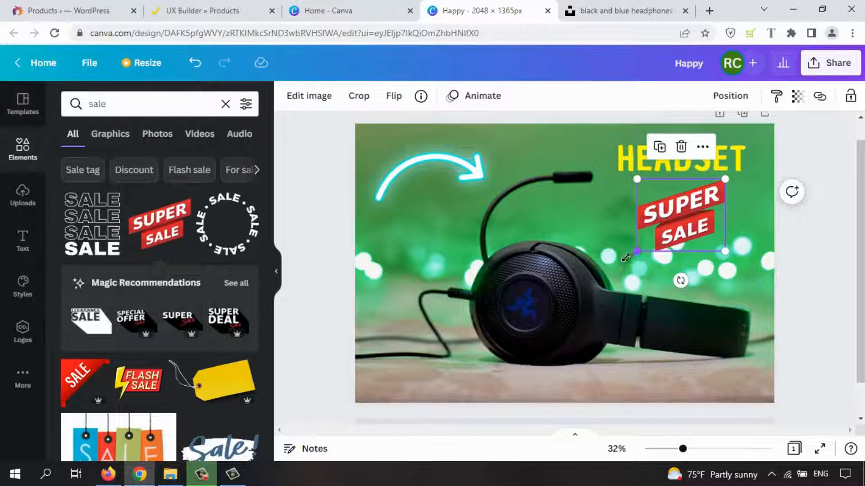
Step: Enlarge the "SUPER SALE" graphic to about a quarter of the photo's width and keep it centred below the "HEADSET" title
left_click_drag(636, 252, 613, 271)
left_click_drag(664, 240, 671, 236)
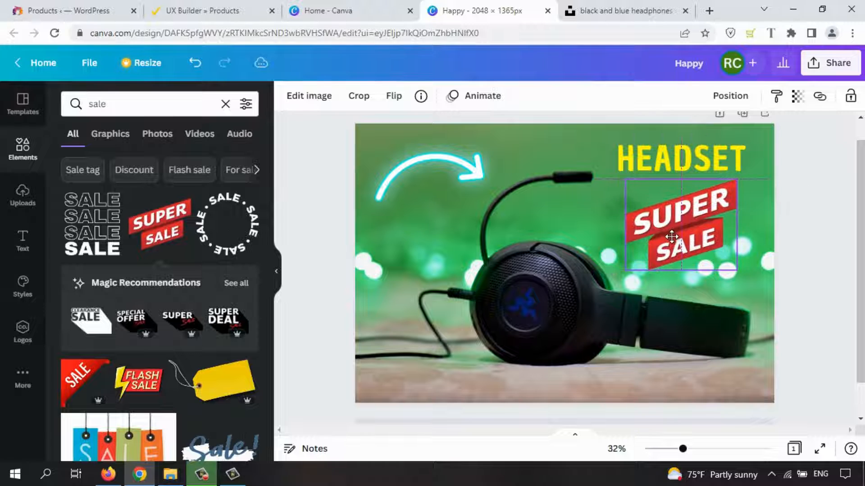
left_click(563, 218)
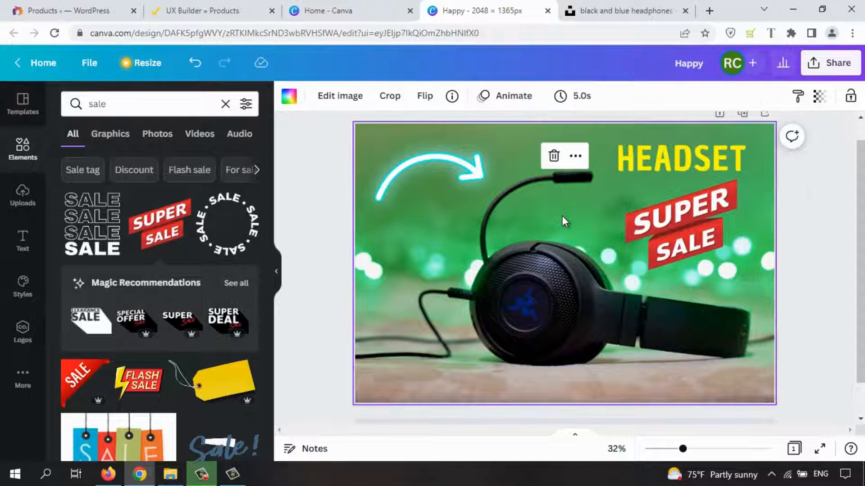
Step: Review the banner's download settings for a PNG at size 1 and close them
left_click(829, 63)
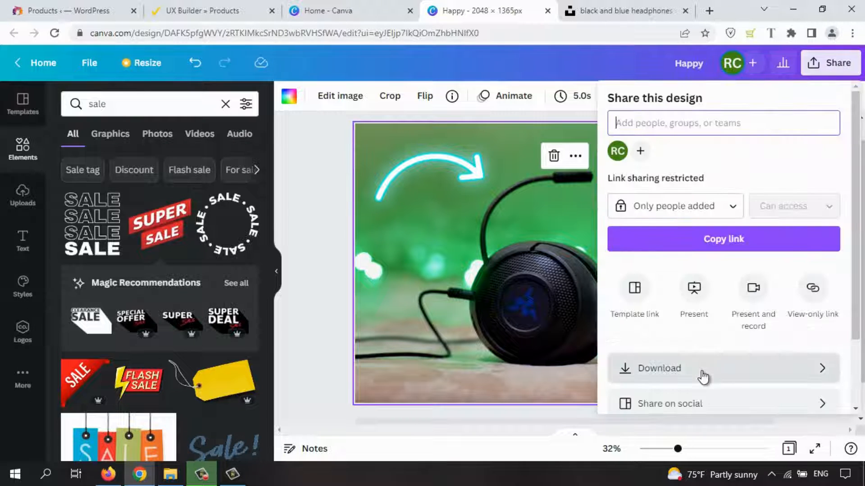
left_click(723, 369)
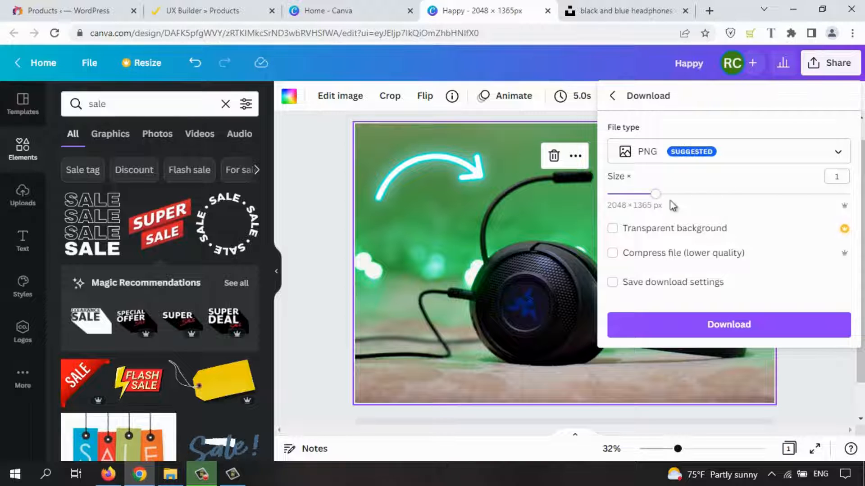
left_click(748, 333)
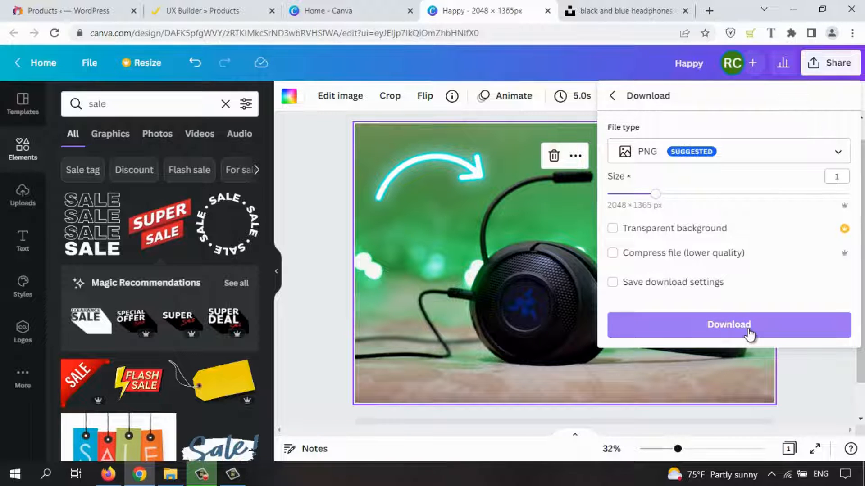
left_click(737, 340)
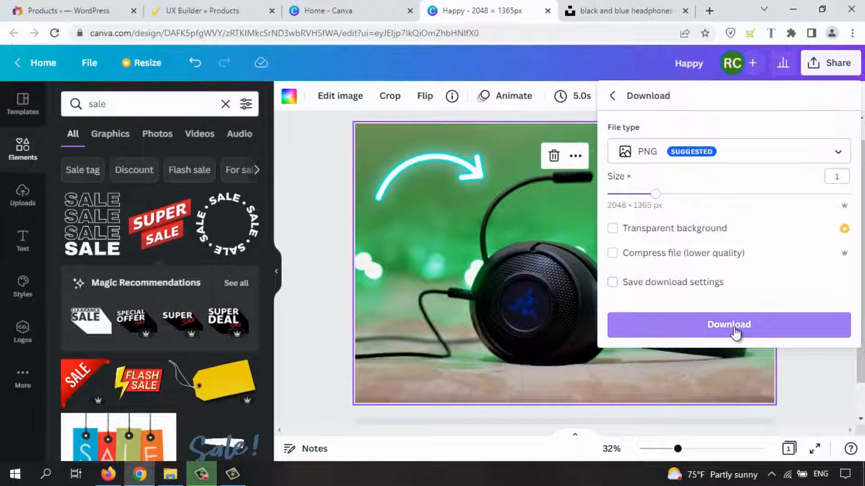
left_click(302, 209)
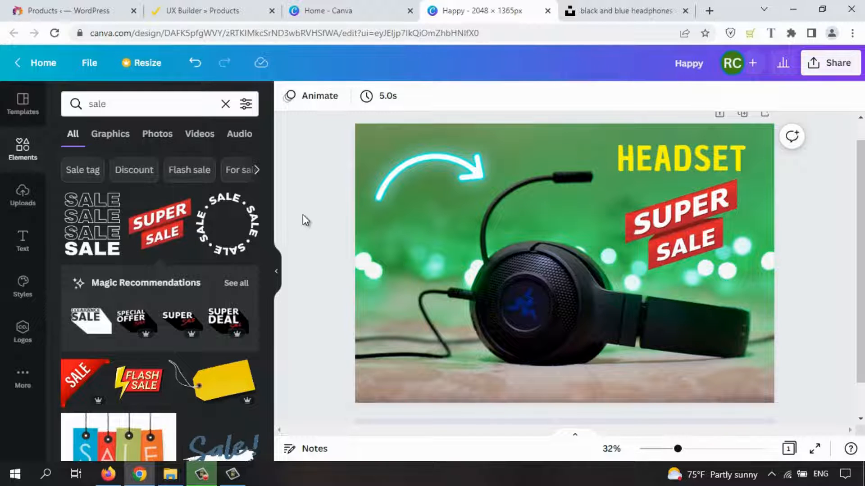
Step: Switch to Unsplash, browse the headset photo results for other product pictures and return to the Canva banner
left_click(619, 10)
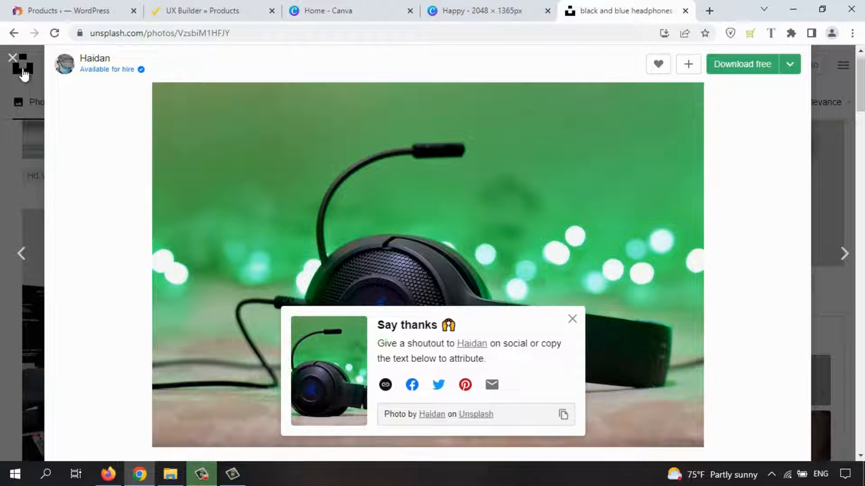
left_click(13, 57)
scroll(578, 346, "down", 5)
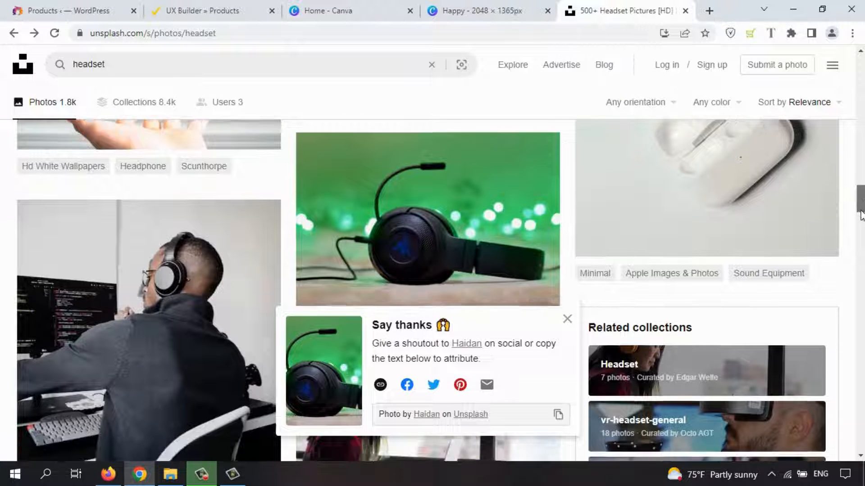
left_click(567, 319)
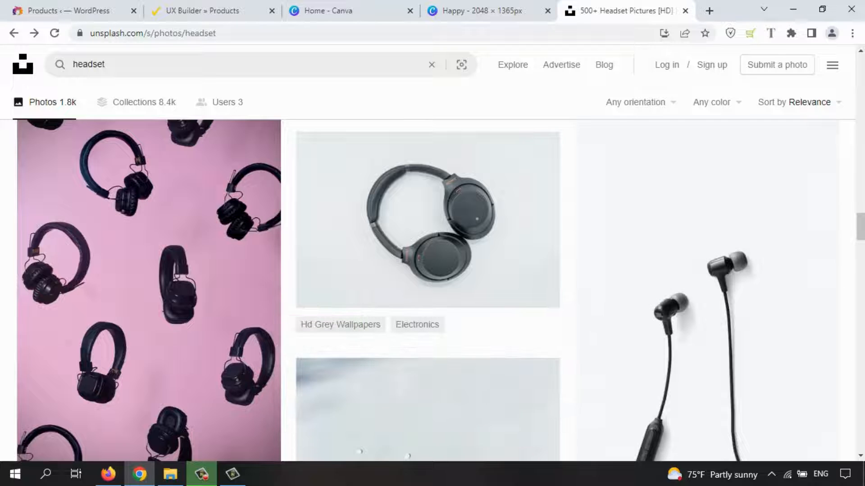
left_click_drag(861, 230, 861, 274)
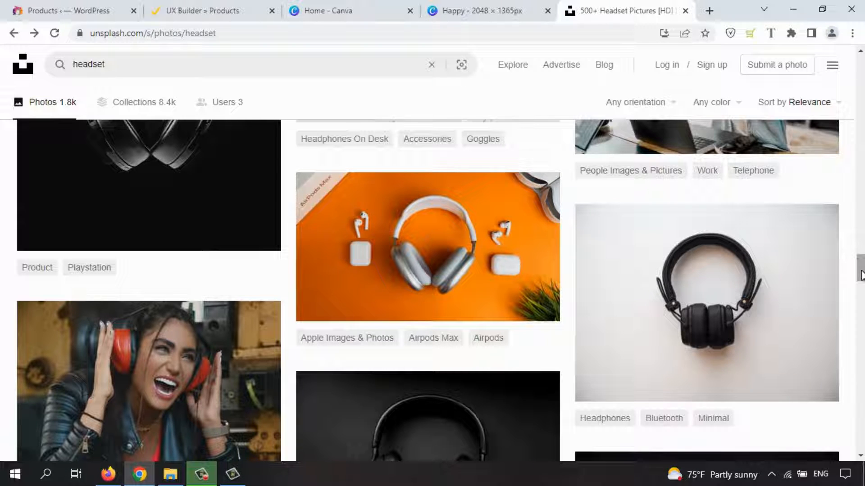
left_click_drag(861, 276, 861, 298)
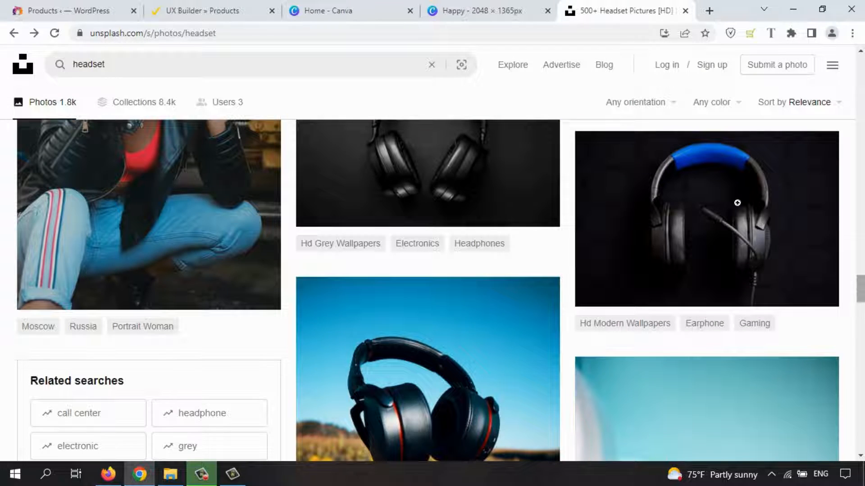
left_click(469, 11)
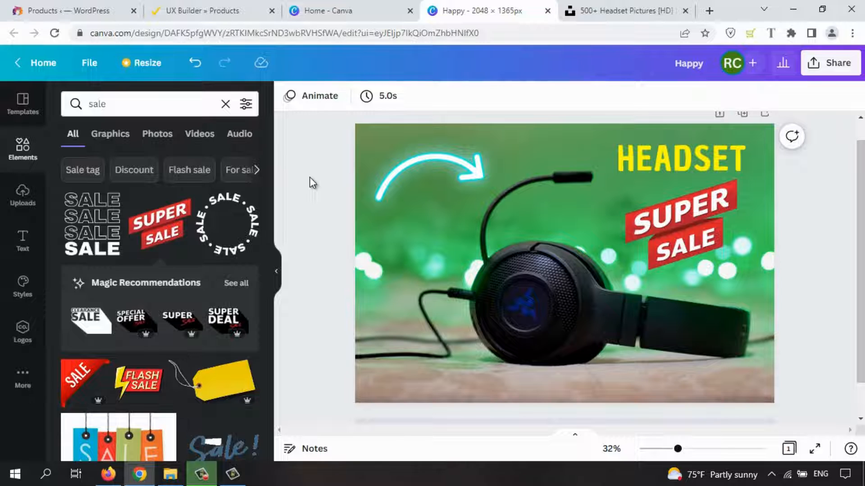
left_click(417, 177)
Step: Search Unsplash for "tv set" photos and look through the results
left_click(593, 13)
left_click_drag(863, 296, 861, 68)
left_click(123, 67)
triple_click(185, 55)
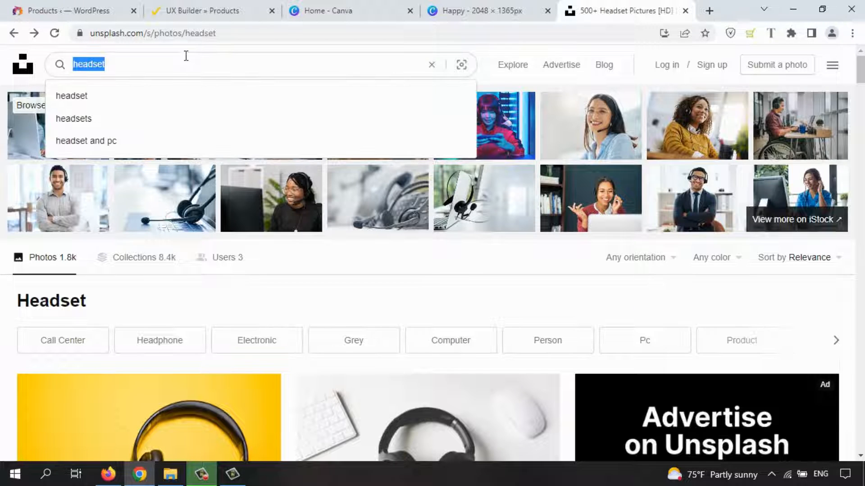
type("tv set")
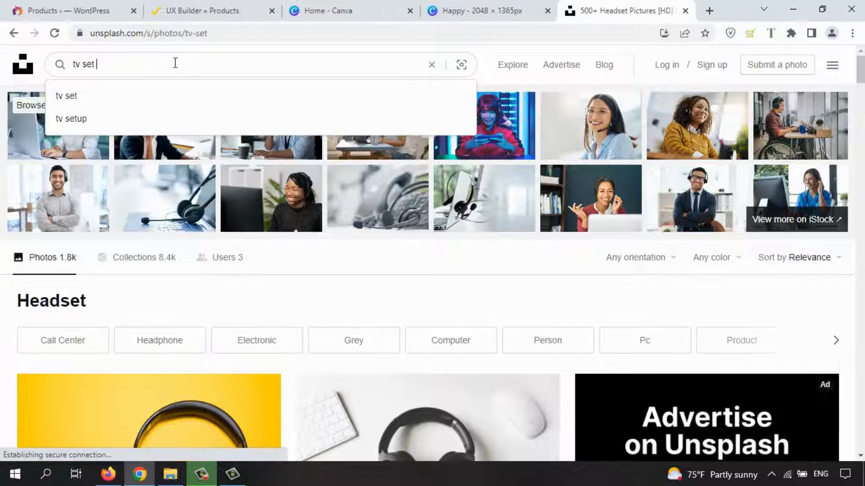
key("Return")
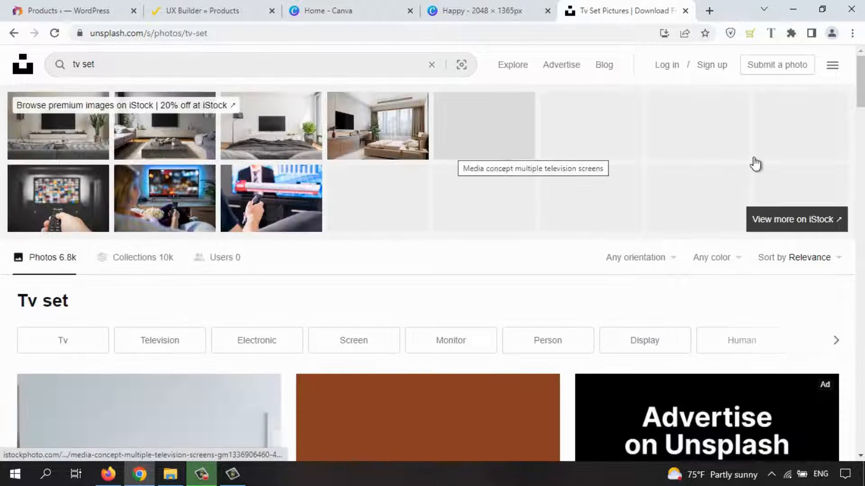
scroll(860, 94, "down", 3)
left_click_drag(861, 94, 858, 56)
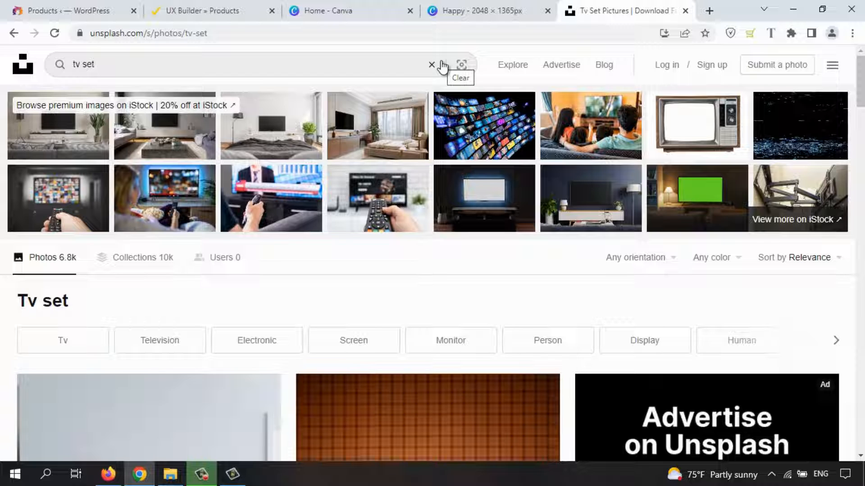
Step: Switch to the Products page in UX Builder and open the options of the first Banner element
left_click(456, 10)
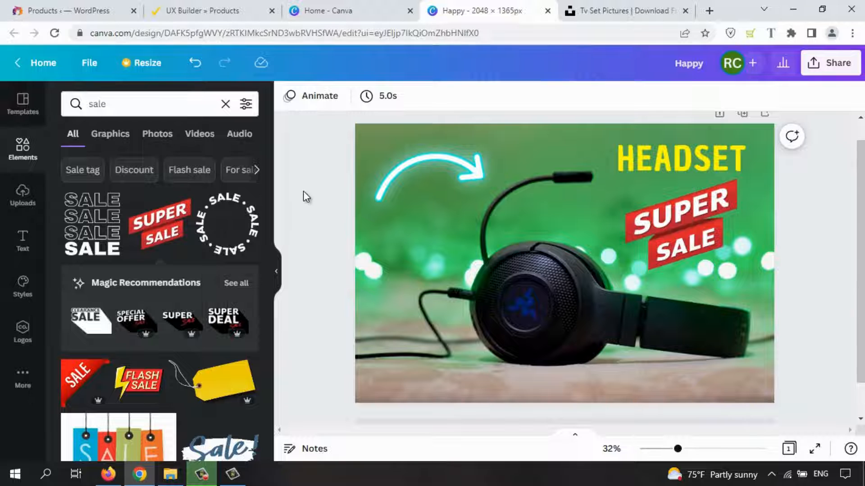
left_click(223, 16)
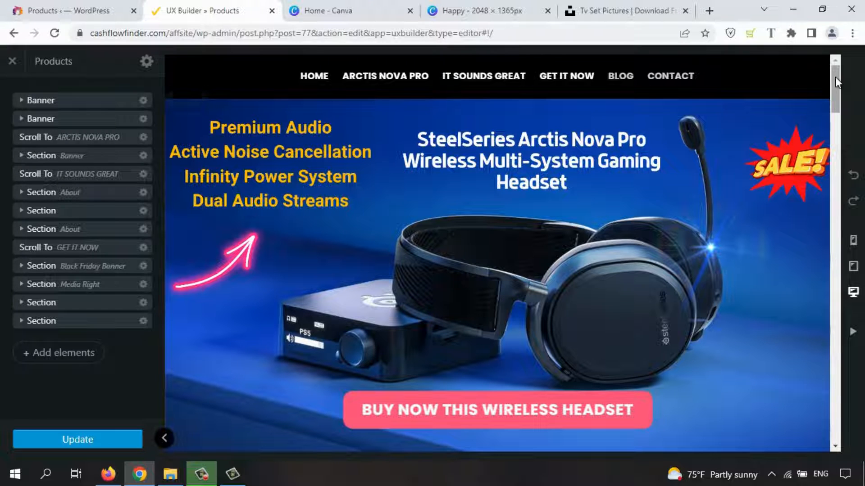
left_click_drag(835, 76, 834, 66)
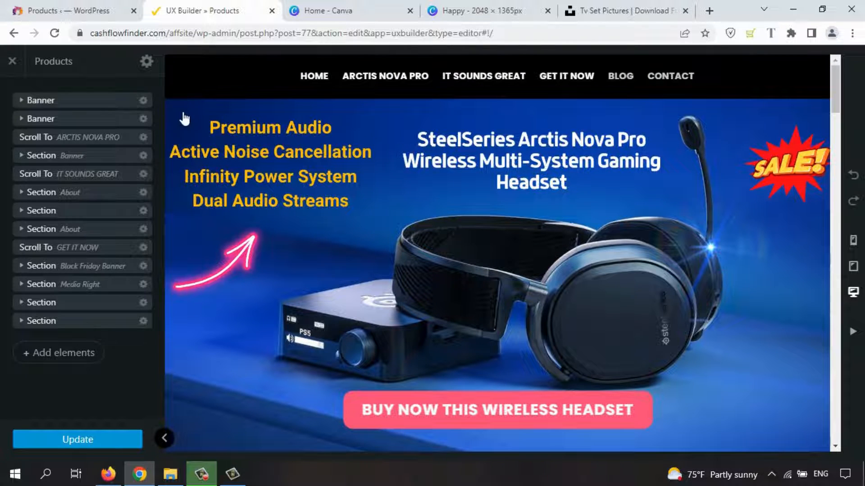
left_click(143, 101)
left_click(123, 135)
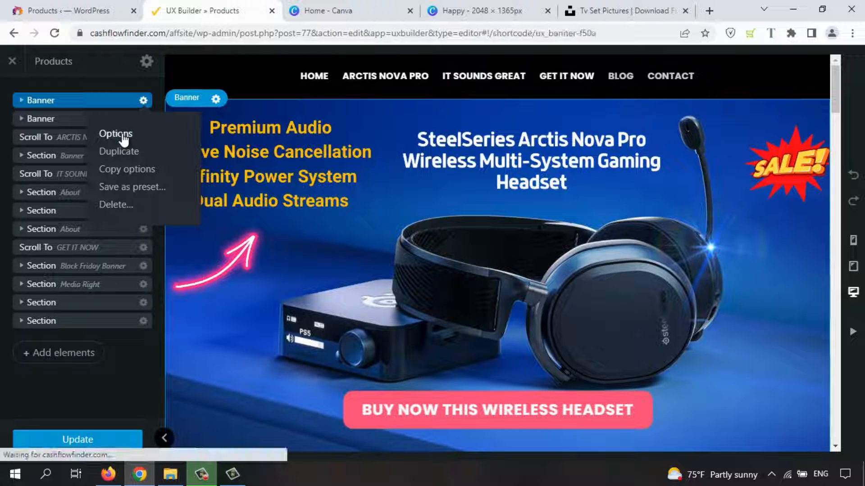
Step: Open the first banner's options and compare its background image with the headset design in Canva
left_click(123, 135)
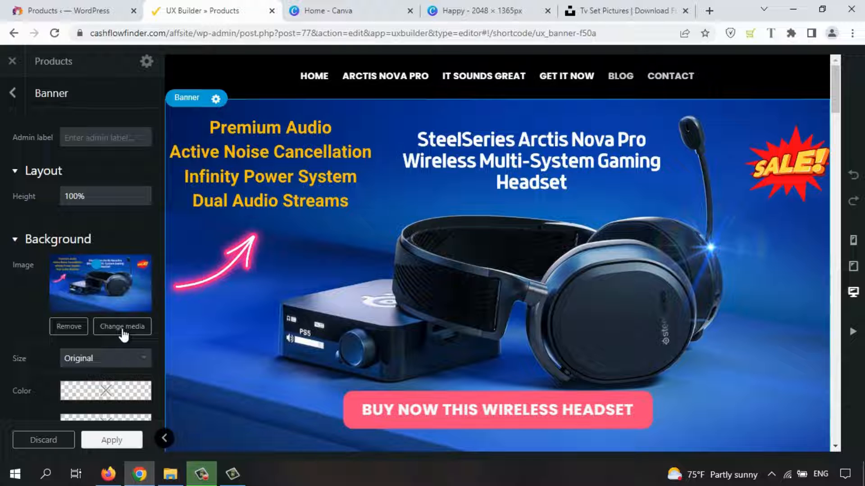
left_click(461, 15)
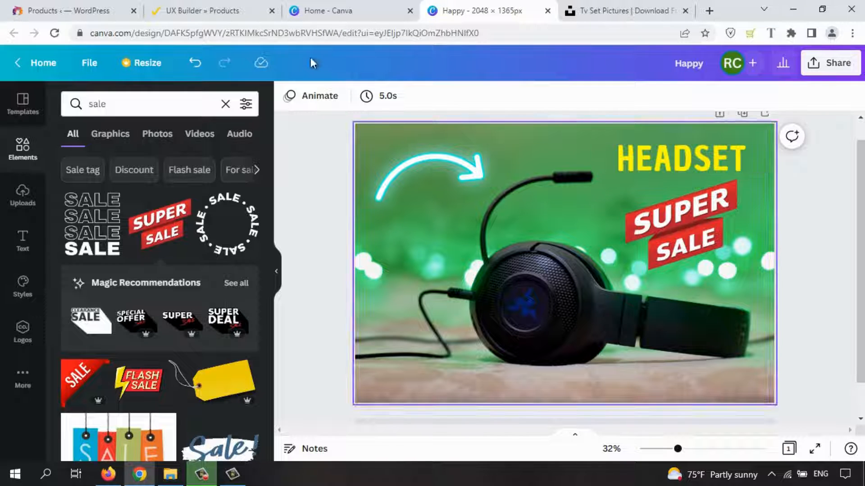
left_click(226, 13)
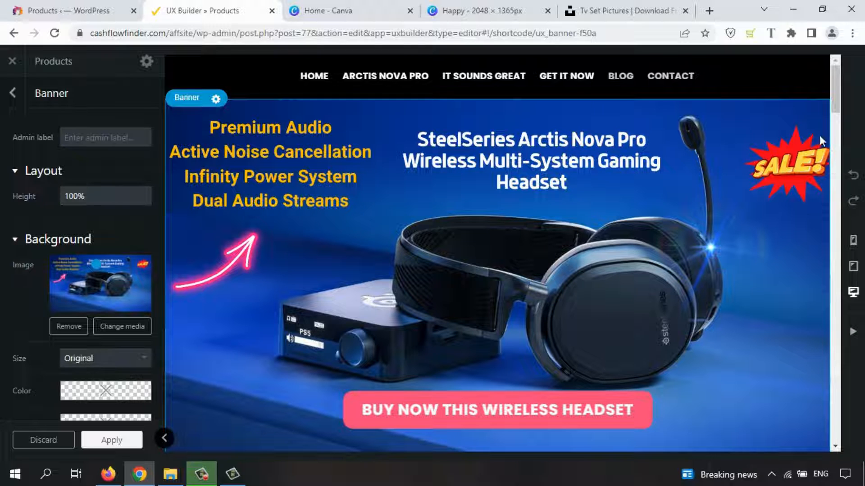
mouse_move(834, 79)
left_mouse_down()
mouse_move(833, 90)
mouse_move(834, 82)
left_mouse_up()
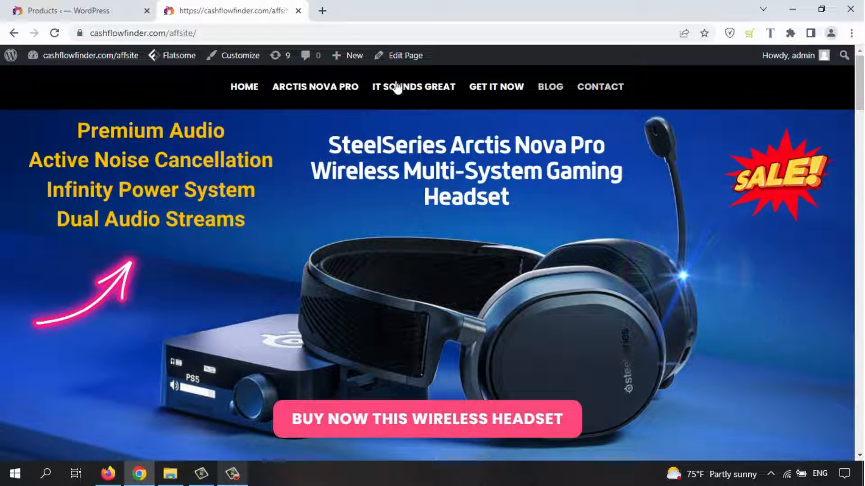
Step: Open the theme customizer's header settings and review the Logo & Site Identity options, including logo width, padding and site icon
left_click(244, 64)
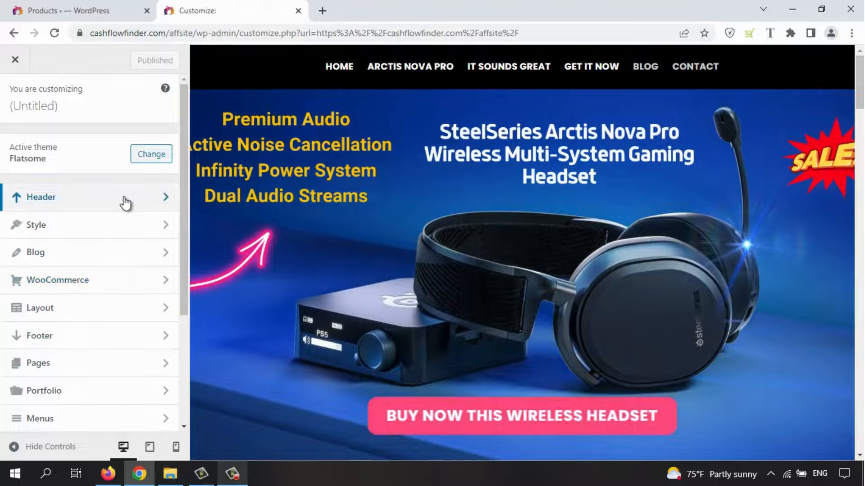
left_click(139, 203)
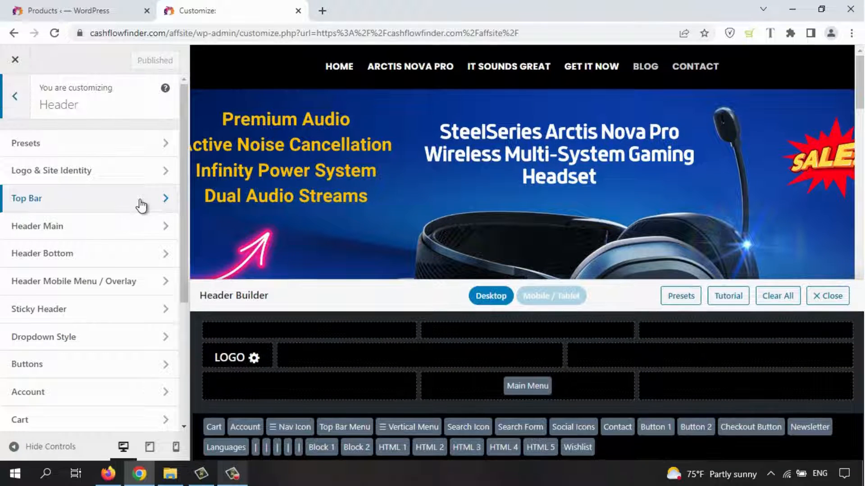
left_click(254, 358)
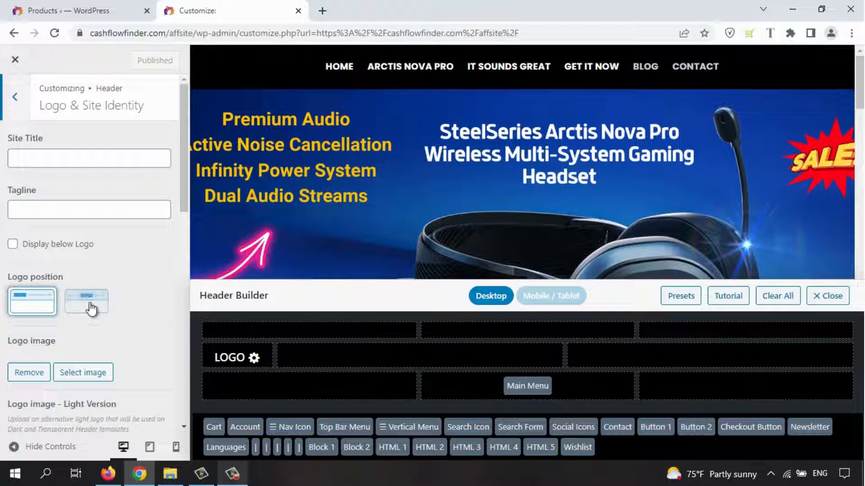
left_click_drag(184, 148, 183, 248)
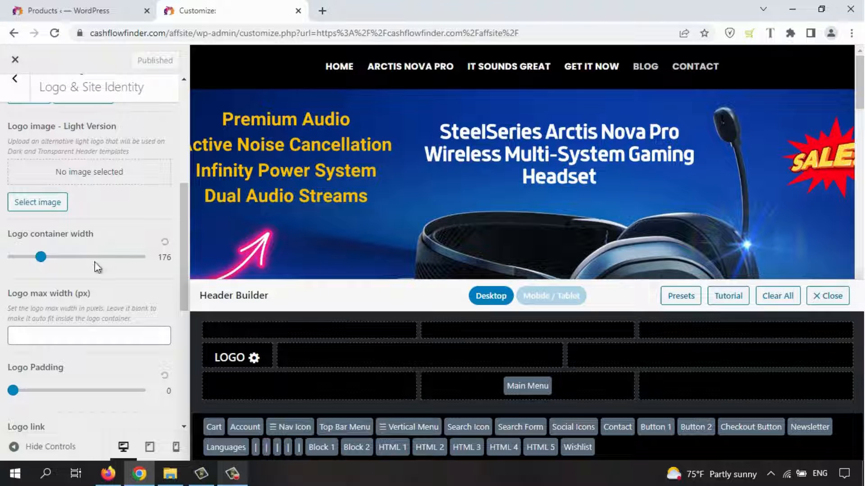
left_click_drag(185, 203, 180, 339)
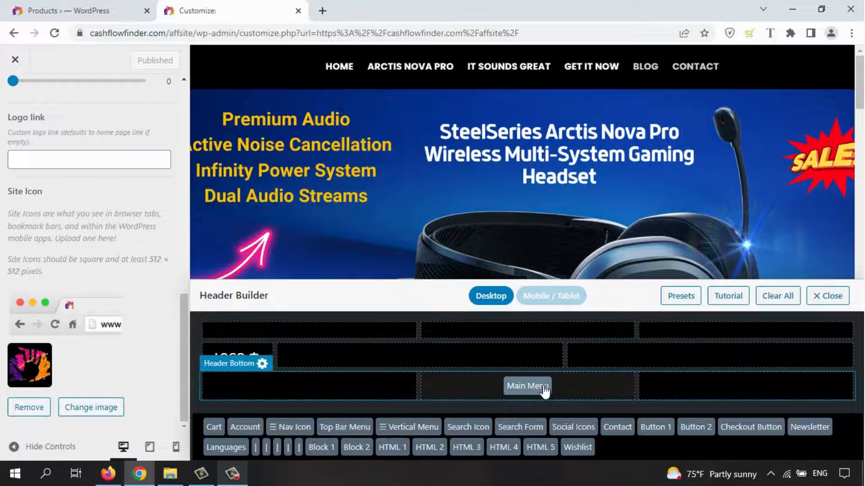
Step: Preview the page and header layout in the Mobile / Tablet version, and return to the Desktop version
left_click(554, 302)
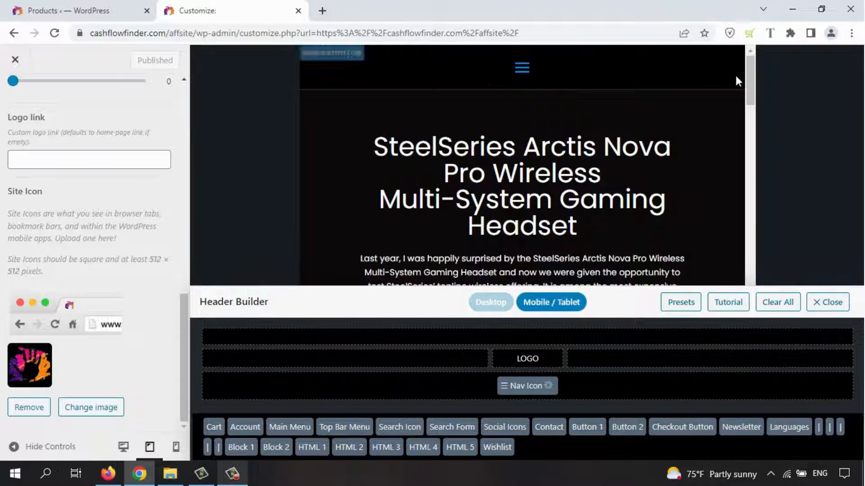
scroll(746, 64, "down", 10)
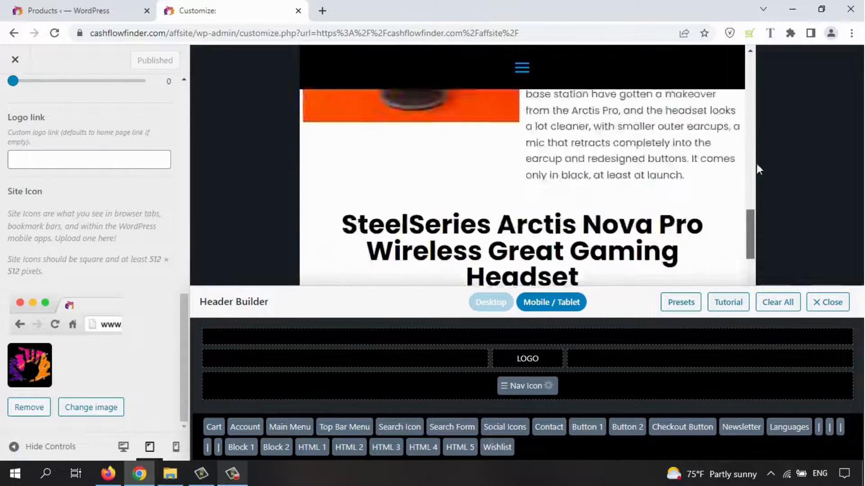
left_click(491, 303)
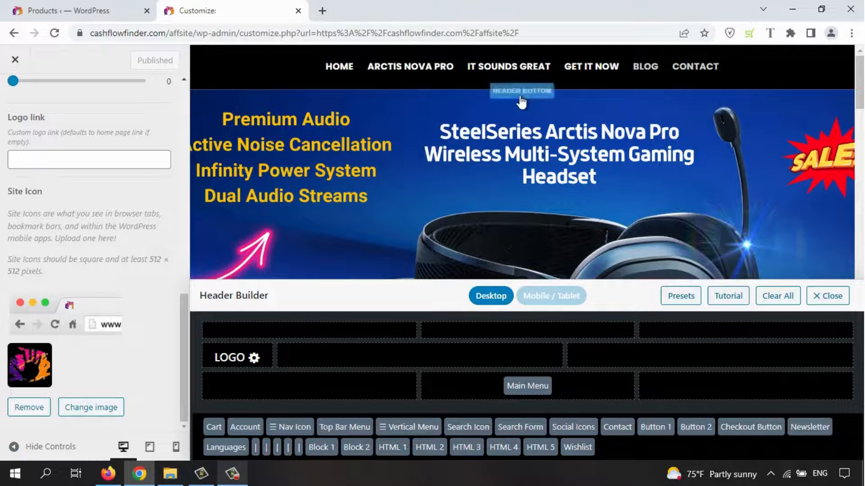
Step: Review the Header Bottom layout and navigation settings, and return to the customizer's main list
left_click(513, 93)
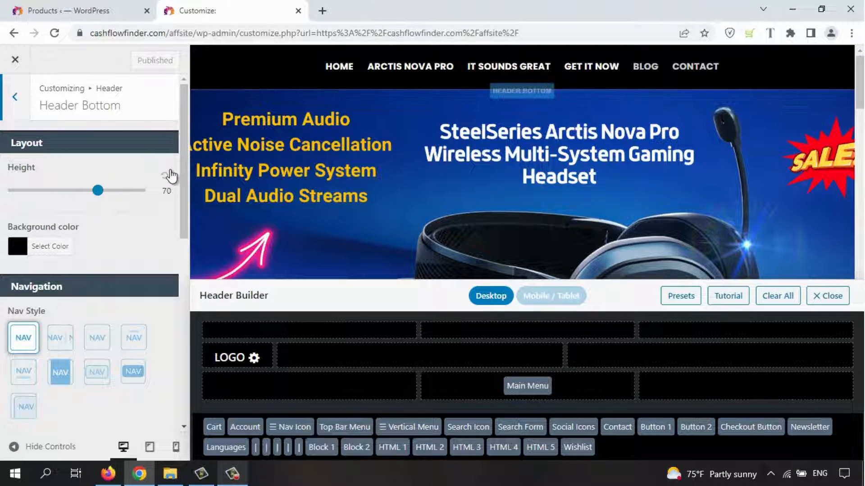
left_click_drag(183, 150, 182, 92)
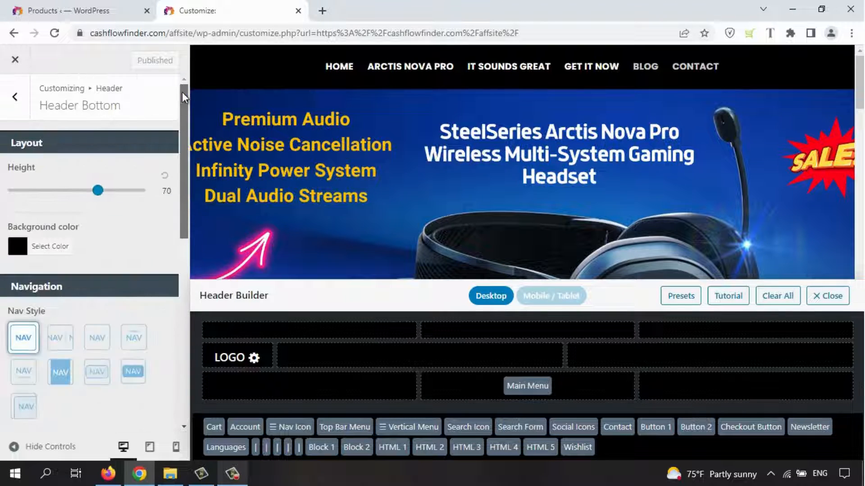
left_click(14, 96)
left_click(116, 182)
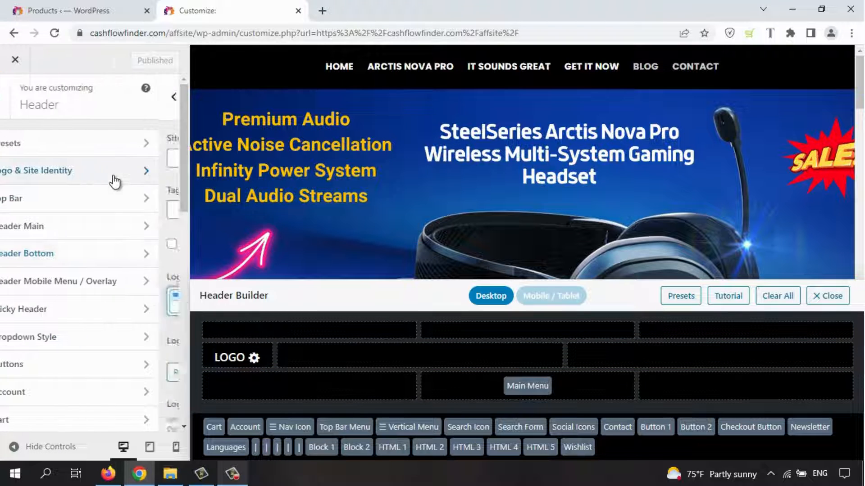
left_click(12, 96)
left_click(12, 96)
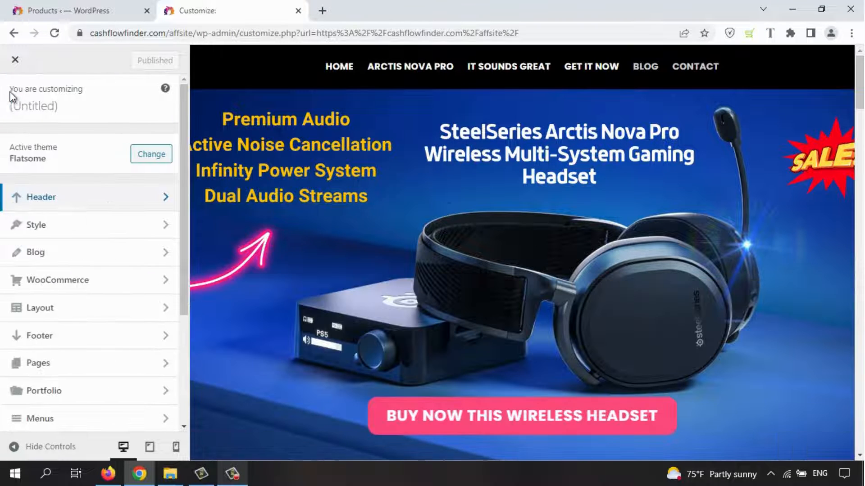
Step: Look through the theme's main color settings under Style and return to the main list
left_click(73, 226)
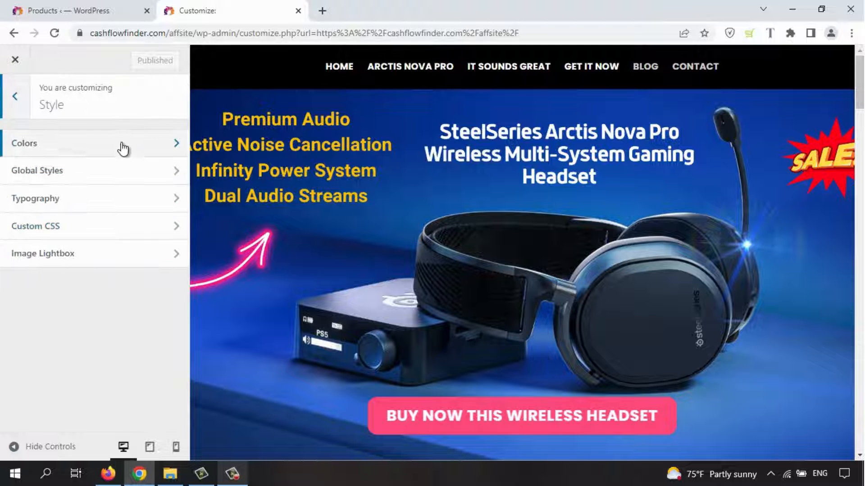
left_click(136, 151)
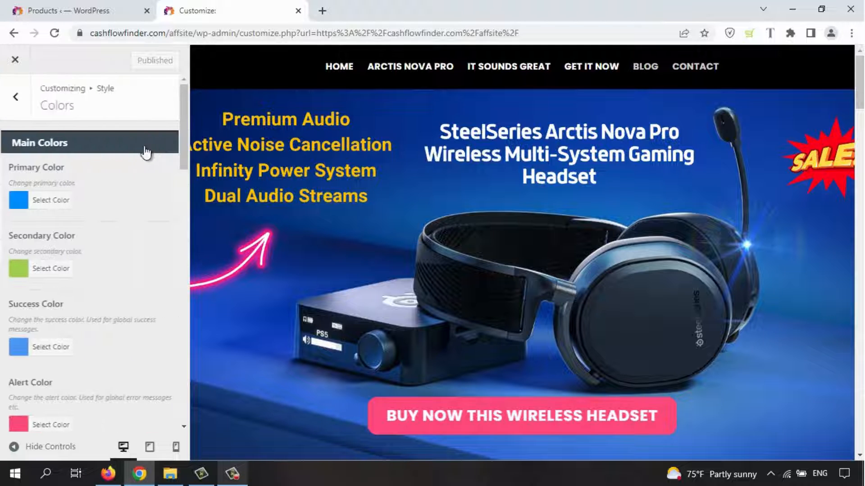
scroll(184, 130, "down", 1)
left_click_drag(182, 137, 182, 69)
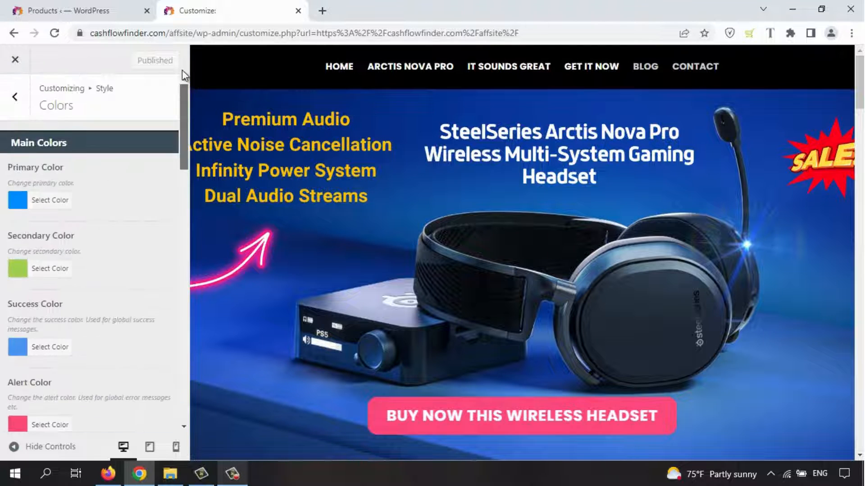
left_click(20, 103)
left_click(20, 102)
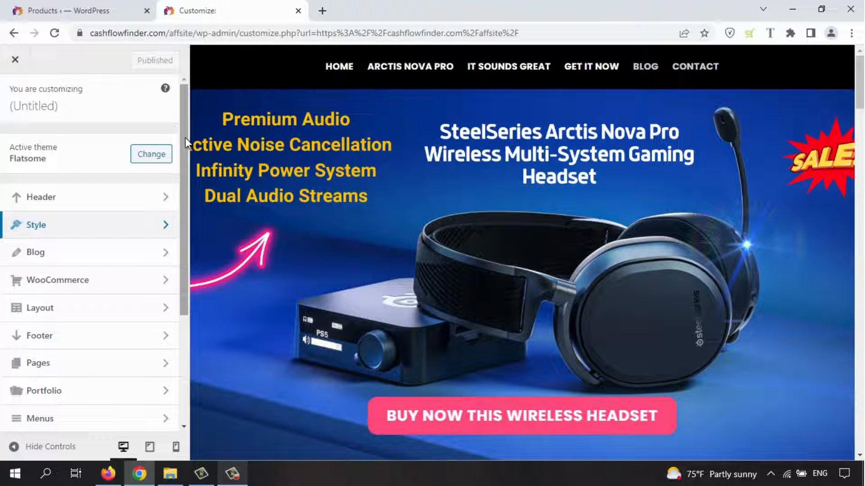
Step: Check the Blog settings and look through the remaining customizer sections
left_click(106, 252)
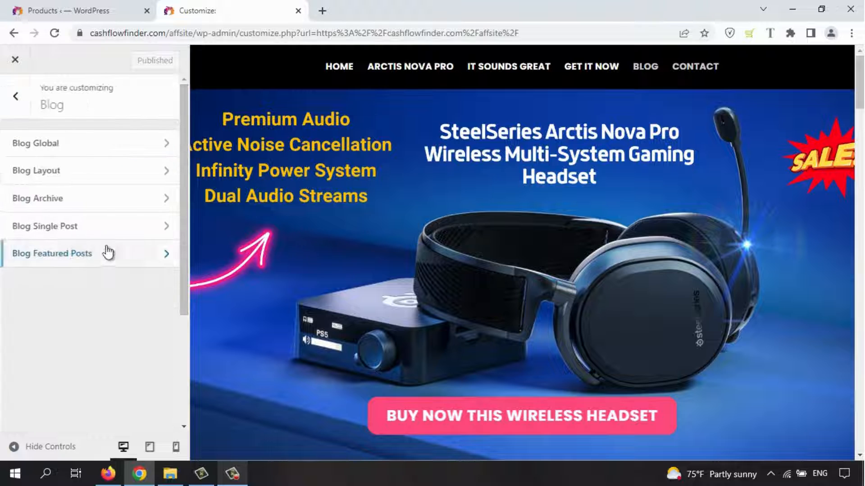
left_click(16, 101)
scroll(185, 155, "down", 2)
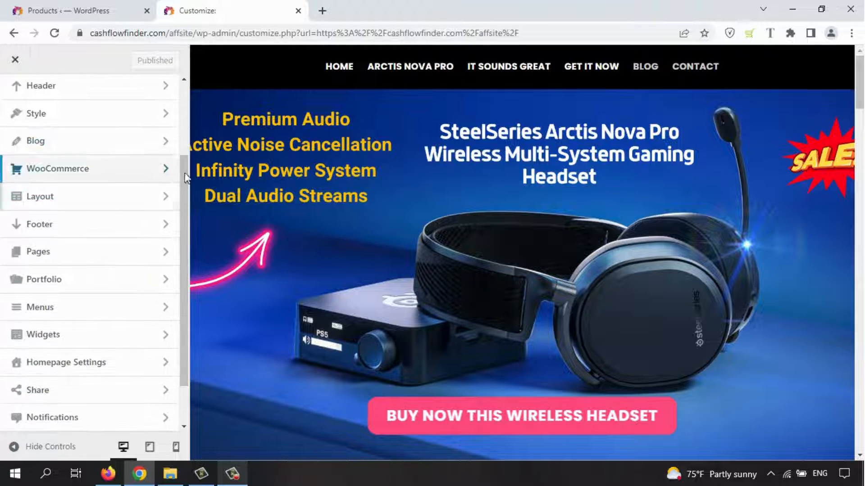
scroll(185, 172, "down", 2)
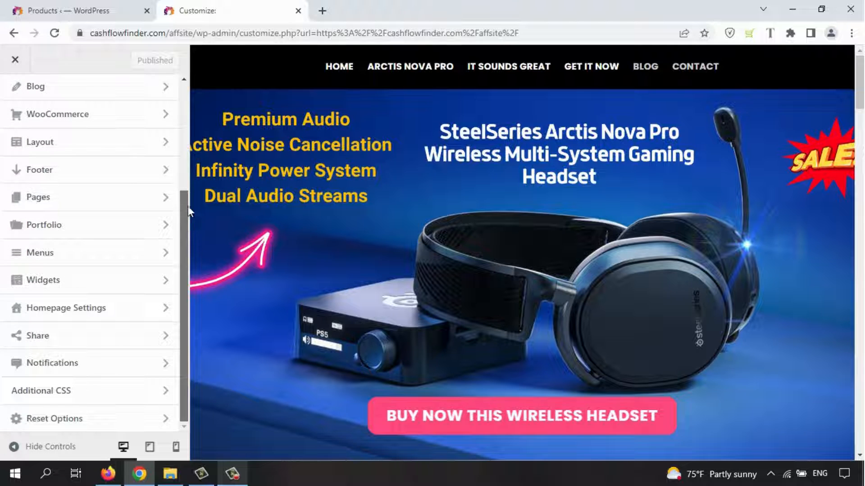
scroll(188, 206, "up", 5)
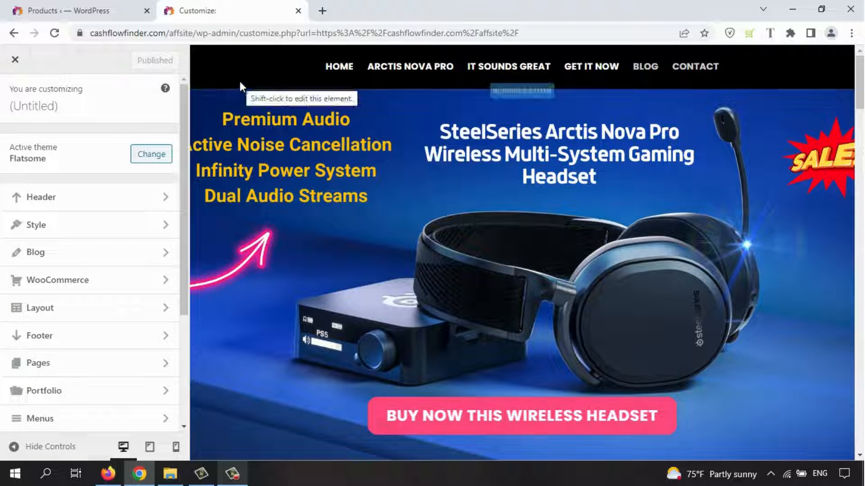
Step: Leave the theme customizer and open the home page for editing with UX Builder
left_click(15, 59)
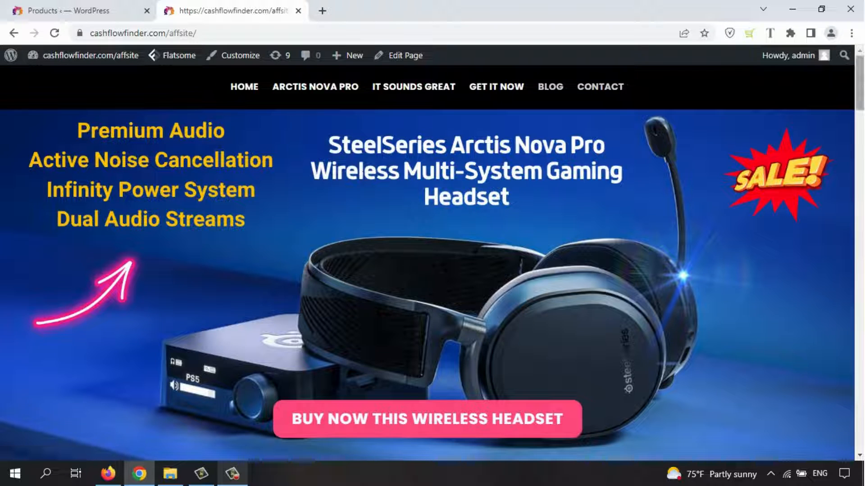
mouse_move(406, 56)
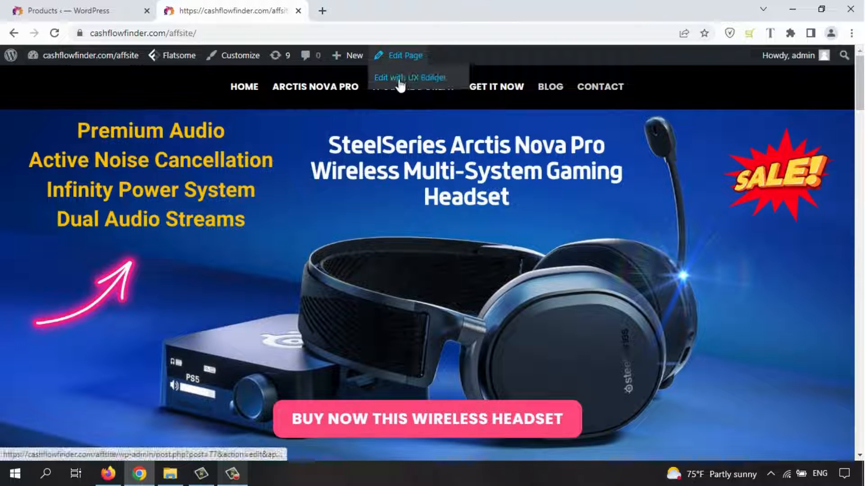
left_click(399, 81)
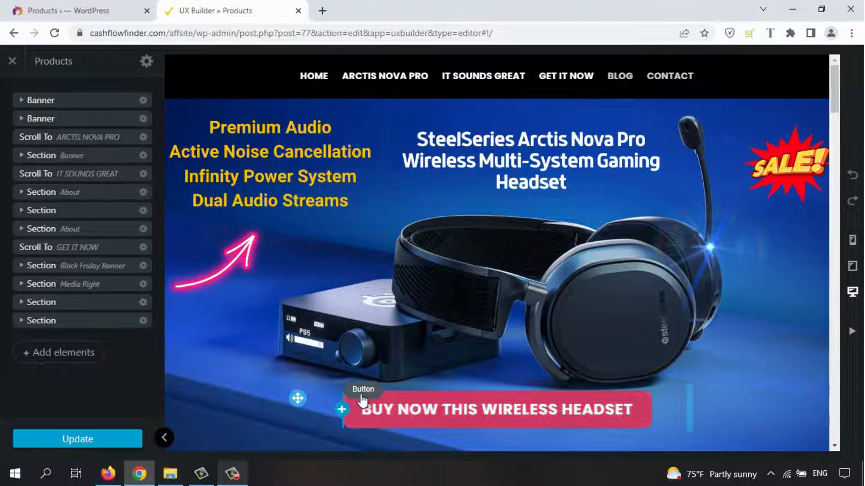
Step: Open the settings of the banner's buy button and review its full text from start to end
left_click(376, 399)
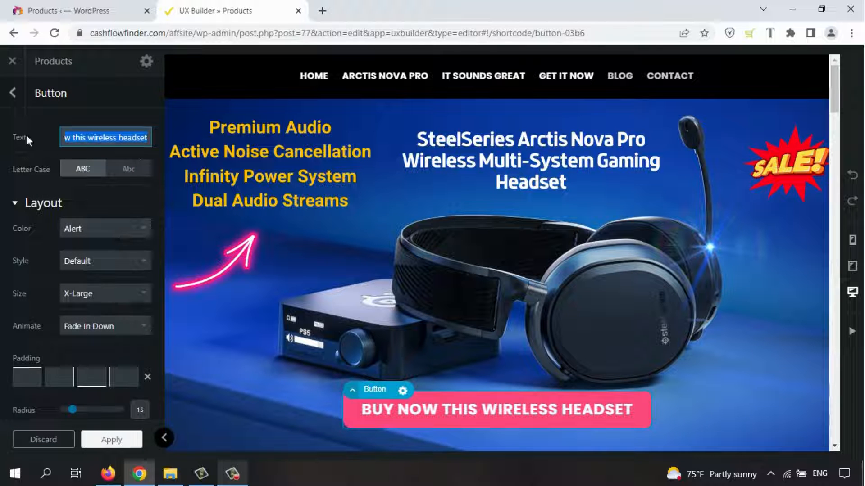
left_click(112, 143)
left_click_drag(104, 138, 45, 132)
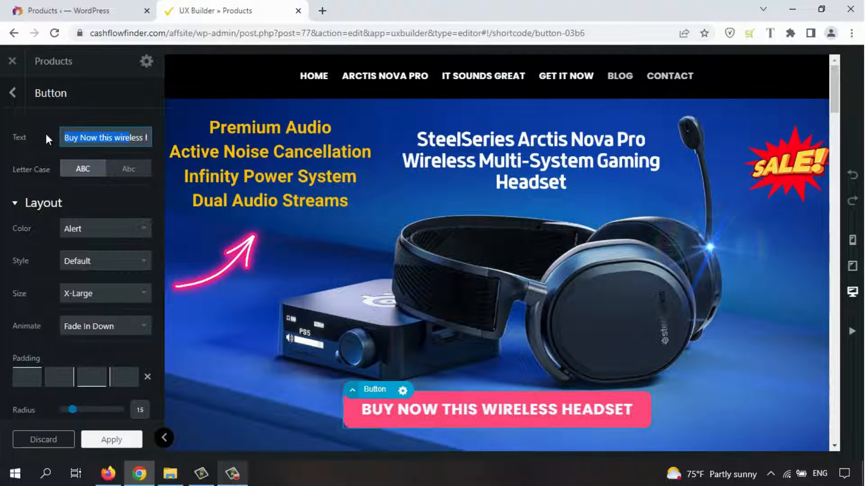
left_click(87, 137)
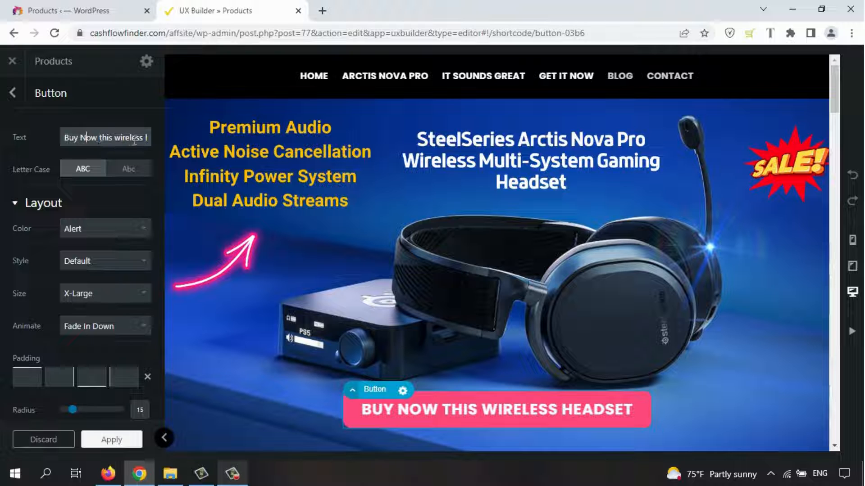
left_click_drag(134, 141, 151, 139)
left_click(75, 138)
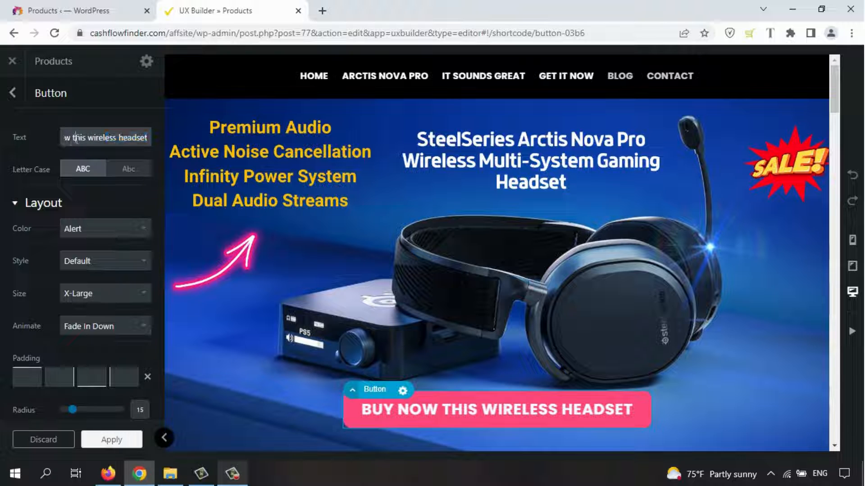
left_click(148, 138)
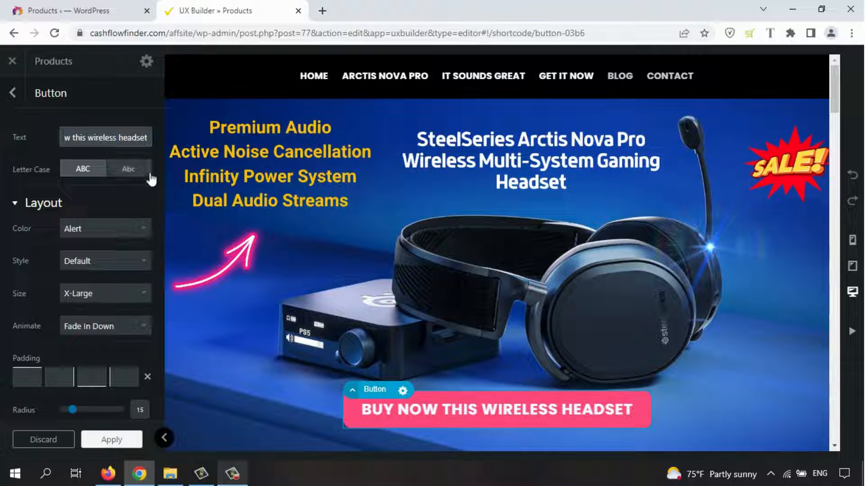
Step: Delete the last word of the buy button's text and re-enter it as "headset"
key("BackSpace")
key("BackSpace")
key("BackSpace")
key("BackSpace")
key("BackSpace")
key("BackSpace")
key("BackSpace")
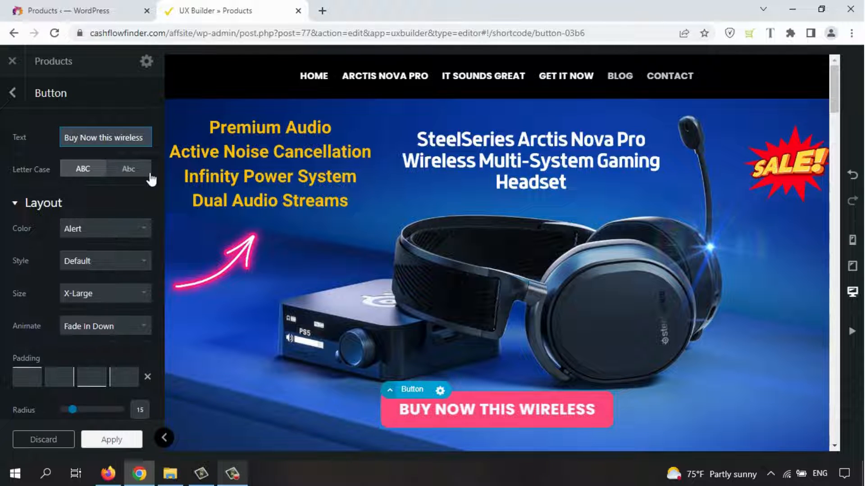
type("head")
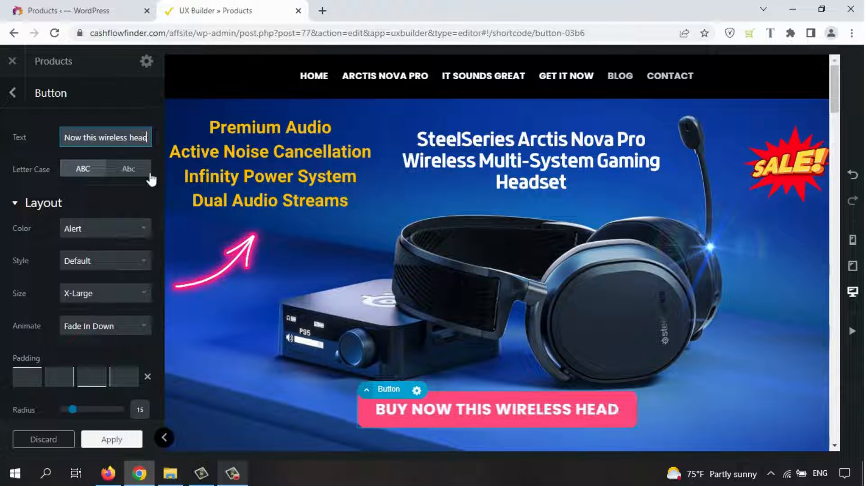
type("set")
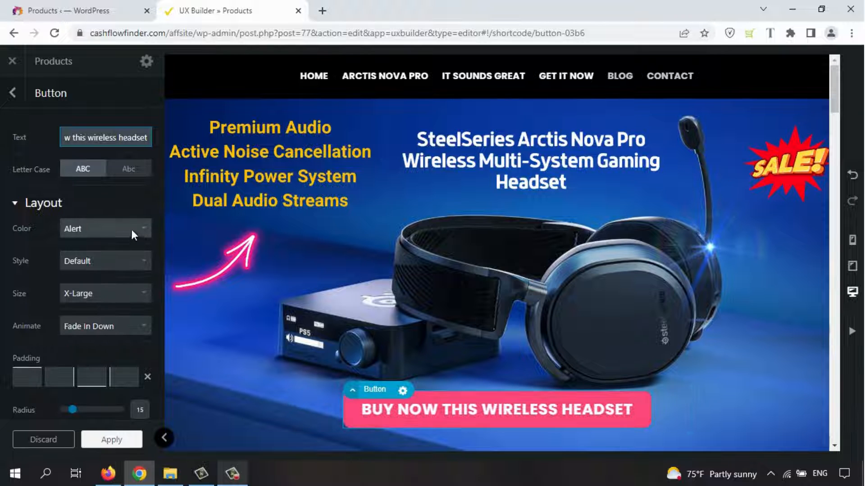
Step: Try the Primary, Secondary, Alert and Success colors on the banner's buy button, and set its color to White
left_click(143, 230)
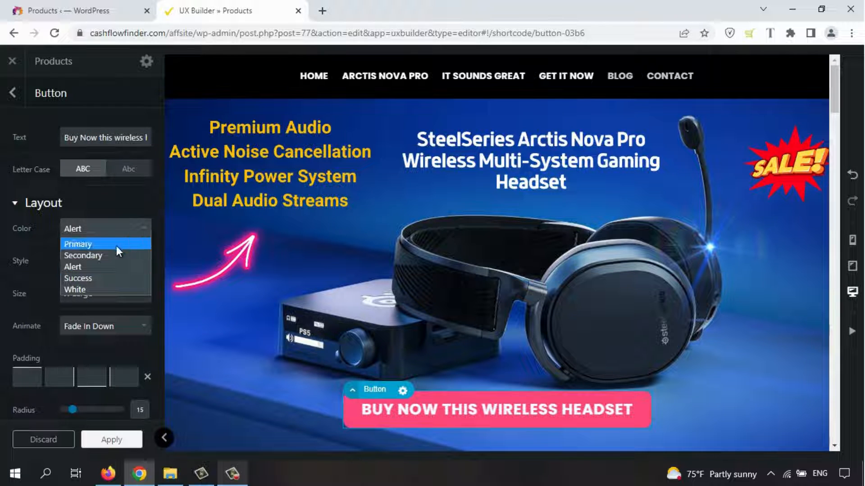
left_click(116, 246)
left_click(143, 231)
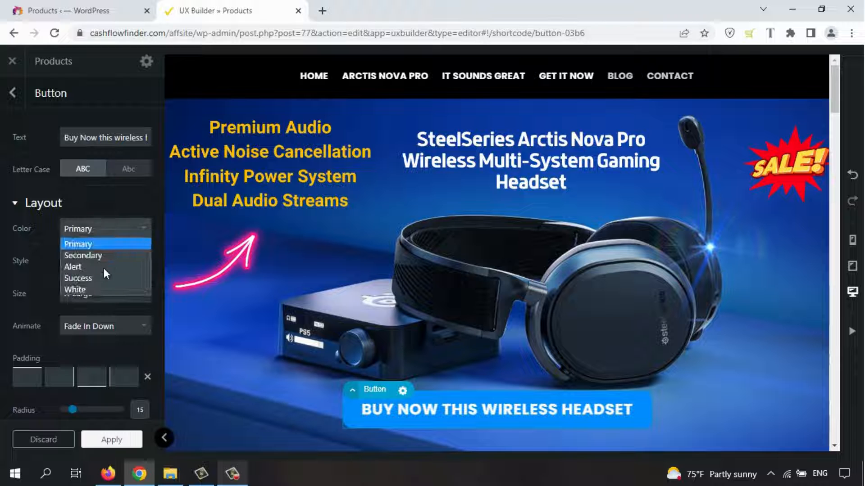
left_click(111, 255)
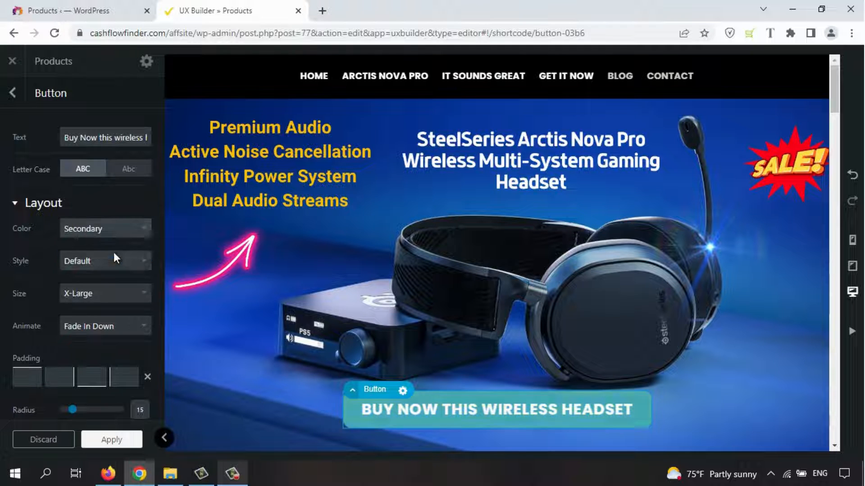
left_click(147, 228)
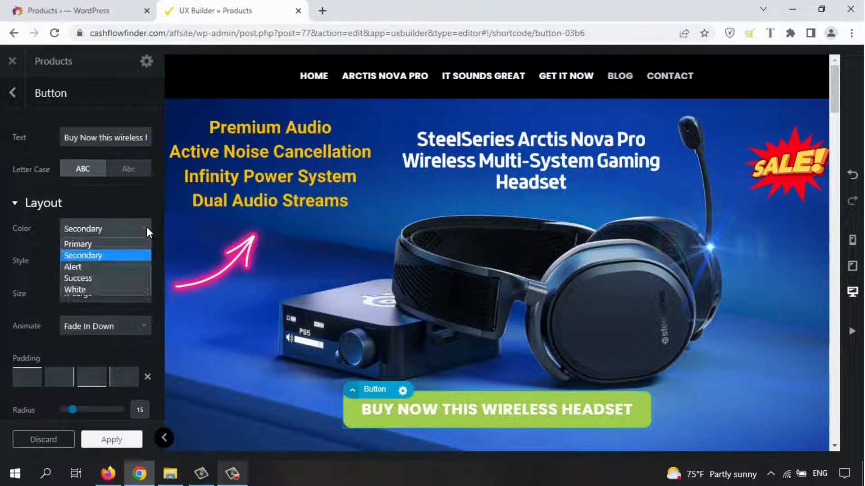
left_click(107, 264)
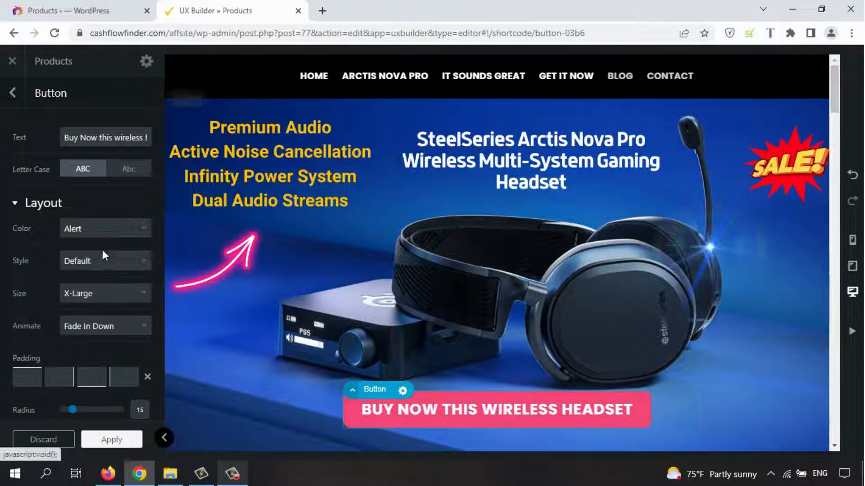
left_click(144, 231)
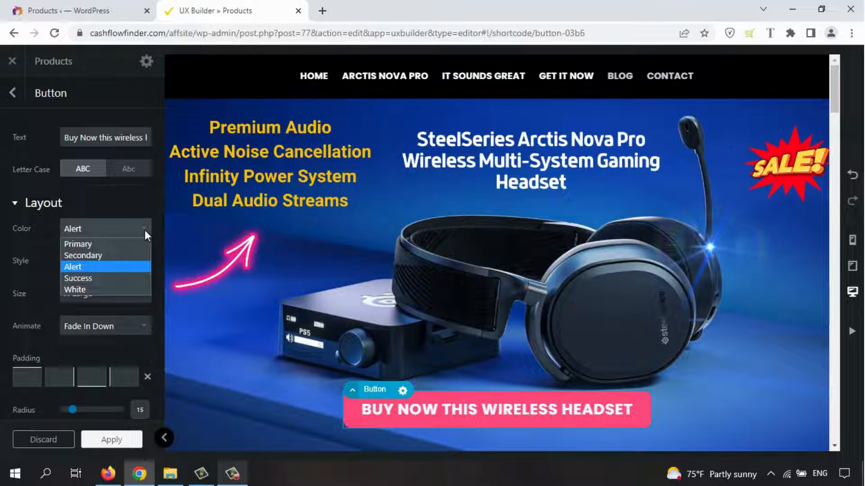
left_click(109, 277)
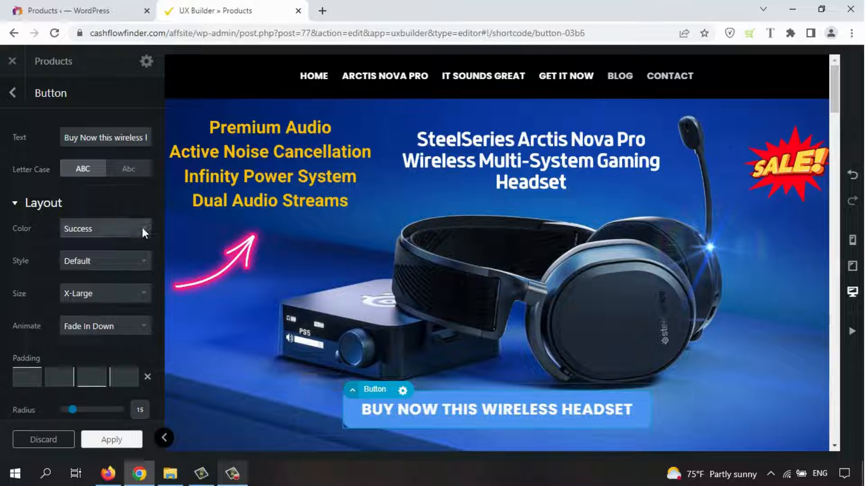
left_click(142, 228)
left_click(107, 293)
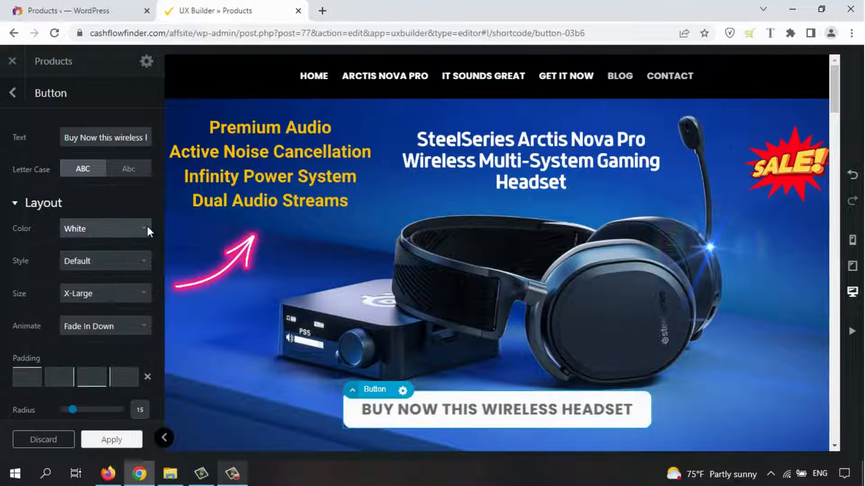
left_click_drag(833, 81, 835, 85)
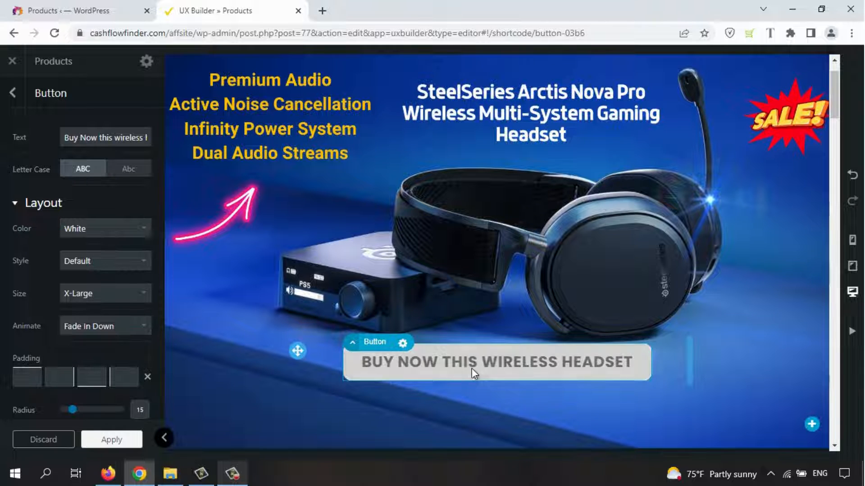
Step: Try the Outline, Simple, Underline, Shade, Bevel and Gloss styles on the buy button, and return its style to Default
left_click(140, 262)
left_click(118, 288)
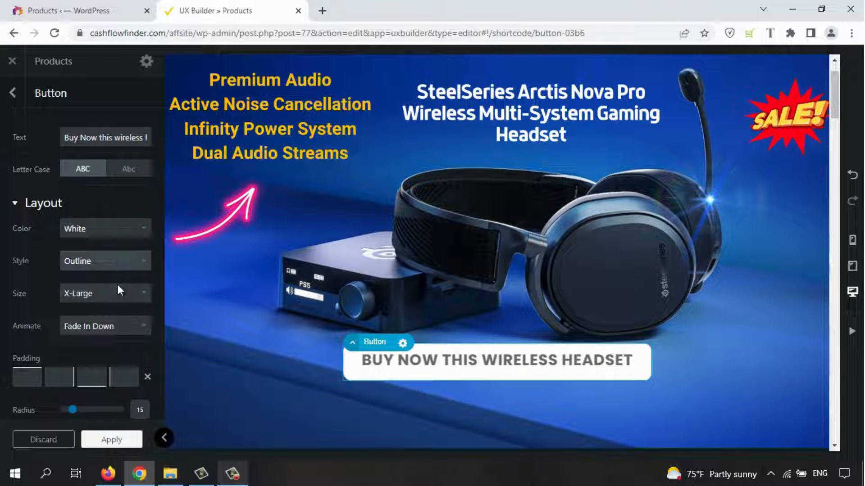
left_click(139, 261)
left_click(101, 300)
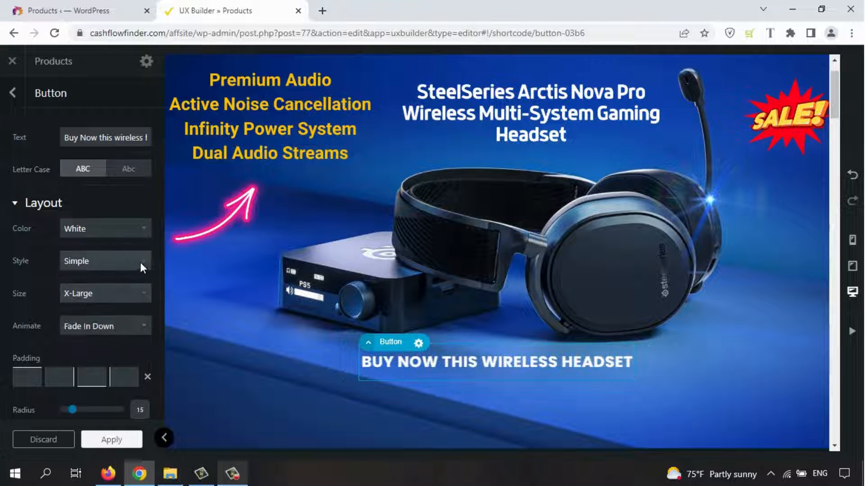
left_click(138, 263)
left_click(98, 312)
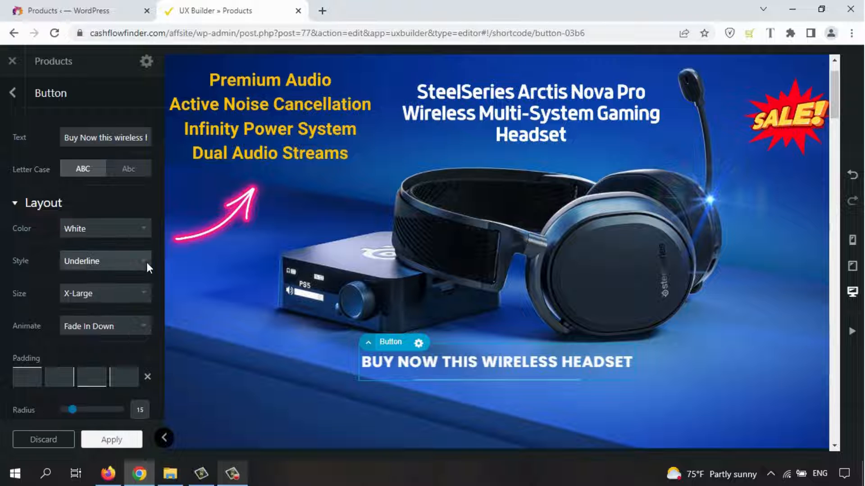
left_click(146, 262)
left_click(96, 321)
left_click(139, 262)
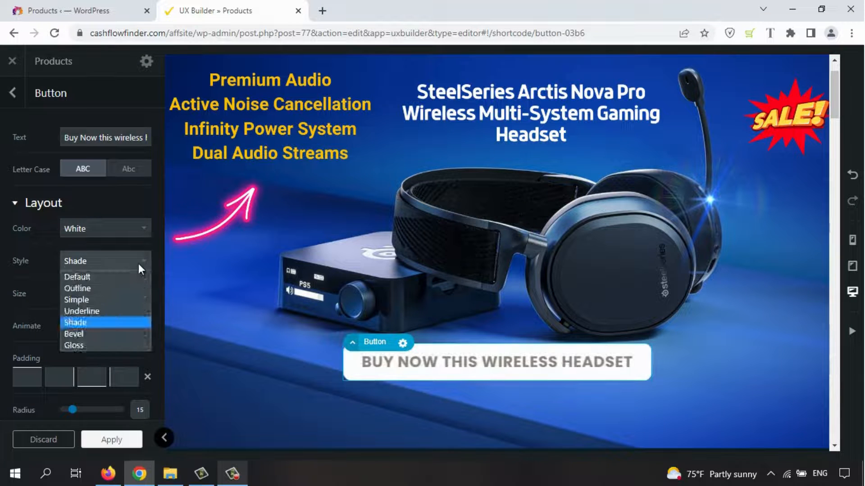
left_click(101, 335)
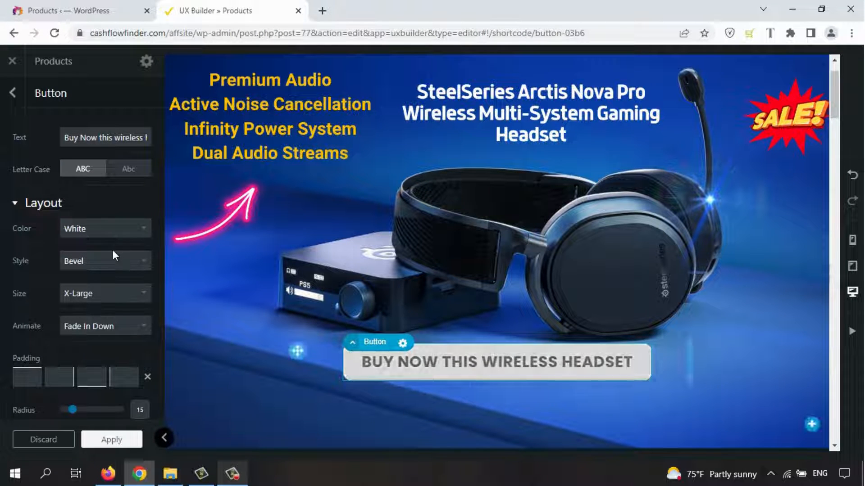
left_click(117, 265)
left_click(87, 349)
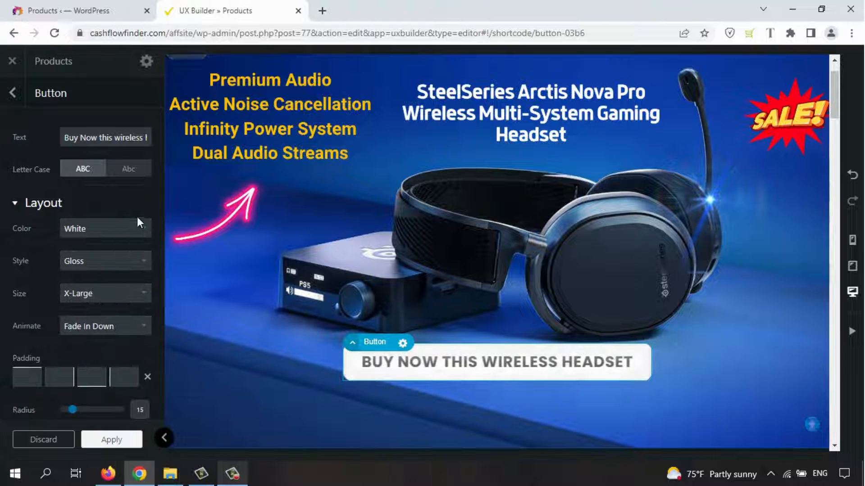
left_click(123, 263)
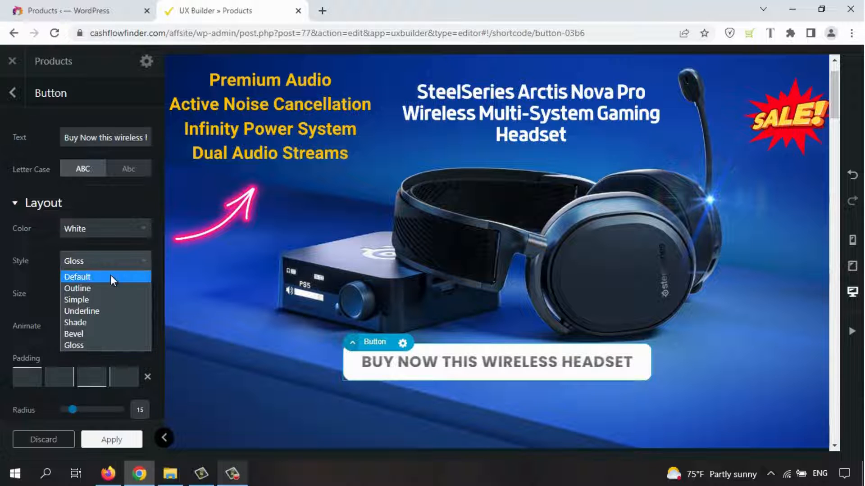
left_click(110, 274)
Step: Try the XX-Large and Smaller sizes on the buy button, and return its size to X-Large
left_click(121, 293)
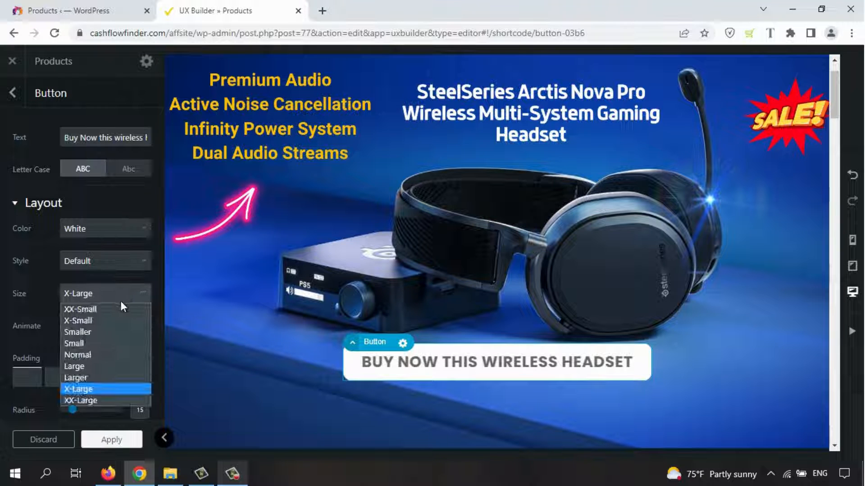
left_click(101, 401)
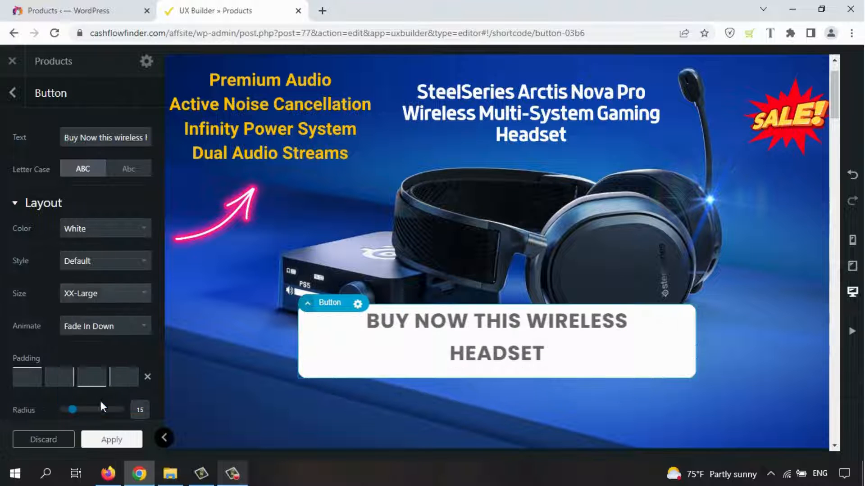
left_click(132, 292)
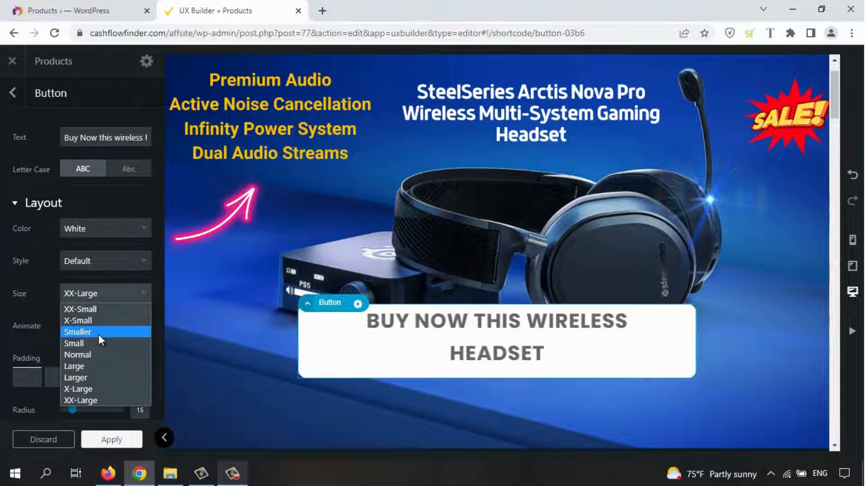
left_click(98, 334)
left_click(142, 293)
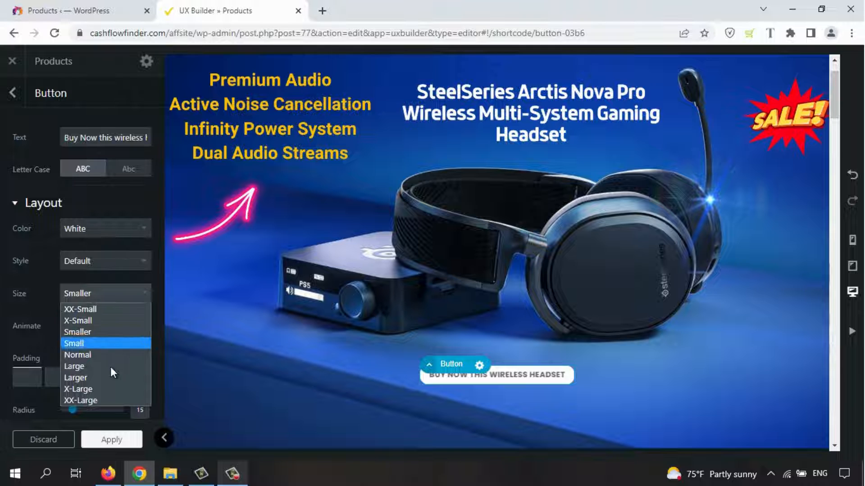
left_click(109, 387)
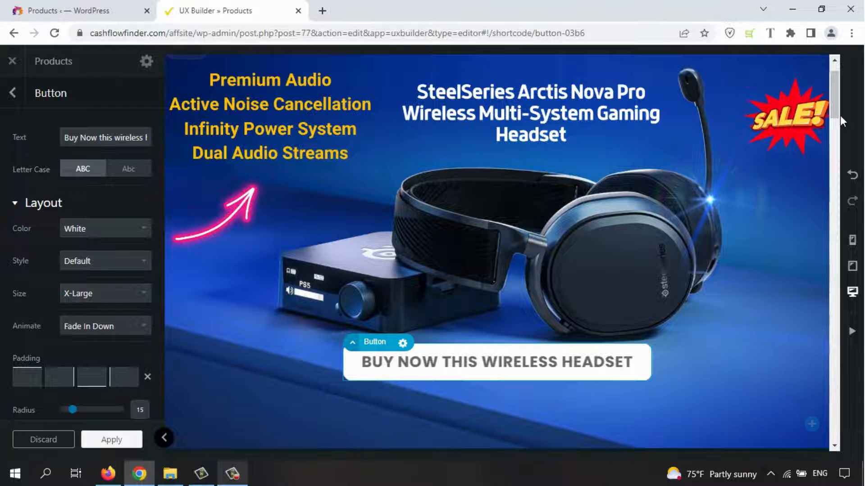
Step: Review the buy button's remaining layout settings, link address and link target options, and apply the button's changes
scroll(835, 103, "down", 2)
scroll(834, 109, "down", 1)
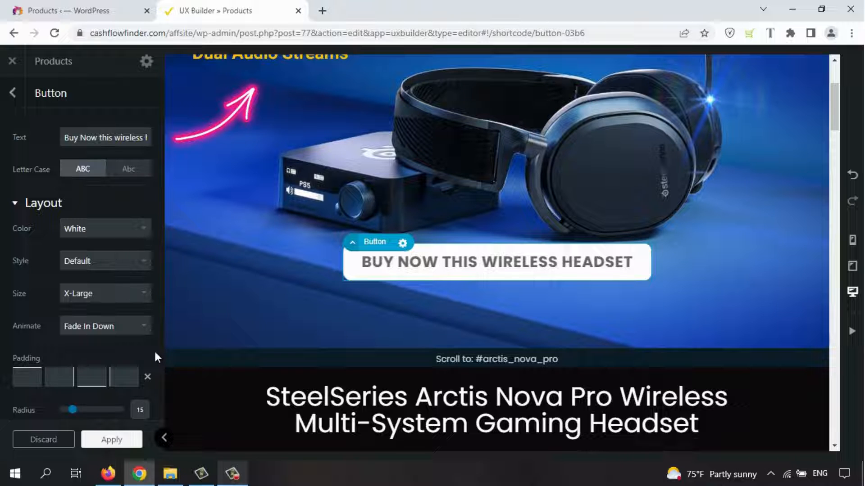
scroll(156, 391, "down", 7)
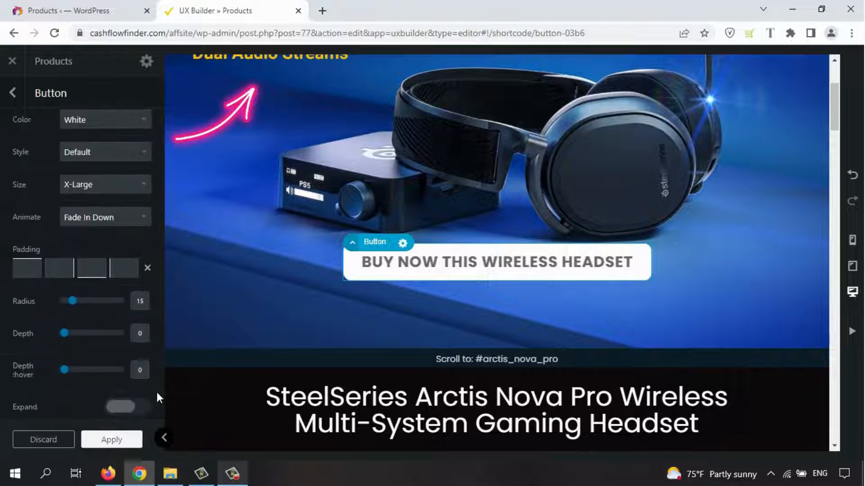
scroll(157, 393, "down", 3)
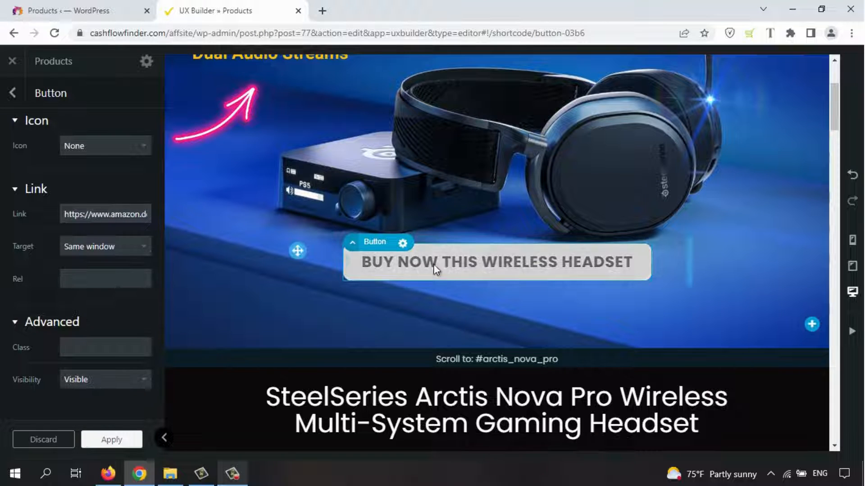
left_click_drag(117, 210, 5, 214)
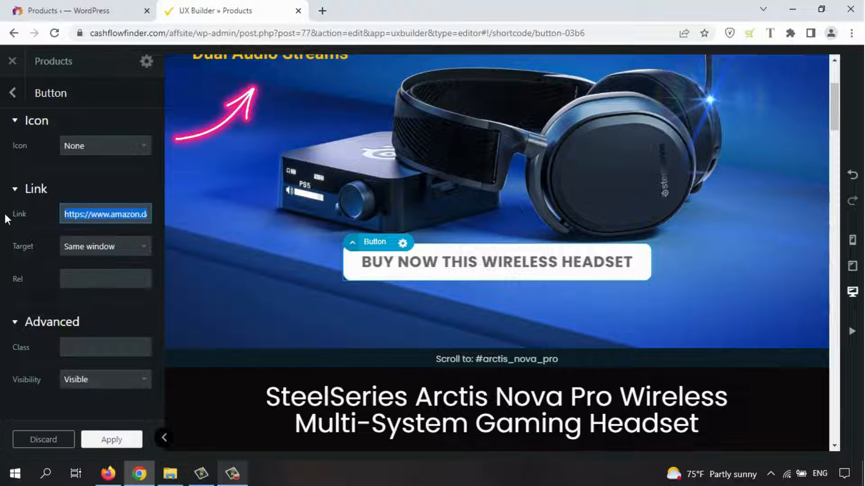
left_click(144, 250)
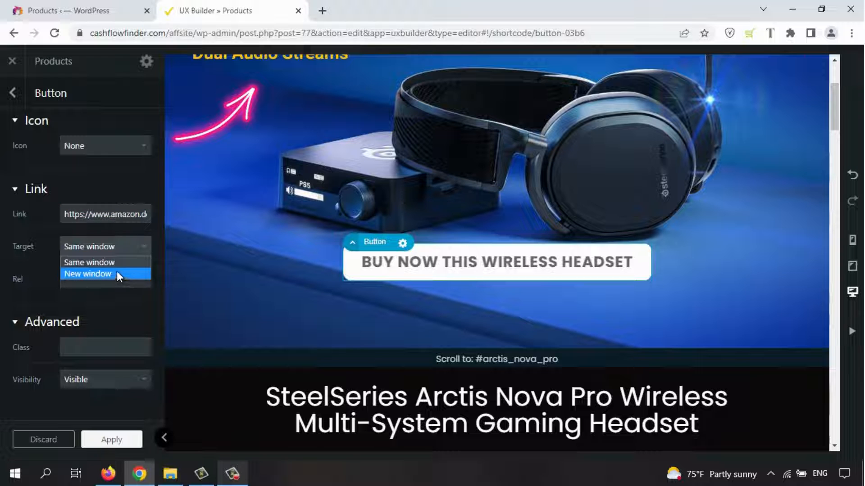
left_click(112, 310)
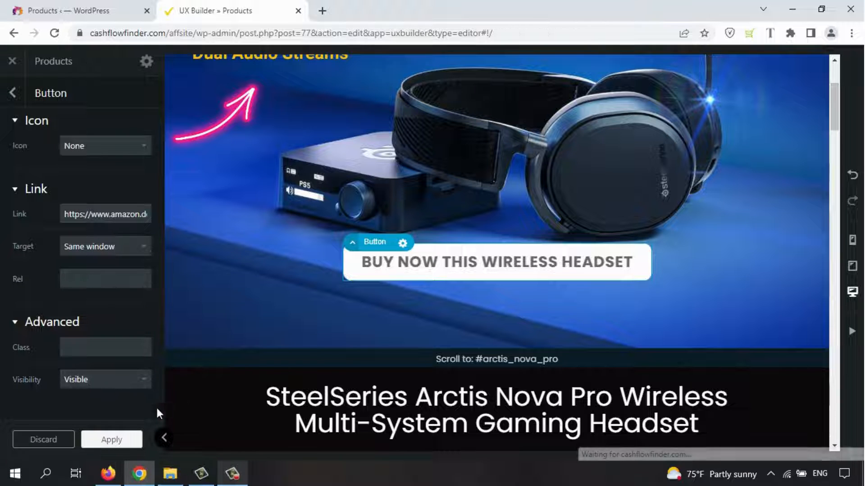
left_click(101, 440)
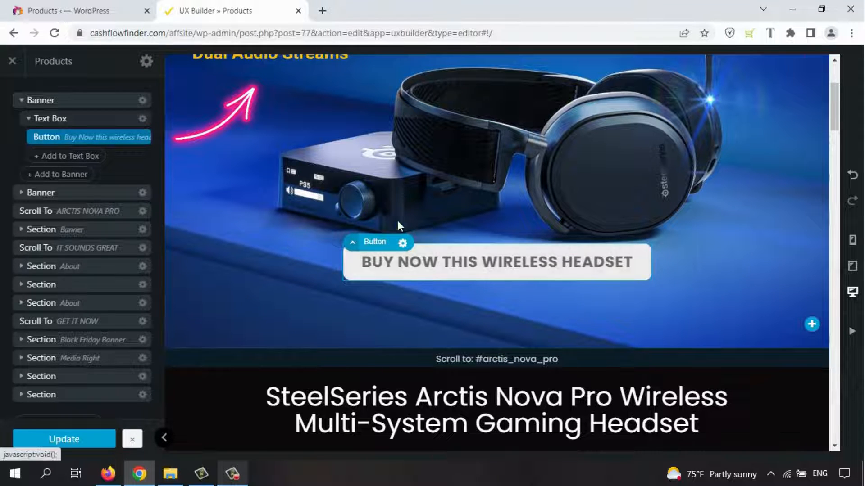
Step: Open the settings of the product title text below the banner
left_click_drag(833, 111, 810, 141)
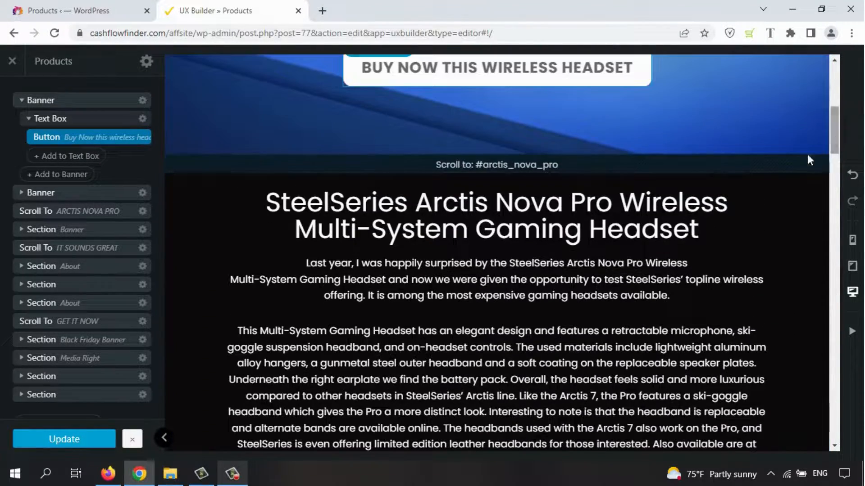
left_click(461, 228)
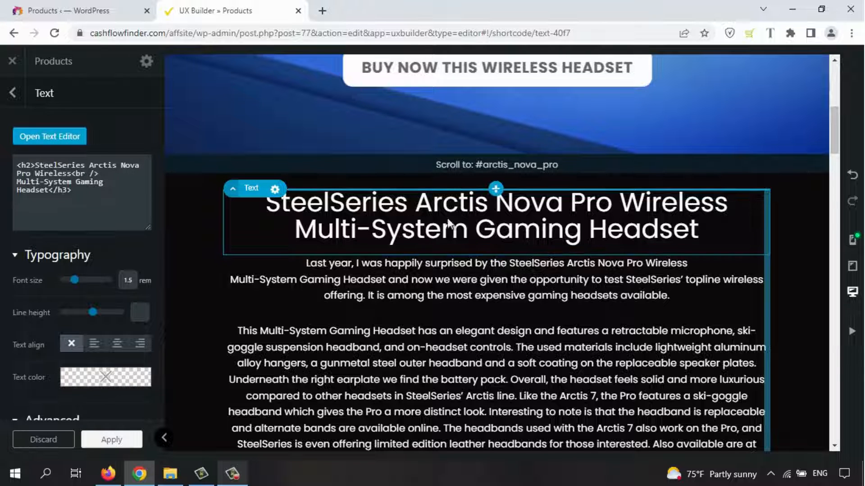
left_click_drag(836, 139, 834, 112)
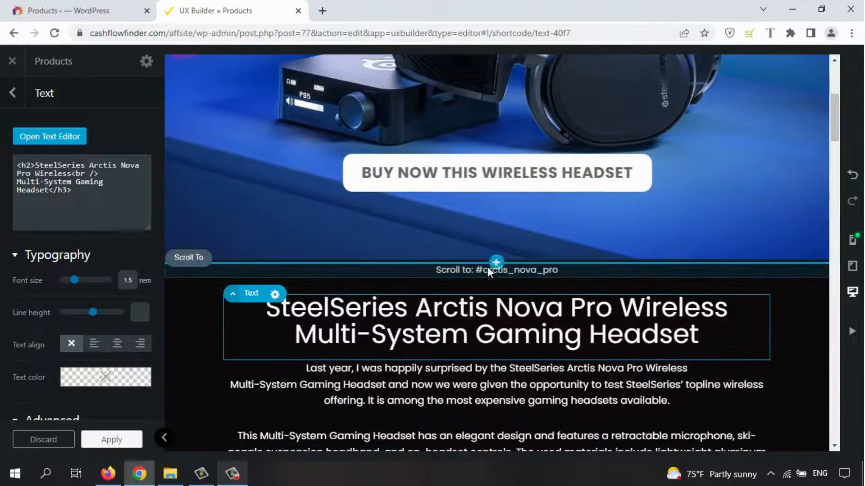
Step: Open the content library for the spot between the blue banner and the scroll-to element, and review its layout and content elements
left_click(496, 261)
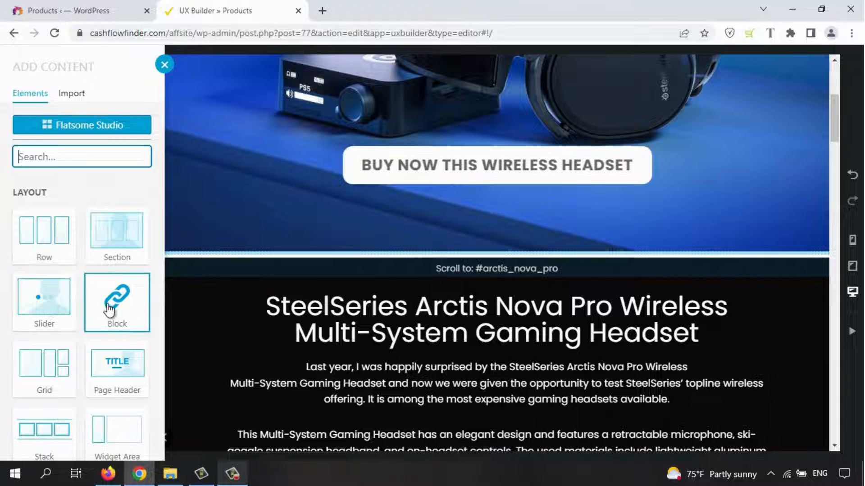
scroll(161, 203, "down", 4)
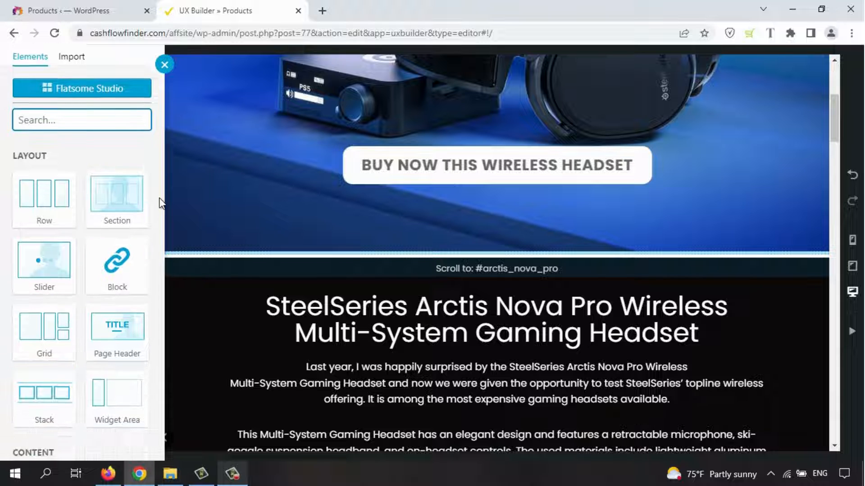
scroll(161, 202, "down", 1)
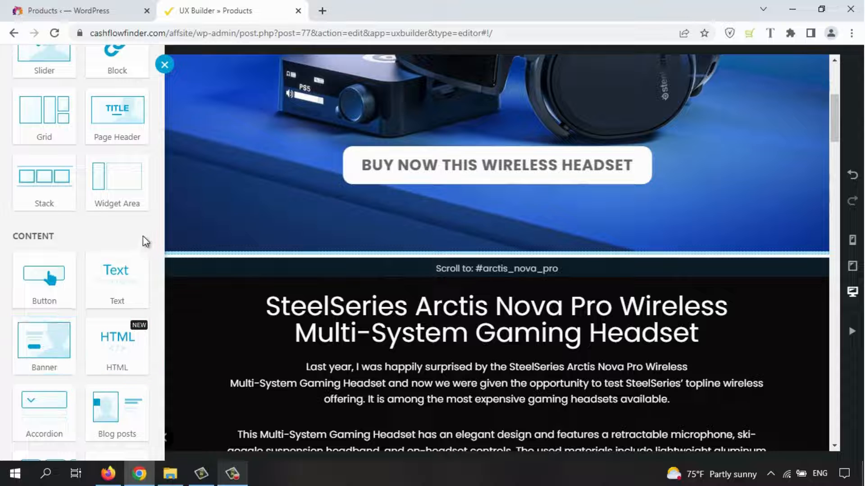
scroll(145, 242, "up", 2)
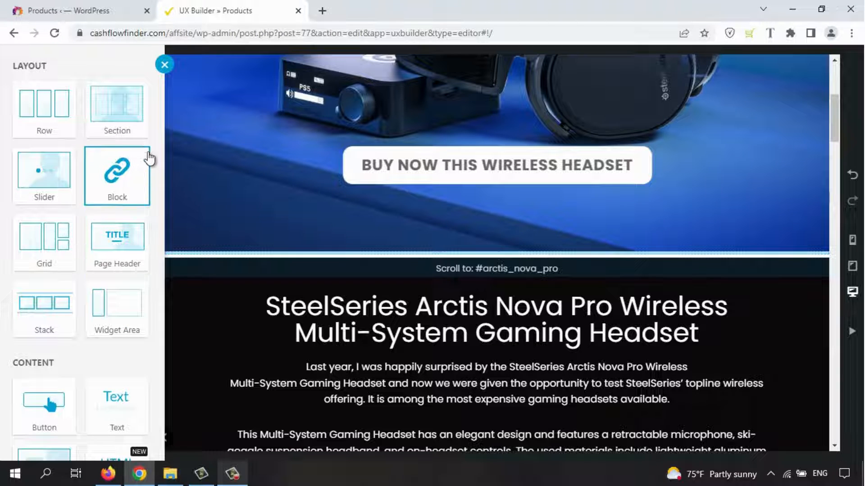
scroll(149, 158, "up", 2)
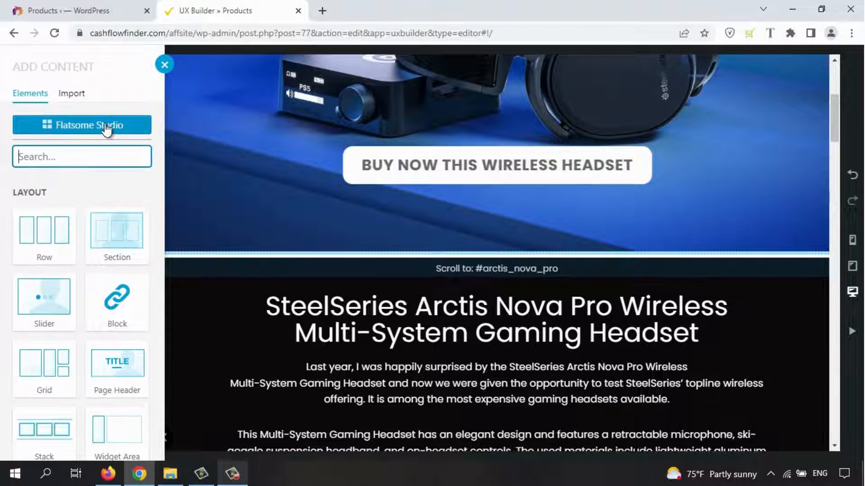
Step: Open Flatsome Studio and browse its pre-designed E-Commerce layouts
left_click(119, 129)
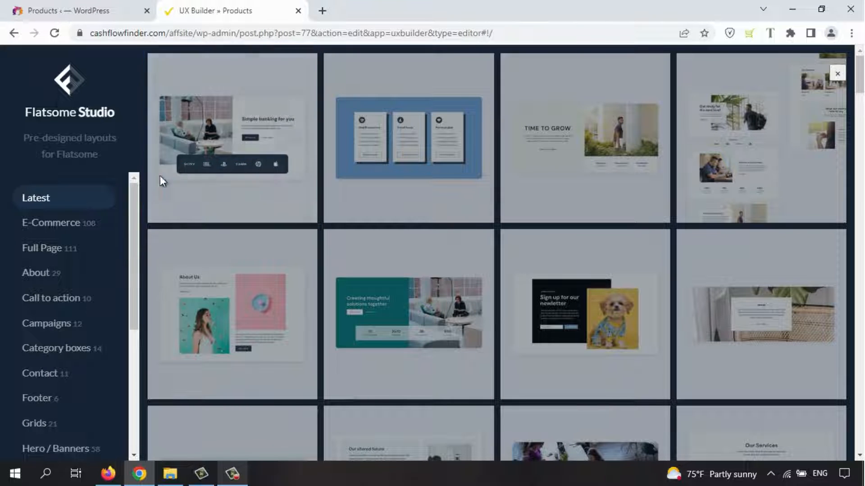
mouse_move(447, 146)
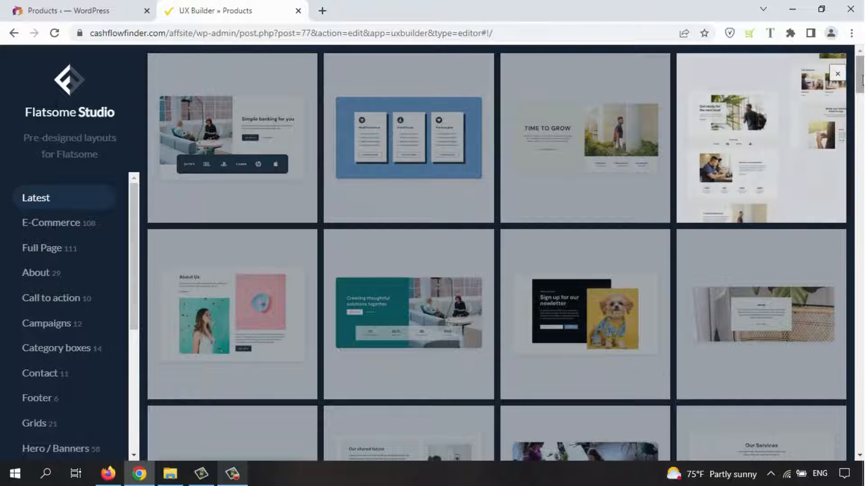
left_click(53, 234)
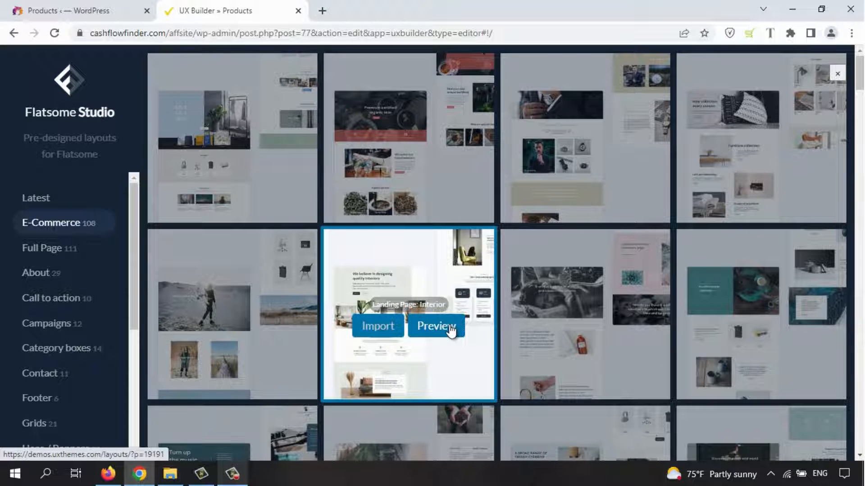
left_click_drag(861, 76, 861, 99)
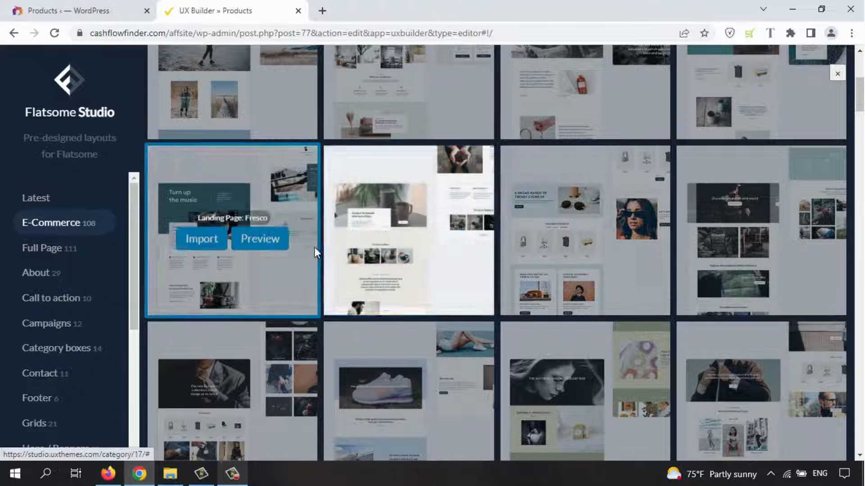
left_click_drag(858, 78, 862, 113)
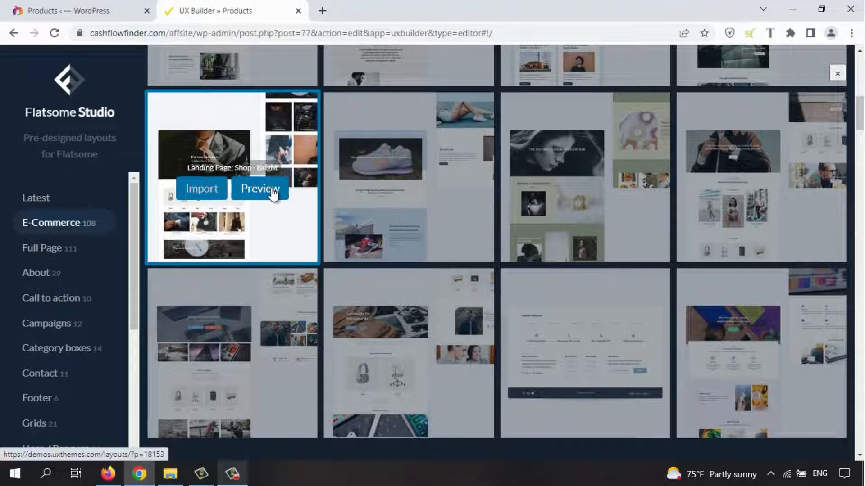
Step: Preview the Landing Page: Shop - Bright layout through its full length, and close the preview
left_click(273, 191)
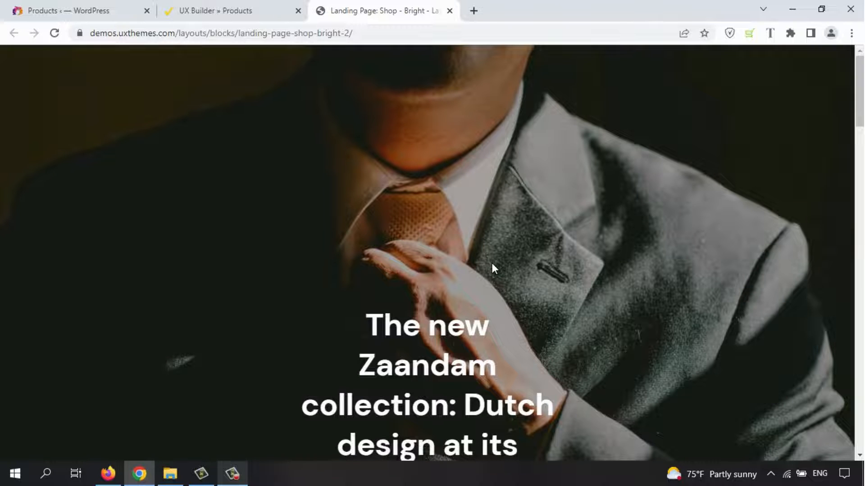
left_click(862, 138)
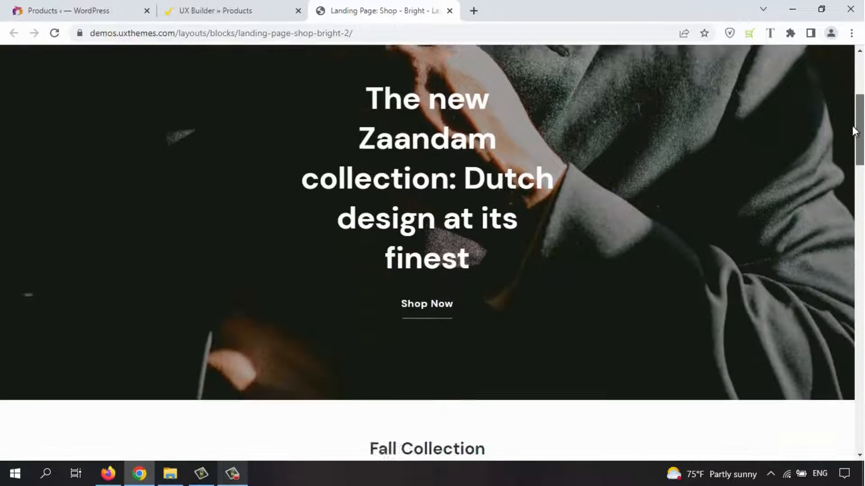
left_click_drag(850, 148, 854, 237)
left_click_drag(857, 286, 861, 70)
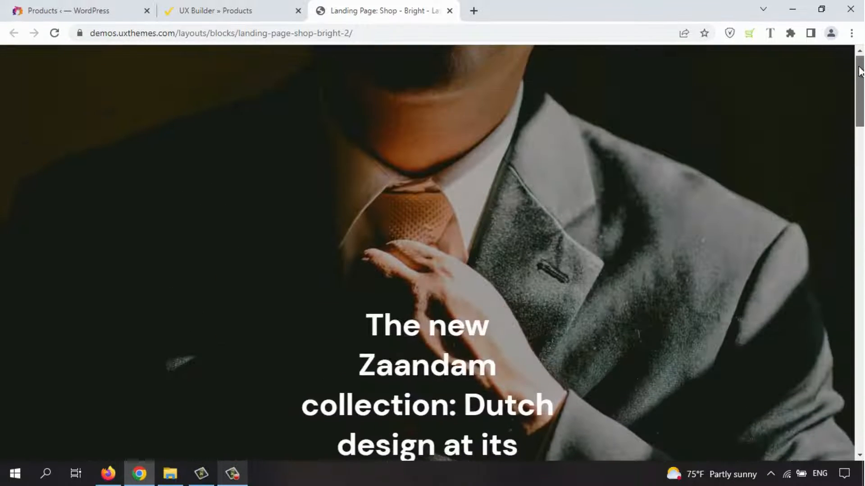
left_click(449, 10)
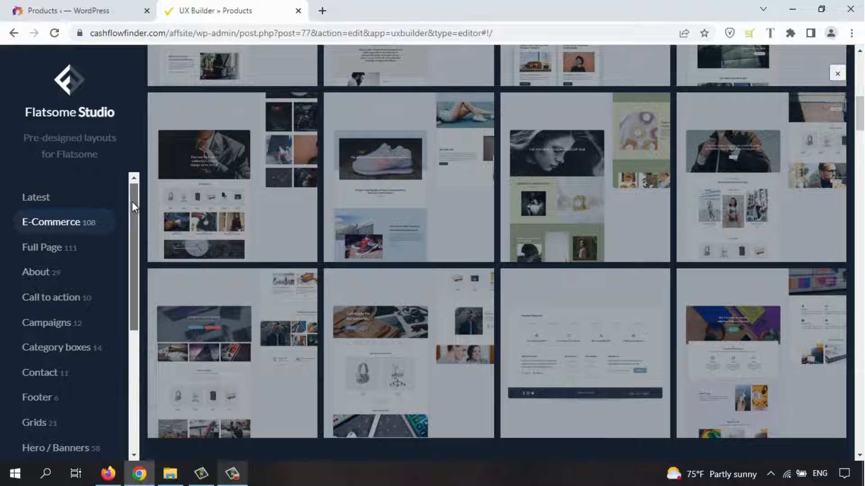
Step: Show the Category boxes layouts, preview Projects row with hover effect, and close the preview
scroll(133, 203, "down", 2)
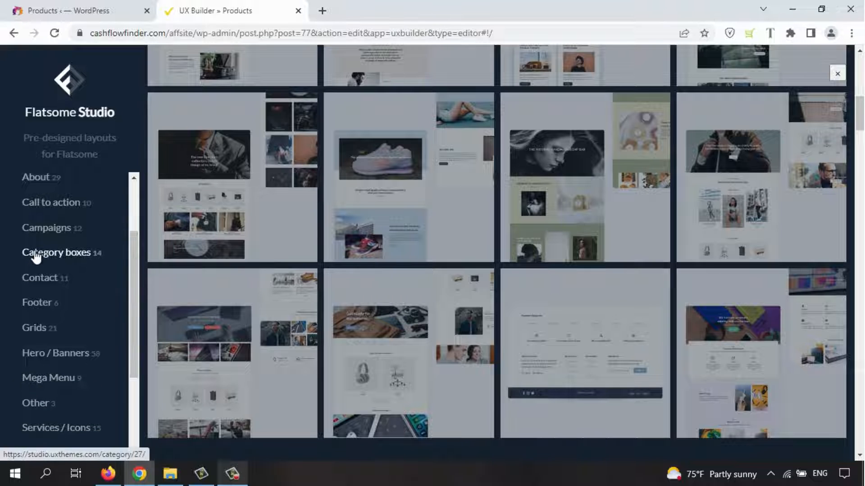
left_click(36, 255)
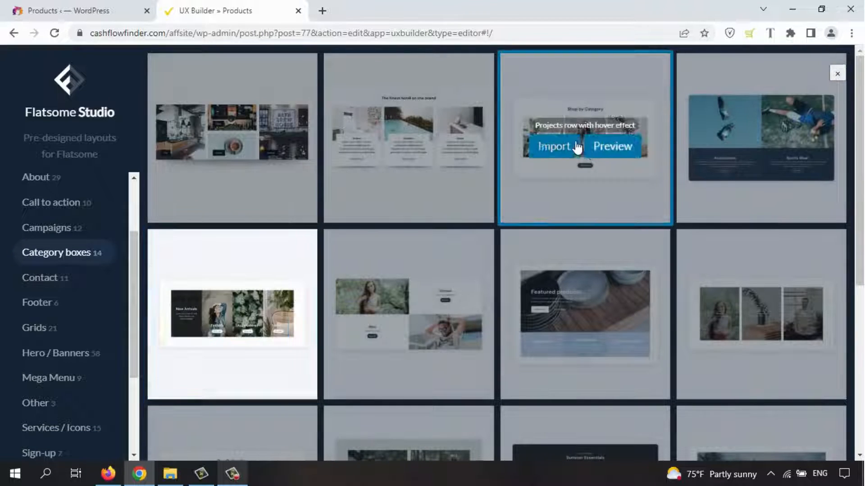
left_click(605, 152)
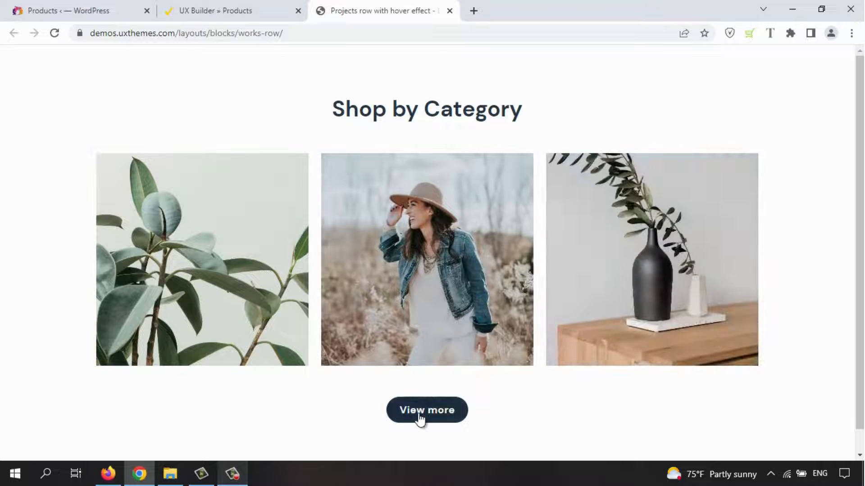
scroll(421, 412, "down", 1)
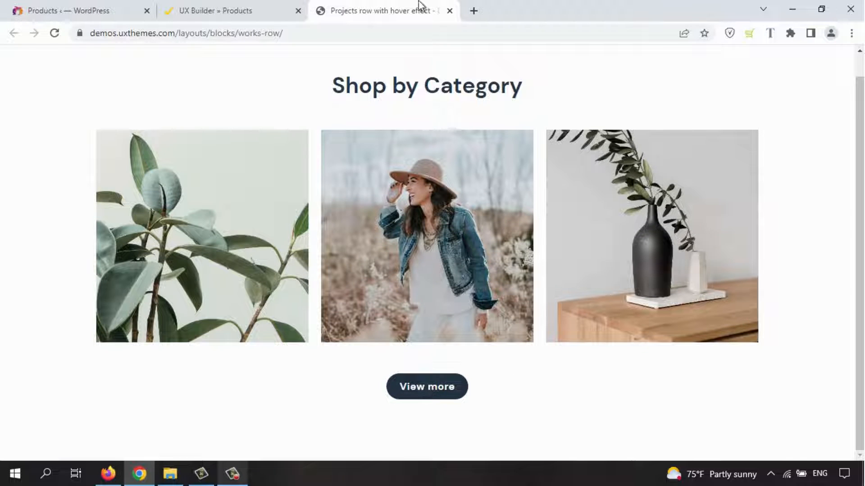
left_click(449, 11)
Step: Import the Projects row with hover effect layout with its images, and check the inserted section on the page
mouse_move(562, 176)
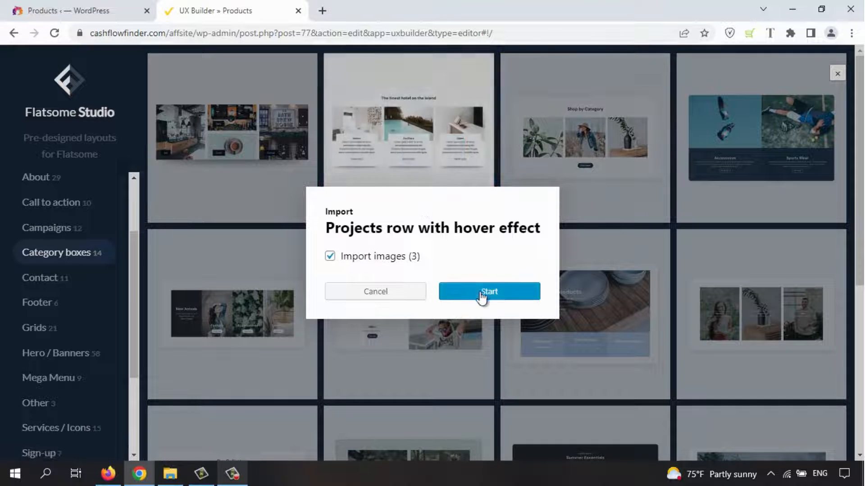
left_click(521, 297)
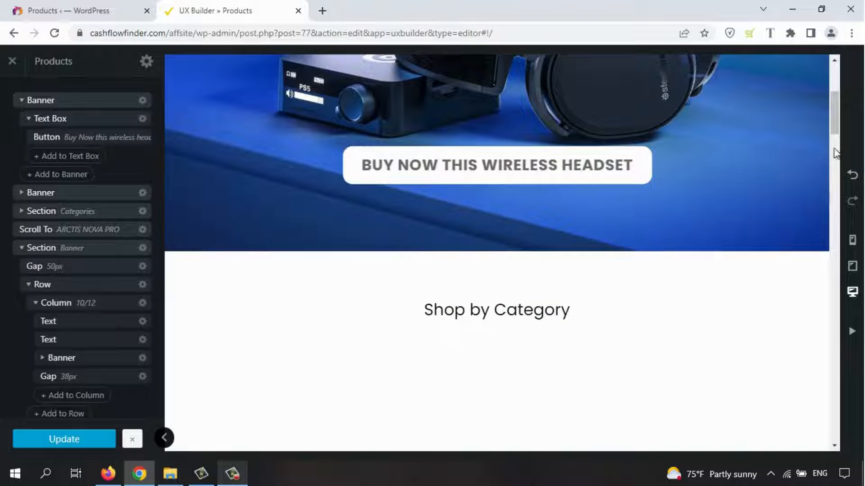
left_click_drag(835, 111, 830, 129)
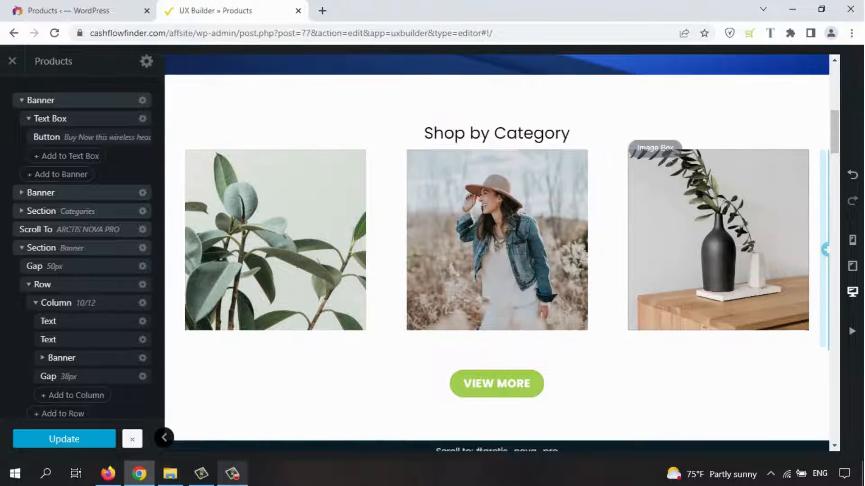
mouse_move(840, 121)
left_mouse_down()
mouse_move(835, 139)
mouse_move(844, 82)
mouse_move(837, 120)
left_mouse_up()
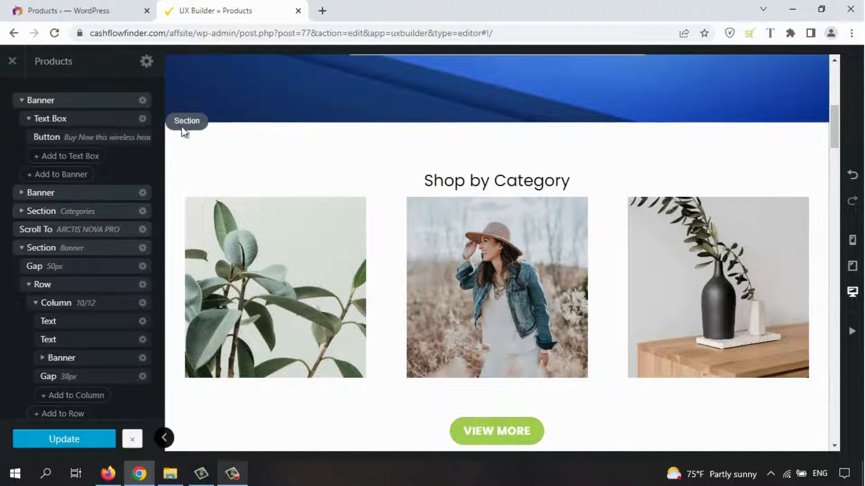
Step: Delete the imported Shop by Category section from the page
left_click(197, 126)
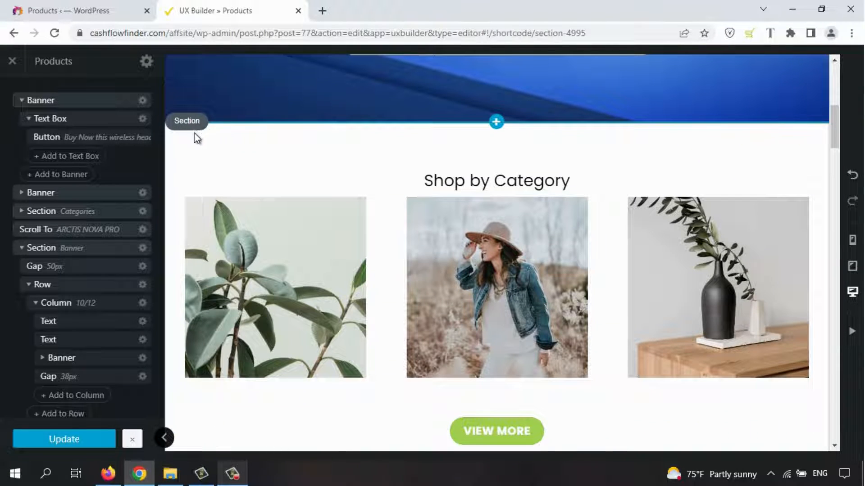
left_click(217, 123)
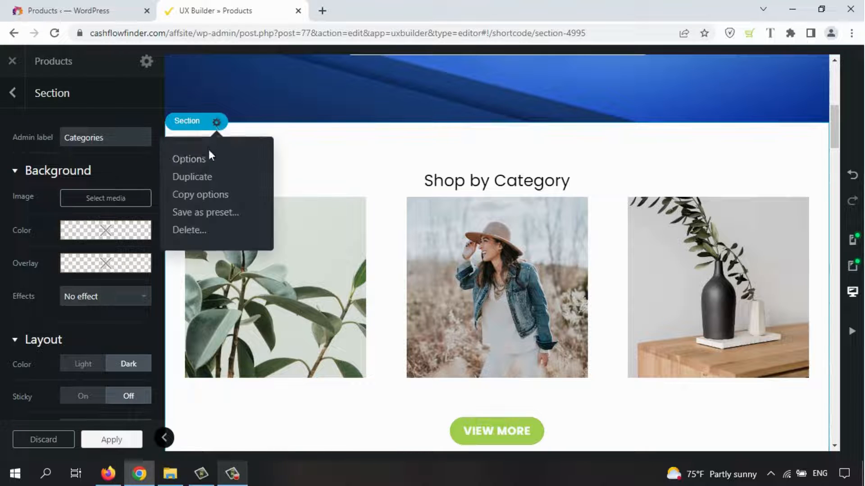
left_click(191, 230)
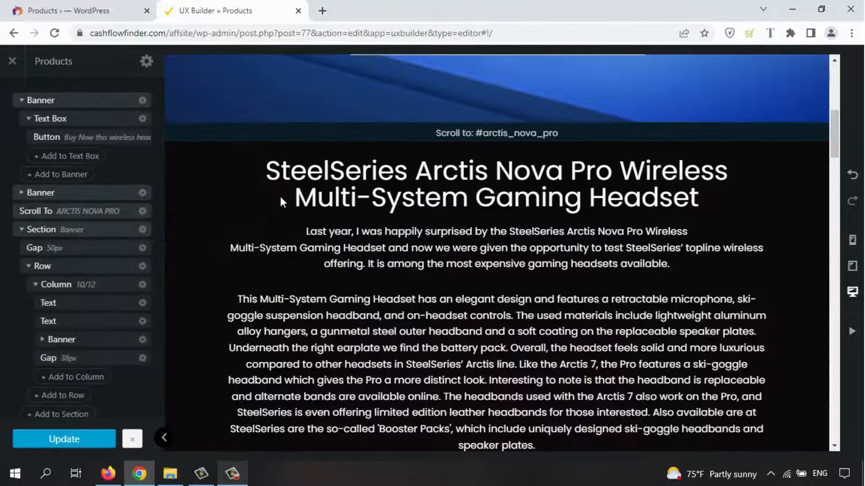
Step: Try an h3 opening tag on the product title below the banner, and set its opening and closing tags to h2
mouse_move(835, 149)
left_mouse_down()
mouse_move(839, 96)
mouse_move(827, 141)
mouse_move(826, 204)
mouse_move(835, 139)
left_mouse_up()
left_click(536, 161)
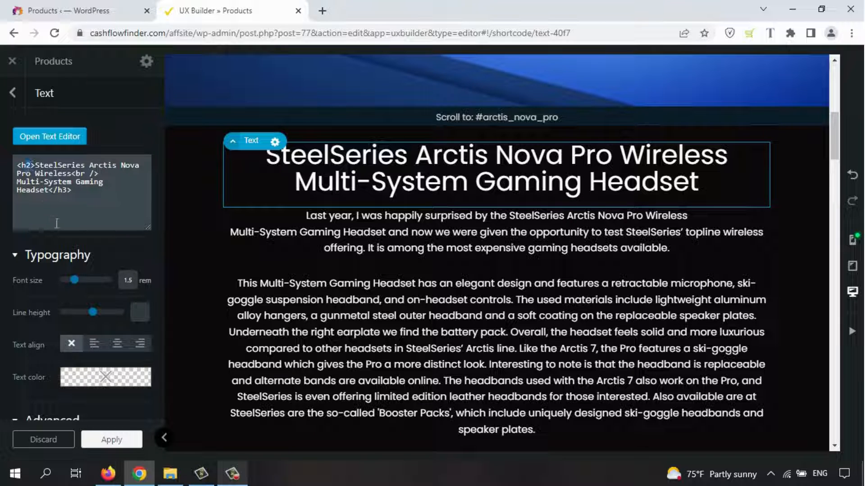
type("3")
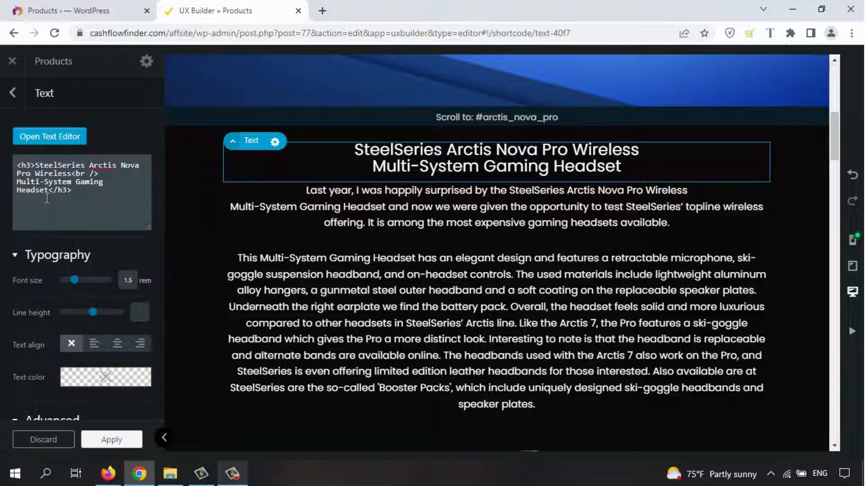
key("BackSpace")
type("2")
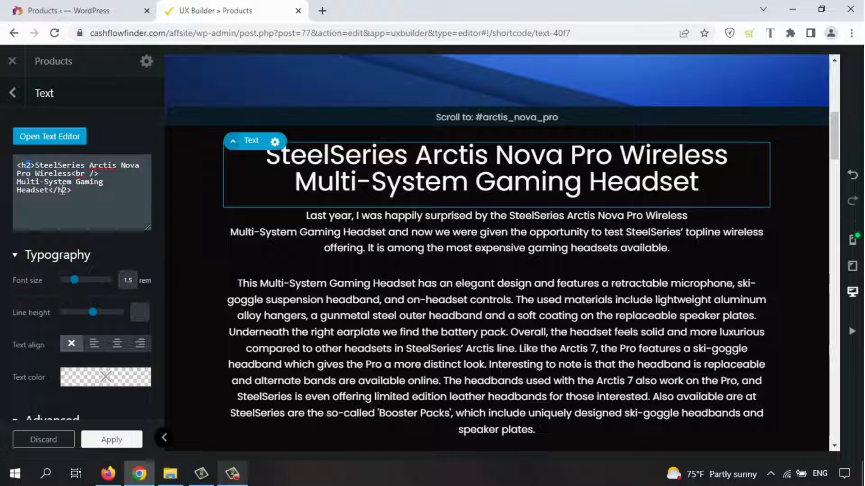
Step: Try heading level 4 in the product title's opening tag, and return the tag to h2
key("BackSpace")
type("4")
key("BackSpace")
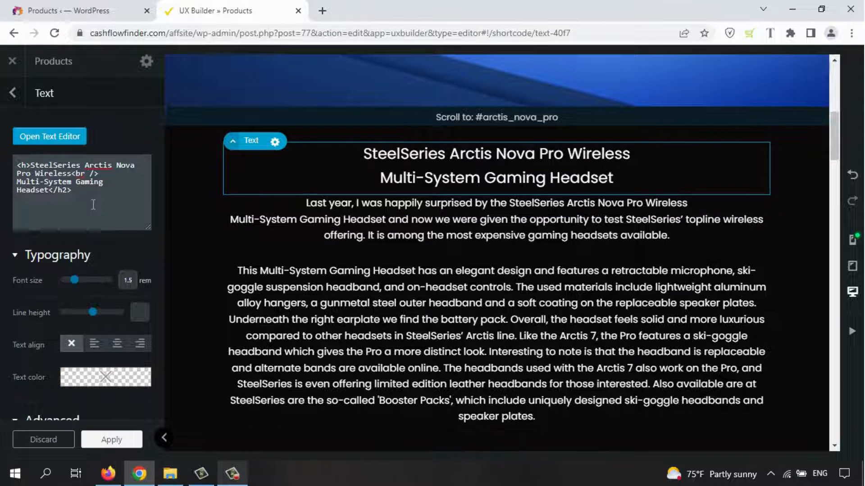
type("1")
Step: Open the settings of the description text below the title, enlarge its code area, and review the text down to its end
left_click(453, 250)
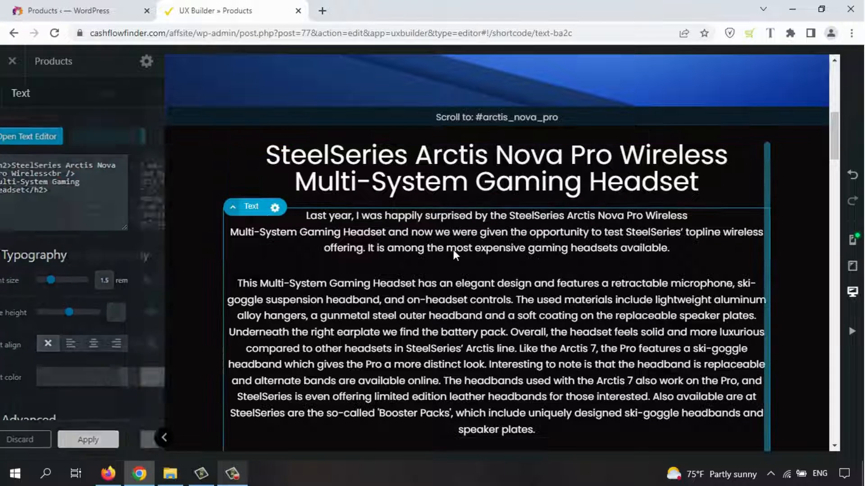
left_click_drag(147, 227, 147, 395)
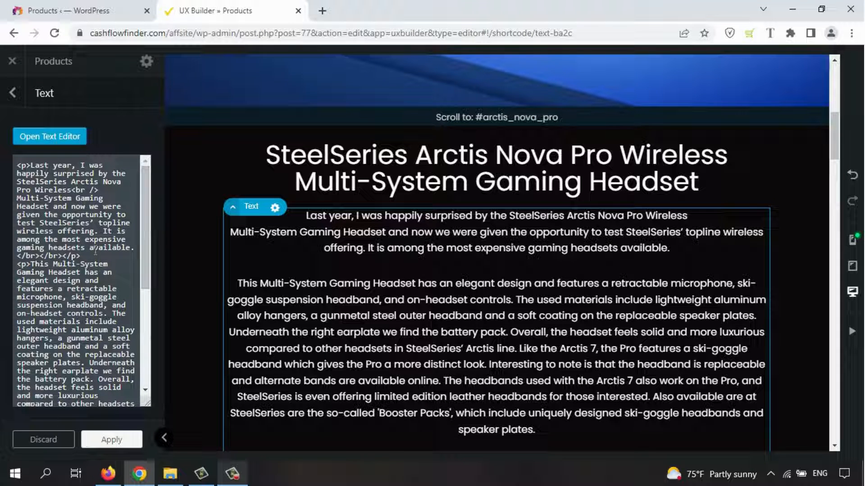
left_click_drag(144, 206, 134, 361)
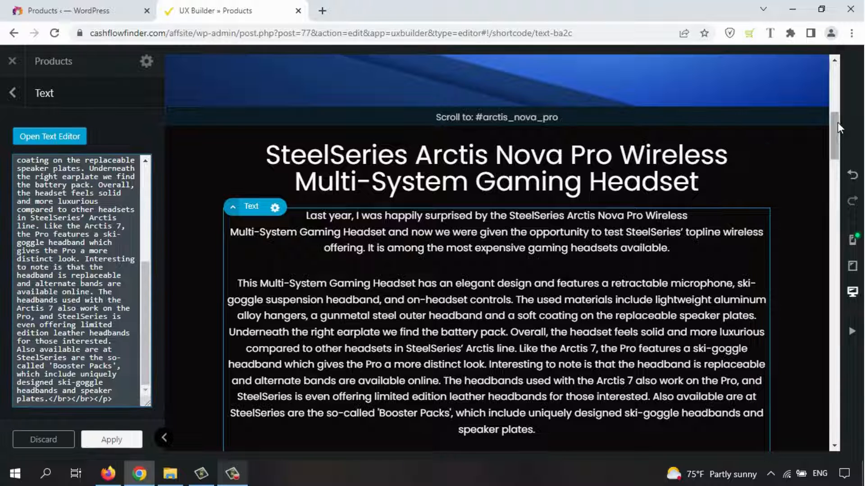
Step: Open the settings of the headphone image banner below the description, and set its height to 600px
left_click_drag(836, 122, 834, 167)
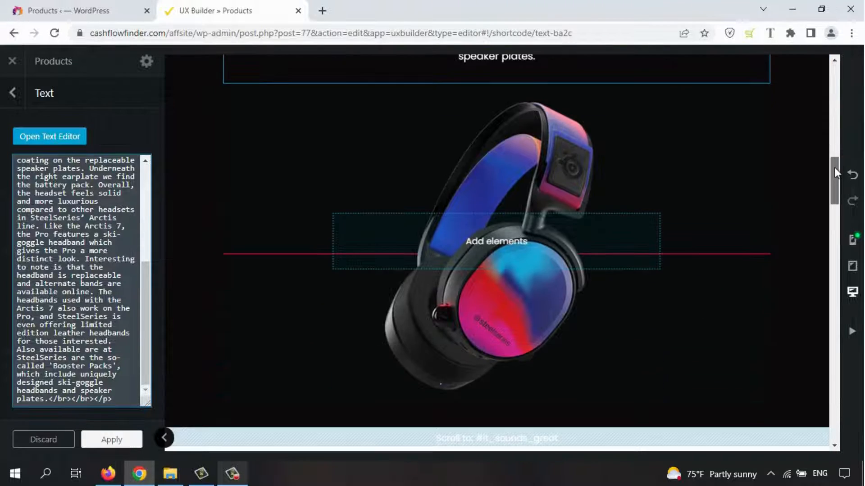
left_click(489, 173)
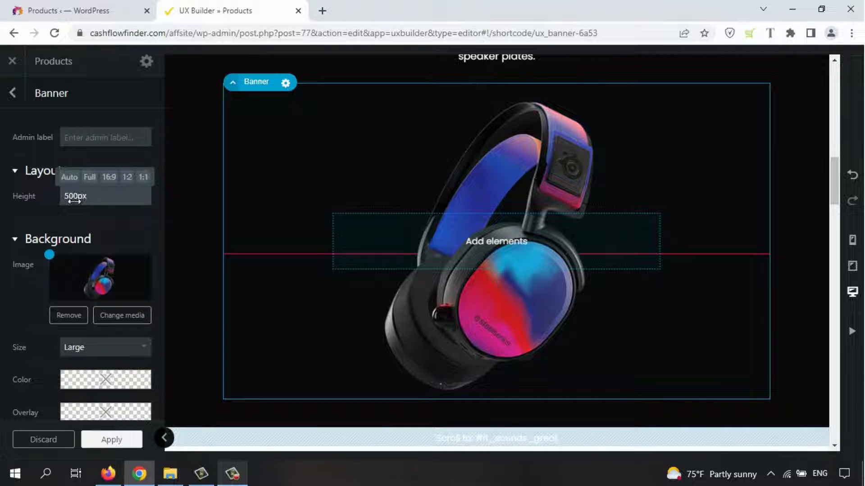
left_click_drag(87, 198, 147, 198)
left_click_drag(84, 196, 151, 199)
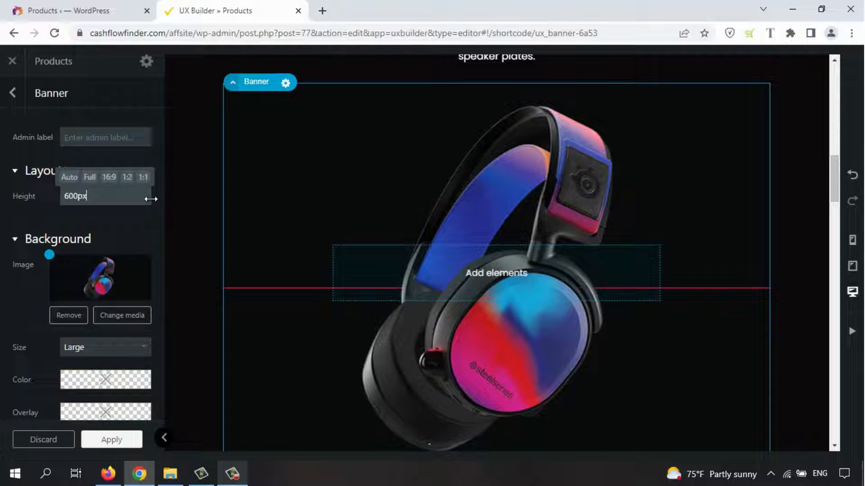
Step: Move the focal point of the headphone banner's background image to 52% 51%, and set the banner height to 500px
left_click(131, 229)
mouse_move(832, 174)
left_mouse_down()
mouse_move(839, 141)
mouse_move(836, 184)
mouse_move(838, 172)
left_mouse_up()
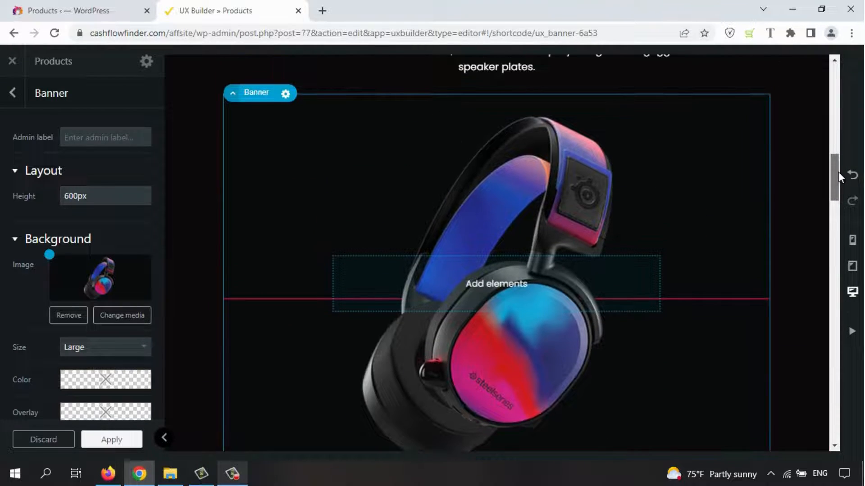
mouse_move(81, 198)
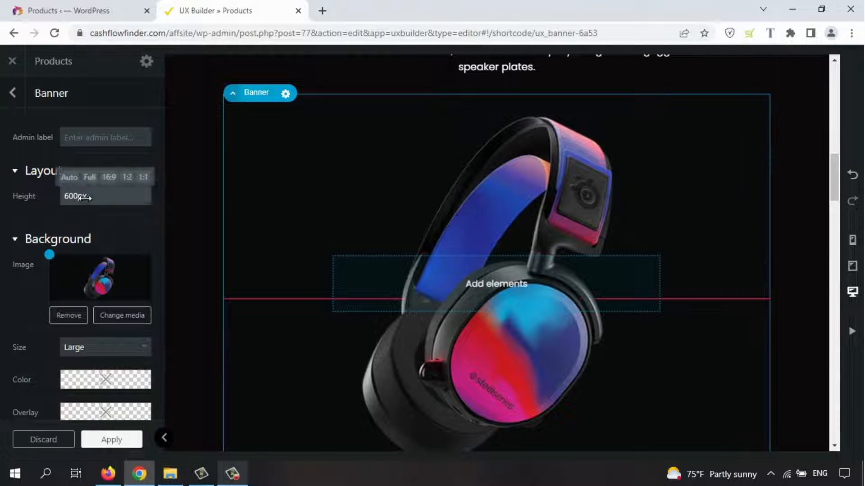
mouse_move(49, 255)
left_mouse_down()
mouse_move(99, 275)
mouse_move(38, 250)
left_mouse_up()
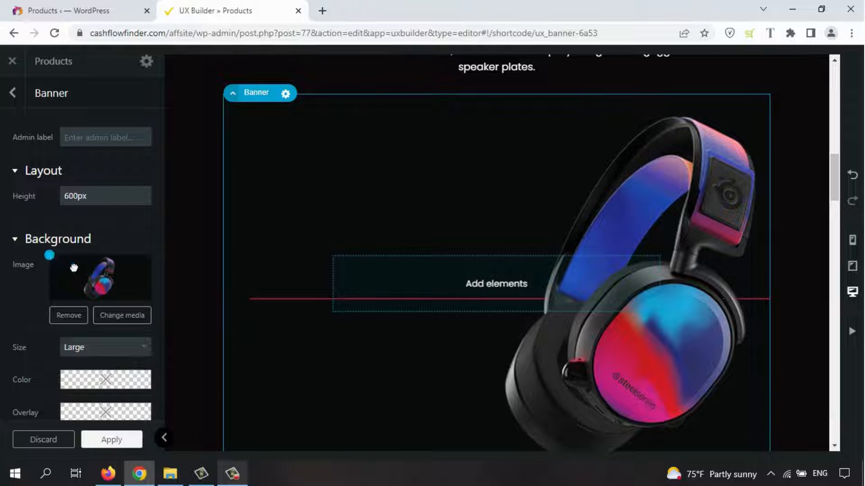
left_click(102, 278)
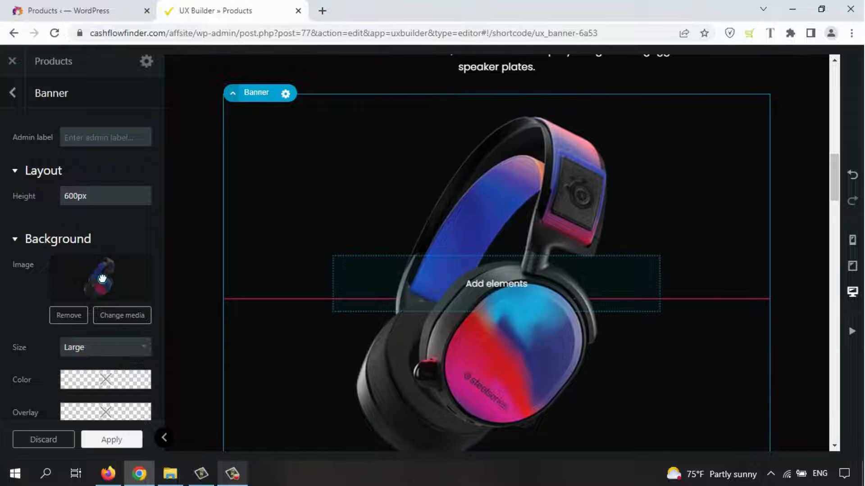
left_click_drag(75, 196, 27, 199)
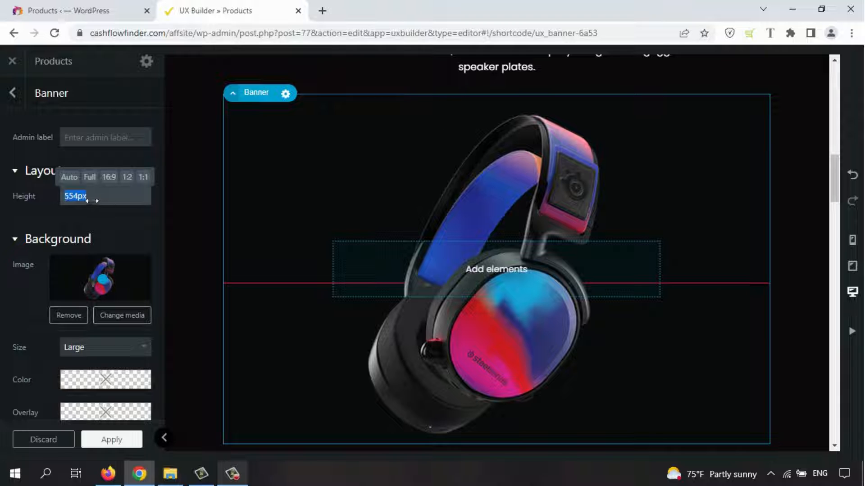
left_click_drag(92, 201, 59, 205)
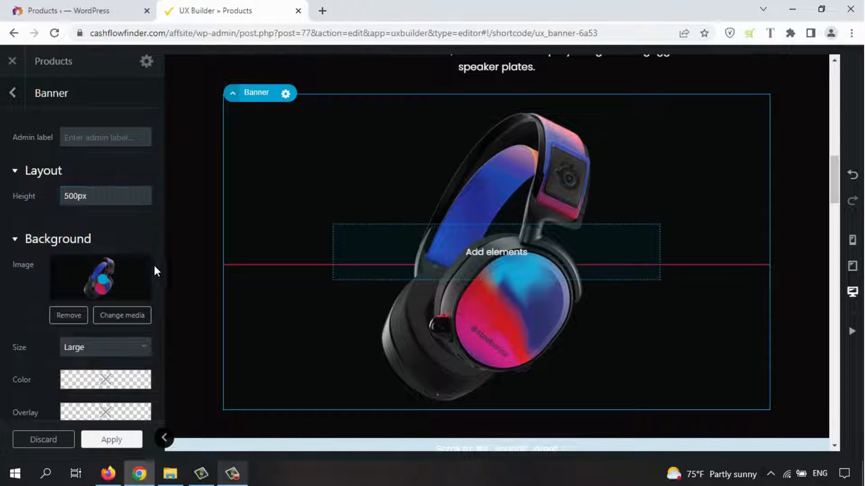
Step: Try the Original size for the headphone banner's background image, and return it to Large
scroll(155, 270, "down", 2)
scroll(155, 268, "down", 2)
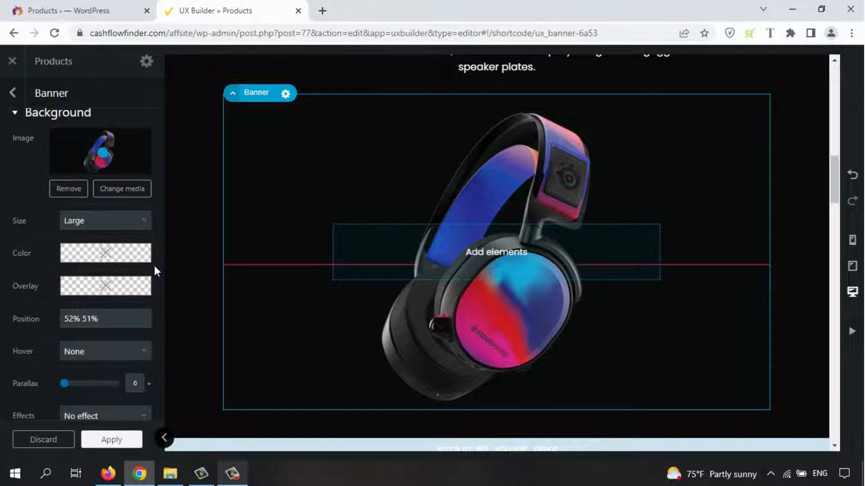
mouse_move(73, 251)
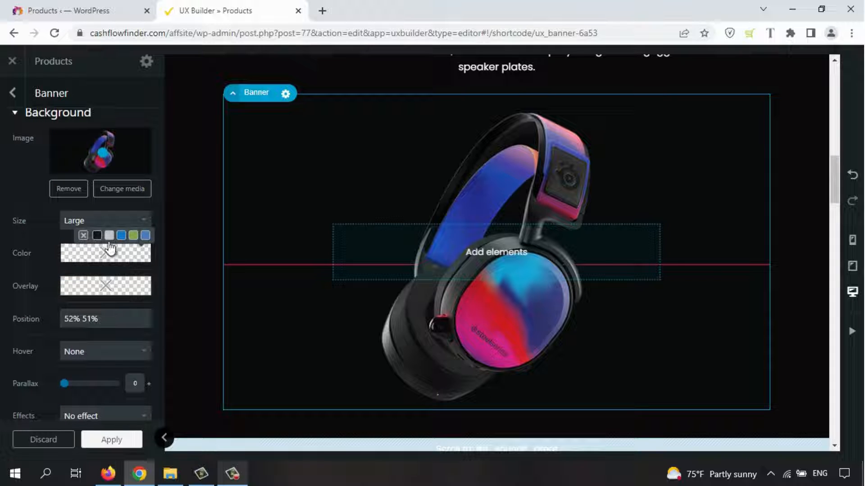
left_click(120, 222)
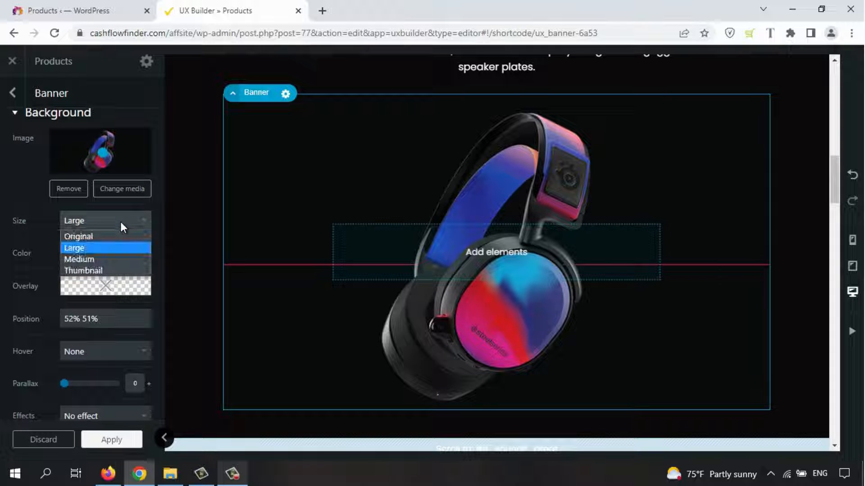
left_click(108, 236)
left_click(126, 219)
left_click(166, 245)
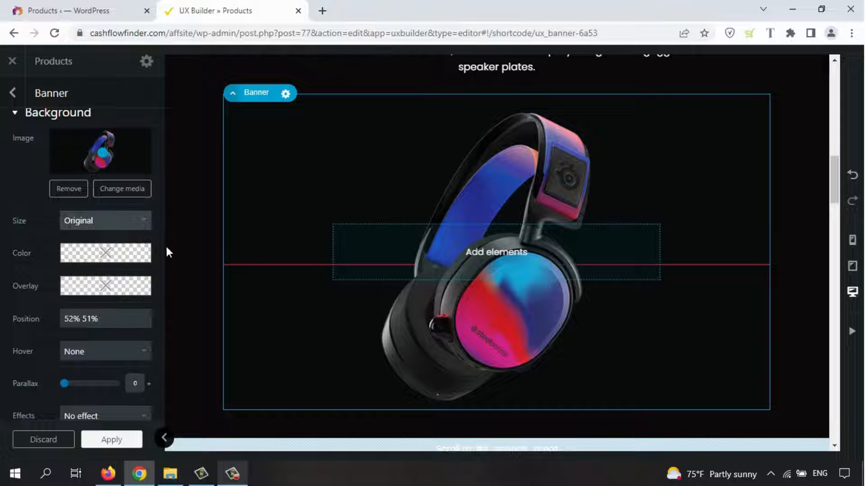
Step: Review the remaining banner settings, apply the banner changes, and update the page
scroll(160, 243, "down", 2)
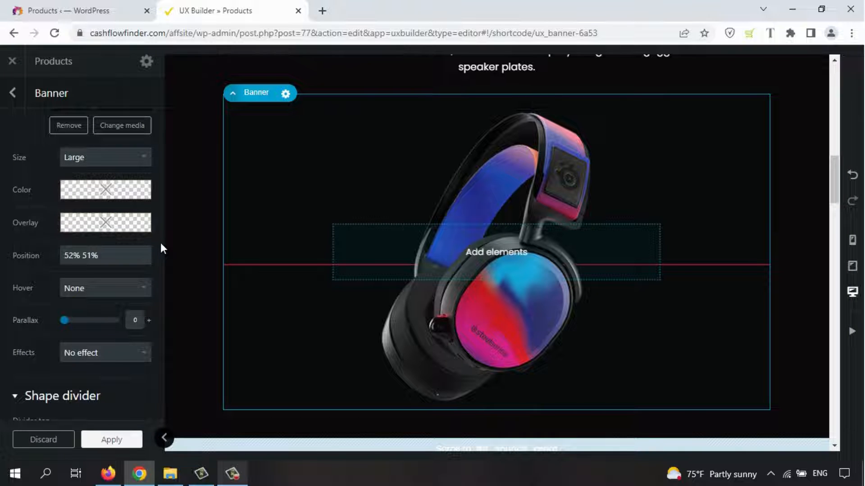
scroll(160, 248, "down", 2)
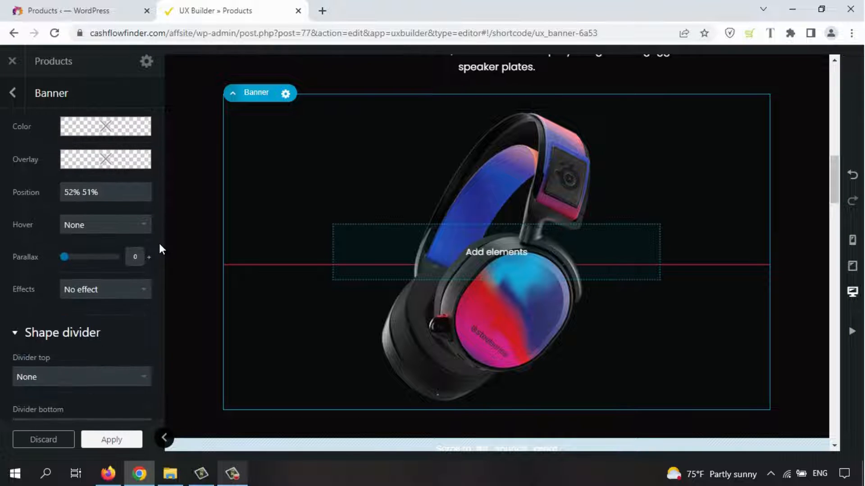
scroll(159, 243, "down", 3)
scroll(159, 243, "up", 3)
scroll(160, 245, "up", 6)
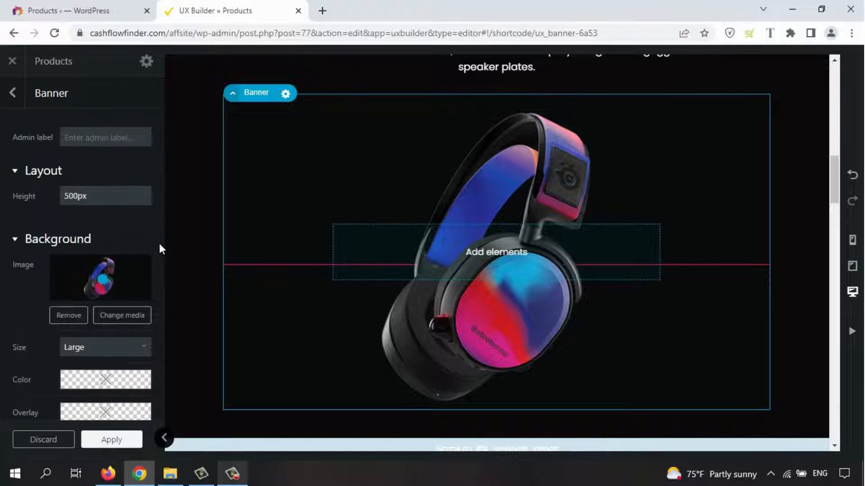
mouse_move(835, 191)
left_mouse_down()
mouse_move(839, 168)
mouse_move(840, 179)
left_mouse_up()
left_click(133, 446)
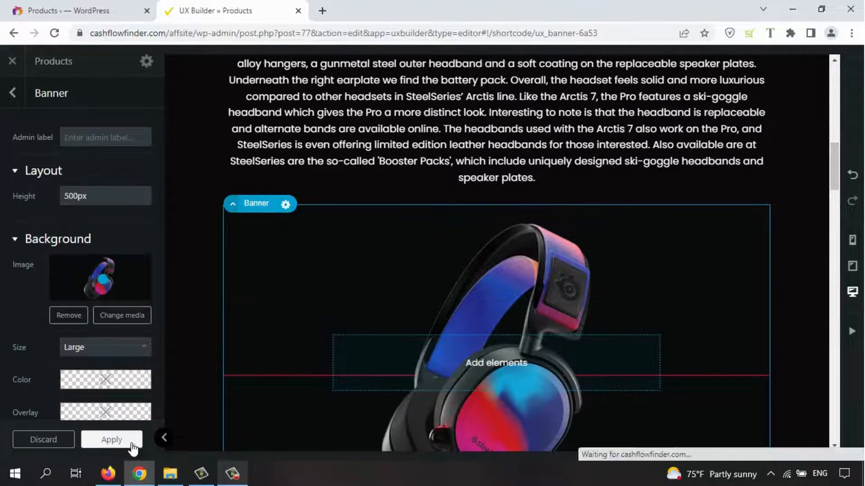
left_click(92, 445)
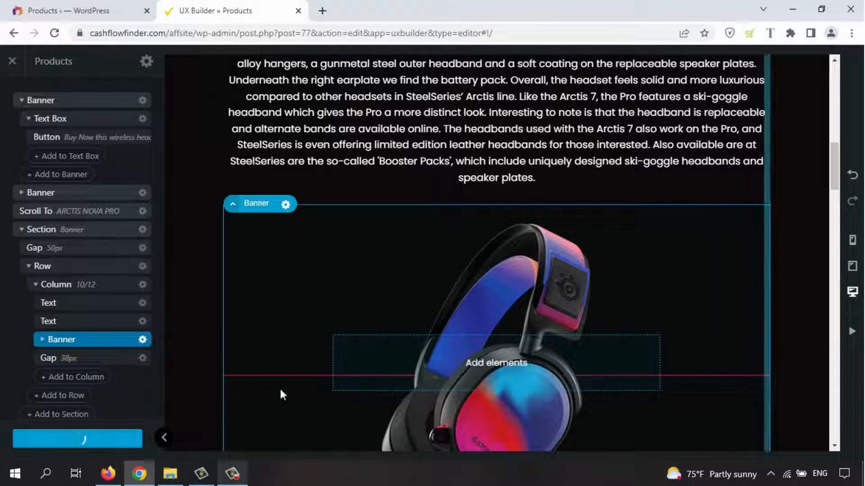
Step: Exit the builder to the live product page, and check it from the top banner down to the headphone image
left_click(12, 60)
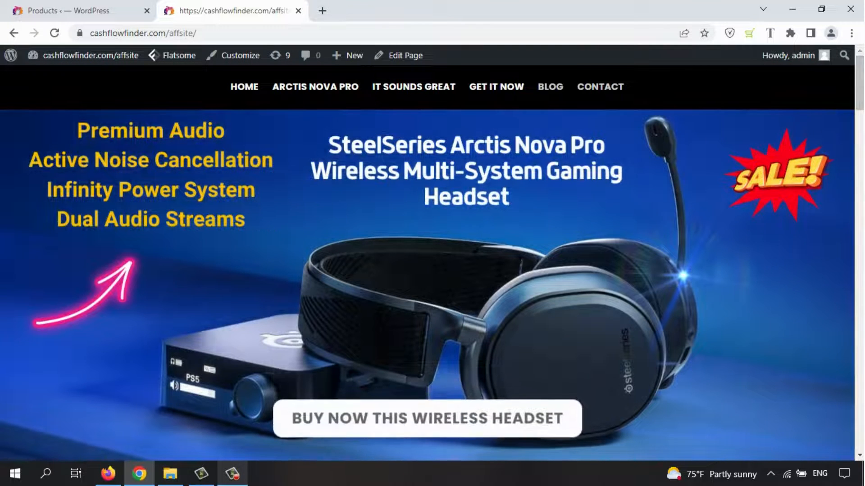
scroll(462, 352, "down", 2)
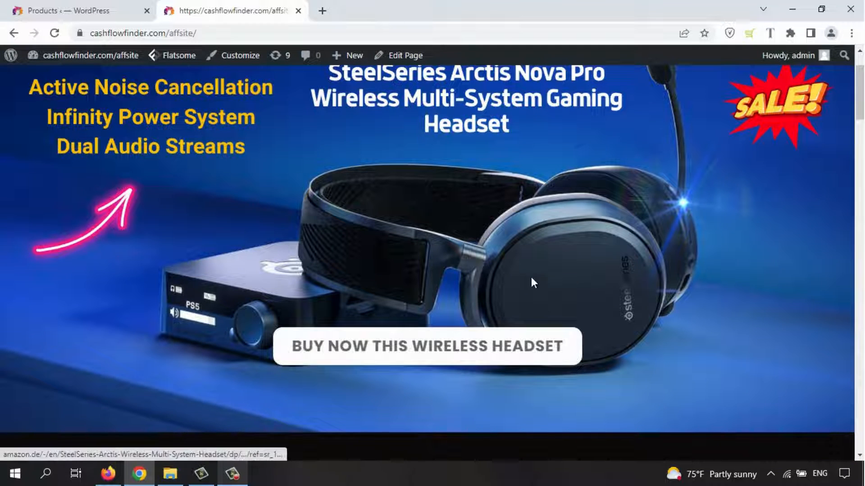
scroll(862, 107, "up", 1)
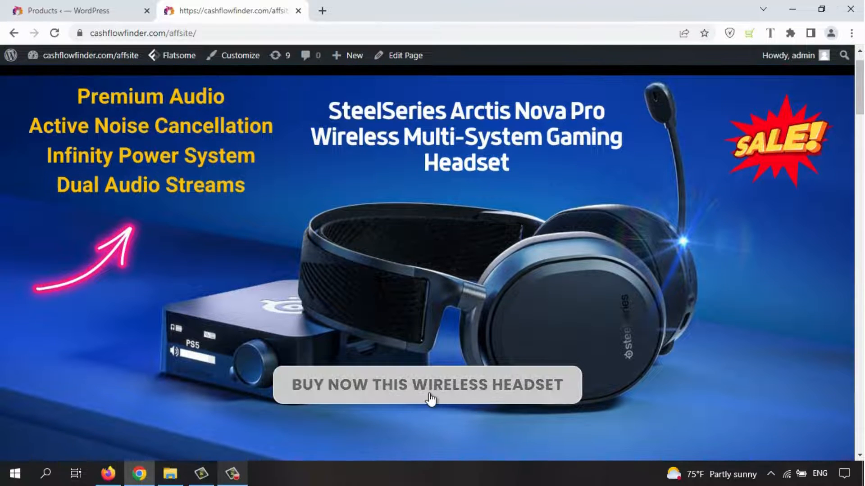
scroll(859, 155, "down", 8)
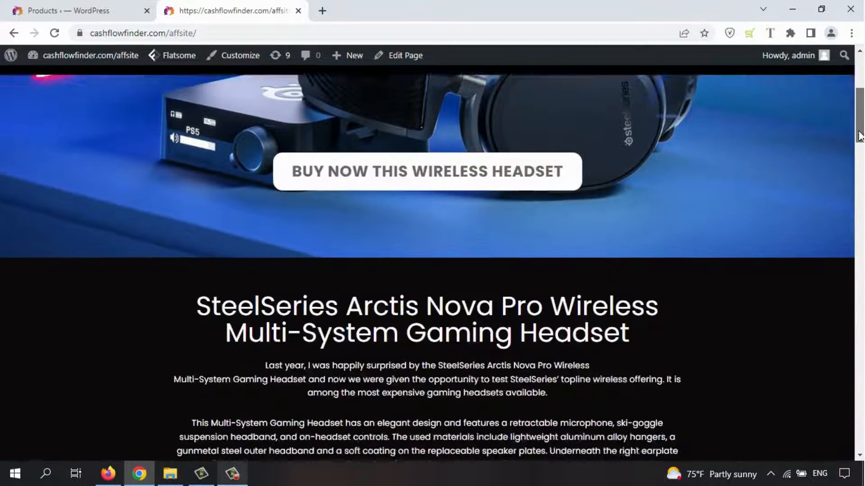
scroll(859, 155, "down", 5)
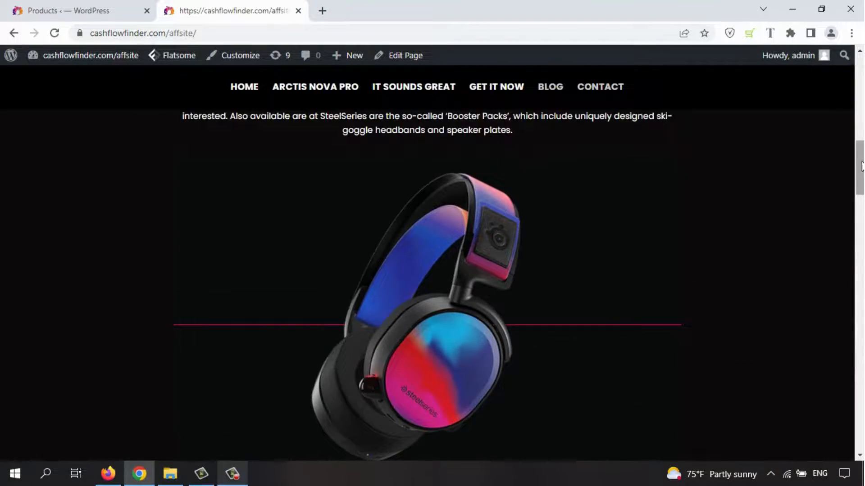
scroll(861, 166, "up", 15)
Step: Reopen the page in UX Builder, and open the settings of the paragraph, Scroll To element and orange banner below "It Sounds Great"
mouse_move(405, 63)
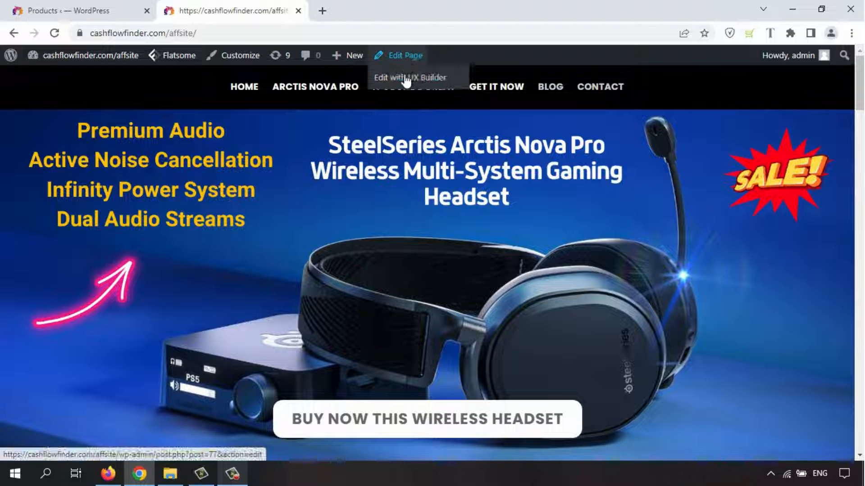
left_click(406, 78)
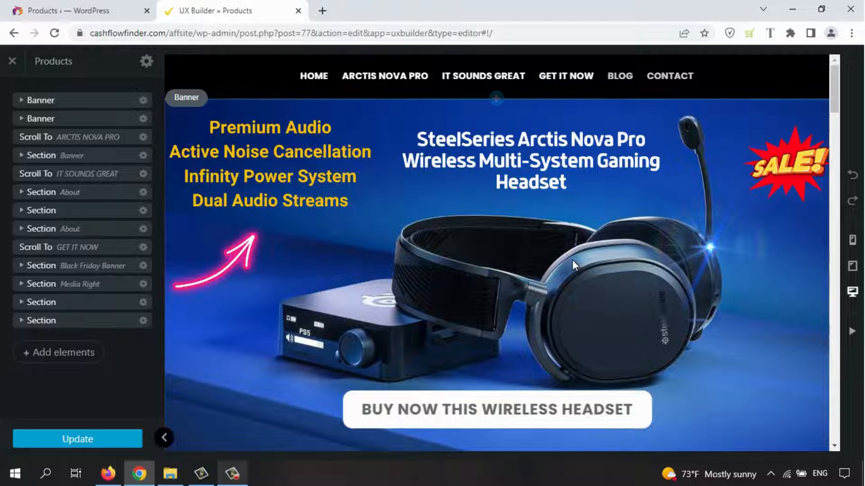
left_click_drag(834, 77, 839, 204)
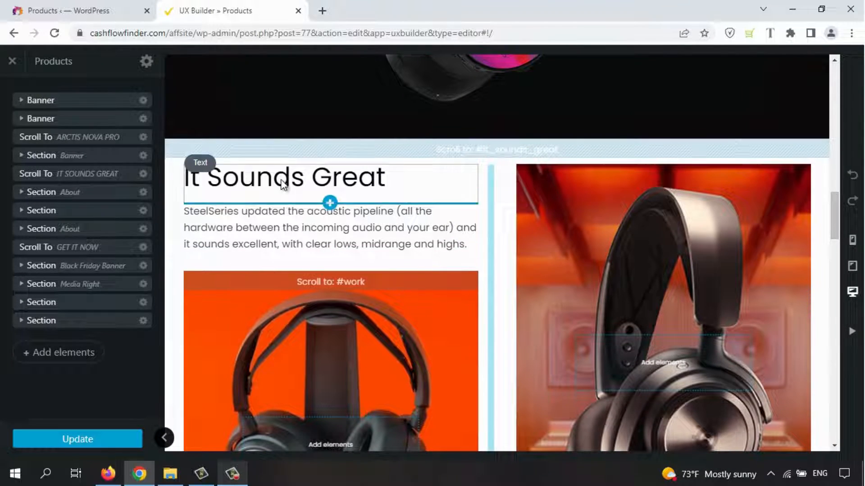
left_click(281, 232)
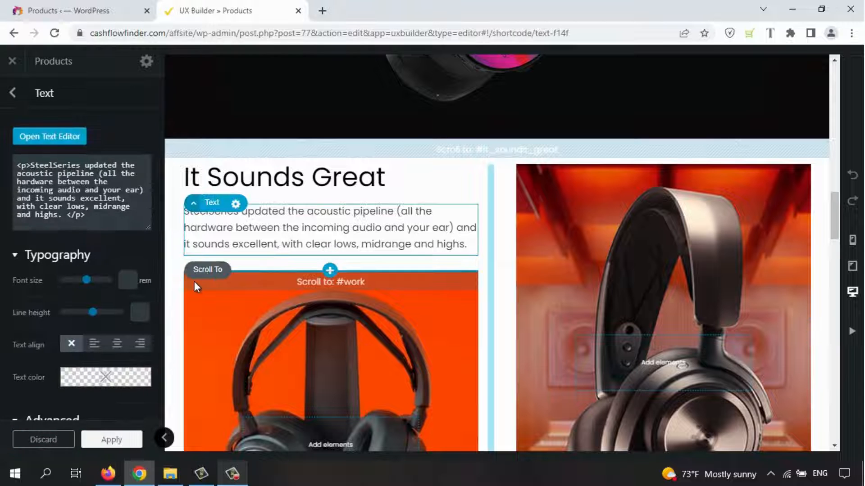
left_click(214, 315)
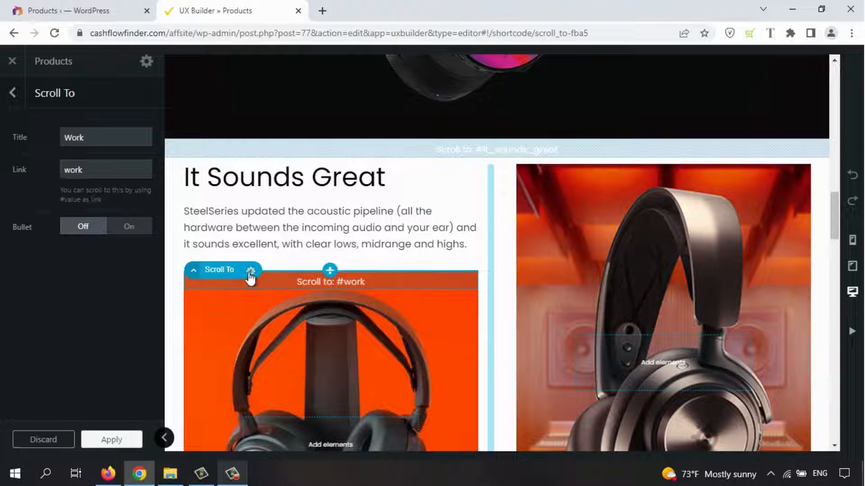
left_click(226, 306)
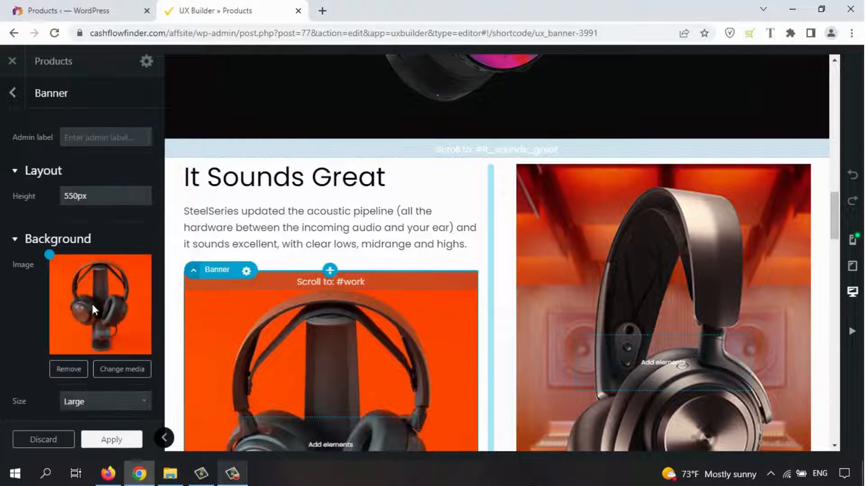
Step: Try a height of 552px on the orange headset banner, and return it to 550px
mouse_move(79, 199)
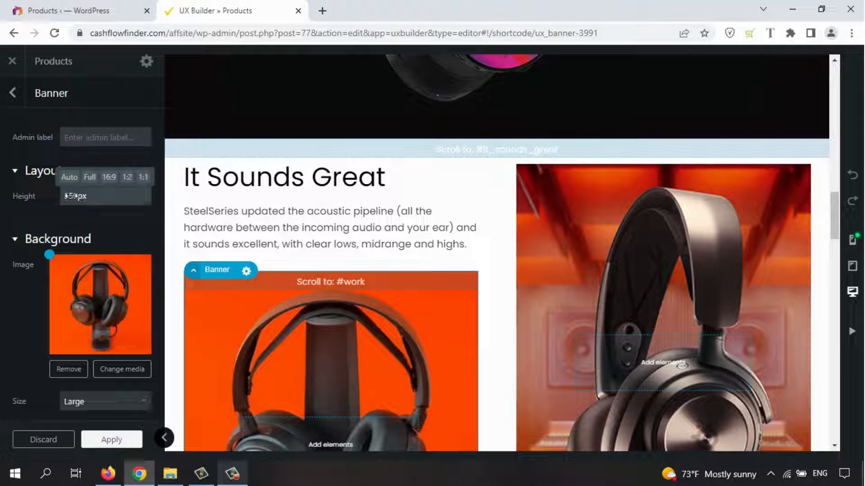
left_click_drag(74, 197, 85, 201)
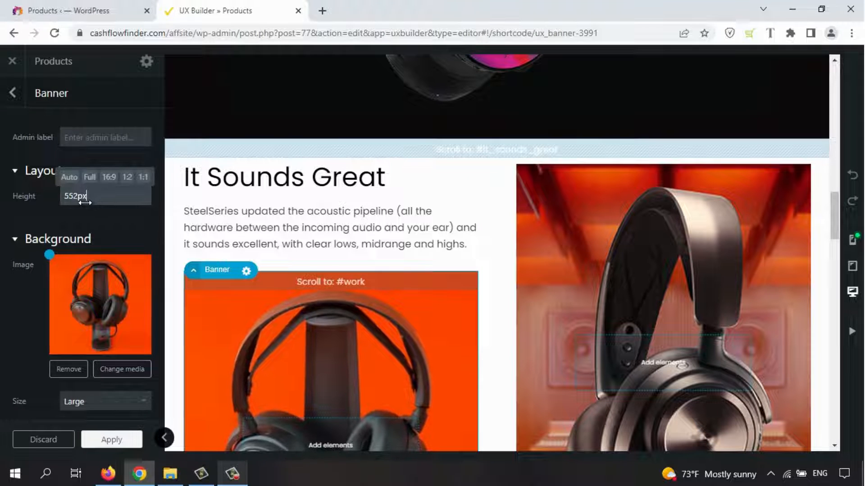
left_click(83, 197)
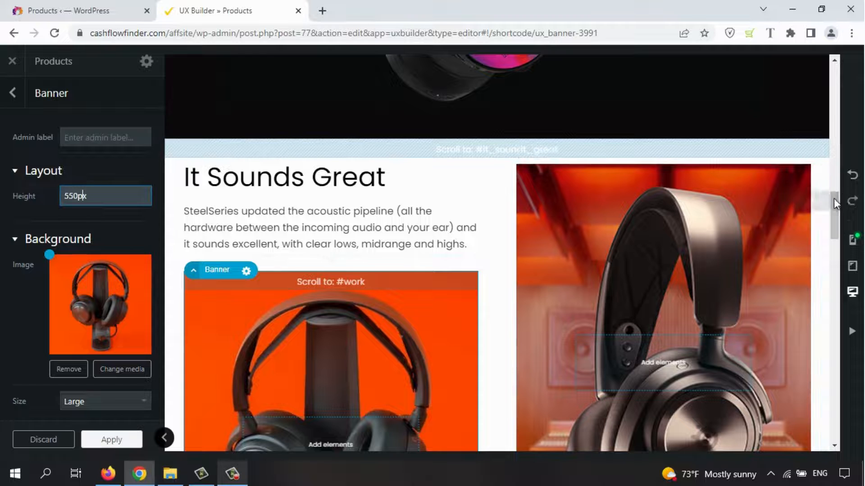
left_click_drag(834, 203, 835, 233)
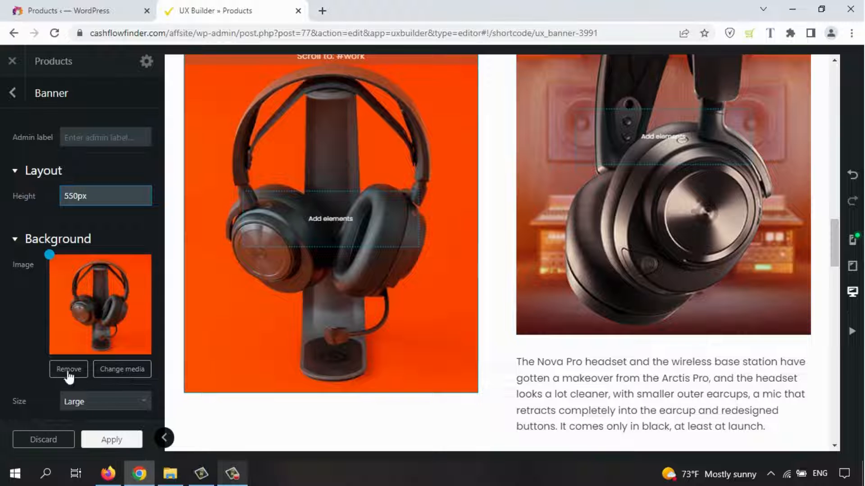
left_click_drag(833, 253, 837, 219)
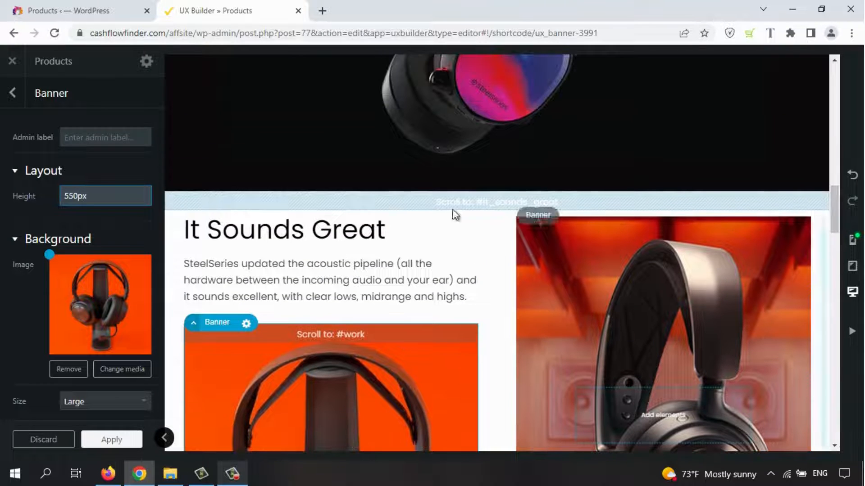
Step: Start adding content between the headphone section and the "It Sounds Great" scroll anchor, and open Flatsome Studio
left_click(496, 208)
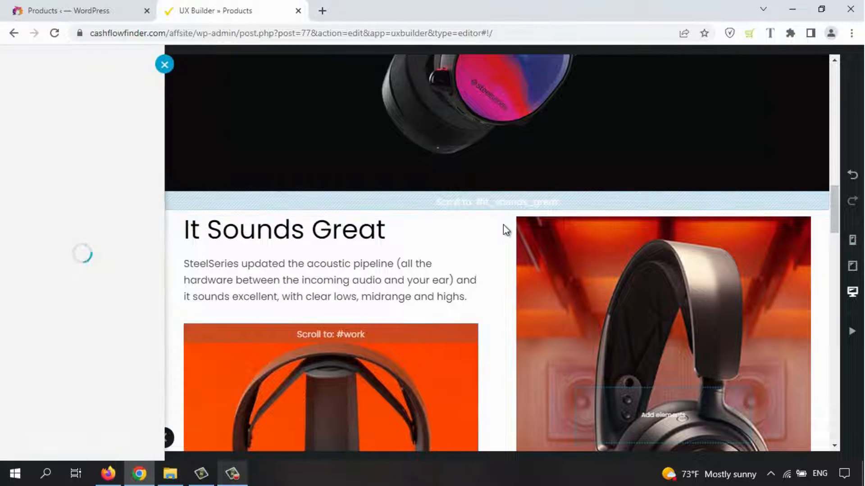
left_click(164, 64)
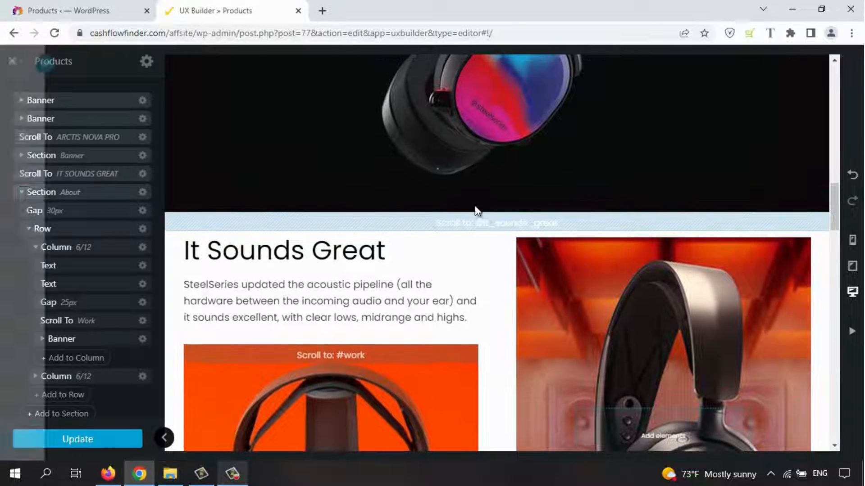
left_click(499, 230)
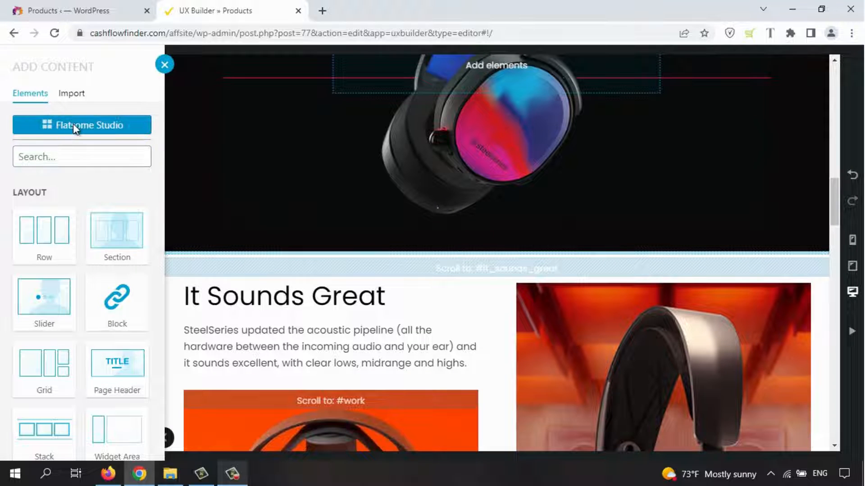
left_click(74, 124)
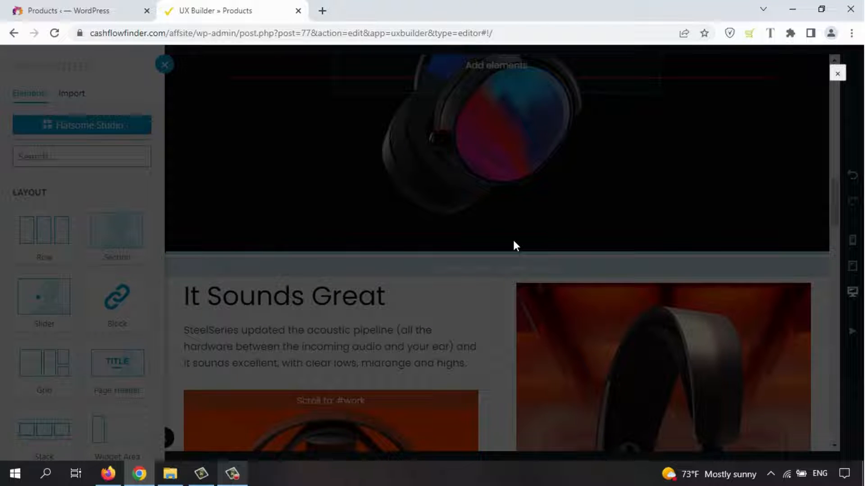
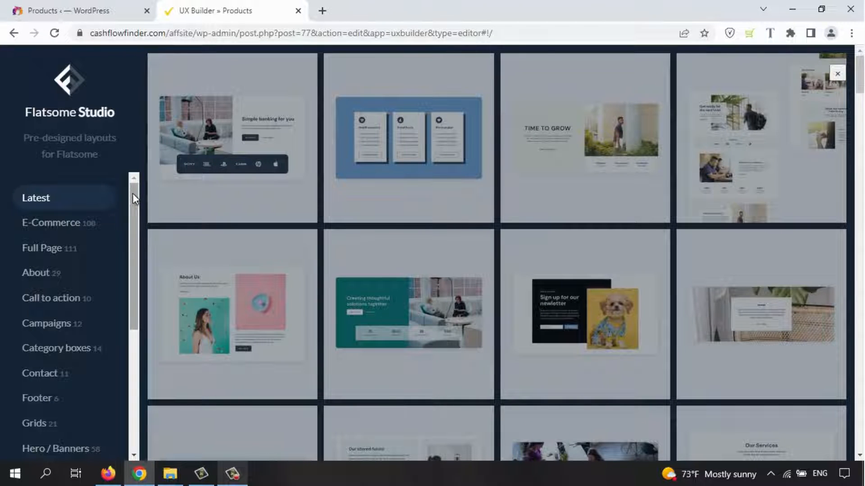
Step: Browse the Campaigns layouts in Flatsome Studio, preview the "Campaign banner with image background" layout, and close the preview
left_click_drag(133, 193, 134, 227)
left_click(53, 265)
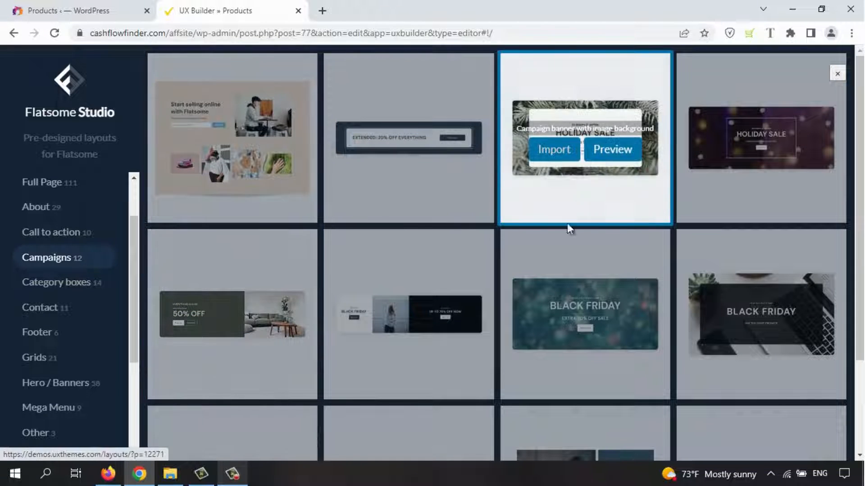
left_click(611, 155)
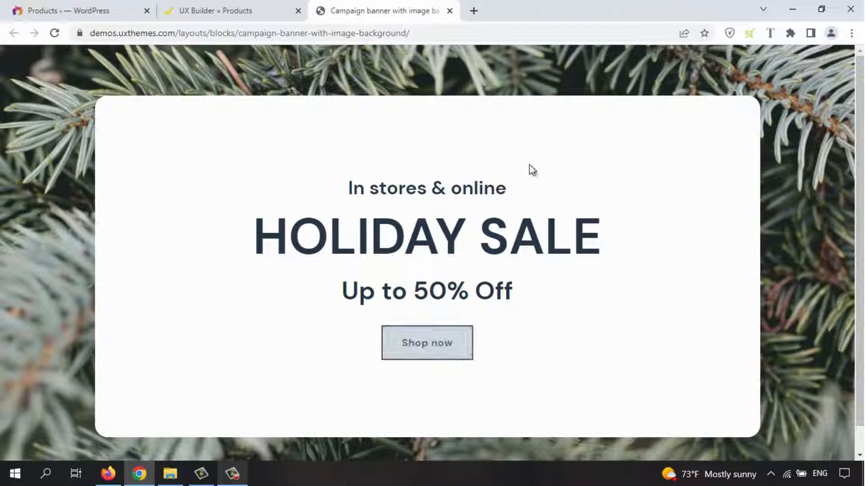
left_click(449, 10)
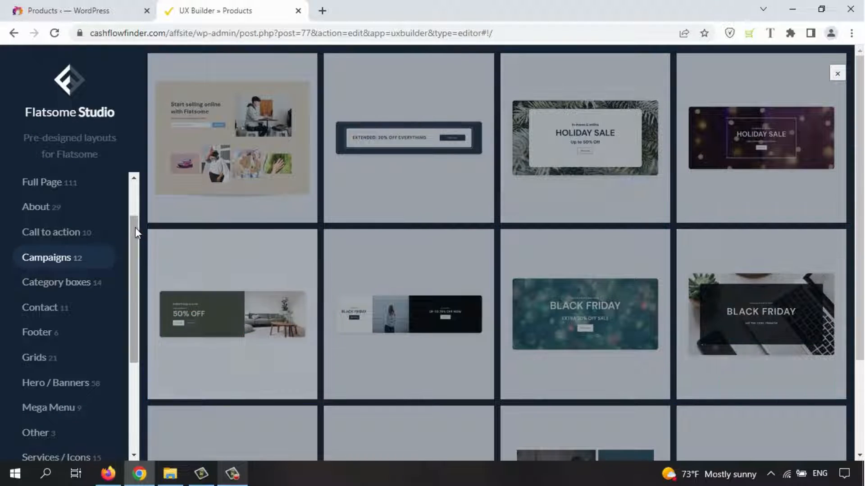
Step: Browse the Hero / Banners layouts, preview "Hero Icon Box Combo", and close Flatsome Studio without importing anything
left_click_drag(135, 228, 135, 275)
left_click(59, 291)
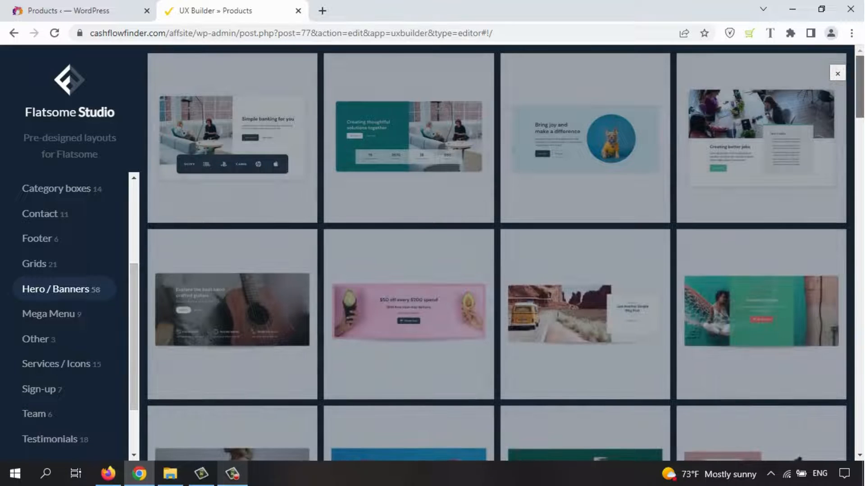
scroll(406, 180, "down", 3)
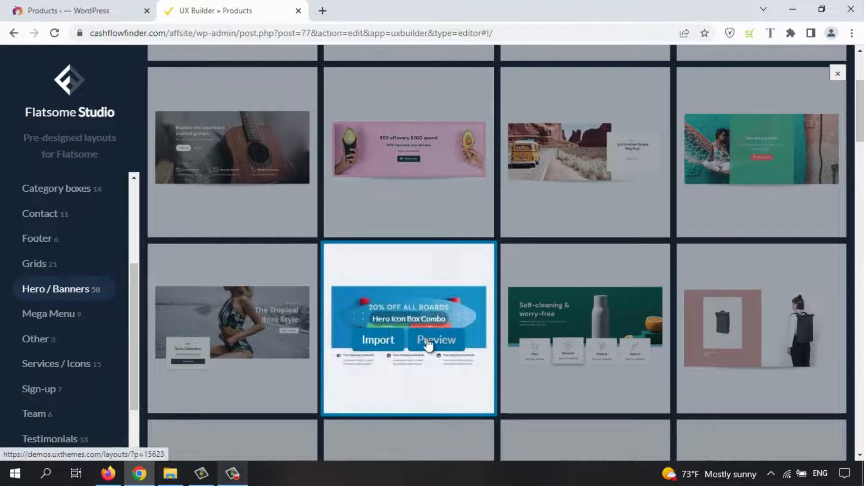
left_click(427, 344)
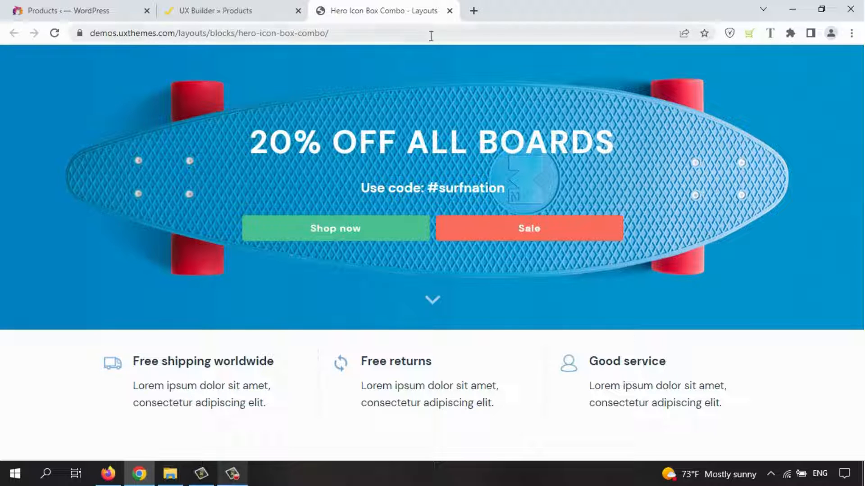
left_click(449, 11)
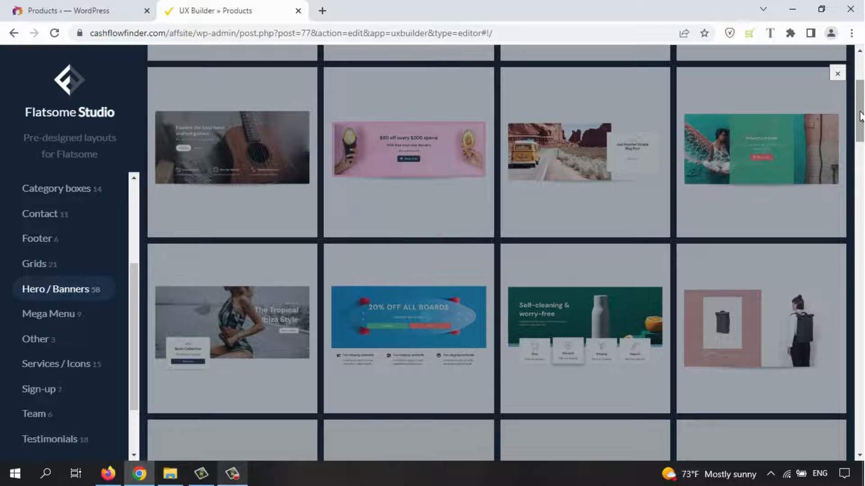
left_click_drag(860, 116, 851, 228)
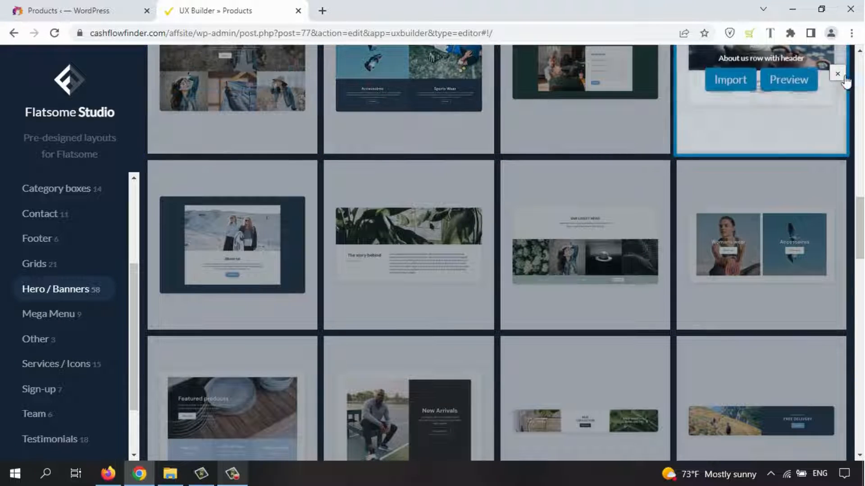
left_click(839, 75)
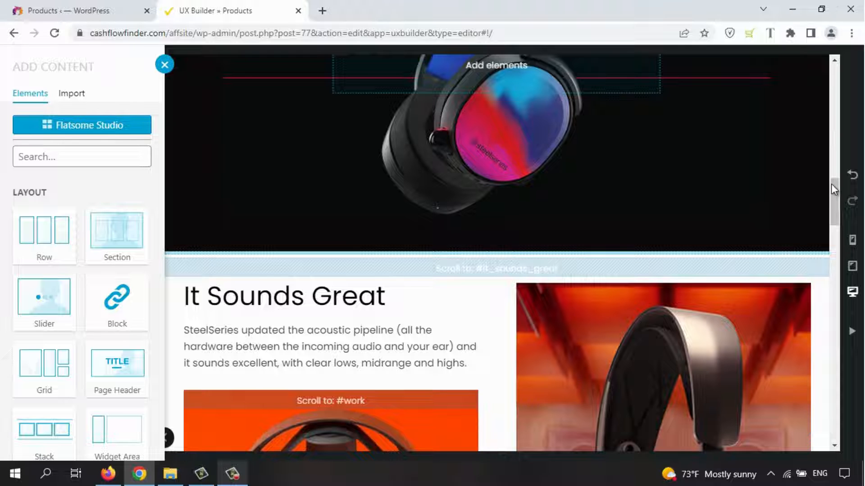
Step: Shift the background focus point of the tall headphone banner beside "It Sounds Great" towards the earcup, apply it, and update the page
mouse_move(830, 206)
left_mouse_down()
mouse_move(832, 228)
mouse_move(836, 208)
left_mouse_up()
left_click(545, 159)
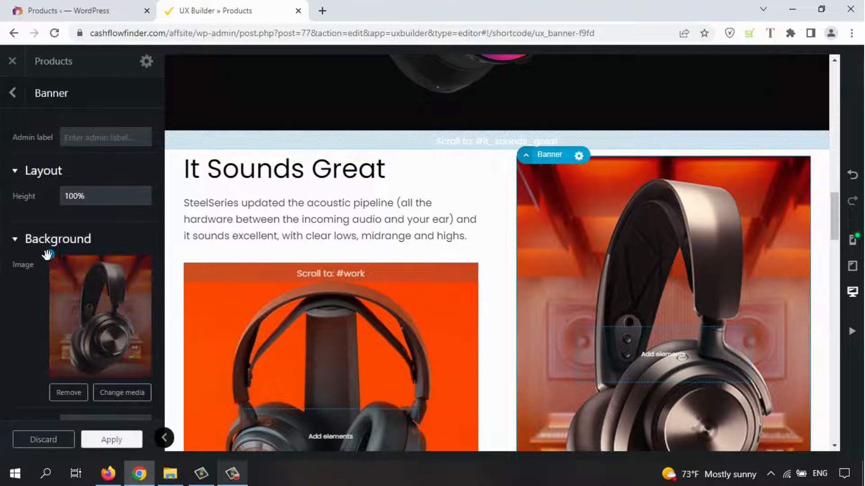
left_click_drag(86, 292, 116, 322)
left_click_drag(836, 208, 836, 221)
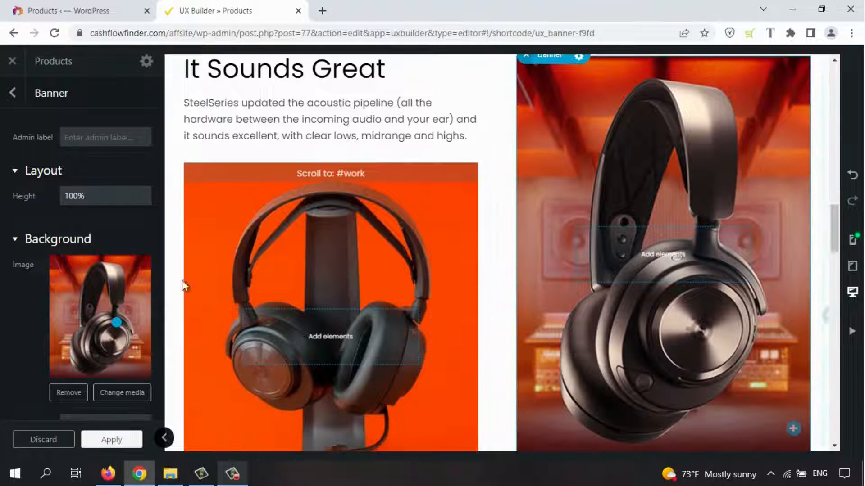
mouse_move(111, 327)
left_mouse_down()
mouse_move(50, 322)
mouse_move(154, 325)
mouse_move(120, 325)
left_mouse_up()
left_click(108, 441)
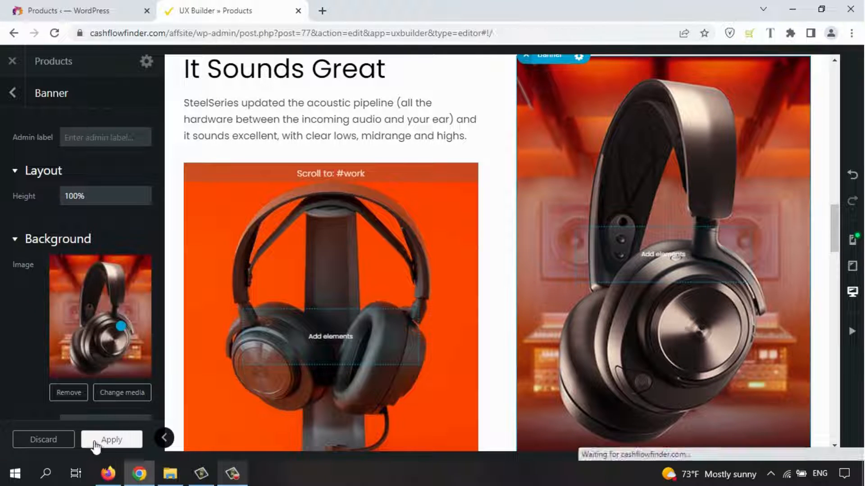
left_click(80, 441)
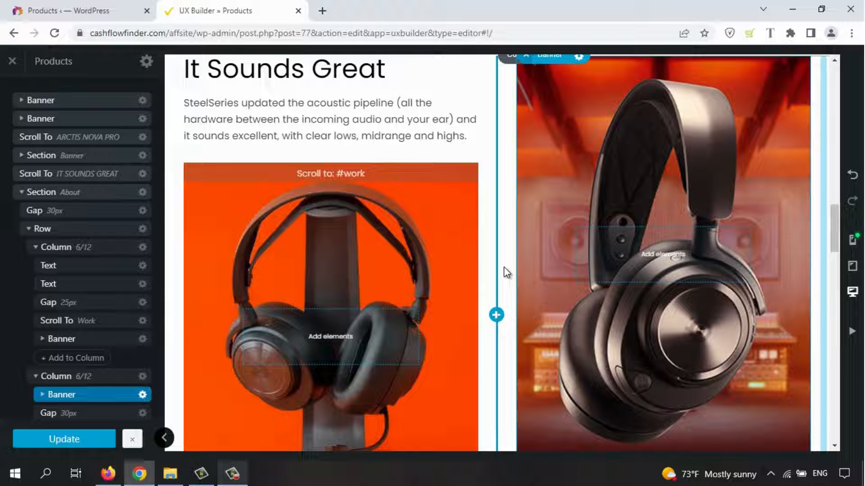
left_click_drag(832, 227, 807, 86)
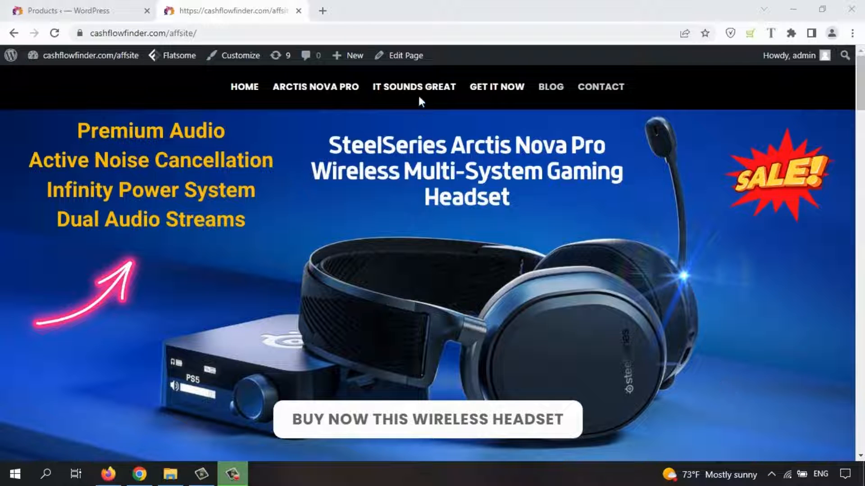
Step: Reopen the live page in UX Builder, and open the settings of the paragraph below the Arctis Nova Pro heading
mouse_move(415, 61)
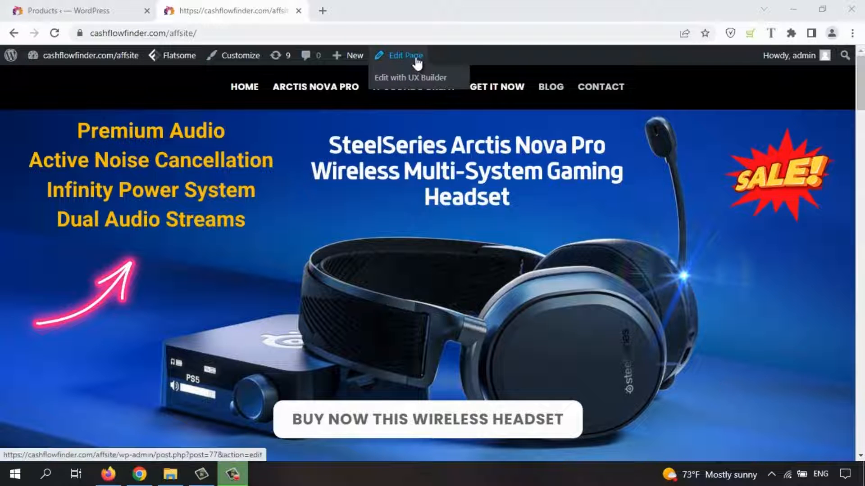
left_click(447, 84)
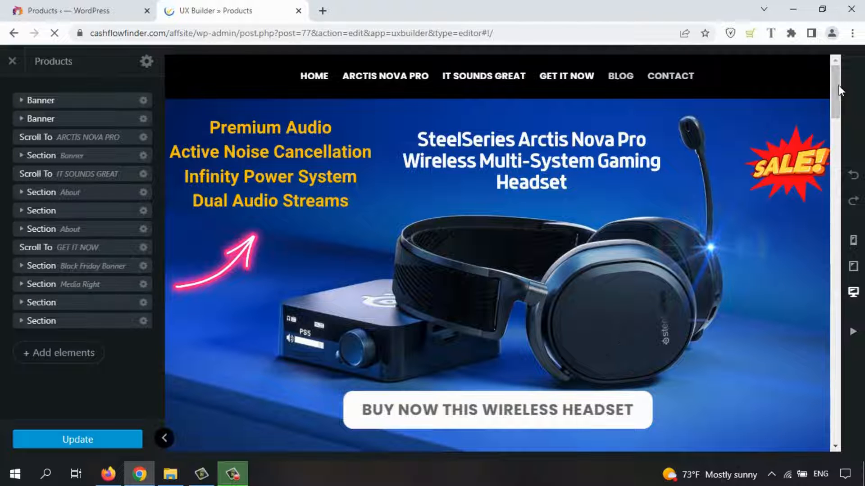
left_click_drag(836, 82, 752, 166)
left_click(553, 228)
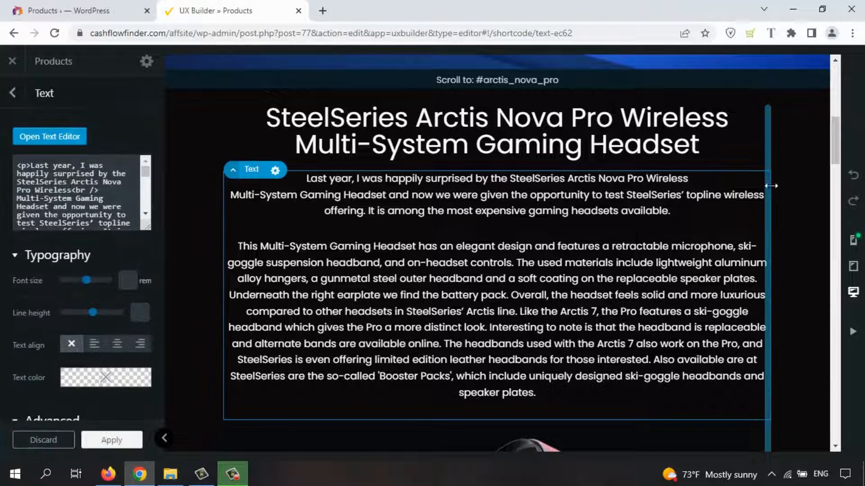
left_click_drag(836, 129, 839, 307)
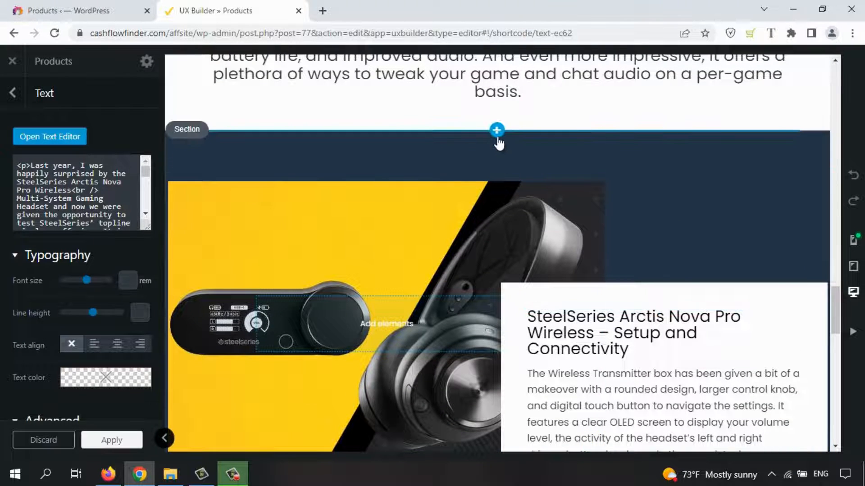
left_click(497, 135)
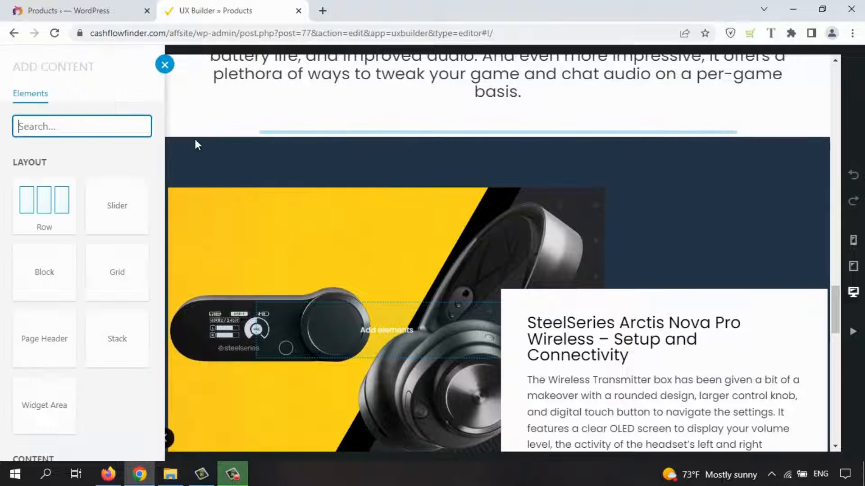
scroll(516, 137, "up", 2)
left_click(165, 65)
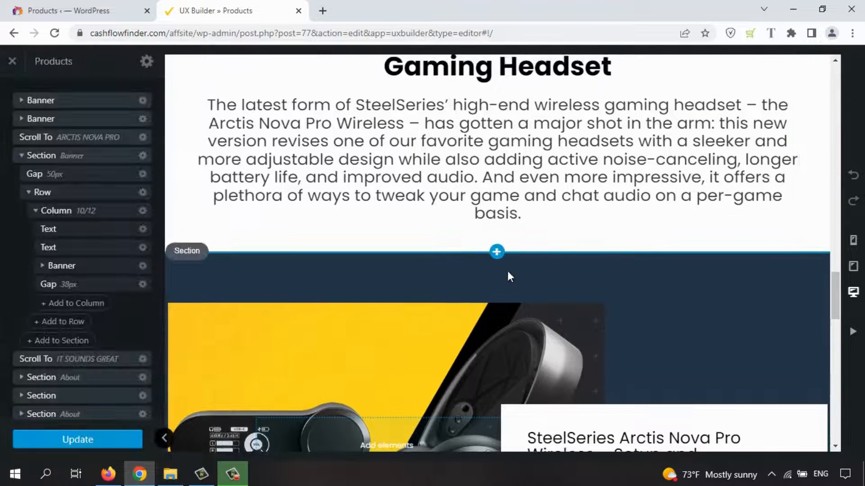
Step: Start adding content between the "Gaming Headset" text section and the dark blue section, and browse the Testimonials layouts in Flatsome Studio
left_click(497, 252)
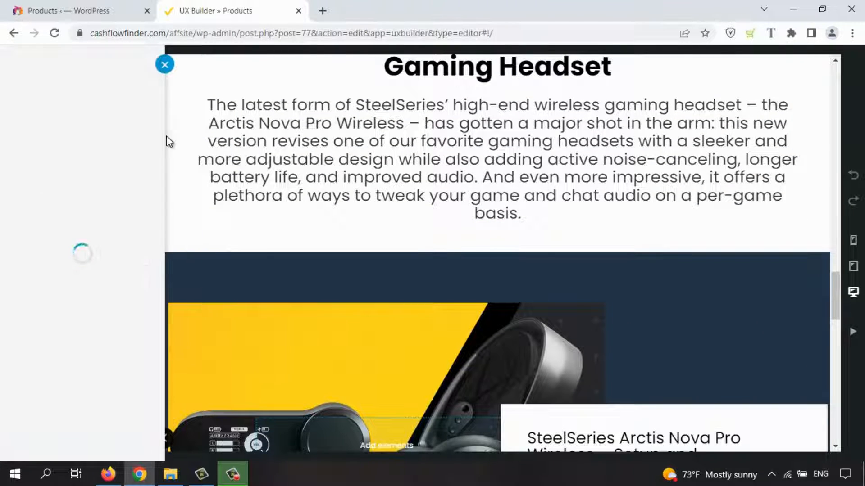
left_click(120, 125)
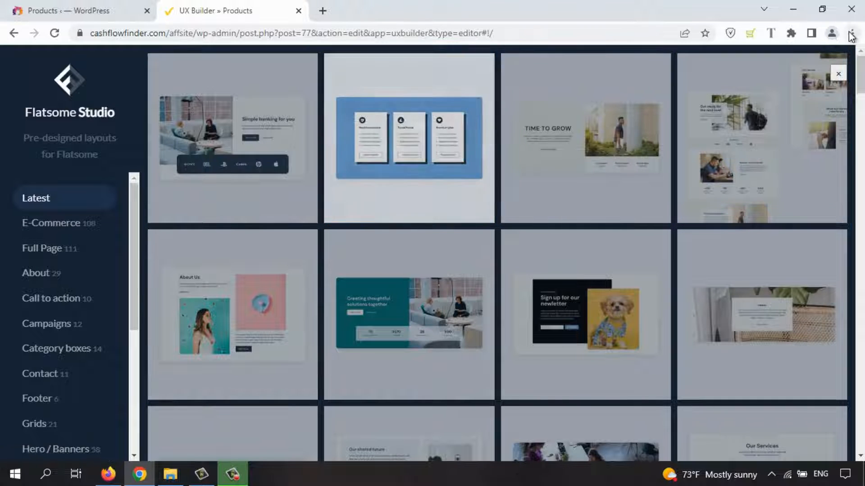
left_click_drag(859, 80, 859, 122)
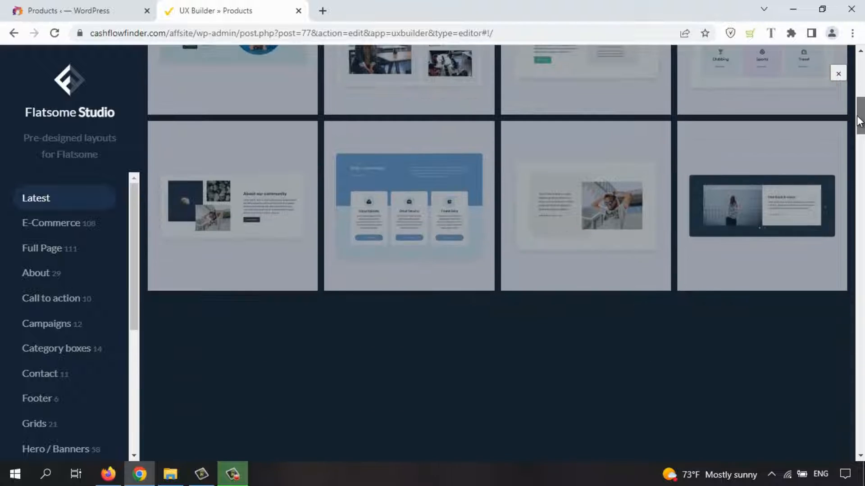
left_click_drag(132, 195, 135, 342)
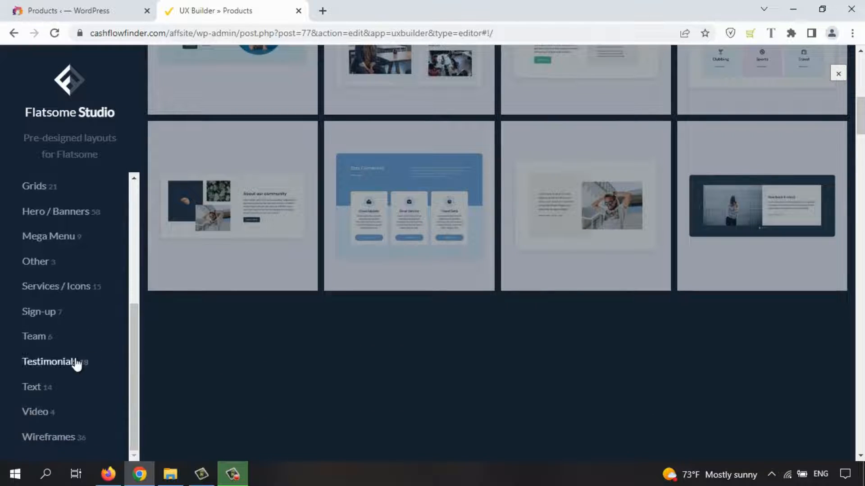
mouse_move(447, 297)
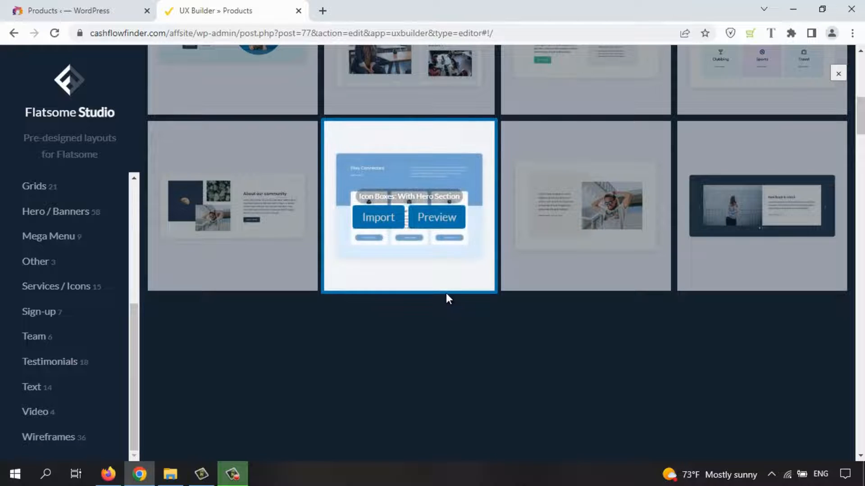
left_click(69, 367)
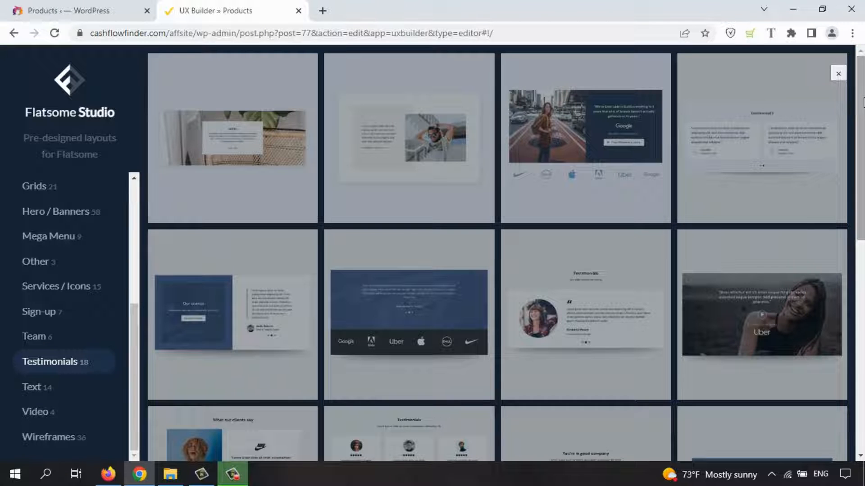
left_click_drag(862, 103, 861, 225)
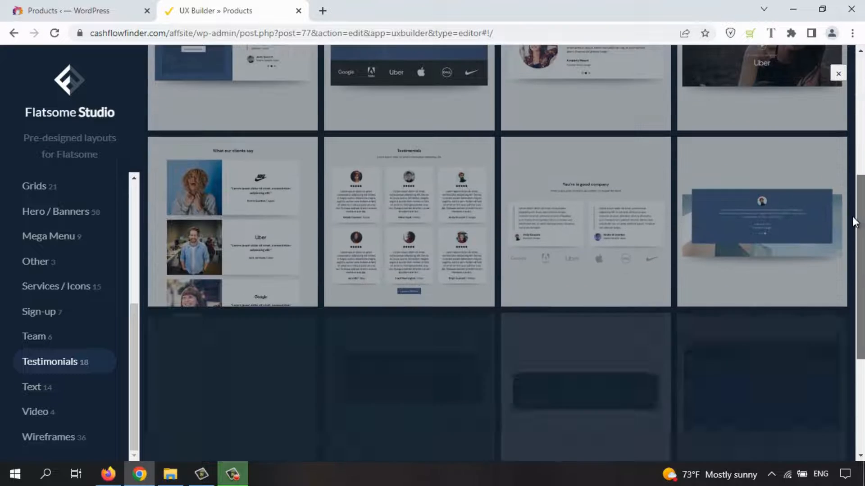
Step: Preview the "Testimonial: Classic Box Layout" design, and return to the Testimonials layouts in Flatsome Studio
left_click(441, 237)
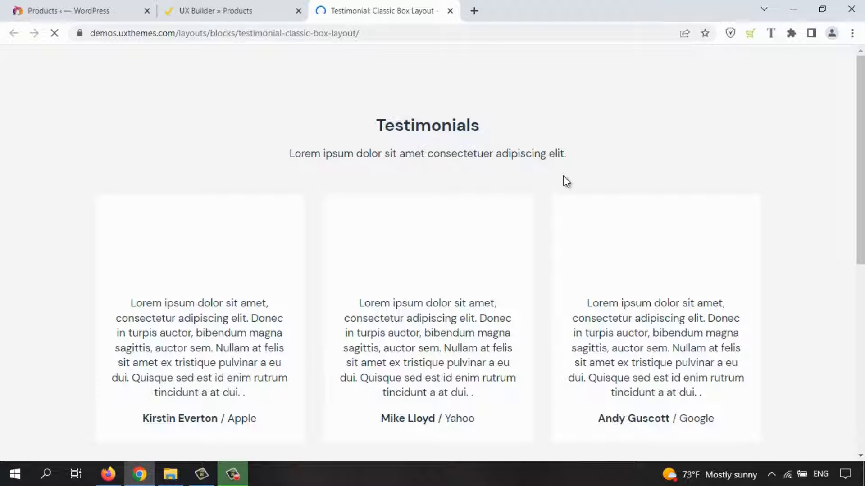
mouse_move(863, 106)
left_mouse_down()
mouse_move(859, 265)
mouse_move(860, 90)
left_mouse_up()
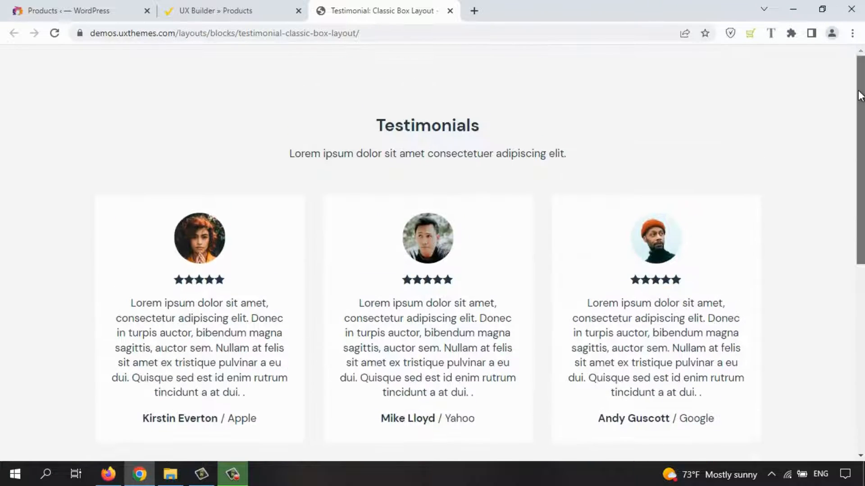
left_click(450, 10)
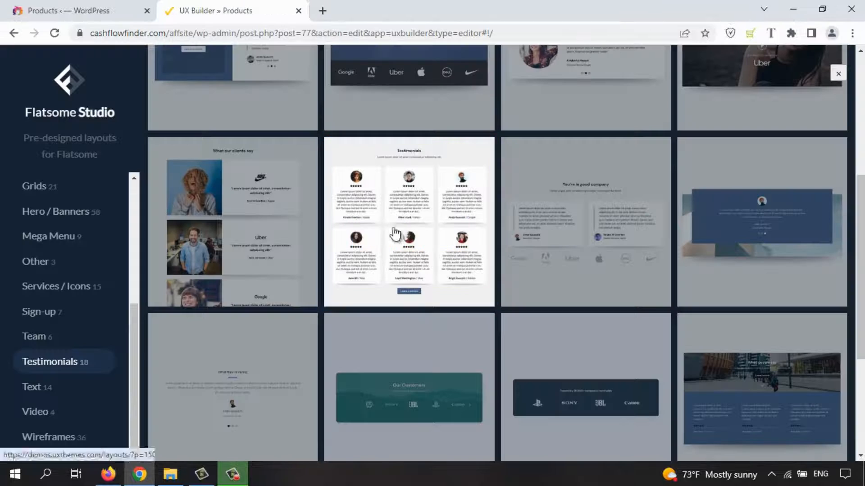
Step: Import the classic box testimonials layout above the dark blue section, and check how it appears on the page
mouse_move(398, 246)
left_click(378, 234)
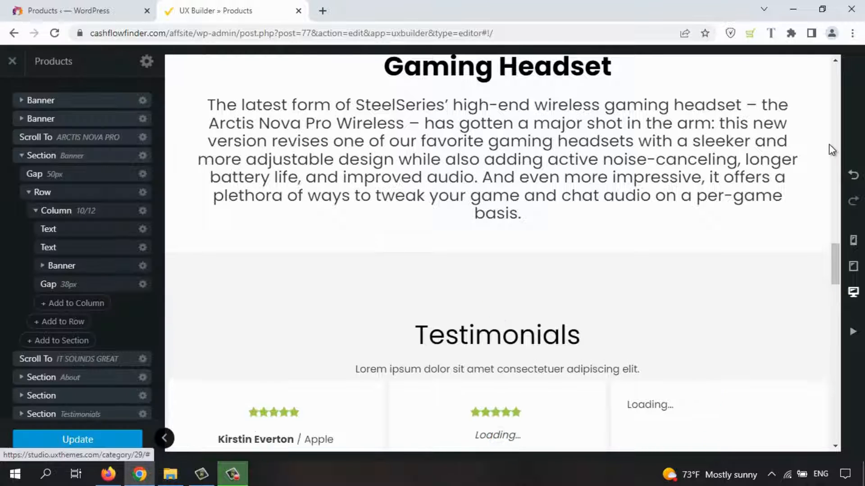
left_click_drag(833, 246, 837, 263)
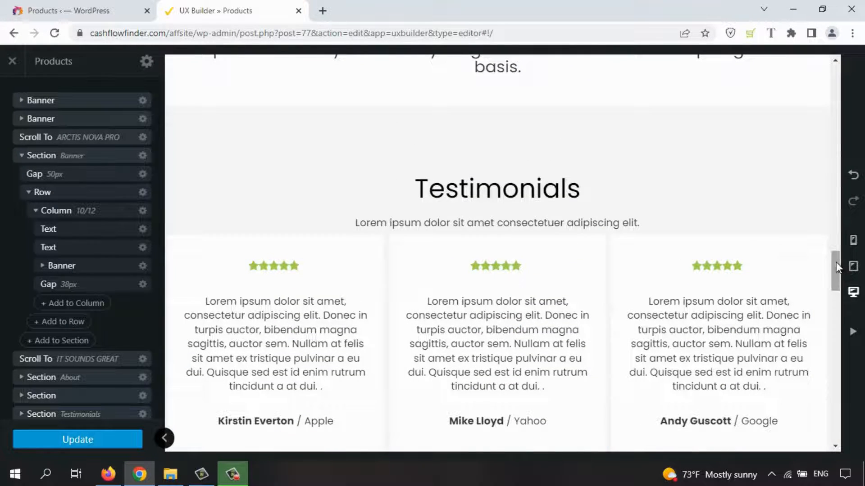
mouse_move(836, 265)
left_mouse_down()
mouse_move(837, 296)
mouse_move(839, 263)
left_mouse_up()
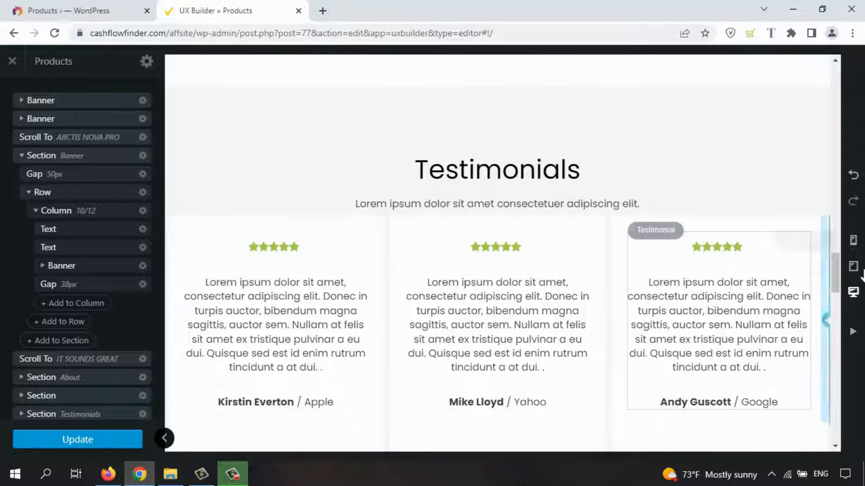
left_click_drag(836, 266, 836, 255)
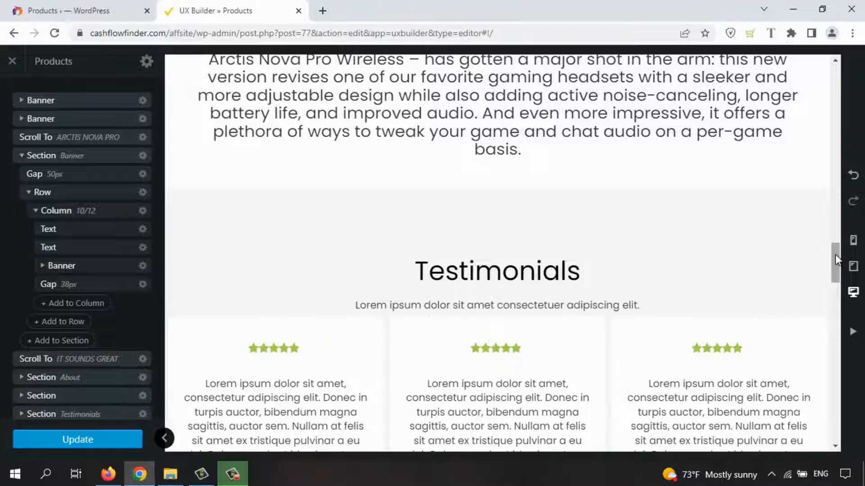
Step: Insert an Image Box above the stars of the first testimonial and set its image width to 20%
mouse_move(834, 255)
left_mouse_down()
mouse_move(835, 295)
mouse_move(838, 271)
left_mouse_up()
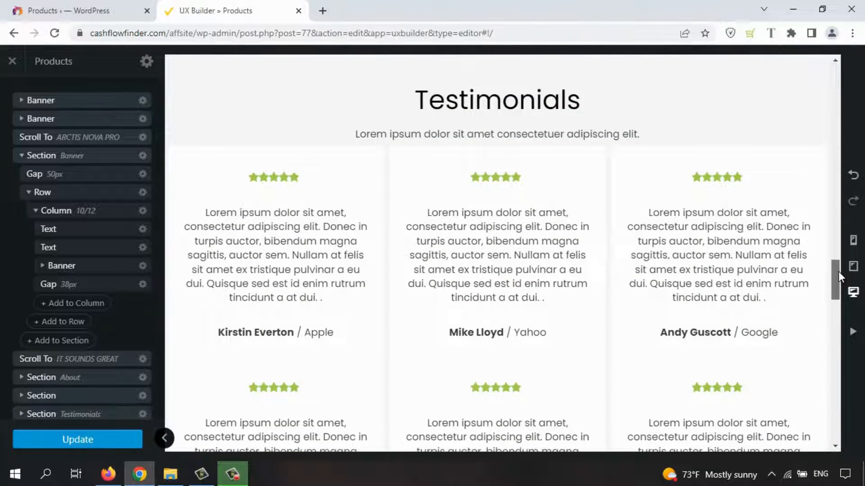
left_click(270, 254)
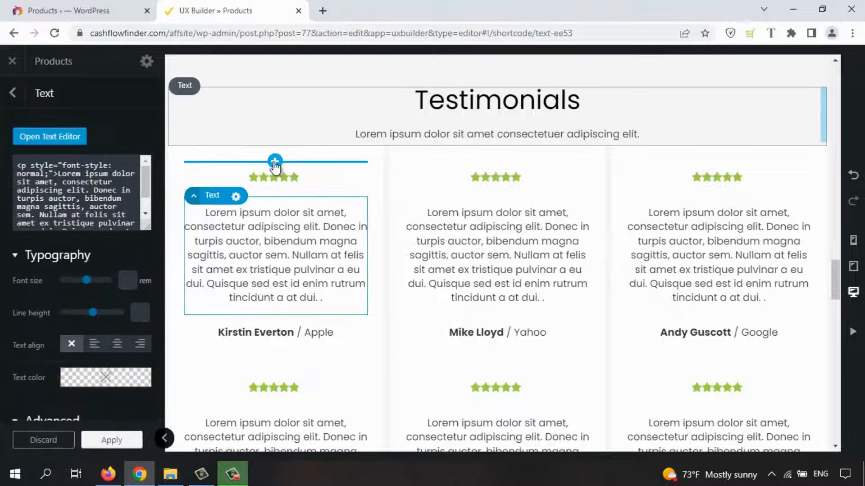
left_click(275, 162)
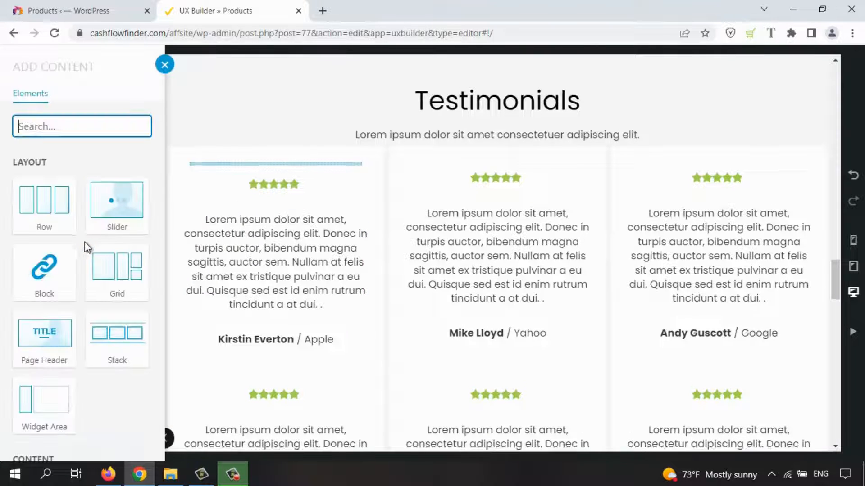
left_click(126, 395)
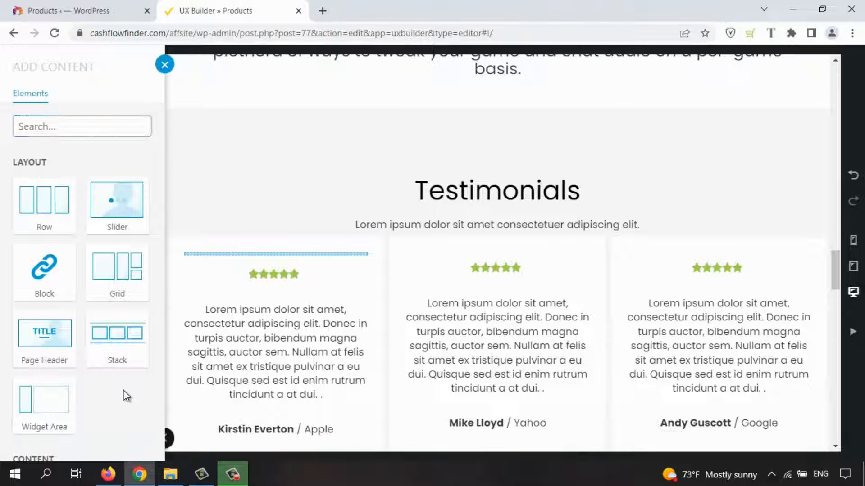
scroll(126, 396, "down", 1)
scroll(126, 396, "down", 2)
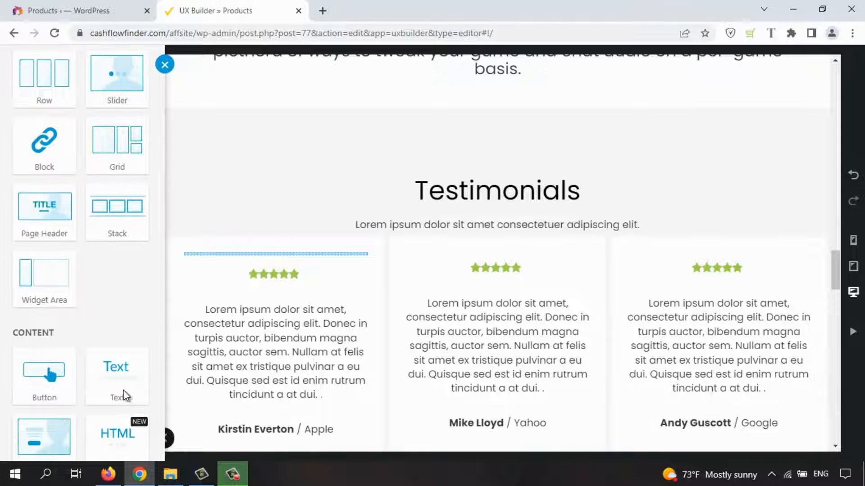
scroll(126, 396, "down", 6)
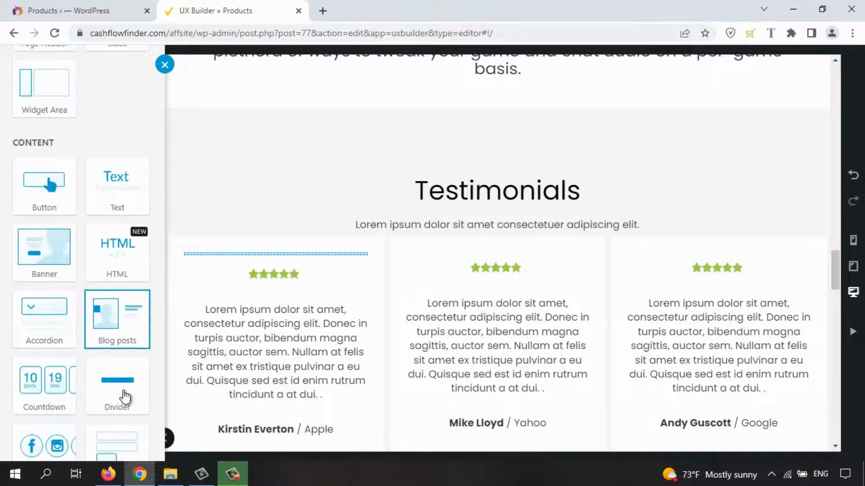
scroll(126, 397, "down", 4)
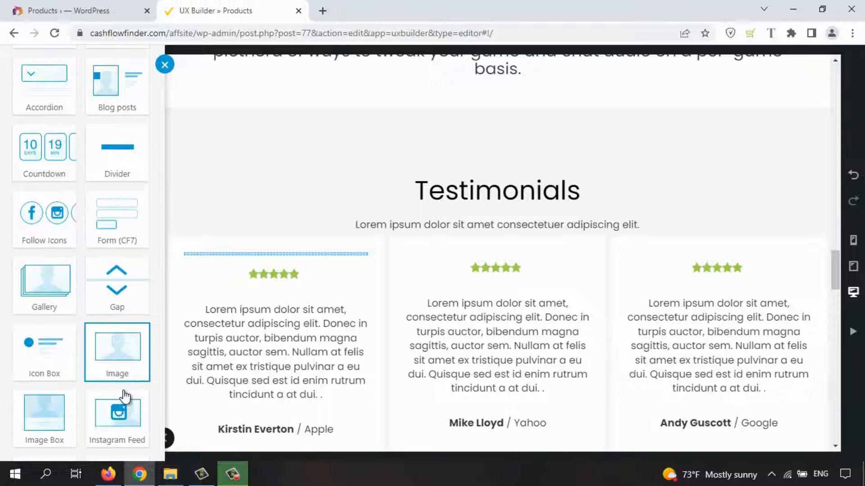
scroll(121, 392, "down", 2)
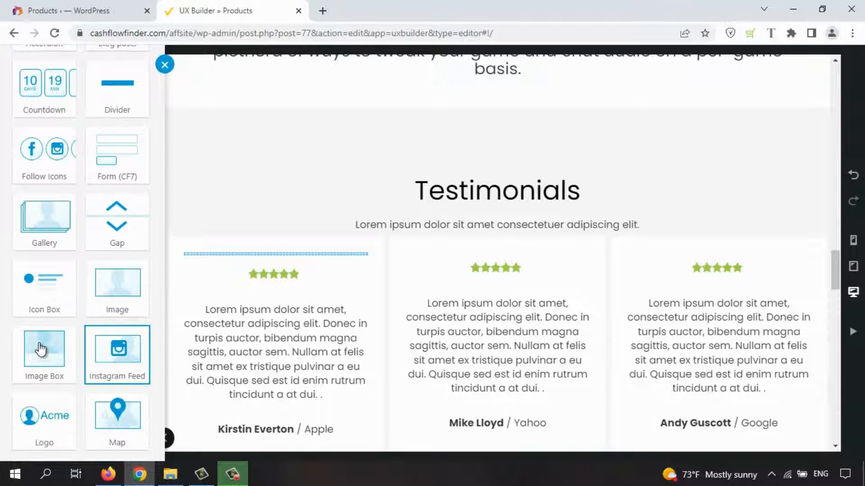
left_click_drag(45, 343, 374, 332)
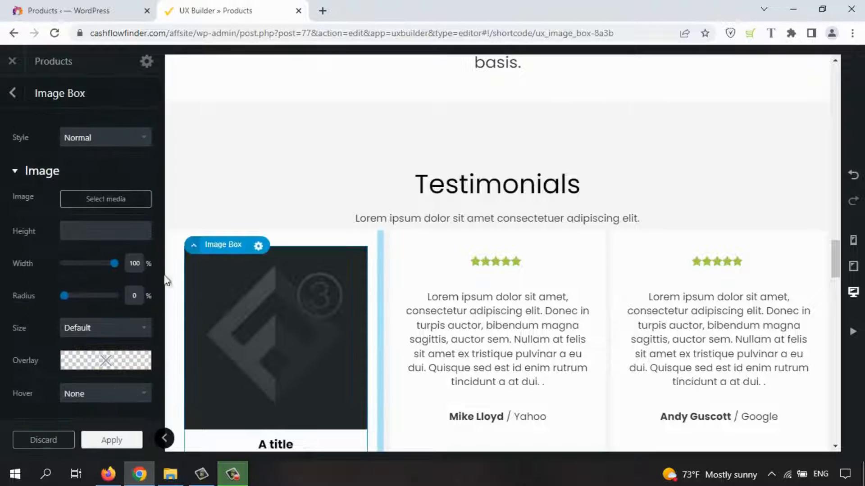
left_click_drag(107, 271, 75, 270)
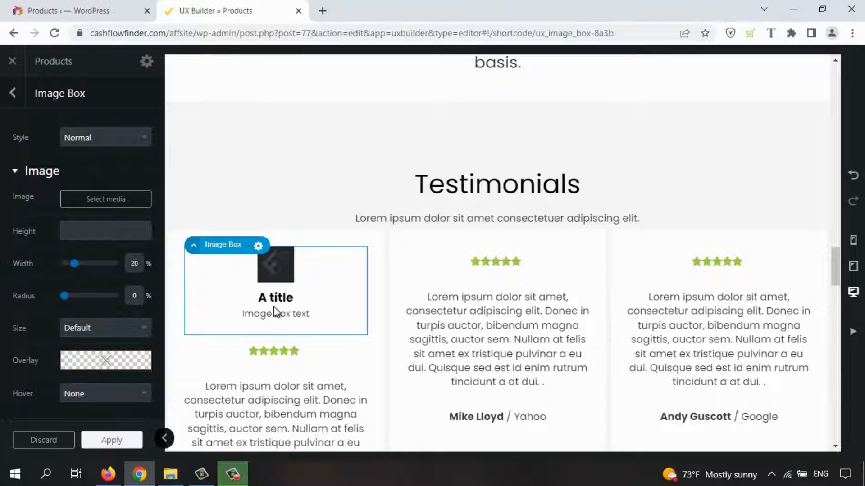
Step: Replace the first testimonial's placeholder text with "this is the best product I bought in my life"
left_click_drag(834, 253, 834, 264)
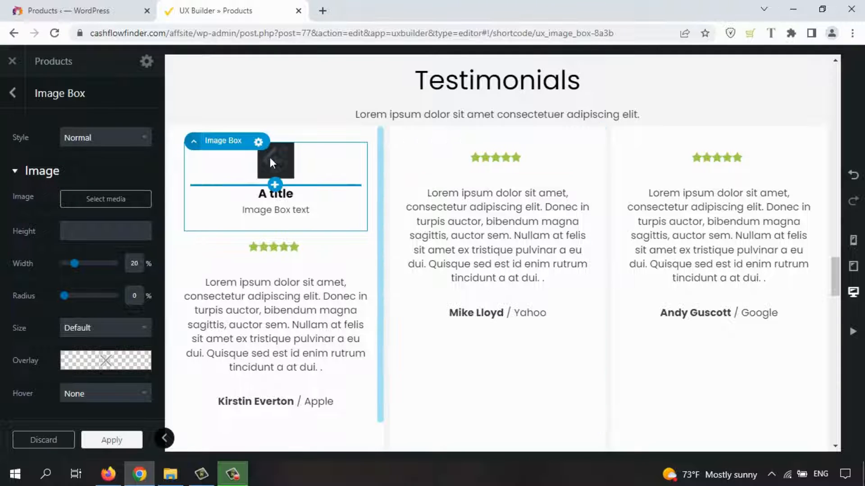
left_click(271, 293)
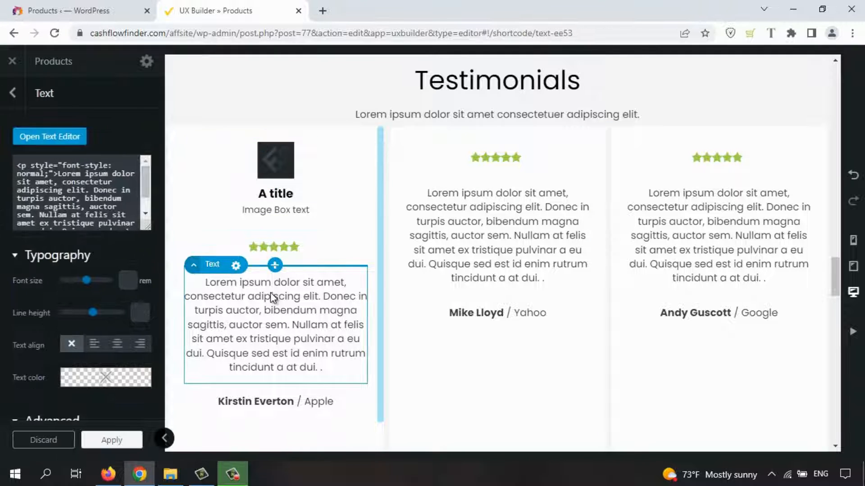
left_click_drag(143, 245, 127, 305)
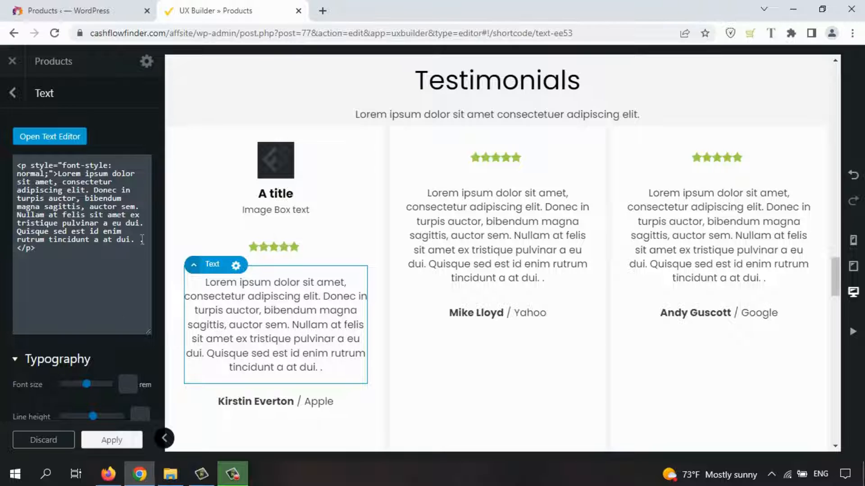
left_click_drag(144, 240, 60, 175)
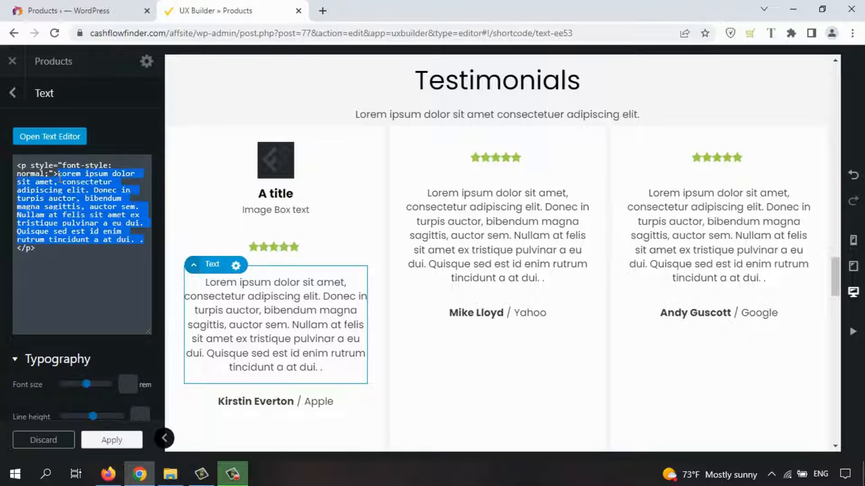
type("t")
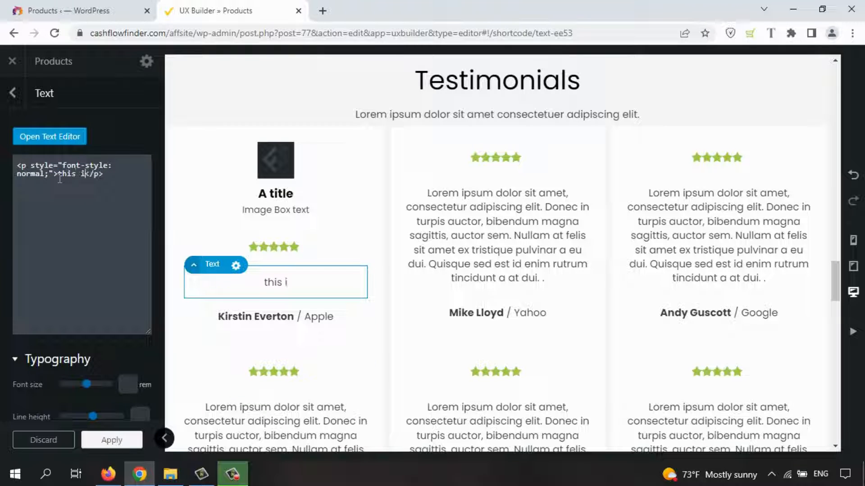
type("his is the best pro")
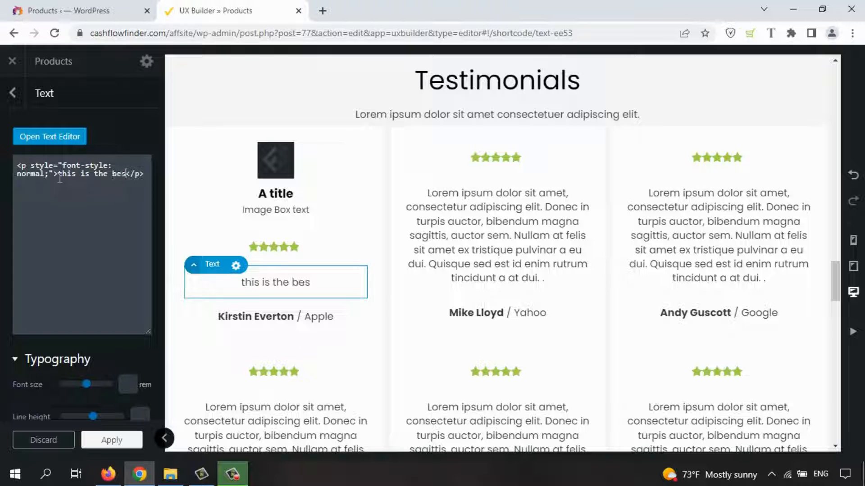
type("duct I b")
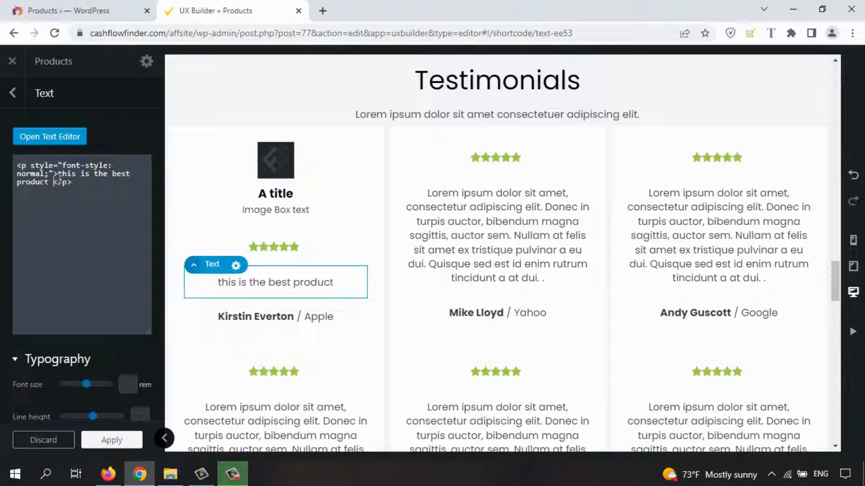
type("oight")
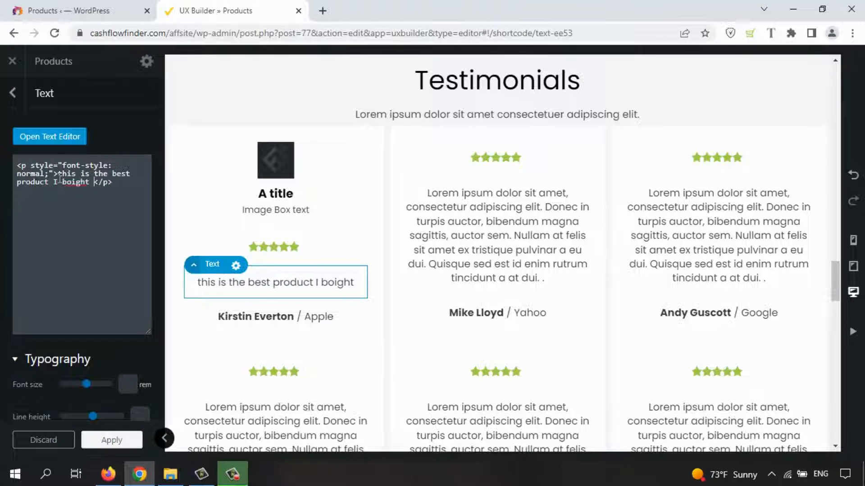
key("BackSpace")
key("BackSpace")
key("BackSpace")
key("BackSpace")
type("ught ")
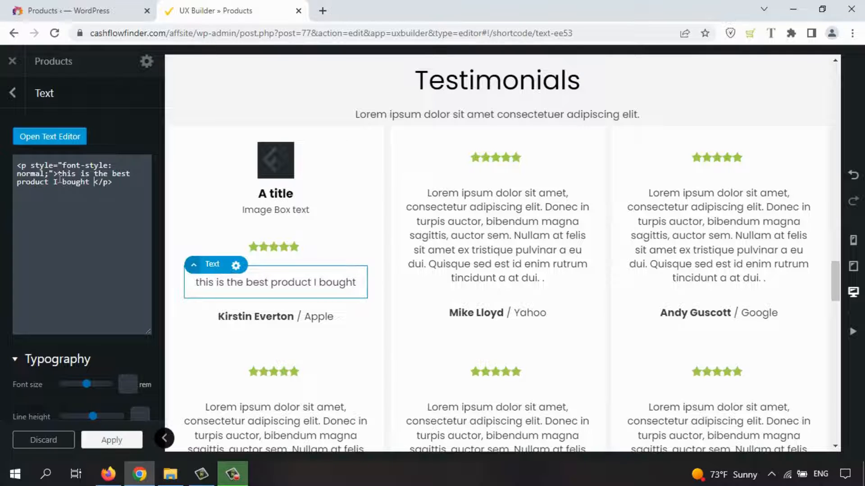
type("in my life")
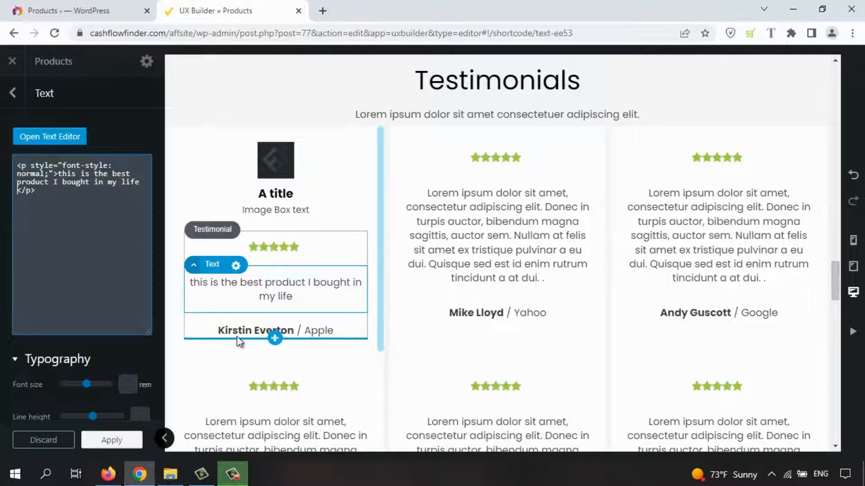
Step: Look over the testimonials section and the banner below it, and exit UX Builder without saving the changes
left_click_drag(836, 272, 834, 296)
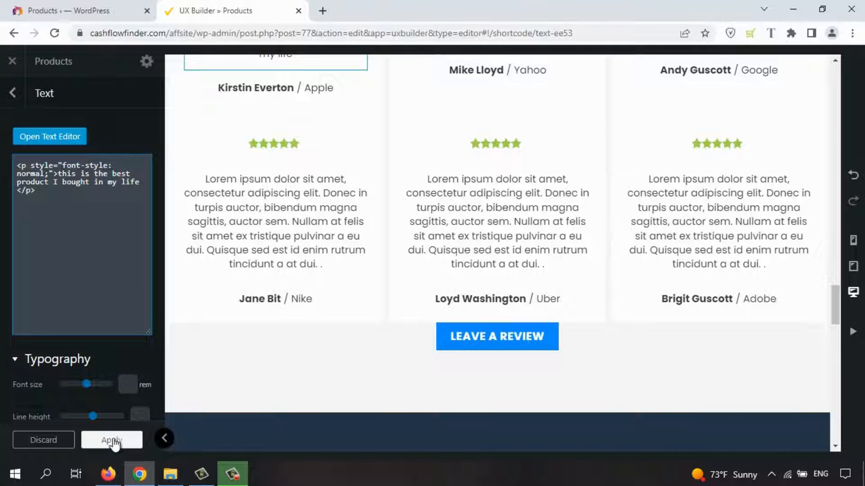
left_click_drag(836, 307, 840, 259)
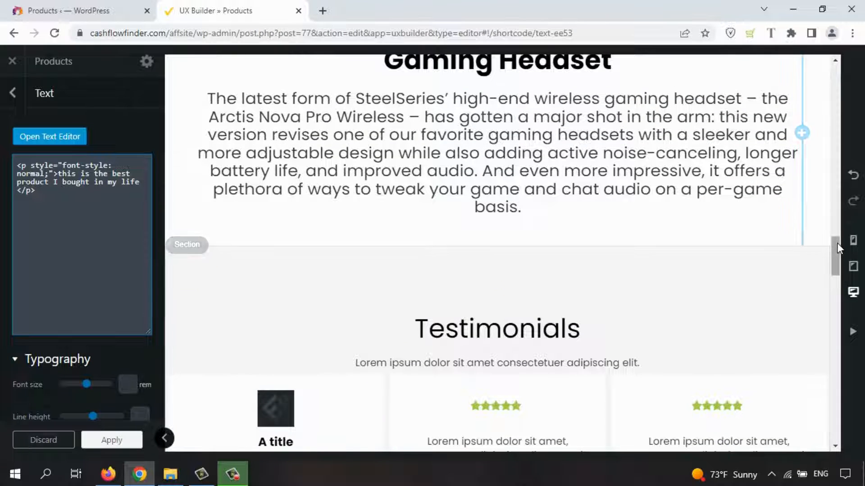
left_click_drag(836, 247, 835, 261)
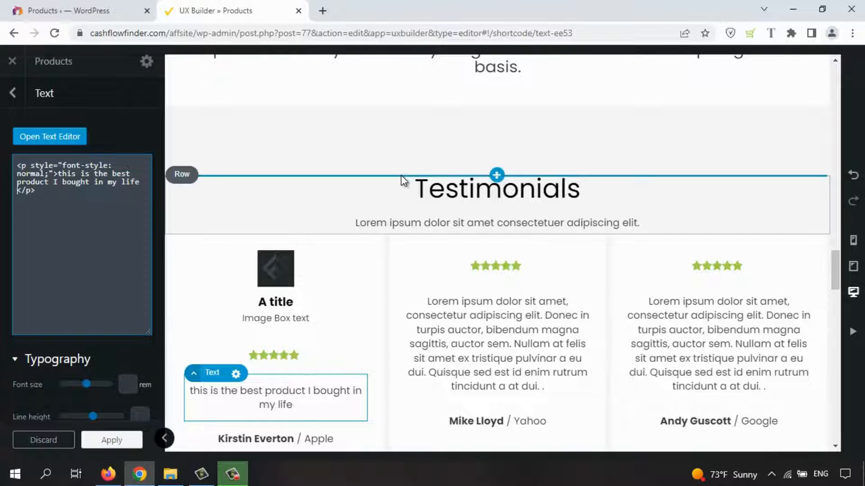
left_click_drag(836, 259, 840, 327)
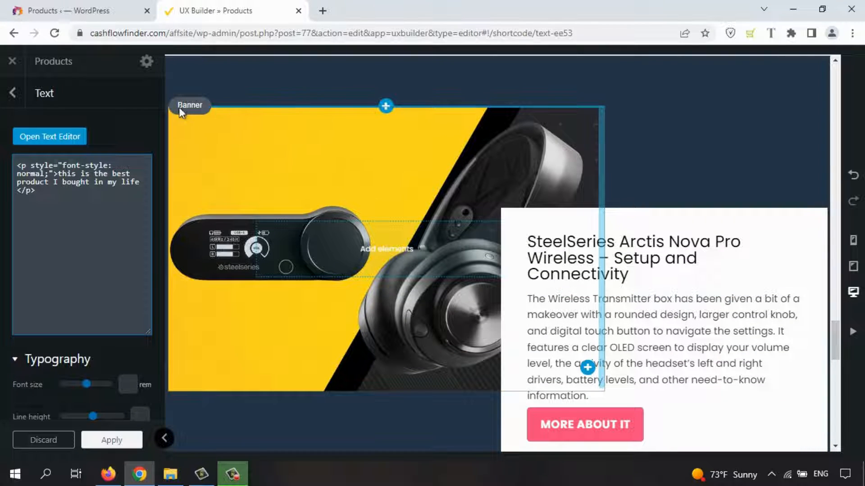
left_click(14, 65)
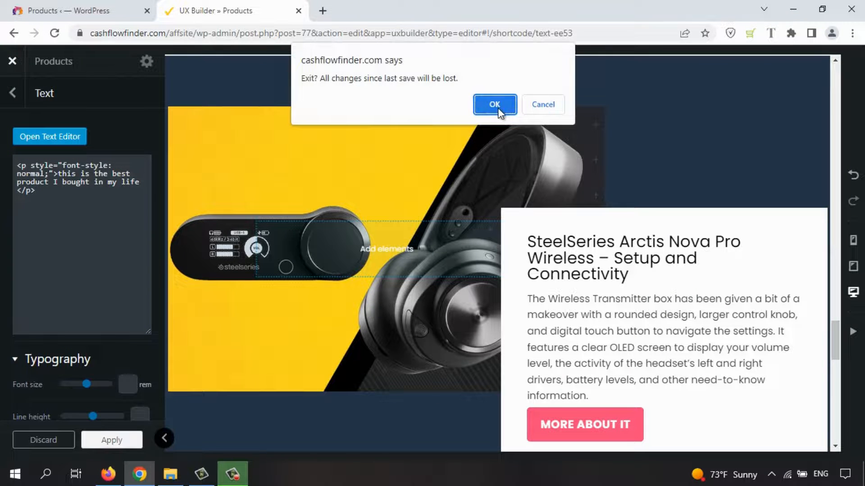
left_click(497, 108)
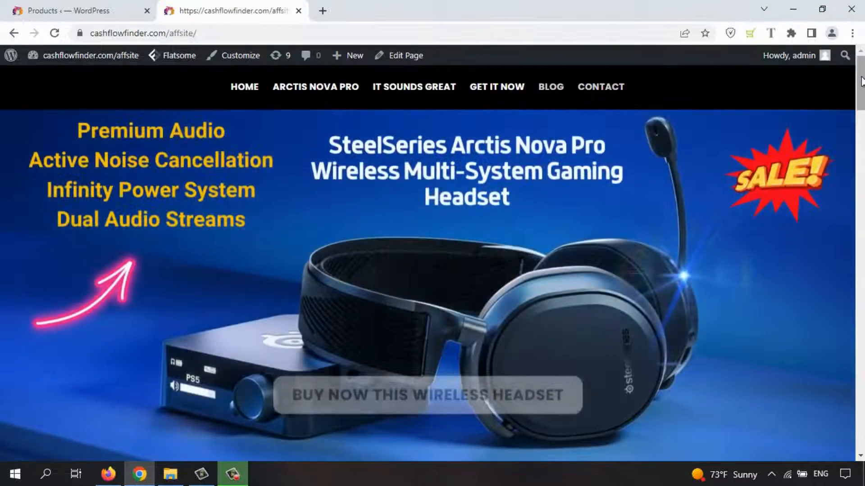
Step: View the live page down to the "Setup and Connectivity" section, and reopen the page in UX Builder
left_click_drag(861, 82, 858, 293)
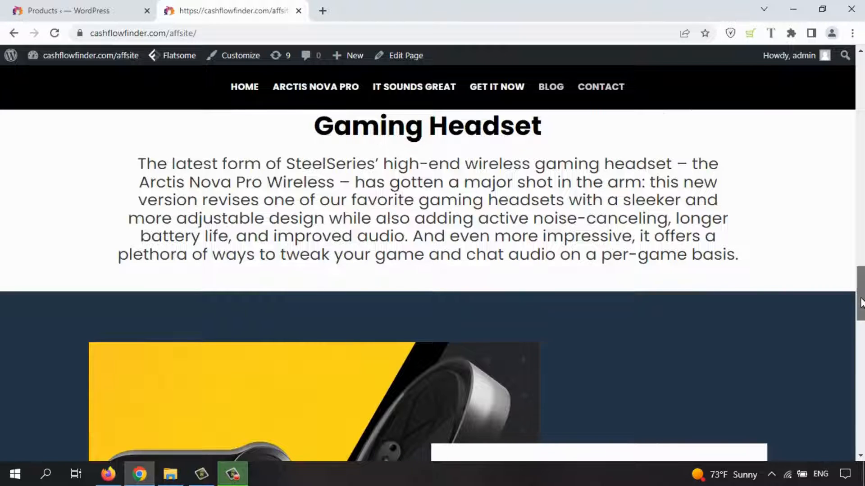
left_click_drag(860, 302, 860, 337)
mouse_move(404, 57)
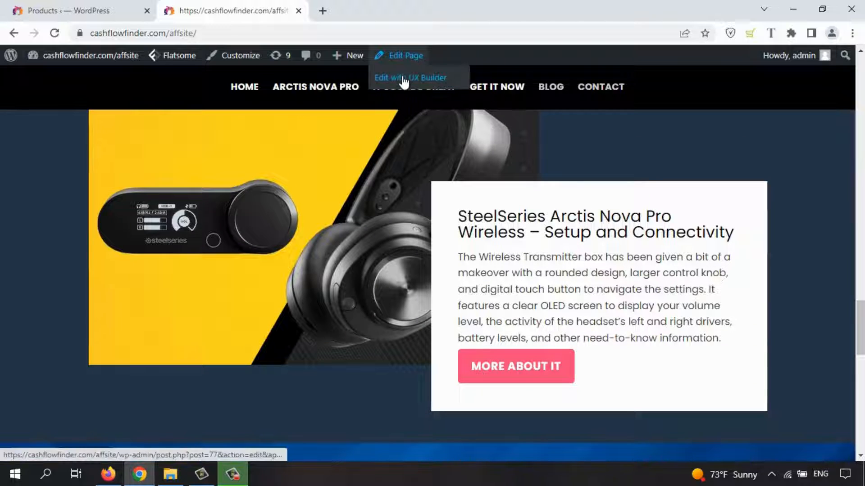
left_click(404, 80)
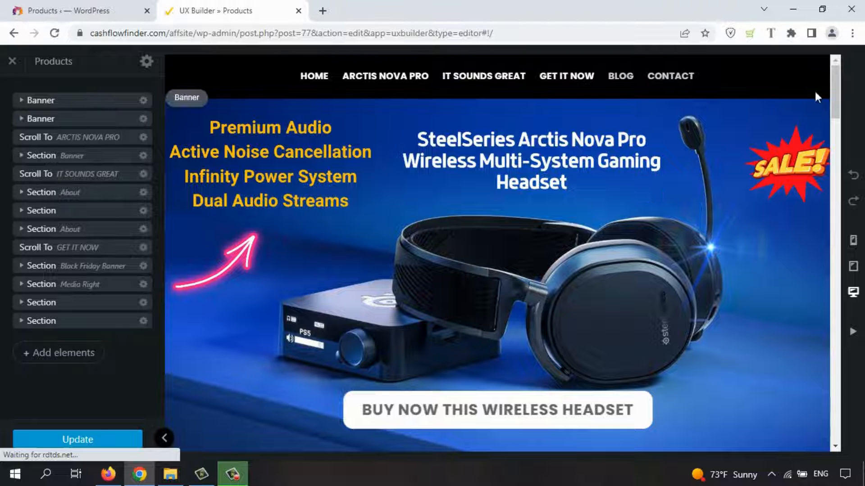
Step: Open the settings of the yellow headset banner in the dark blue section and move its background focus point onto the transmitter box
left_click_drag(834, 84, 837, 311)
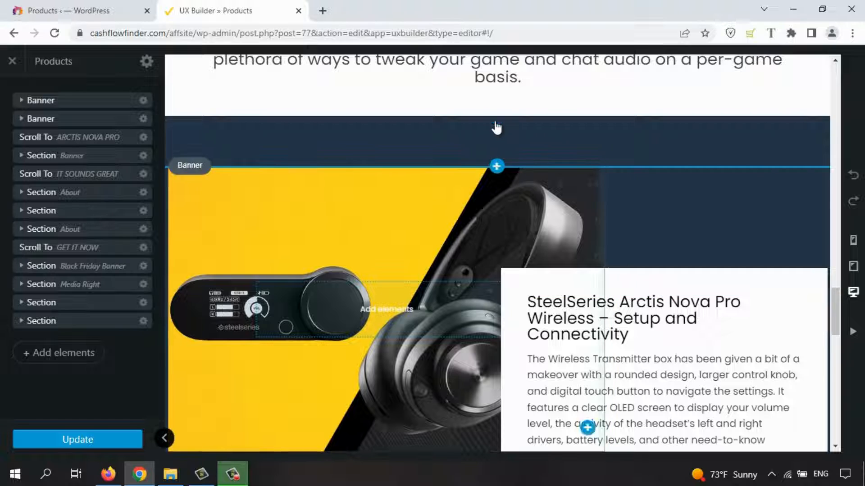
mouse_move(496, 123)
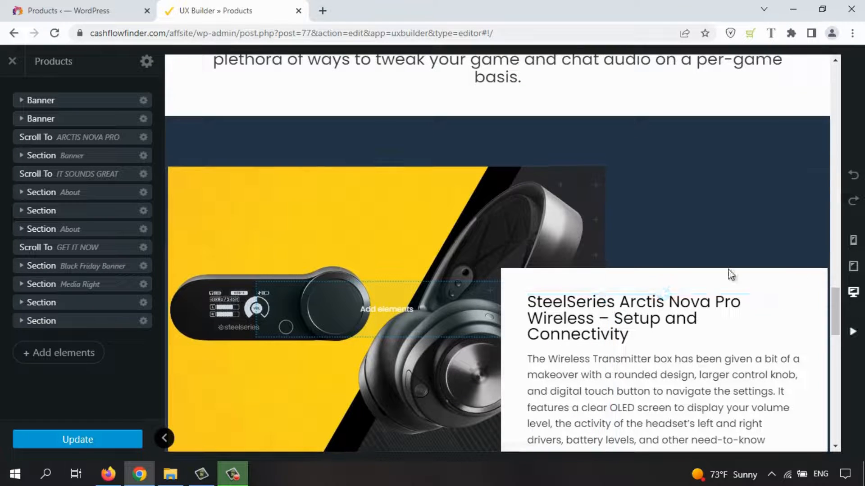
left_click(194, 172)
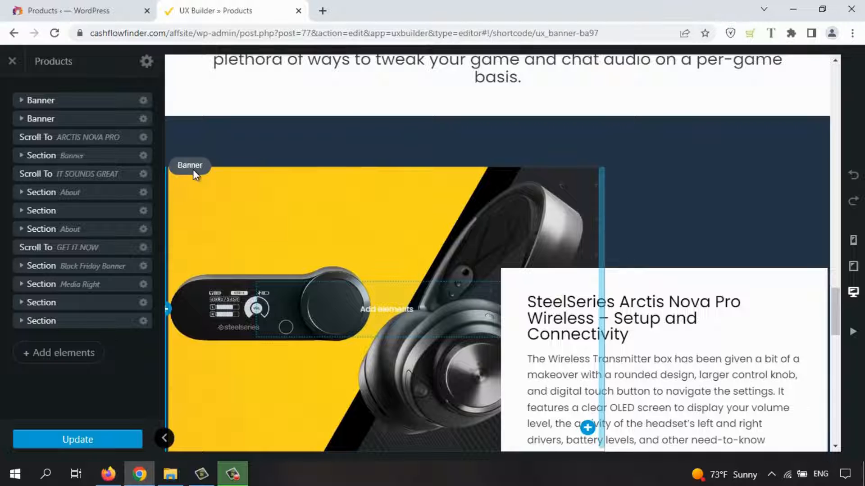
left_click_drag(47, 256, 75, 276)
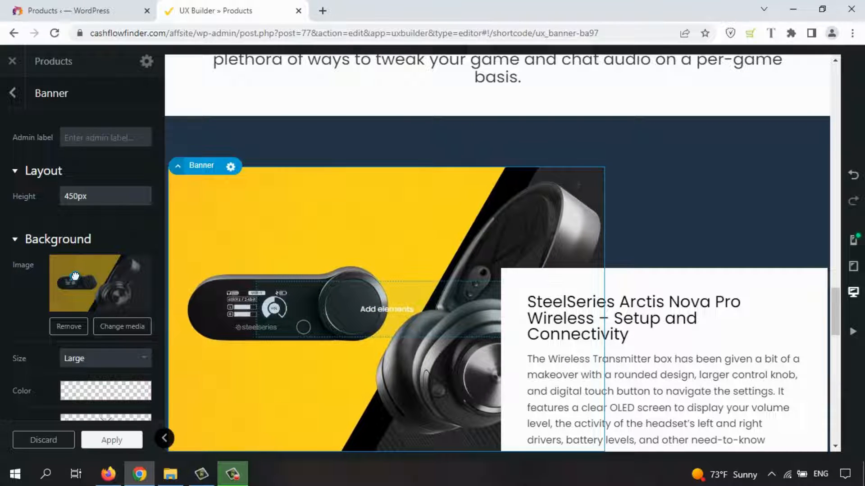
Step: Try the Original size for the banner's background image and set it back to Large
left_click(131, 356)
left_click(93, 376)
left_click(127, 353)
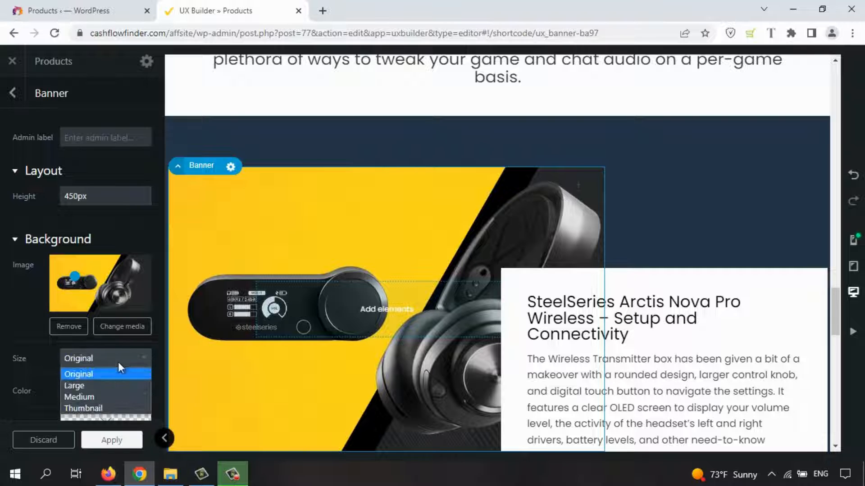
left_click(101, 384)
mouse_move(130, 398)
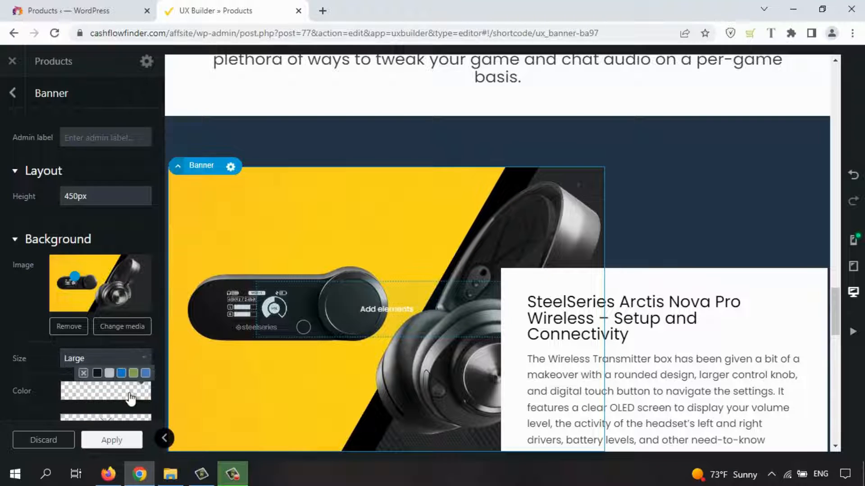
Step: Check the banner's height setting, then the settings of the "More about it" button and the transmitter box text
mouse_move(82, 197)
left_mouse_down()
mouse_move(174, 203)
mouse_move(78, 202)
left_mouse_up()
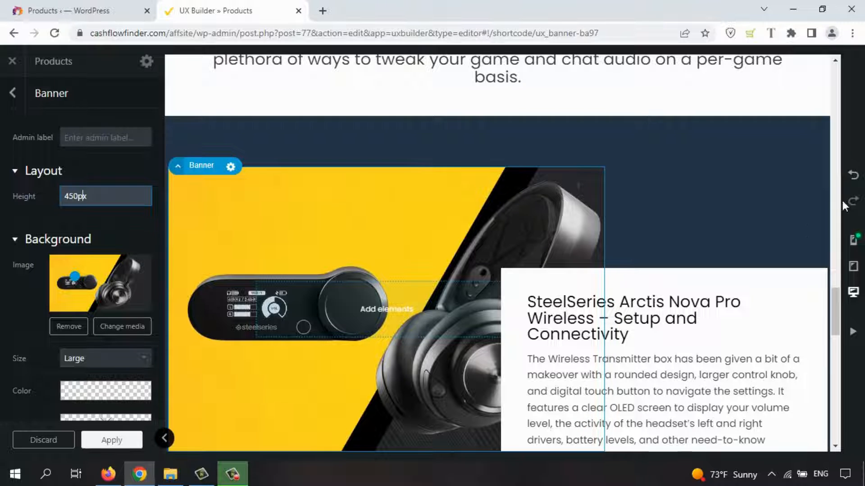
scroll(839, 296, "down", 5)
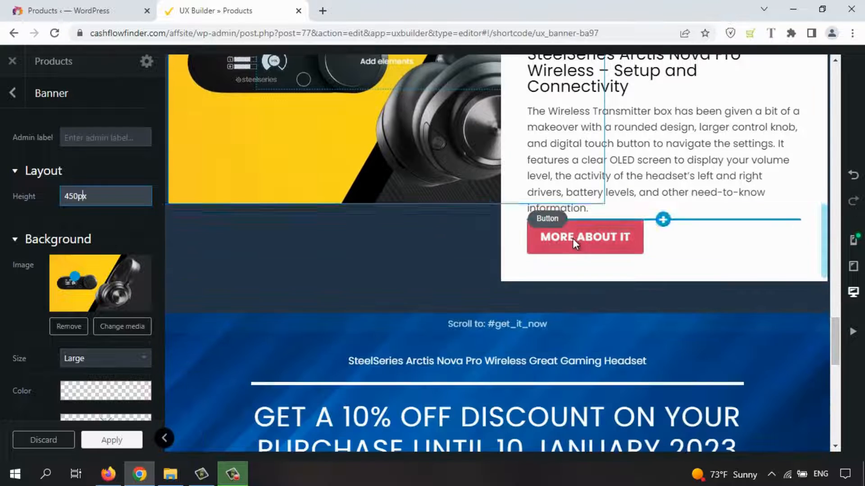
left_click(572, 239)
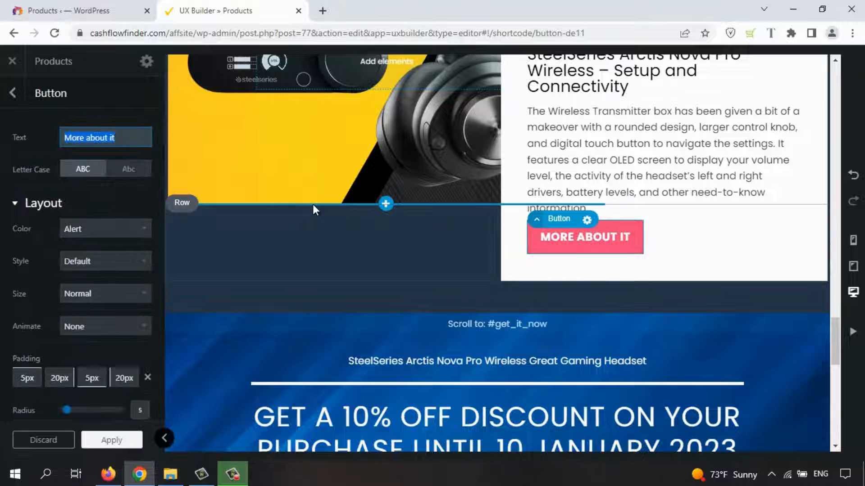
scroll(836, 340, "up", 2)
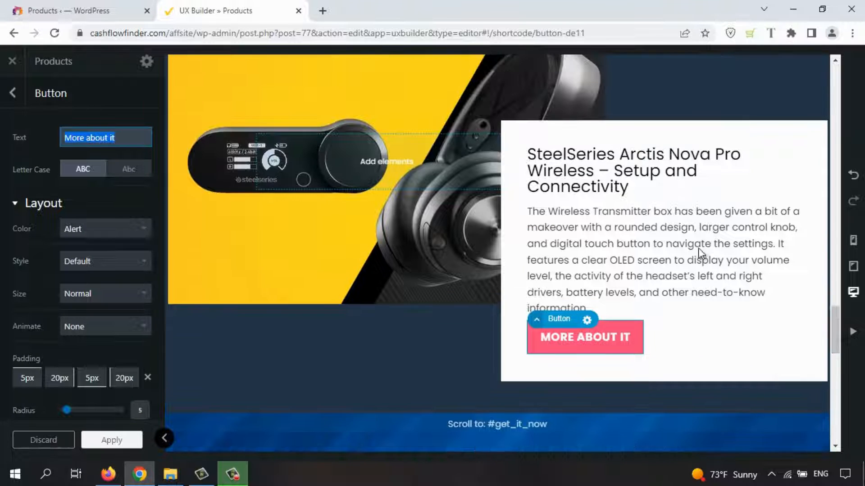
left_click(698, 247)
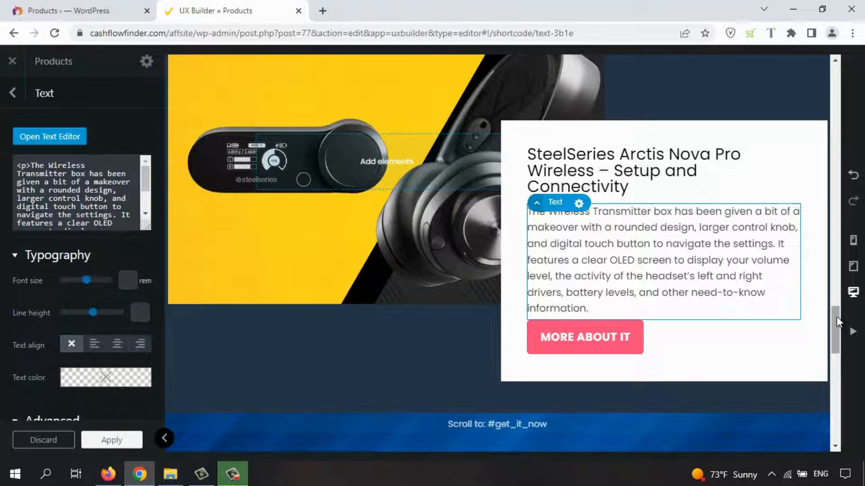
Step: View the settings of the 10% off discount heading and of its row, and return to the element list
left_click_drag(836, 316, 838, 352)
left_click(441, 237)
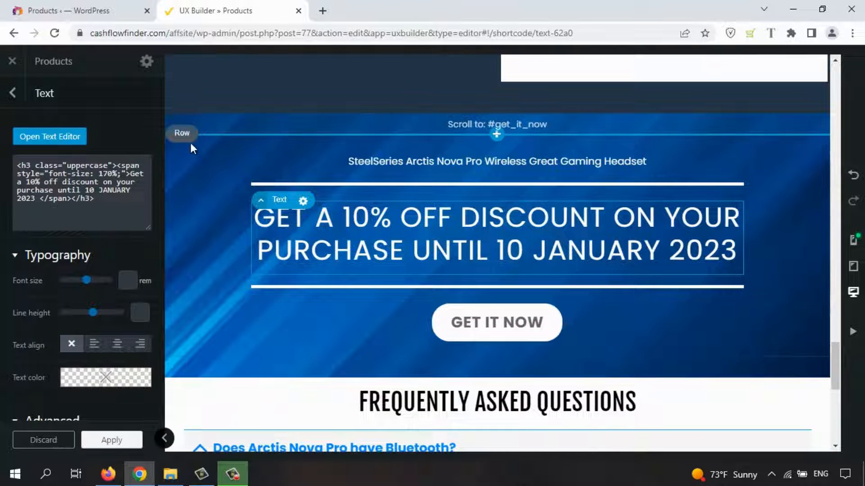
left_click(190, 141)
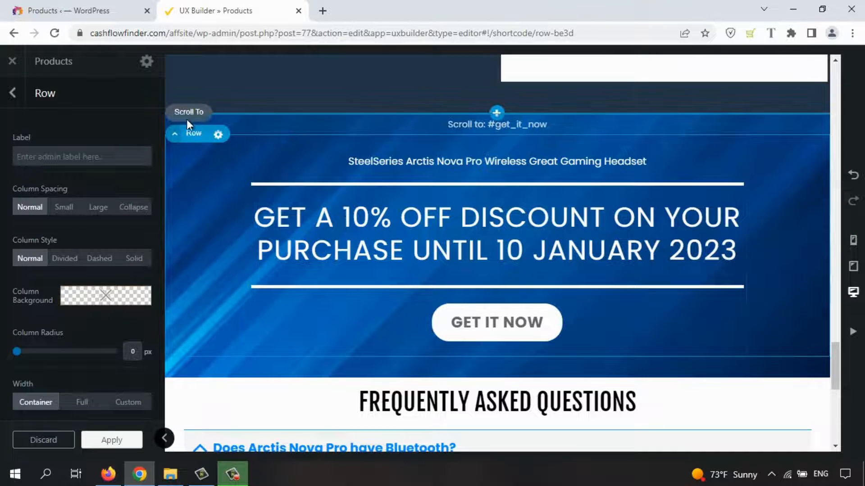
left_click(13, 93)
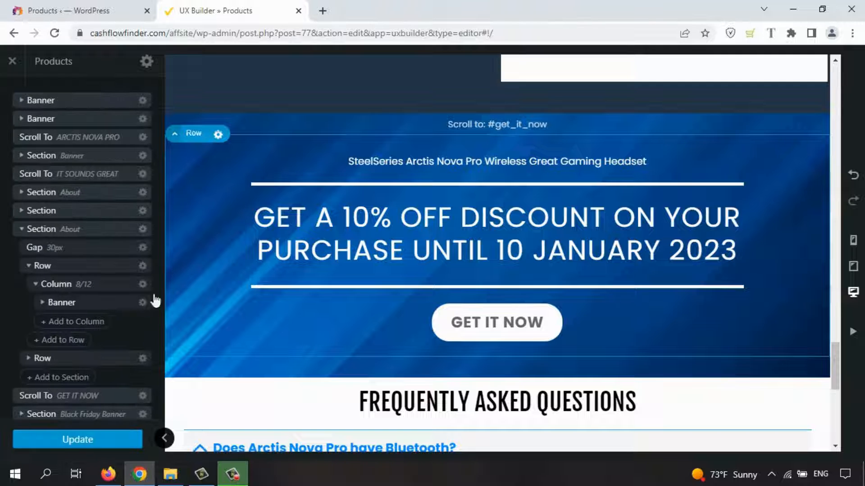
Step: Review the options of the banner in the 8/12 column and of the second row in the expanded About section
left_click(142, 302)
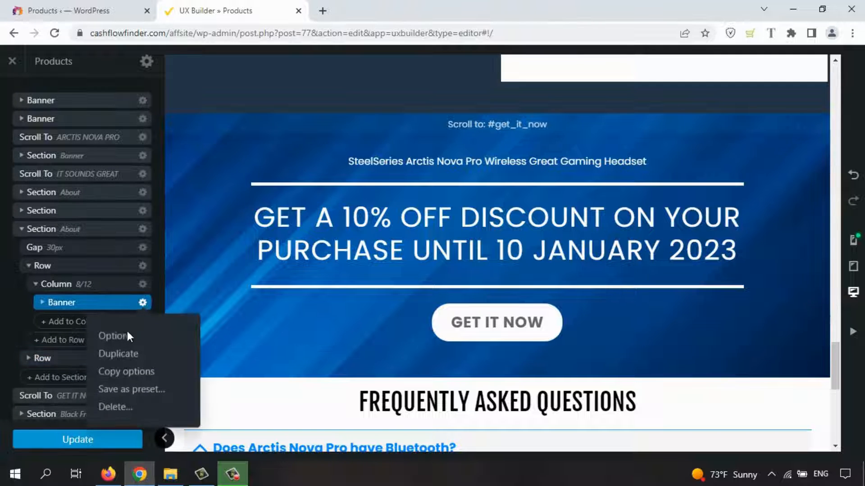
left_click(126, 336)
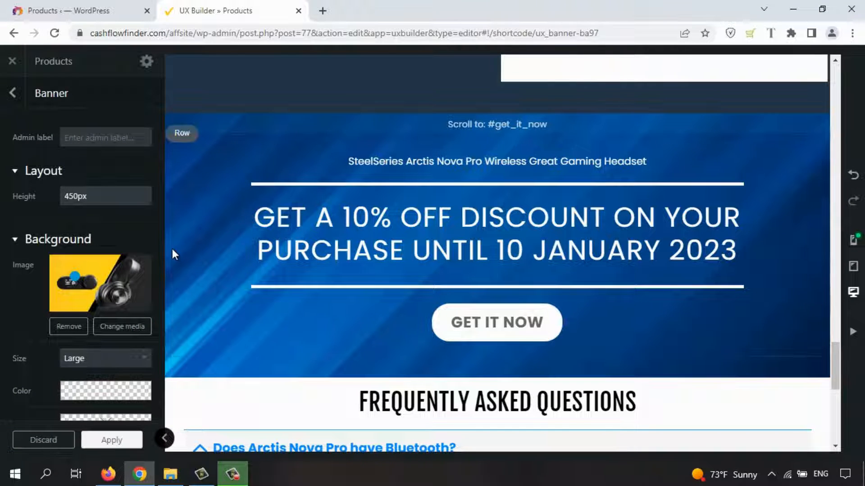
left_click(12, 95)
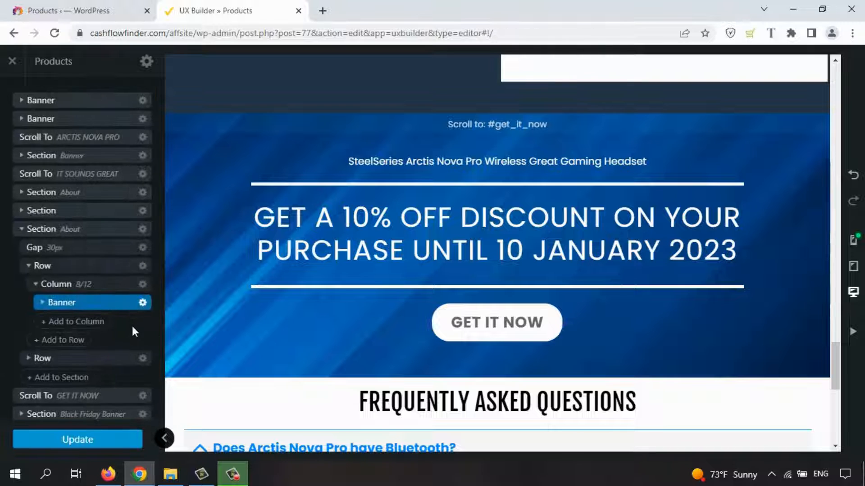
left_click(143, 358)
left_click(112, 239)
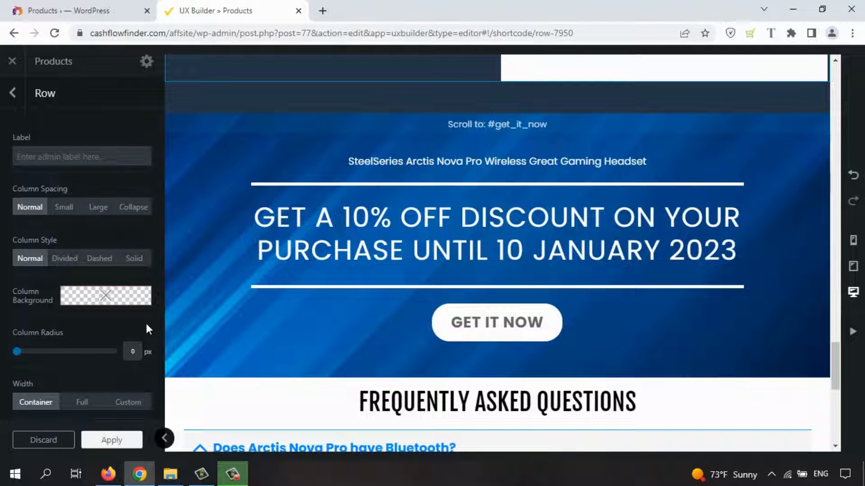
scroll(146, 324, "down", 3)
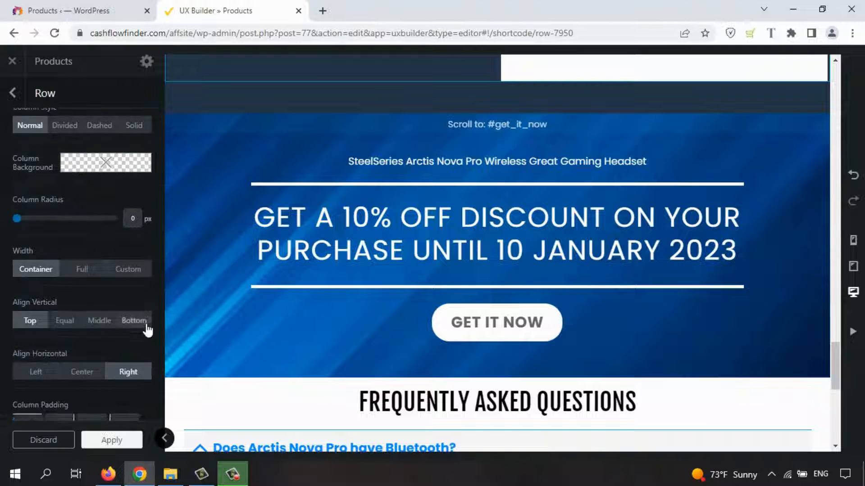
scroll(147, 330, "down", 5)
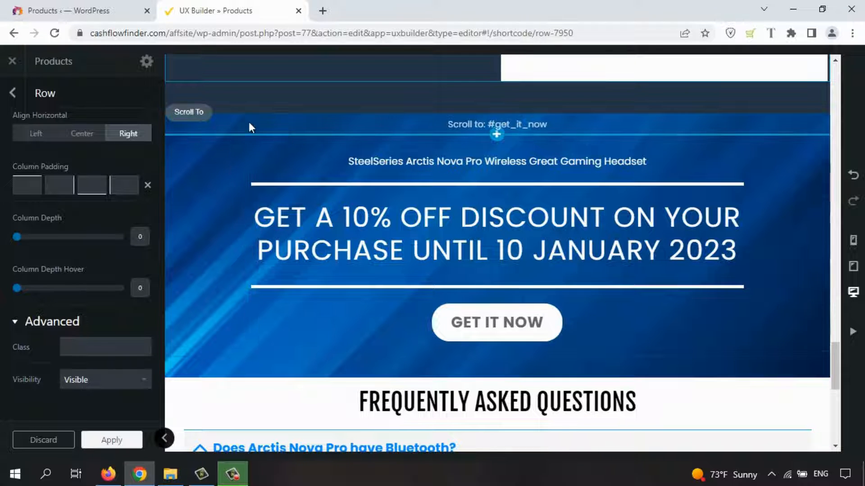
left_click(11, 93)
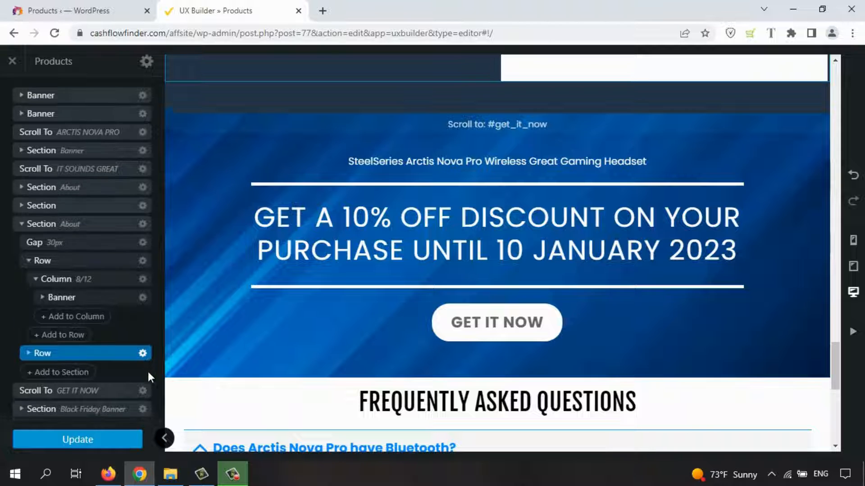
Step: Check the options of the GET IT NOW Scroll To element and return to the element list
scroll(151, 356, "down", 3)
left_click(143, 278)
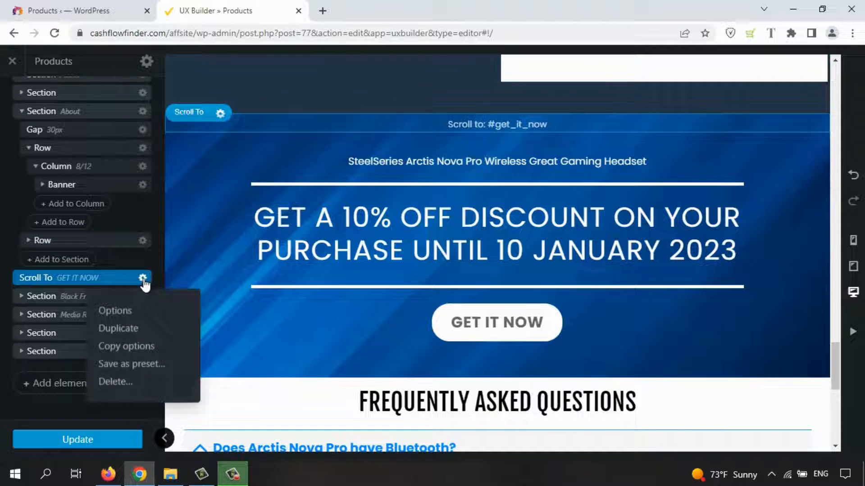
left_click(128, 315)
left_click(12, 93)
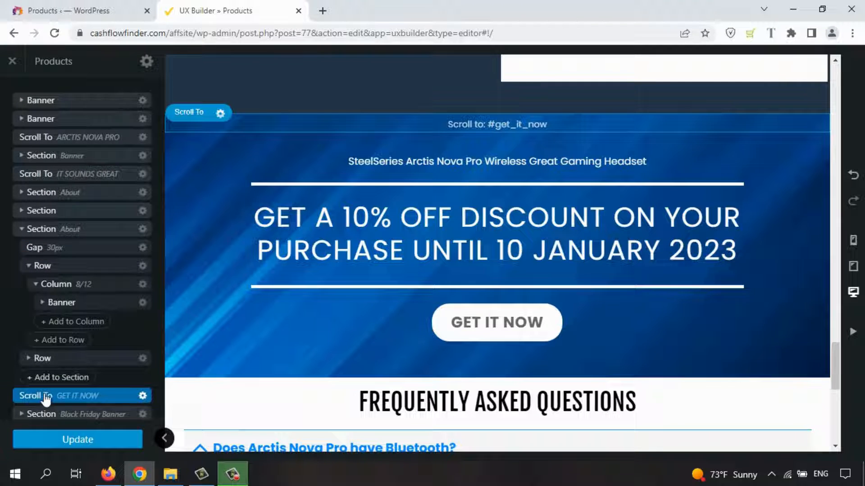
Step: Try a width of 4 for the column in the About section's second row and set it back to 6
left_click(27, 358)
left_click(143, 378)
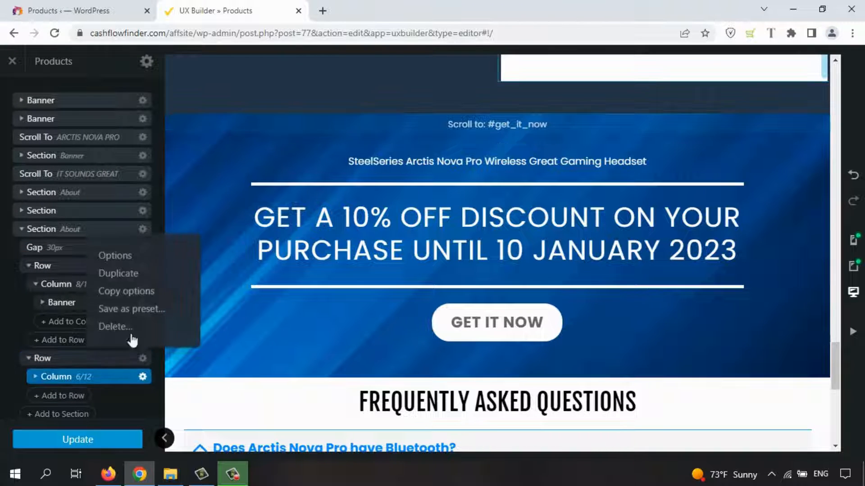
left_click(121, 256)
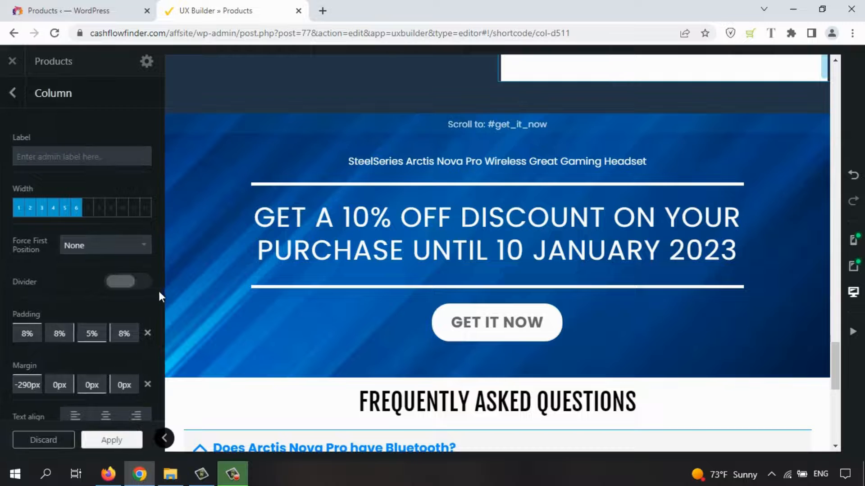
scroll(144, 293, "down", 3)
scroll(145, 298, "up", 3)
left_click(58, 210)
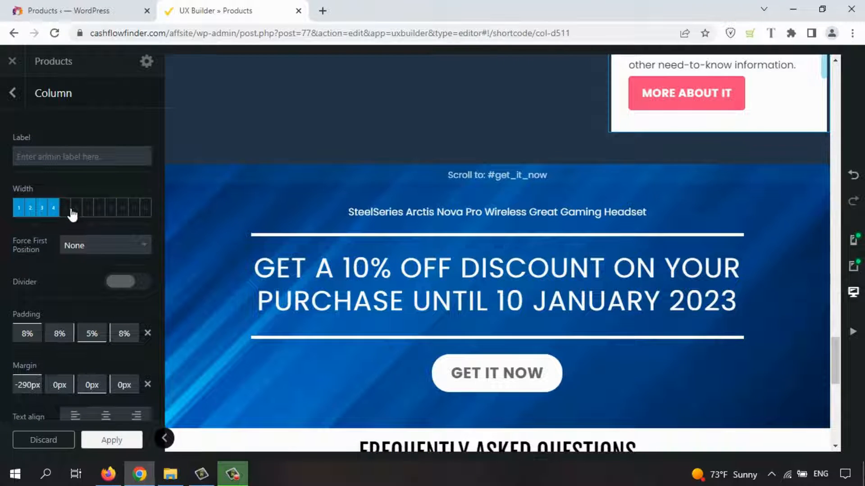
left_click(75, 211)
left_click(9, 95)
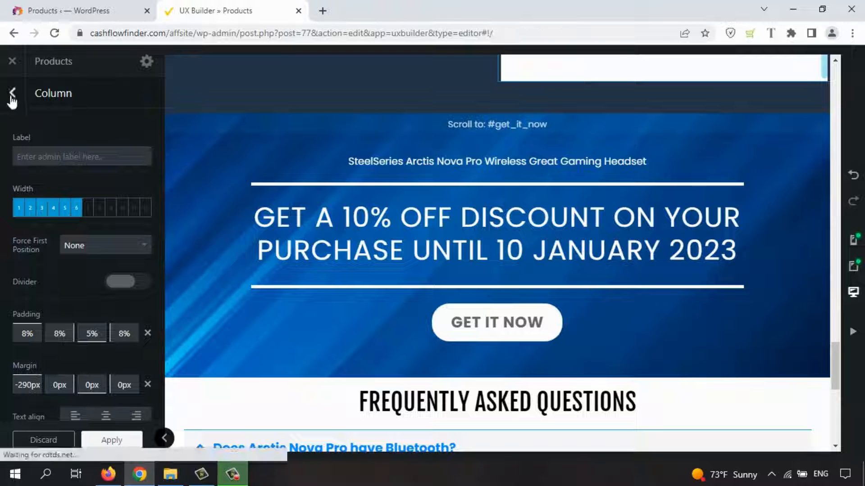
Step: Look at the options of the banner in the 8/12 column again and return to the element list
left_click(143, 304)
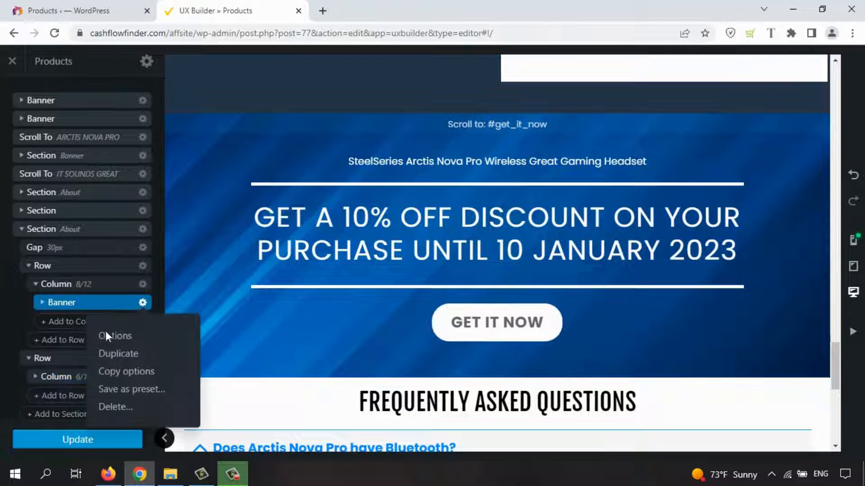
left_click(115, 335)
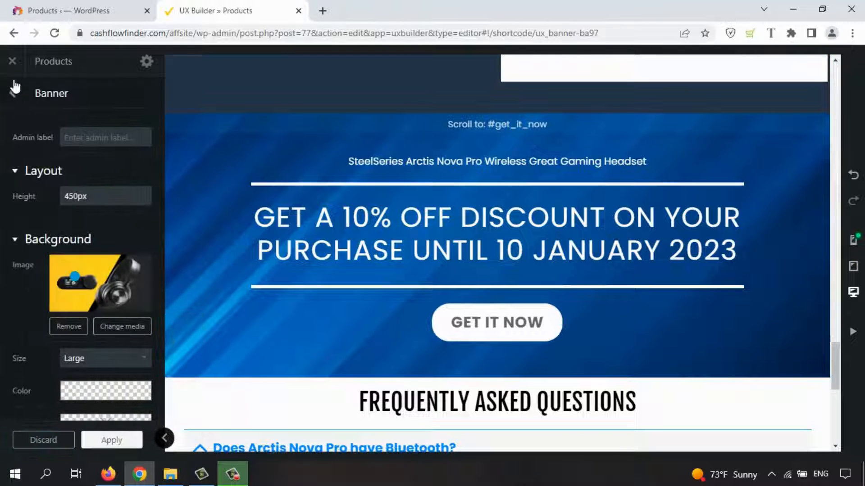
left_click(13, 95)
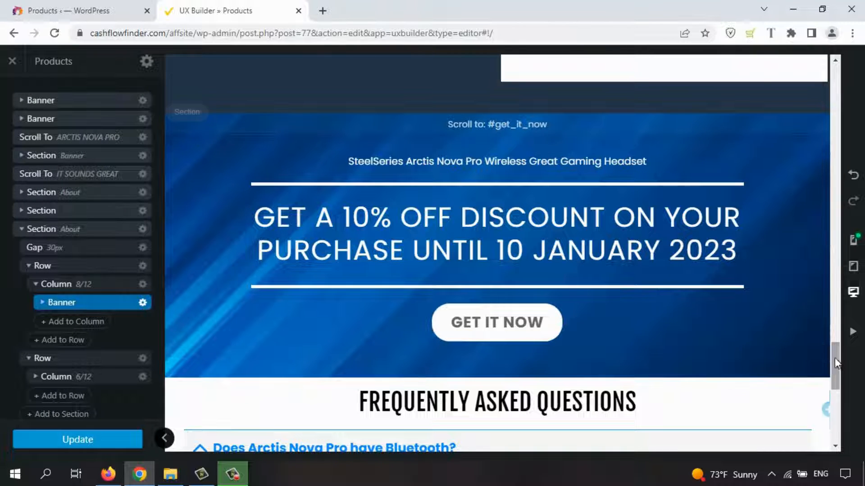
mouse_move(834, 358)
left_mouse_down()
mouse_move(834, 322)
mouse_move(836, 354)
left_mouse_up()
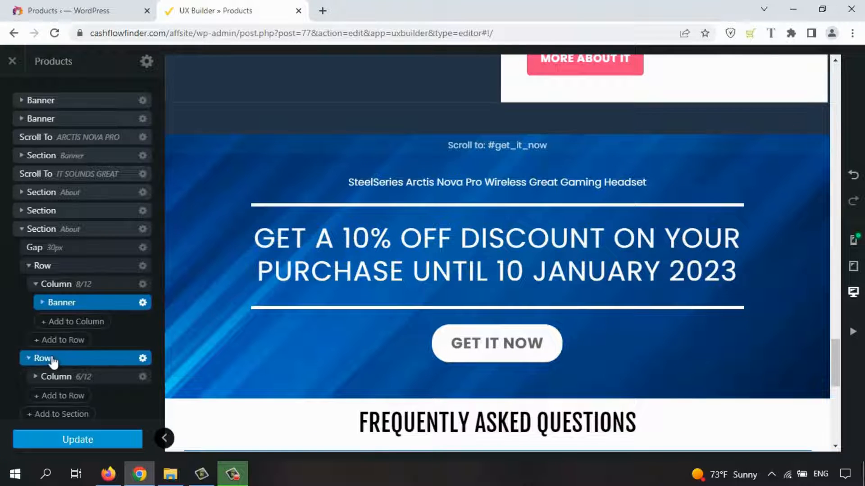
Step: Try a column background color for the About section's second row, cancel the choice and leave the row options
left_click(28, 359)
left_click(142, 358)
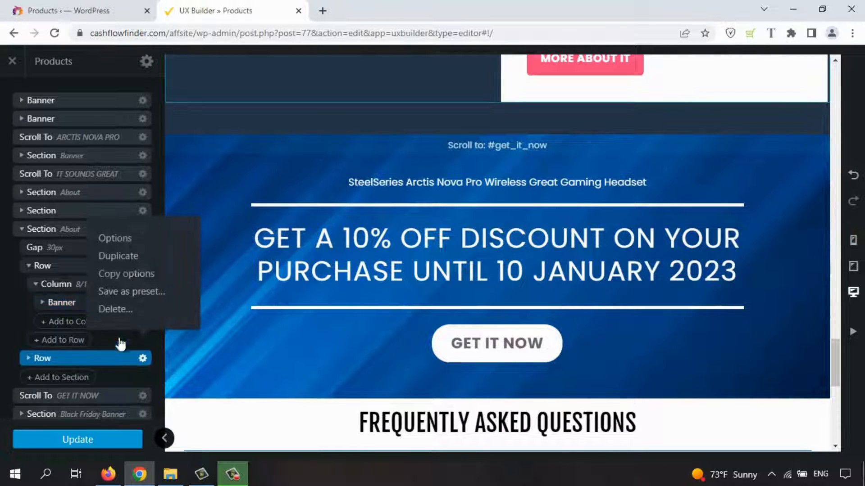
left_click(118, 238)
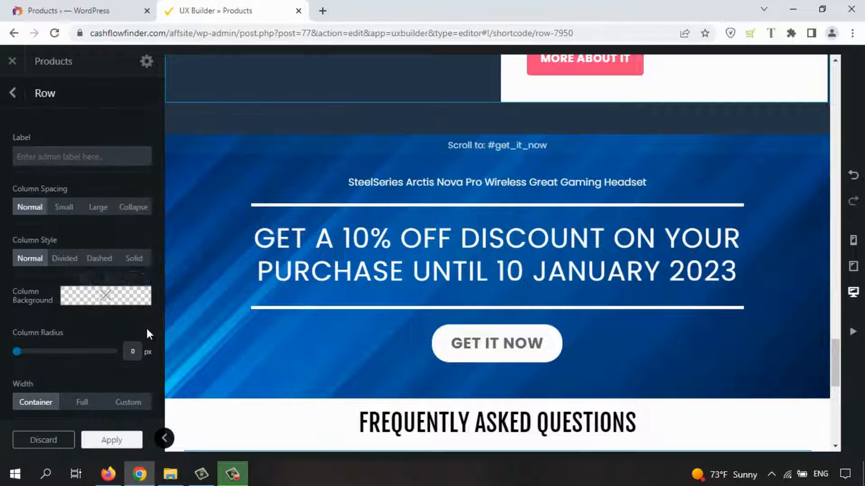
mouse_move(74, 301)
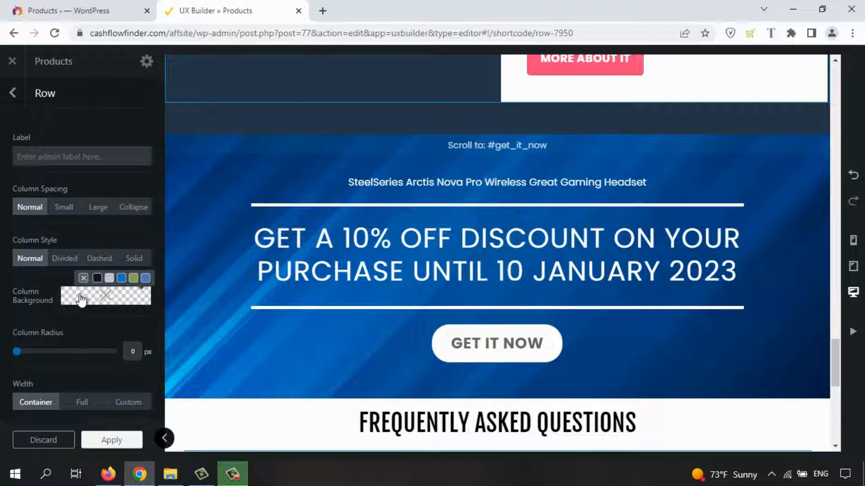
left_click(110, 296)
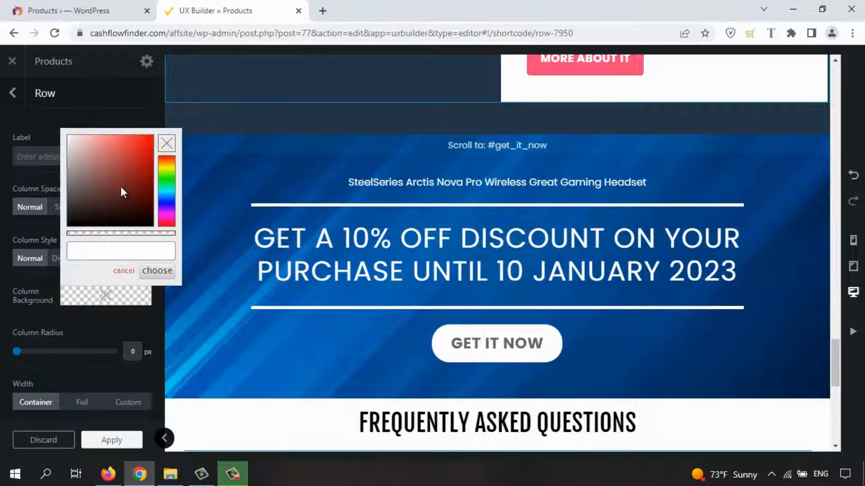
left_click(121, 191)
left_click(131, 170)
left_click(123, 271)
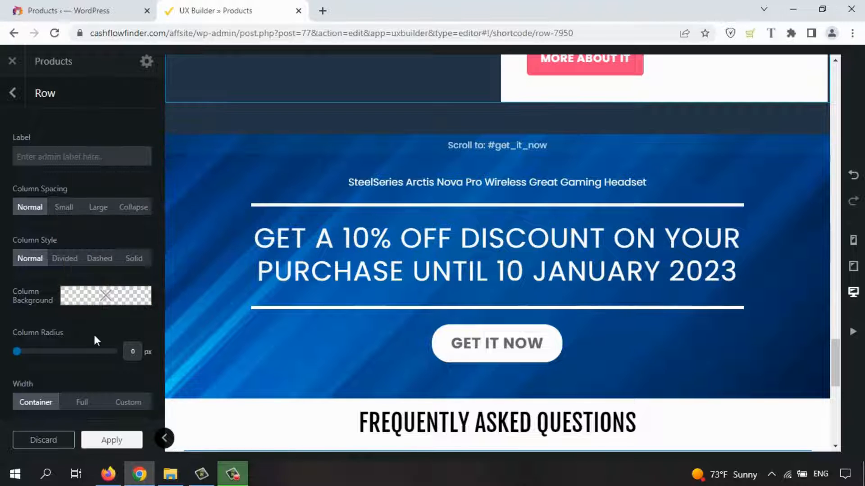
key("Escape")
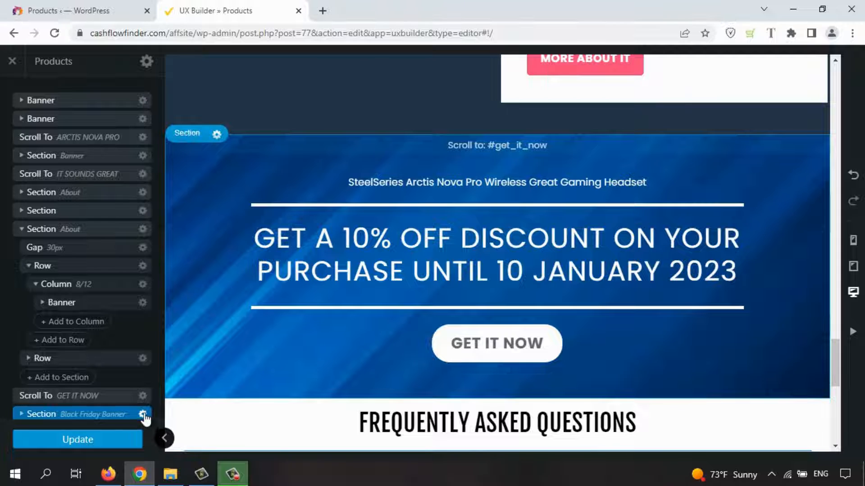
Step: Open the options of the Black Friday Banner section and move its background image's focus point to 71% 45%
scroll(157, 335, "down", 3)
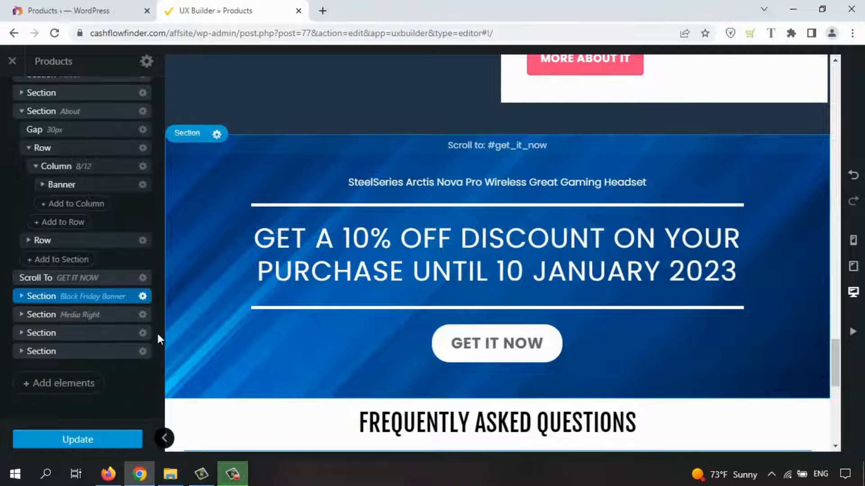
left_click(143, 297)
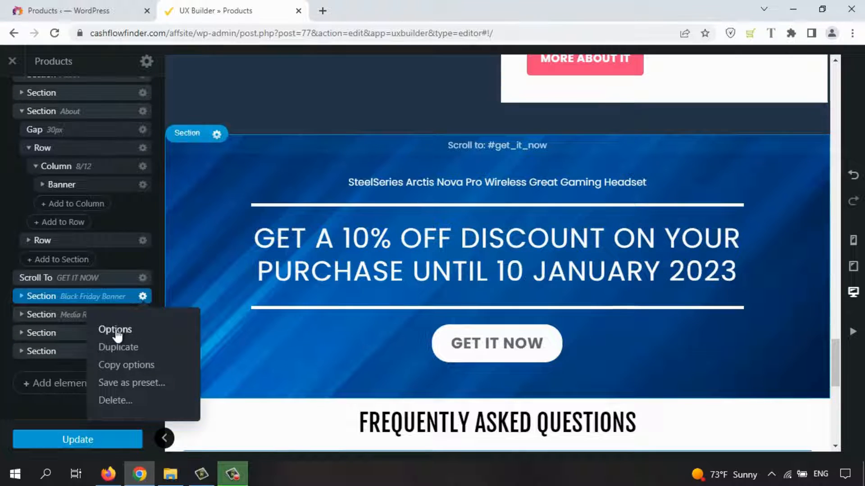
left_click(115, 331)
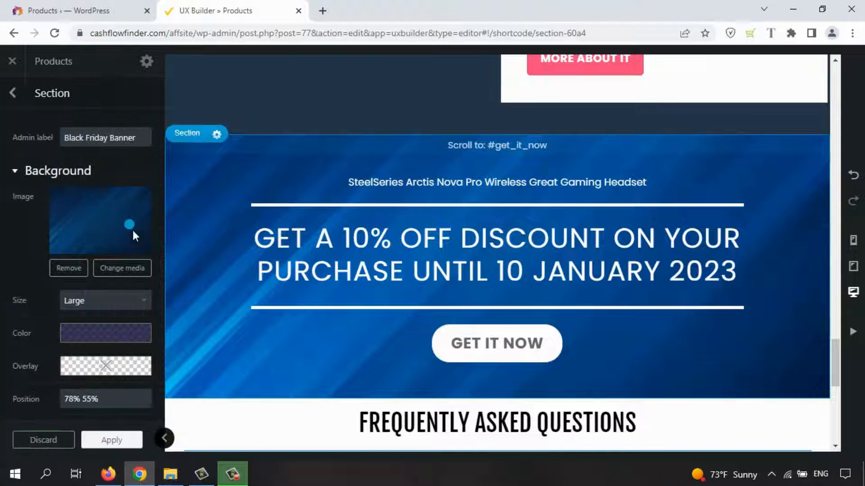
mouse_move(121, 224)
left_mouse_down()
mouse_move(52, 215)
mouse_move(121, 217)
left_mouse_up()
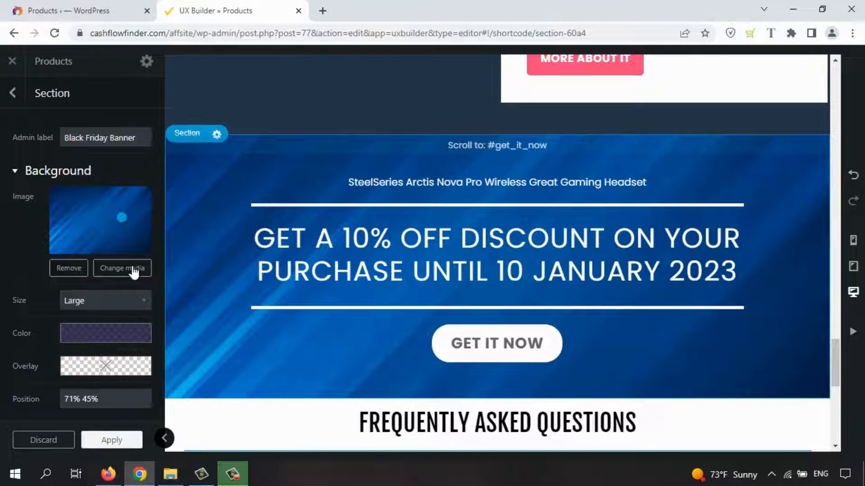
Step: Set the Black Friday Banner section's background color to rgba(4, 0, 41, 0.814)
left_click(110, 340)
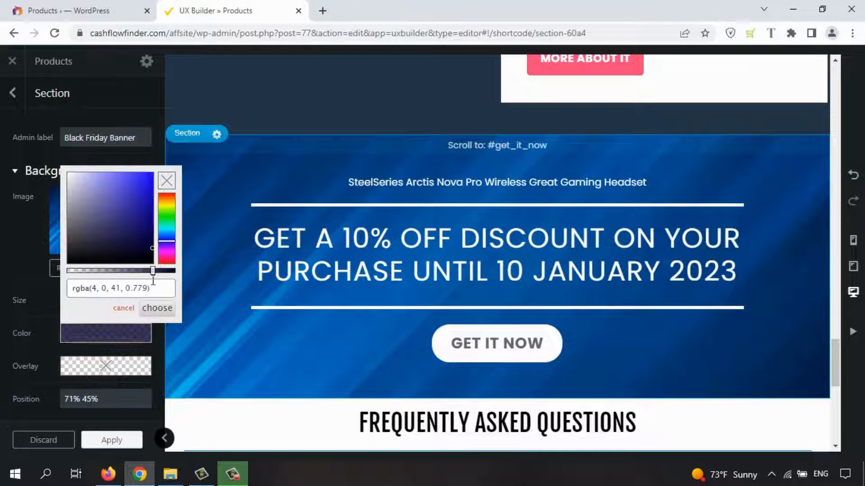
mouse_move(151, 275)
left_mouse_down()
mouse_move(94, 274)
mouse_move(157, 278)
left_mouse_up()
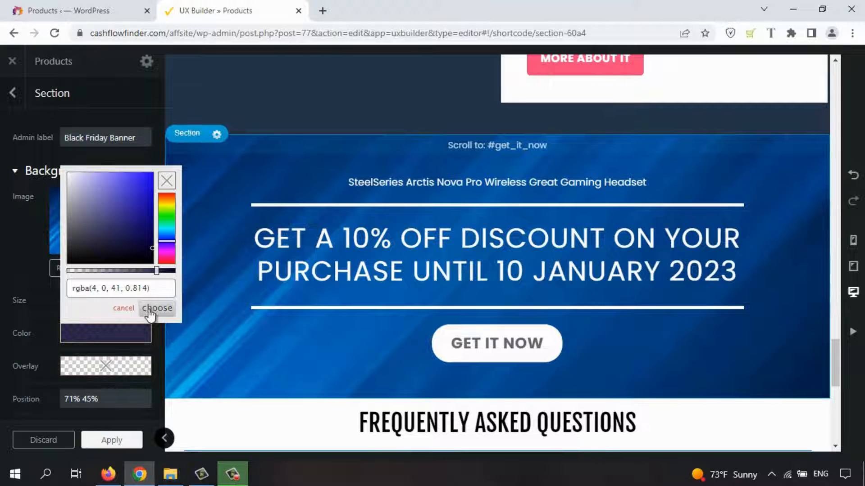
left_click(157, 307)
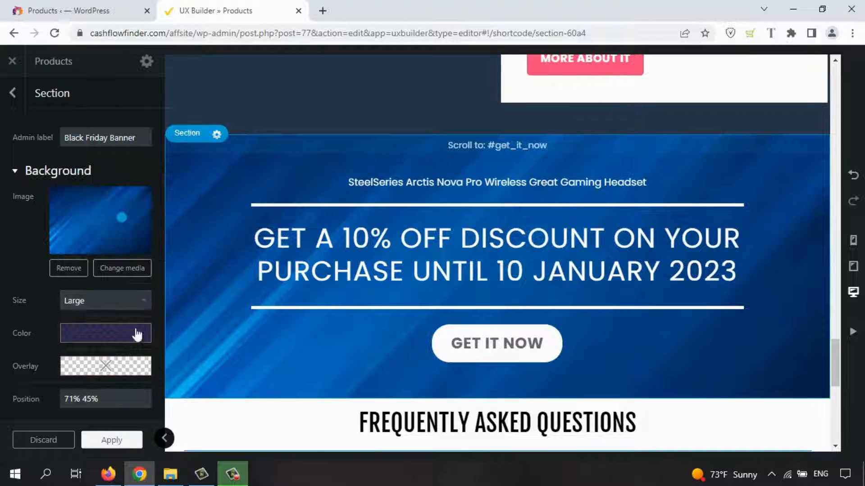
Step: Try the Zoom hover effect on the Black Friday Banner section's background and set it back to None
scroll(37, 323, "down", 5)
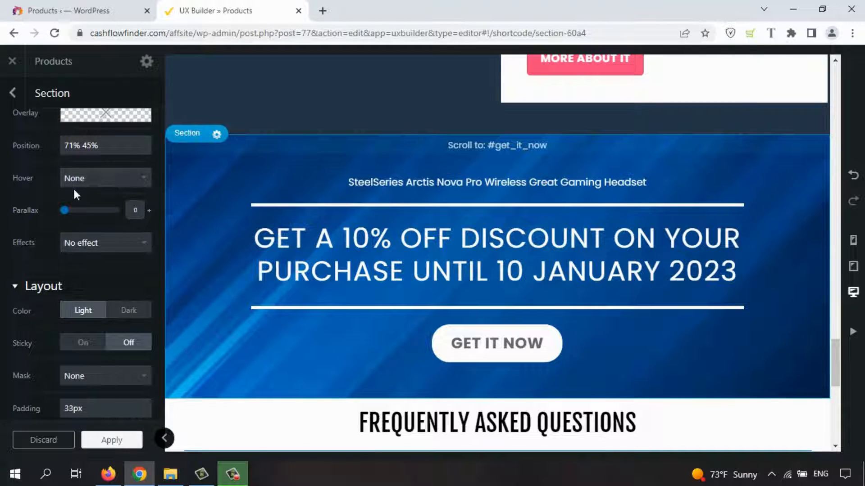
left_click(118, 177)
left_click(92, 206)
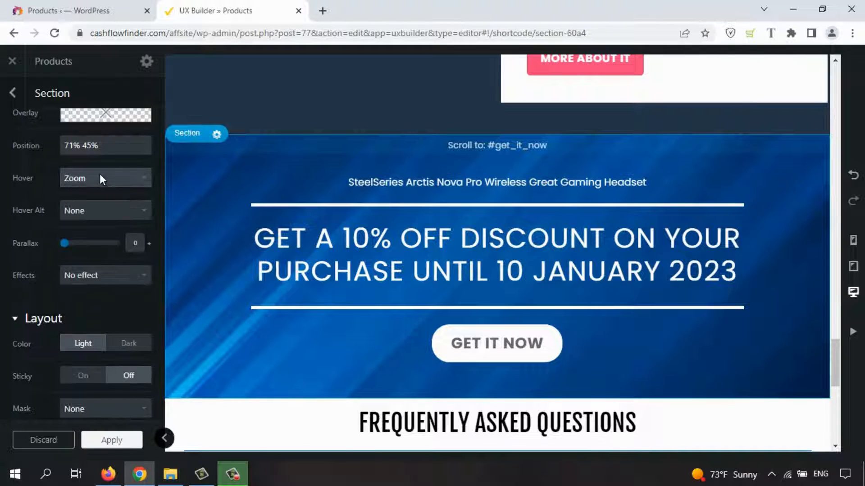
left_click(99, 174)
left_click(87, 195)
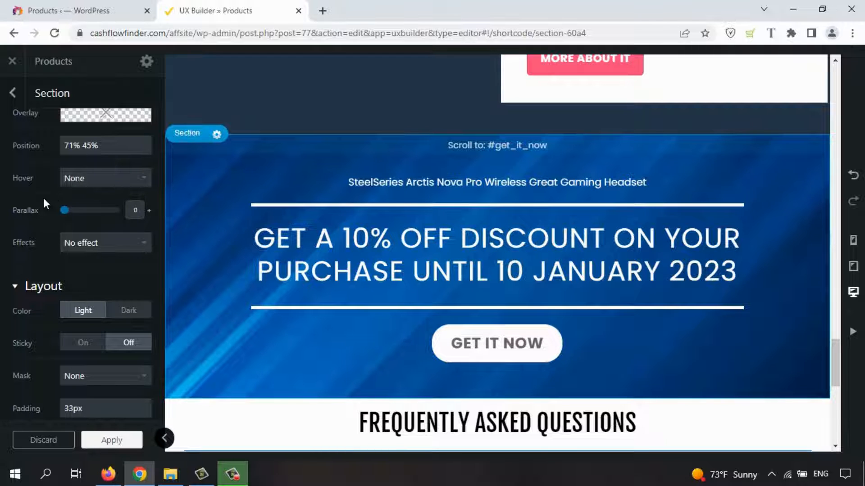
Step: Open the Frequently Asked Questions heading's text options and browse the elements that can be added above the heading
left_click_drag(834, 356, 836, 383)
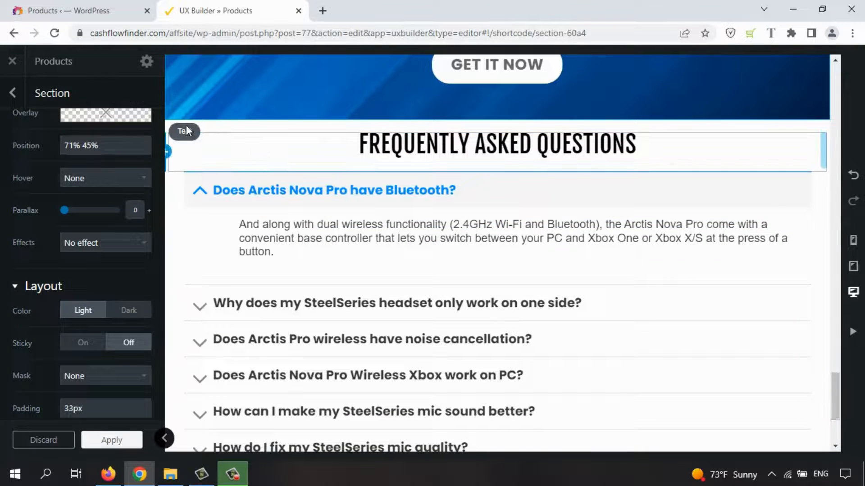
left_click(271, 149)
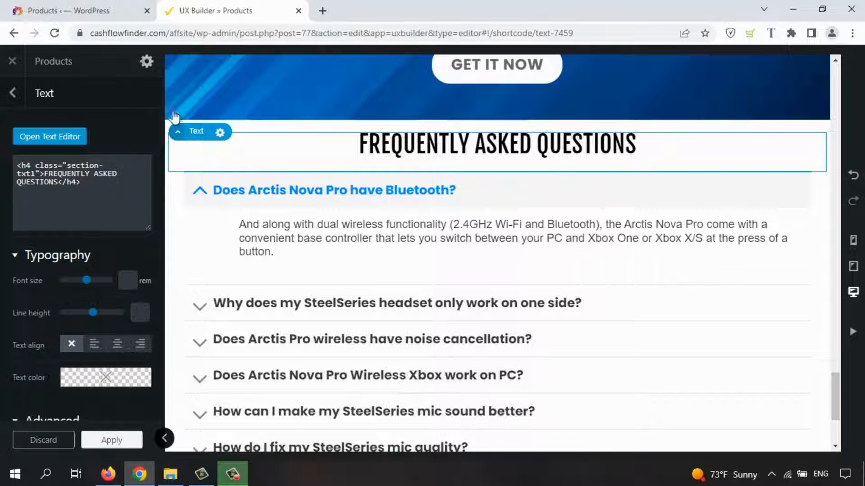
left_click(497, 120)
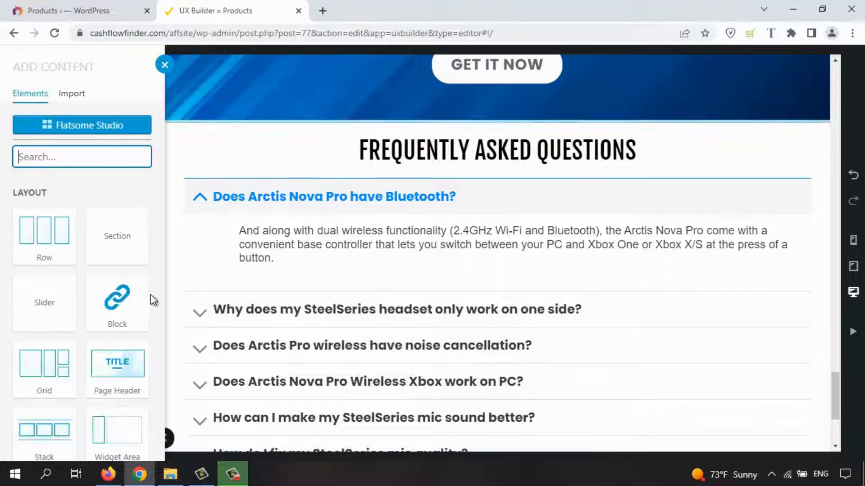
scroll(152, 297, "down", 4)
scroll(151, 294, "down", 1)
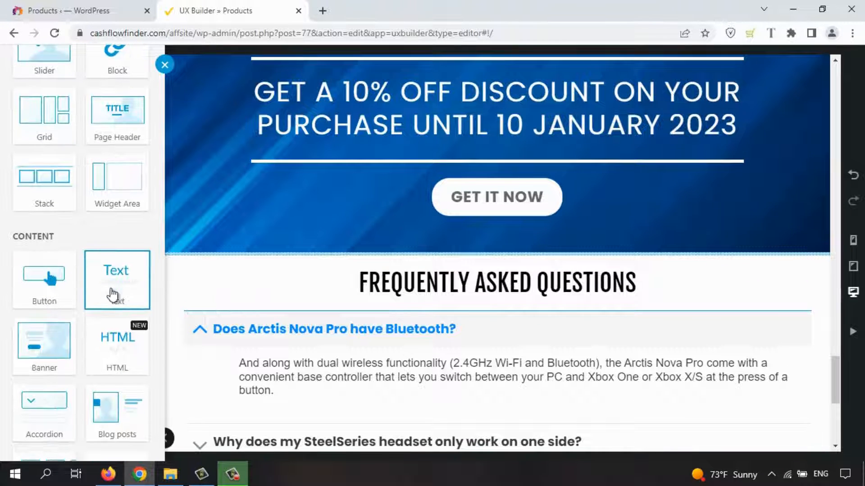
Step: Return to the Frequently Asked Questions heading's text and change its opening tag to h3
left_click(441, 290)
left_click(428, 279)
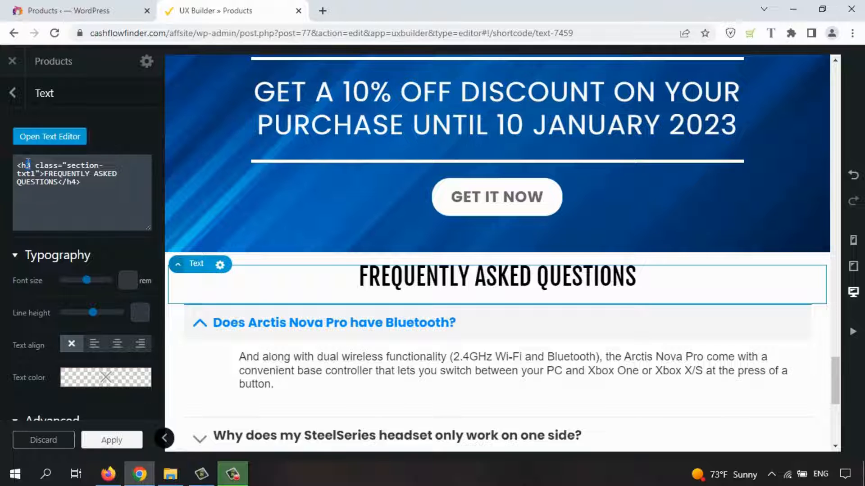
left_click(460, 282)
Step: Look at the title and answer text of the FAQ accordion's Bluetooth question and review the remaining questions down to the footer
left_click_drag(834, 367, 834, 391)
left_click(280, 147)
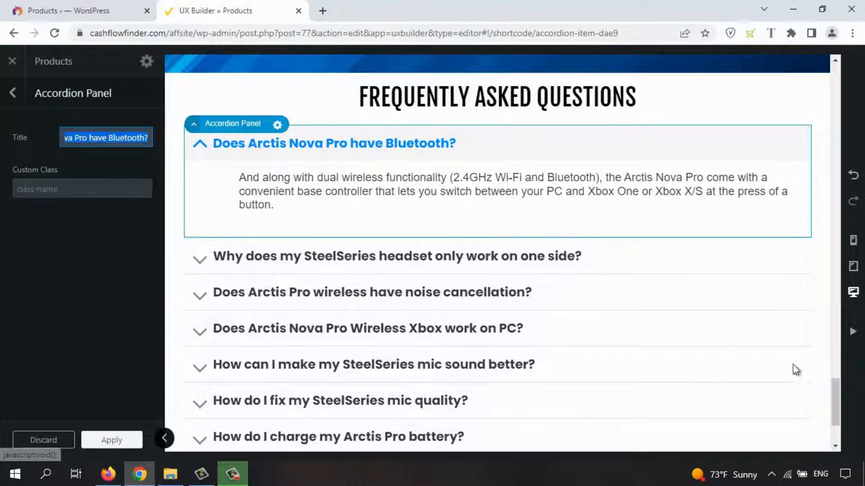
left_click(352, 184)
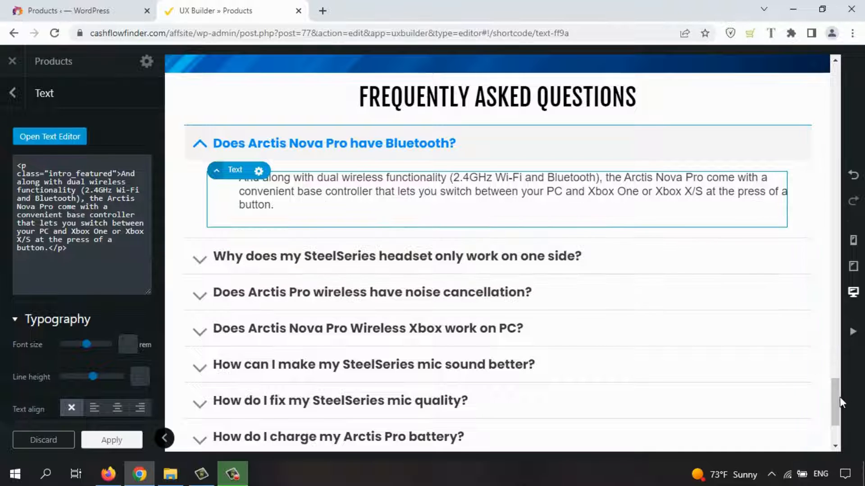
mouse_move(837, 393)
left_mouse_down()
mouse_move(833, 408)
mouse_move(834, 364)
mouse_move(833, 397)
left_mouse_up()
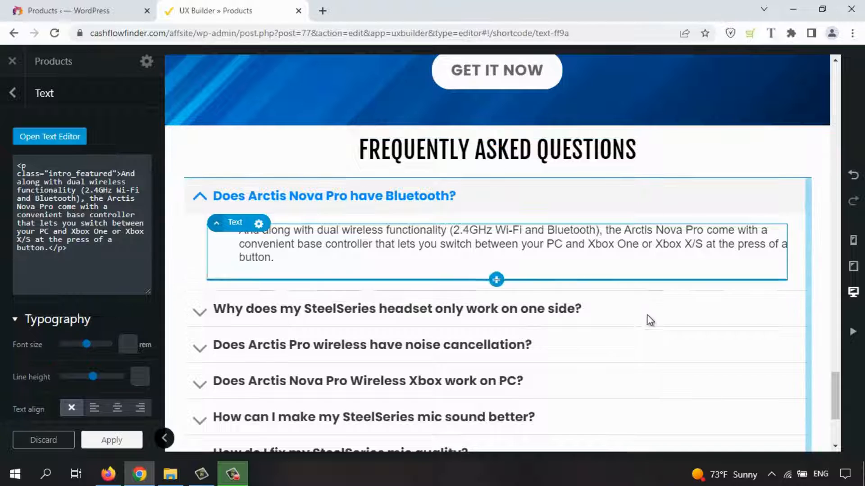
left_click_drag(837, 385, 841, 361)
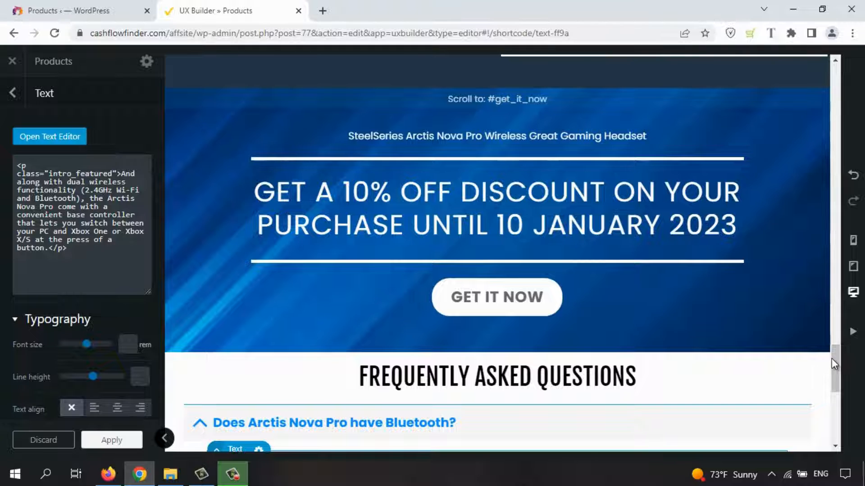
left_click_drag(832, 358, 837, 411)
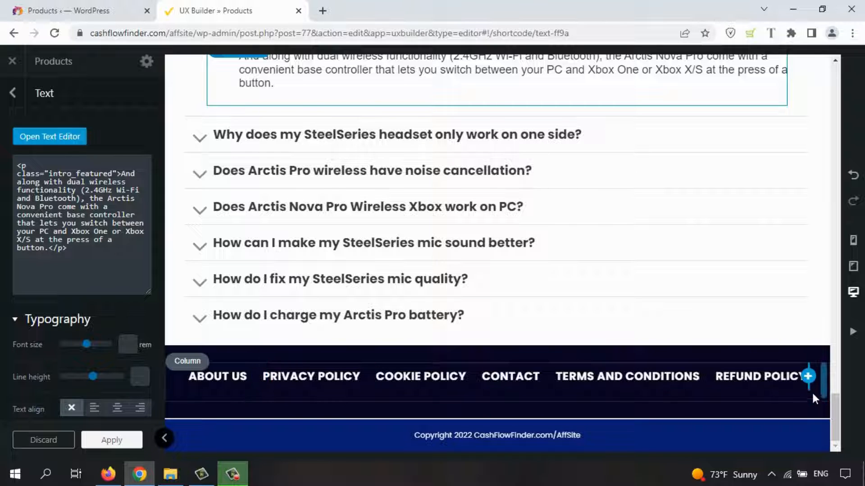
Step: Open the footer links section's options and browse Flatsome Studio's Footer layouts for insertion above that section
left_click(190, 349)
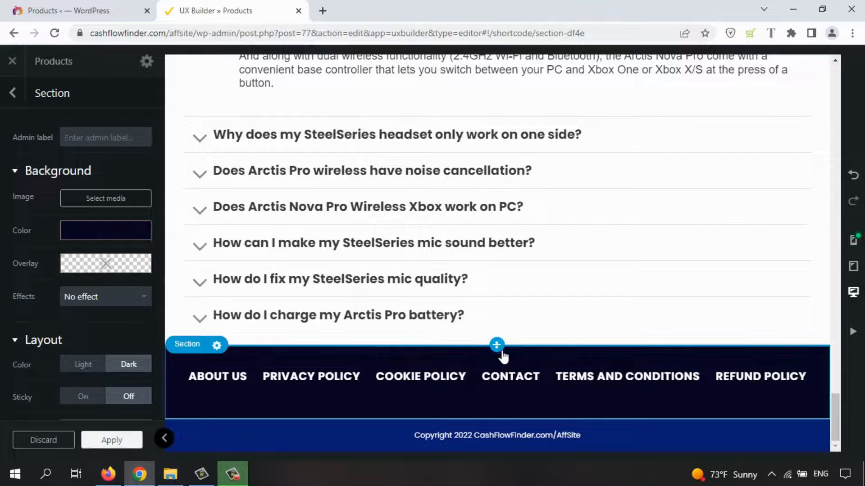
left_click(496, 345)
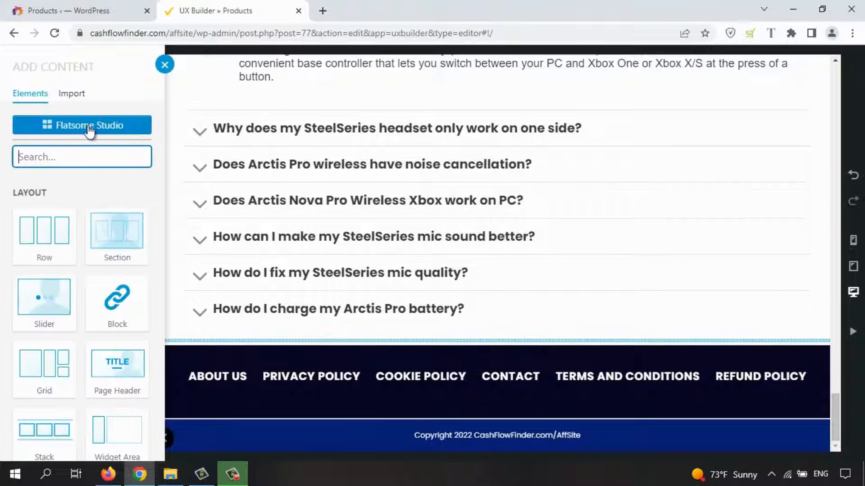
left_click(88, 126)
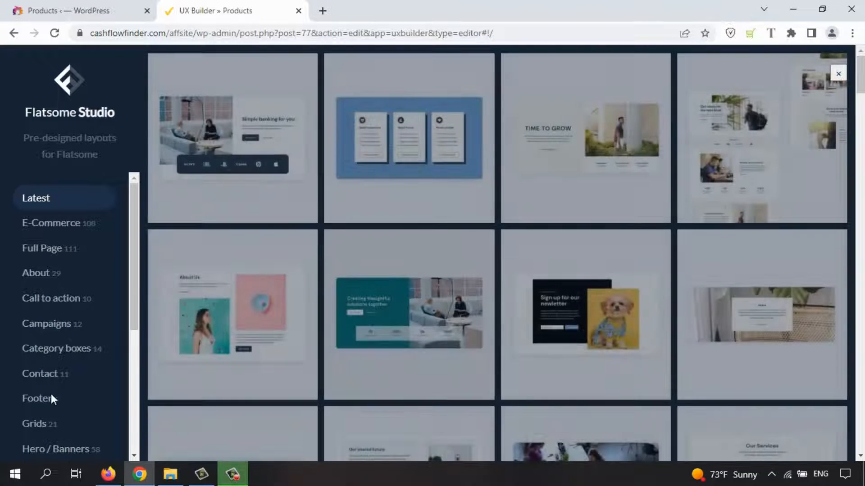
left_click(43, 400)
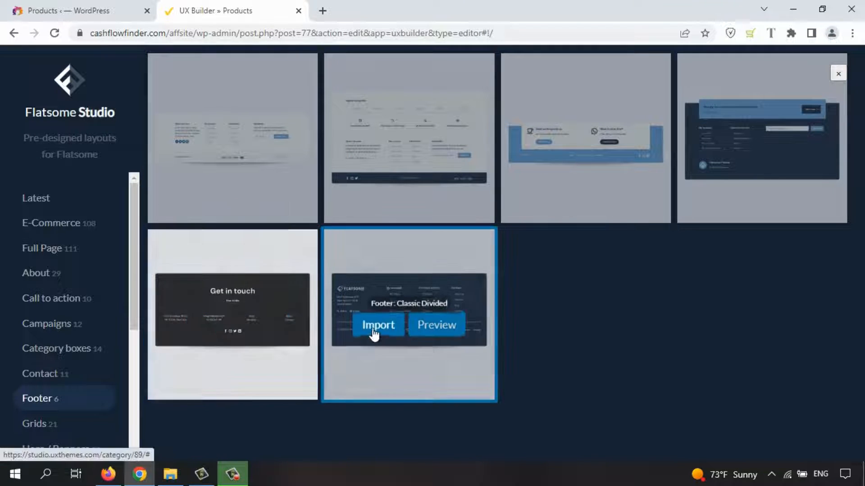
Step: Preview the Classic Divided and Minimal Symmetric footer layouts, then leave Flatsome Studio and the element list without importing anything
left_click(434, 328)
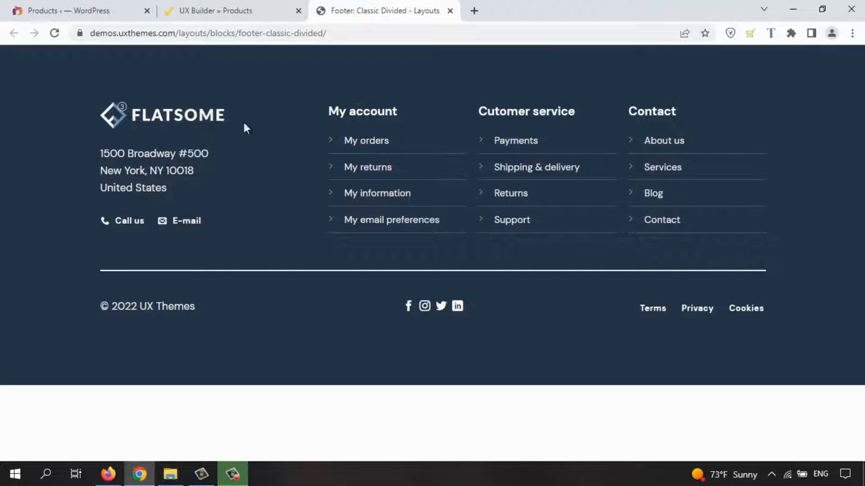
left_click(450, 10)
mouse_move(579, 185)
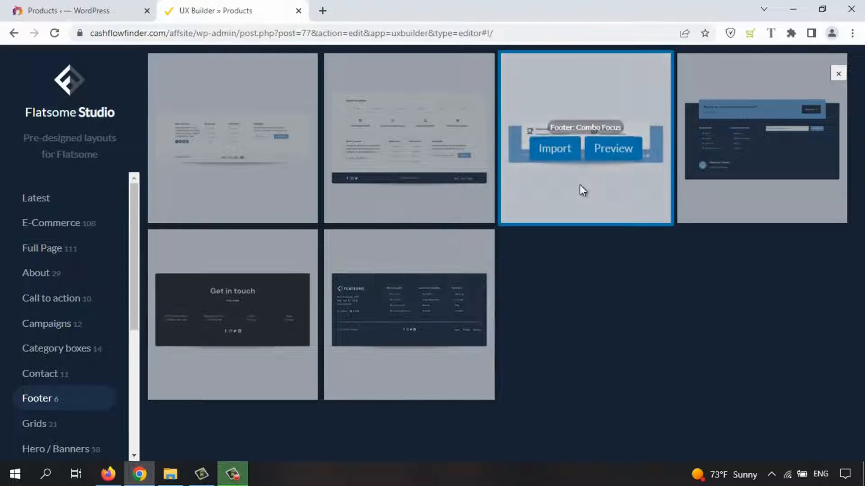
mouse_move(420, 368)
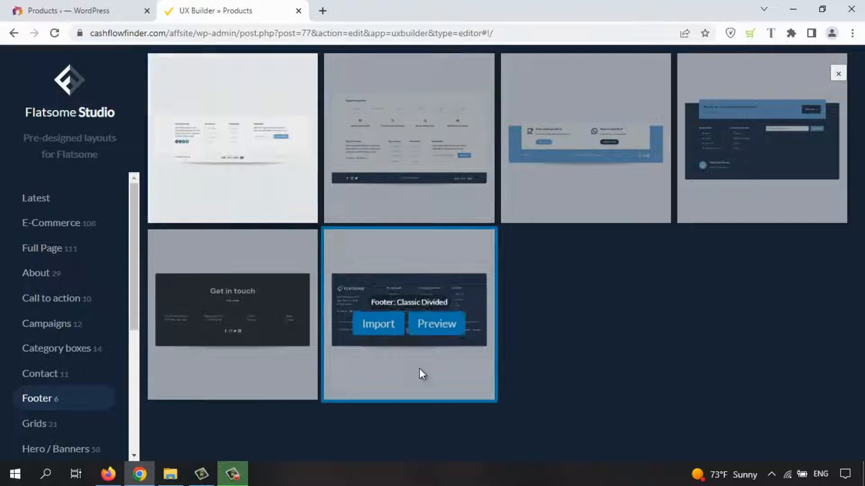
left_click(257, 330)
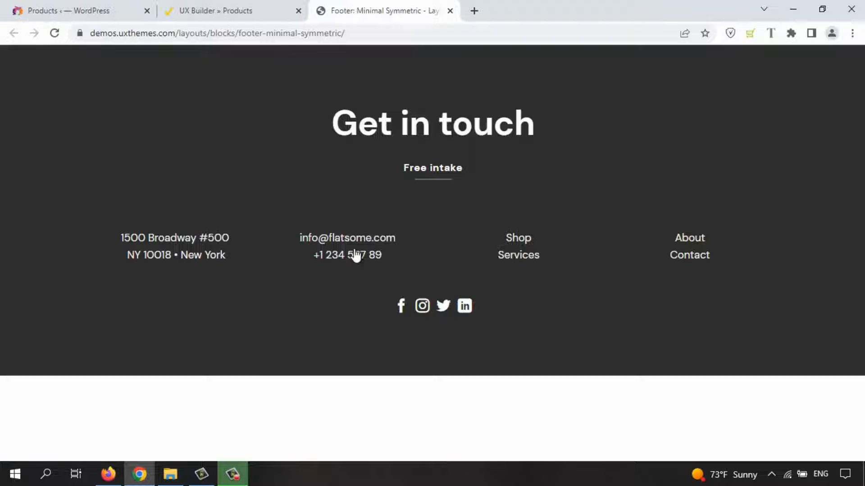
key("ctrl+w")
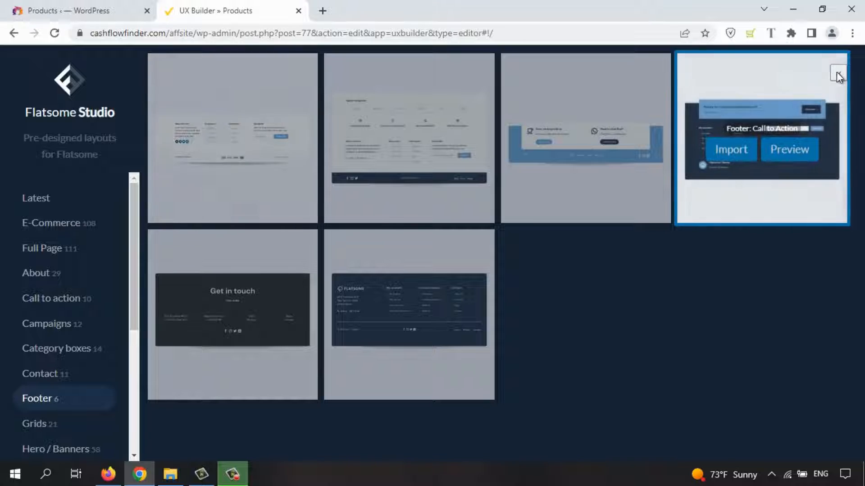
left_click(838, 74)
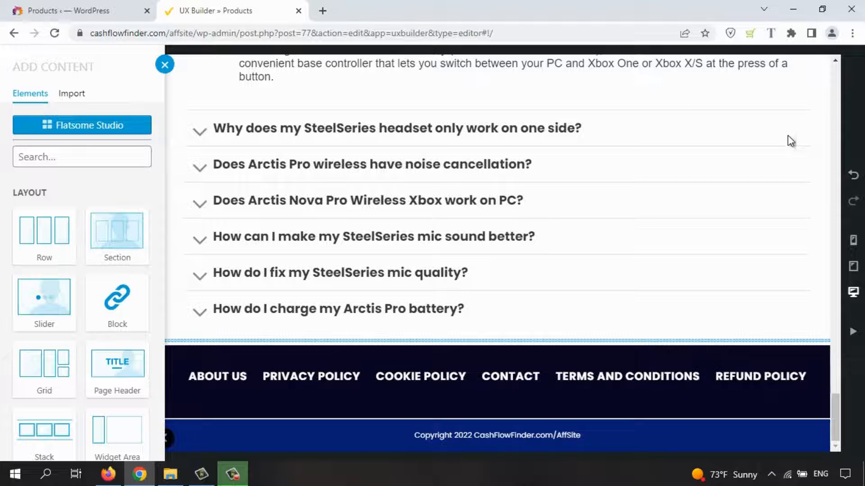
left_click(836, 433)
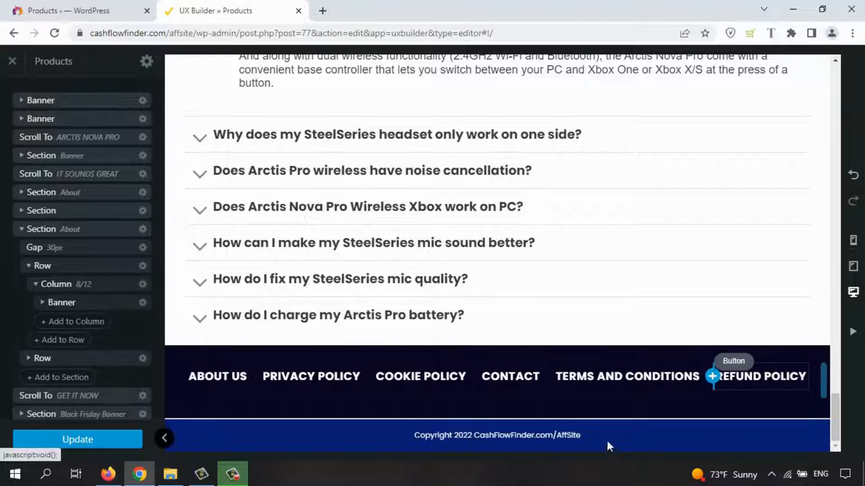
Step: Open the options of the copyright text in the bar below the footer links
left_click(457, 434)
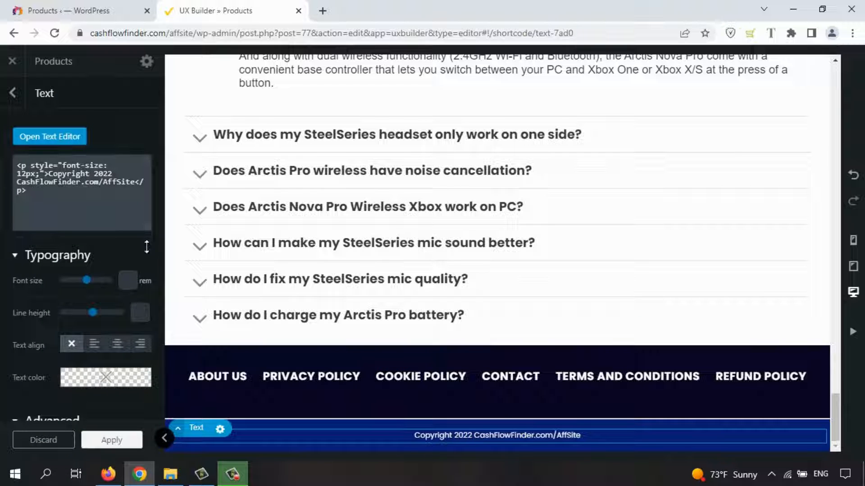
left_click_drag(147, 246, 147, 221)
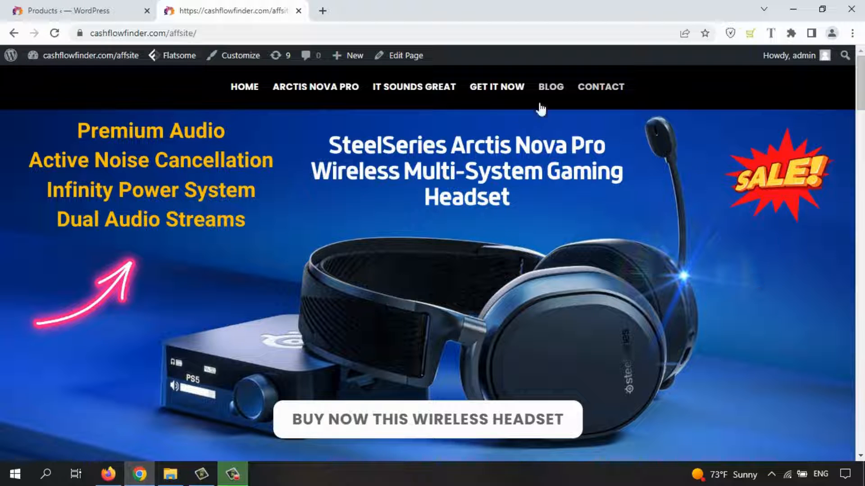
Step: Open the Blog page from the live site's navigation and look at its posts and sidebar
left_click(551, 87)
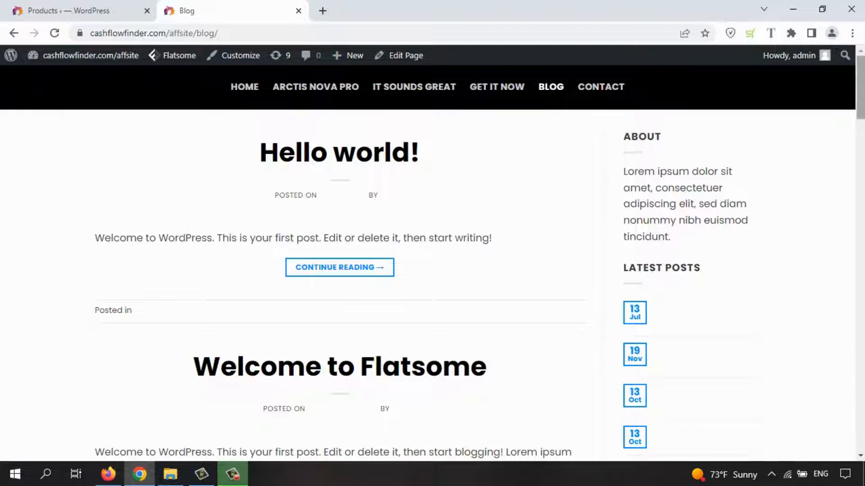
mouse_move(860, 87)
left_mouse_down()
mouse_move(861, 426)
mouse_move(861, 88)
left_mouse_up()
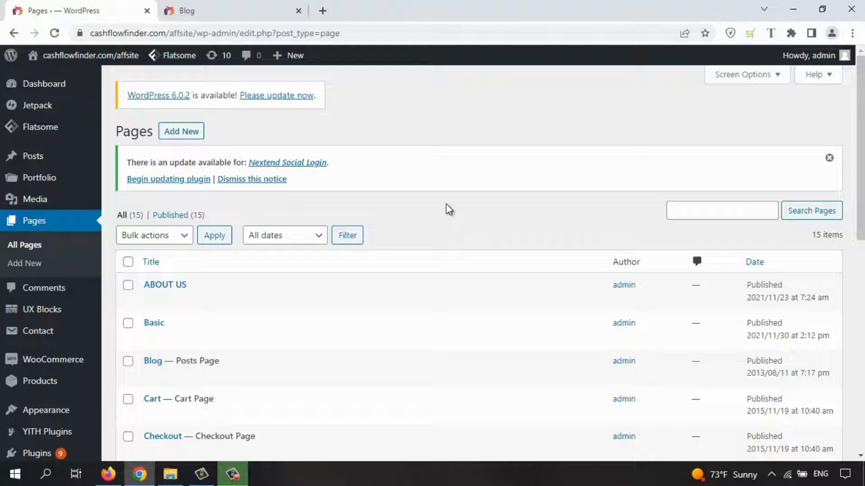
left_click(214, 17)
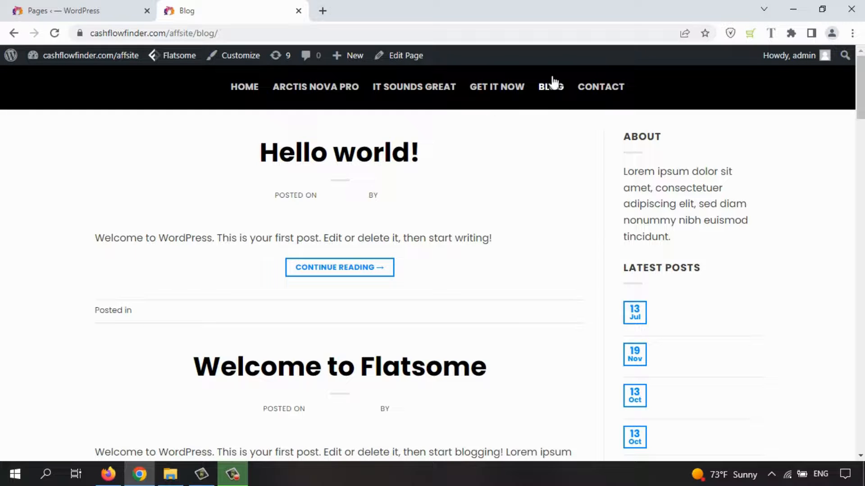
Step: Switch to the WordPress Pages list and look over the site's existing pages
left_click(82, 14)
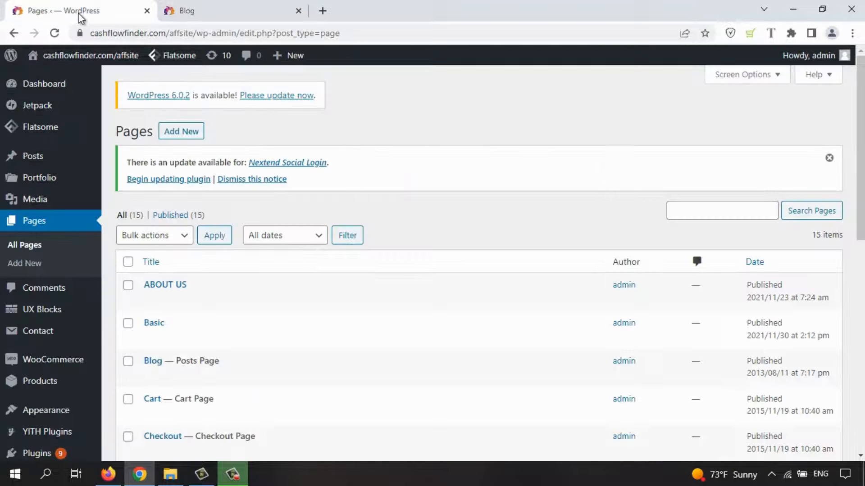
left_click_drag(860, 116, 860, 119)
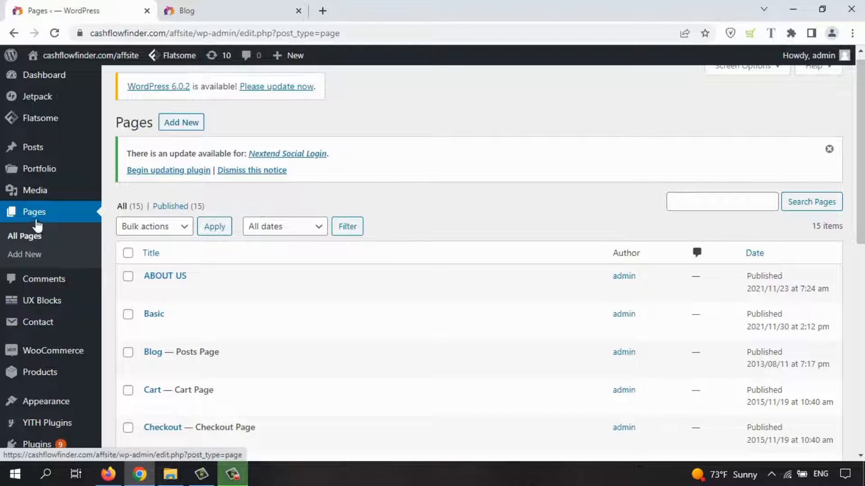
left_click_drag(861, 207, 860, 188)
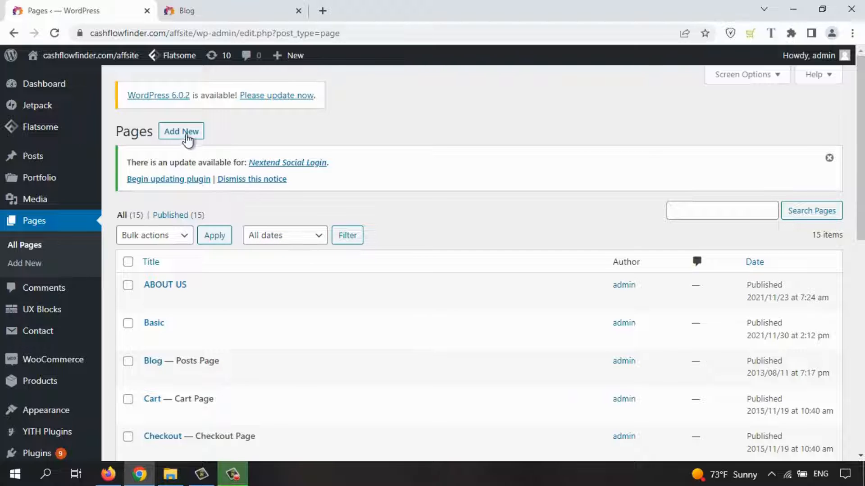
Step: Open the Blog page for editing from the Pages list and compare its content with the live Blog page
scroll(860, 158, "down", 1)
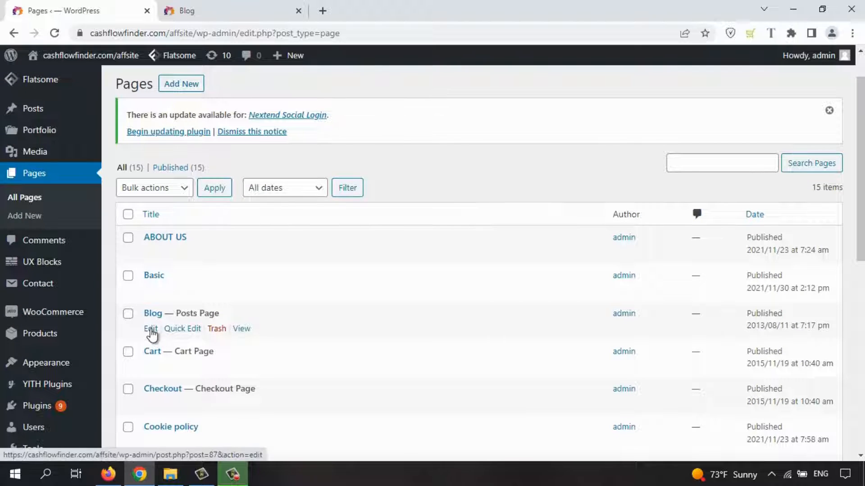
left_click(151, 330)
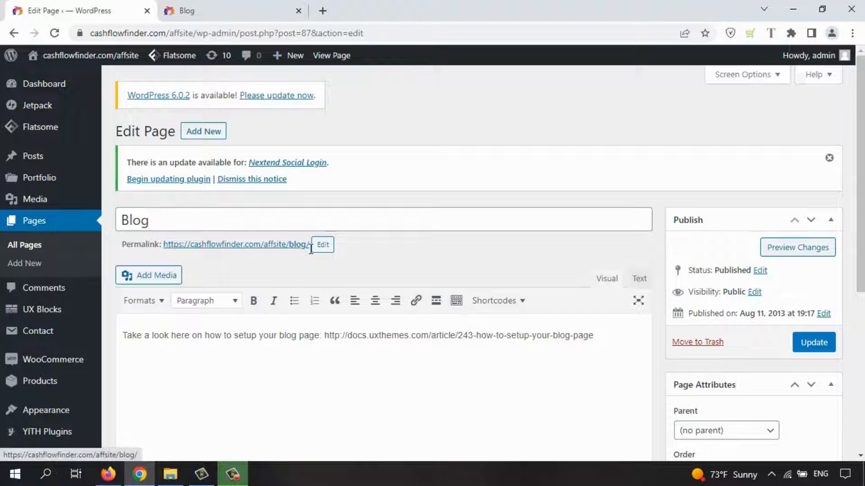
left_click(244, 18)
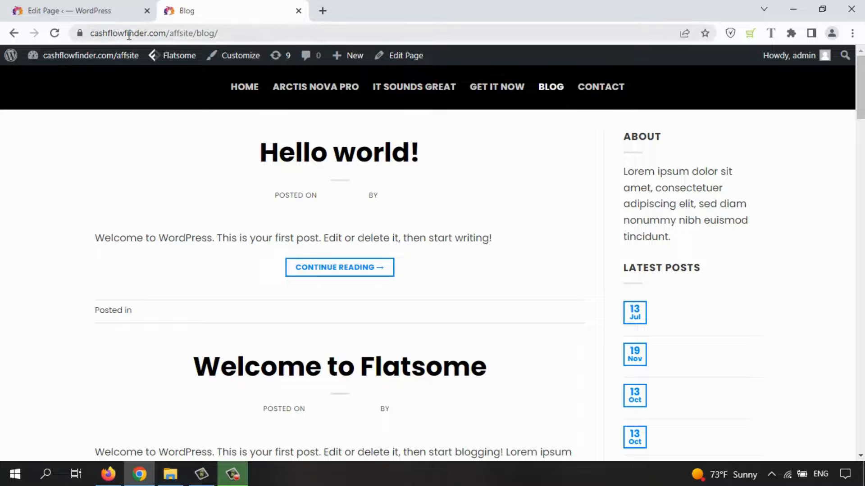
left_click(85, 10)
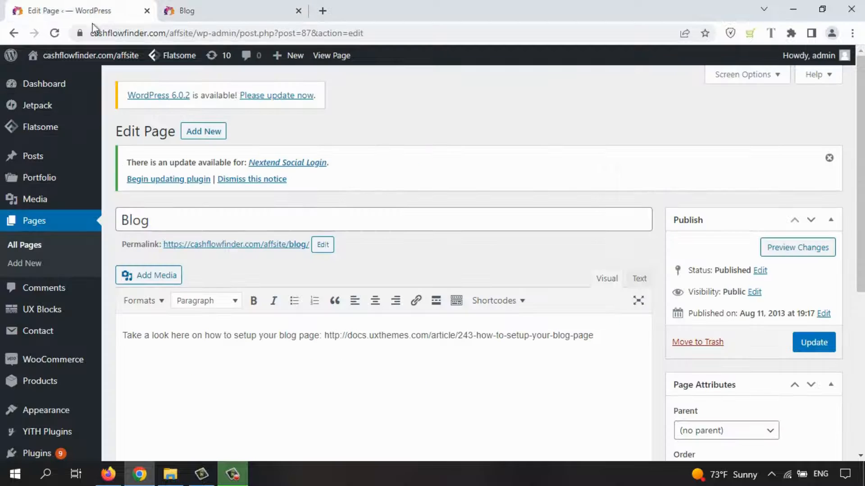
left_click_drag(861, 141, 863, 162)
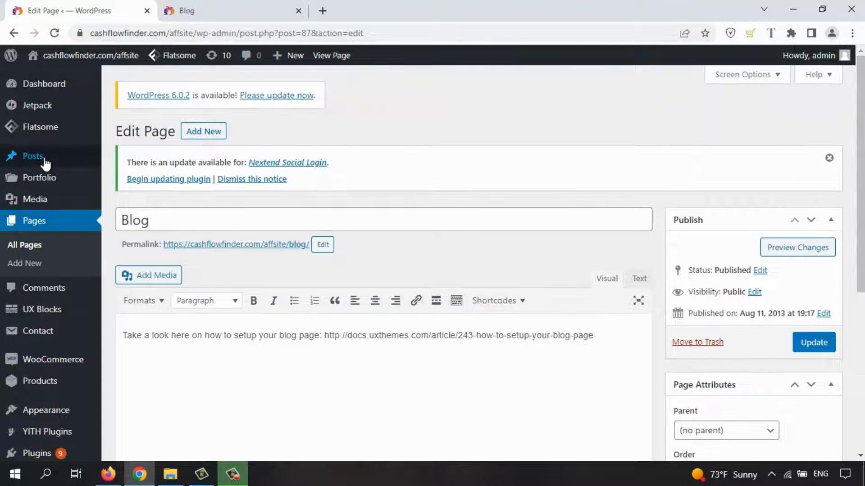
Step: Open the list of all posts and compare its entries with the posts shown on the live Blog page
mouse_move(42, 162)
left_click(133, 162)
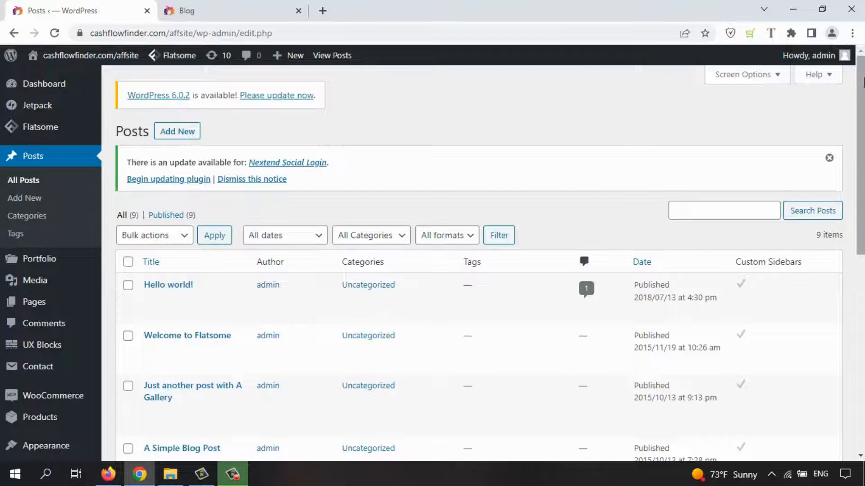
mouse_move(856, 81)
left_mouse_down()
mouse_move(856, 218)
mouse_move(857, 97)
left_mouse_up()
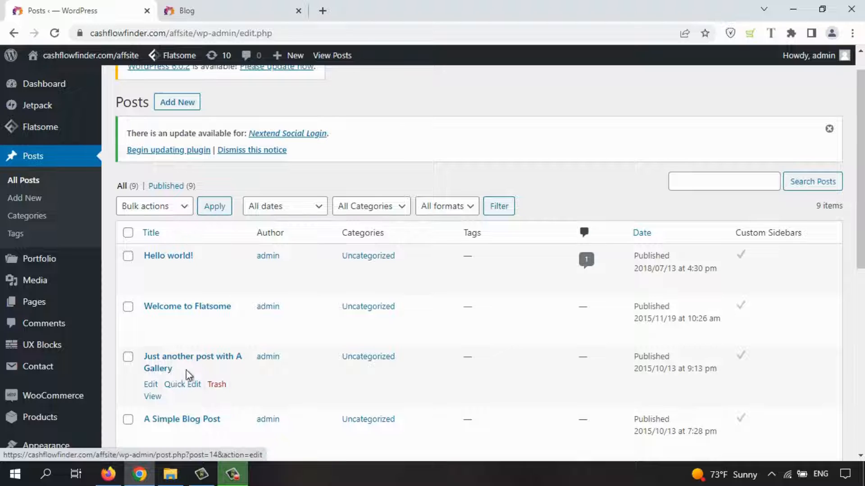
left_click(230, 17)
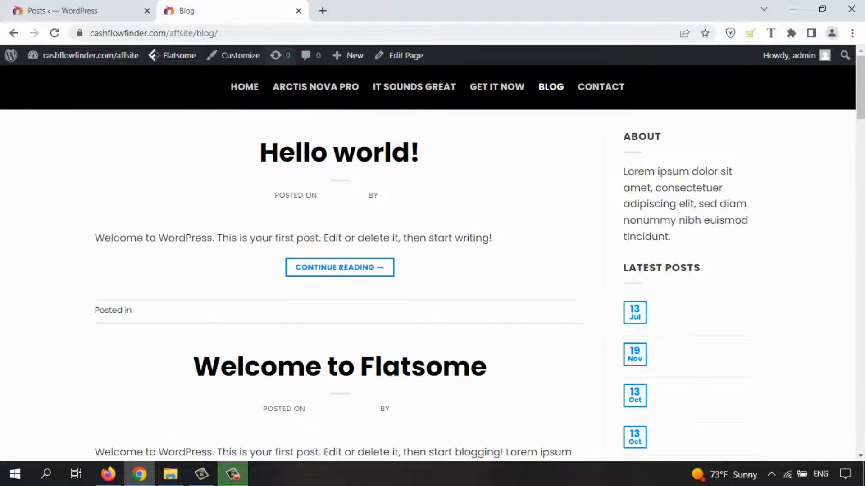
scroll(368, 221, "down", 1)
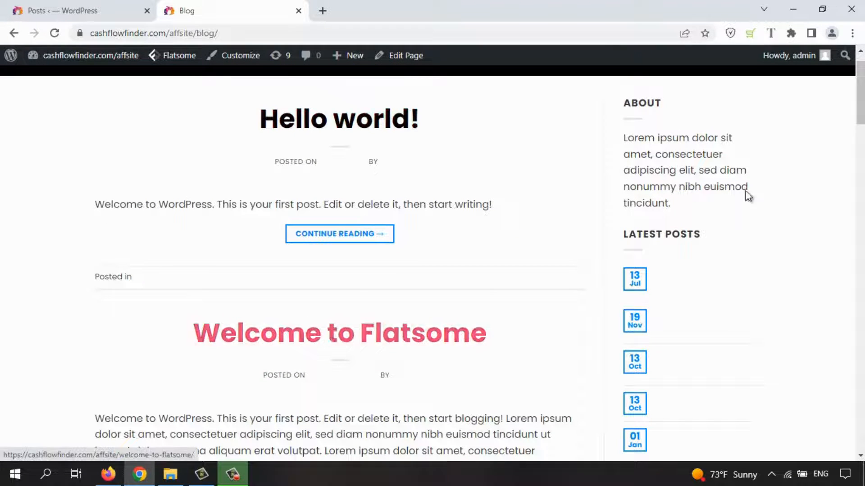
scroll(721, 162, "down", 10)
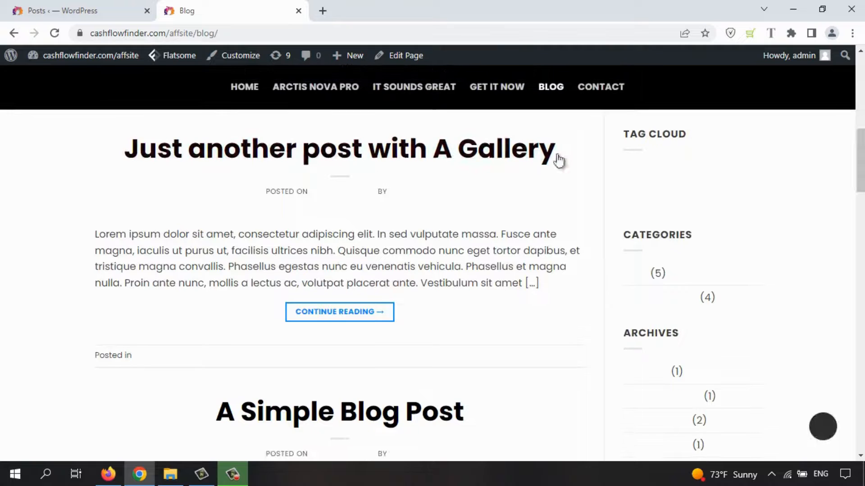
Step: Open the "Hello world!" post from the Posts list for editing and replace its body text with "We want to make"
left_click(74, 13)
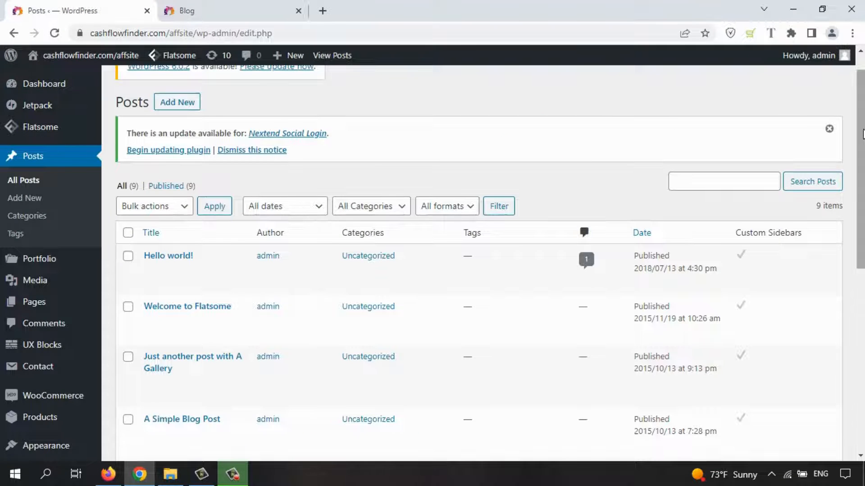
left_click_drag(861, 131, 858, 113)
left_click(151, 301)
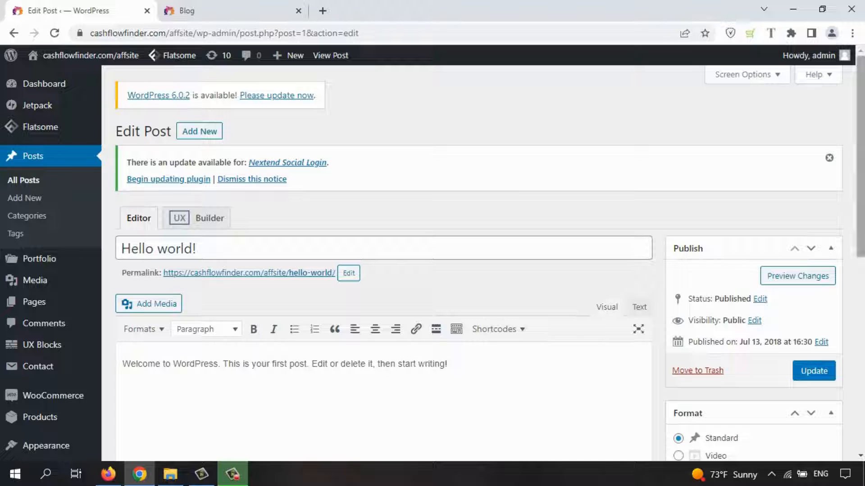
scroll(198, 234, "down", 3)
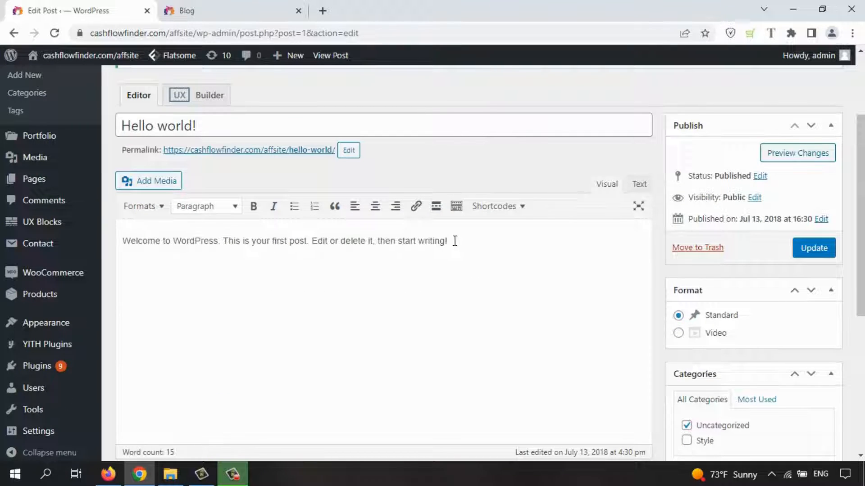
left_click_drag(467, 242, 183, 251)
key("BackSpace")
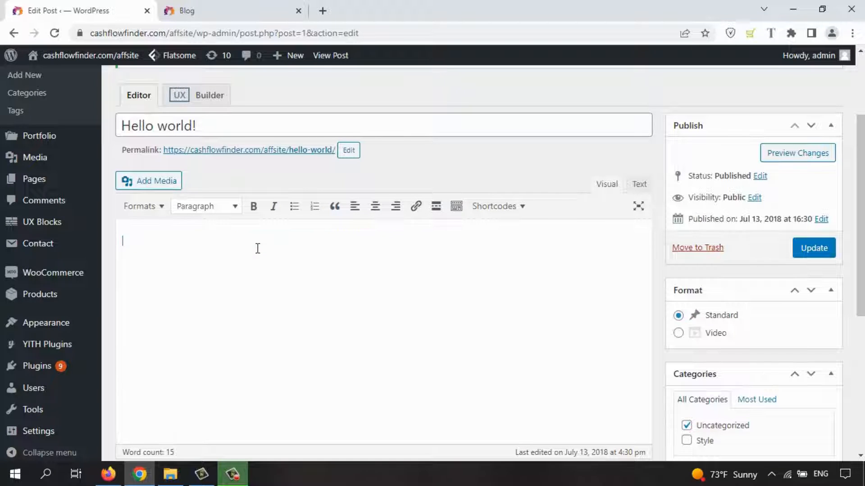
type("We want to make ")
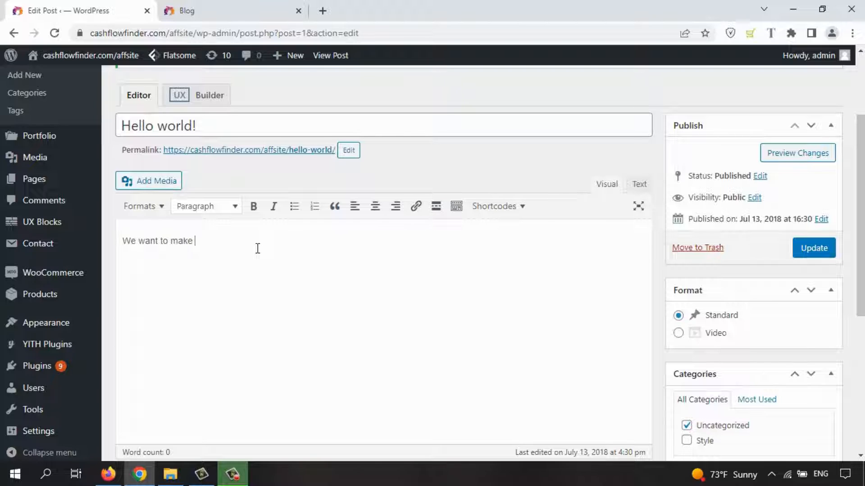
Step: Complete the Hello world! post text as "We want to make money with our affiliate marketing website" and update the post
type("money with our affiliate ")
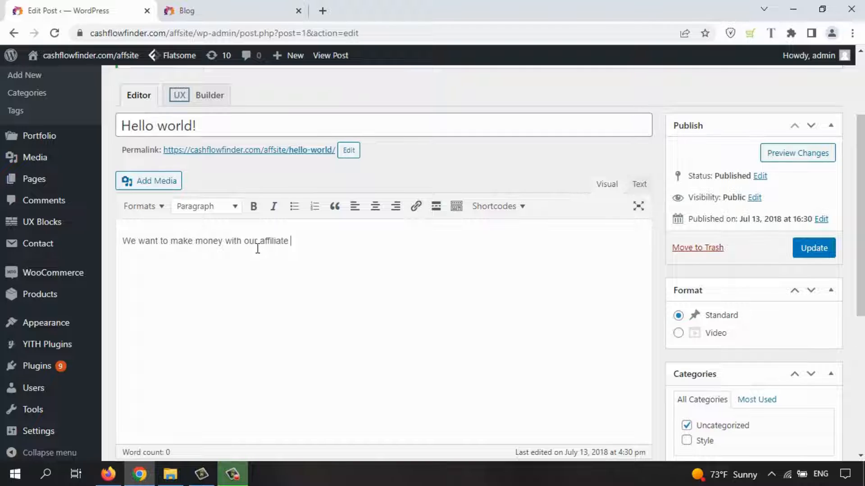
type("marketing website")
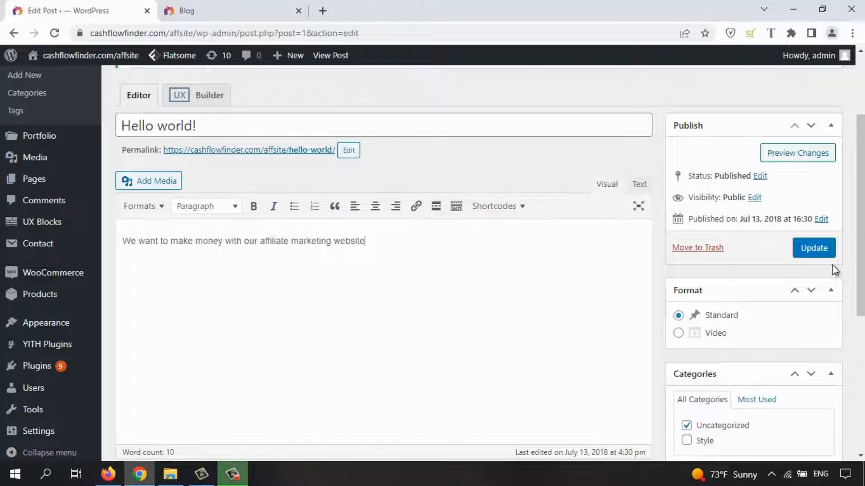
left_click(814, 249)
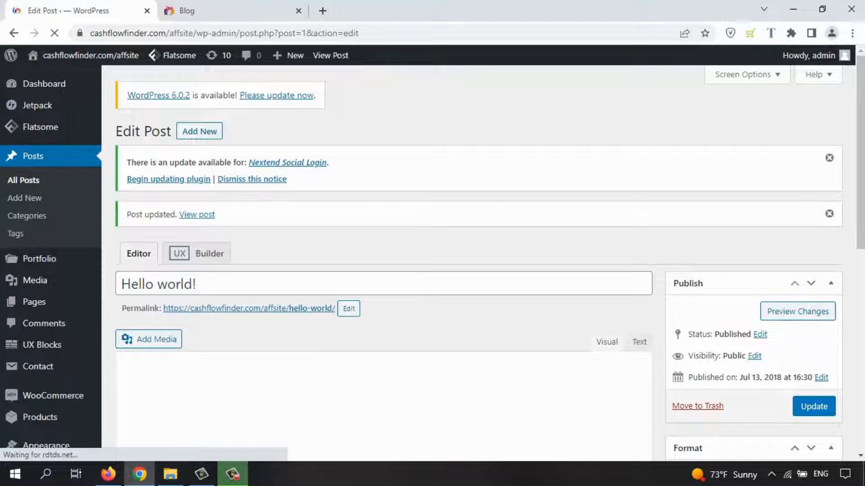
left_click_drag(861, 114, 862, 141)
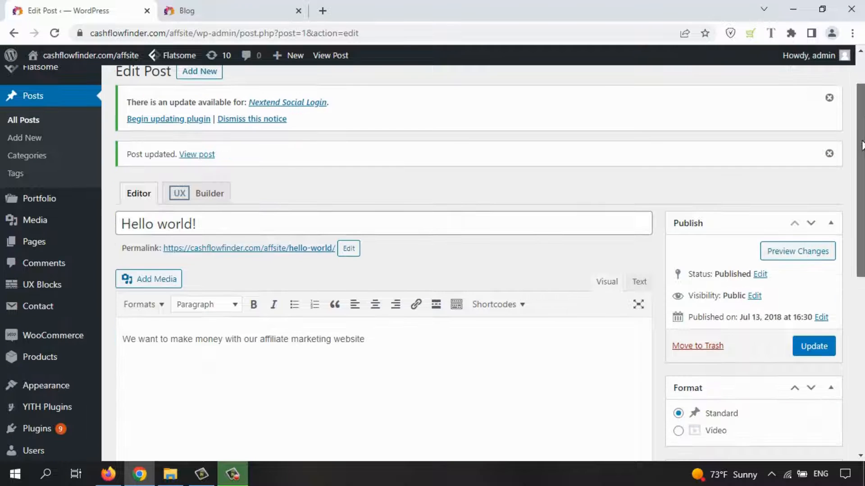
Step: Reload the live Blog page and check the new text of the Hello world! post
left_click(212, 10)
left_click(54, 33)
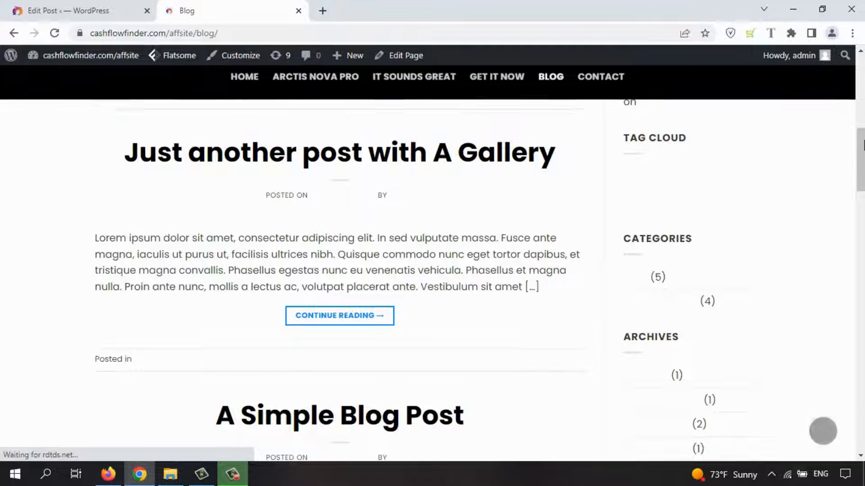
left_click_drag(860, 147, 861, 74)
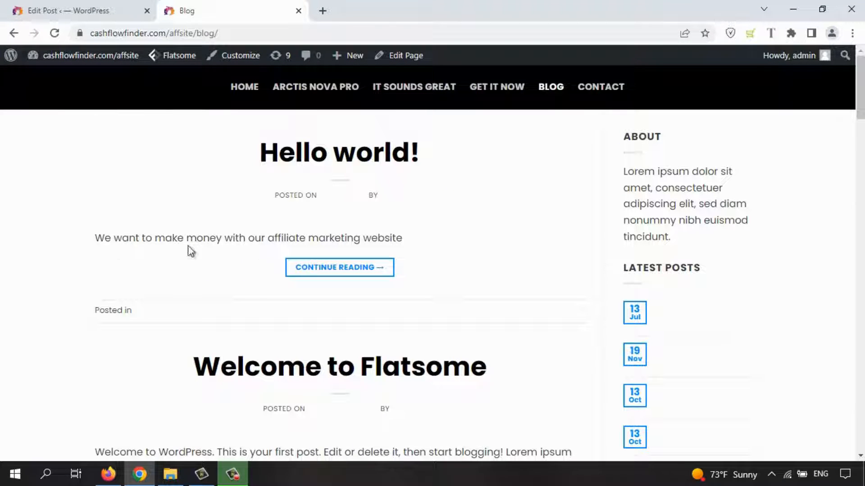
Step: Insert SteelSeries-Arctis-Nova-Pro-Wireless-Review.jpg from the media library into the Hello world! post below its text and update the post
left_click(67, 13)
scroll(416, 224, "down", 3)
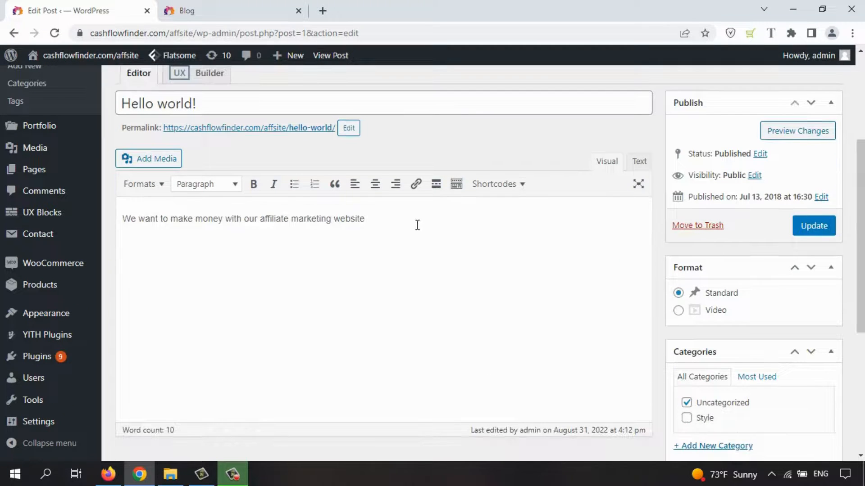
left_click(150, 161)
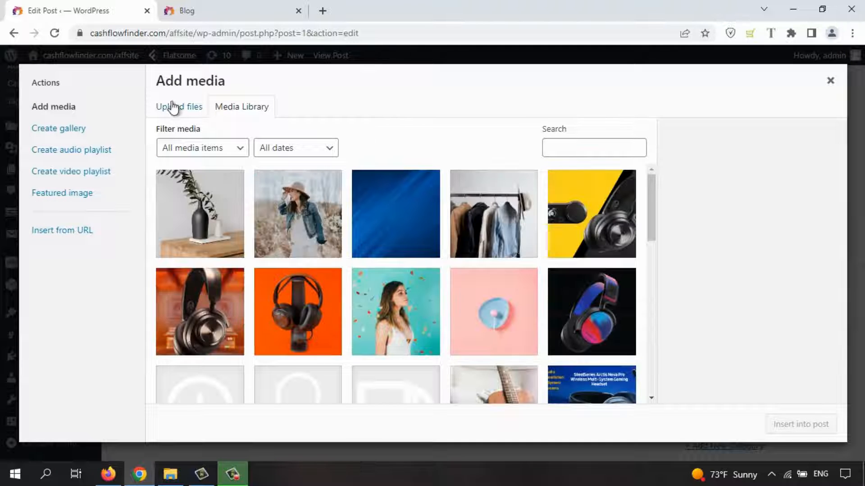
left_click(170, 111)
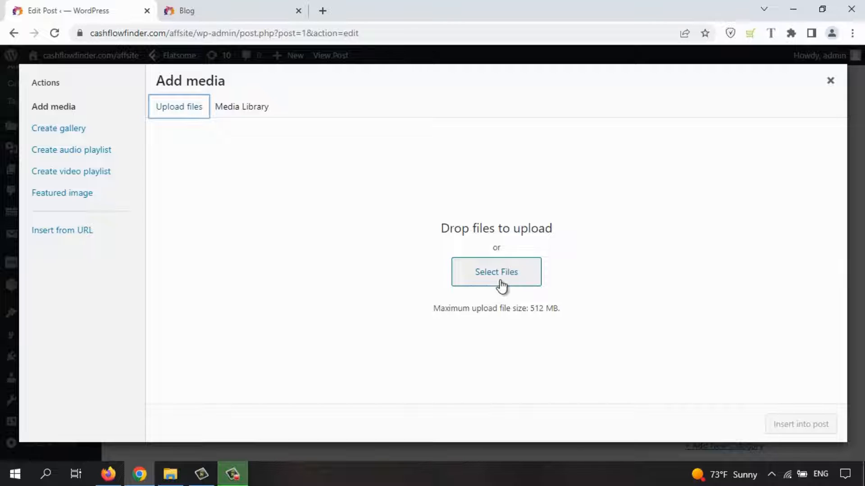
left_click(240, 110)
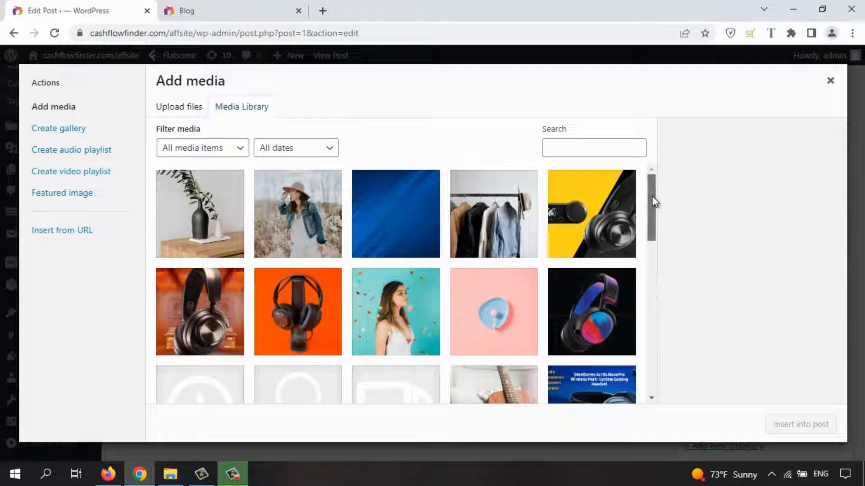
left_click_drag(652, 196, 653, 177)
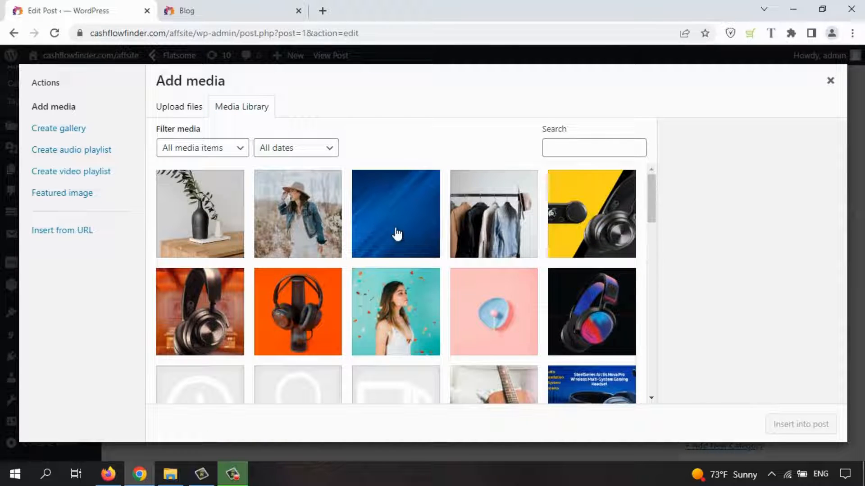
left_click(601, 208)
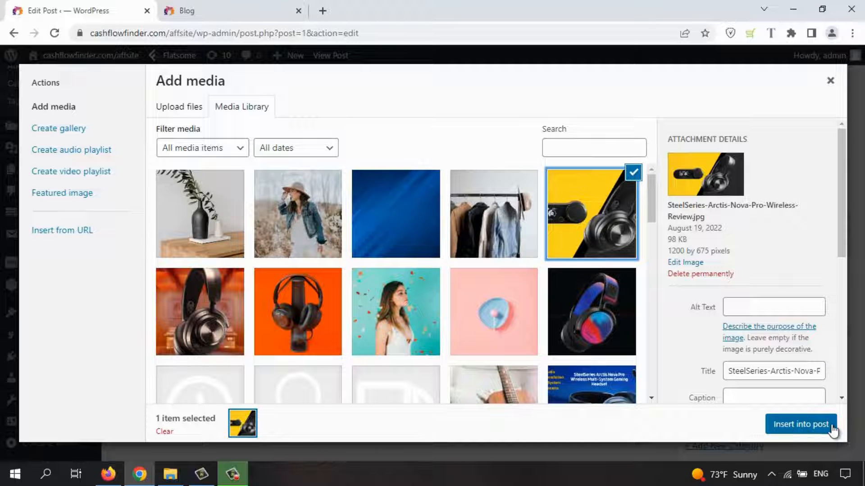
left_click(818, 431)
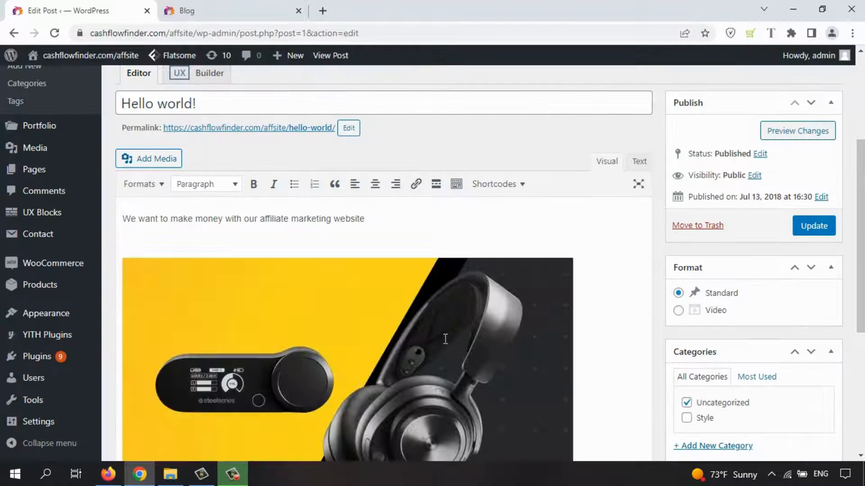
left_click_drag(860, 180, 845, 207)
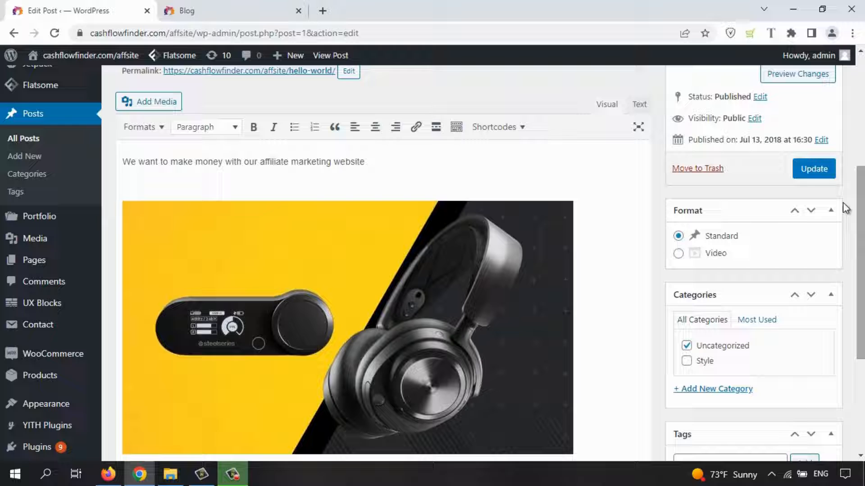
left_click(815, 170)
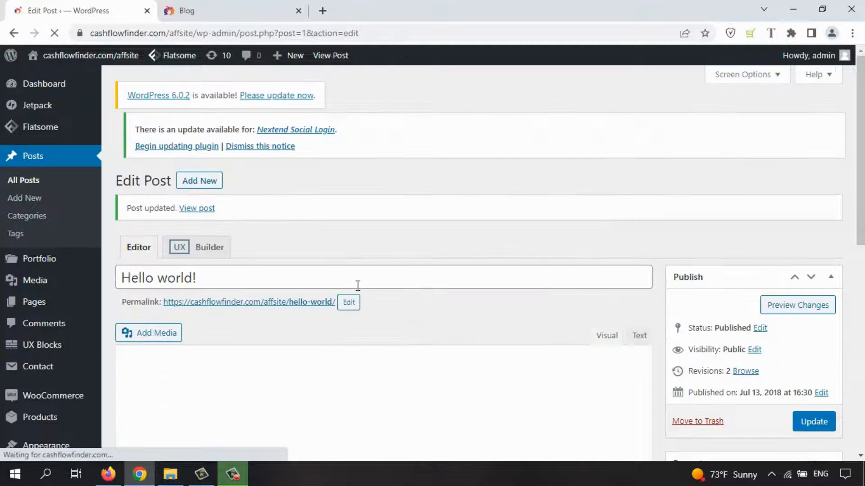
Step: Reload the live blog, open the full Hello world! post and check its image and comment area
left_click(222, 13)
left_click(54, 33)
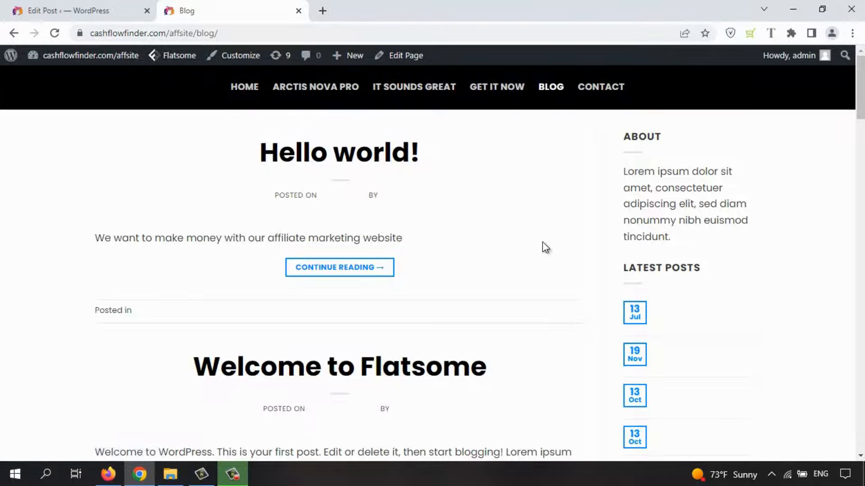
left_click(338, 268)
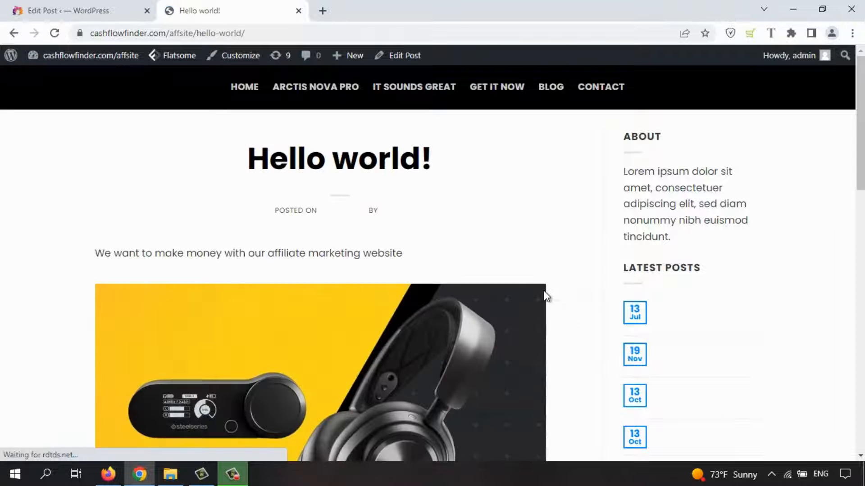
left_click_drag(863, 96, 855, 292)
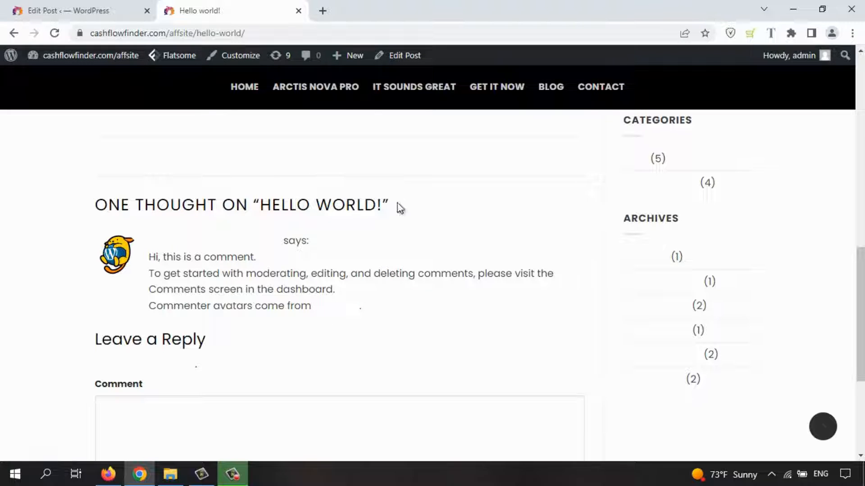
left_click_drag(861, 290, 807, 97)
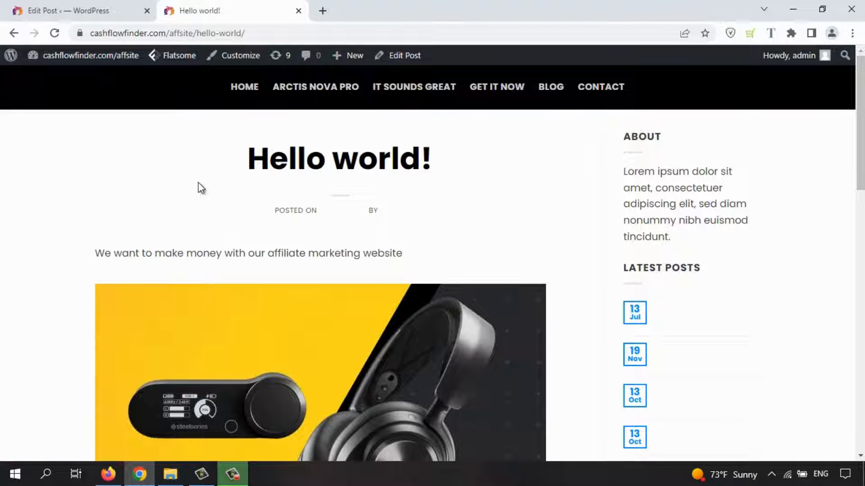
left_click(299, 11)
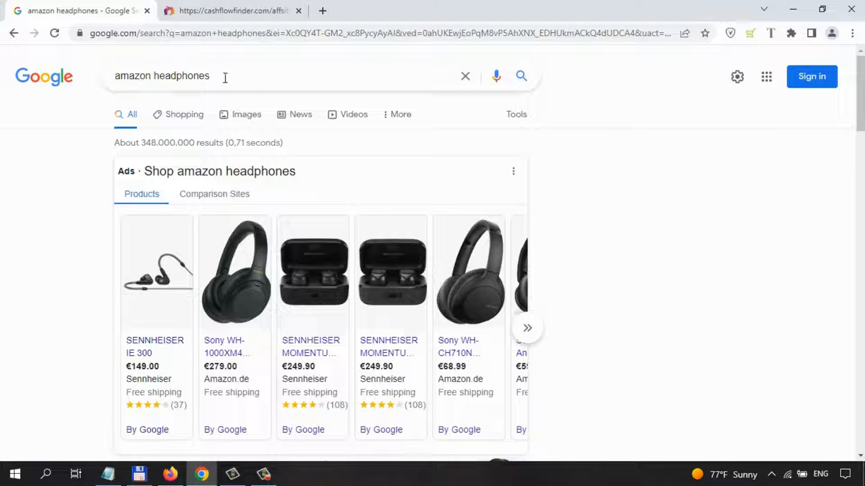
Step: Open the Amazon.de Headphones & Earphones page from the Google results for amazon headphones
scroll(861, 111, "down", 2)
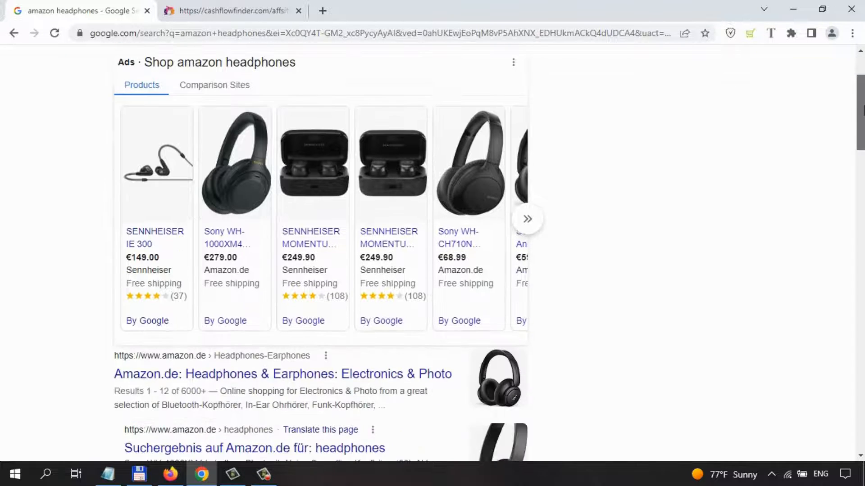
left_click_drag(863, 111, 862, 143)
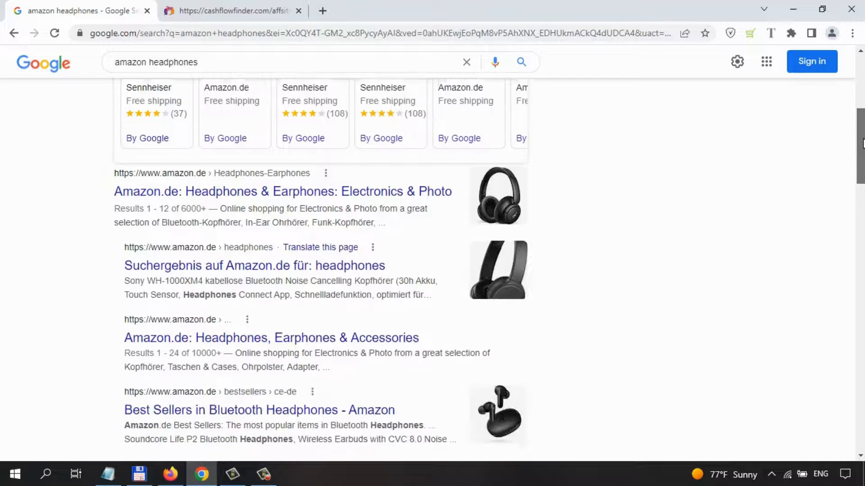
left_click(317, 193)
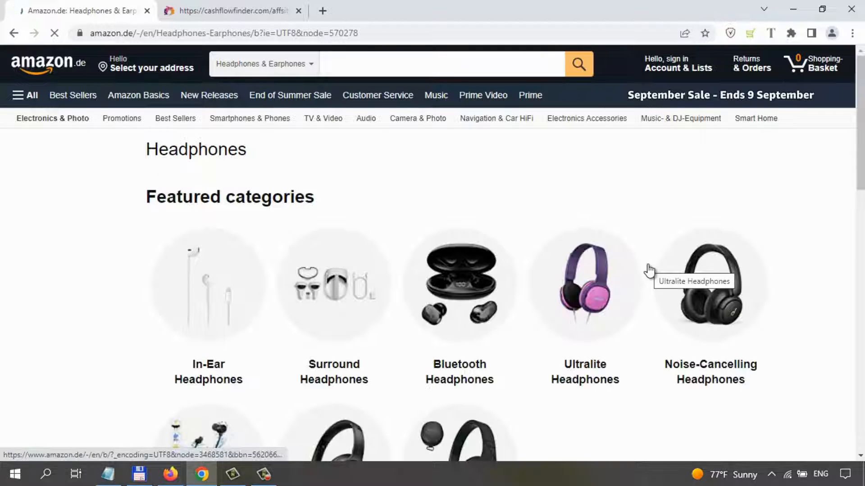
Step: Browse Amazon's featured headphone categories, compare with the affiliate site's home page, and open the Noise-Cancelling Headphones category
left_click_drag(861, 110, 860, 151)
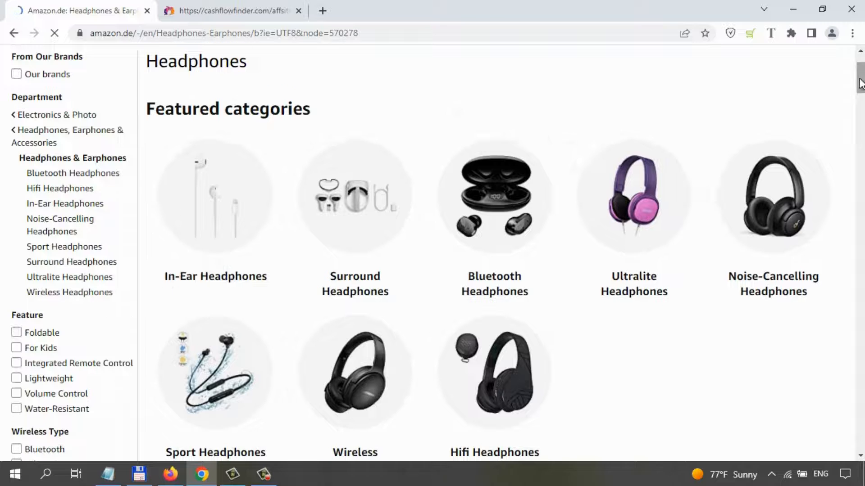
left_click_drag(860, 80, 860, 83)
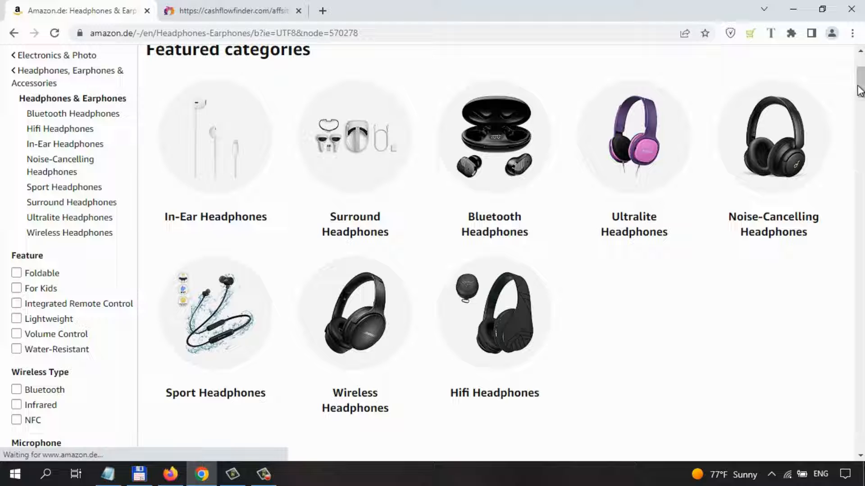
left_click_drag(861, 79, 861, 78)
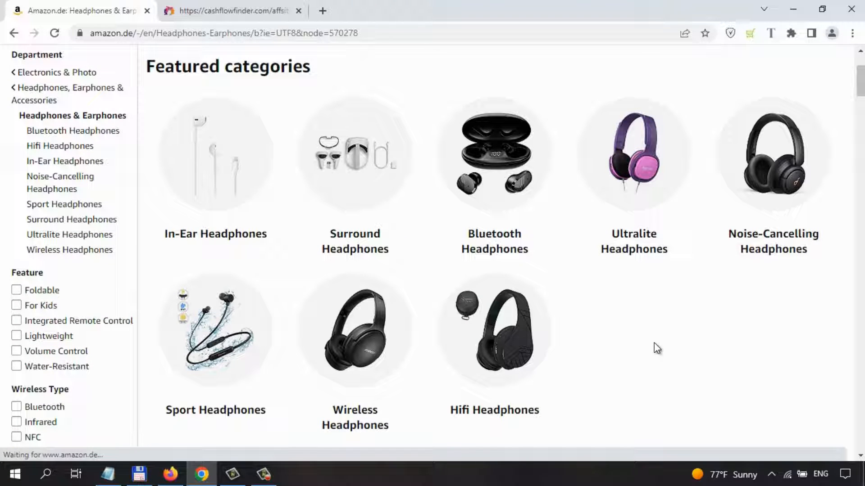
left_click(231, 7)
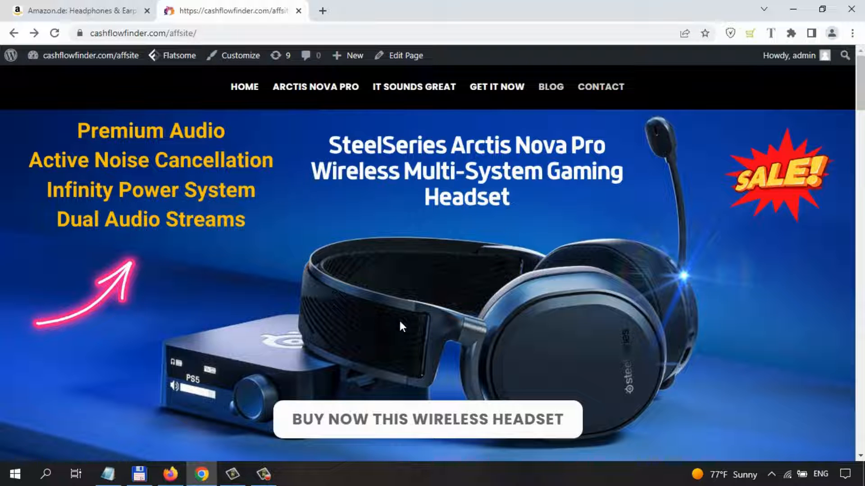
left_click(90, 13)
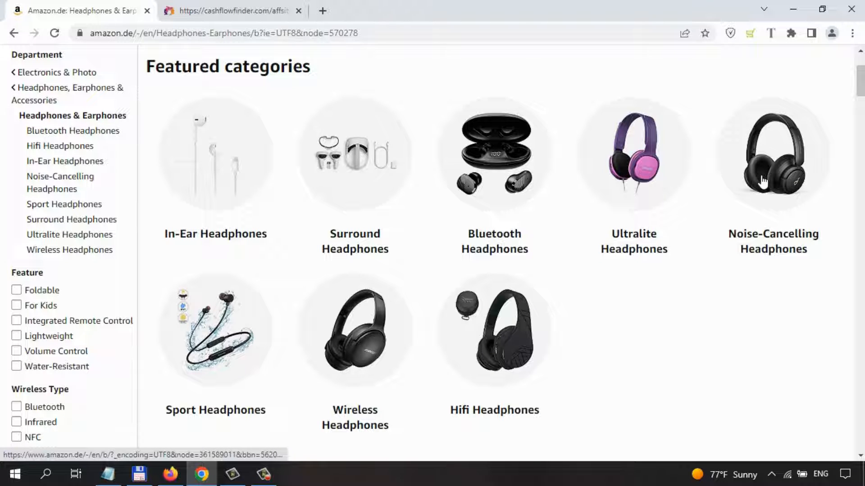
left_click(690, 340)
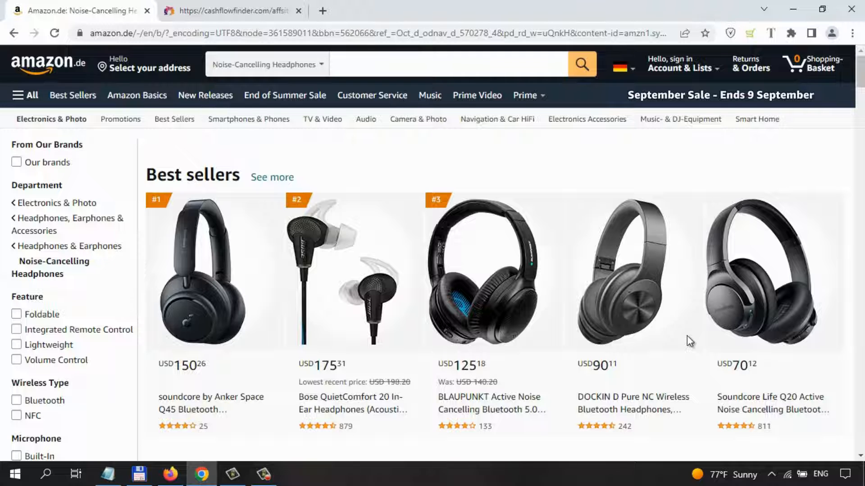
Step: Browse the noise-cancelling headphones and open the BLAUPUNKT Active Noise Cancelling product from the Highly rated section
left_click_drag(861, 64, 862, 126)
mouse_move(753, 140)
scroll(823, 196, "up", 2)
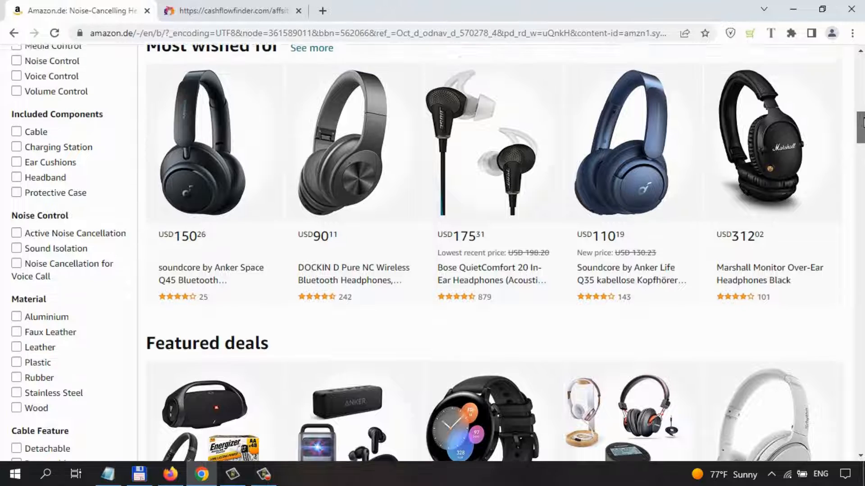
left_click_drag(861, 135, 861, 182)
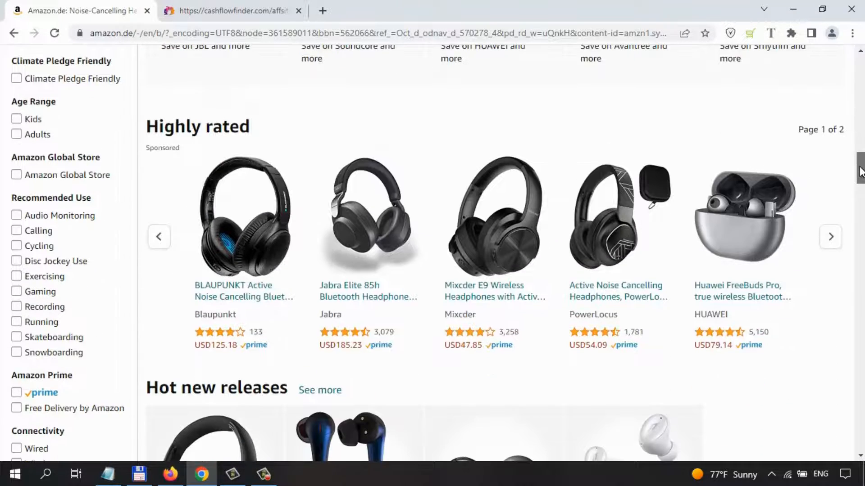
left_click(242, 246)
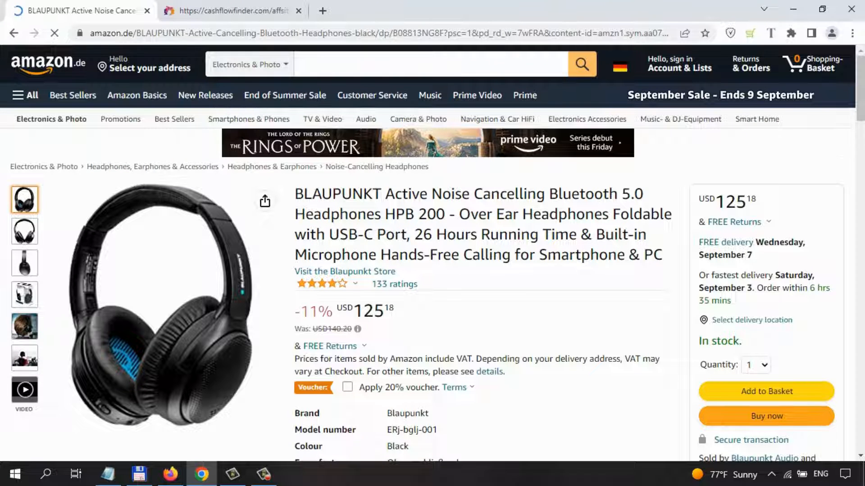
Step: Examine the first page of Google results for "BLAUPUNKT Active Noise Cancelling Bluetooth 5.0 review" for suitable product reviews
left_click_drag(864, 98, 862, 136)
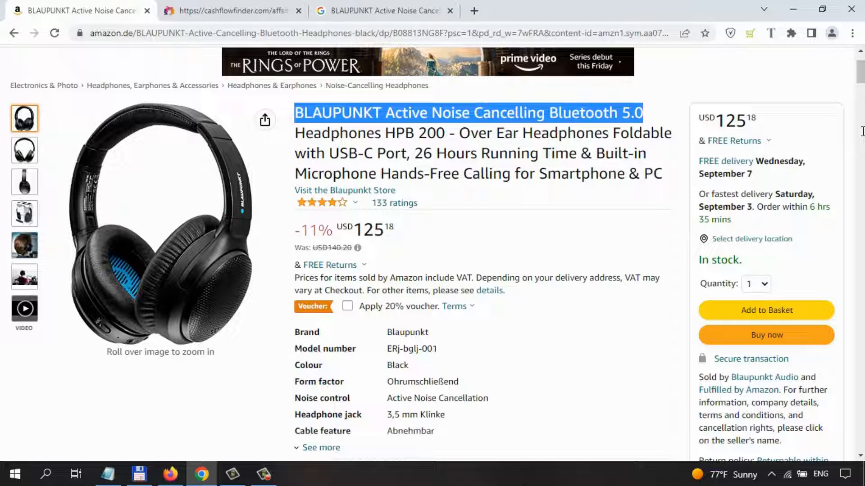
key("ctrl+shift+Tab")
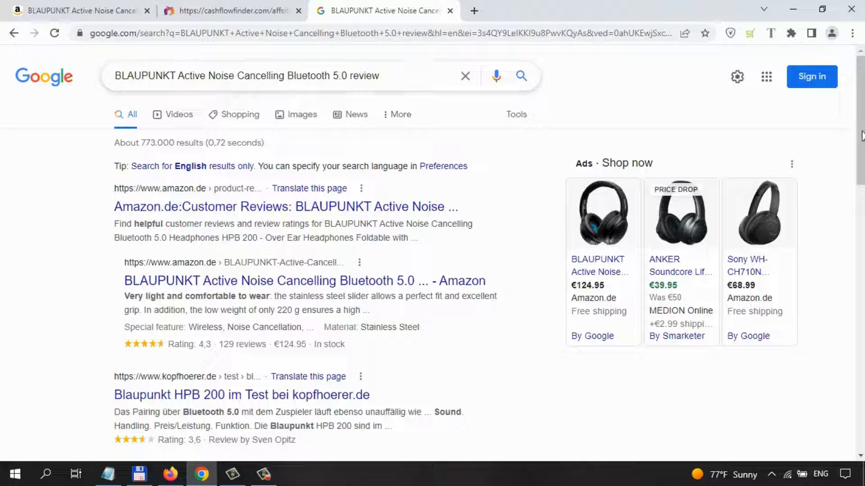
scroll(862, 135, "down", 2)
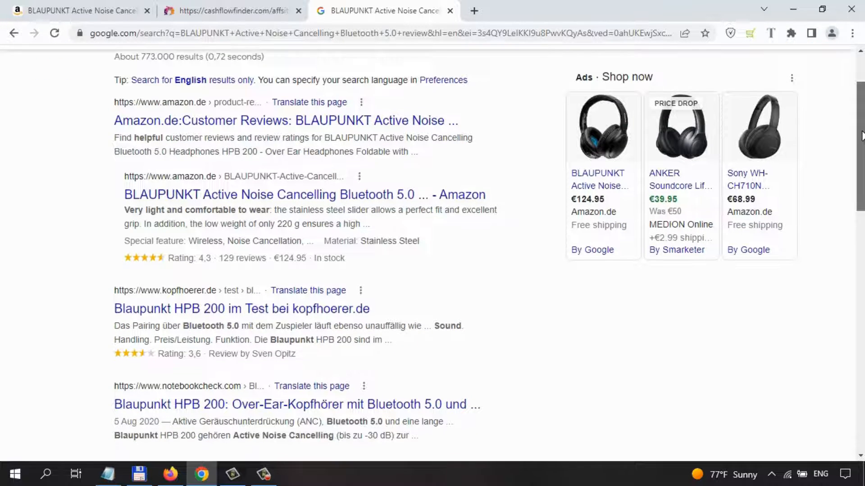
scroll(862, 135, "down", 2)
scroll(862, 135, "down", 2)
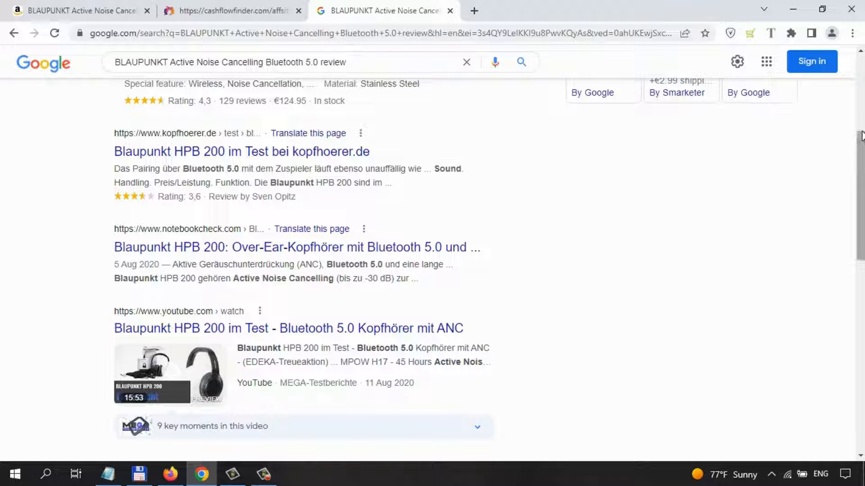
scroll(862, 135, "down", 2)
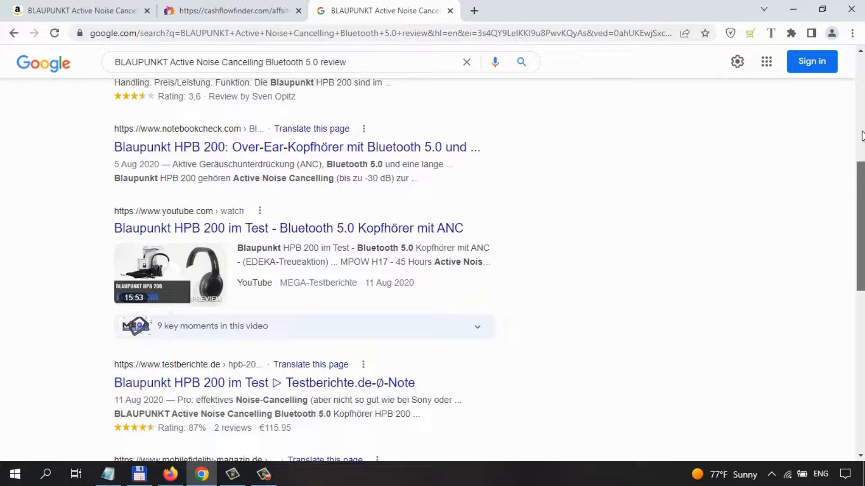
scroll(863, 135, "down", 6)
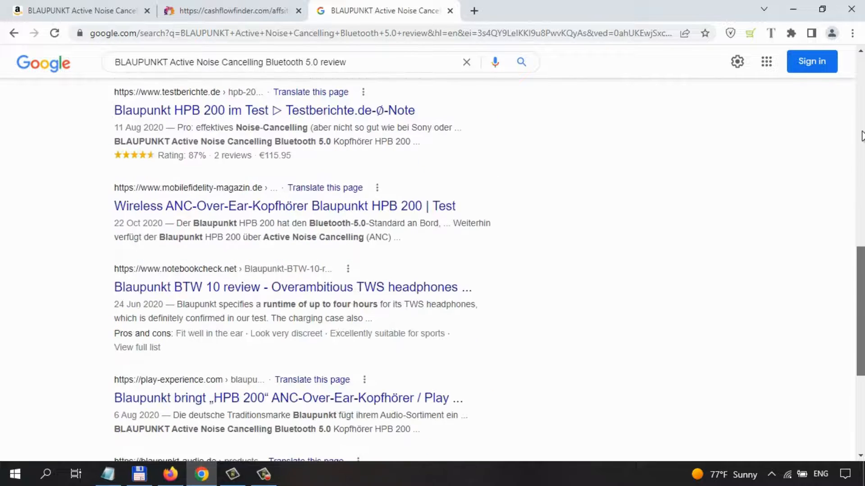
scroll(862, 135, "down", 2)
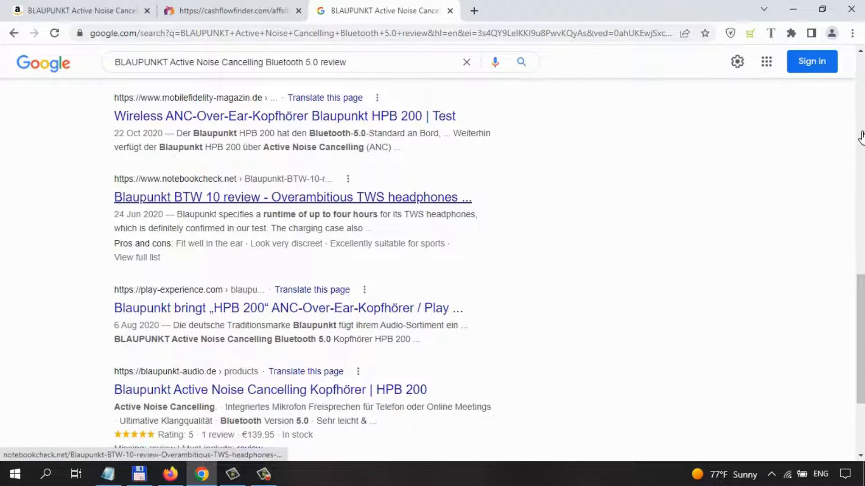
scroll(862, 138, "down", 3)
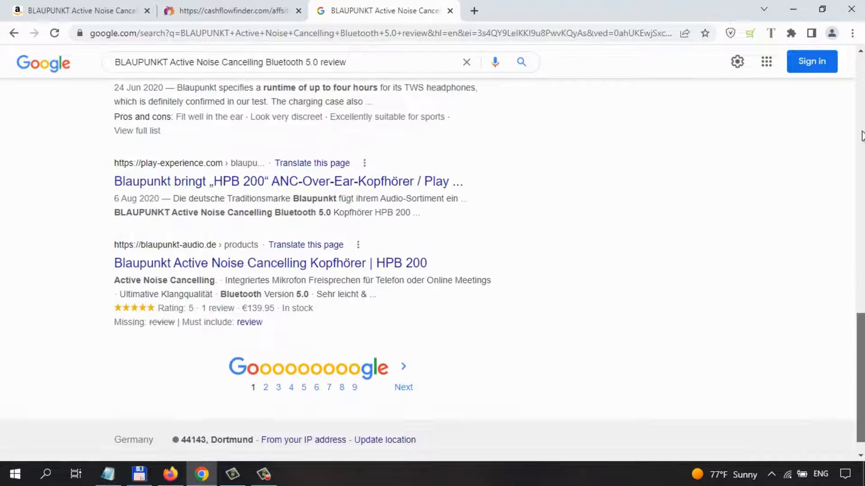
scroll(861, 136, "up", 1)
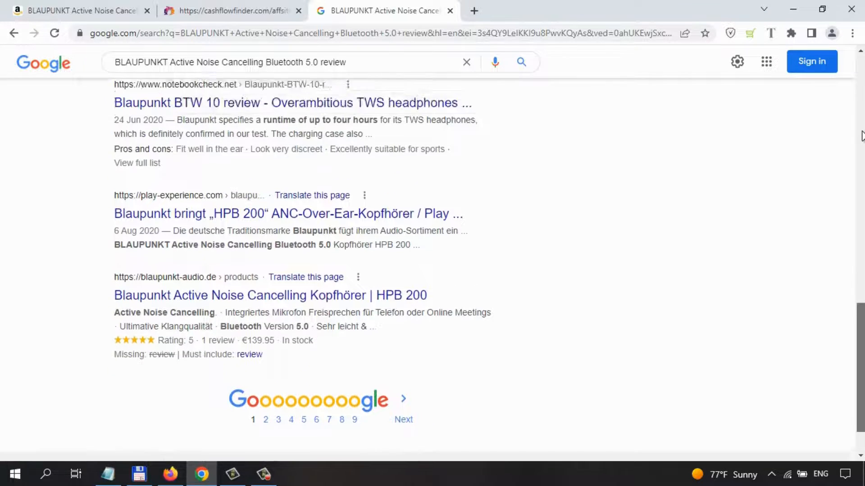
scroll(862, 135, "up", 12)
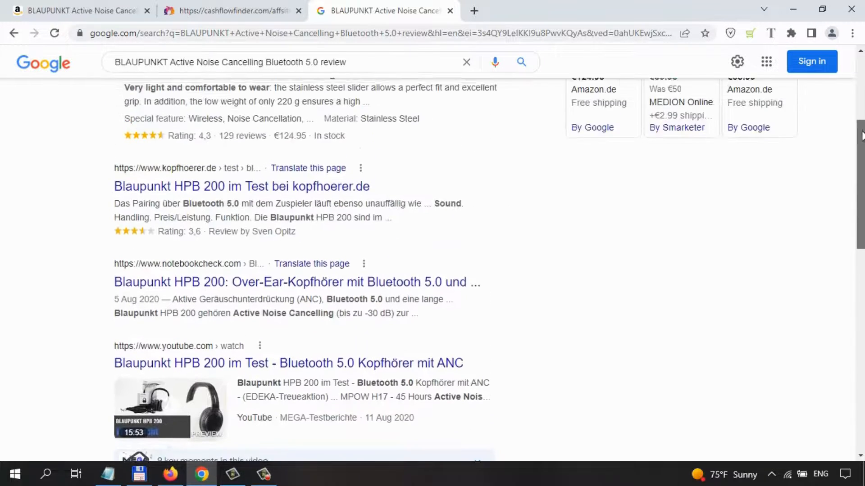
scroll(862, 135, "up", 1)
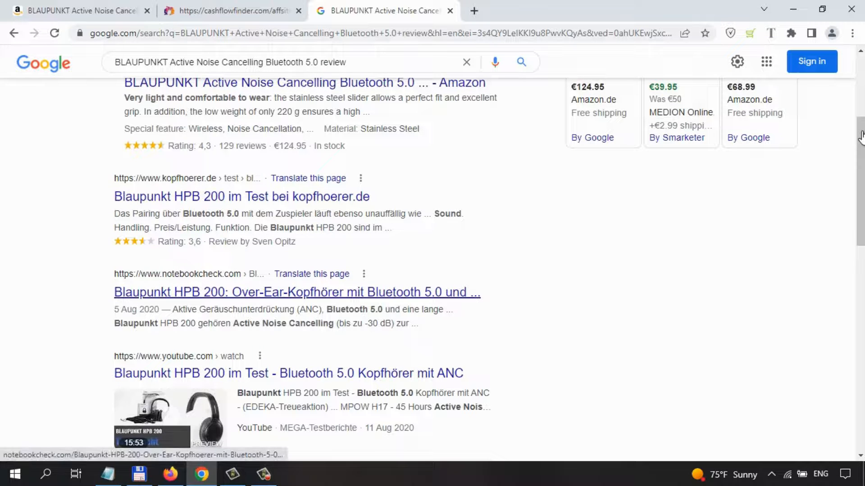
Step: Open the notebookcheck.com result for the Blaupunkt HPB 200, accept the privacy terms, look over the site and return to the Google results
left_click(297, 292)
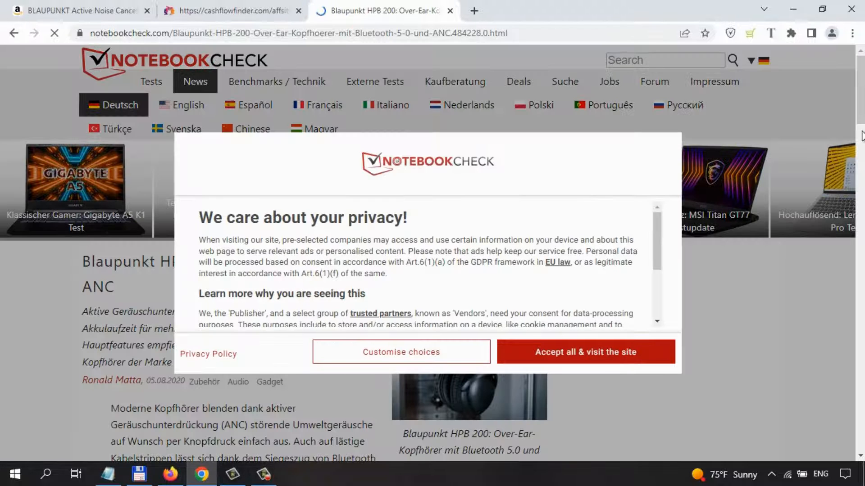
left_click(586, 352)
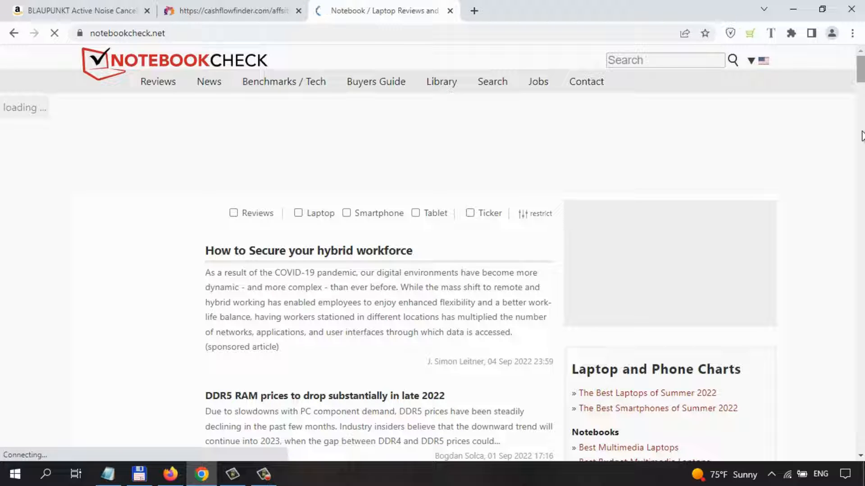
scroll(863, 136, "down", 1)
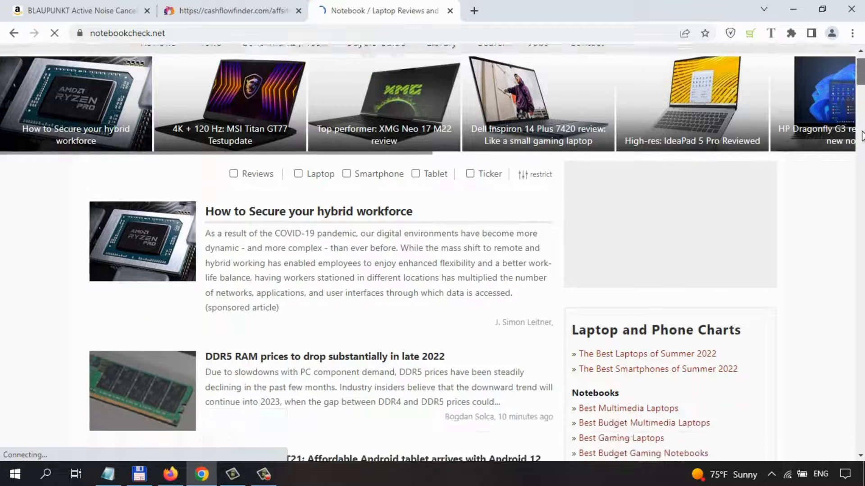
scroll(862, 136, "down", 4)
mouse_move(861, 136)
left_mouse_down()
mouse_move(861, 166)
mouse_move(861, 136)
left_mouse_up()
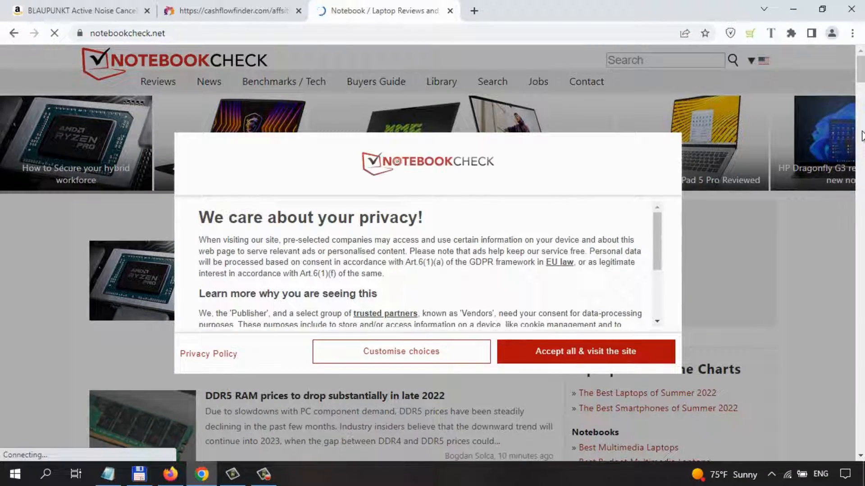
key("alt+Left")
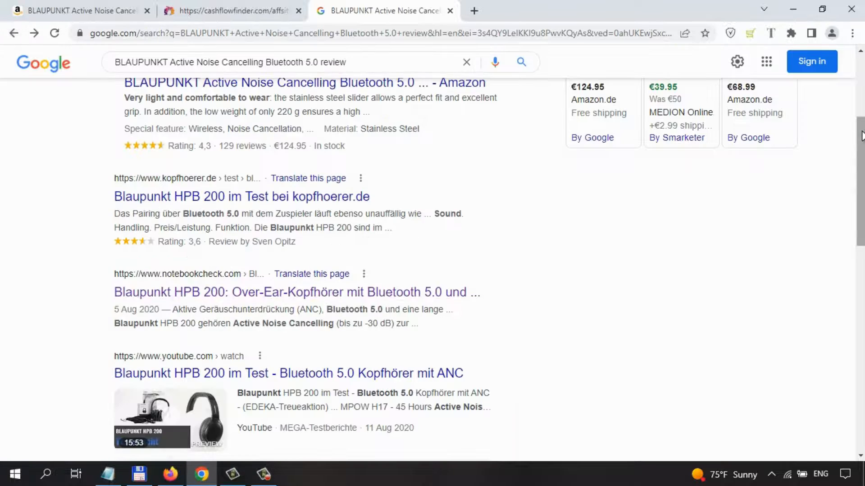
Step: Look through the remaining Blaupunkt review results and open the second page of Google results
scroll(861, 136, "up", 3)
scroll(861, 136, "down", 6)
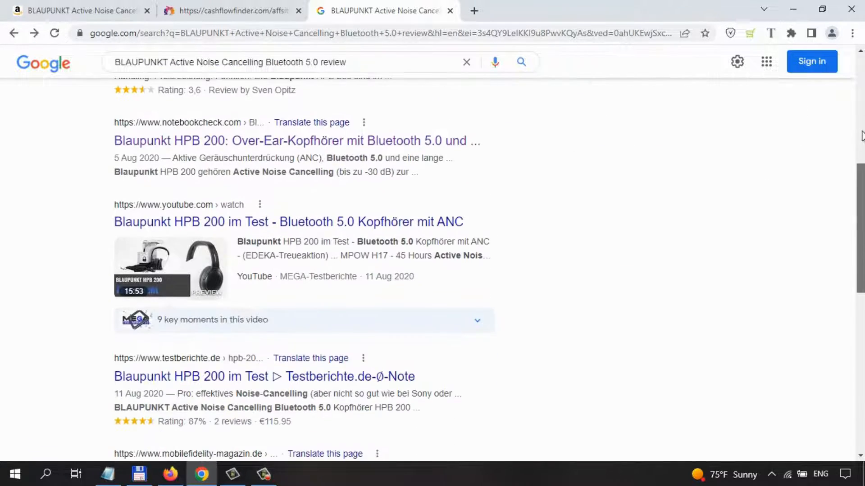
scroll(861, 136, "down", 2)
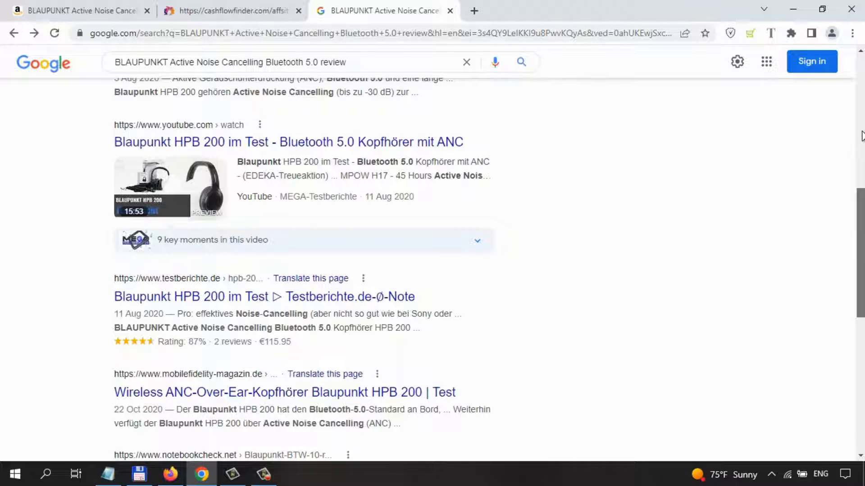
scroll(861, 136, "down", 3)
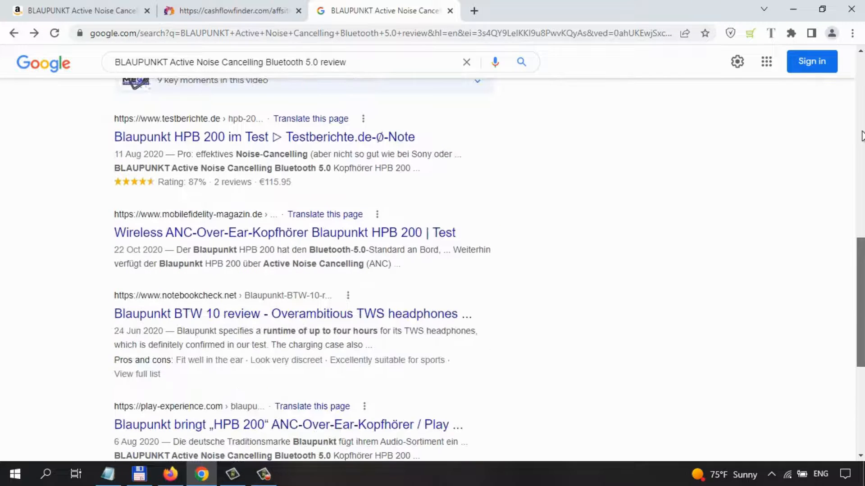
scroll(862, 136, "down", 5)
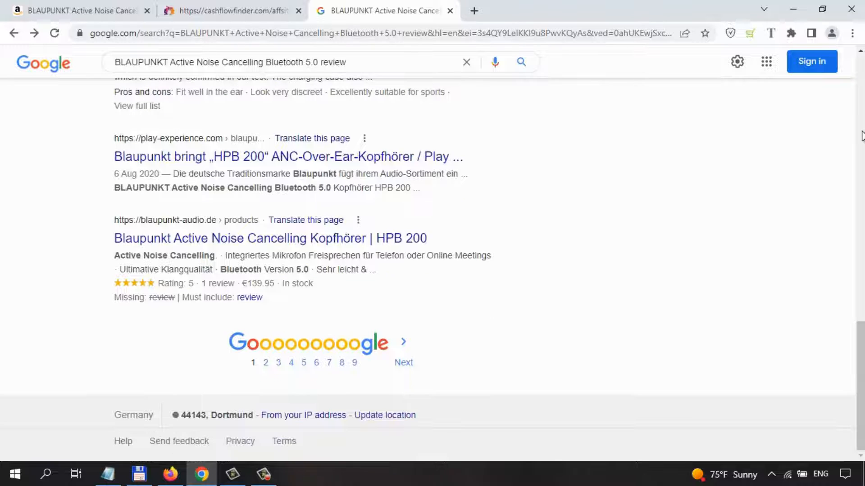
left_click(403, 363)
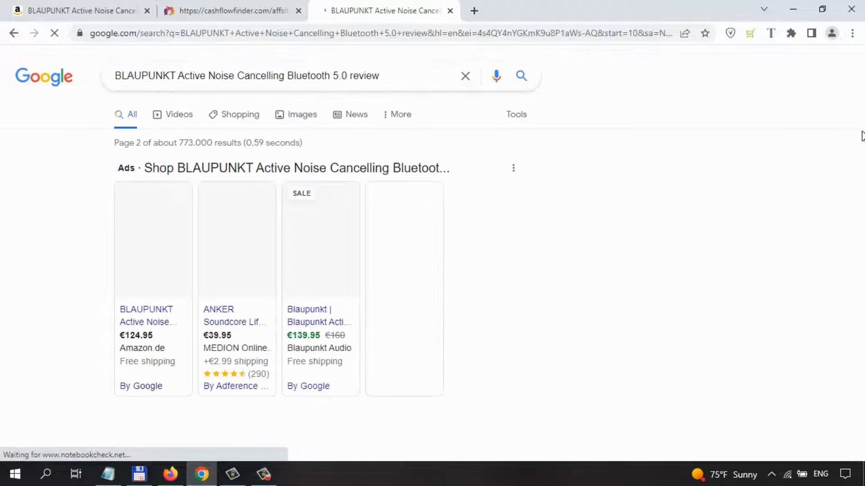
Step: Examine the second page of Blaupunkt review results for articles about the same headphone model
scroll(861, 136, "down", 5)
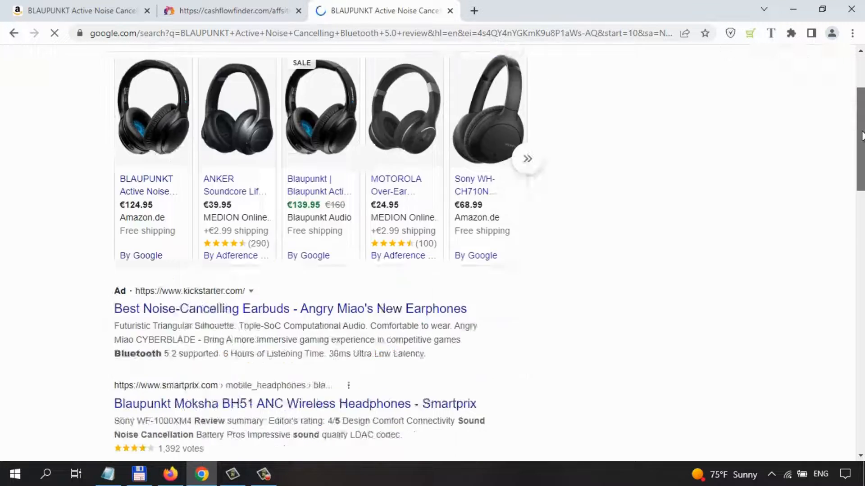
scroll(861, 136, "down", 2)
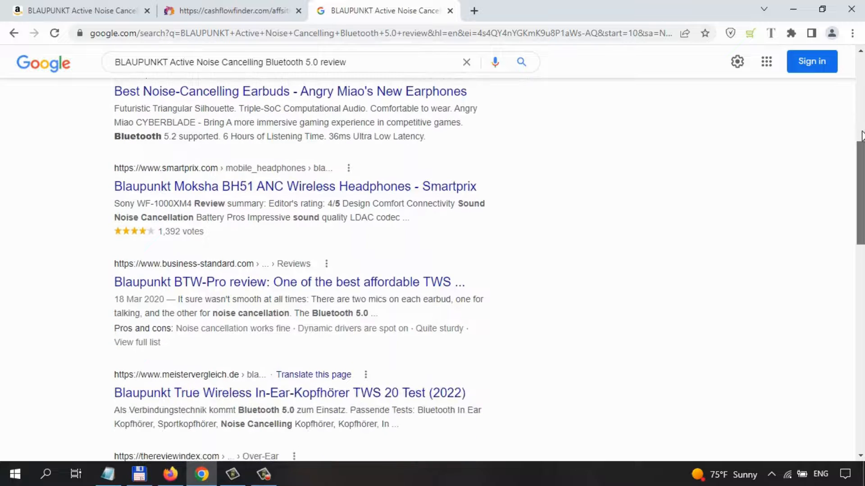
scroll(861, 136, "down", 1)
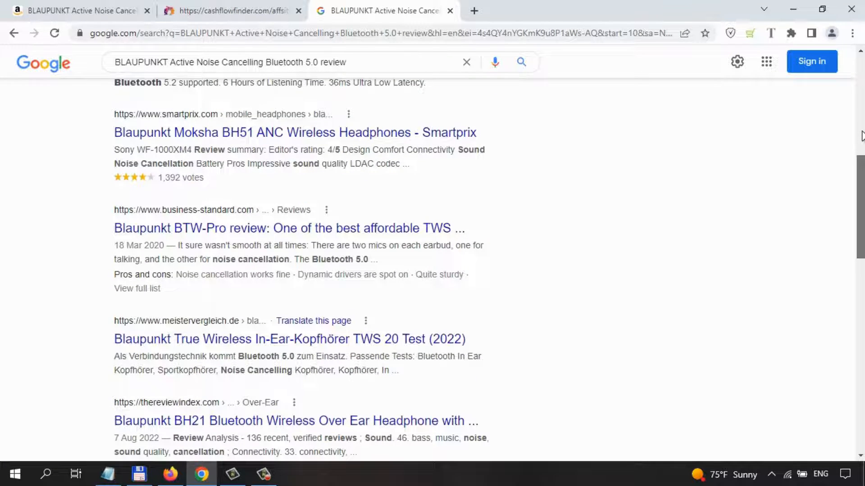
scroll(861, 136, "down", 4)
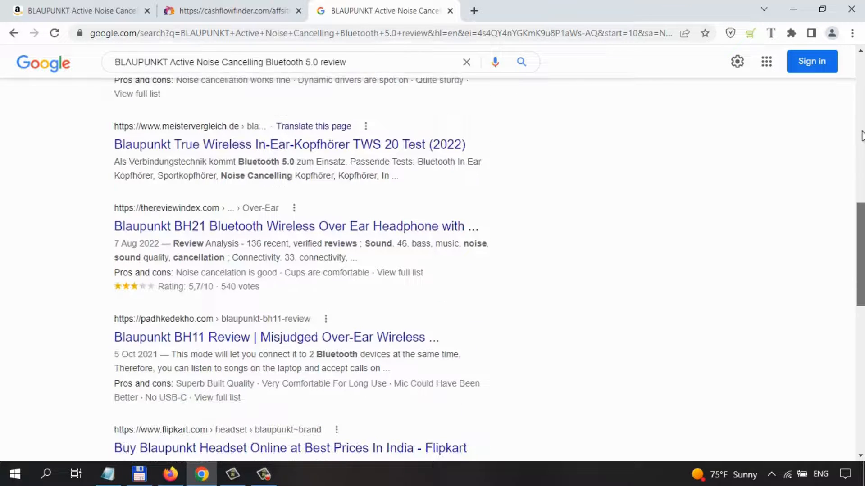
scroll(861, 136, "down", 2)
scroll(861, 136, "down", 10)
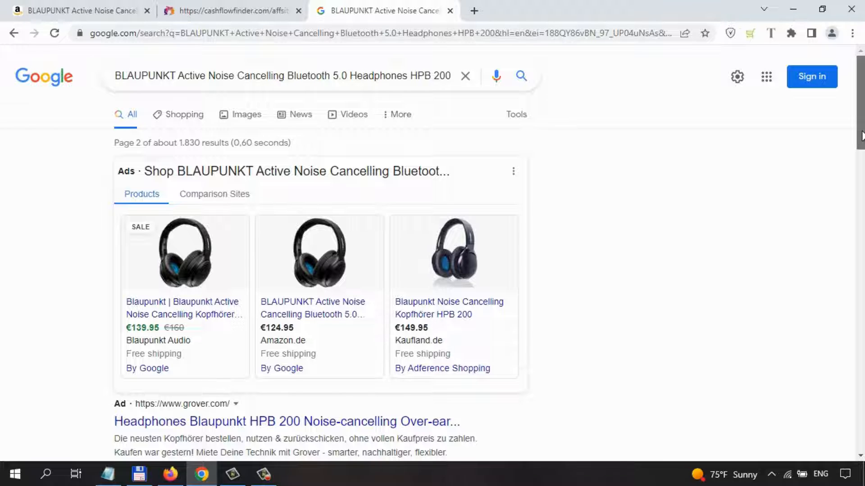
Step: Look through the second page of Google results for "BLAUPUNKT Active Noise Cancelling Bluetooth 5.0 Headphones HPB 200"
scroll(862, 136, "down", 2)
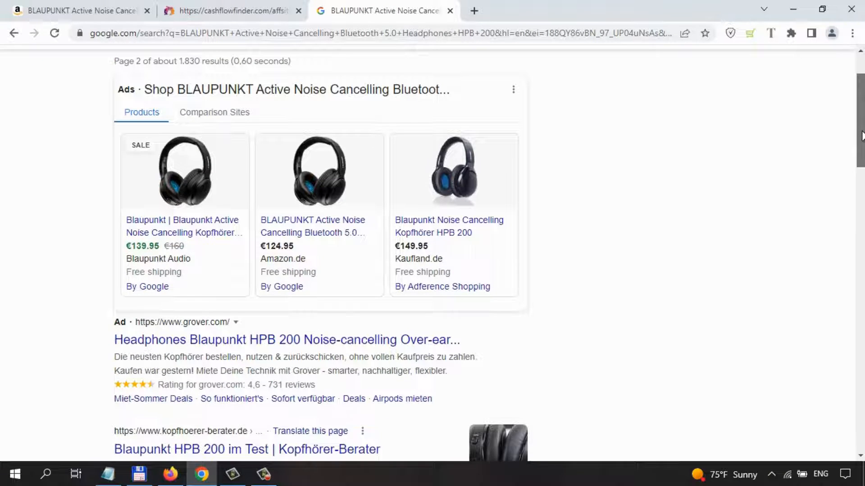
scroll(861, 136, "down", 5)
scroll(862, 136, "down", 10)
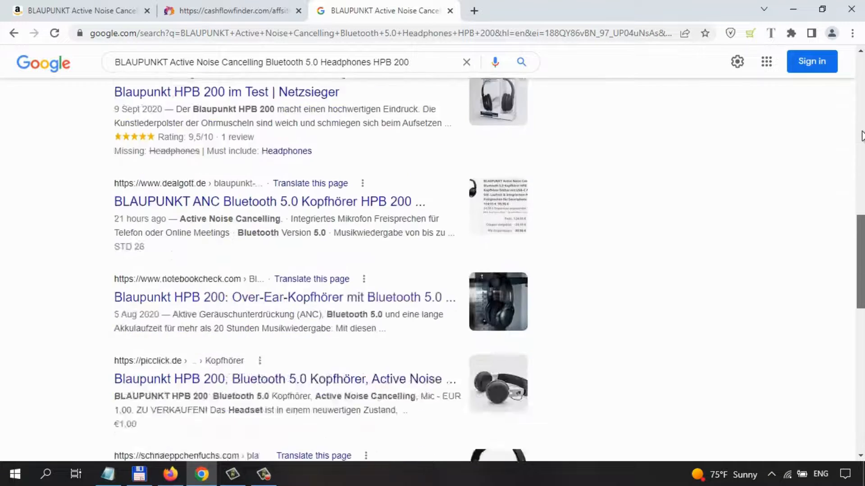
scroll(862, 136, "up", 16)
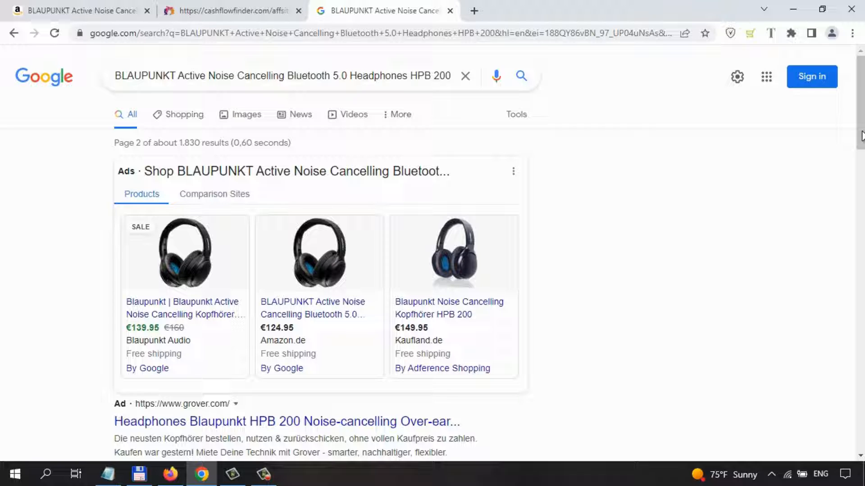
Step: Return from the Blaupunkt product to Amazon's Noise-Cancelling Headphones category and search it for headphones
key("ctrl+Tab")
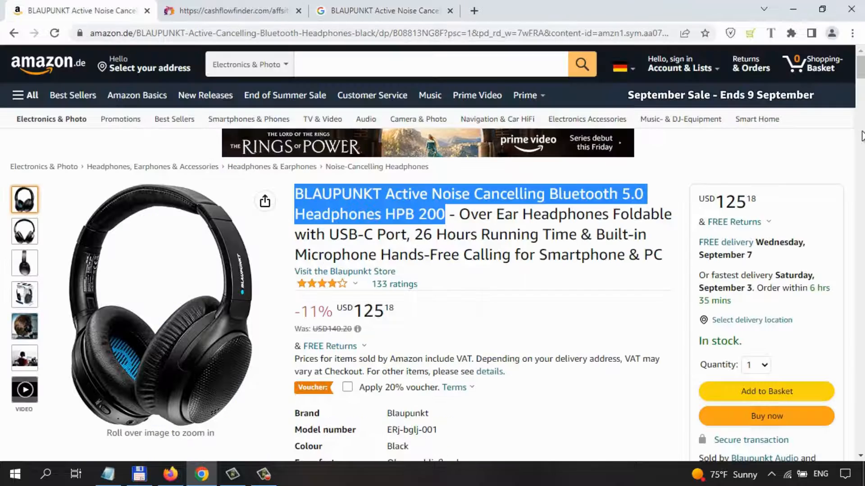
key("alt+Left")
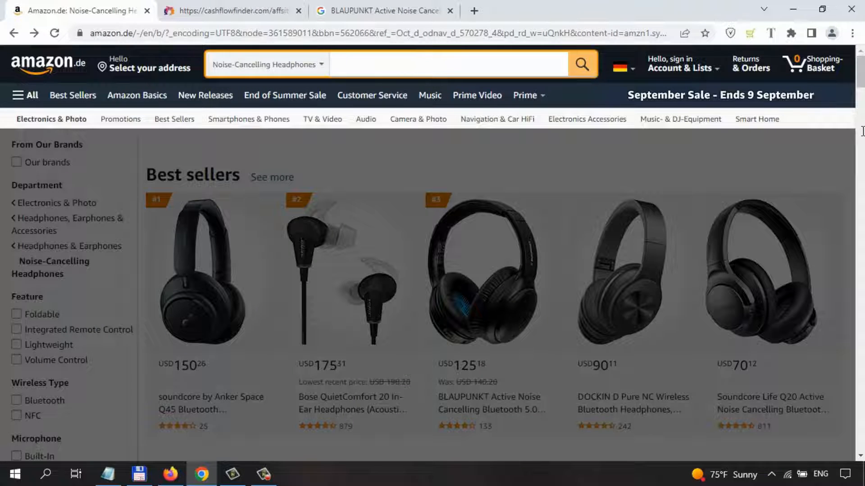
type("eadphones")
key("Return")
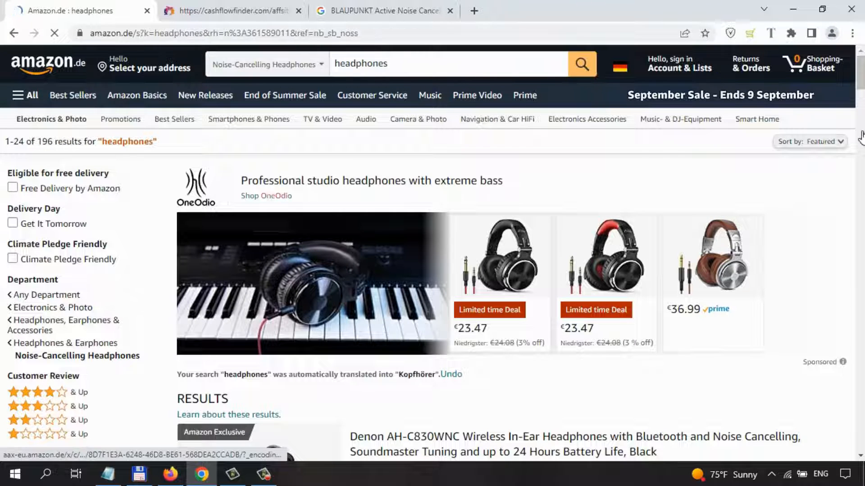
Step: Browse Amazon's noise-cancelling headphones search results for other products to promote, comparing models, ratings and prices
scroll(862, 136, "down", 8)
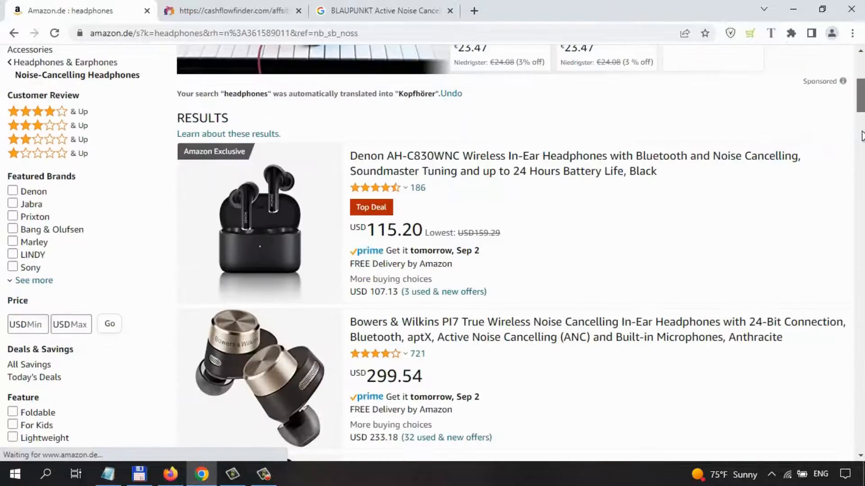
scroll(862, 136, "down", 12)
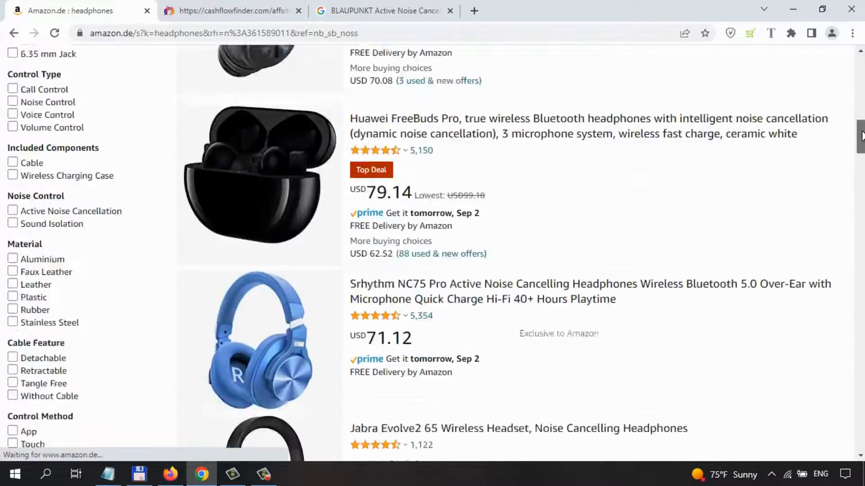
scroll(862, 136, "up", 3)
scroll(862, 135, "down", 6)
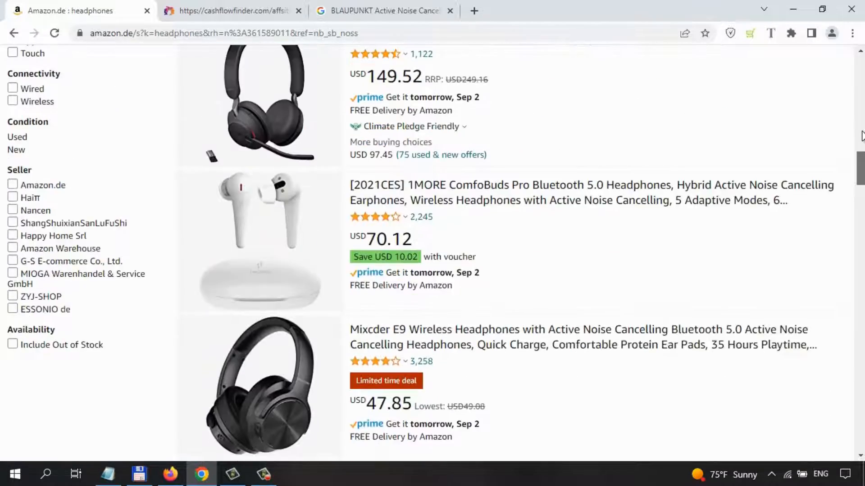
Step: Look further through Amazon's headphones results and open the Beats Studio3 Wireless Over-Ear Headphones product page
scroll(861, 136, "down", 15)
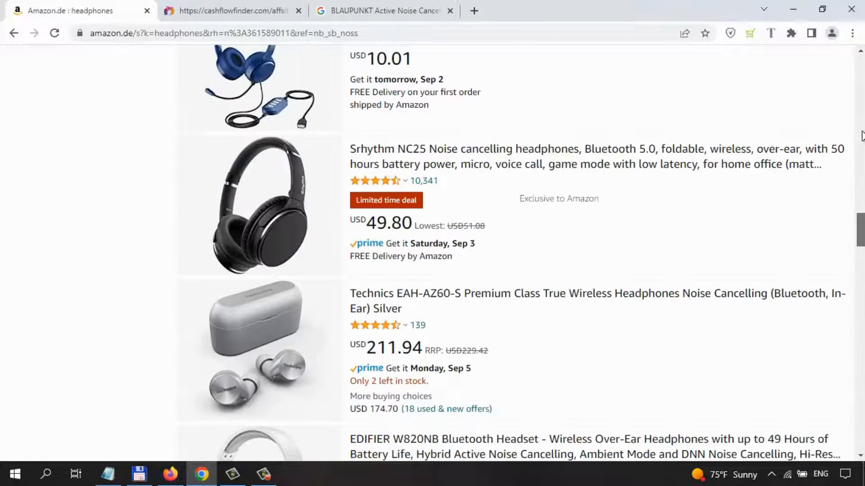
scroll(862, 136, "down", 5)
scroll(862, 135, "up", 4)
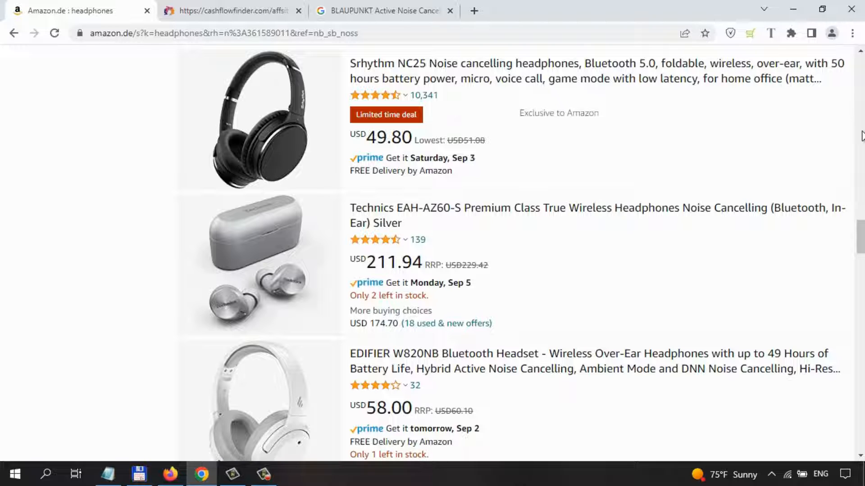
scroll(861, 136, "down", 5)
scroll(861, 136, "up", 1)
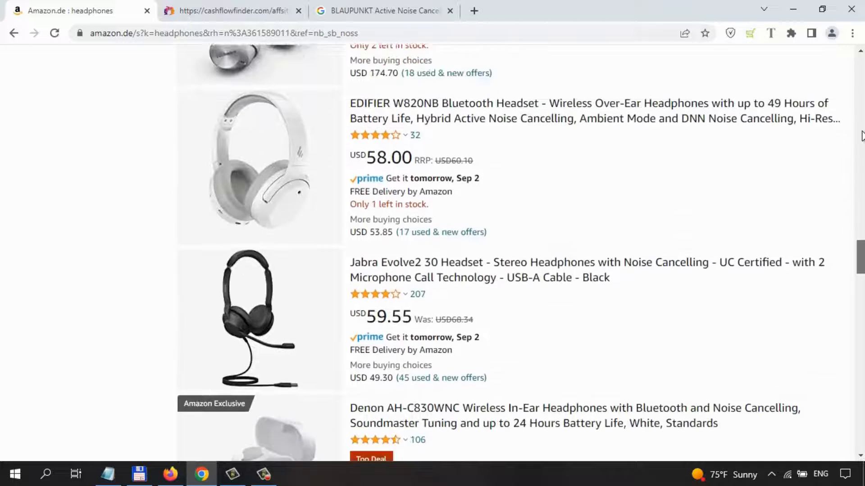
scroll(861, 136, "down", 7)
scroll(861, 136, "down", 2)
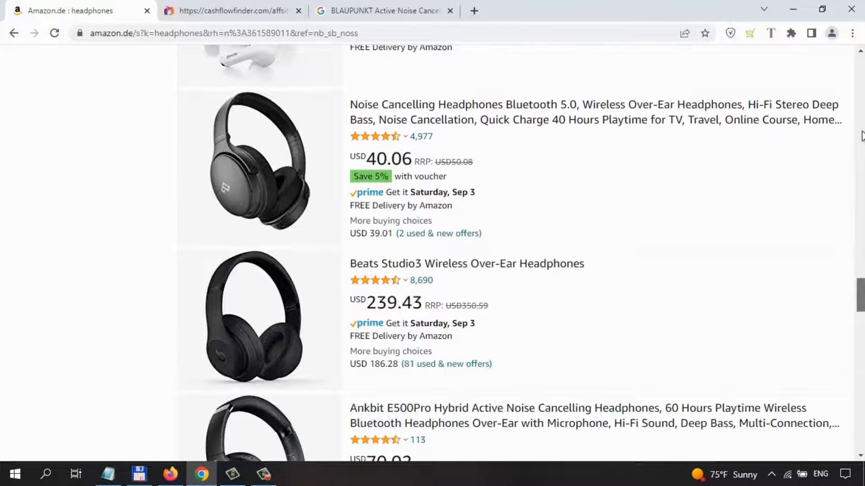
scroll(861, 136, "down", 2)
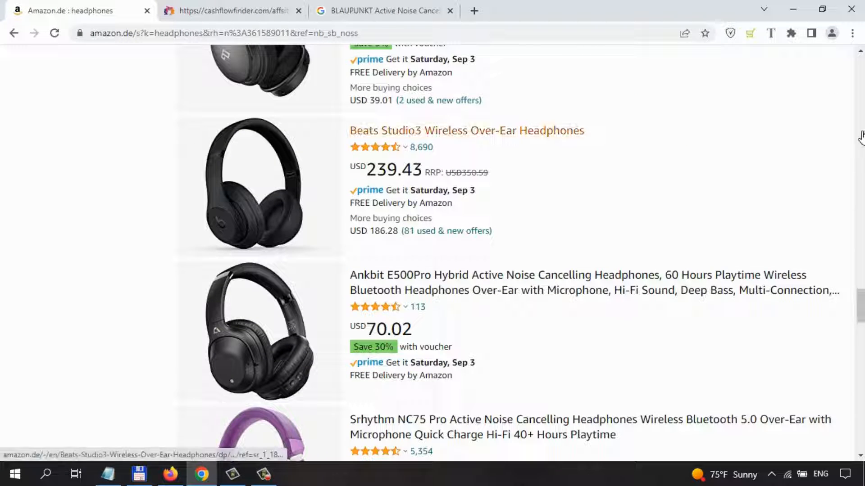
left_click(466, 130)
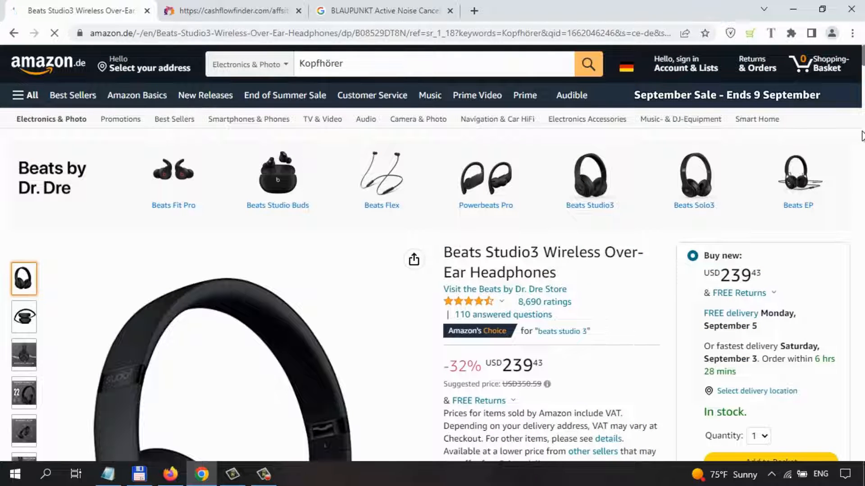
Step: Copy the product title "Beats Studio3 Wireless Over-Ear Headphones" from the Amazon product page
scroll(861, 135, "down", 4)
scroll(862, 136, "up", 1)
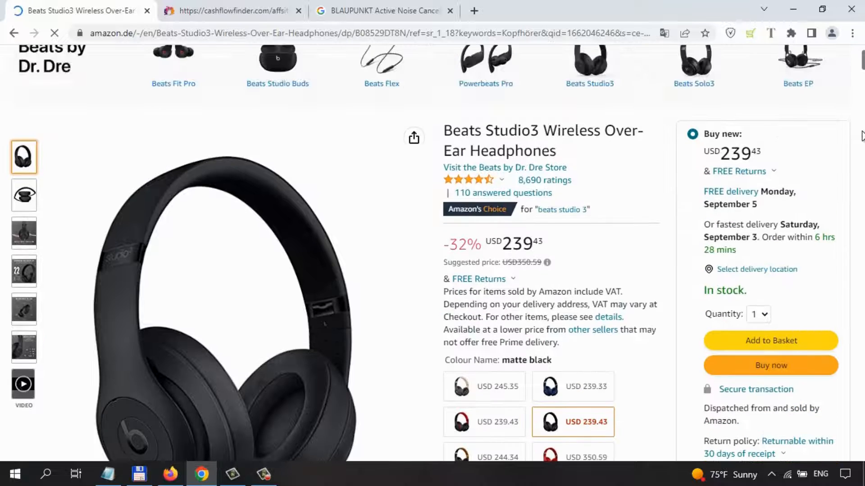
left_click_drag(558, 152, 443, 131)
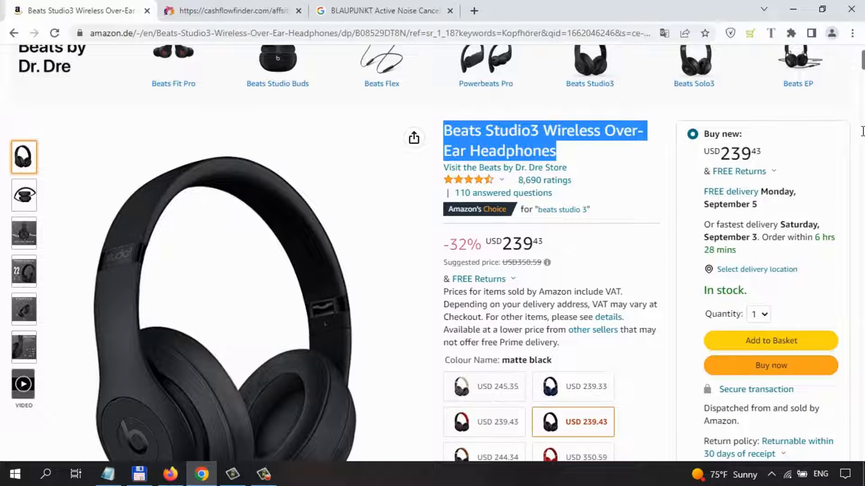
right_click(449, 130)
left_click(473, 139)
Step: Replace the Blaupunkt query in Google with the copied title "Beats Studio3 Wireless Over-Ear Headphones" and run the search
left_click(387, 10)
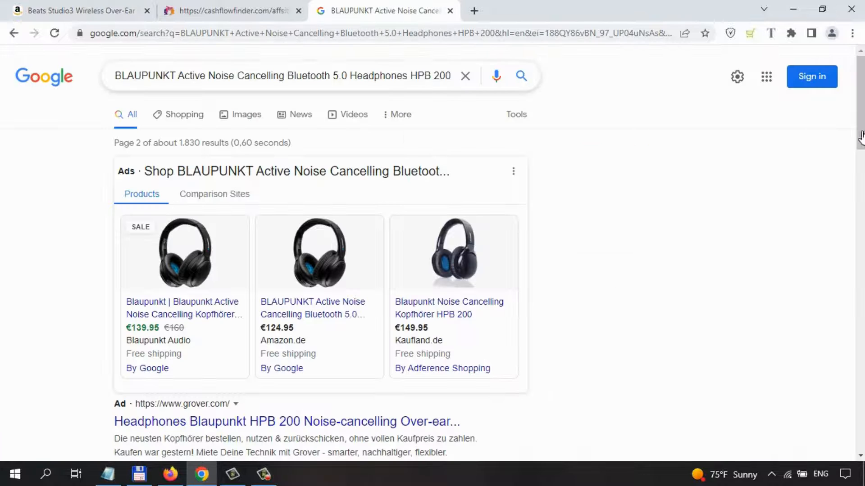
left_click(466, 76)
right_click(320, 82)
left_click(351, 181)
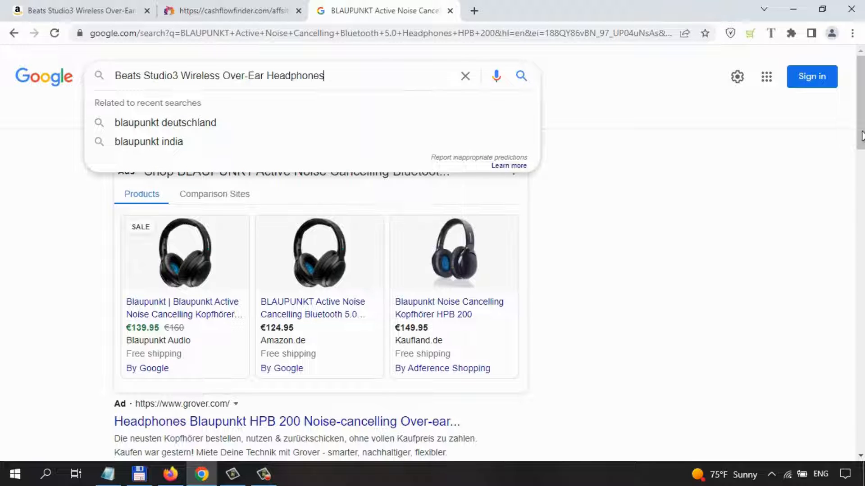
key("Return")
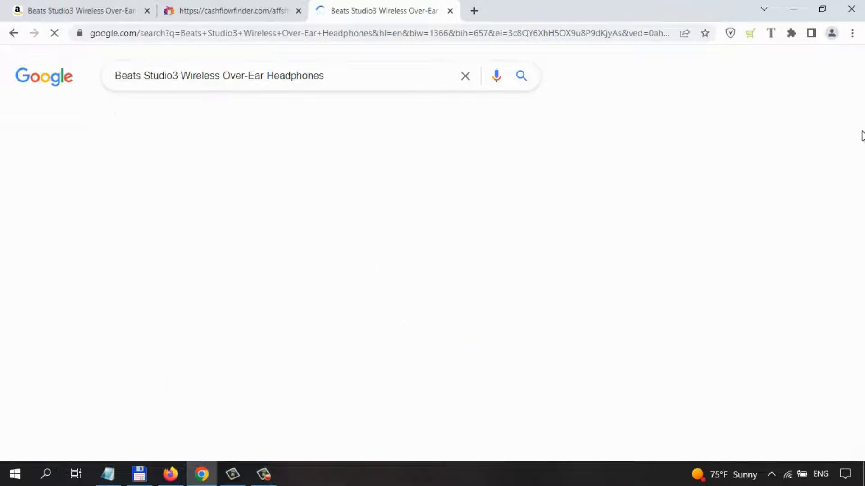
Step: Look through the Google results for the Beats Studio3 headphones and open the official Beats product page
scroll(862, 137, "down", 3)
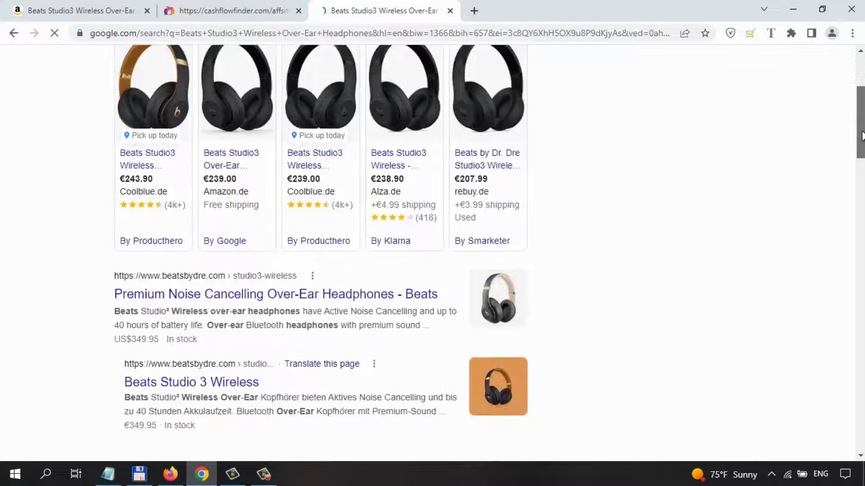
scroll(861, 137, "down", 2)
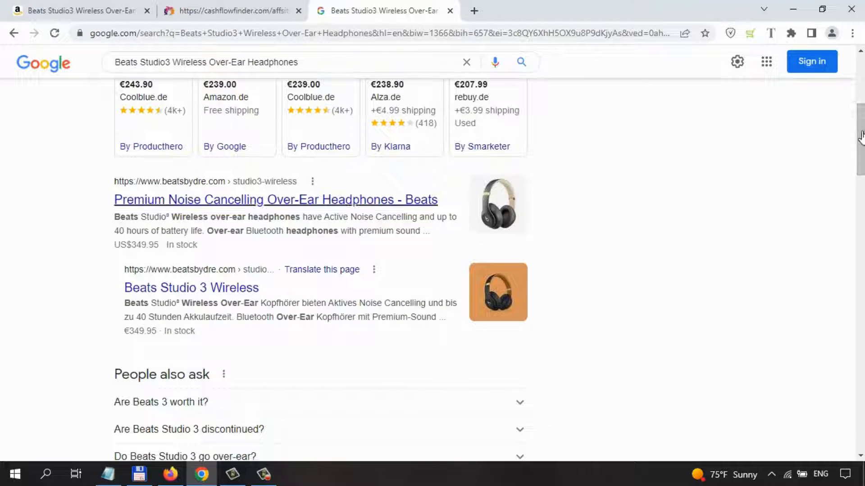
scroll(861, 136, "up", 5)
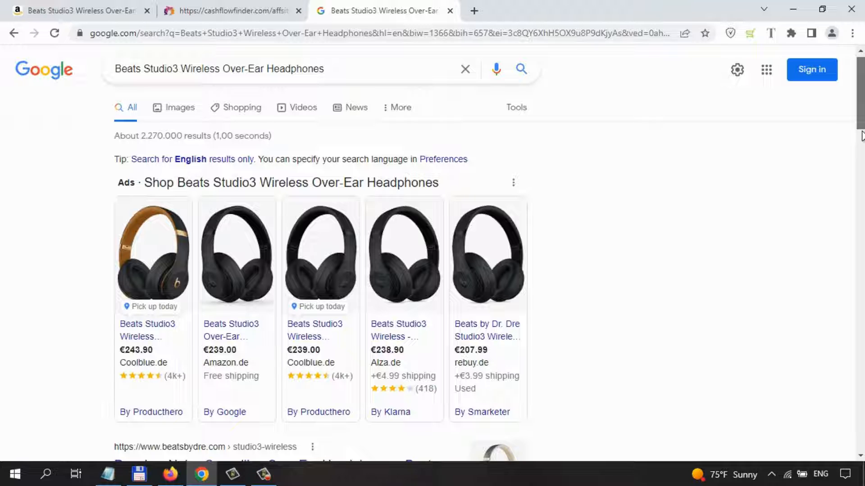
scroll(862, 137, "down", 12)
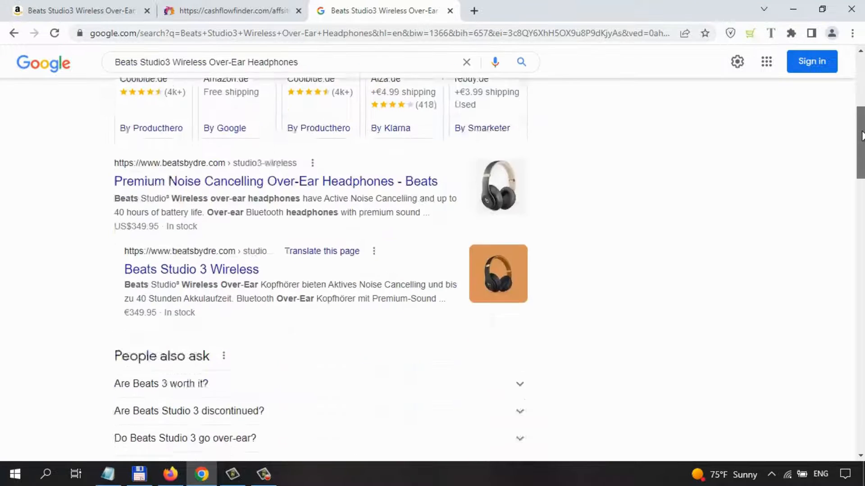
scroll(861, 137, "down", 6)
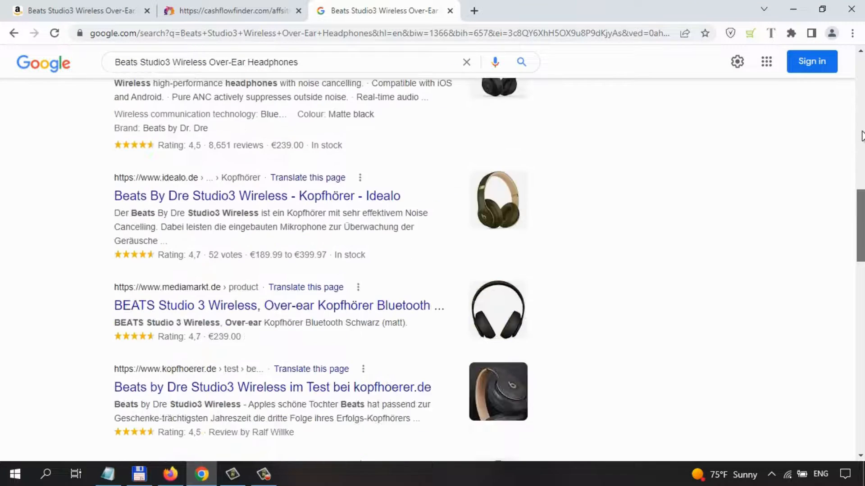
scroll(861, 137, "down", 5)
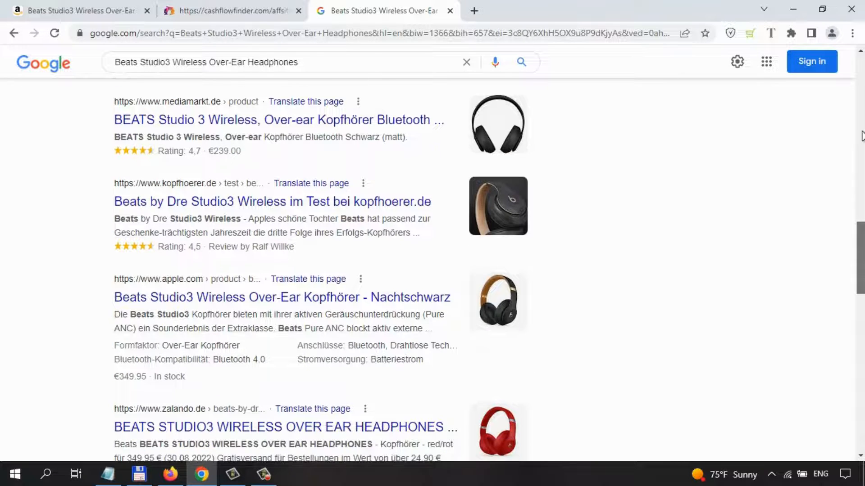
scroll(861, 137, "down", 2)
scroll(861, 137, "up", 18)
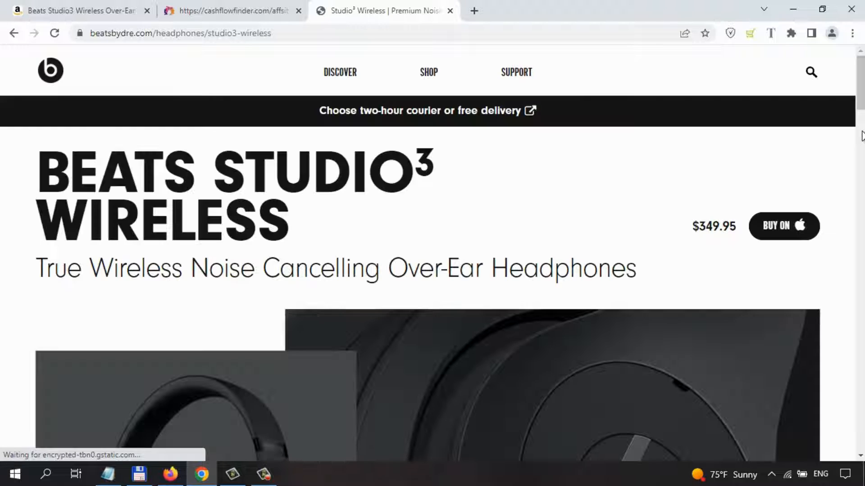
Step: Compare the Beats Studio3 Wireless product images on the official Beats page with the Amazon listing
scroll(862, 136, "down", 5)
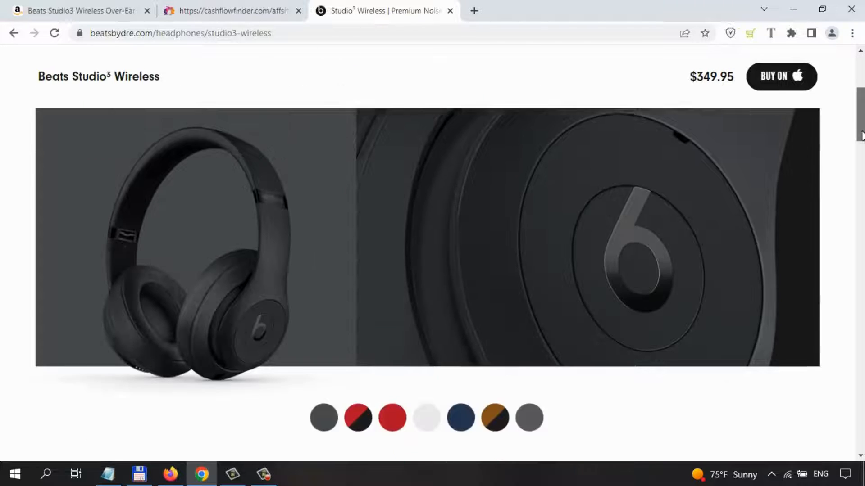
key("ctrl+Tab")
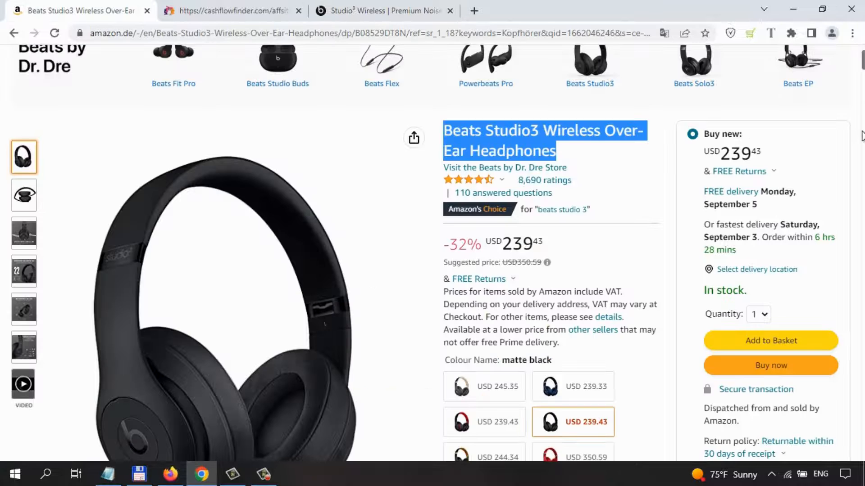
scroll(862, 136, "down", 2)
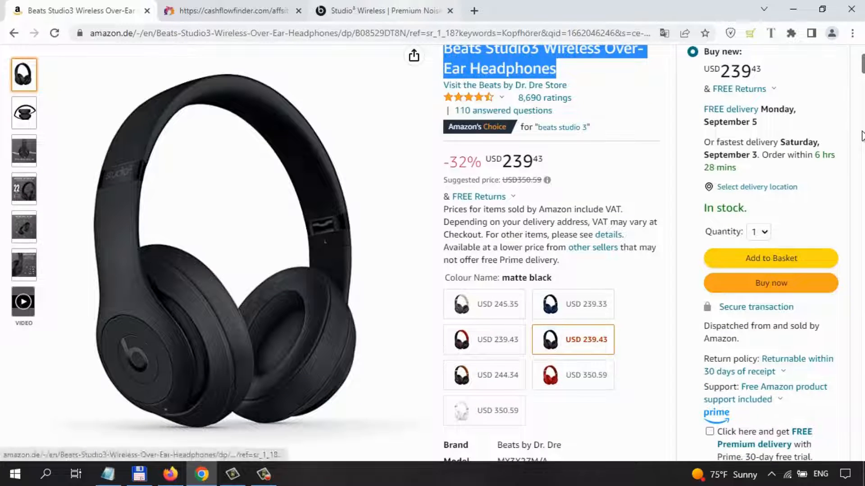
key("ctrl+shift+Tab")
Step: Examine the introduction, feature overview and Spatial Audio section of the official Beats Studio3 Wireless page
scroll(862, 136, "down", 8)
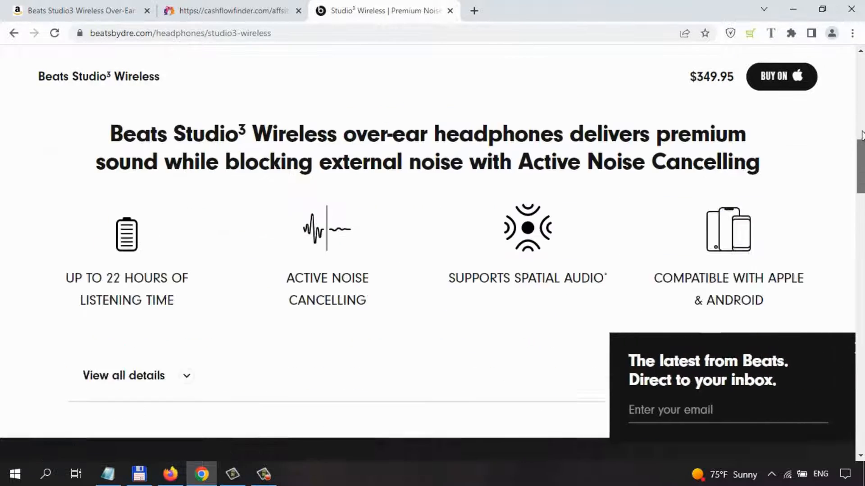
scroll(862, 136, "up", 2)
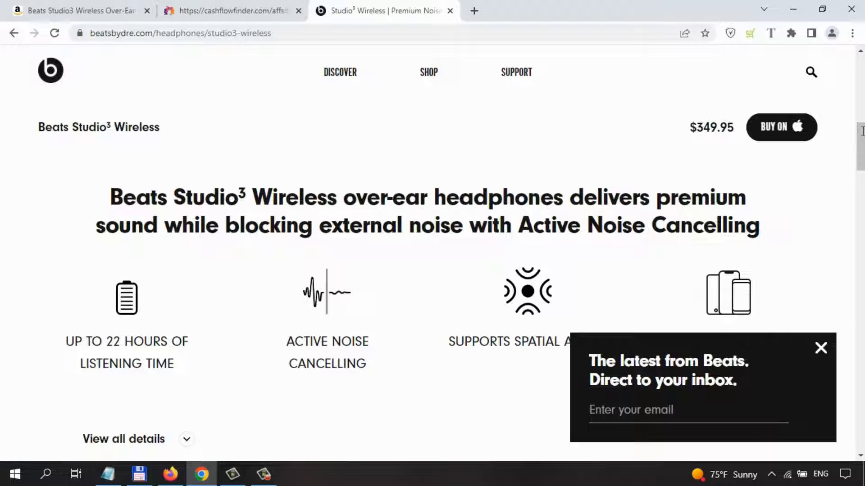
scroll(862, 132, "down", 5)
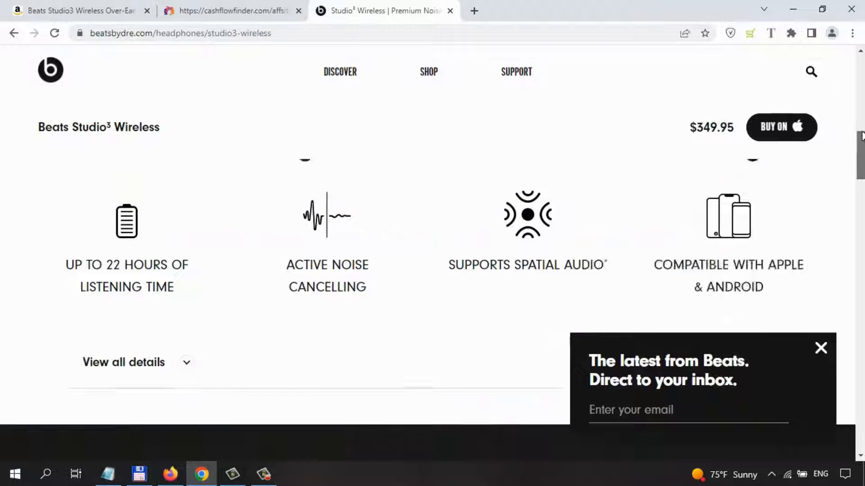
scroll(862, 136, "down", 4)
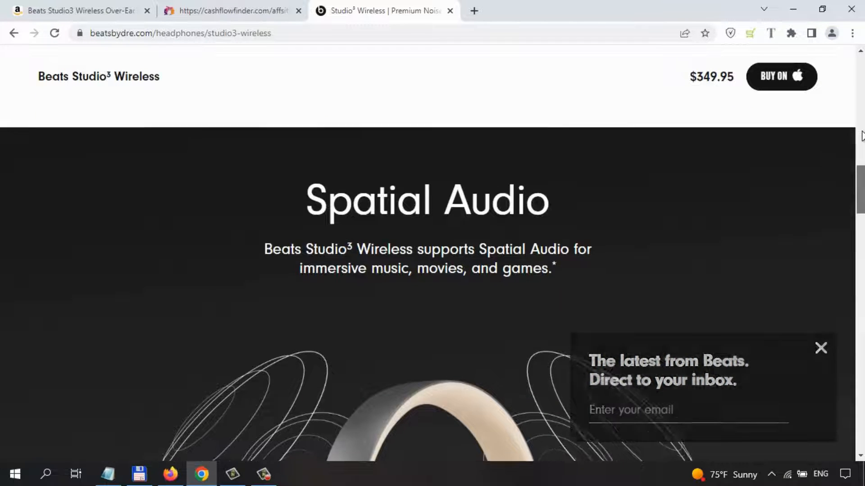
scroll(862, 136, "up", 8)
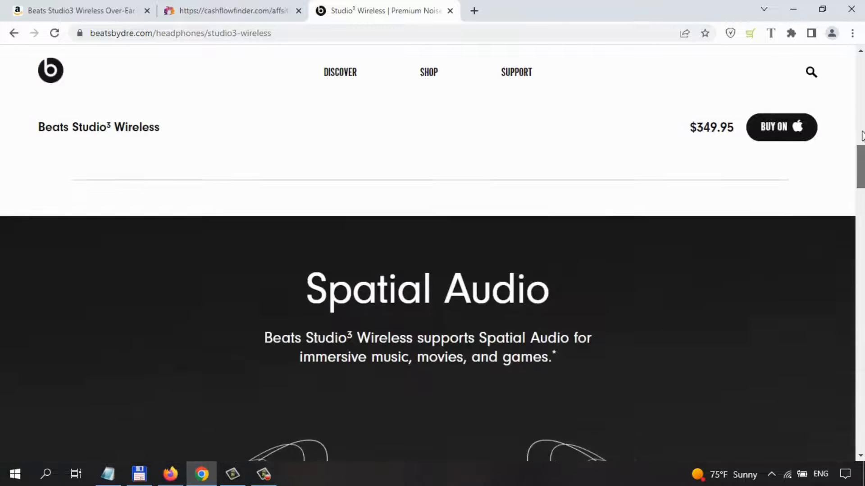
scroll(862, 136, "up", 6)
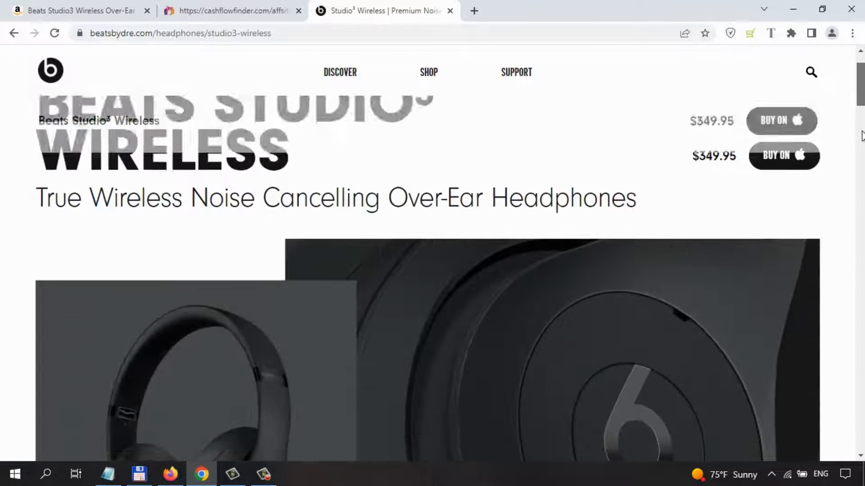
scroll(862, 136, "down", 4)
scroll(862, 136, "down", 10)
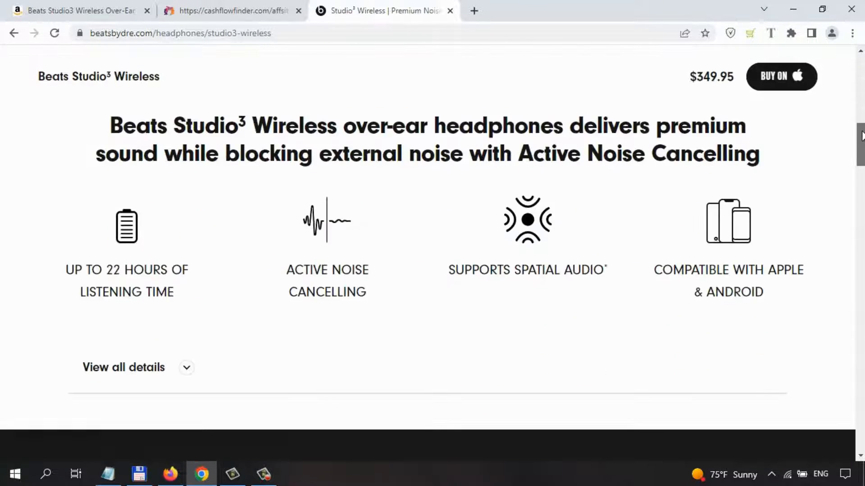
Step: Read the Apple W1 and "Designed to Fit You" sections of the Beats page as source material for site content
scroll(861, 136, "down", 5)
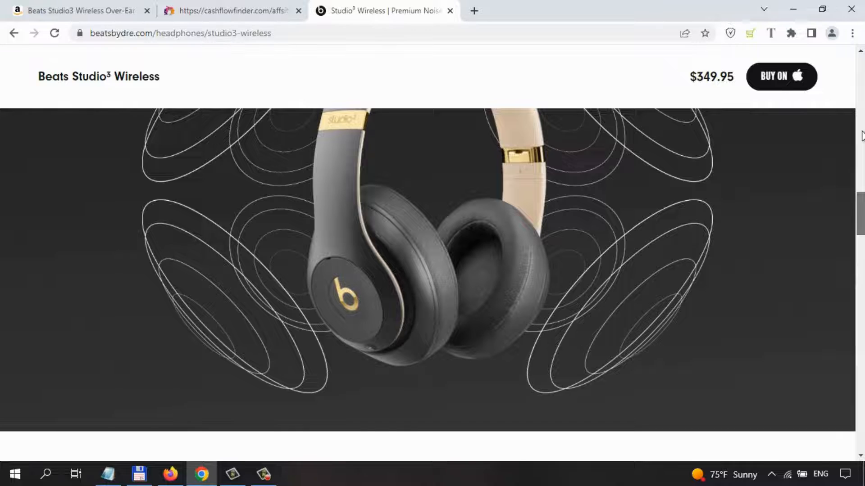
scroll(862, 136, "down", 8)
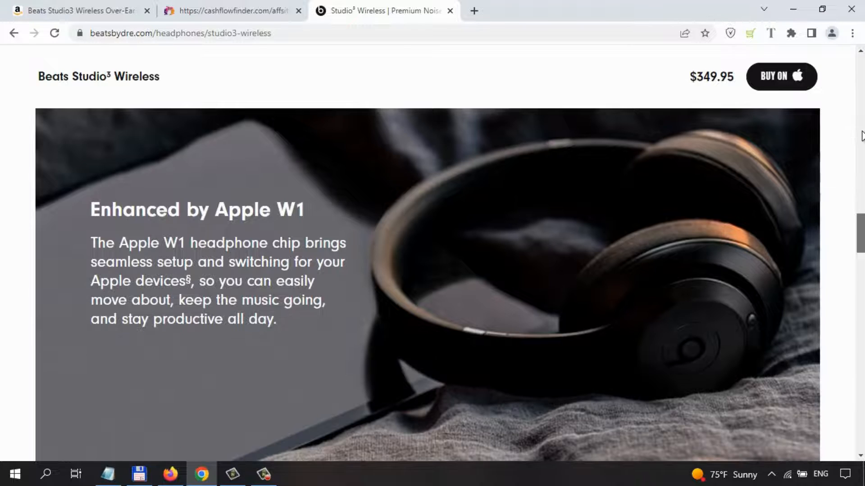
scroll(861, 136, "down", 8)
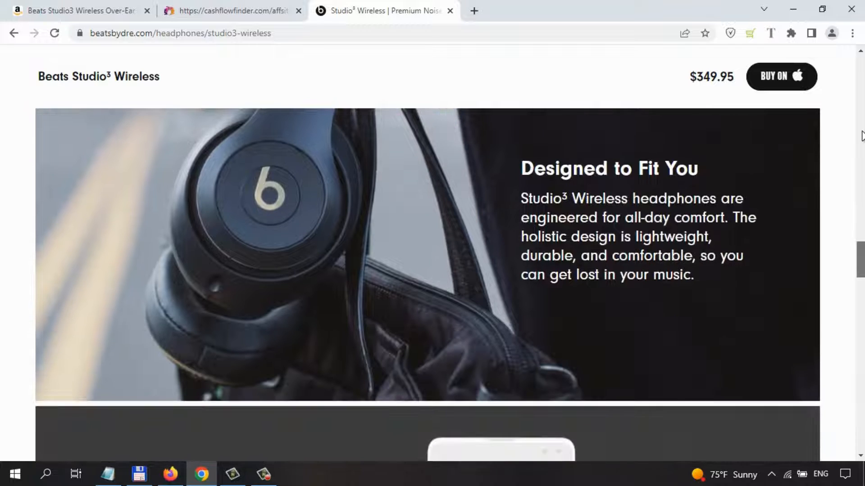
scroll(862, 136, "down", 3)
scroll(861, 136, "up", 5)
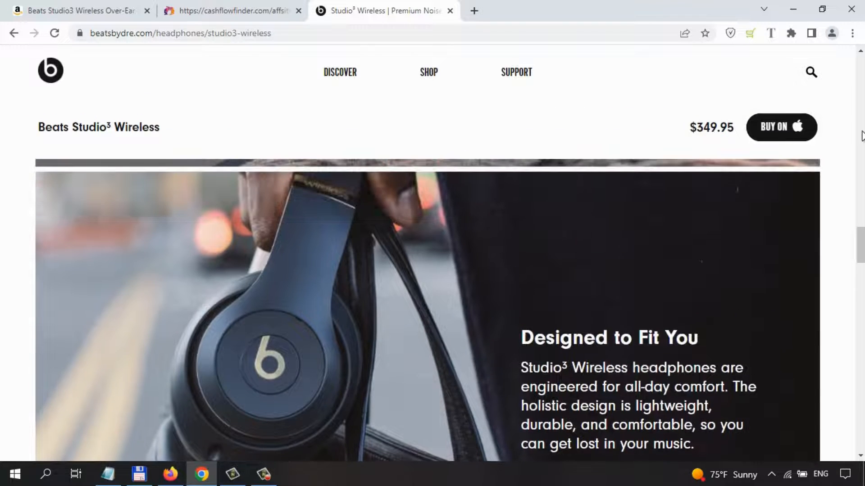
Step: Review the affiliate site's SteelSeries Arctis Nova Pro home page for comparison and return to the Beats product page
key("ctrl+shift+Tab")
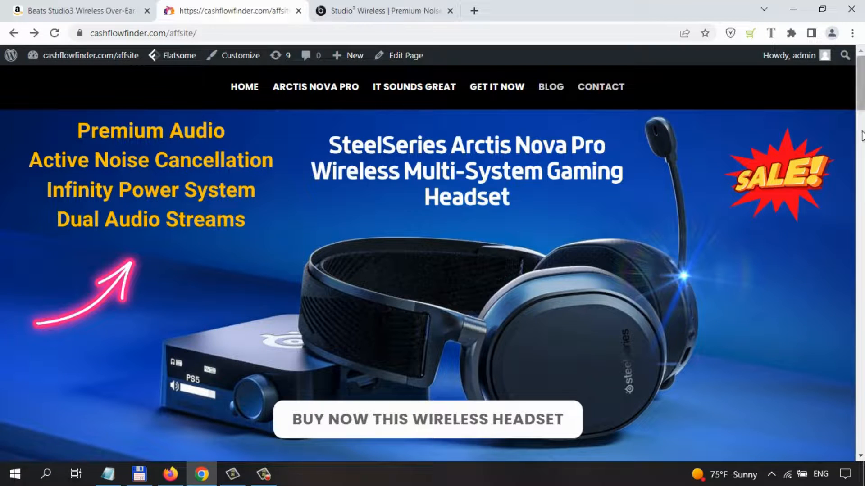
scroll(862, 136, "down", 15)
scroll(862, 136, "up", 3)
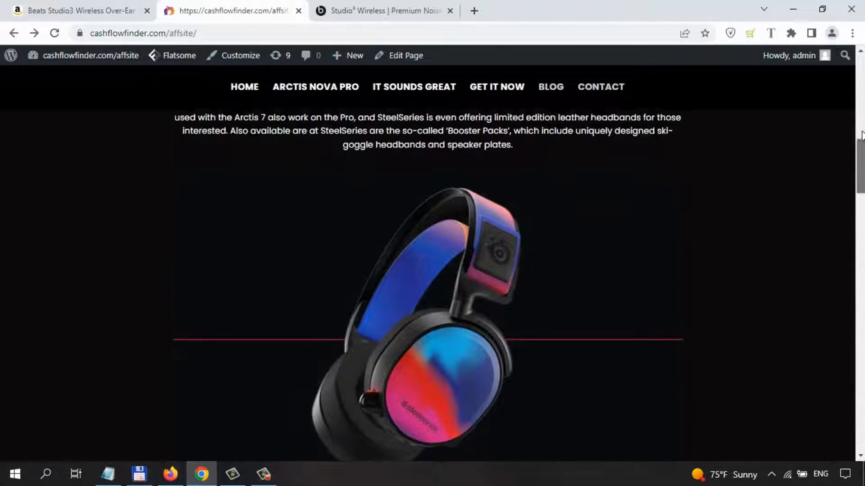
scroll(862, 136, "down", 2)
key("ctrl+Tab")
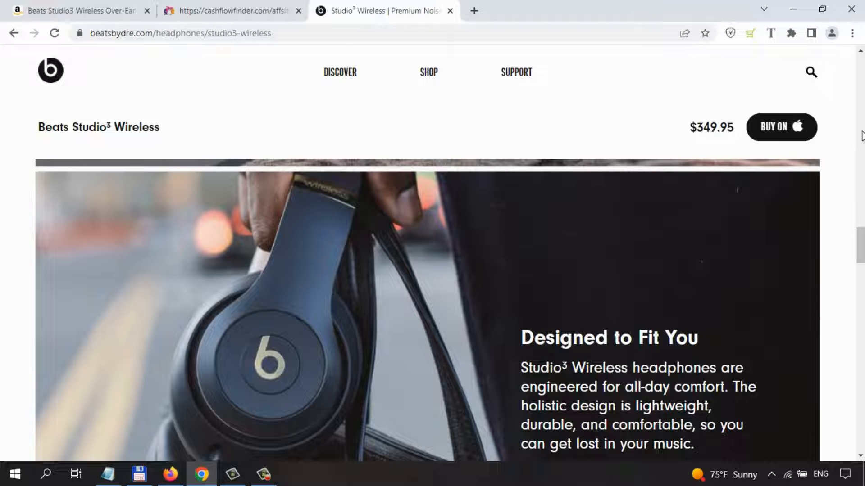
Step: Examine the iOS and Android compatibility, product video, box contents and footnote sections of the Beats Studio3 Wireless page
scroll(862, 136, "down", 7)
scroll(862, 136, "down", 10)
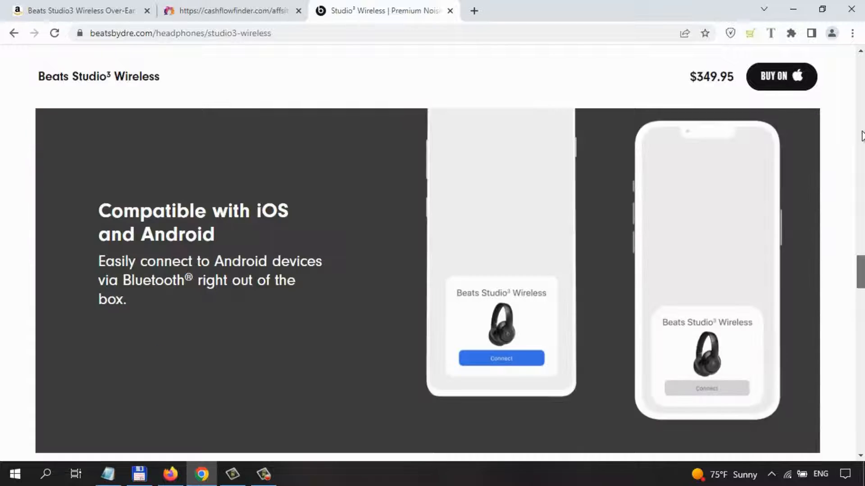
scroll(861, 136, "down", 15)
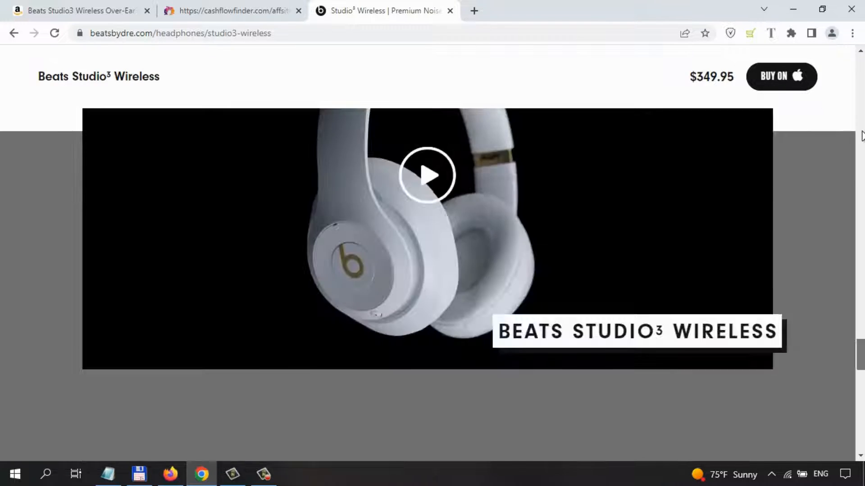
scroll(862, 137, "down", 3)
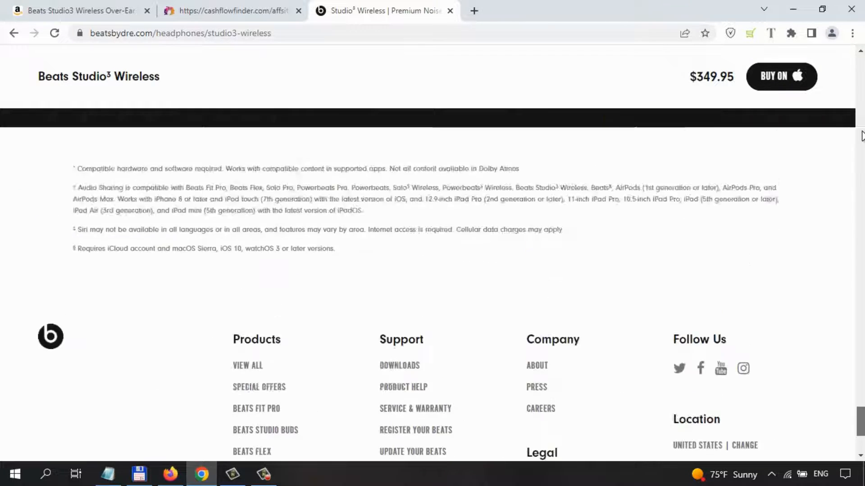
scroll(862, 136, "up", 12)
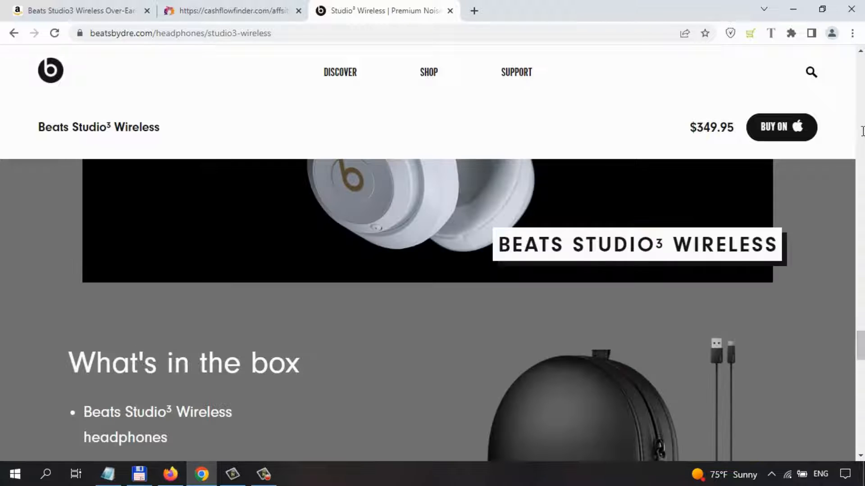
scroll(861, 135, "up", 15)
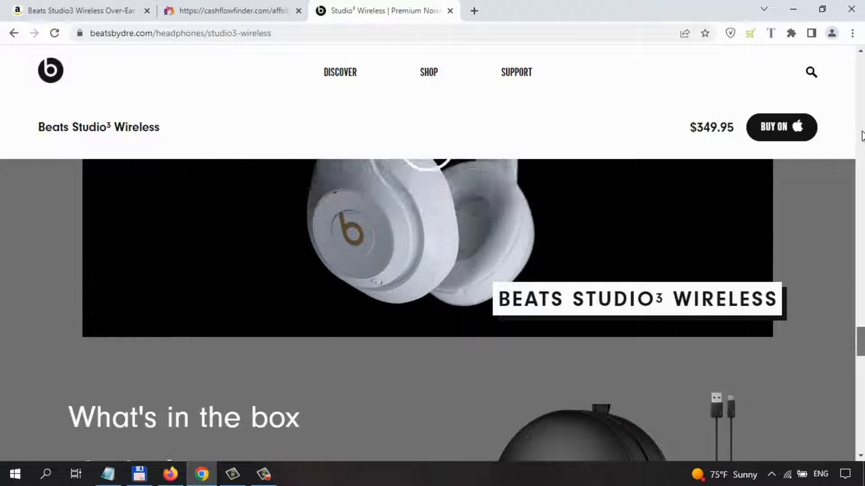
scroll(862, 135, "up", 10)
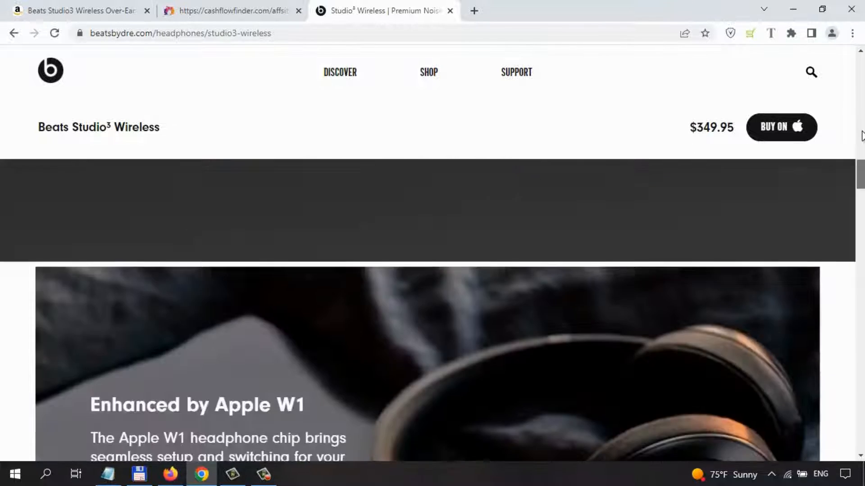
scroll(861, 135, "up", 3)
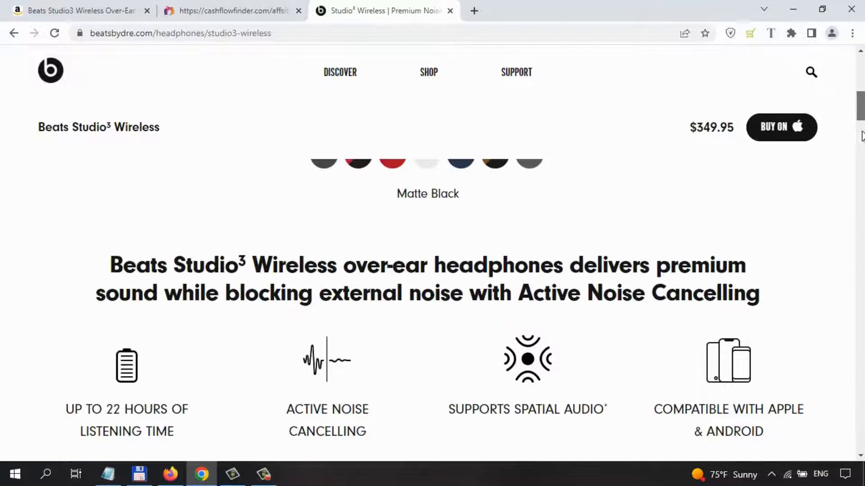
Step: Expand all product details on the Beats page and review the specifications from Sound and Design through the included items
scroll(861, 135, "down", 4)
left_click(186, 345)
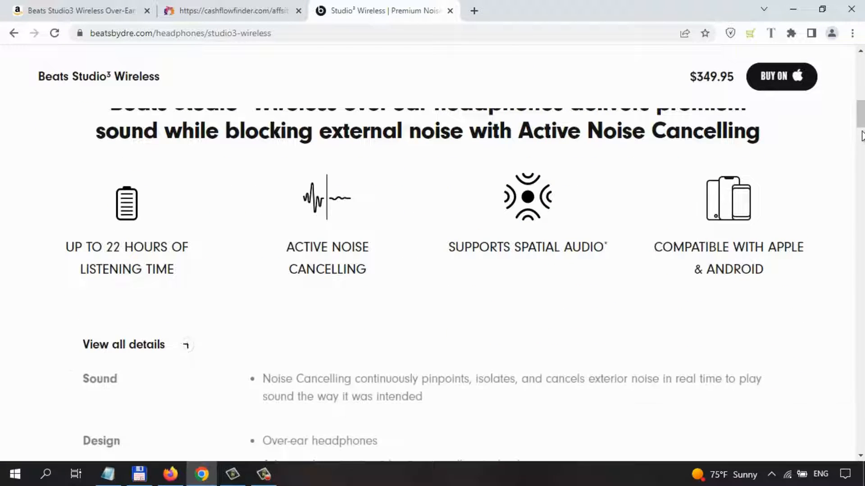
scroll(862, 136, "down", 10)
scroll(861, 135, "down", 8)
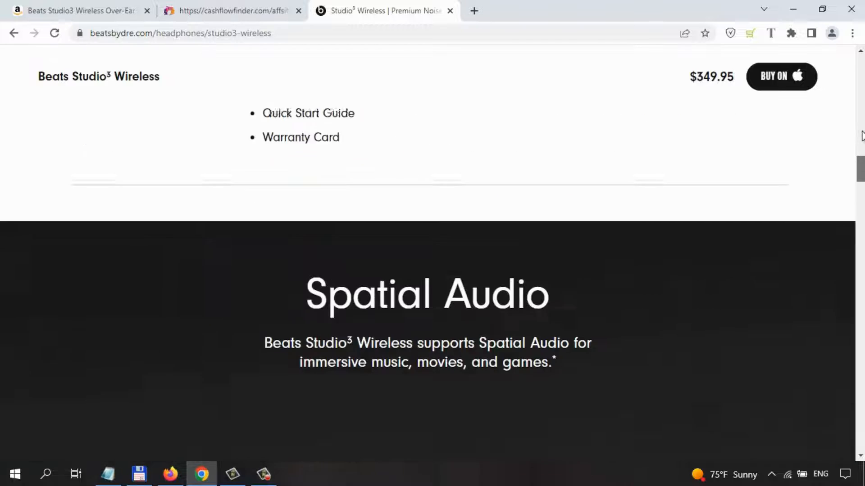
scroll(861, 136, "up", 14)
scroll(861, 135, "up", 12)
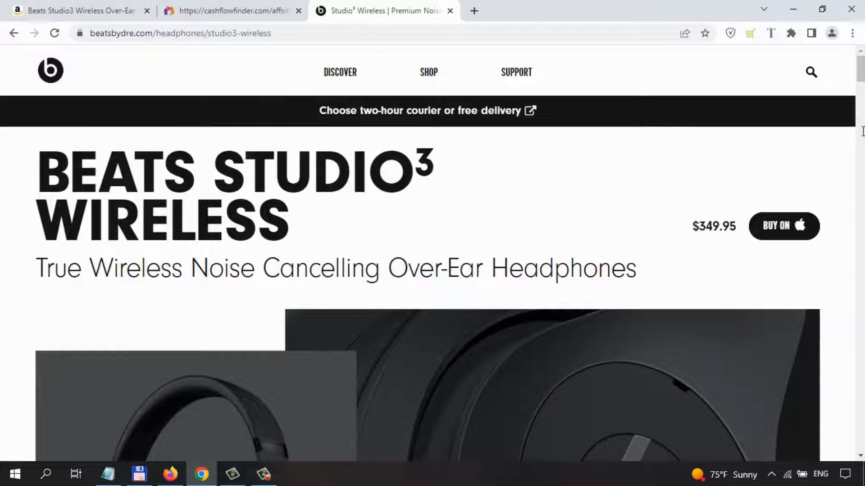
Step: Look over the Beats by Dre home page and return to the Google results for the Beats Studio3 headphones
left_click(861, 136)
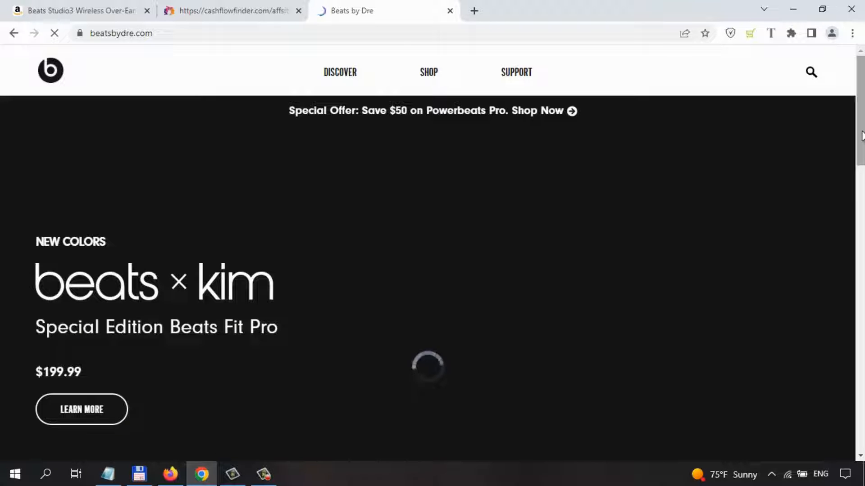
scroll(861, 137, "down", 15)
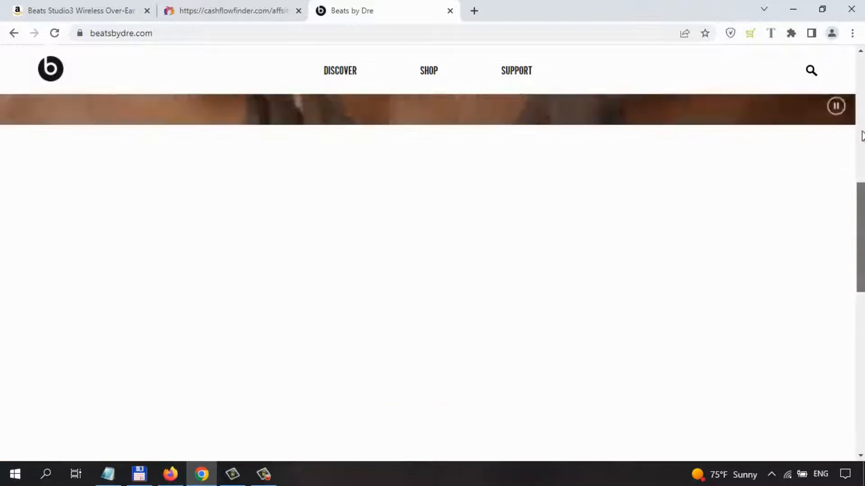
scroll(861, 136, "up", 20)
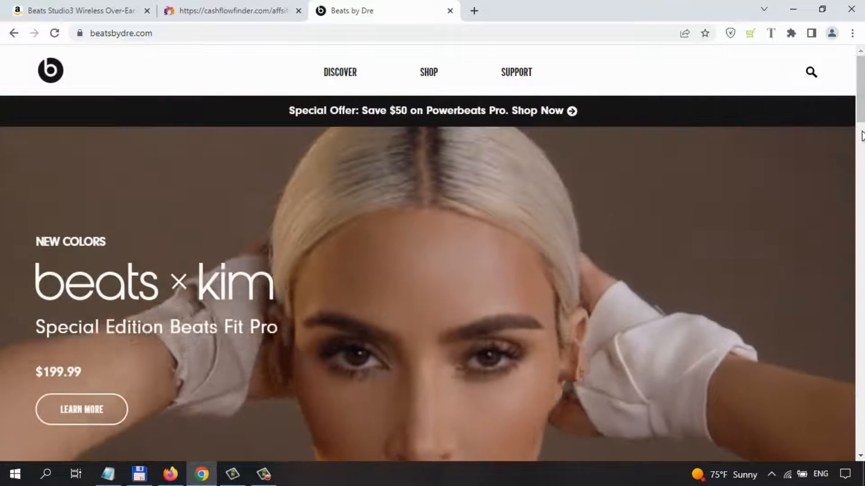
key("alt+Left")
key("alt+Left")
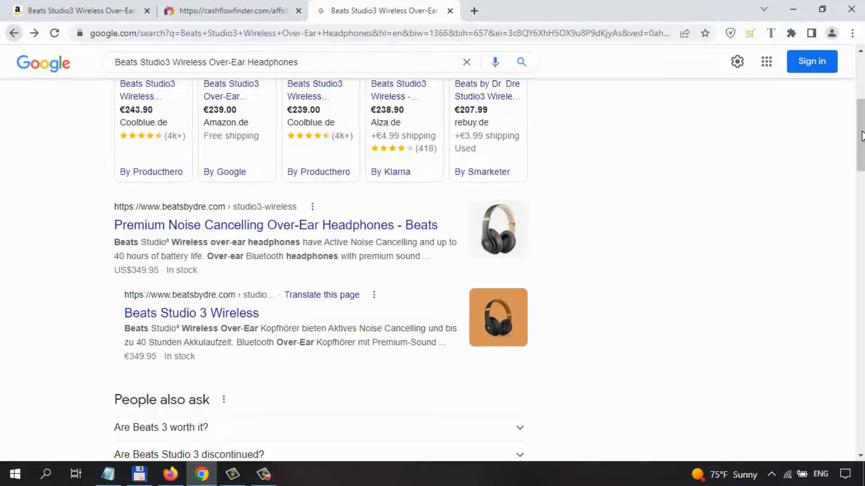
Step: Go to the second page of Google results for the Beats Studio3 headphones and scan the retailer listings
scroll(861, 136, "down", 3)
scroll(861, 136, "down", 15)
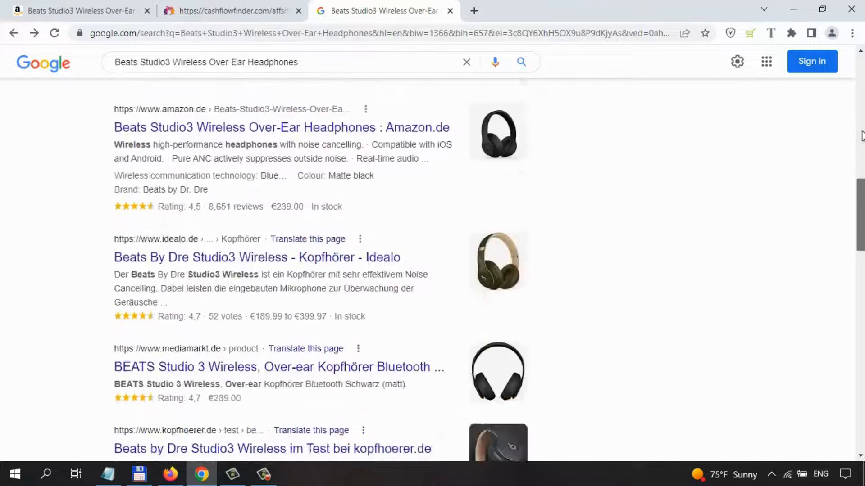
left_click(371, 410)
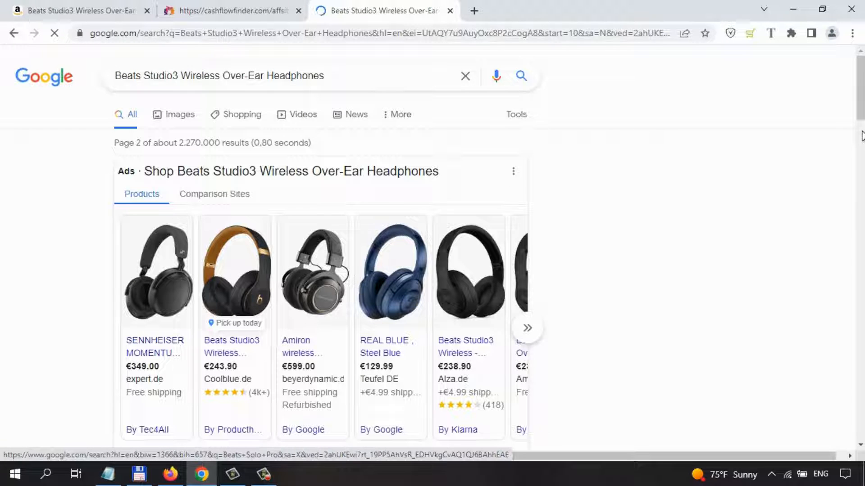
scroll(861, 136, "down", 5)
scroll(861, 137, "down", 1)
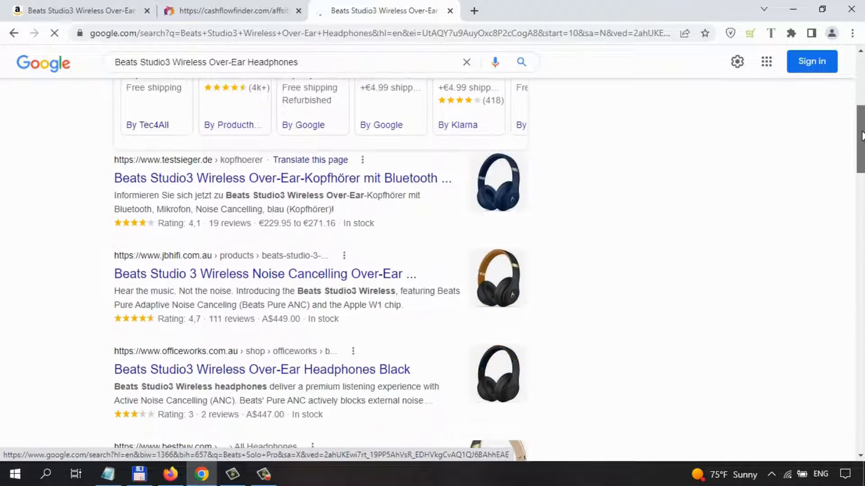
scroll(861, 136, "down", 1)
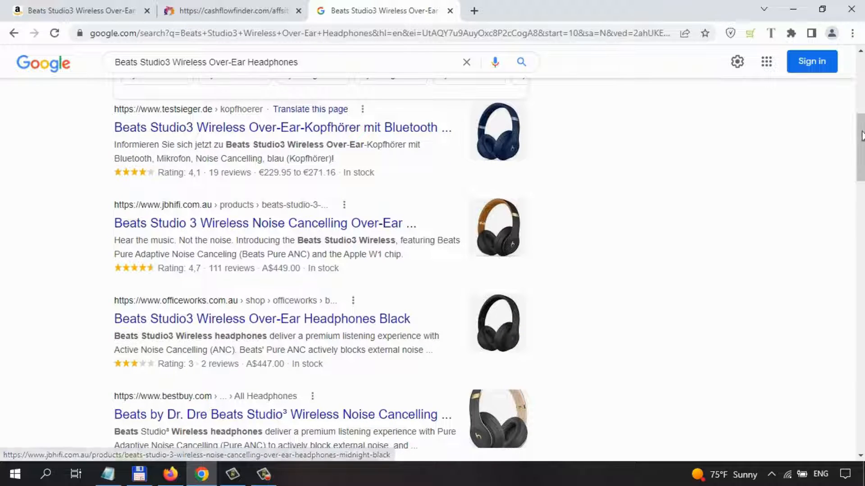
Step: Open the JB Hi-Fi page for the Midnight Black Beats Studio 3 and examine its images, product overview and related products
left_click(265, 223)
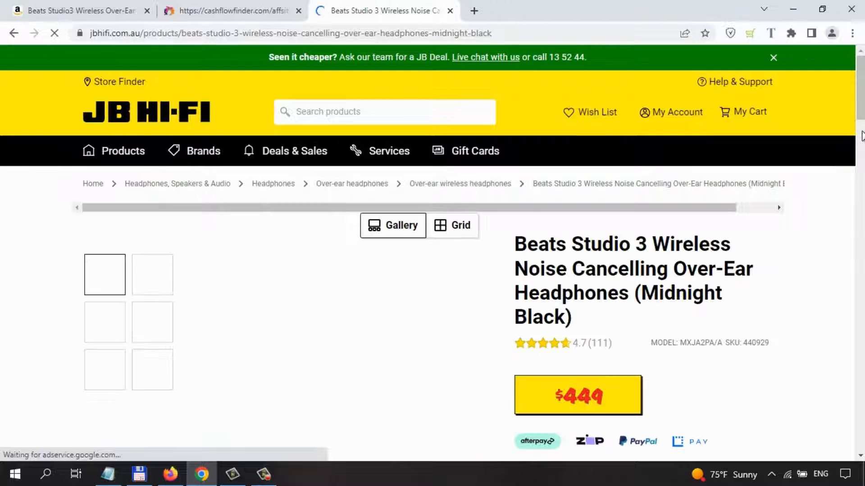
scroll(862, 135, "down", 3)
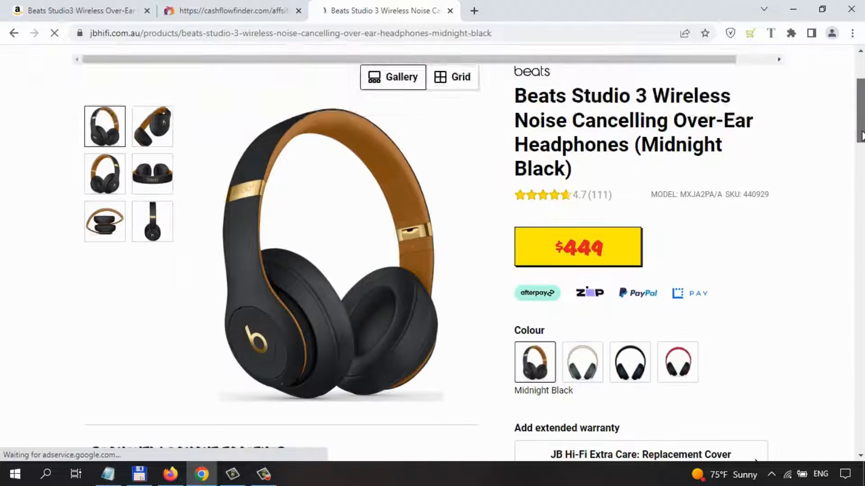
mouse_move(862, 132)
left_mouse_down()
mouse_move(861, 185)
mouse_move(861, 131)
left_mouse_up()
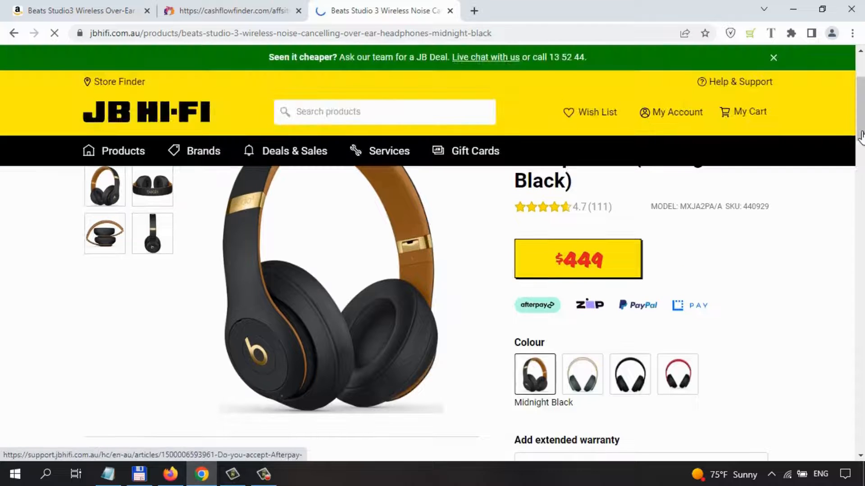
scroll(861, 136, "up", 2)
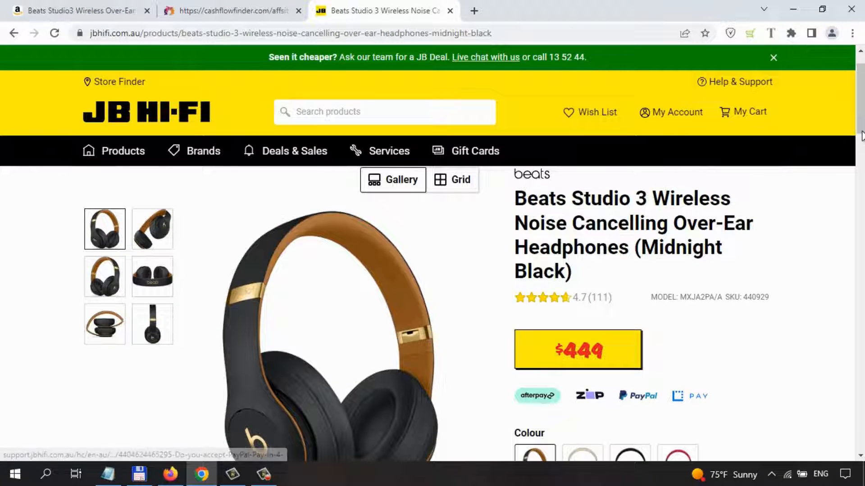
scroll(862, 135, "down", 15)
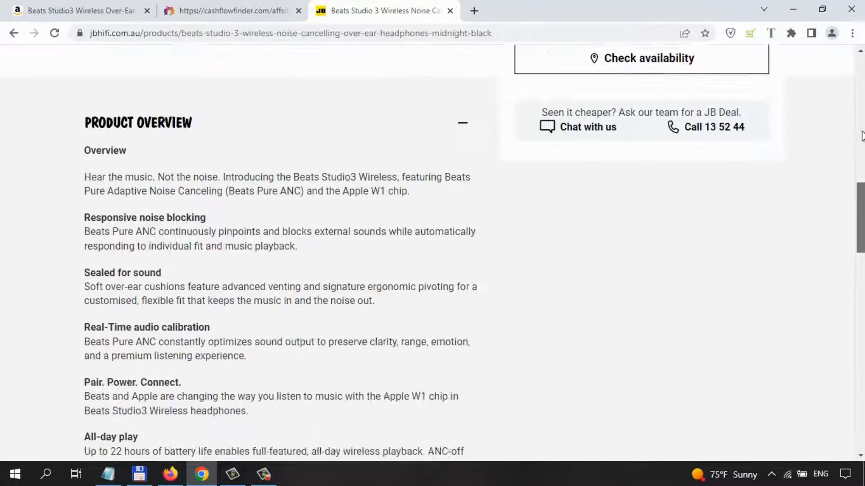
scroll(861, 135, "down", 20)
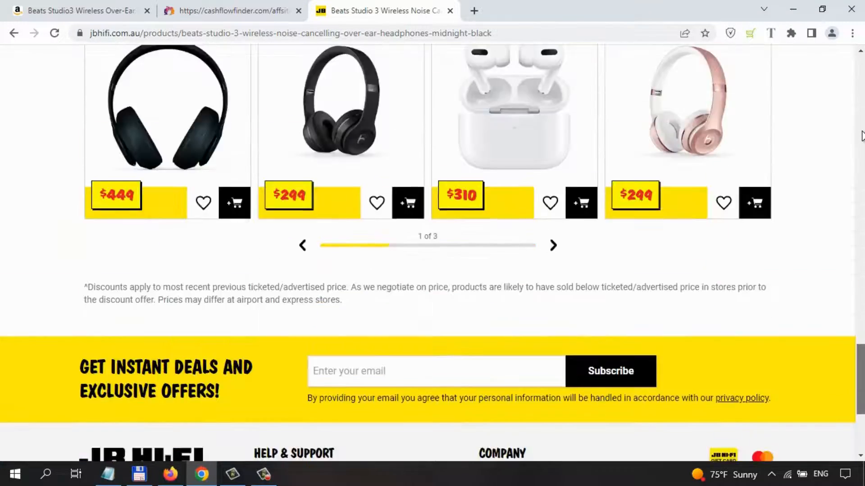
scroll(862, 135, "down", 3)
scroll(863, 135, "up", 20)
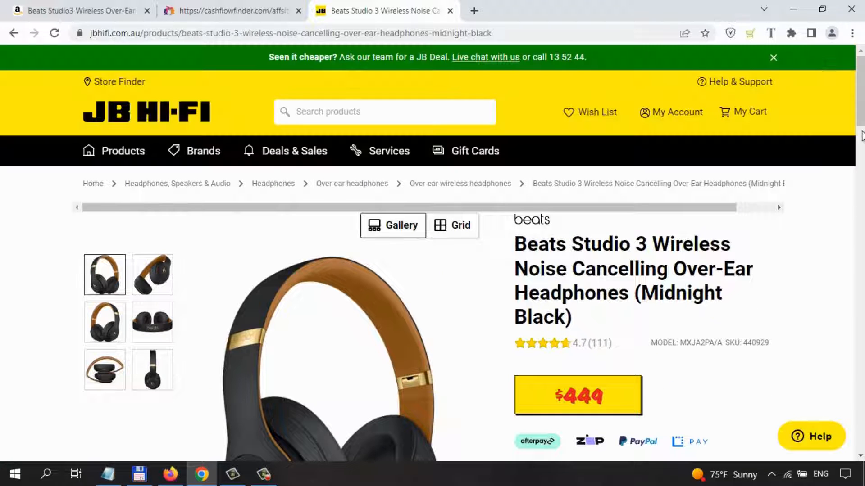
Step: Return to the Google results and look through the remaining listings for an independent Beats Studio3 Wireless review
key("alt+Left")
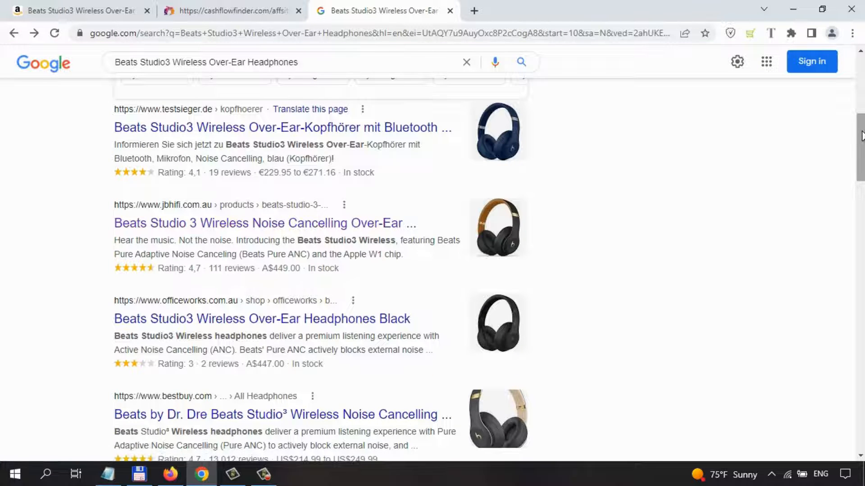
scroll(862, 135, "down", 2)
scroll(862, 135, "down", 2)
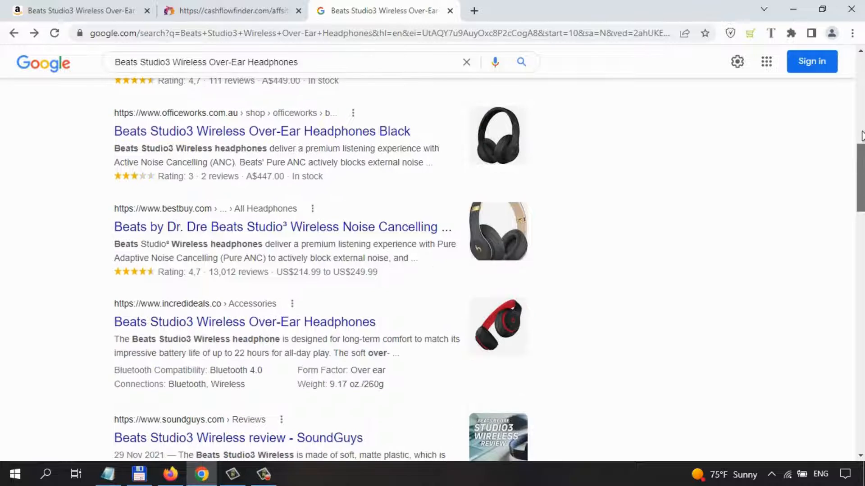
scroll(863, 135, "down", 3)
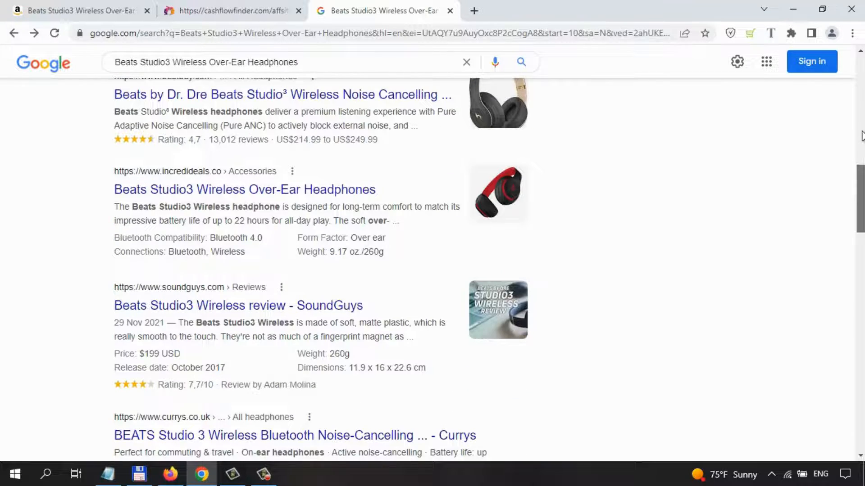
scroll(862, 135, "down", 3)
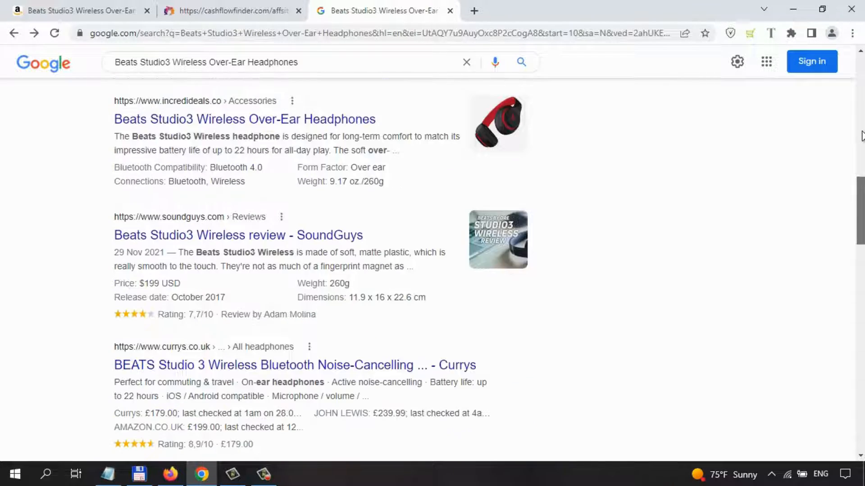
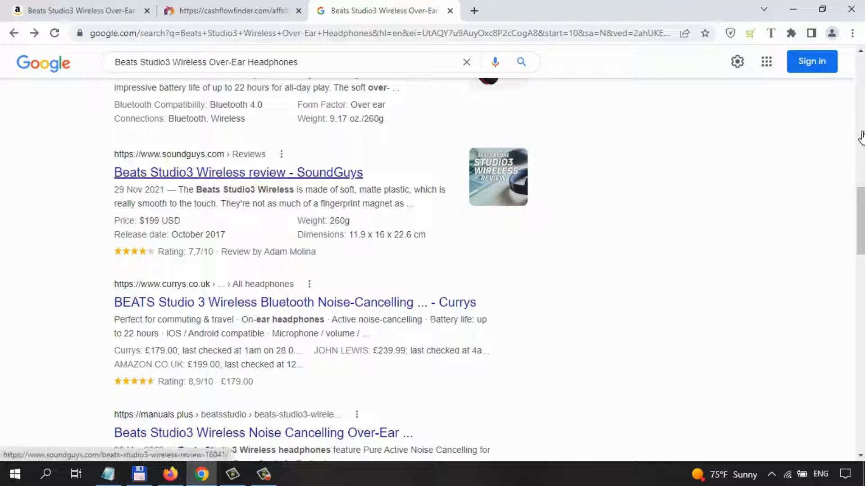
Step: Open the SoundGuys Beats Studio3 Wireless review and examine its Amazon links, specifications and rating table
left_click(238, 173)
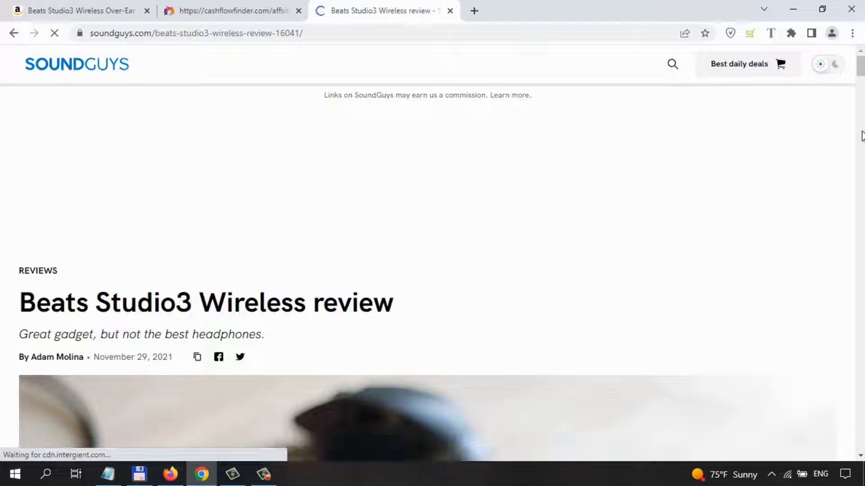
scroll(861, 136, "down", 6)
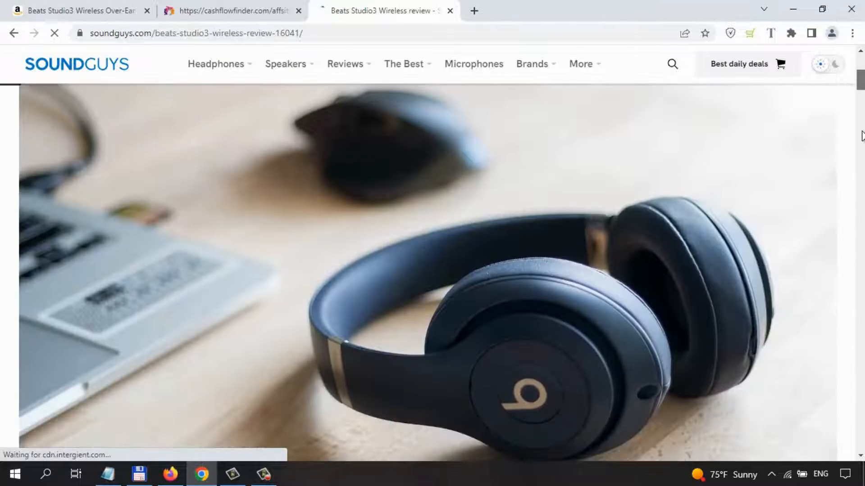
scroll(861, 136, "up", 6)
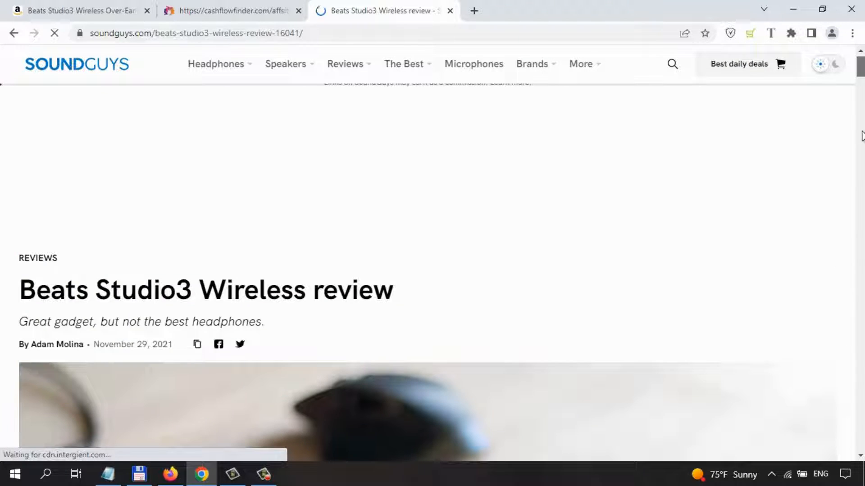
scroll(861, 136, "down", 12)
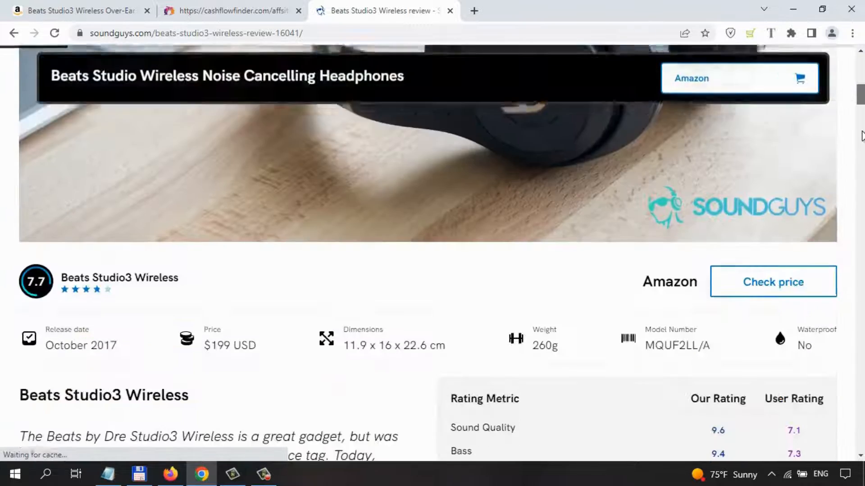
scroll(861, 136, "down", 2)
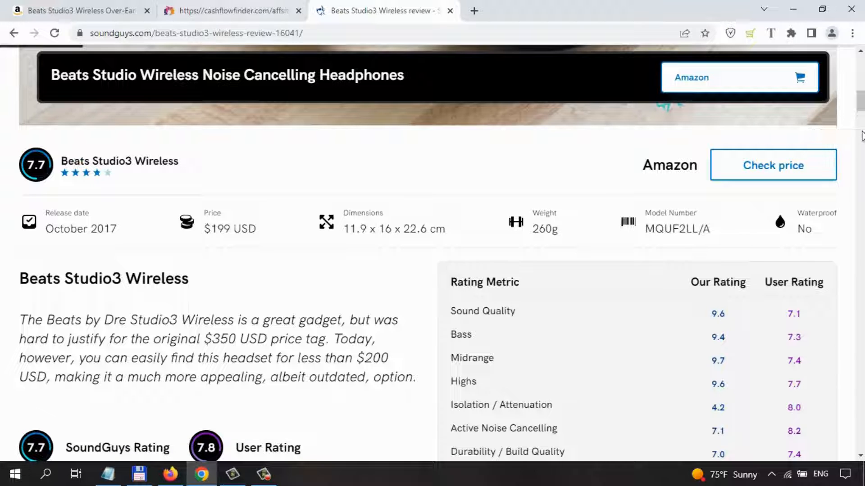
Step: Compare the affiliate site's headphone page with the SoundGuys Beats Studio3 review, examining its product photo, rating table and likes and dislikes
key("ctrl+shift+Tab")
scroll(861, 135, "up", 15)
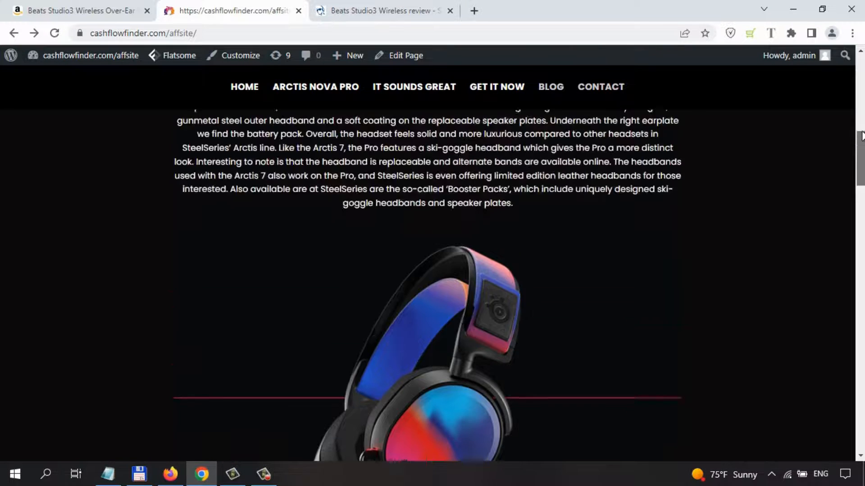
key("ctrl+Tab")
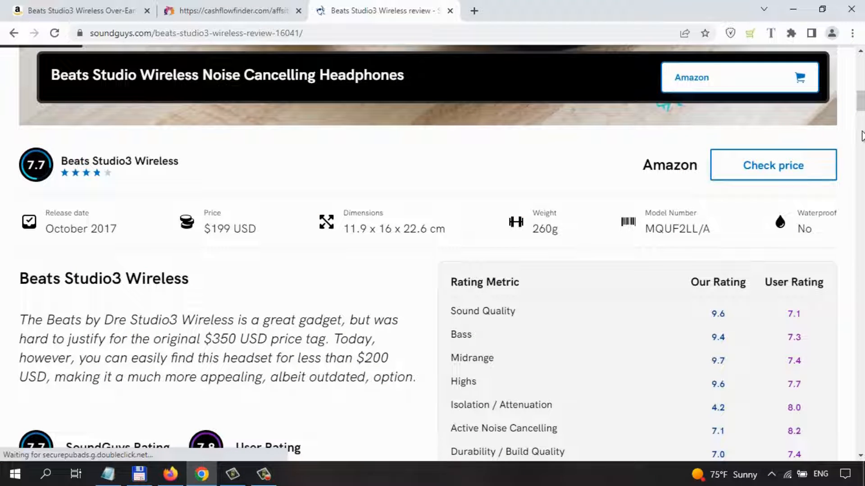
scroll(861, 135, "up", 5)
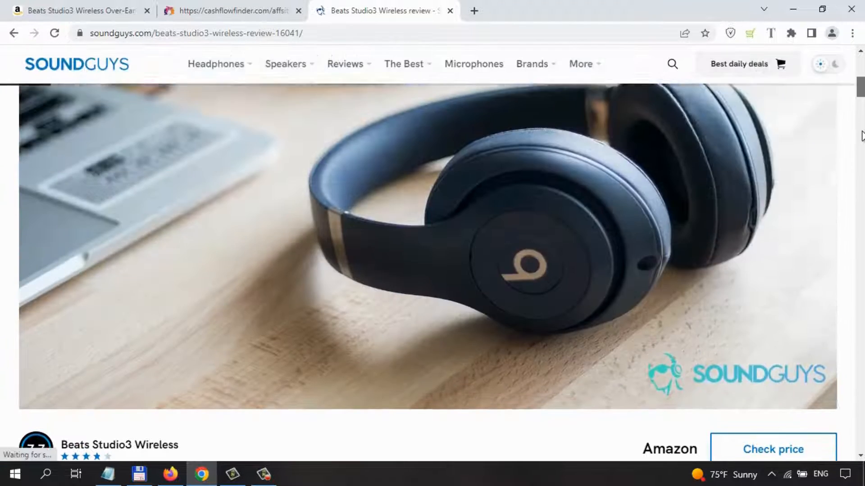
scroll(861, 135, "down", 10)
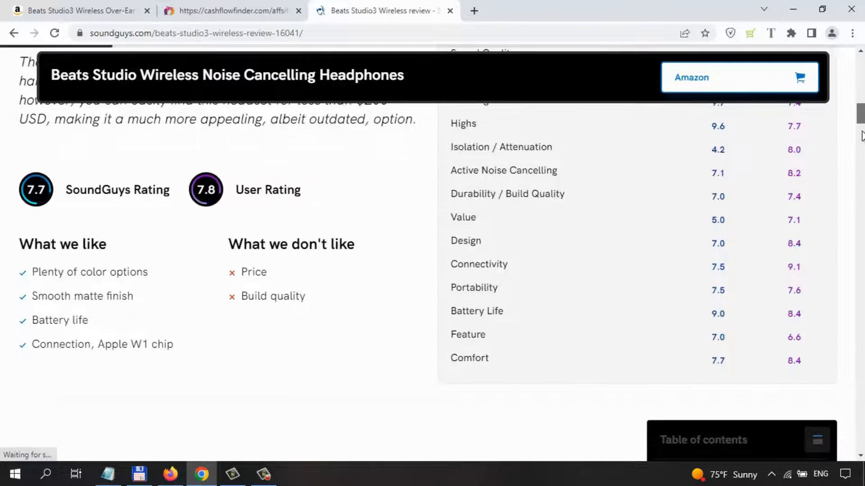
scroll(861, 136, "up", 4)
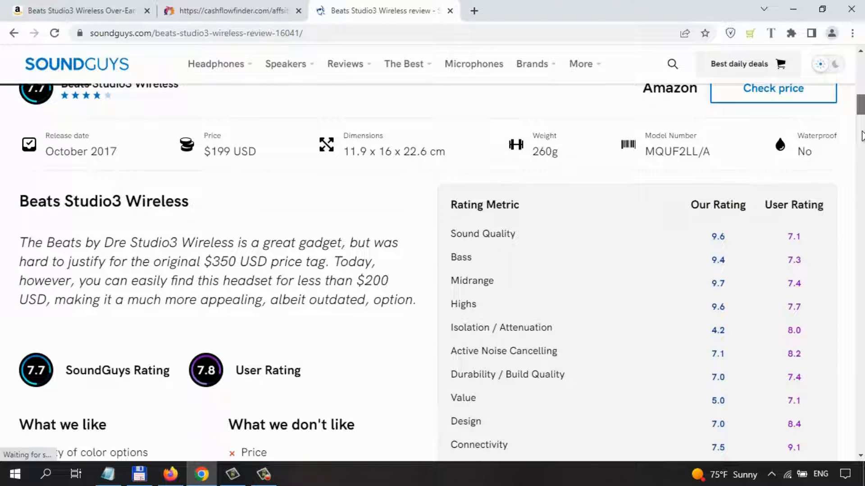
scroll(861, 135, "down", 5)
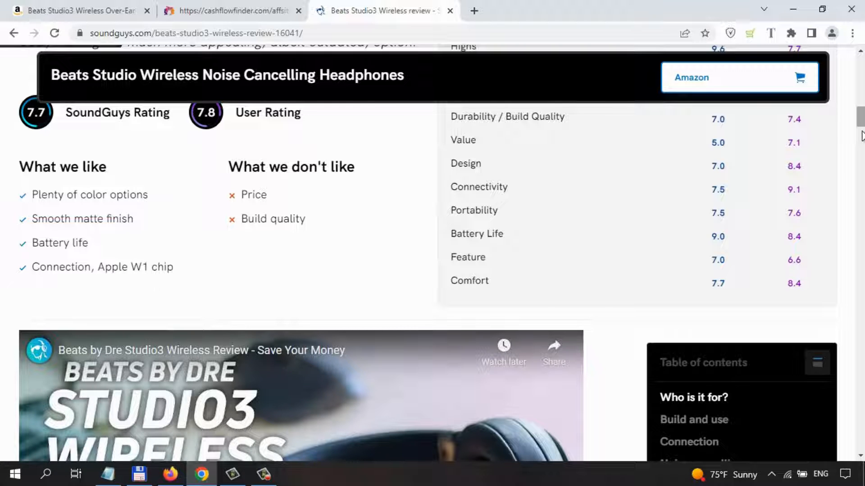
Step: Read through the SoundGuys review's sections on build, connection, noise cancelling, battery life and sound quality
scroll(861, 135, "down", 10)
scroll(862, 135, "down", 10)
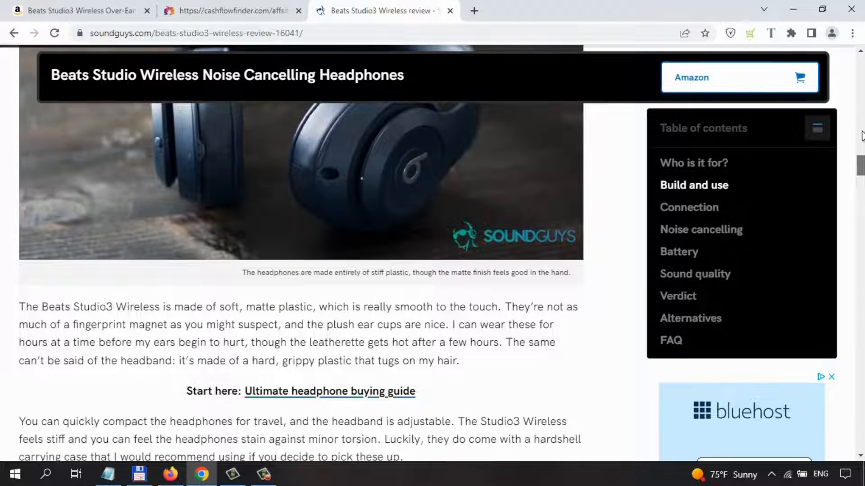
scroll(862, 136, "down", 10)
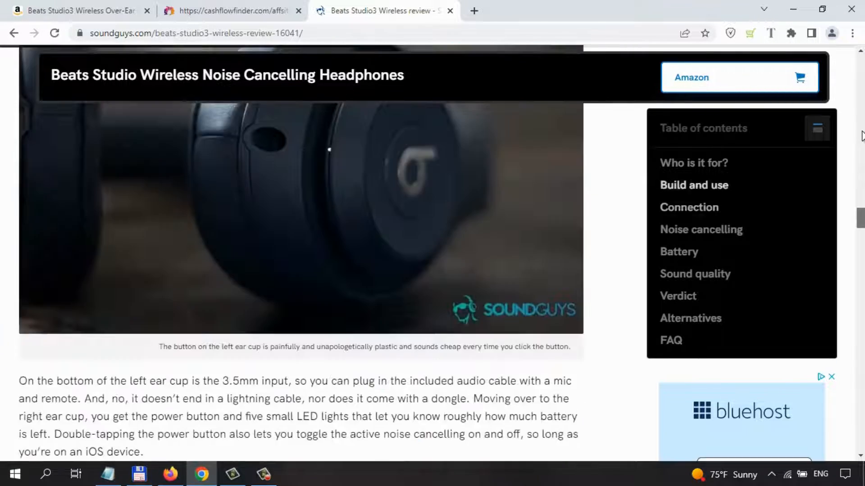
scroll(862, 135, "down", 3)
scroll(861, 135, "down", 8)
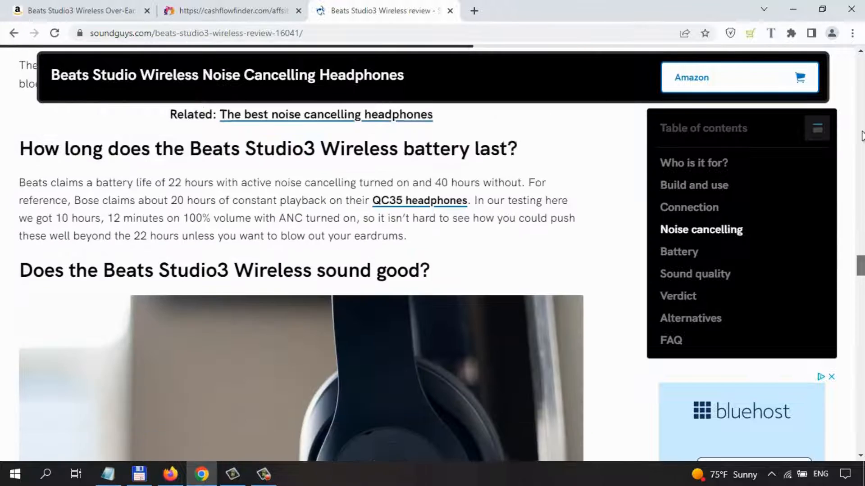
scroll(862, 135, "down", 10)
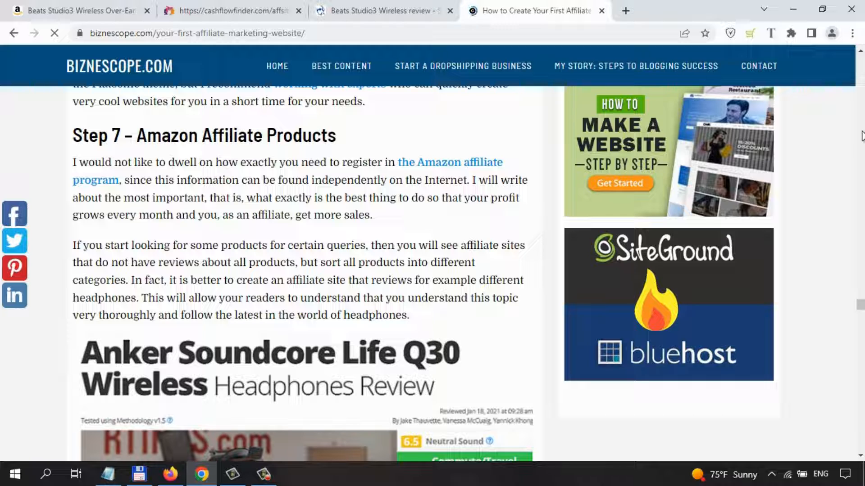
Step: Read the "Step 7 – Amazon Affiliate Products" section of the BiznesCope affiliate website guide, including its headphone review example
scroll(861, 136, "down", 15)
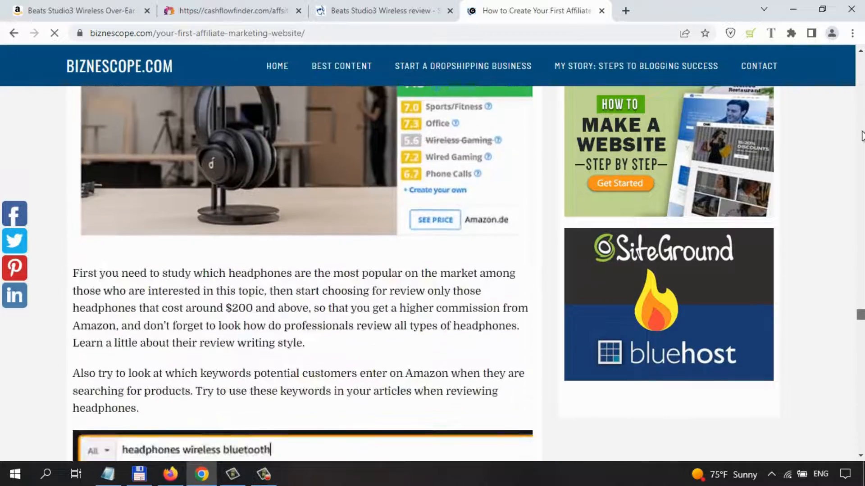
scroll(861, 136, "down", 12)
scroll(861, 136, "up", 5)
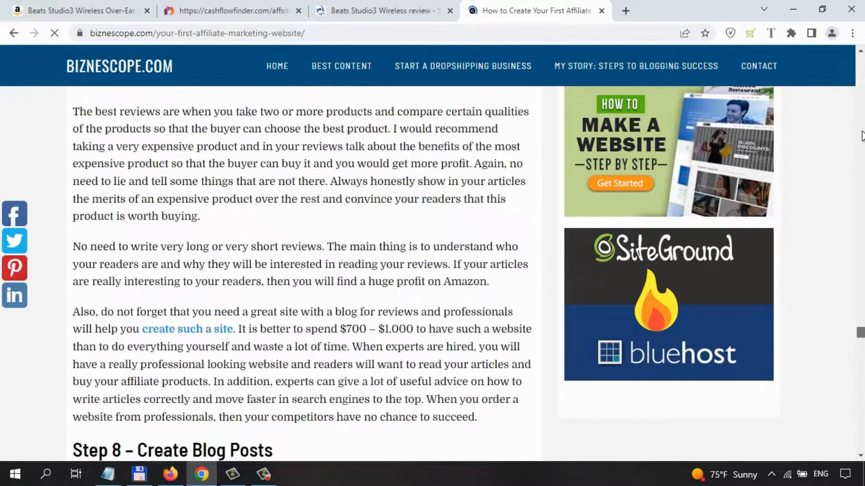
scroll(861, 136, "up", 18)
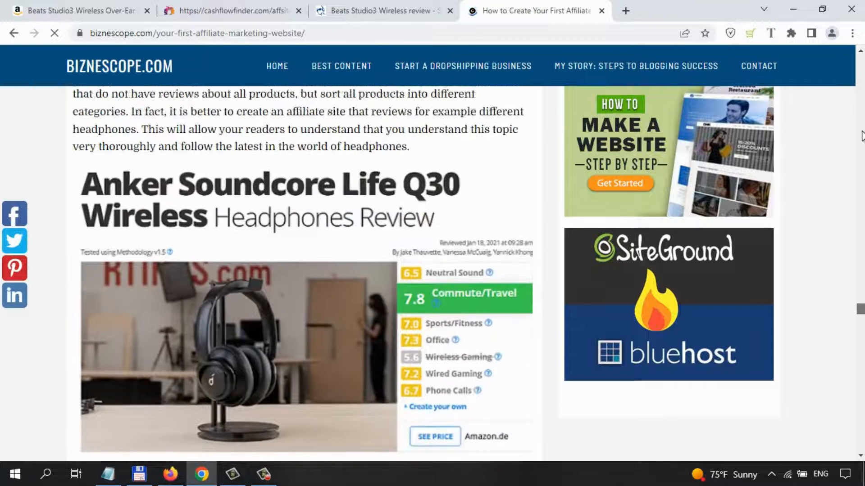
scroll(861, 136, "up", 1)
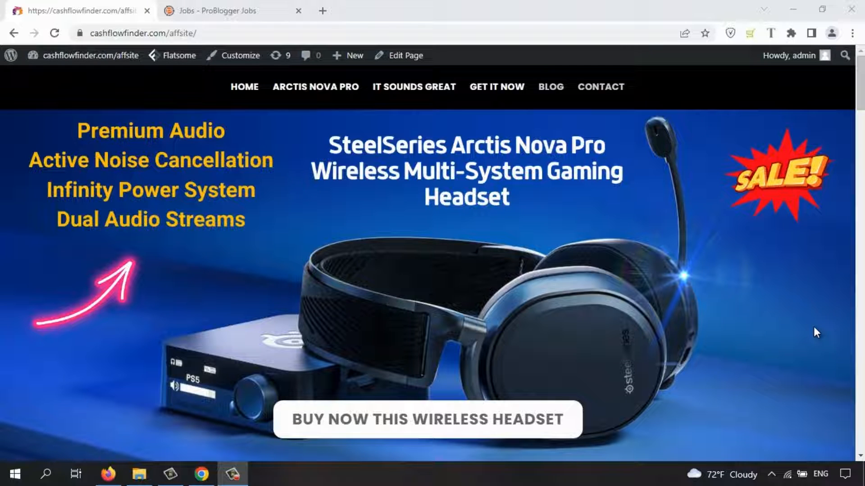
Step: From the affiliate site's WordPress dashboard, open the list of all posts, start a new post and examine the editor
mouse_move(59, 55)
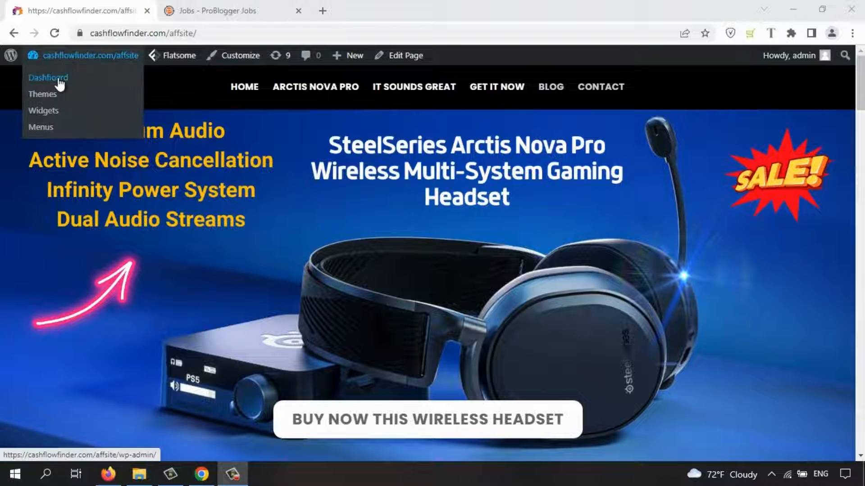
left_click(41, 111)
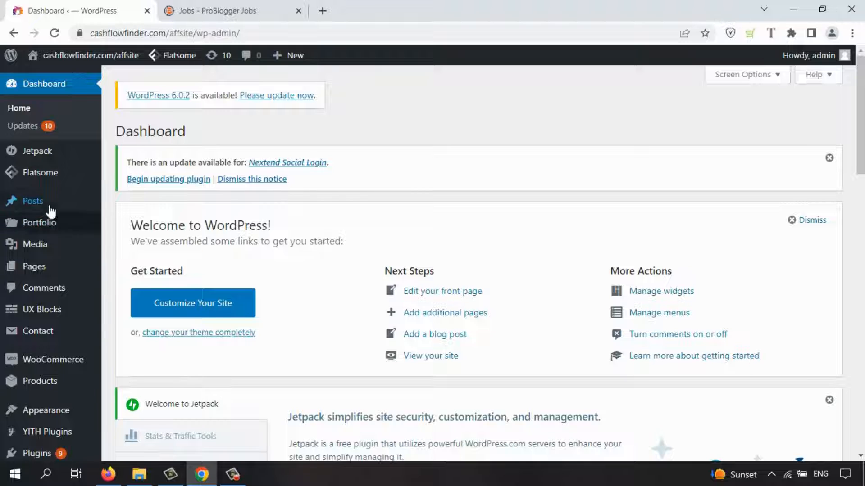
mouse_move(77, 208)
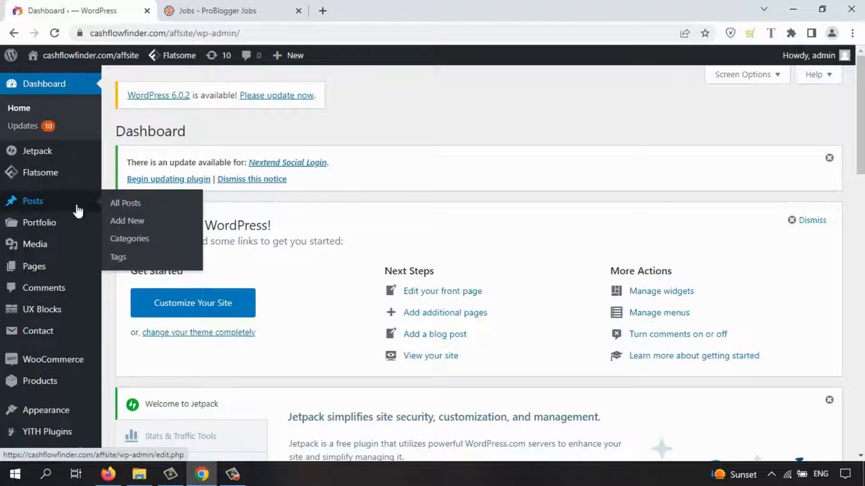
left_click(141, 206)
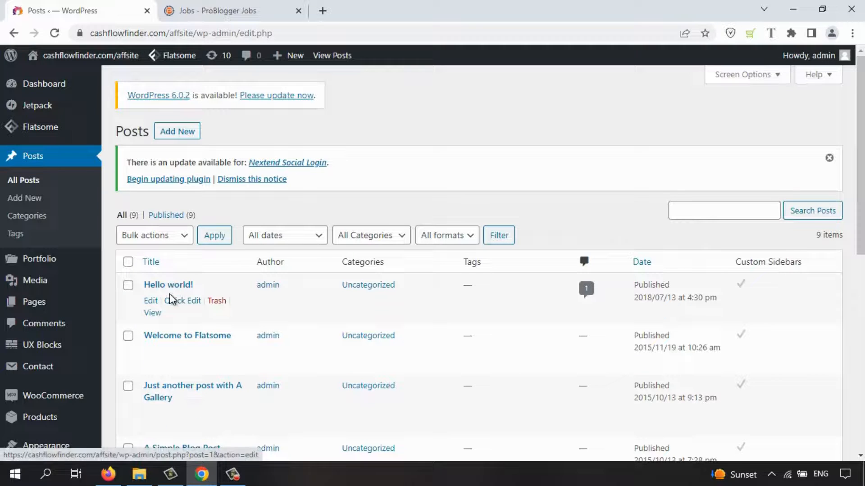
left_click(182, 134)
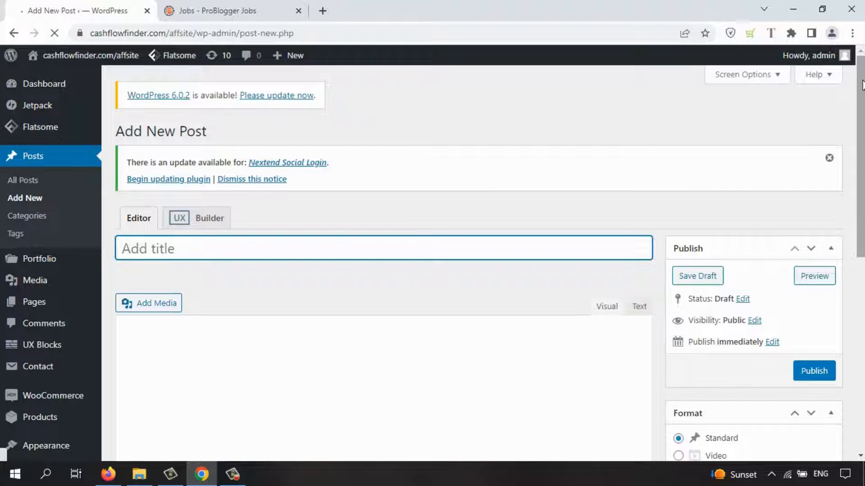
mouse_move(860, 83)
left_mouse_down()
mouse_move(847, 224)
mouse_move(845, 90)
left_mouse_up()
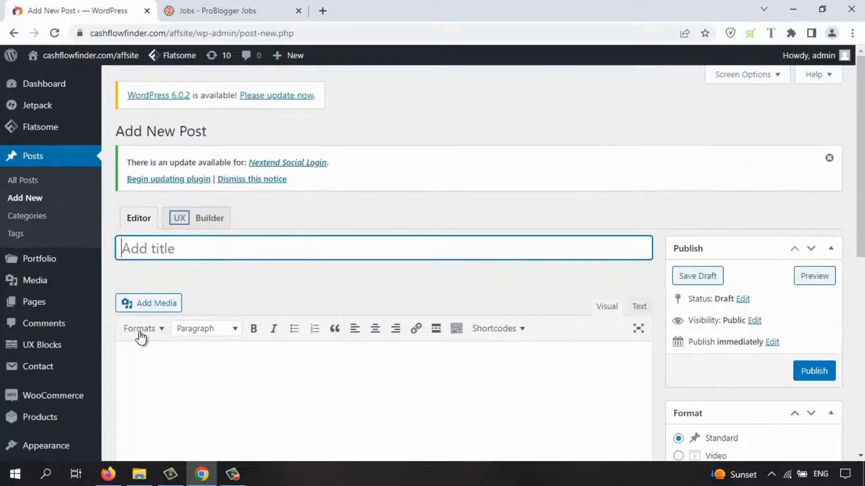
left_click_drag(863, 205, 860, 266)
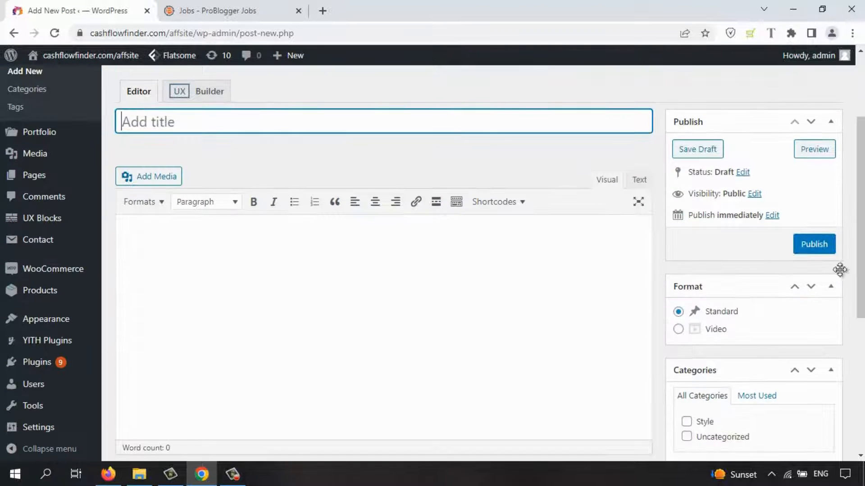
Step: Search for "yoast seo" among the plugins available to add and examine the Yoast SEO entry
mouse_move(41, 363)
left_click(132, 364)
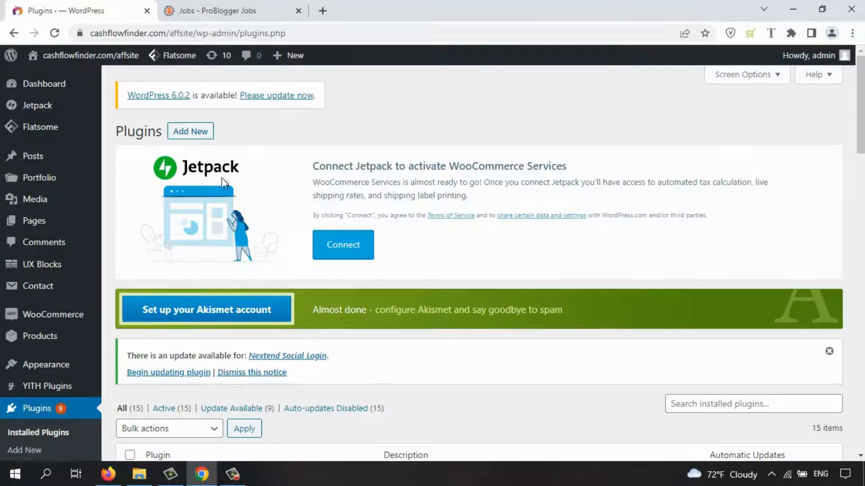
left_click(193, 132)
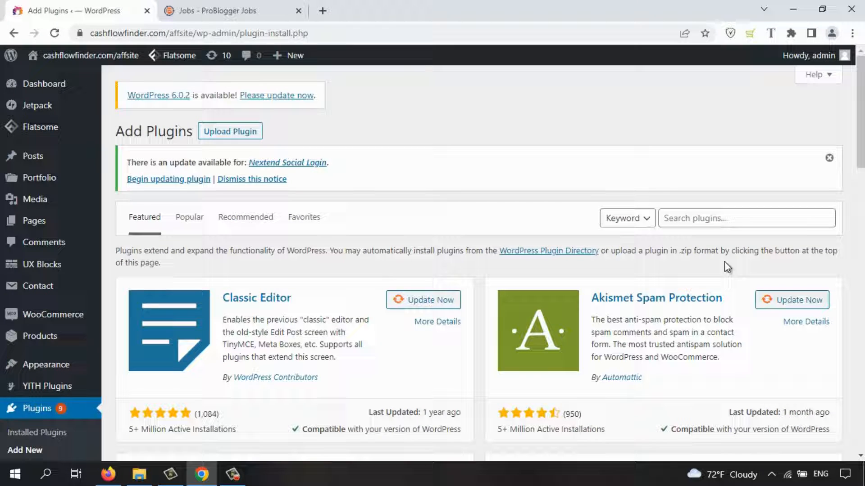
left_click(706, 217)
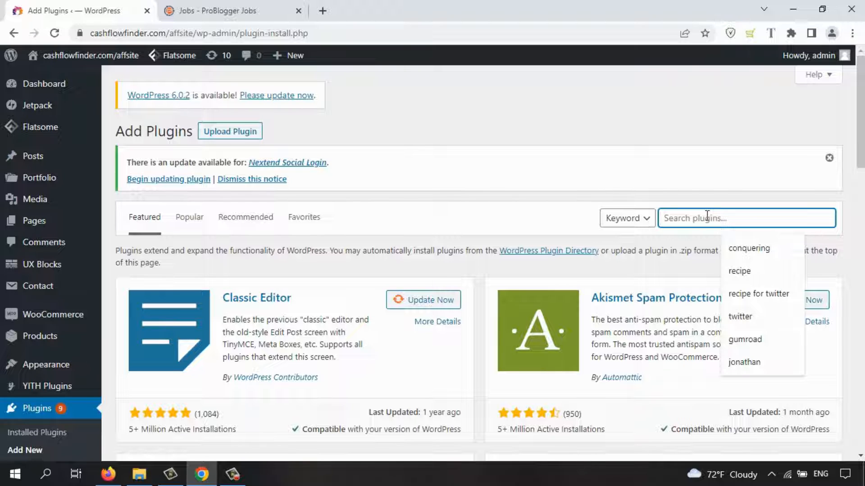
type("yoast seo")
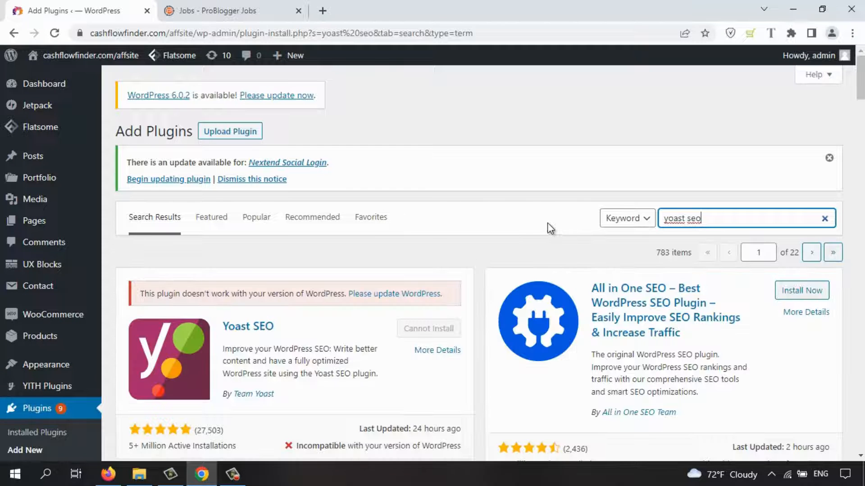
scroll(361, 241, "down", 3)
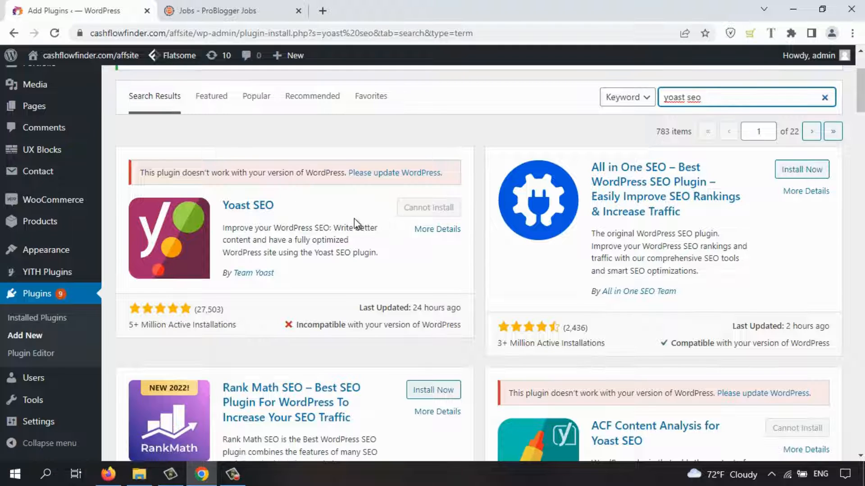
left_click_drag(861, 90, 861, 74)
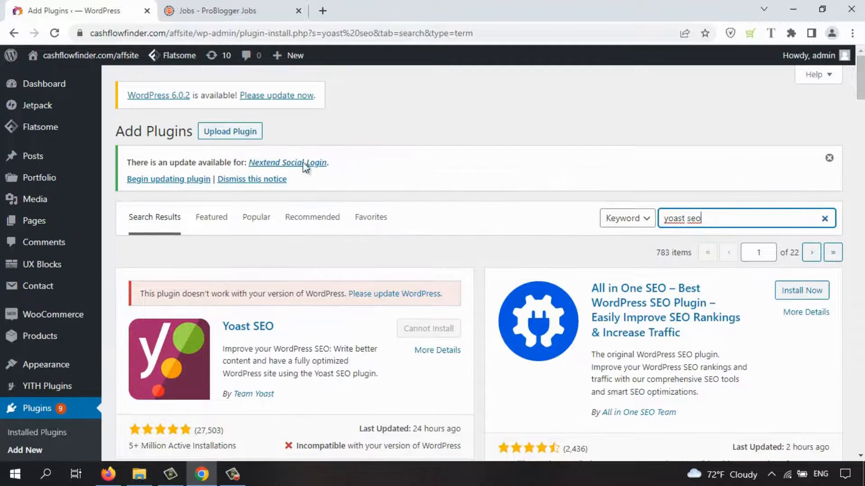
Step: Start a new blog post from the posts list, dismiss the plugin update notice and review the category, tag and featured image settings
left_click(130, 194)
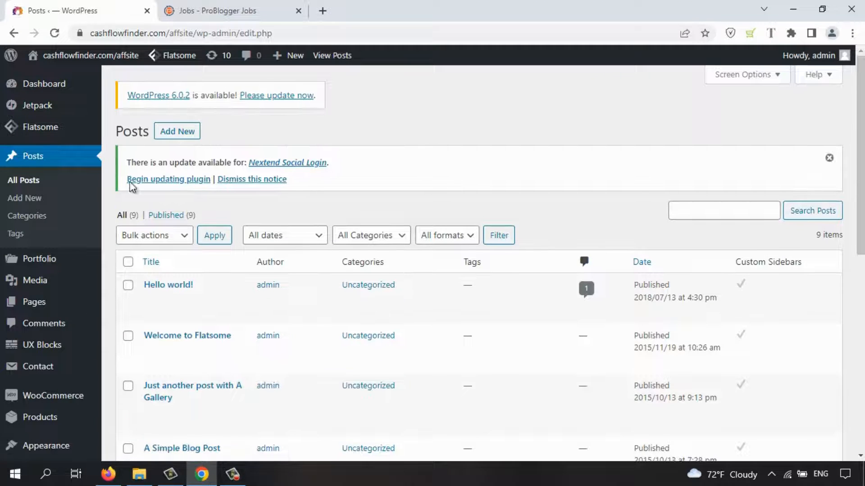
left_click(178, 131)
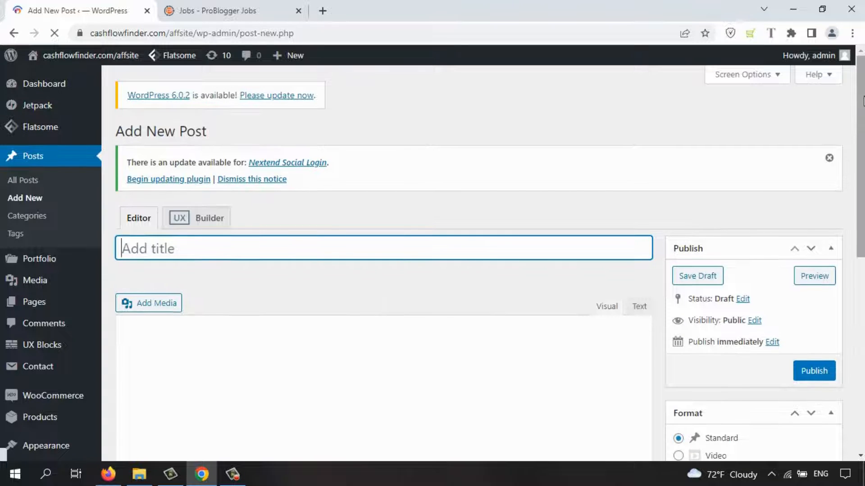
mouse_move(863, 101)
left_mouse_down()
mouse_move(863, 181)
mouse_move(862, 92)
left_mouse_up()
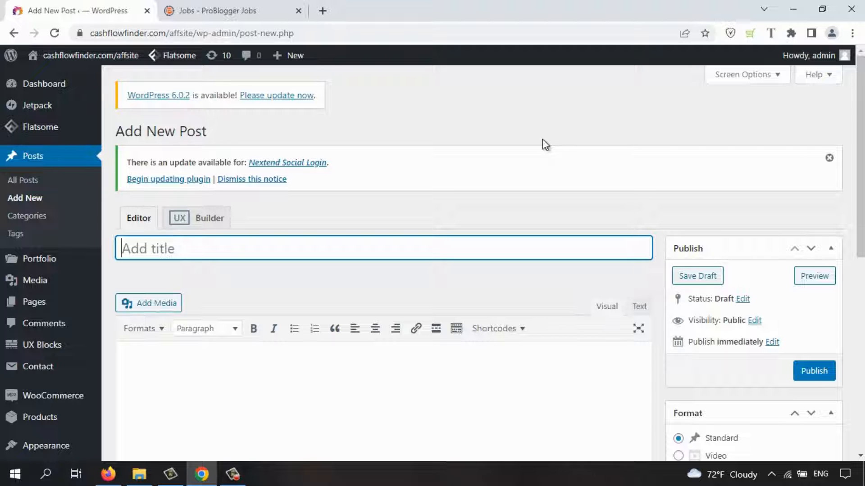
left_click_drag(860, 156, 860, 310)
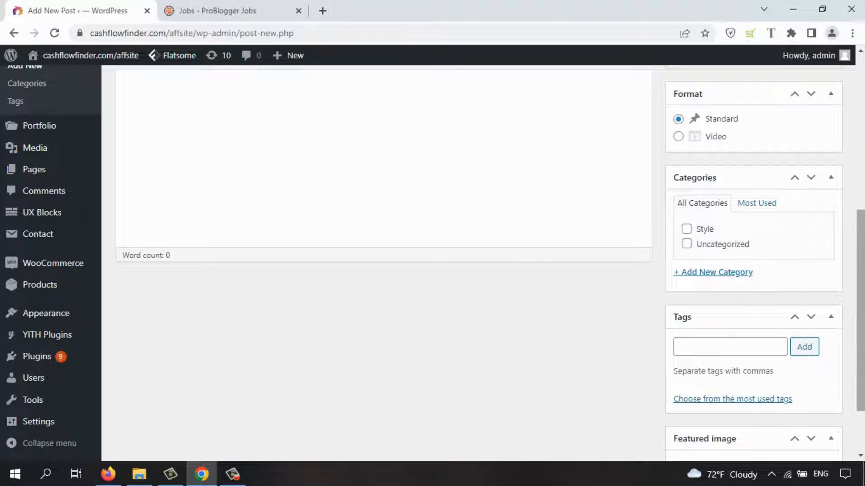
left_click_drag(860, 311, 861, 153)
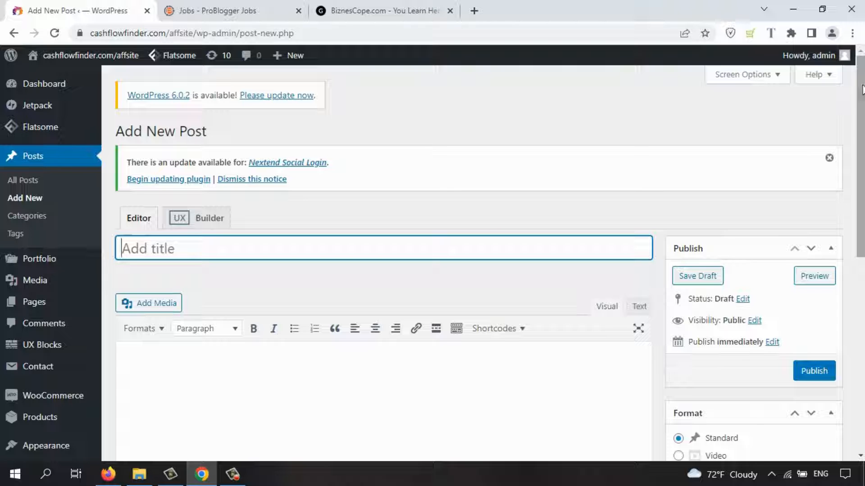
left_click(829, 158)
left_click_drag(862, 136, 861, 307)
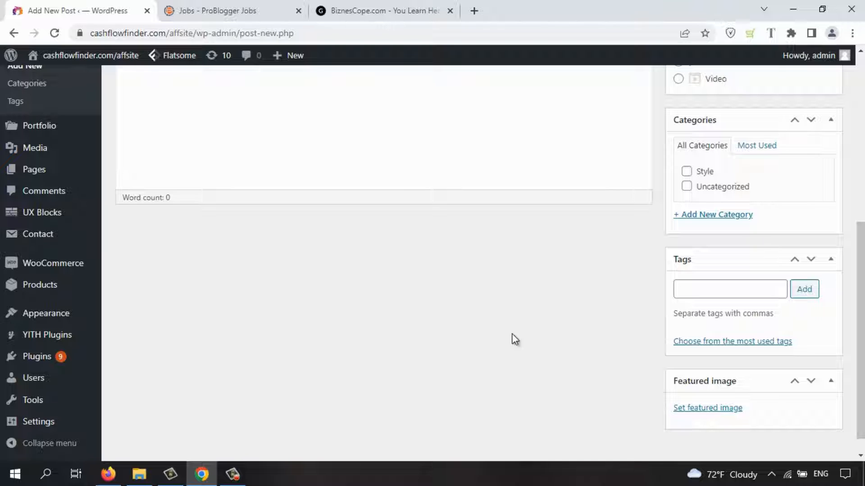
Step: Browse the writing job listings on the ProBlogger job board and open the Brand Copywriter posting from Little Sleepies
left_click(213, 12)
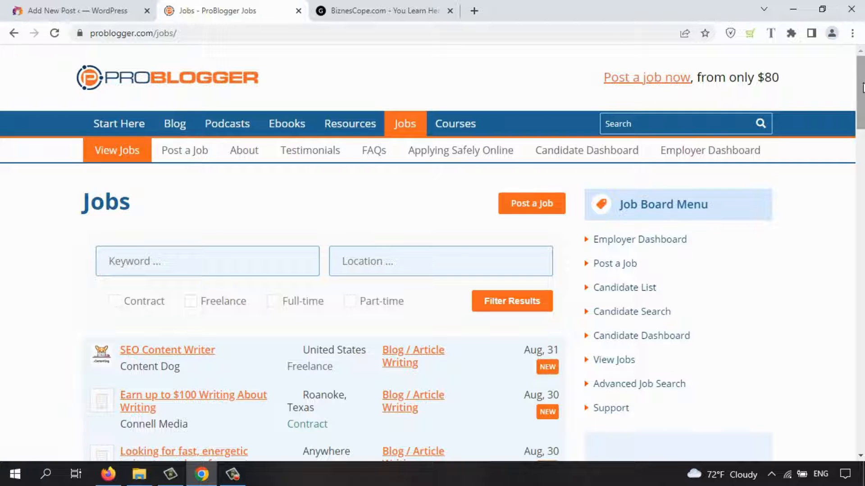
left_click_drag(861, 95, 861, 114)
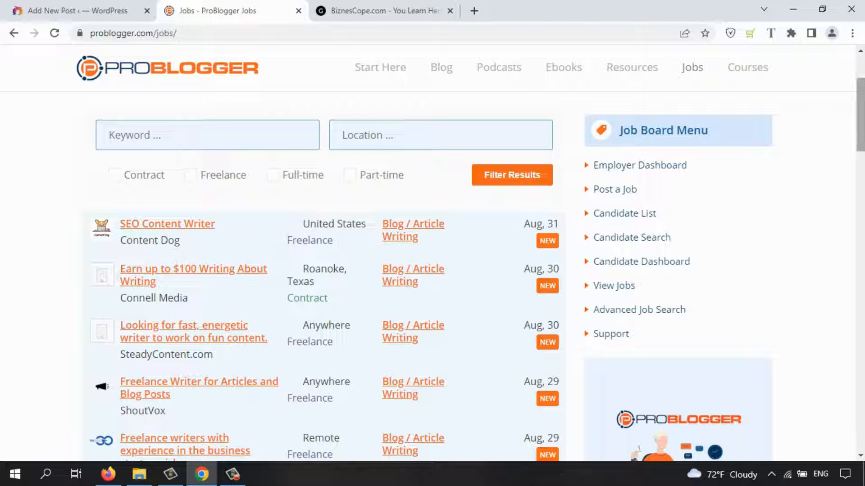
scroll(862, 111, "down", 1)
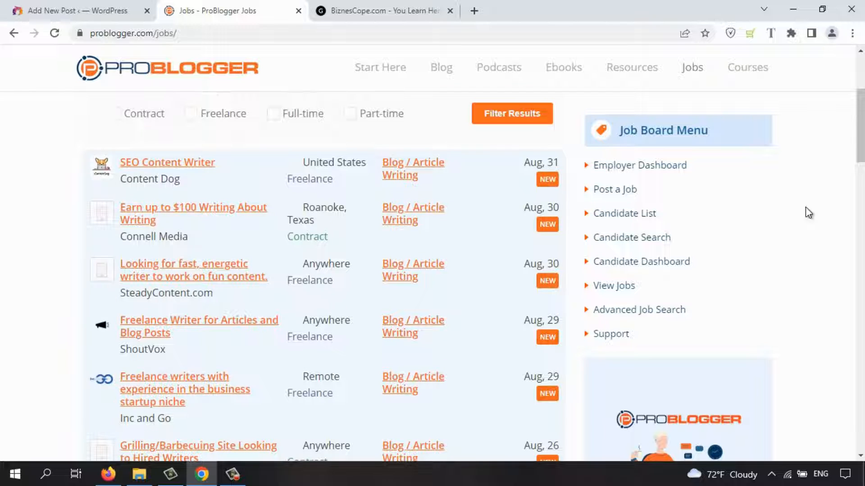
scroll(861, 130, "down", 1)
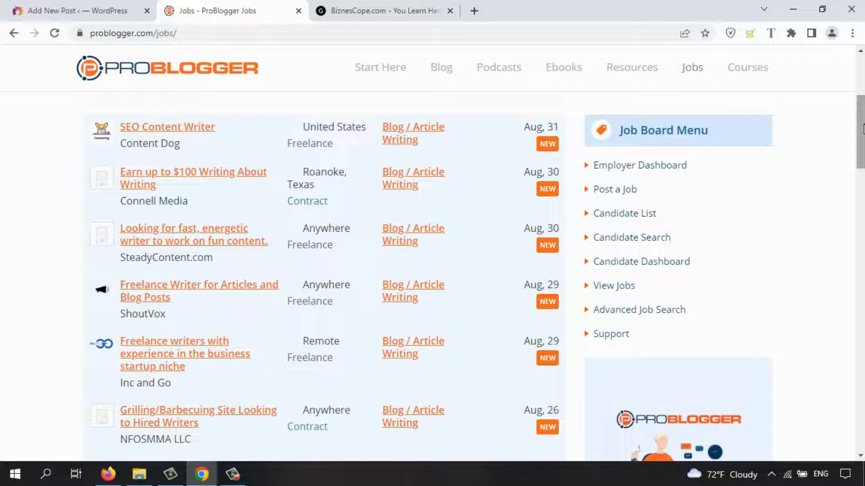
mouse_move(863, 129)
left_mouse_down()
mouse_move(861, 170)
mouse_move(861, 131)
left_mouse_up()
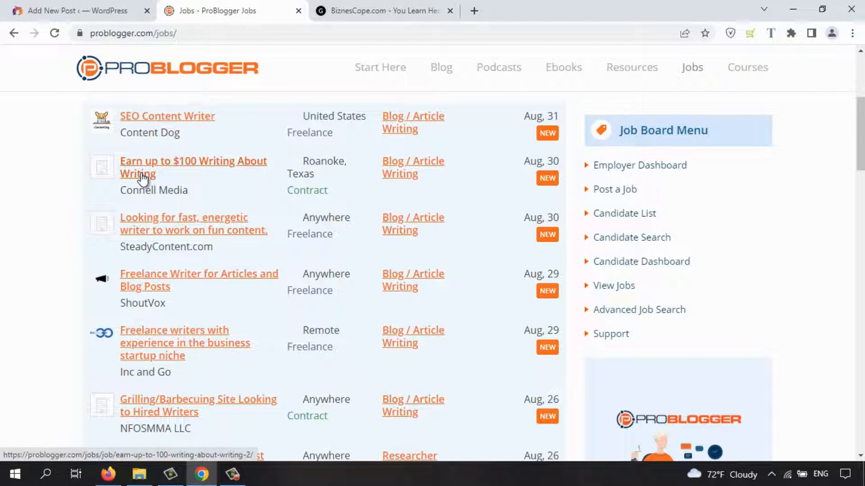
left_click_drag(860, 112, 859, 175)
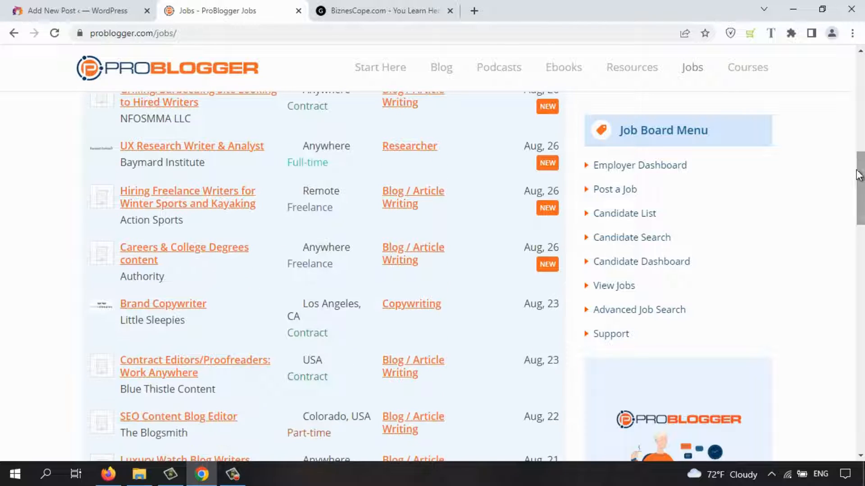
left_click(186, 307)
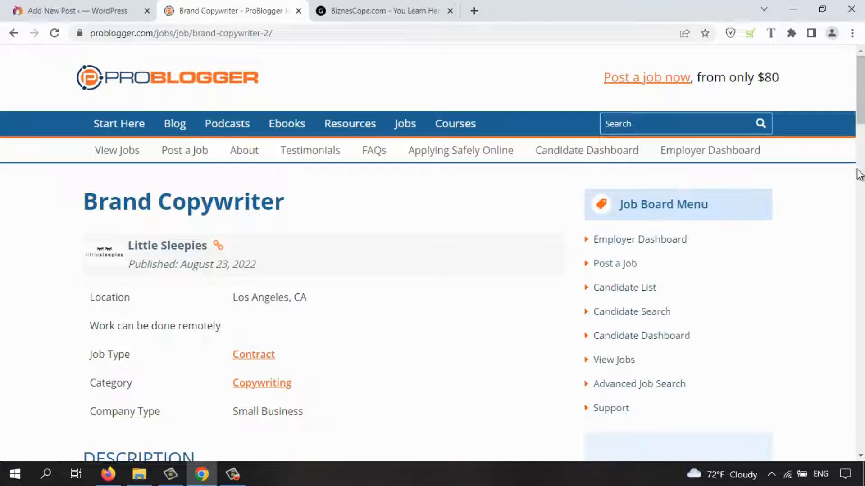
left_click_drag(861, 88, 860, 61)
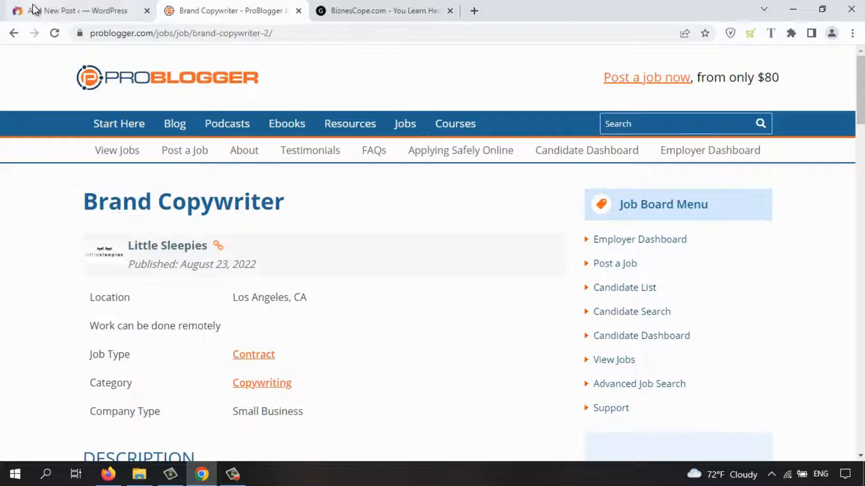
Step: Visit the affiliate site's front end and check the "It Sounds Great", "Arctis Nova Pro" and "Get It Now" navigation links
left_click(64, 10)
mouse_move(66, 62)
left_click(49, 79)
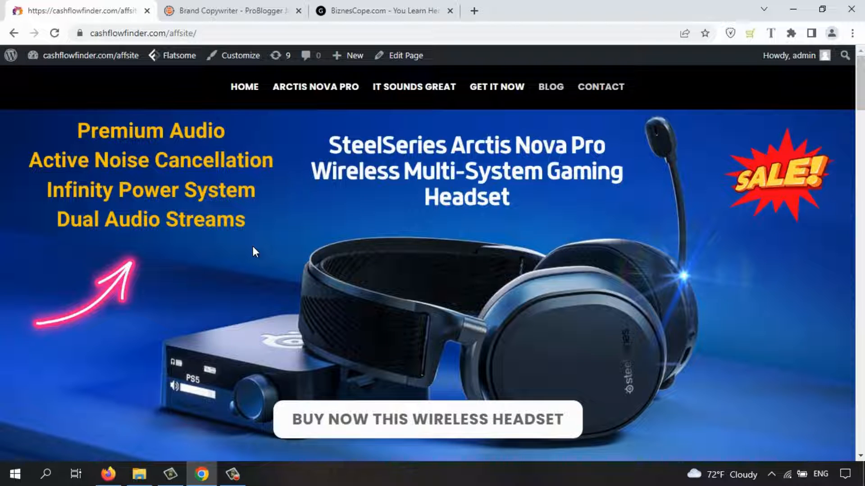
left_click(399, 96)
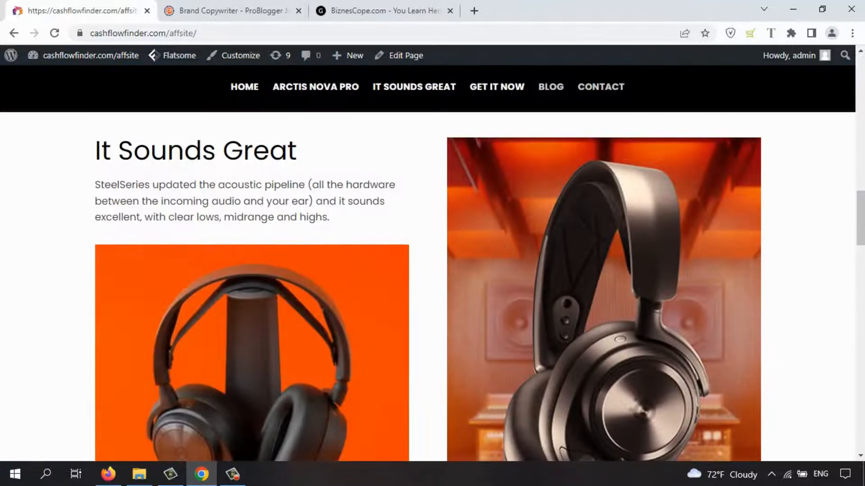
left_click_drag(861, 226, 861, 86)
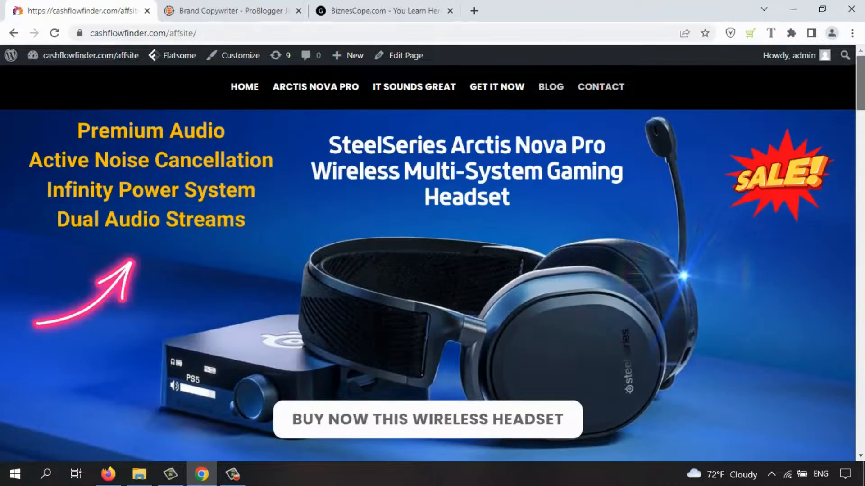
left_click(342, 96)
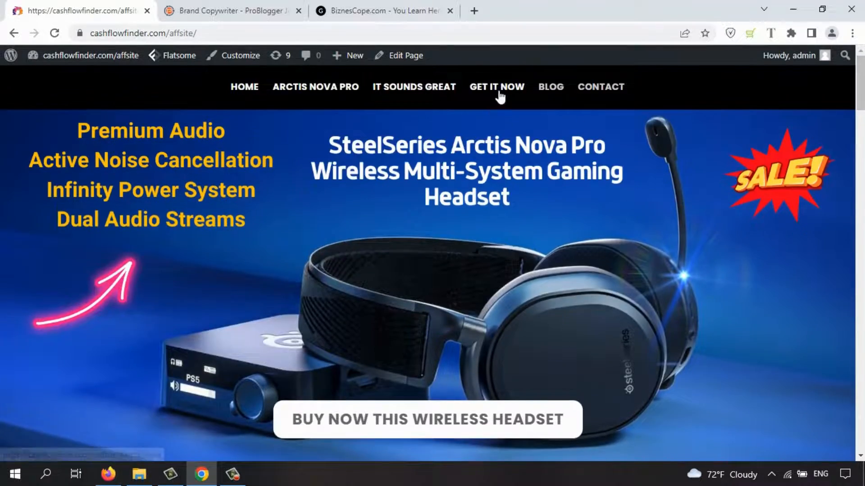
left_click(498, 90)
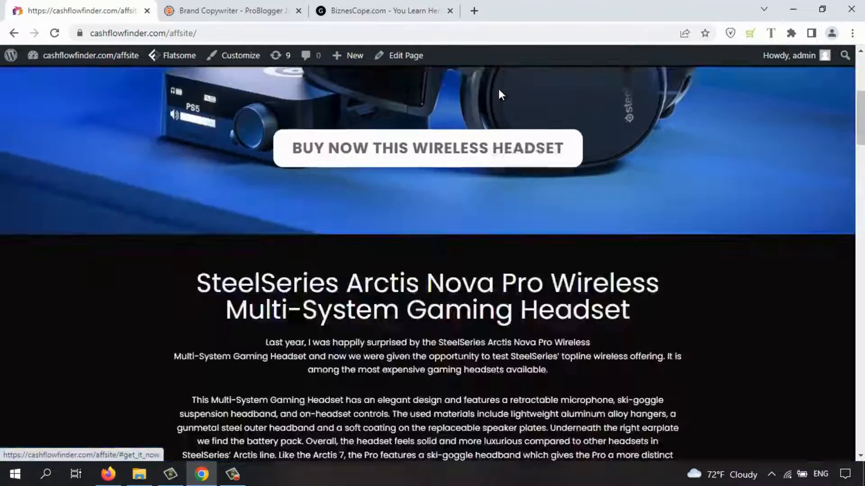
left_click_drag(861, 372, 860, 82)
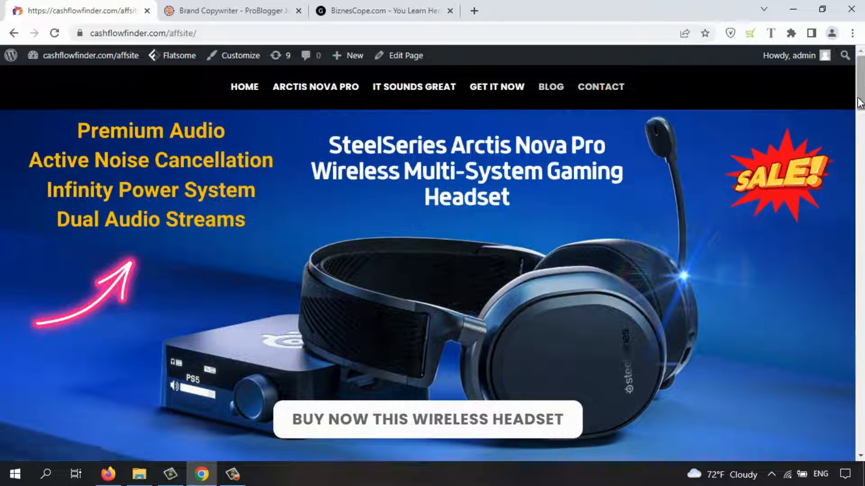
Step: Examine the affiliate home page from its header down to the FAQ questions and the footer's policy links
left_click_drag(861, 82, 858, 437)
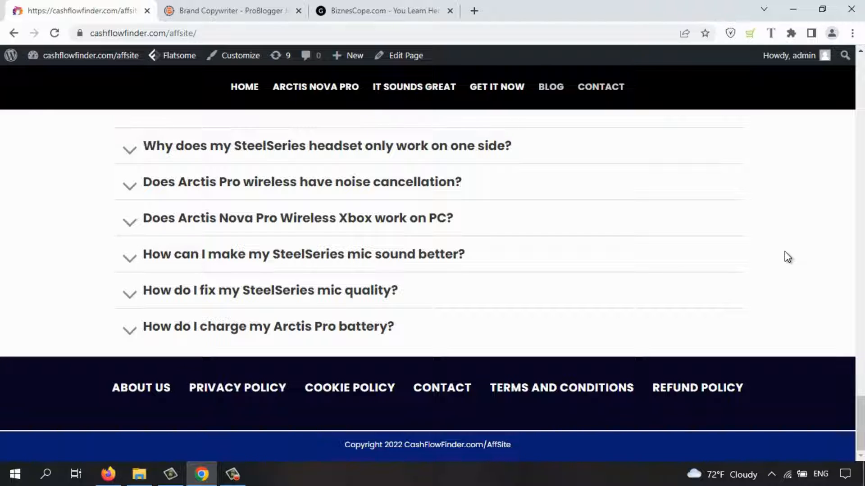
left_click_drag(859, 423, 859, 83)
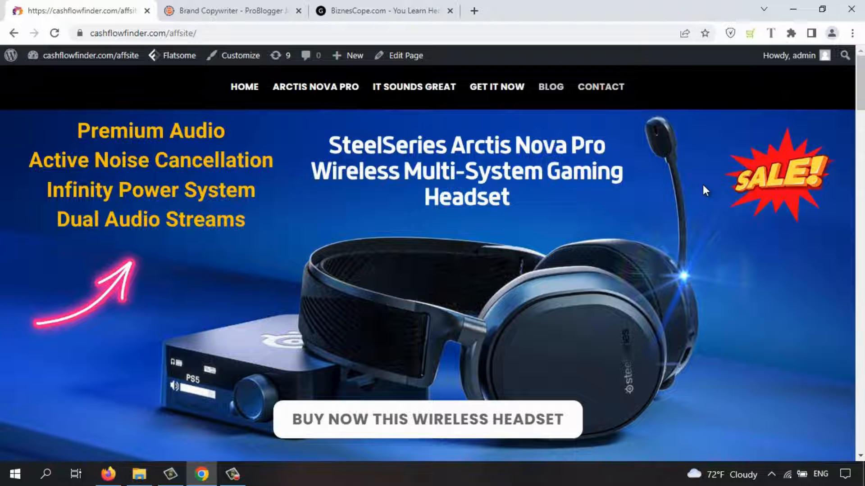
left_click_drag(859, 84, 859, 423)
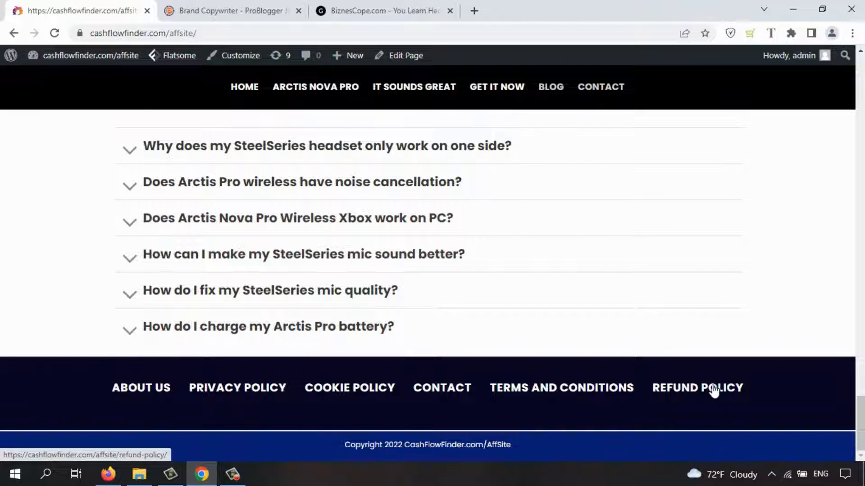
Step: From the affiliate site's WordPress dashboard, open the list of all pages and review its policy and shop pages
left_click(63, 83)
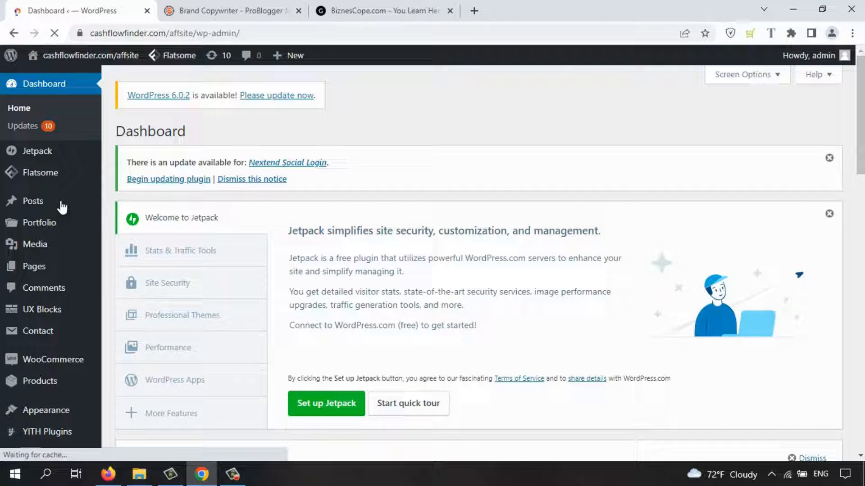
mouse_move(62, 175)
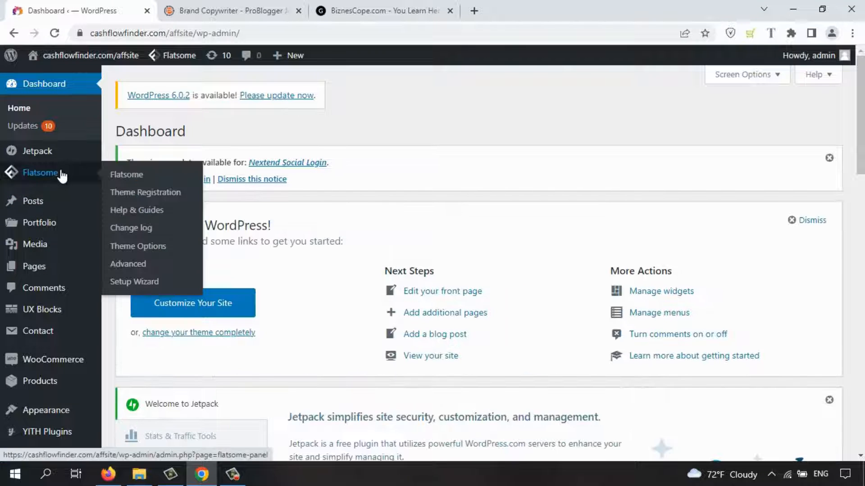
mouse_move(74, 266)
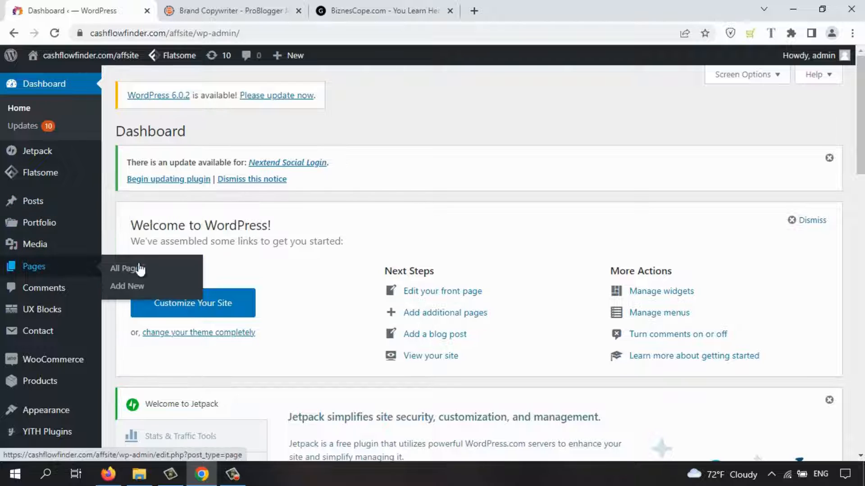
left_click(132, 269)
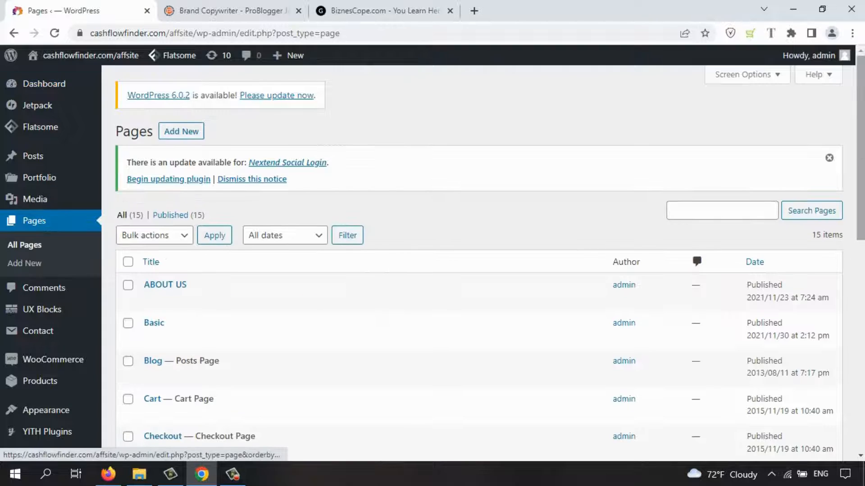
scroll(389, 266, "down", 3)
scroll(600, 243, "down", 3)
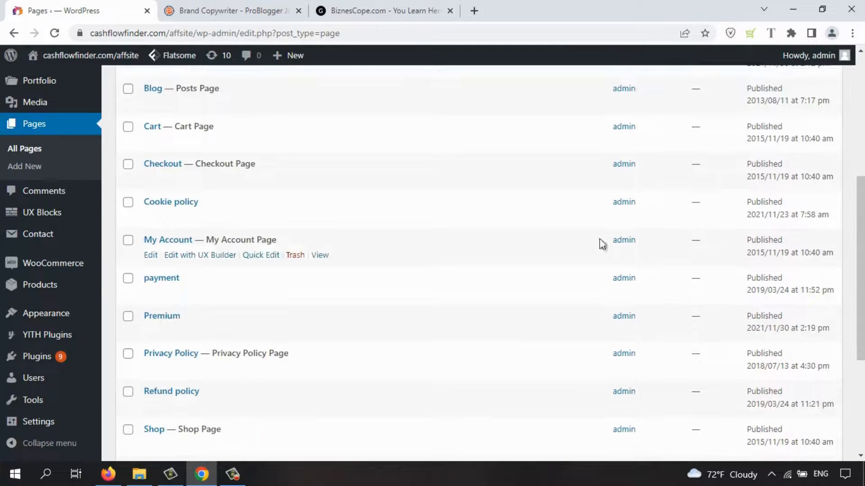
left_click_drag(862, 262, 862, 200)
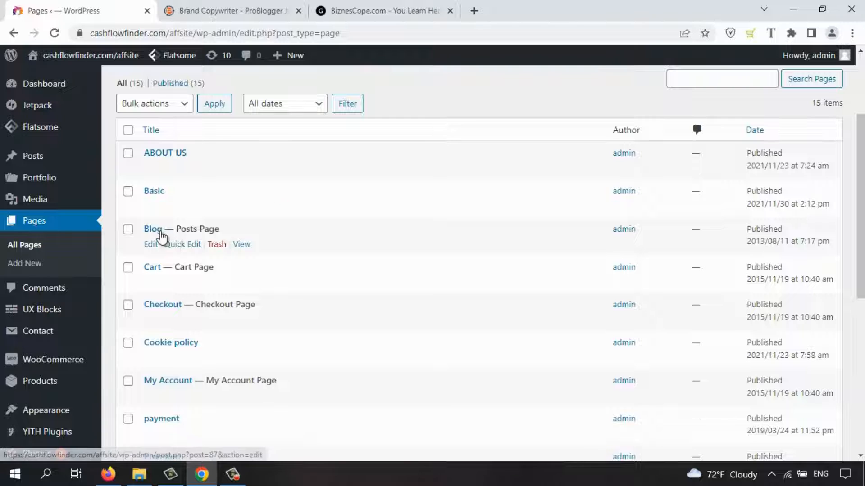
left_click_drag(862, 231, 863, 356)
Step: Open the Refund policy page for editing, examine its text and dismiss the plugin update notice
left_click(152, 206)
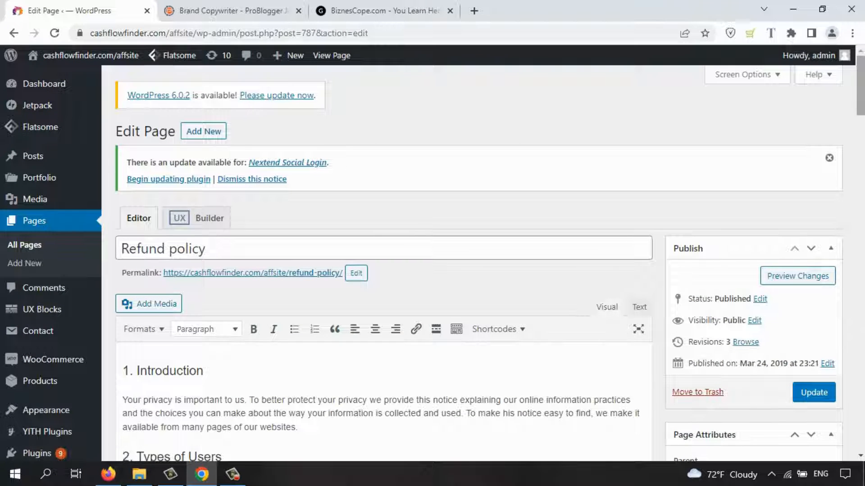
scroll(863, 110, "down", 3)
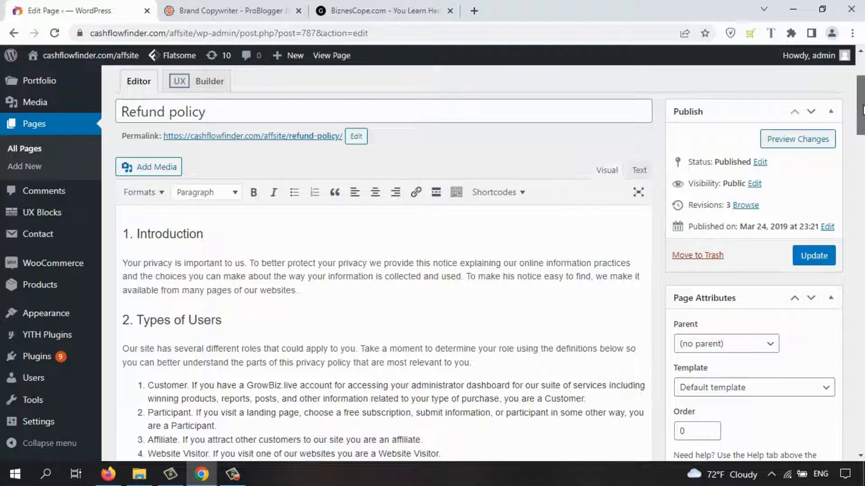
left_click_drag(862, 111, 863, 89)
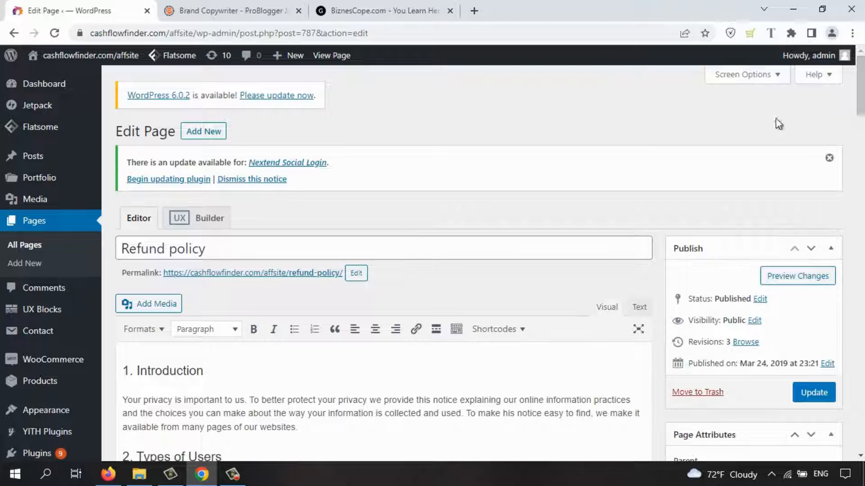
left_click_drag(861, 82, 862, 53)
left_click(828, 158)
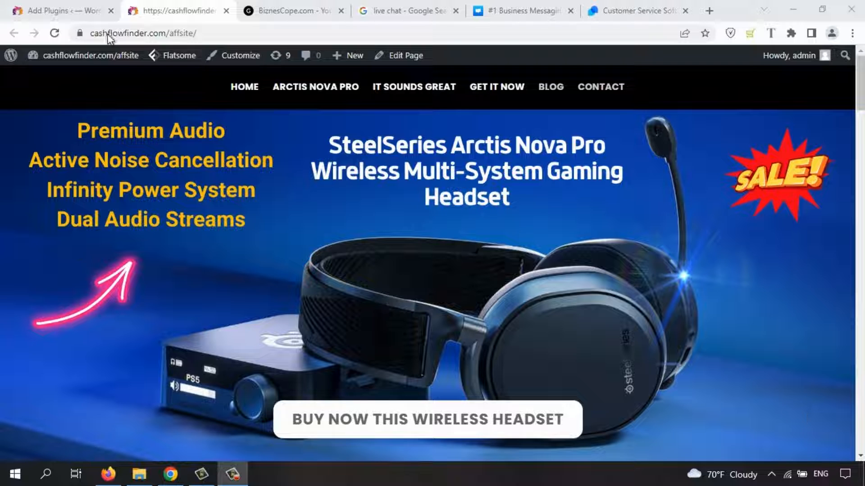
Step: Check the "Crisp – Live Chat and Chatbot" plugin entry, open the Crisp website's pricing page and dismiss its chat prompt
left_click(70, 13)
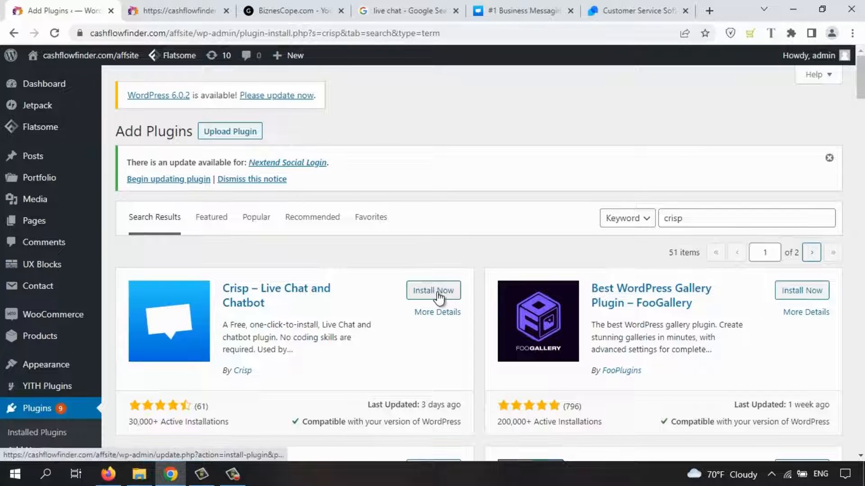
left_click(533, 12)
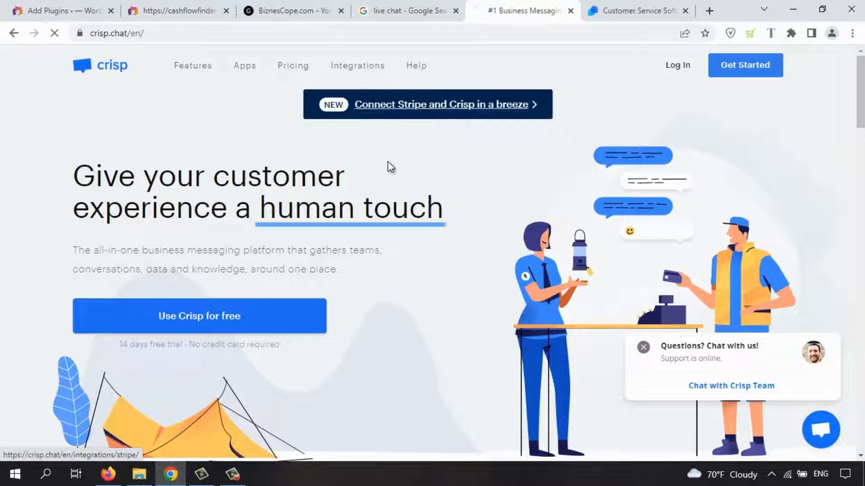
left_click(292, 65)
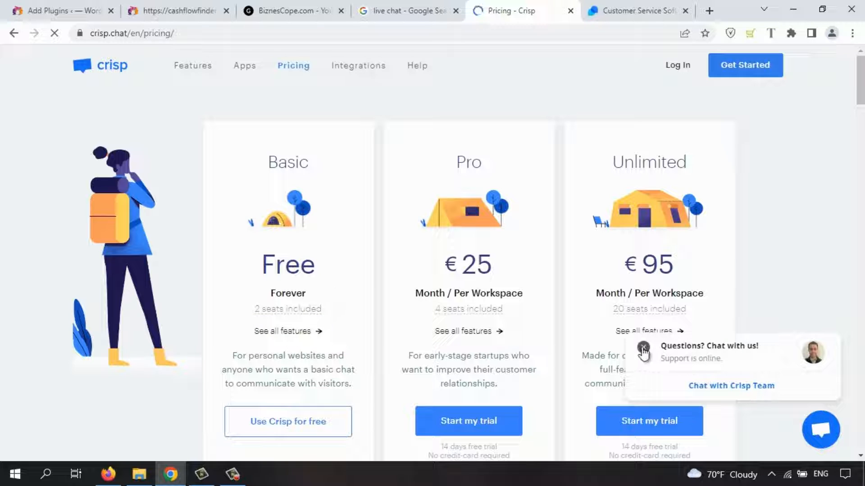
left_click(643, 348)
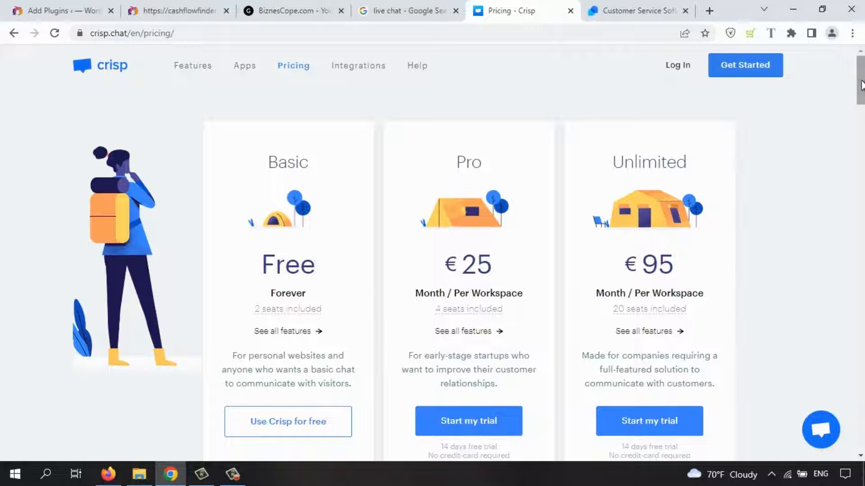
Step: Compare the Crisp Basic, Pro, Unlimited and Enterprise plans, and open and close the site's live chat window as an example
scroll(860, 96, "down", 1)
scroll(861, 96, "down", 1)
scroll(856, 104, "up", 2)
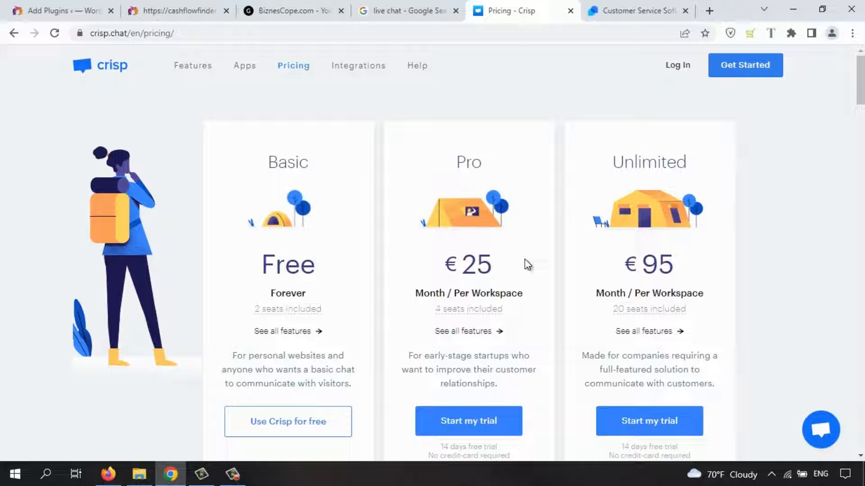
scroll(824, 336, "down", 4)
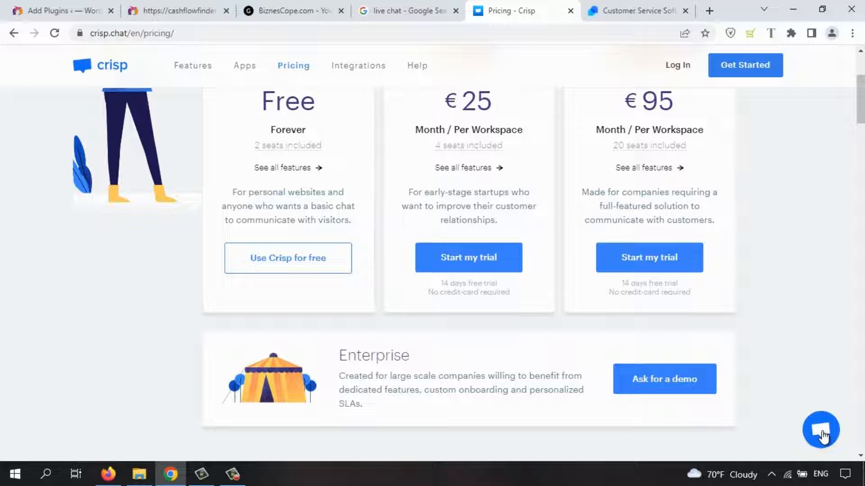
left_click(808, 423)
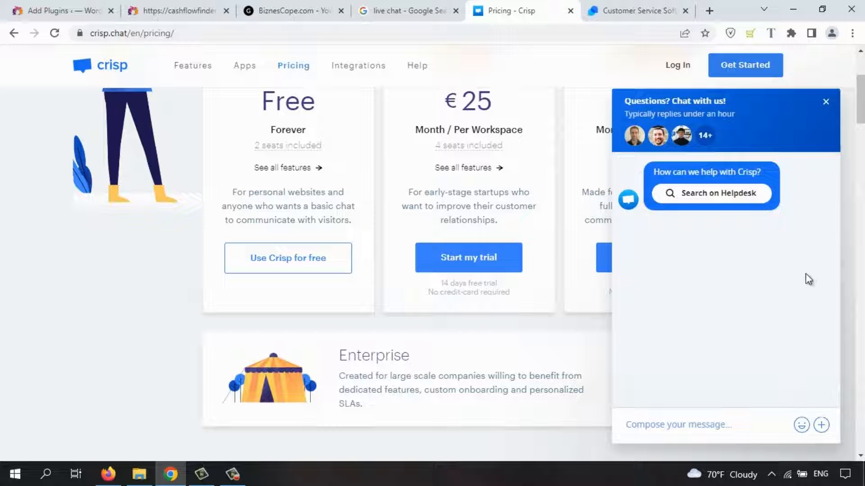
left_click(826, 102)
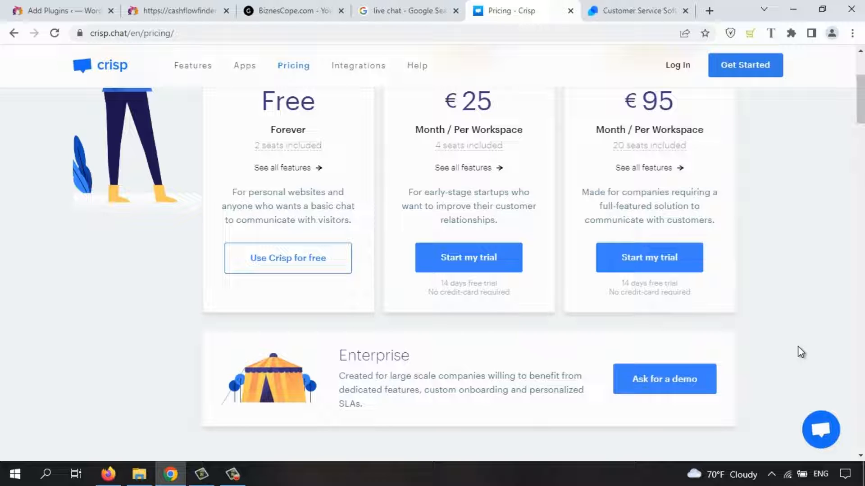
Step: Review the Crisp pricing plans, the Tidio homepage and the Google "live chat" results, and return to the WordPress plugin search
left_click_drag(864, 89, 864, 70)
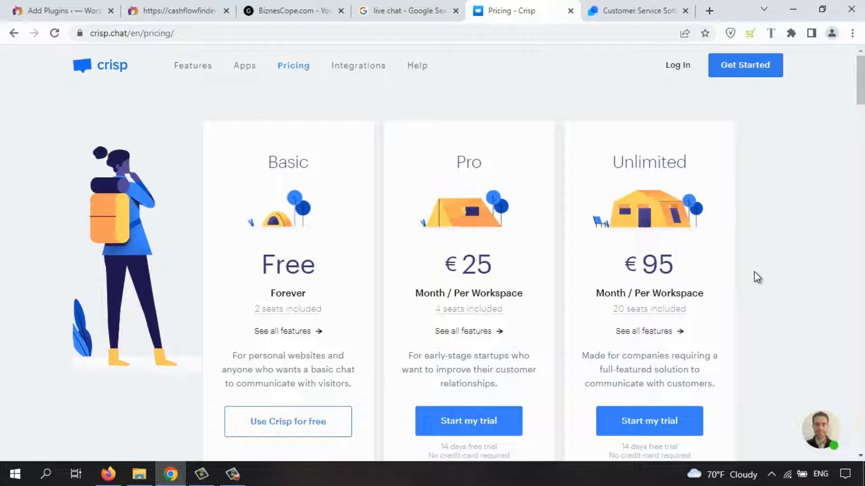
left_click(63, 11)
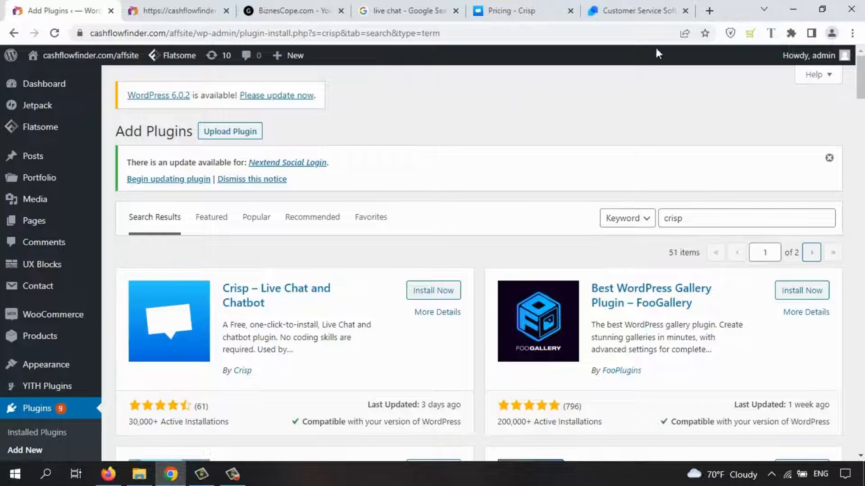
left_click(633, 14)
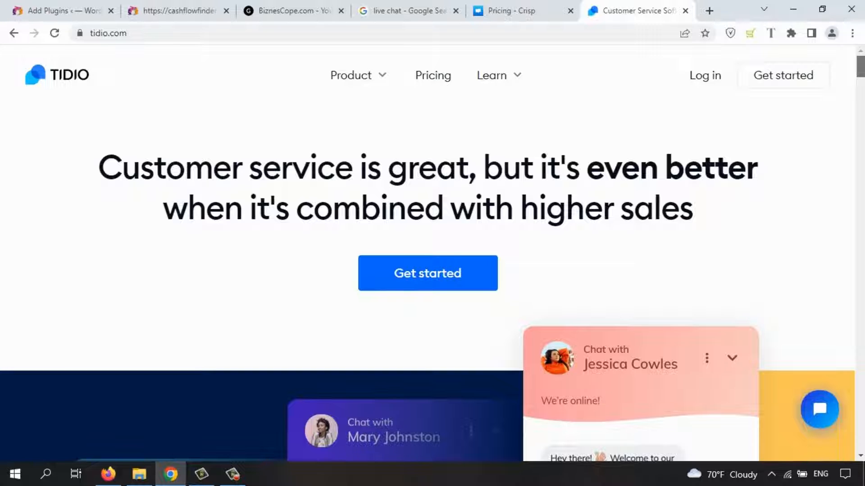
mouse_move(861, 67)
left_mouse_down()
mouse_move(863, 92)
mouse_move(864, 76)
left_mouse_up()
left_click(499, 10)
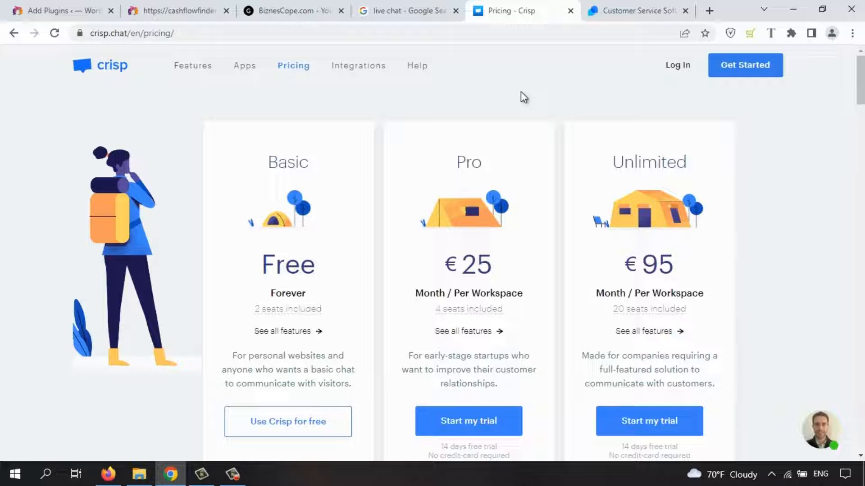
left_click(390, 10)
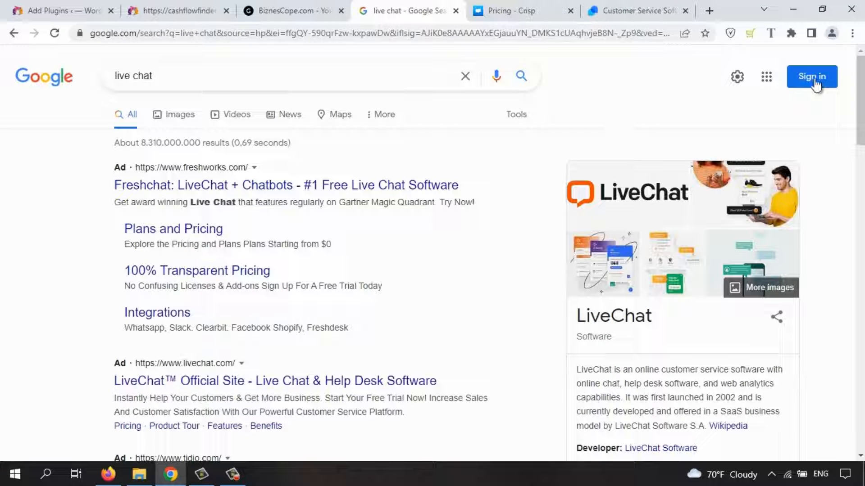
left_click_drag(861, 94, 862, 267)
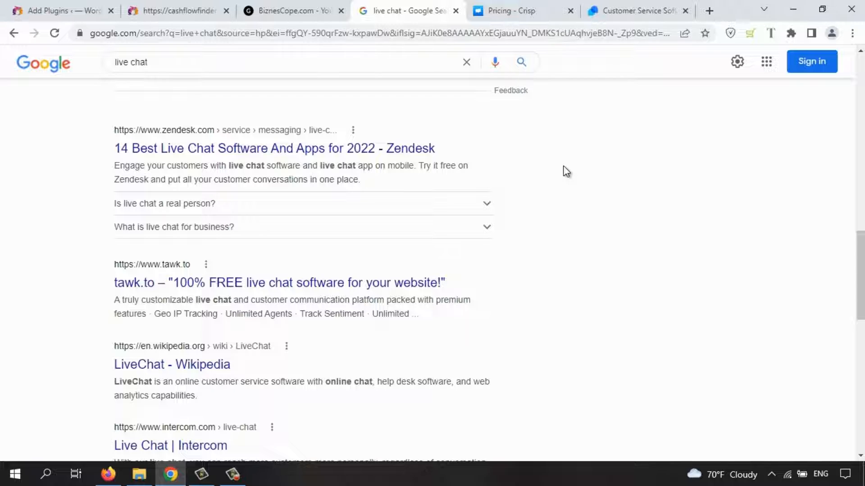
key("ctrl+1")
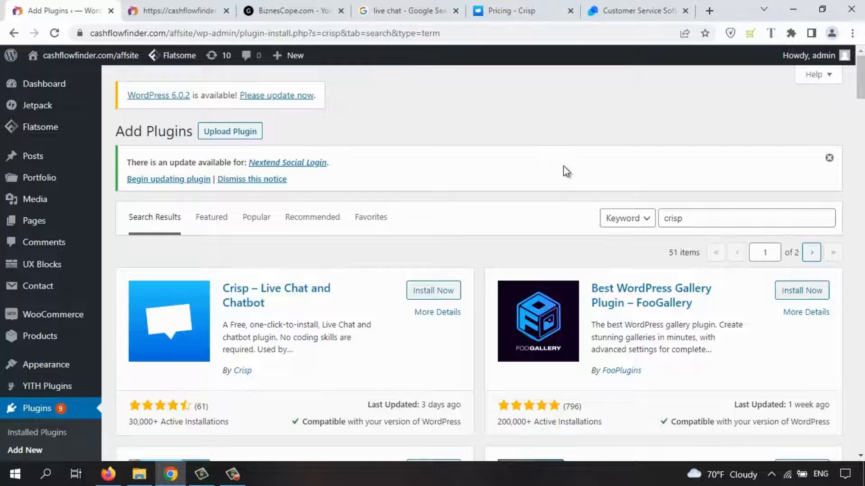
Step: Search Google for "bluehost", open the Bluehost website and go to its Affiliates page from the footer links
key("ctrl+4")
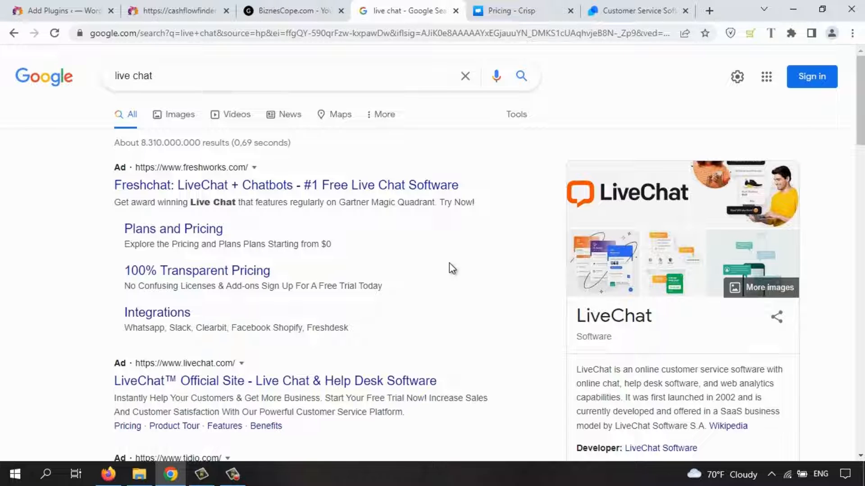
left_click_drag(186, 75, 85, 81)
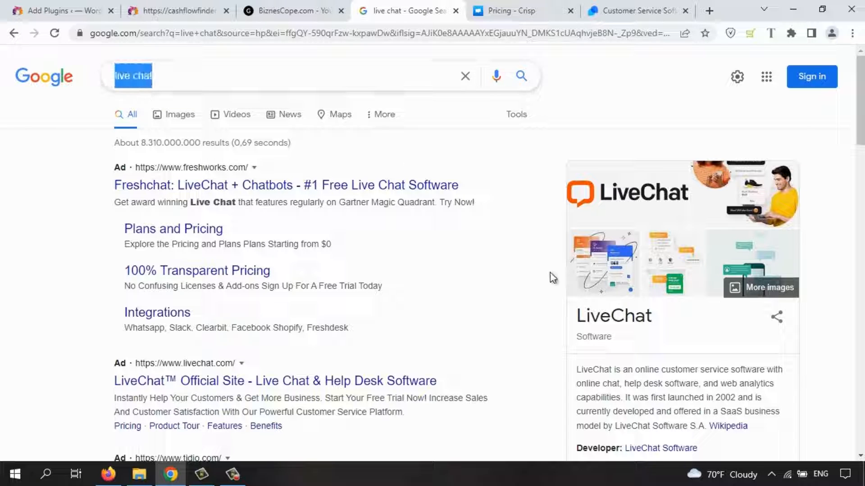
type("web")
key("BackSpace")
key("BackSpace")
key("BackSpace")
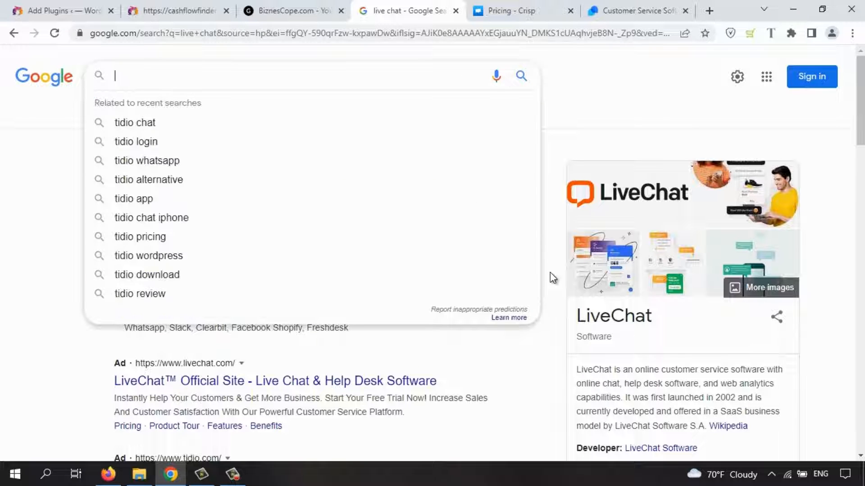
type("bluehost")
key("Return")
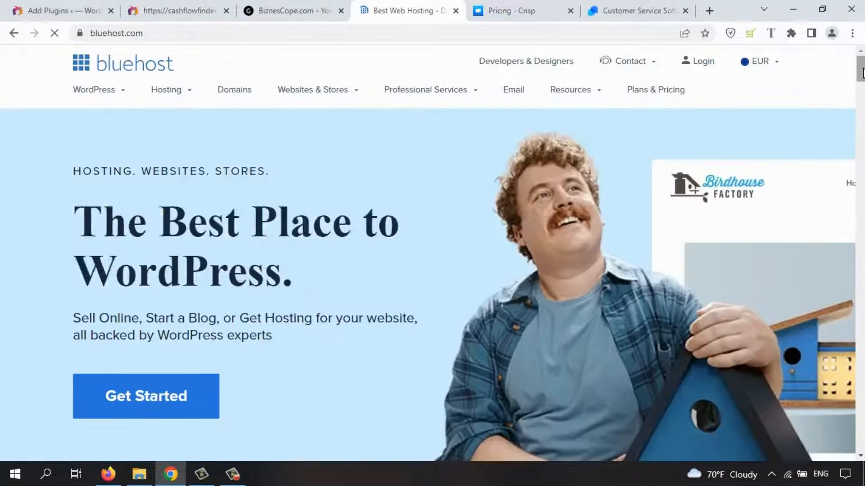
mouse_move(862, 74)
left_mouse_down()
mouse_move(862, 88)
mouse_move(862, 72)
left_mouse_up()
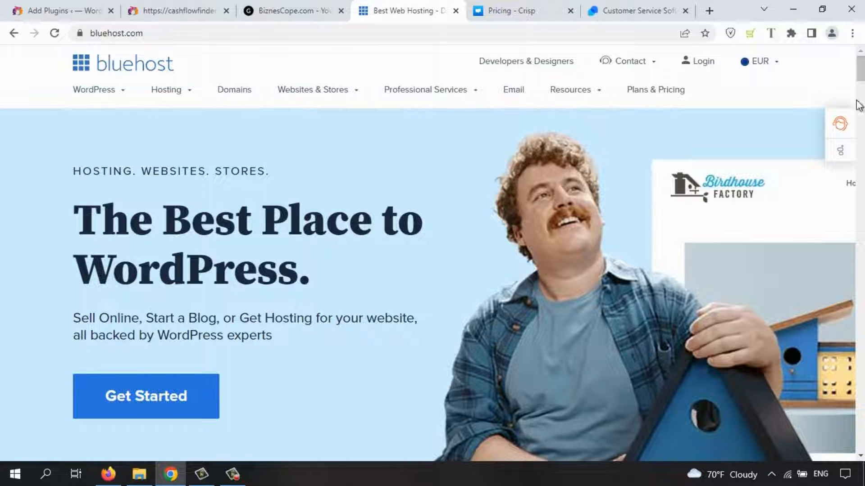
left_click_drag(860, 68, 849, 476)
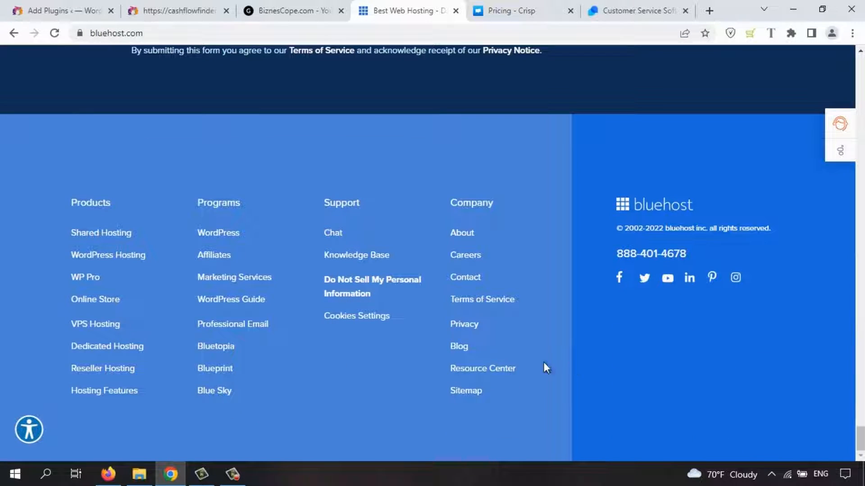
left_click(216, 255)
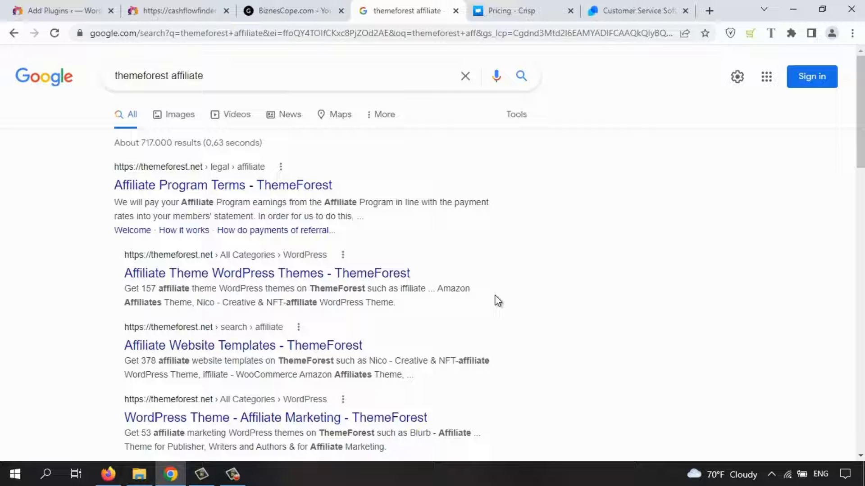
Step: Open ThemeForest's Affiliate Program Terms, read the "Becoming an Affiliate" and "How it works" sections, and follow the referral page link
left_click(235, 193)
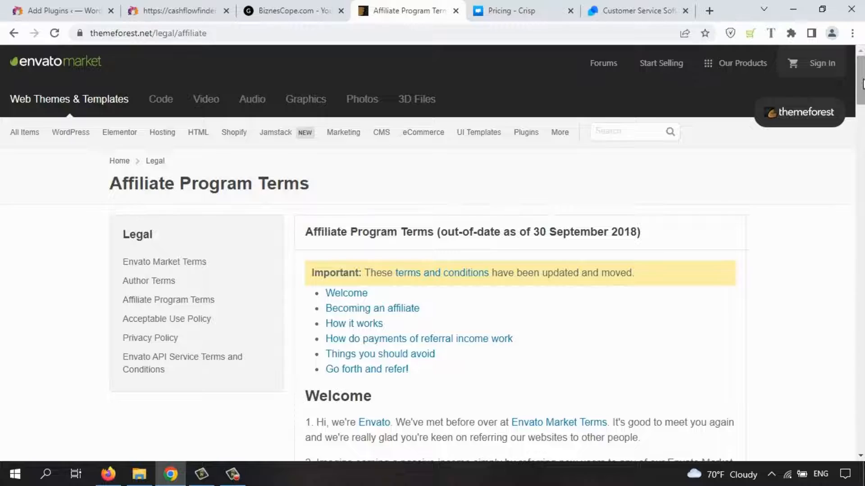
scroll(862, 83, "down", 4)
scroll(862, 83, "up", 4)
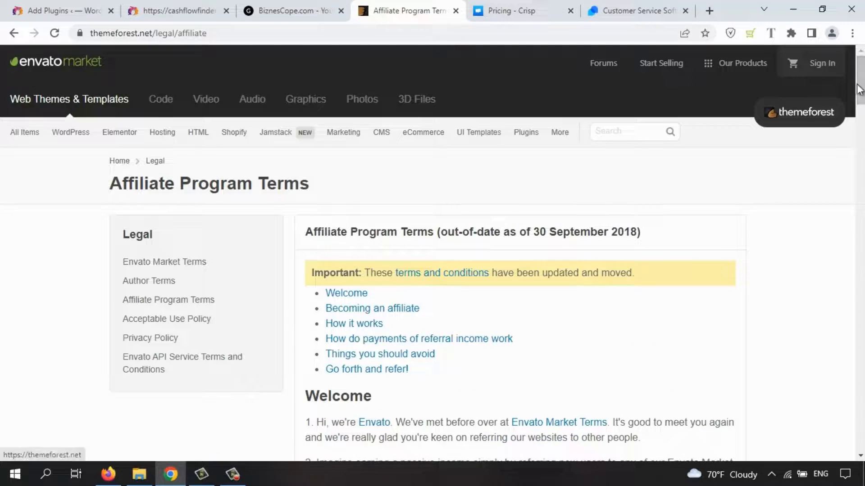
mouse_move(859, 88)
left_mouse_down()
mouse_move(858, 405)
mouse_move(862, 98)
left_mouse_up()
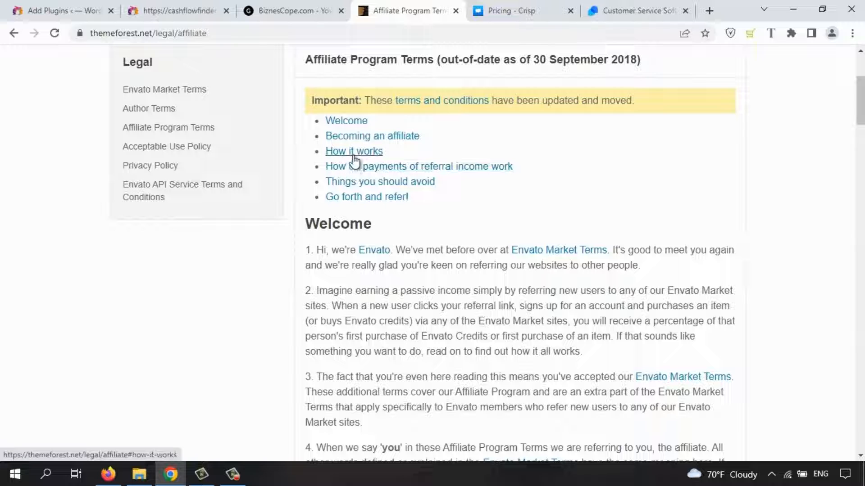
left_click(358, 136)
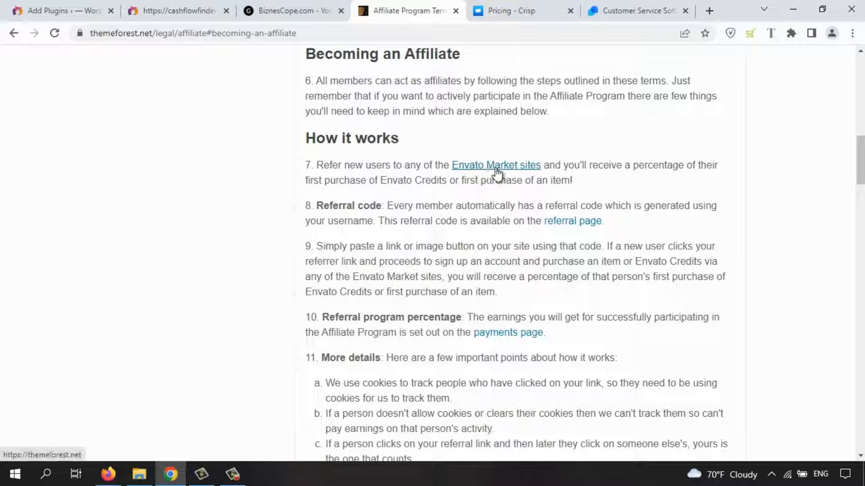
left_click_drag(860, 135, 860, 170)
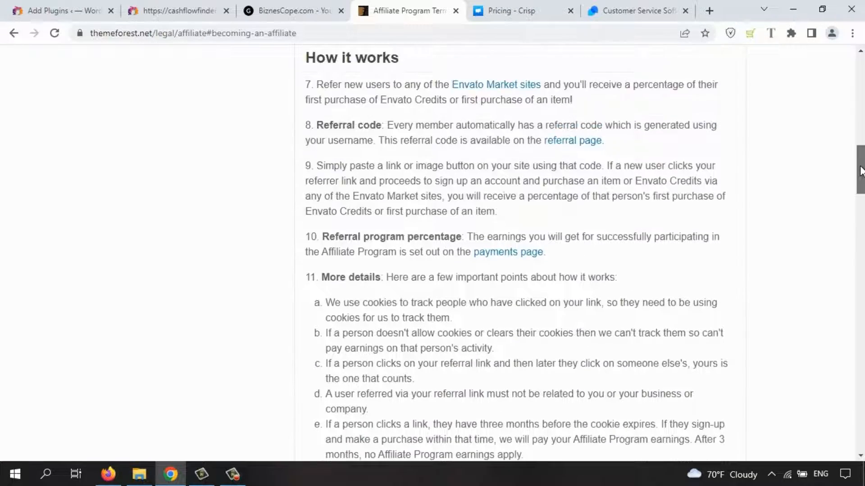
left_click(593, 143)
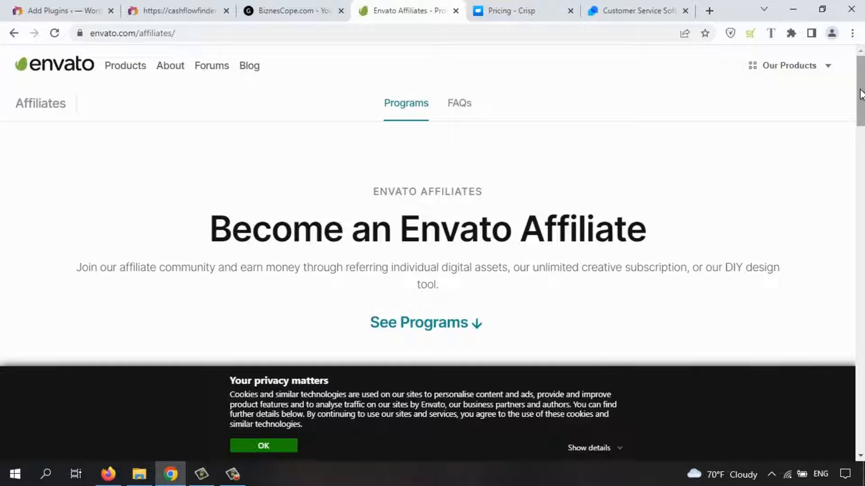
Step: Accept the cookie notice on the Envato Affiliates page and examine who can join and the Envato Elements commission and payout details
left_click(263, 446)
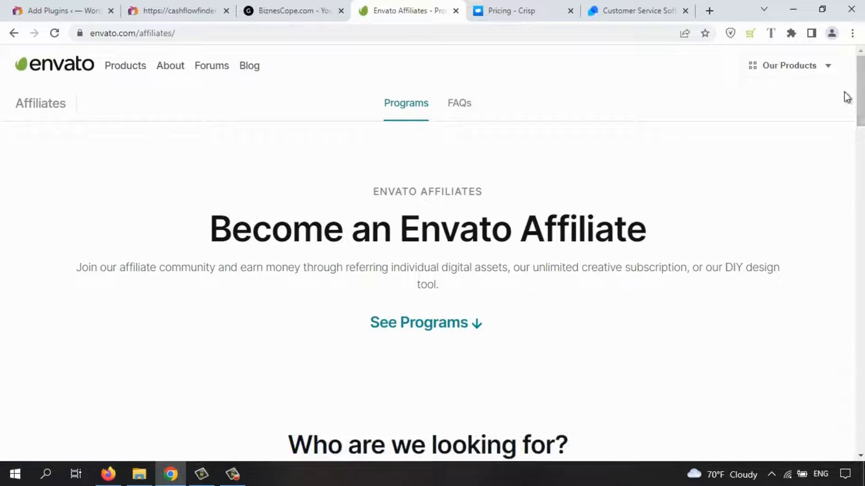
scroll(860, 108, "down", 3)
left_click_drag(859, 108, 859, 134)
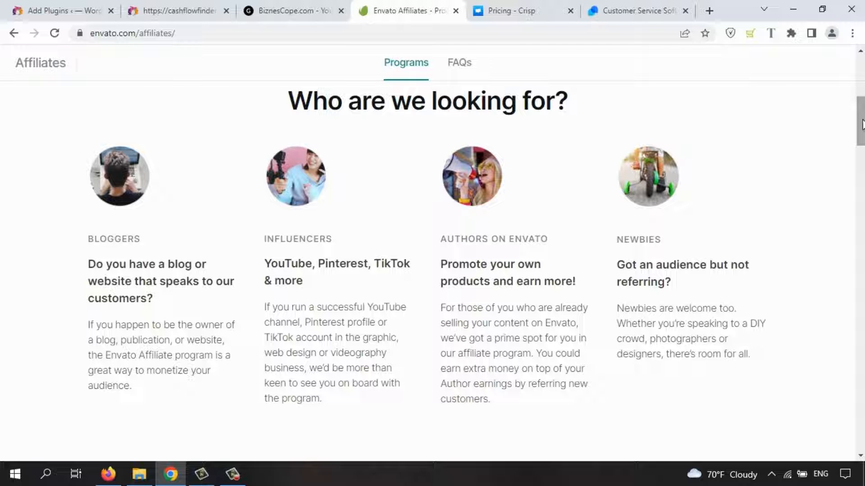
left_click_drag(862, 124, 859, 129)
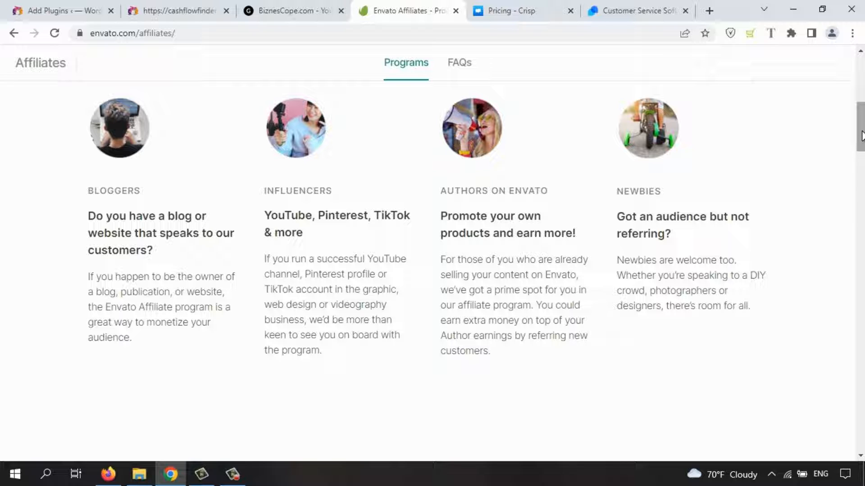
left_click_drag(861, 135, 861, 180)
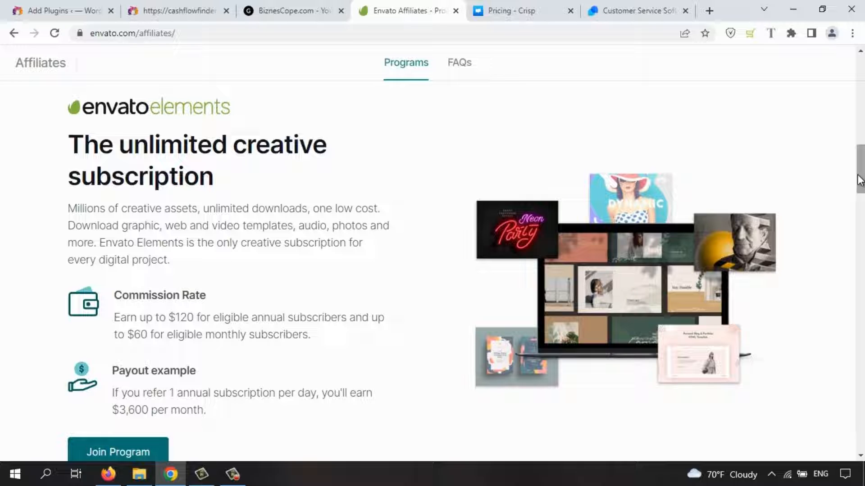
left_click_drag(860, 180, 858, 184)
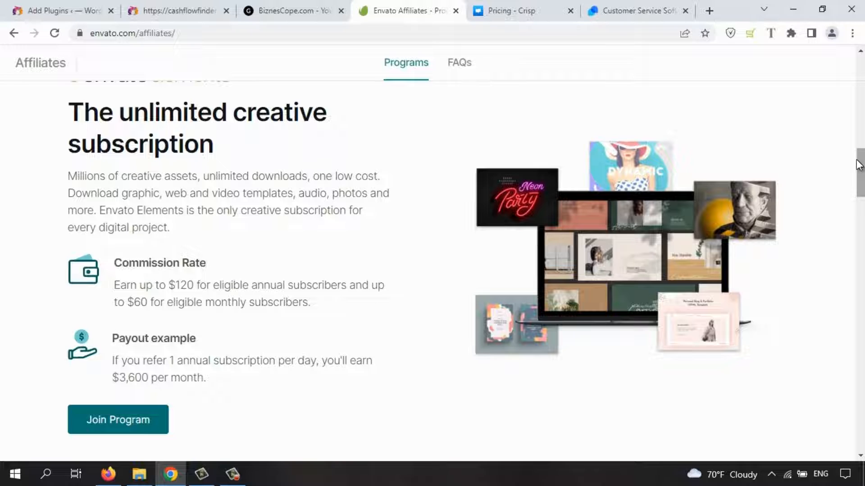
left_click_drag(860, 166, 858, 215)
scroll(749, 209, "up", 6)
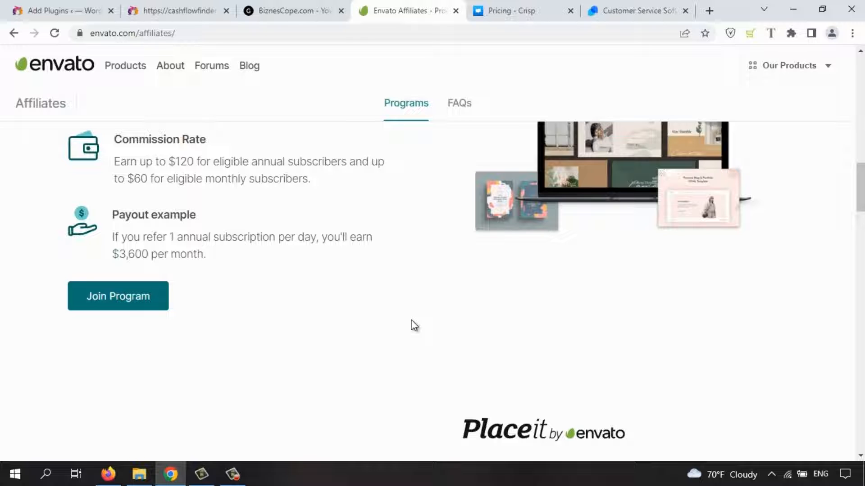
Step: Back in WordPress, replace the "crisp" plugin search with "google analytics"
key("ctrl+1")
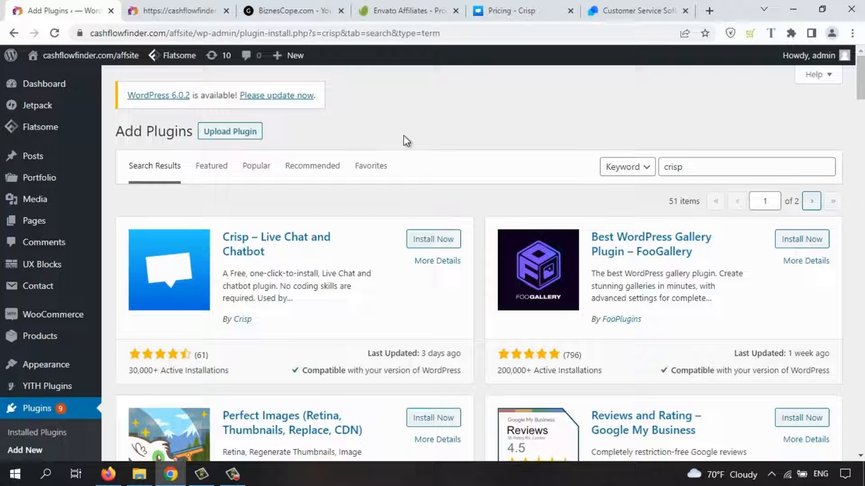
left_click(712, 166)
key("BackSpace")
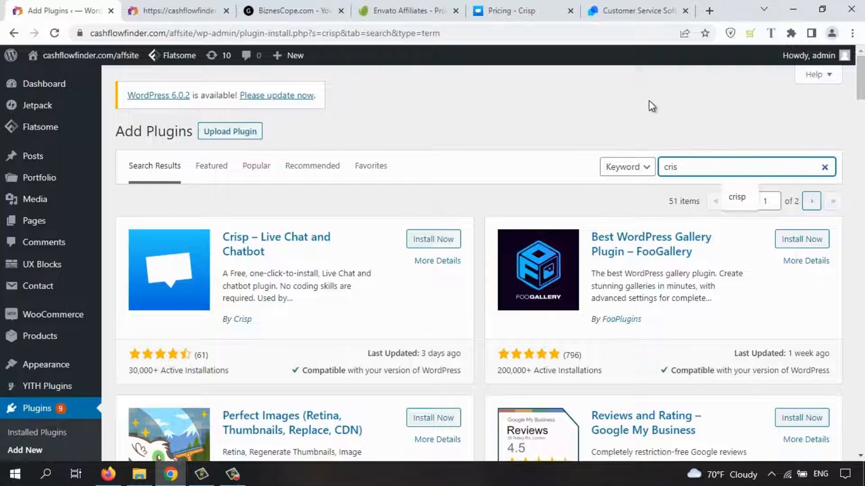
key("BackSpace")
key("BackSpace")
key("BackSpace")
key("BackSpace")
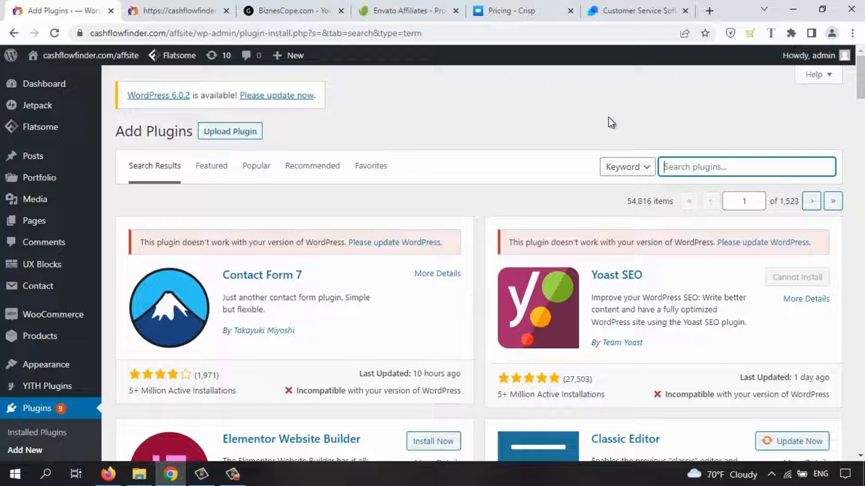
left_click(705, 173)
type("goigle")
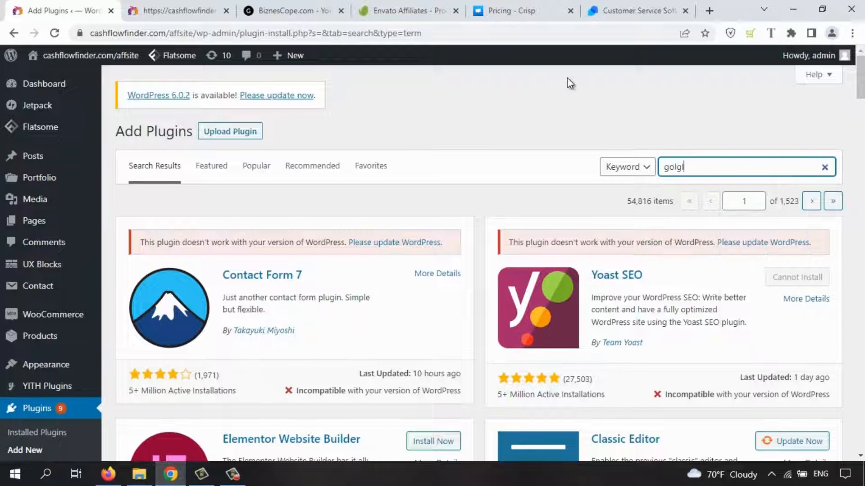
key("BackSpace")
key("BackSpace")
key("BackSpace")
key("BackSpace")
type("gl")
key("BackSpace")
key("BackSpace")
type("ogle NL")
key("BackSpace")
key("BackSpace")
type("analytics")
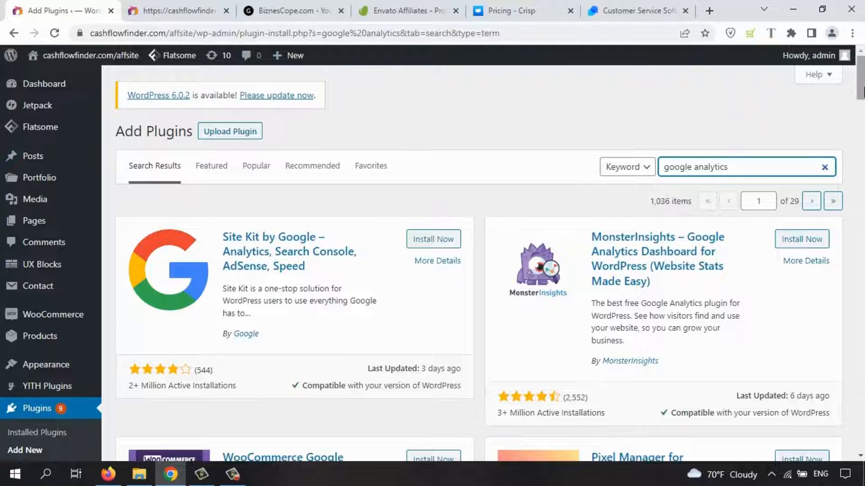
Step: Look through the Google Analytics plugin results and open the details of MonsterInsights – Google Analytics Dashboard for WordPress
left_click_drag(861, 92, 859, 105)
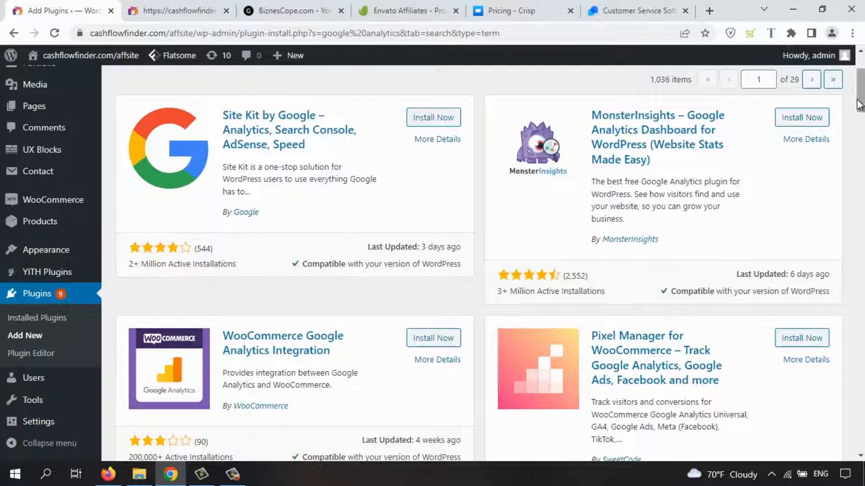
left_click_drag(860, 100, 860, 88)
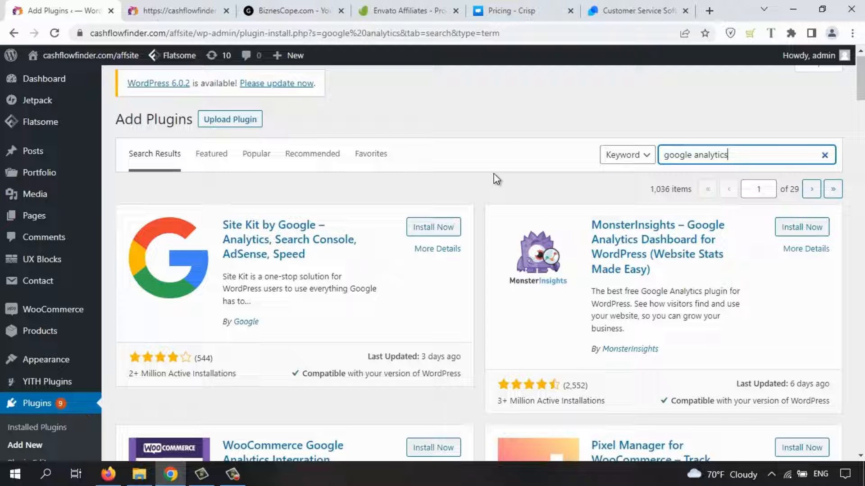
left_click(806, 251)
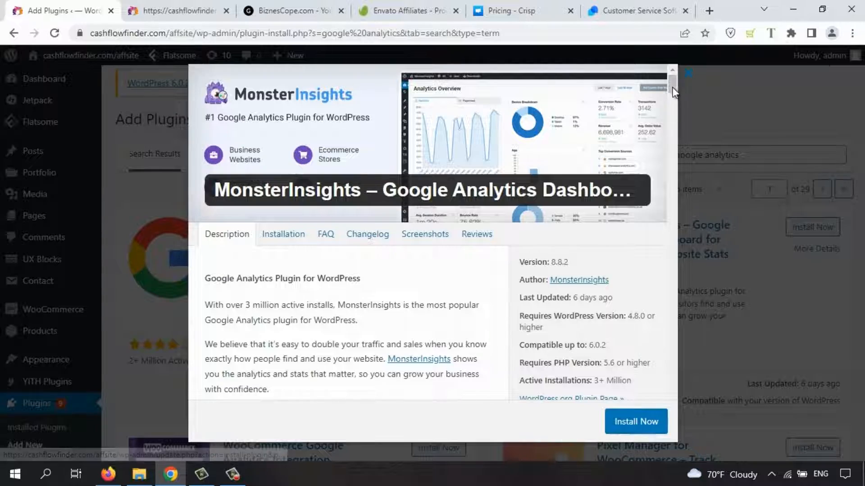
mouse_move(673, 91)
left_mouse_down()
mouse_move(662, 164)
mouse_move(662, 400)
mouse_move(689, 224)
mouse_move(678, 80)
left_mouse_up()
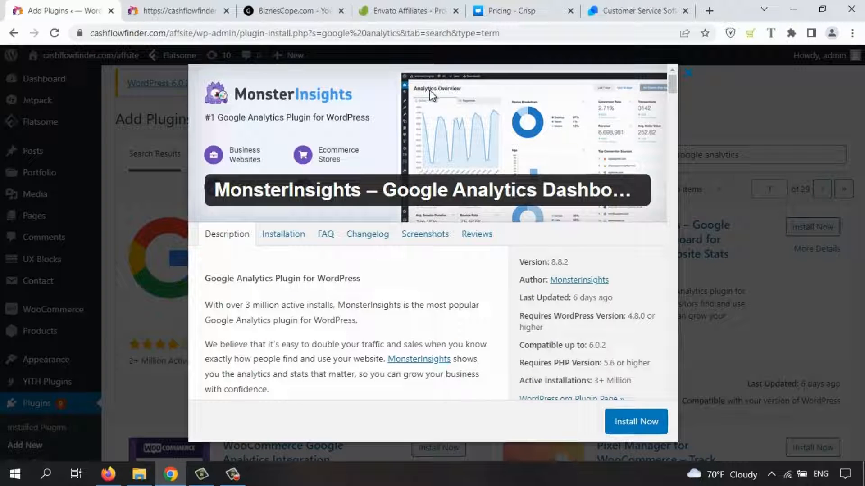
Step: Close the MonsterInsights details and search for the "statcounter" plugin instead of "google analytics"
left_click(689, 81)
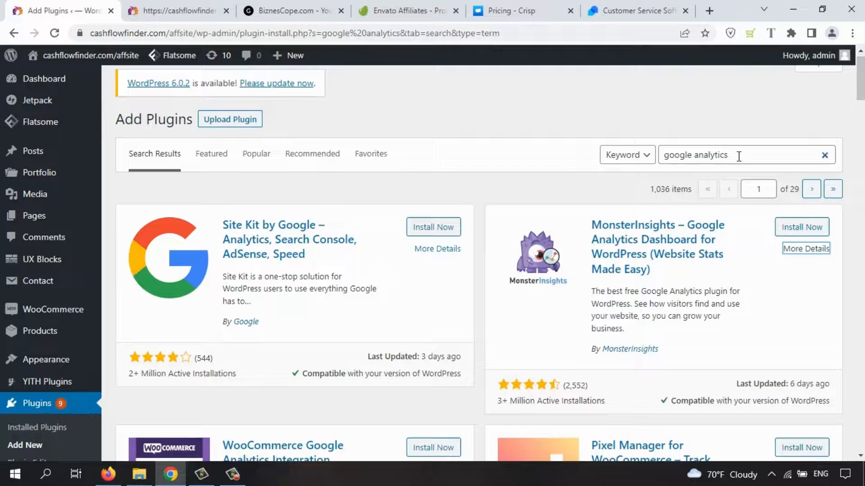
left_click_drag(737, 156, 640, 161)
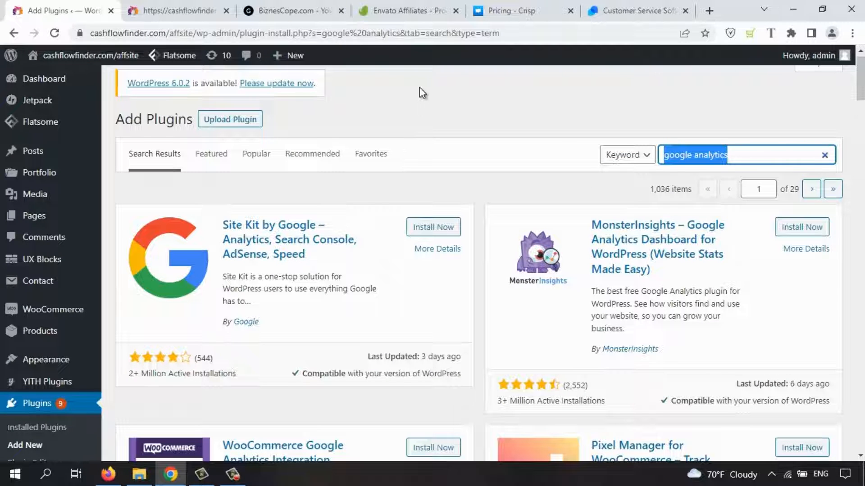
type("statcounter")
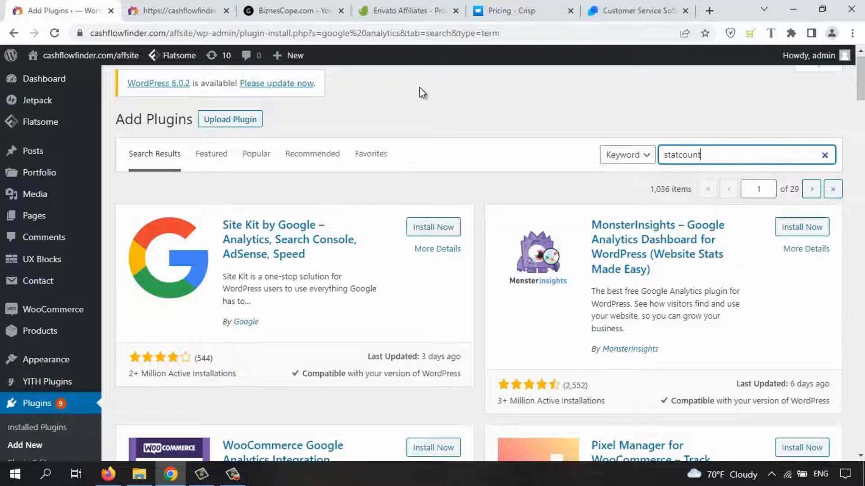
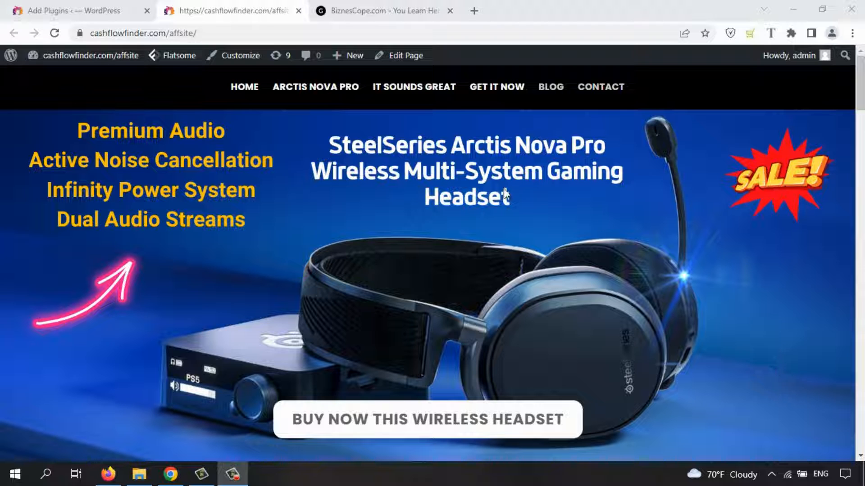
Step: Open the home page in UX Builder and examine its mobile layout, including the hero banner
left_click(399, 80)
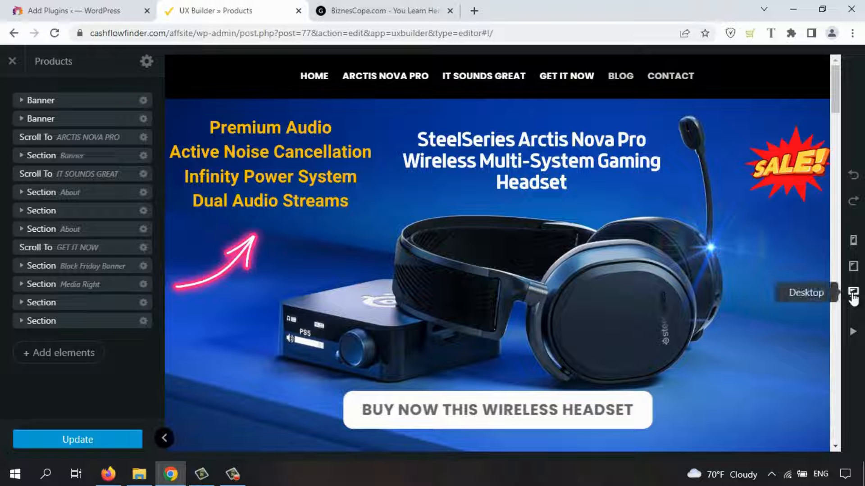
left_click(854, 246)
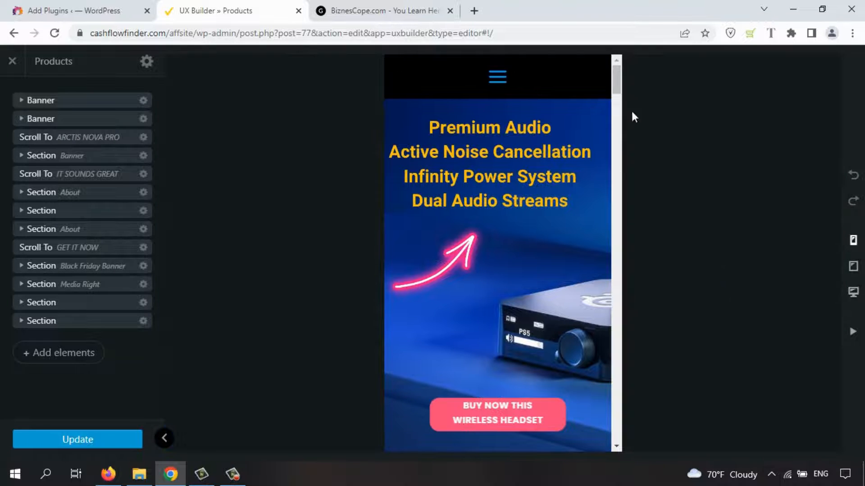
scroll(616, 78, "down", 2)
scroll(615, 79, "up", 2)
left_click_drag(615, 75, 613, 141)
left_click_drag(612, 152, 605, 69)
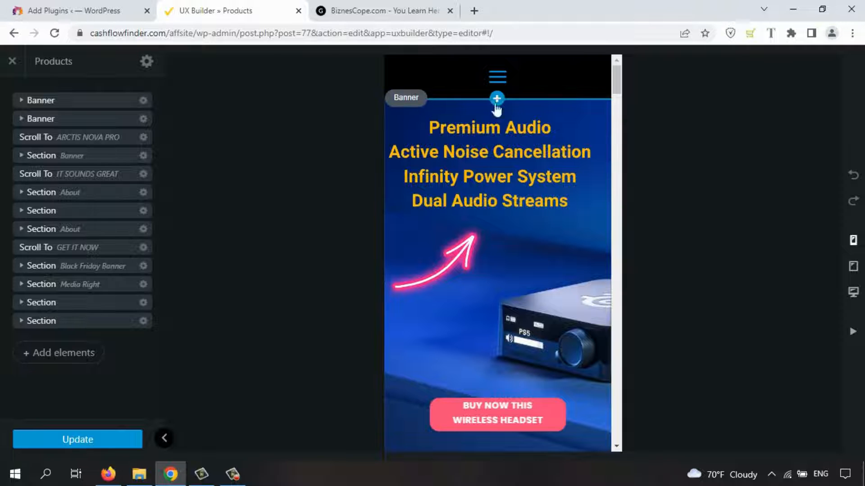
Step: In the mobile layout, move the blue hero banner's background focus point to the middle of the image, onto the headset
left_click(412, 99)
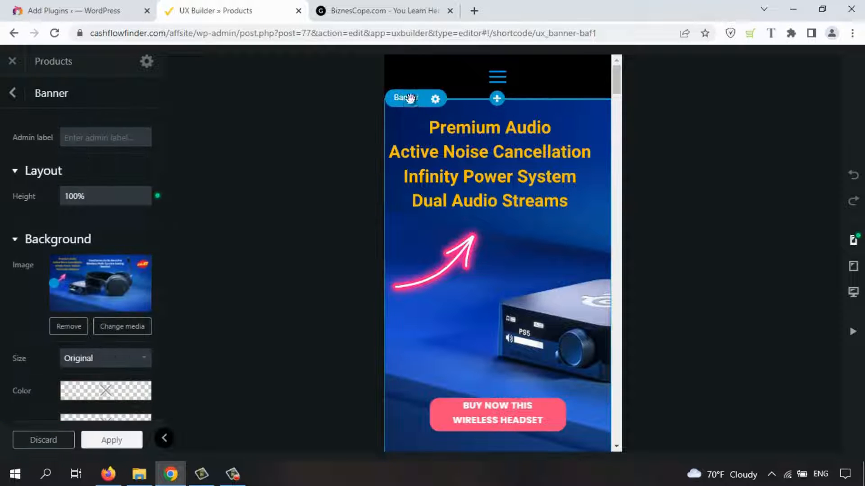
left_click_drag(69, 286, 53, 277)
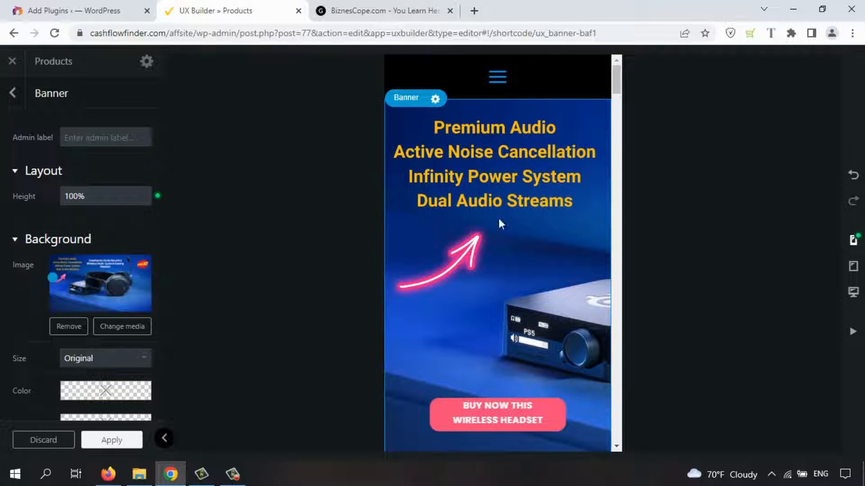
left_click_drag(52, 277, 100, 285)
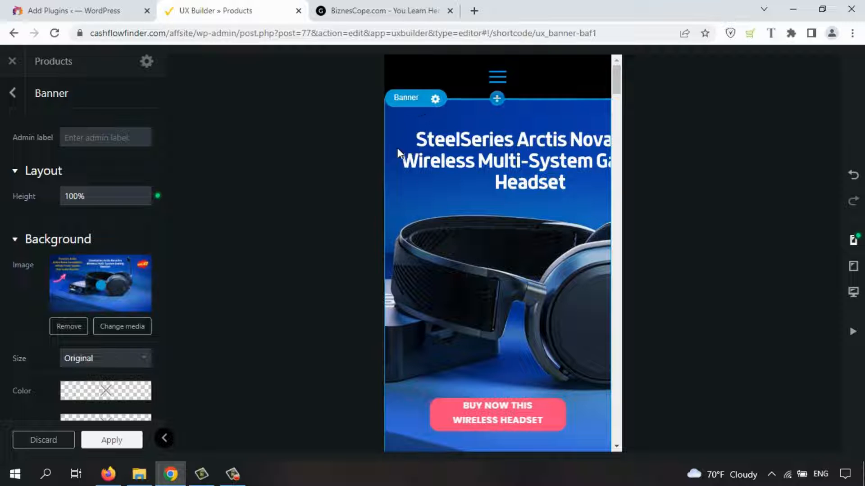
mouse_move(617, 77)
left_mouse_down()
mouse_move(616, 96)
mouse_move(618, 65)
left_mouse_up()
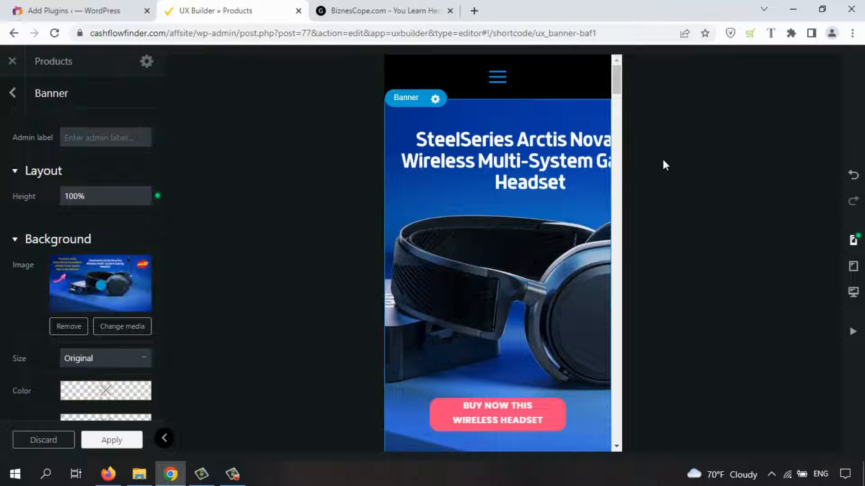
Step: Adjust the background focus of the multicoloured headphones banner so the whole headset fits the mobile width, and apply the changes
left_click_drag(615, 79, 613, 141)
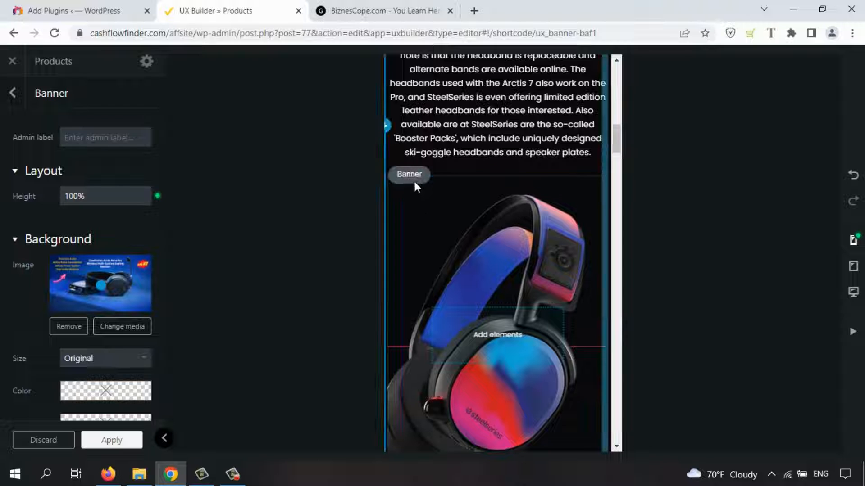
left_click(414, 180)
left_click_drag(618, 139, 617, 145)
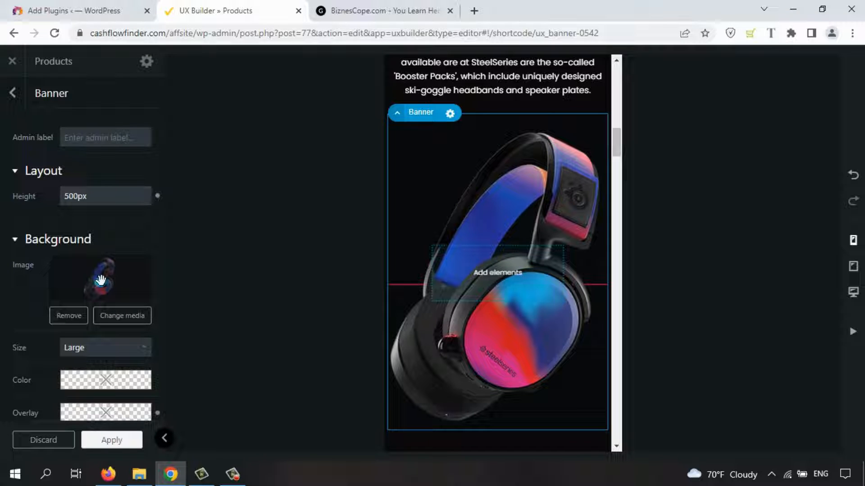
left_click(107, 441)
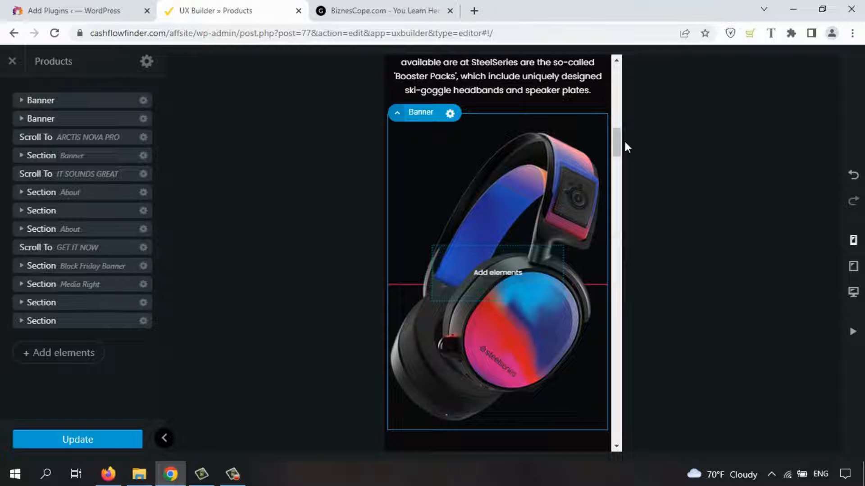
Step: Check the hero banner in the mobile layout, and compare it with the top of the page in the tablet layout
left_click_drag(618, 141, 610, 67)
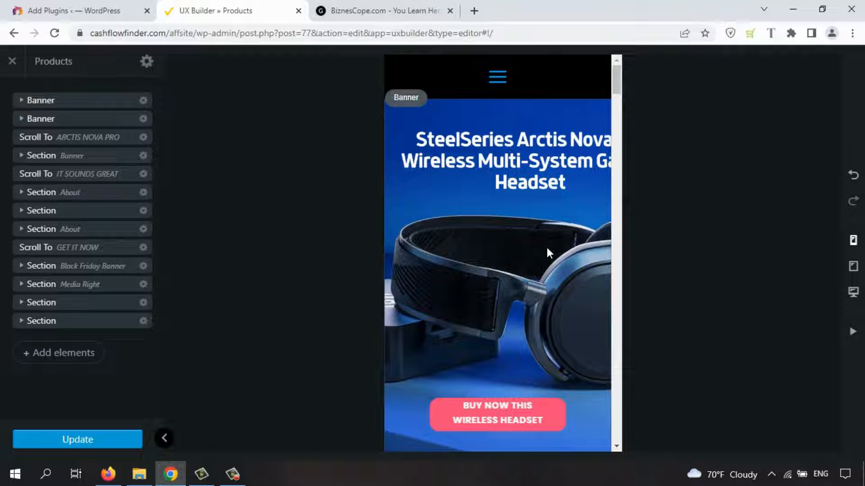
scroll(615, 78, "down", 1)
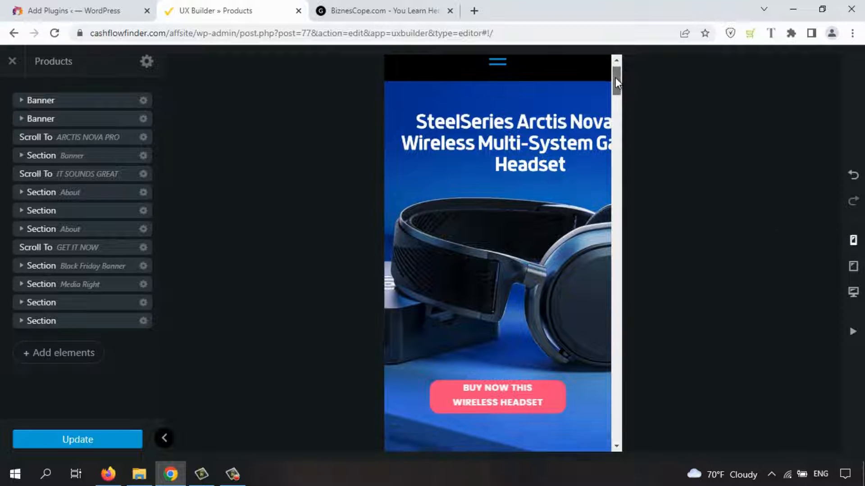
mouse_move(615, 77)
left_mouse_down()
mouse_move(614, 117)
mouse_move(617, 70)
left_mouse_up()
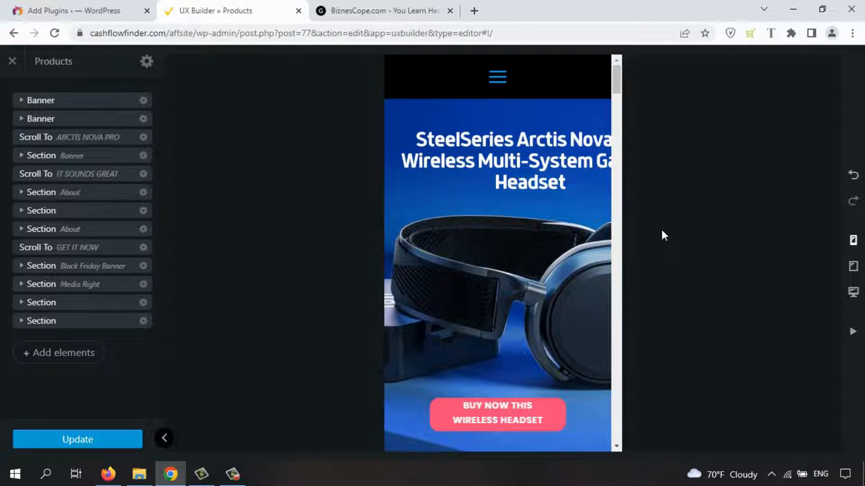
left_click(852, 266)
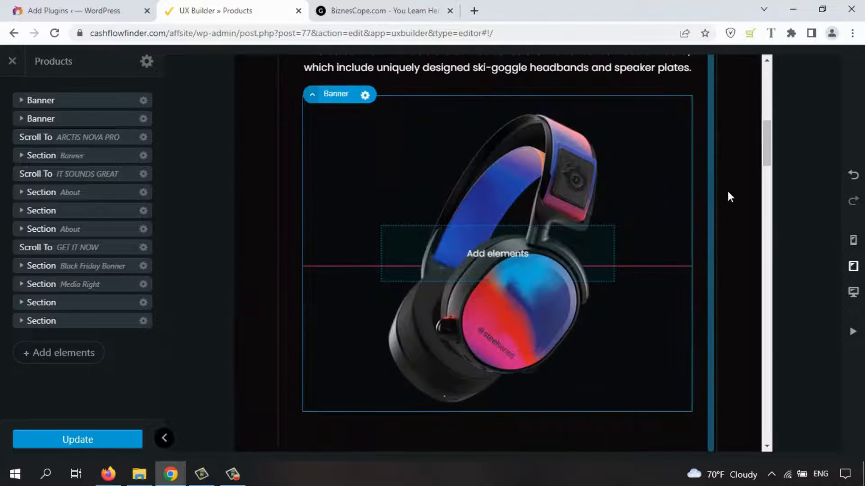
left_click_drag(766, 141, 771, 77)
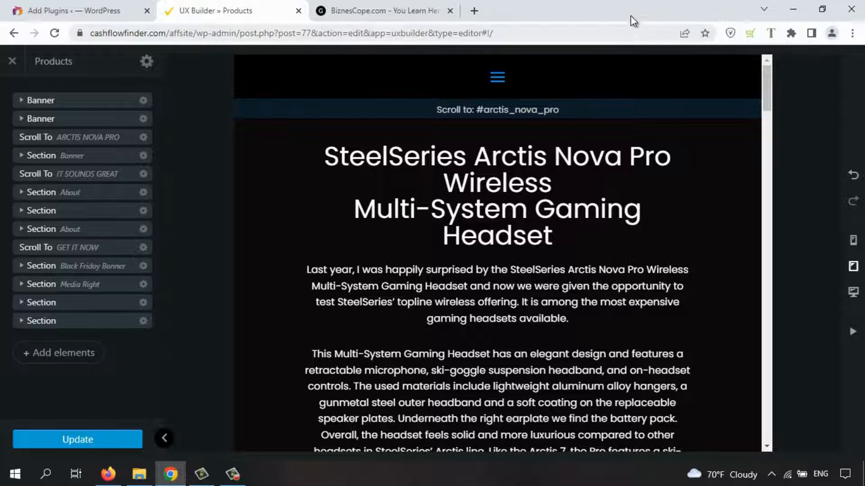
left_click_drag(769, 80, 733, 90)
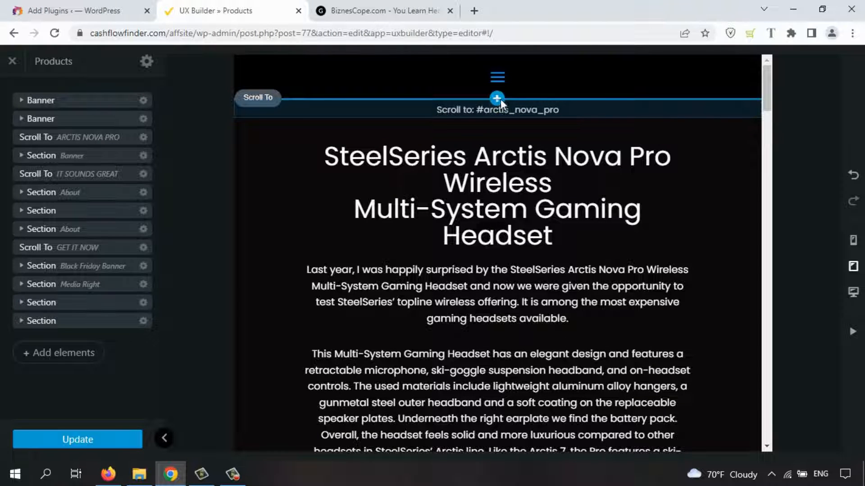
mouse_move(766, 81)
left_mouse_down()
mouse_move(761, 267)
mouse_move(779, 383)
mouse_move(769, 425)
mouse_move(764, 78)
left_mouse_up()
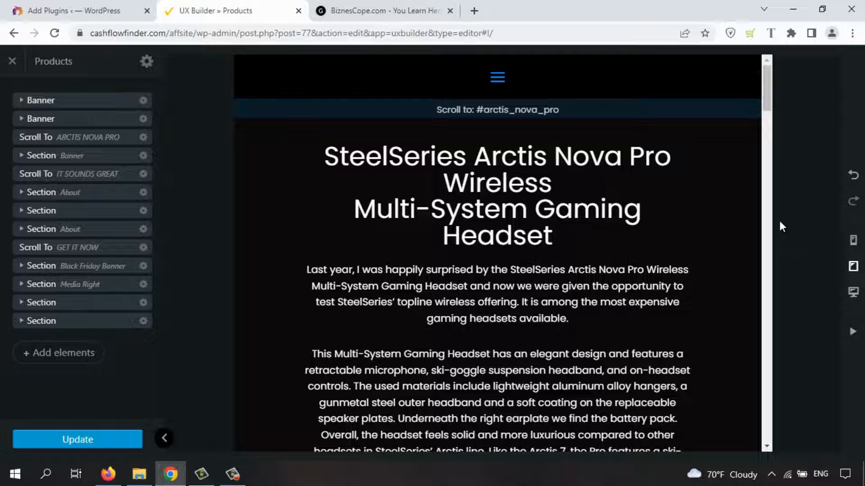
Step: Recheck the page in the mobile layout, and review the desktop layout down to the FAQ and footer
left_click(853, 240)
scroll(601, 193, "down", 5)
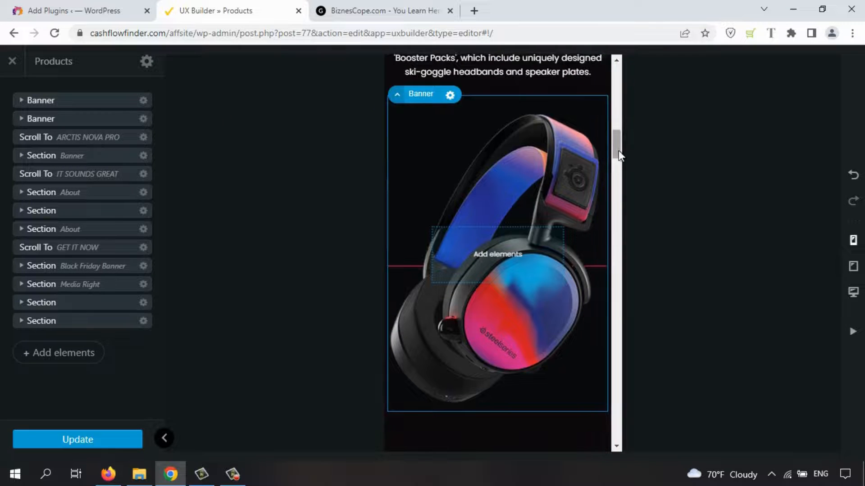
left_click_drag(618, 150, 618, 78)
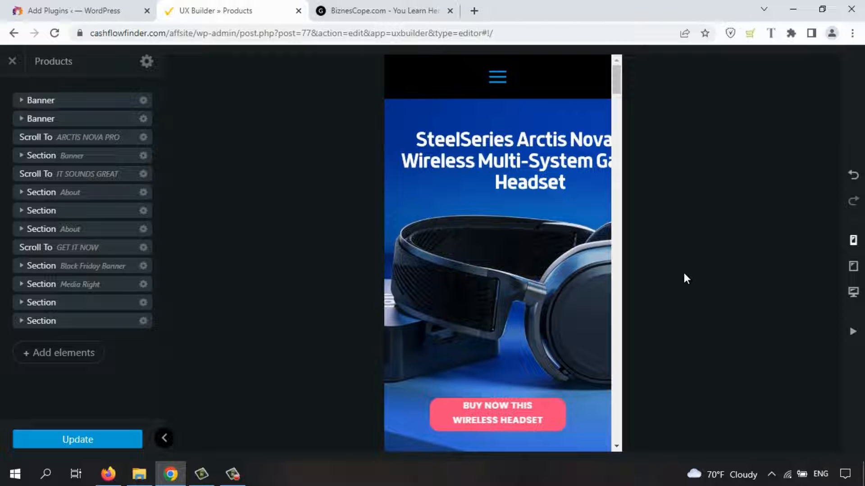
left_click(854, 292)
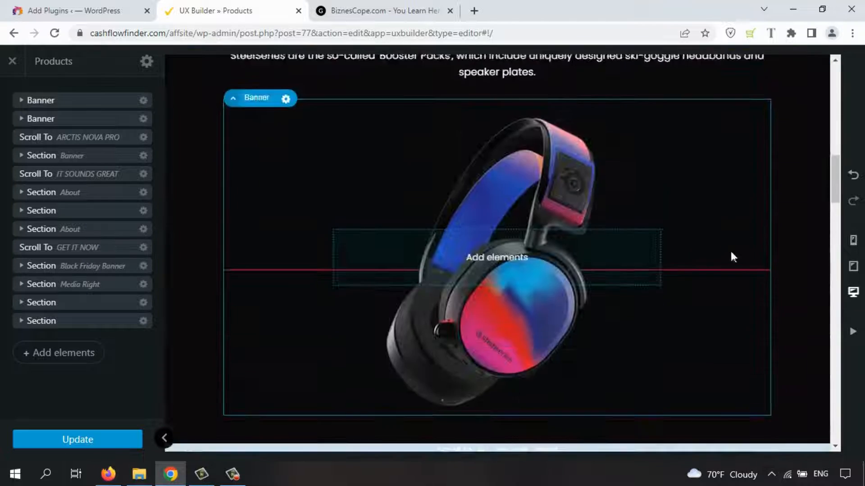
left_click_drag(835, 191, 832, 440)
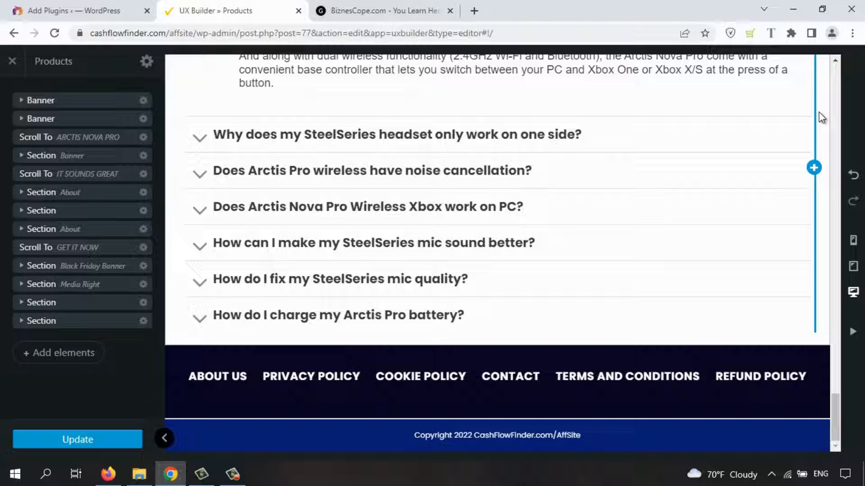
key("ctrl+shift+Tab")
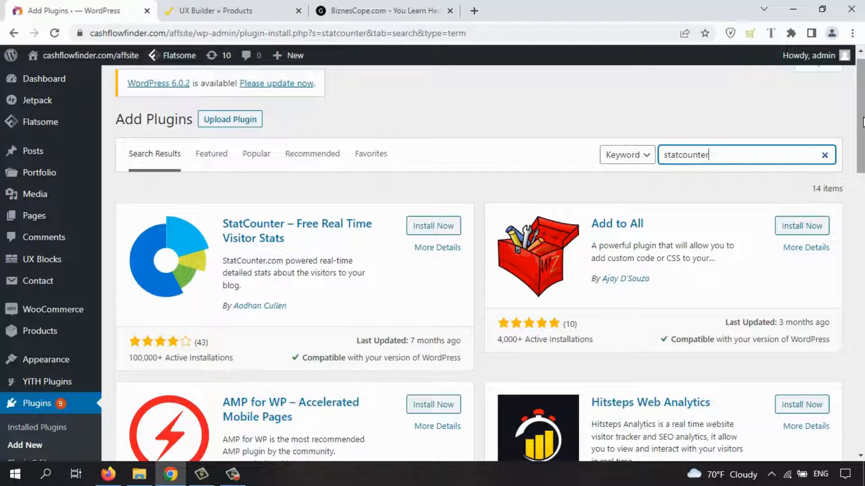
mouse_move(45, 107)
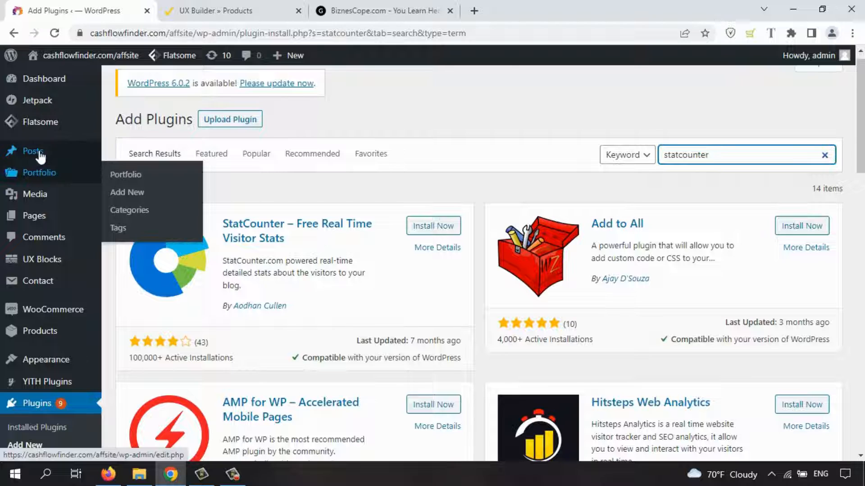
mouse_move(41, 157)
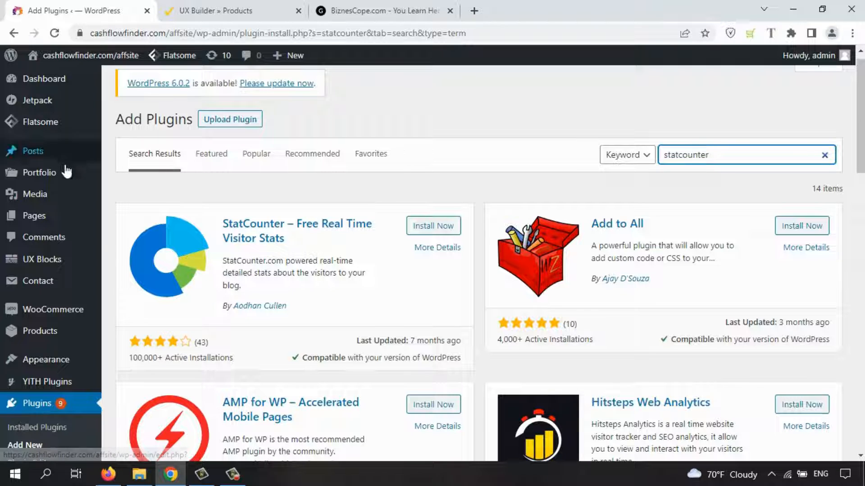
mouse_move(58, 172)
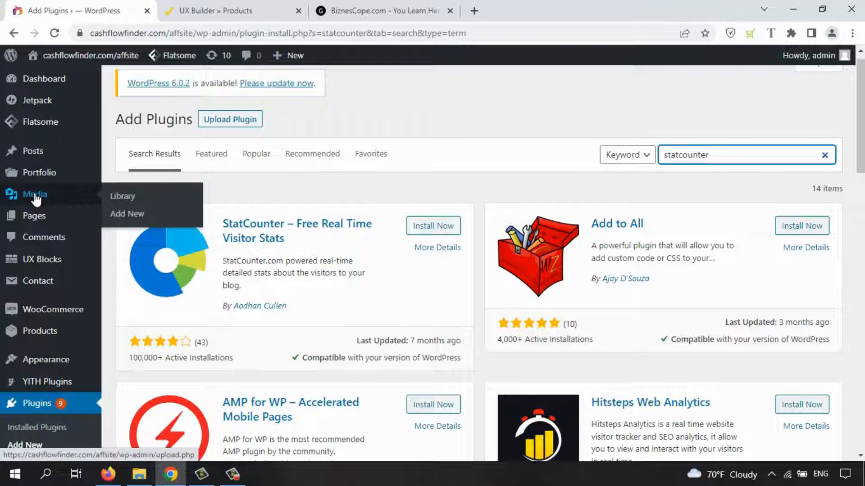
mouse_move(35, 220)
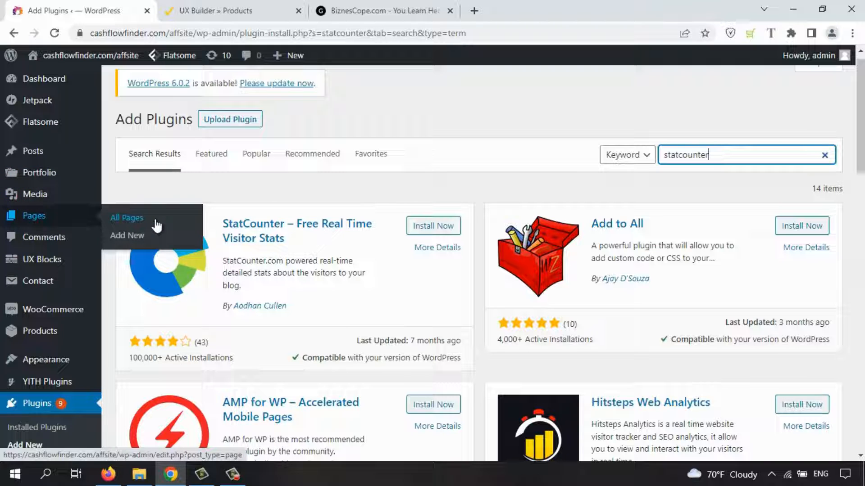
left_click(241, 11)
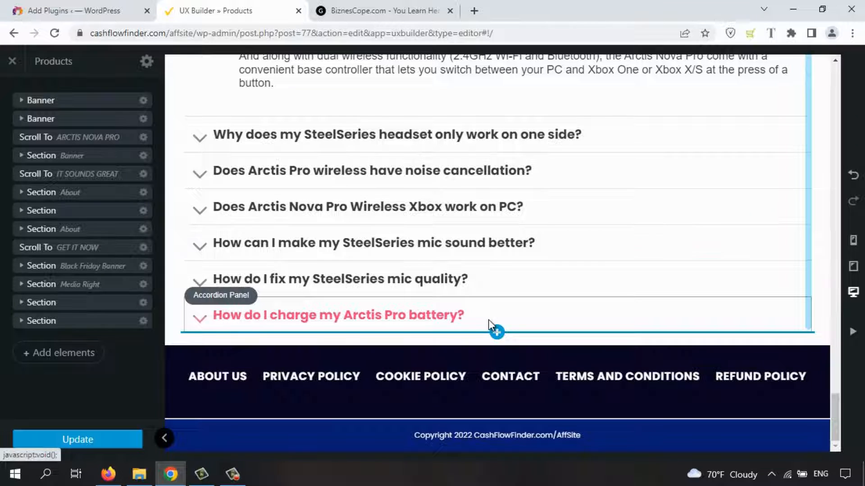
Step: Return to the WordPress admin, open the list of installed plugins and look through its entries
left_click(85, 13)
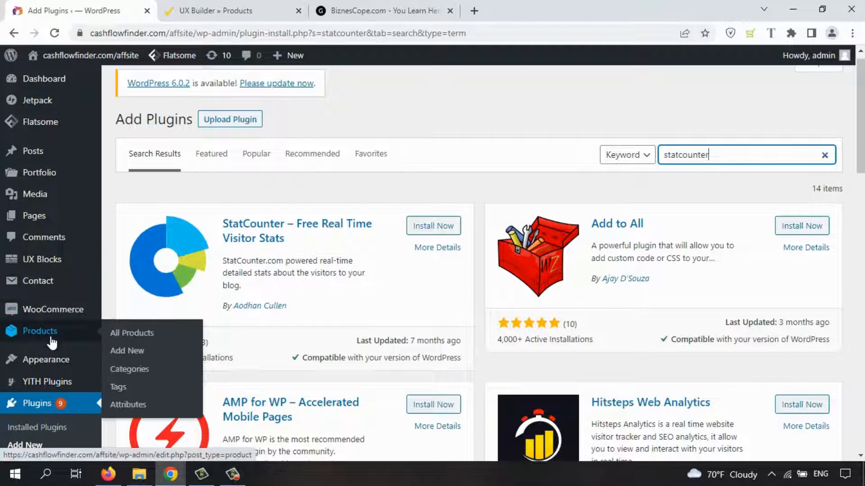
scroll(863, 183, "down", 3)
scroll(862, 183, "down", 3)
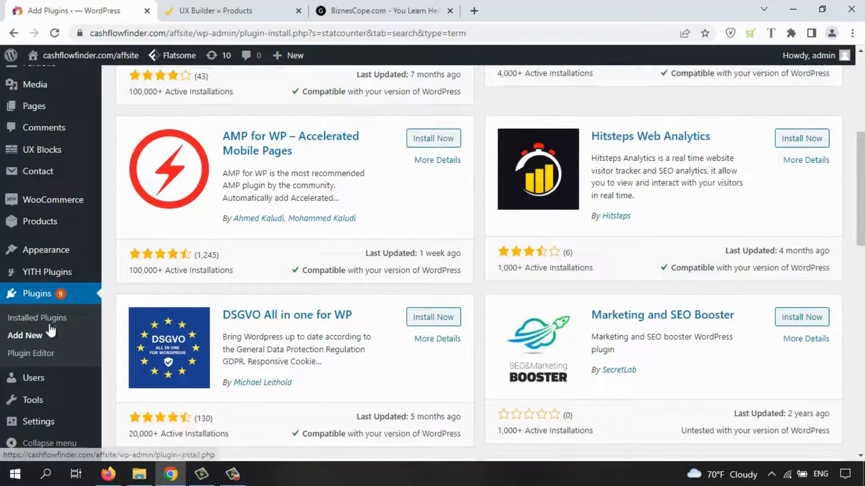
left_click(67, 319)
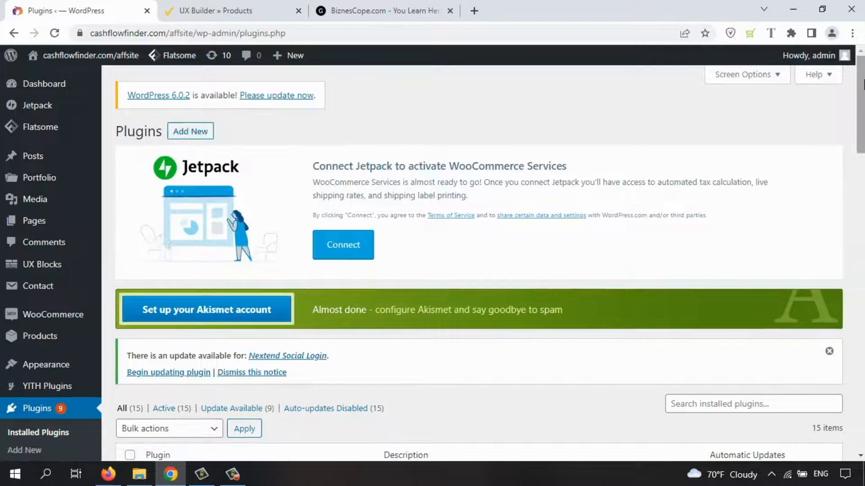
left_click_drag(859, 85, 858, 243)
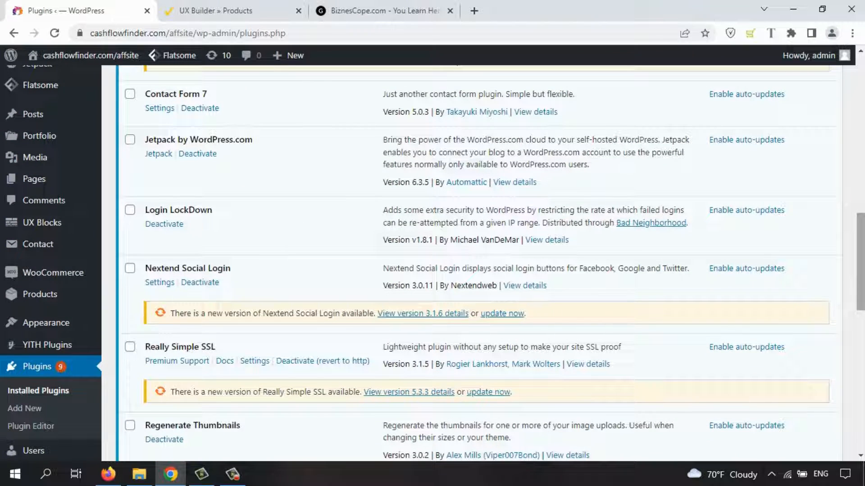
Step: Look over the installed plugins list, and open the BackUpWordPress backups page to review its schedule and completed backups
scroll(284, 237, "up", 7)
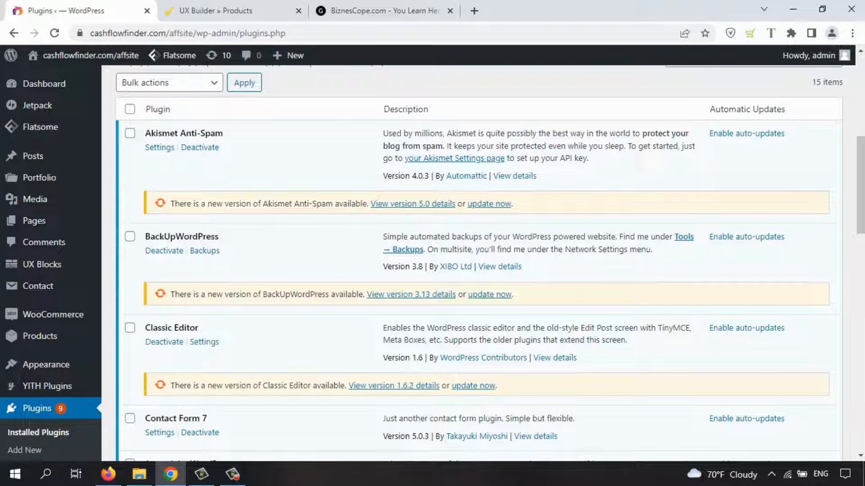
left_click_drag(858, 208, 849, 337)
mouse_move(36, 398)
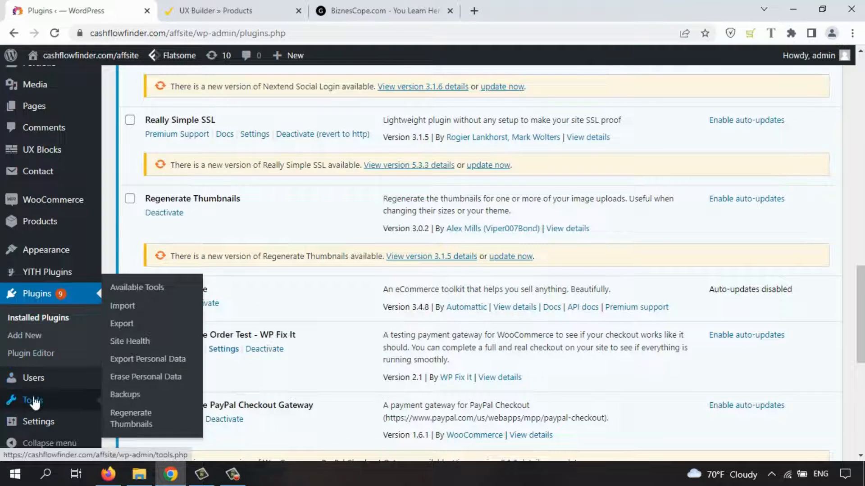
left_click(128, 398)
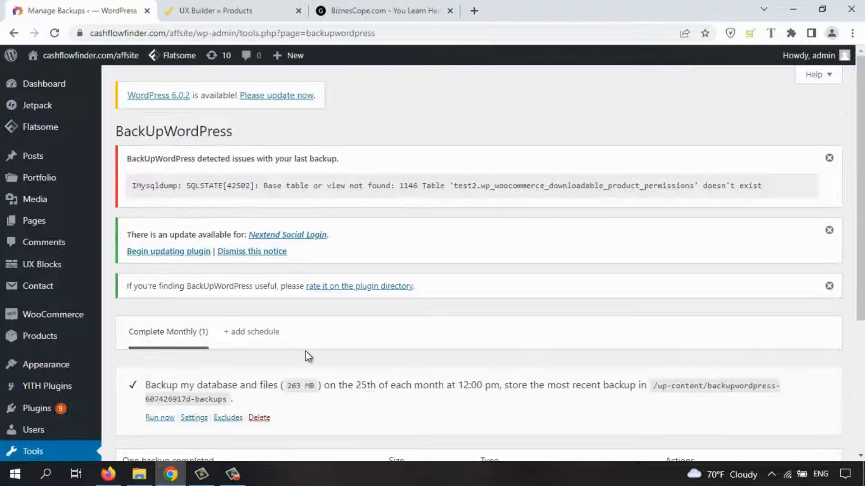
scroll(849, 250, "down", 5)
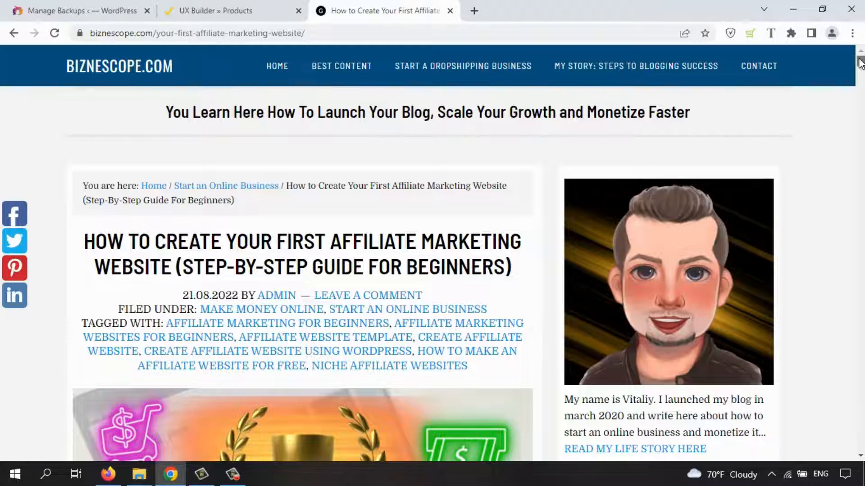
Step: Read through the BiznesCope guide on creating a first affiliate marketing website, from its introduction to Step 7 on Amazon affiliate products
left_click_drag(860, 63, 860, 104)
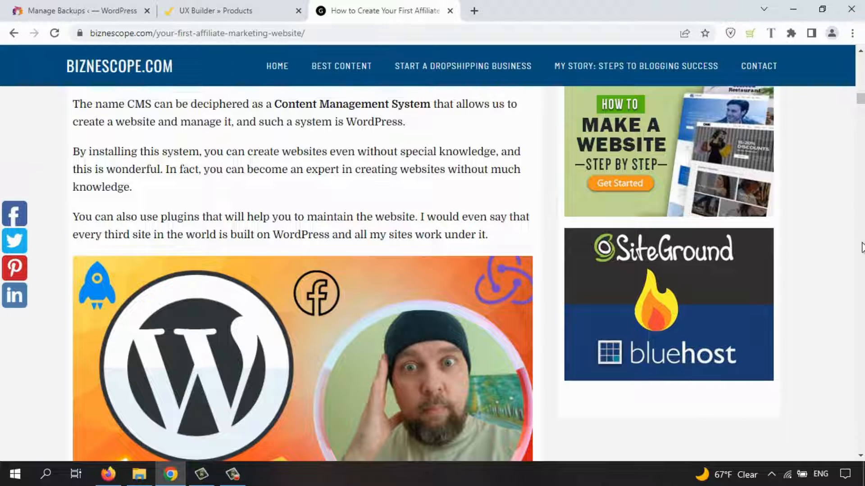
scroll(861, 247, "down", 15)
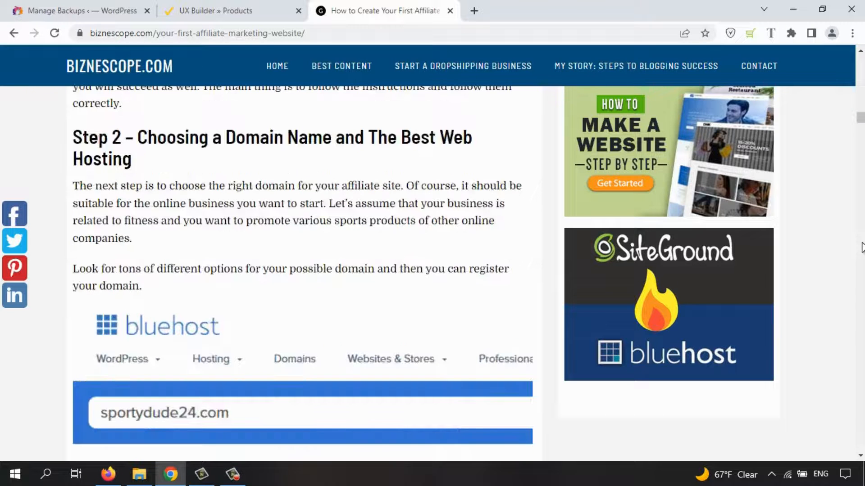
scroll(861, 247, "down", 12)
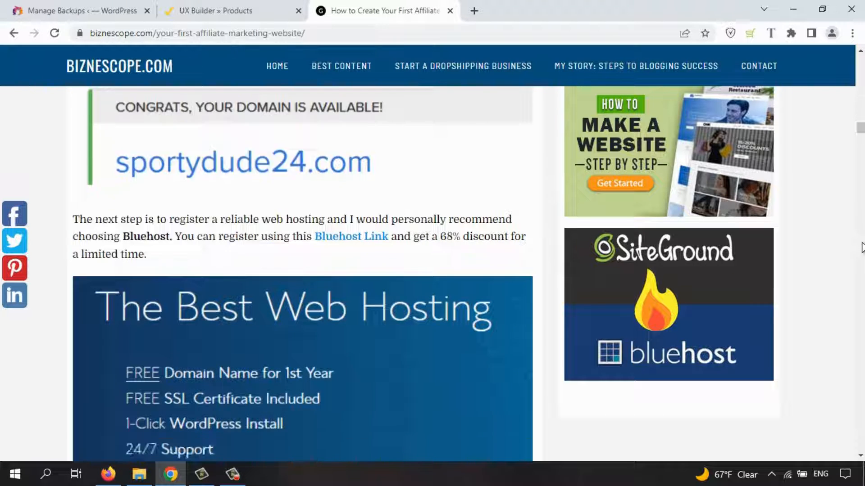
scroll(861, 247, "down", 15)
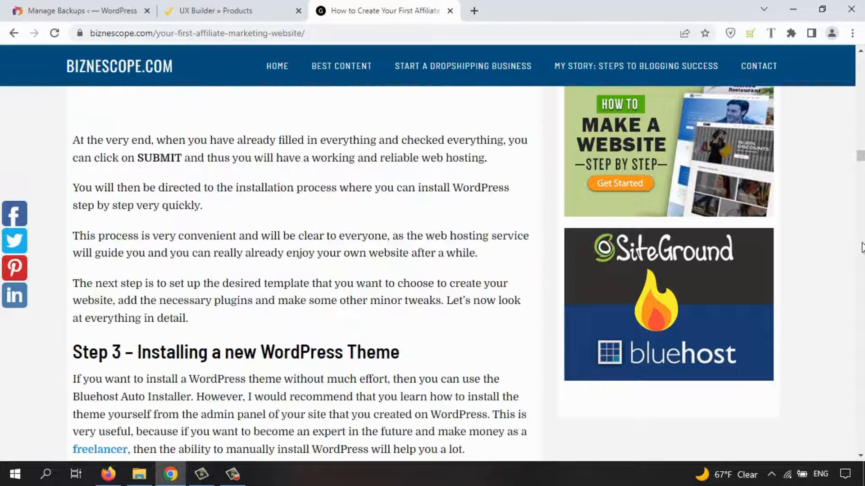
scroll(861, 247, "down", 20)
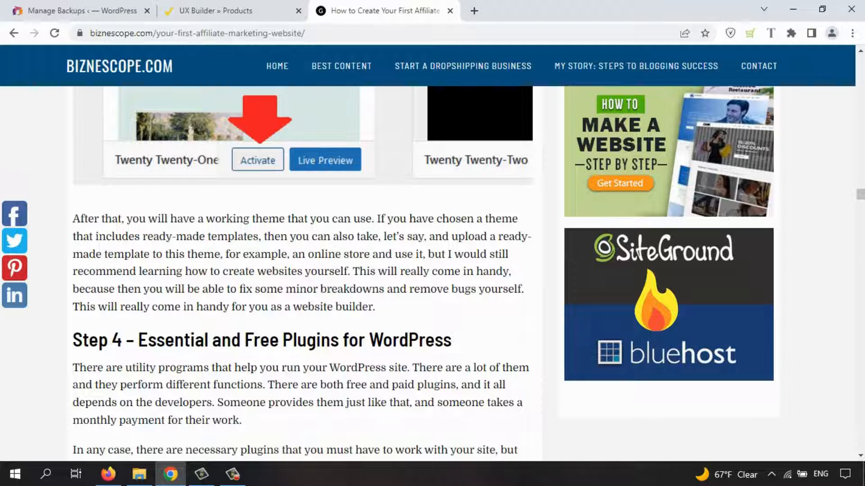
left_click(864, 332)
left_click(864, 332)
left_click(864, 332)
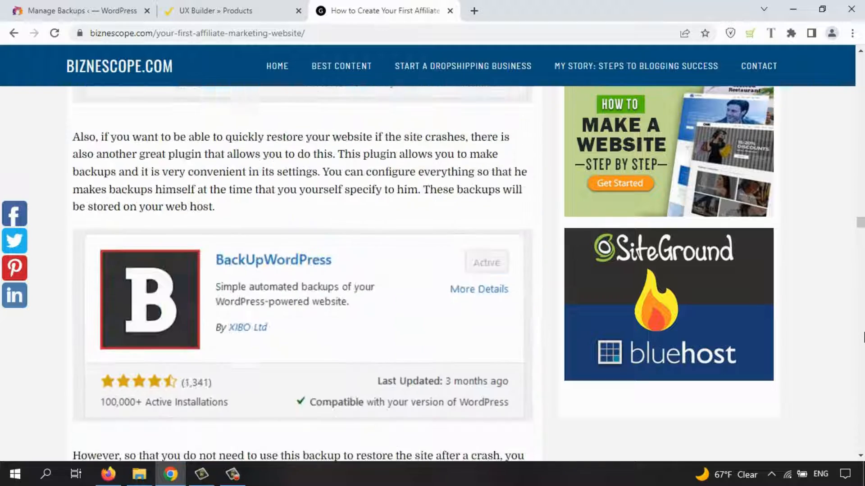
left_click(864, 333)
left_click(864, 332)
left_click(864, 337)
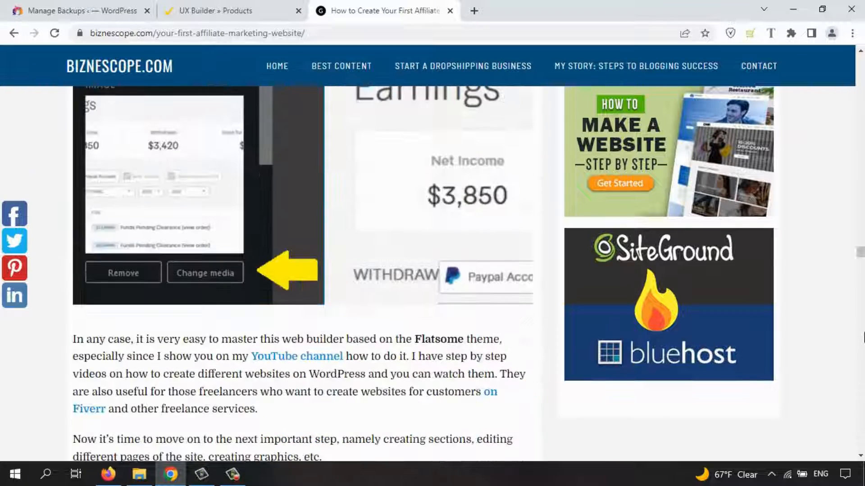
left_click(864, 337)
left_click(864, 337)
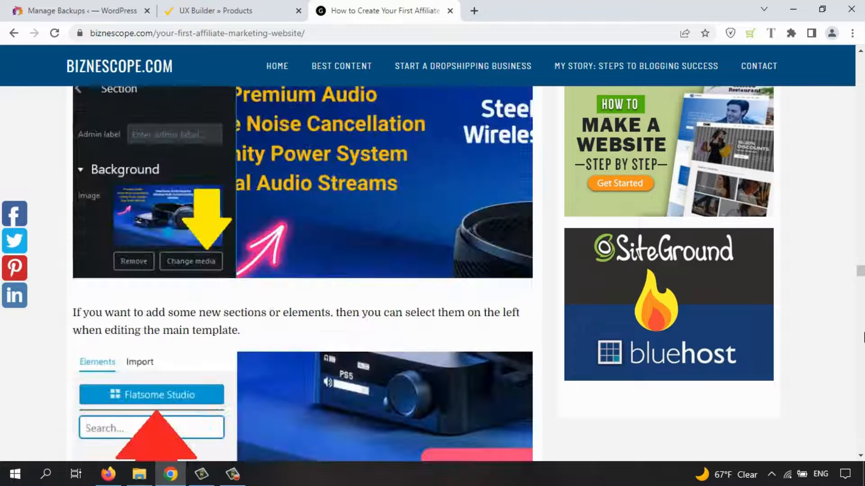
left_click(864, 337)
left_click(864, 337)
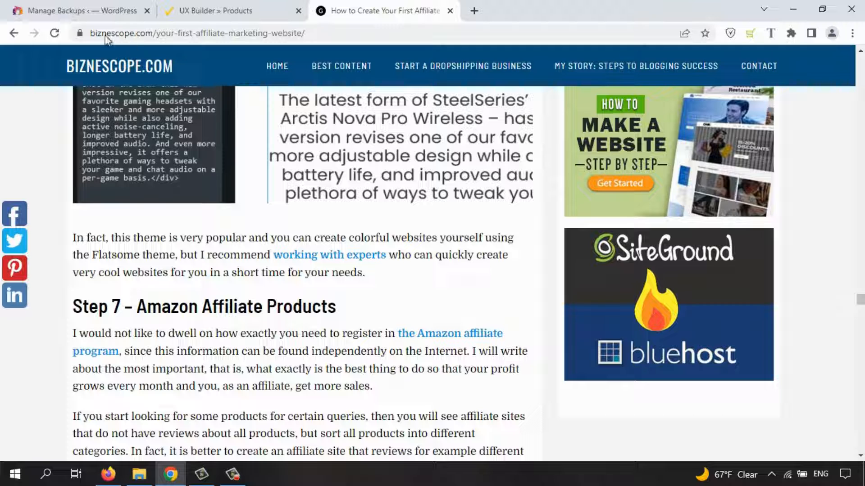
Step: Return to the WordPress site, visit its live front page and review the headset hero banner and the introduction below
left_click(50, 9)
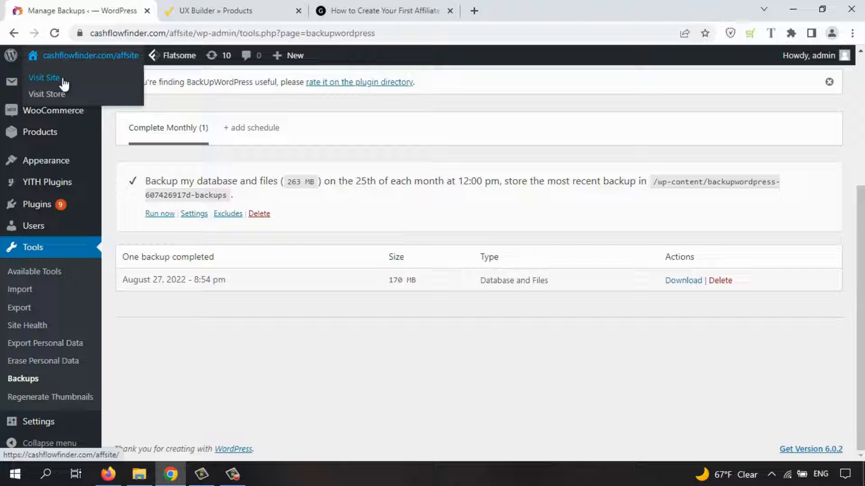
left_click(39, 80)
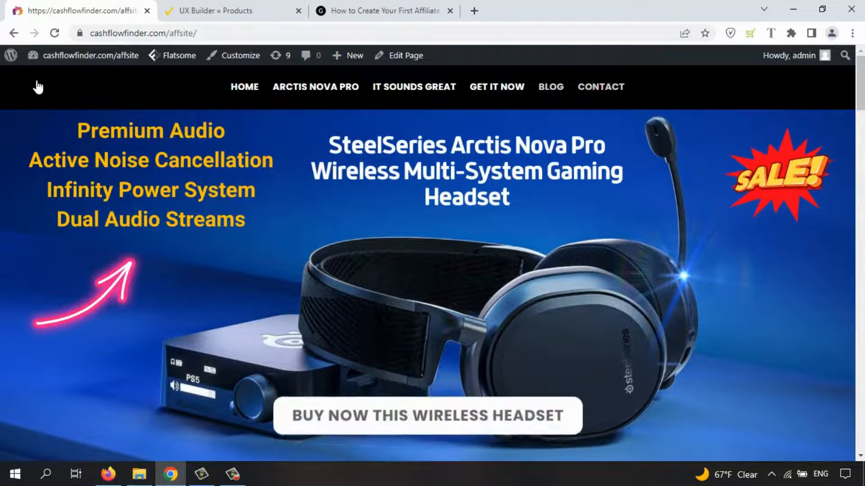
scroll(860, 104, "down", 3)
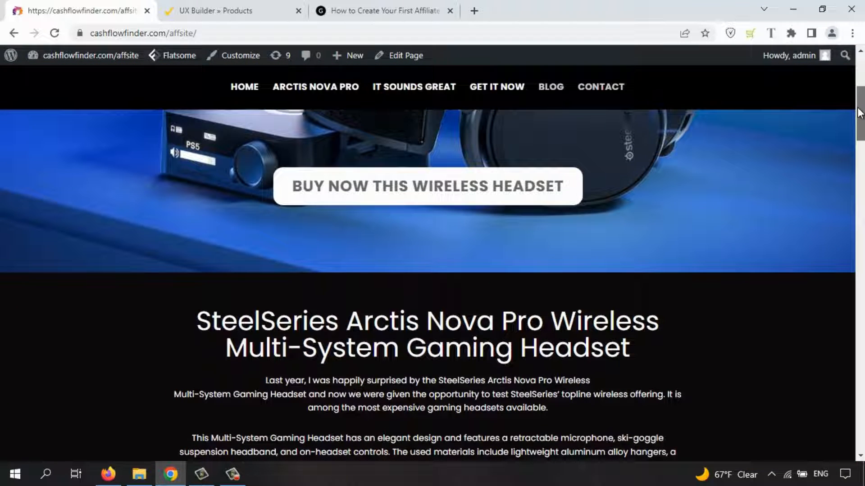
left_click_drag(858, 112, 861, 68)
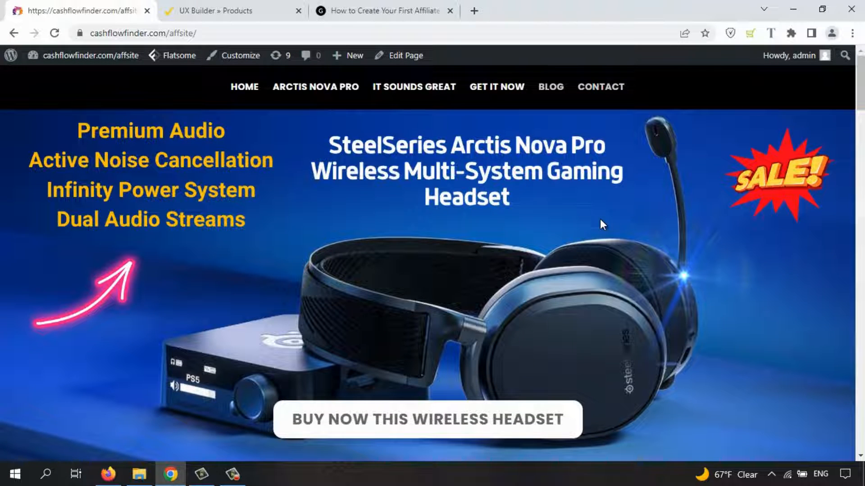